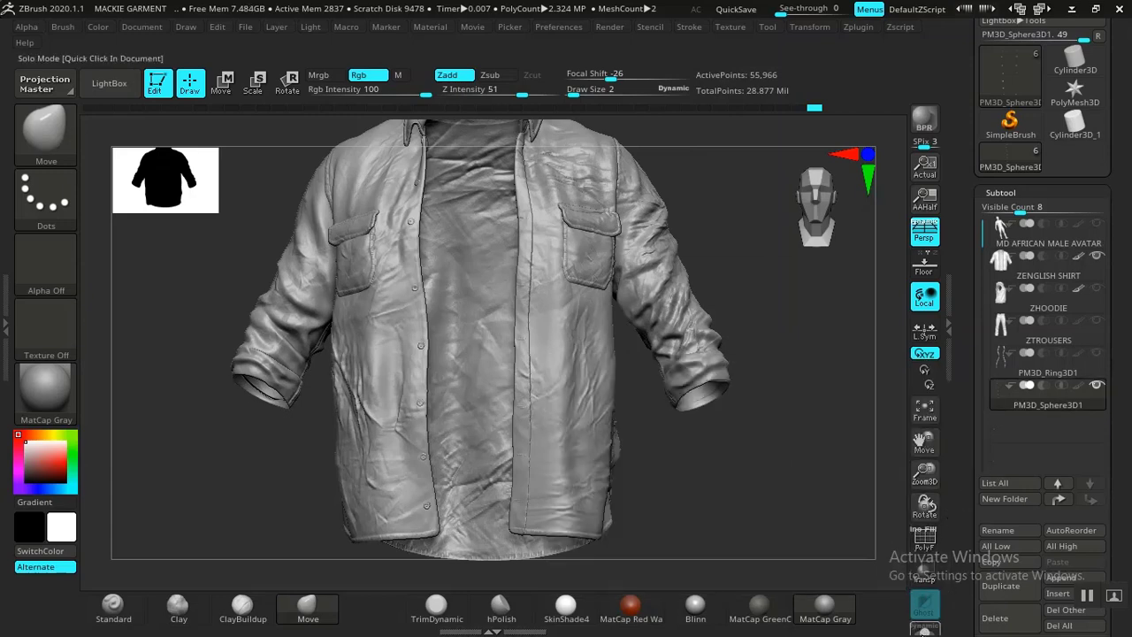
Isolate the shirt's button subtool in Solo mode and display its polyframe on the buttons.
click(923, 629)
key(shift)
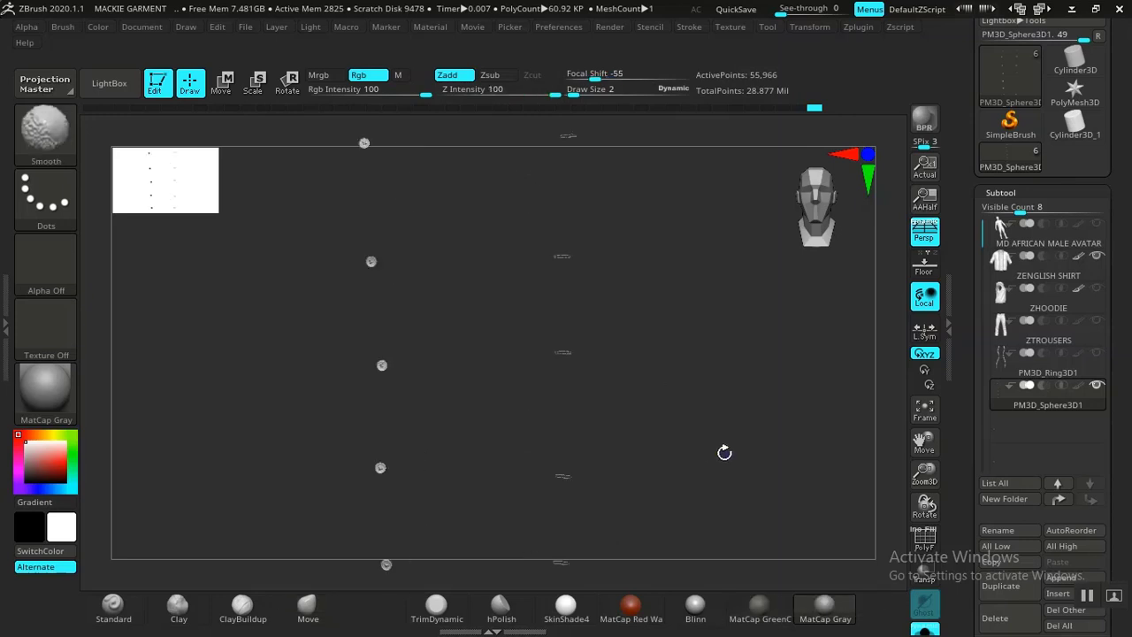
key(shift+f)
alt+drag(702, 415, 690, 469)
alt+drag(553, 394, 726, 412)
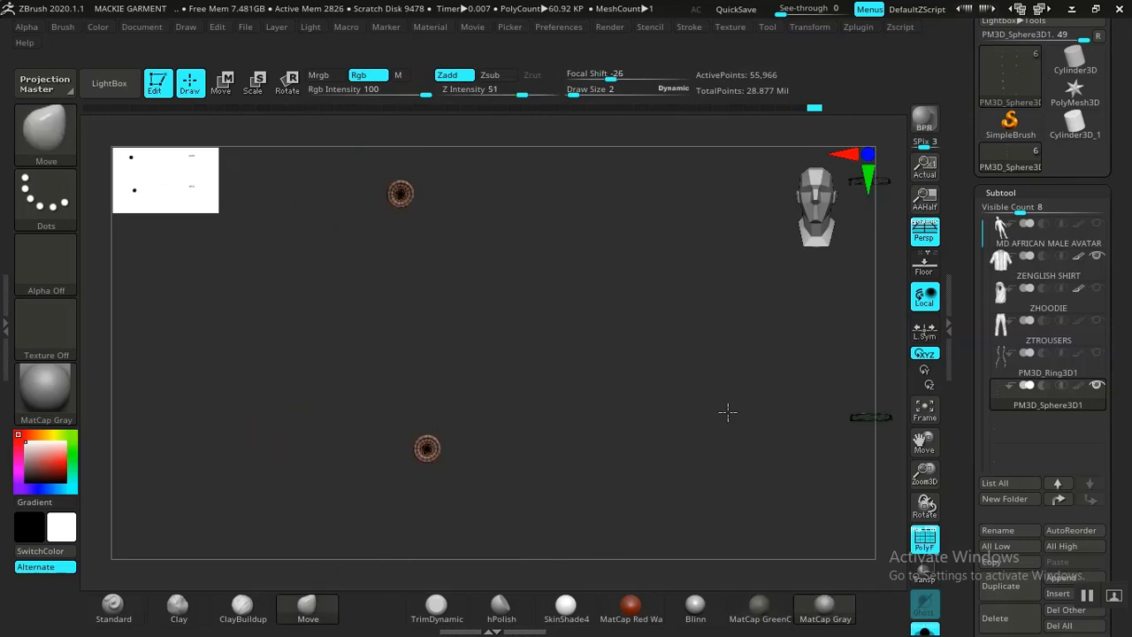
Assign a separate polygroup to each piece of the button subtool with Auto Groups.
click(1000, 195)
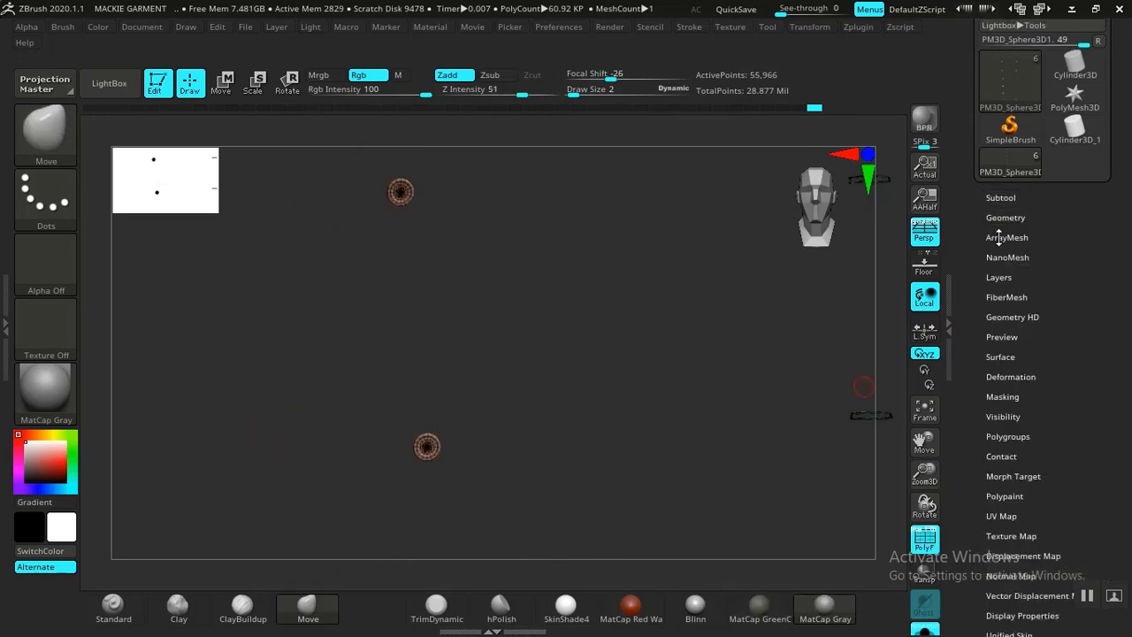
click(1004, 217)
click(1004, 217)
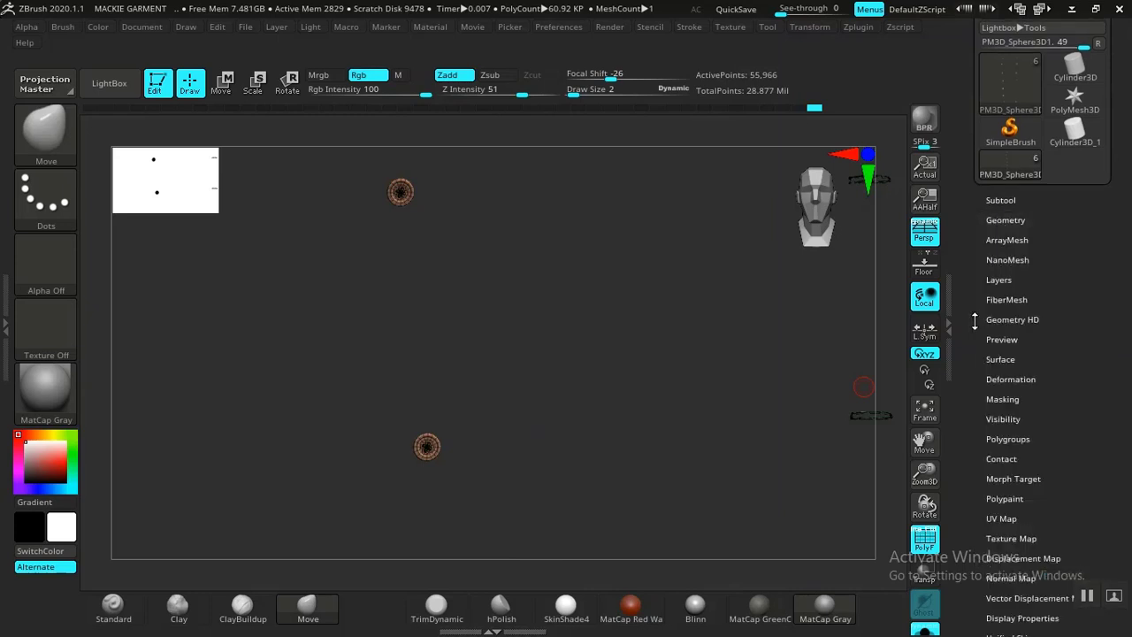
drag(981, 317, 978, 216)
click(1005, 245)
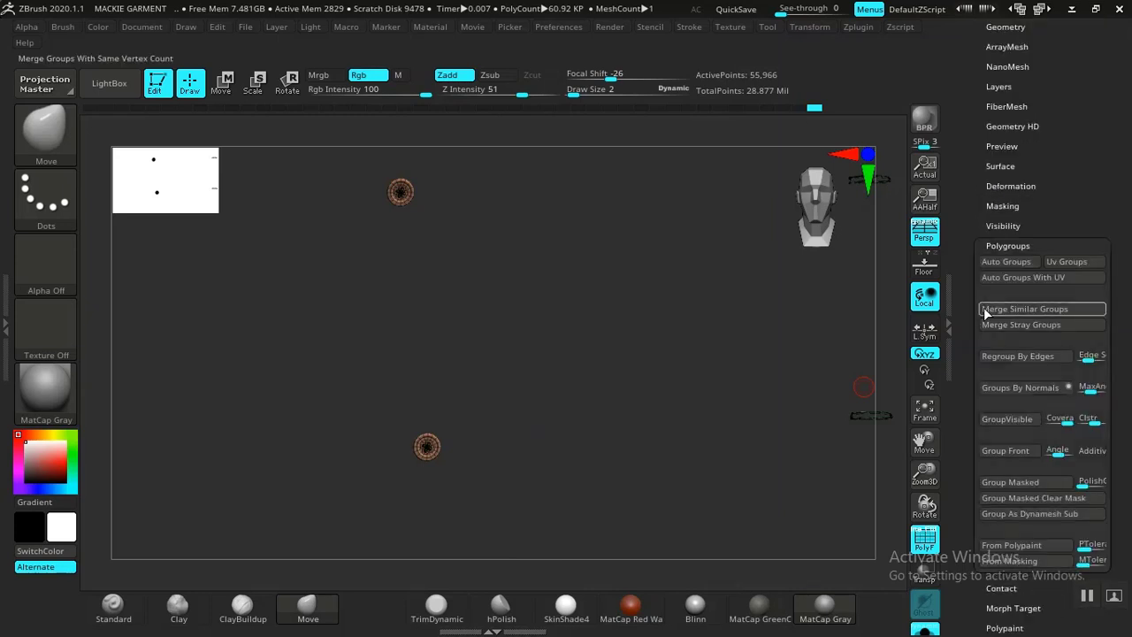
click(1006, 263)
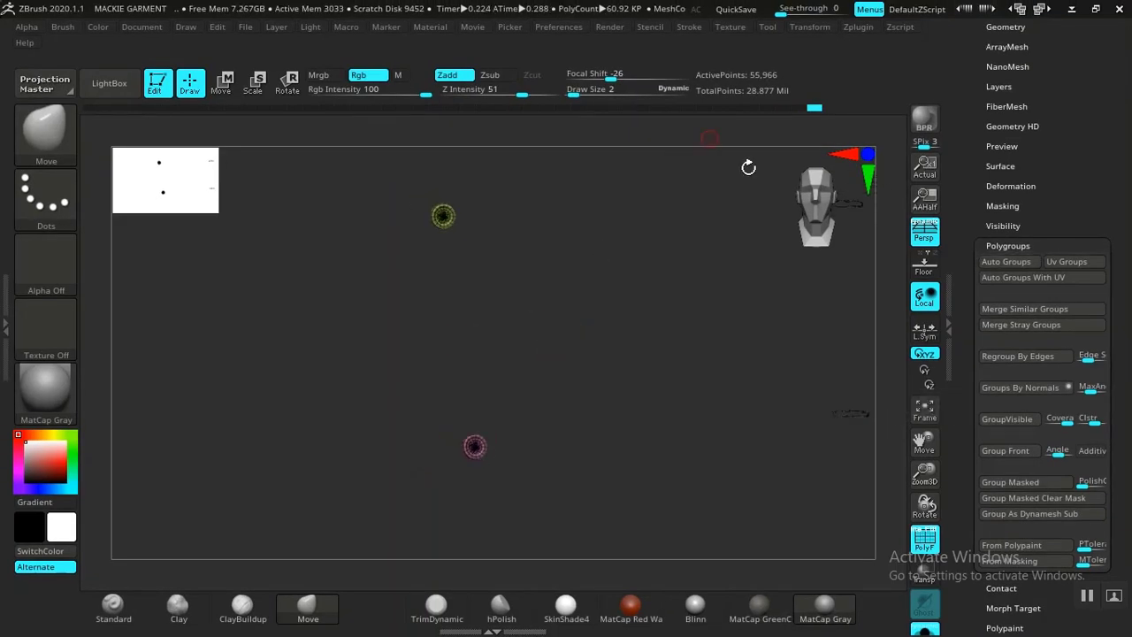
Configure UV Master to unwrap by polygroups with symmetry disabled.
click(857, 27)
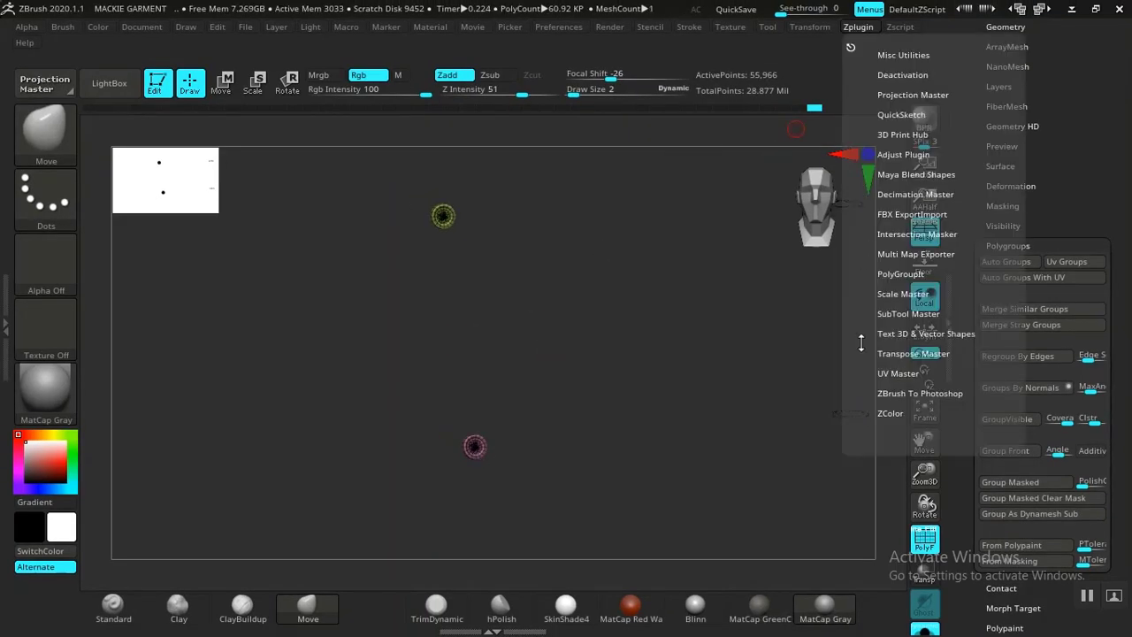
click(896, 372)
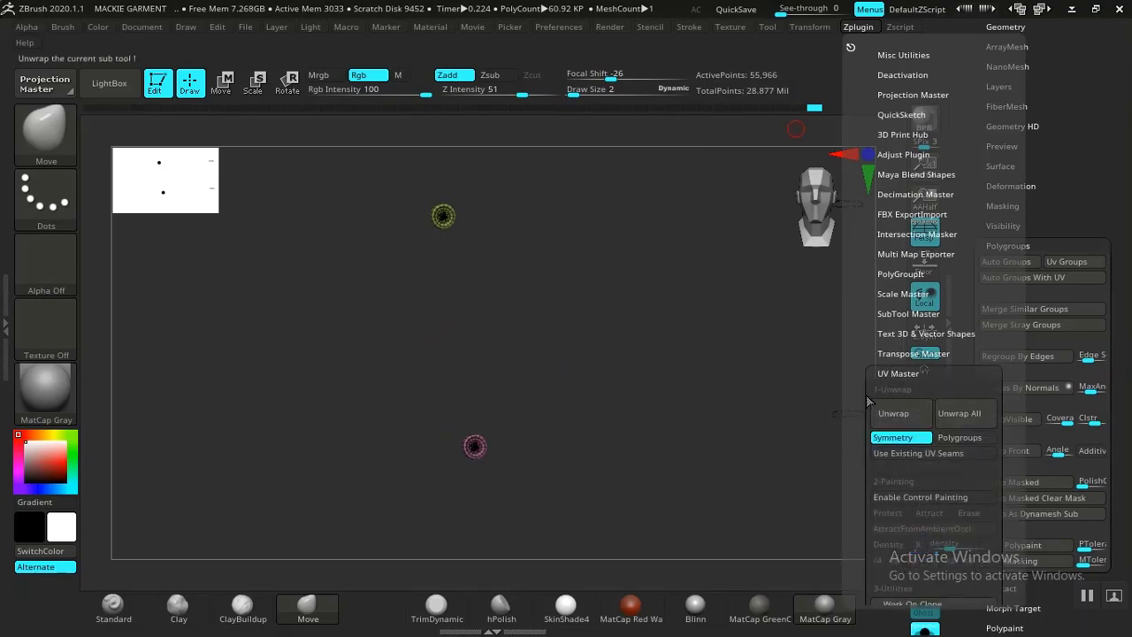
click(911, 439)
click(893, 437)
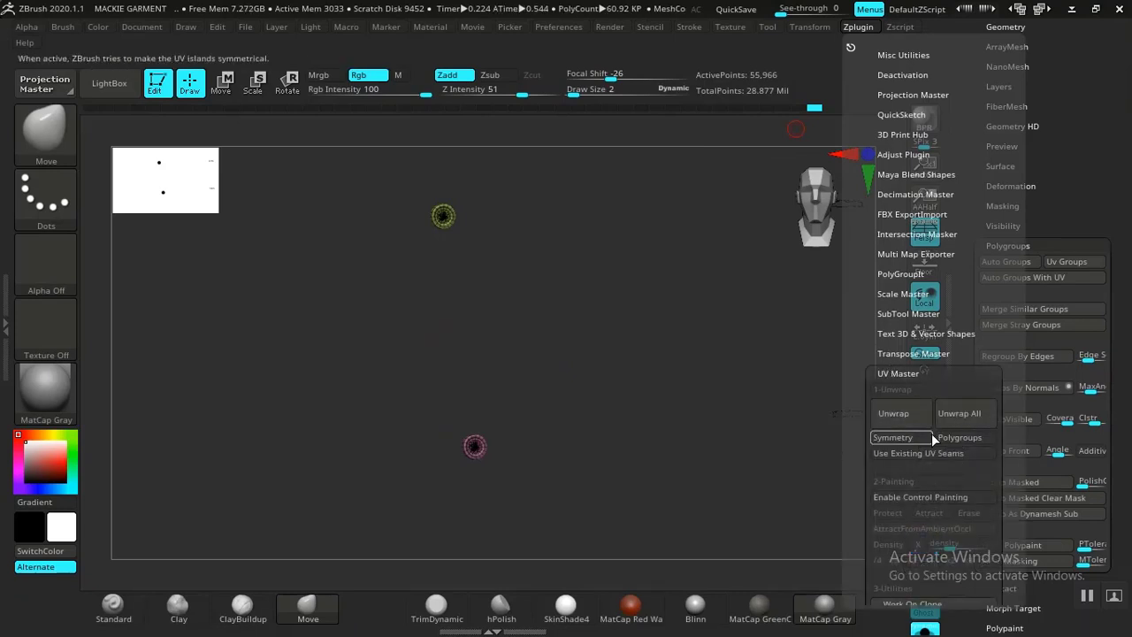
click(960, 436)
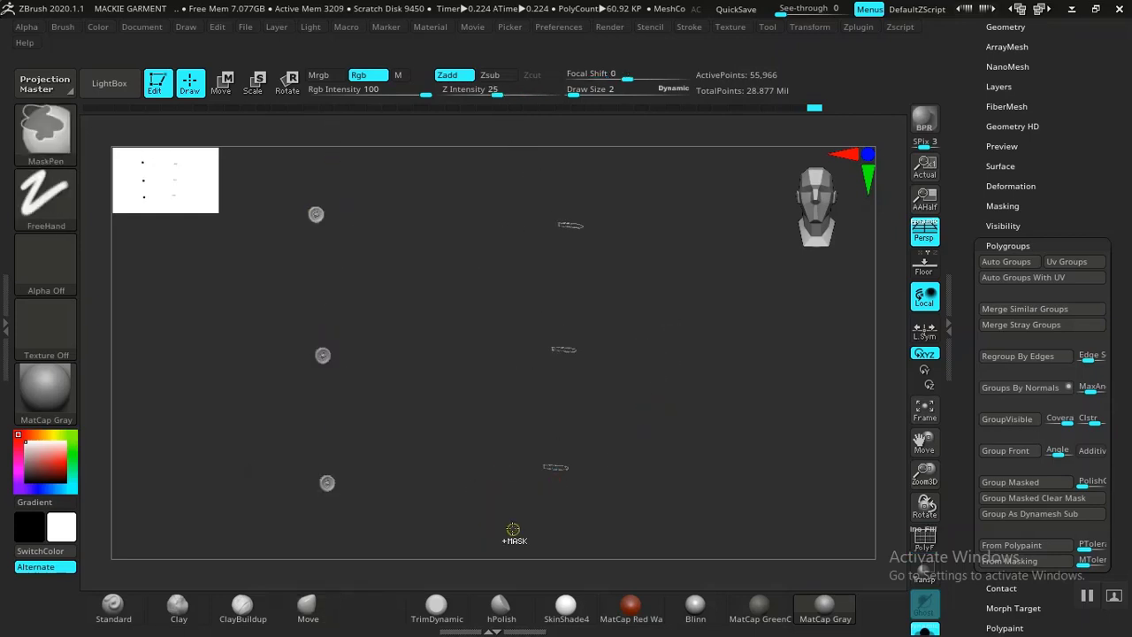
Mark out the column of buttonhole stitches and examine the polygroups on the stitches and buttons up close.
mouse_move(503, 532)
ctrl+mouse_down()
mouse_move(677, 380)
mouse_move(680, 132)
mouse_move(683, 158)
ctrl+mouse_up()
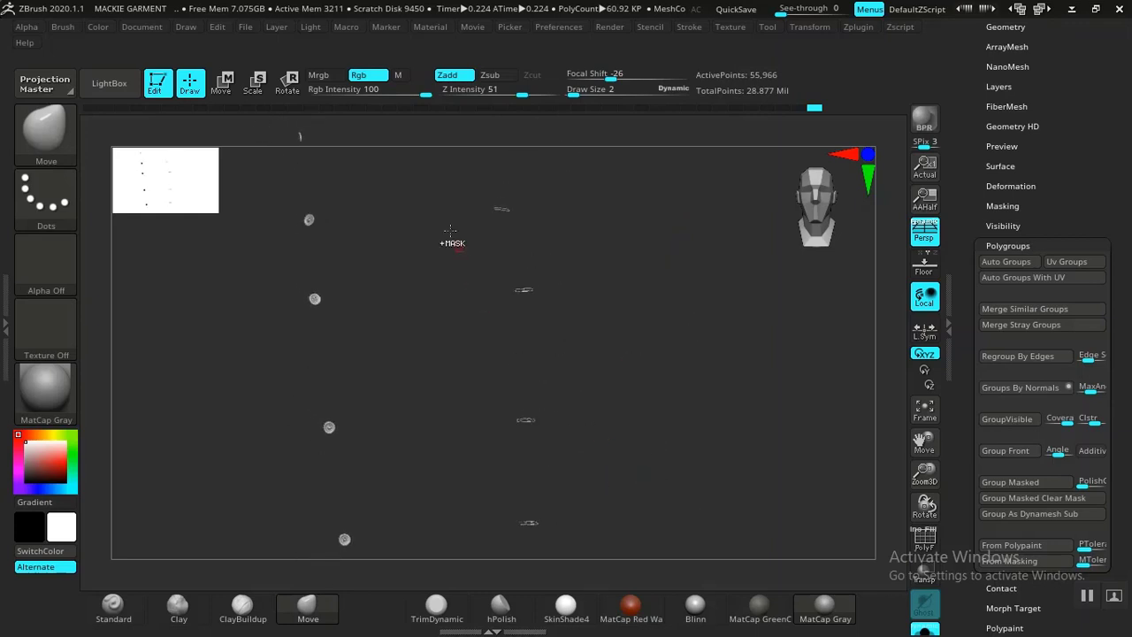
ctrl+drag(434, 174, 651, 555)
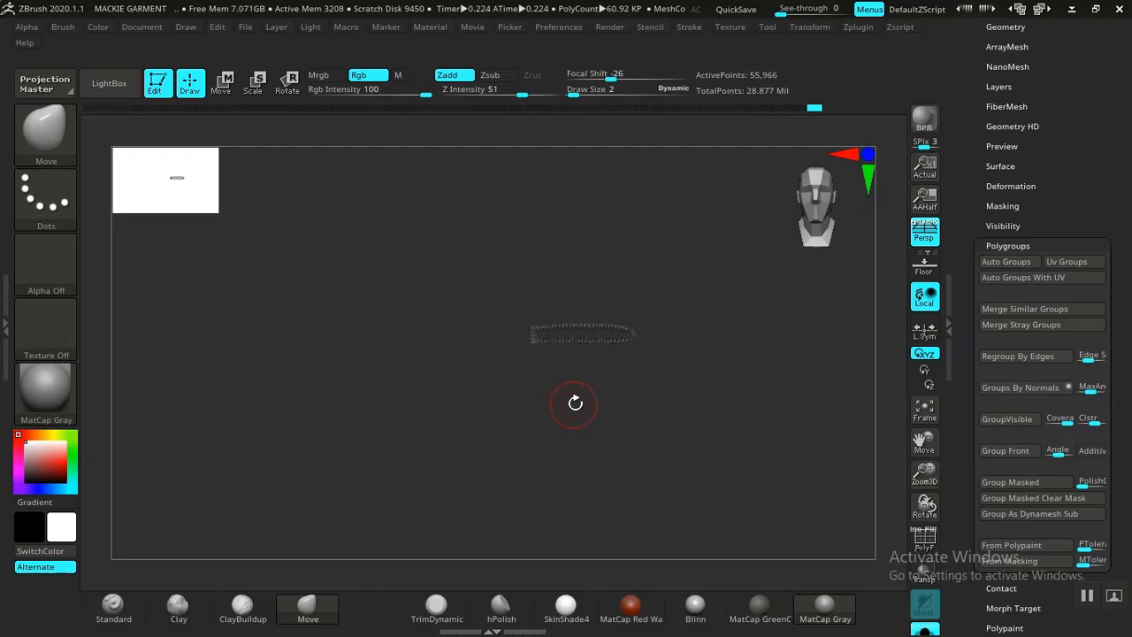
key(shift+f)
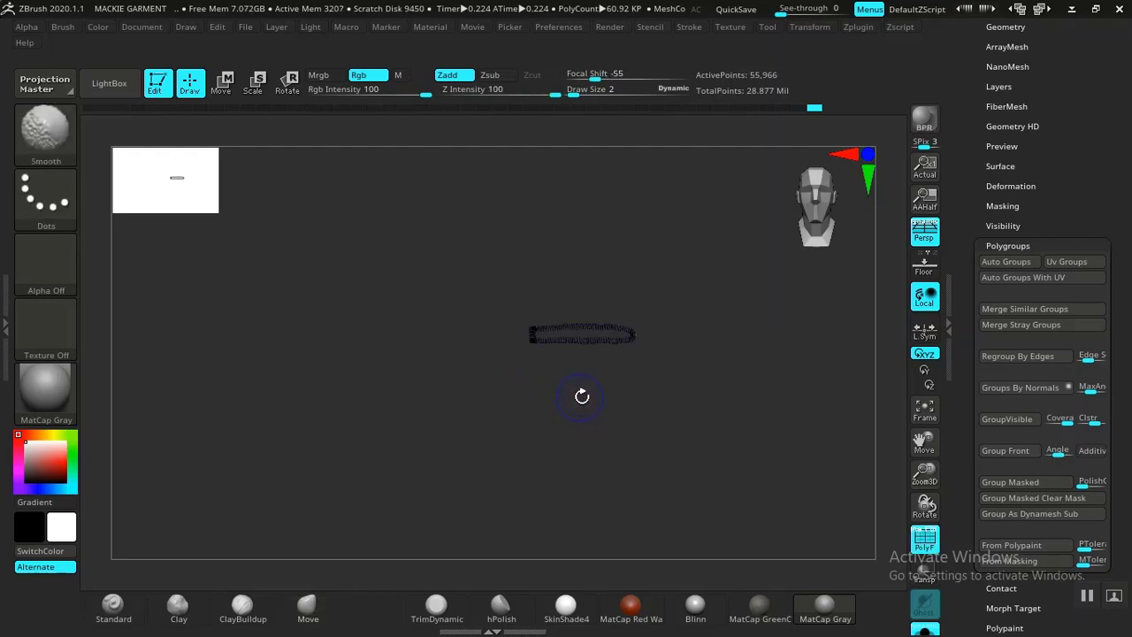
alt+drag(673, 421, 661, 463)
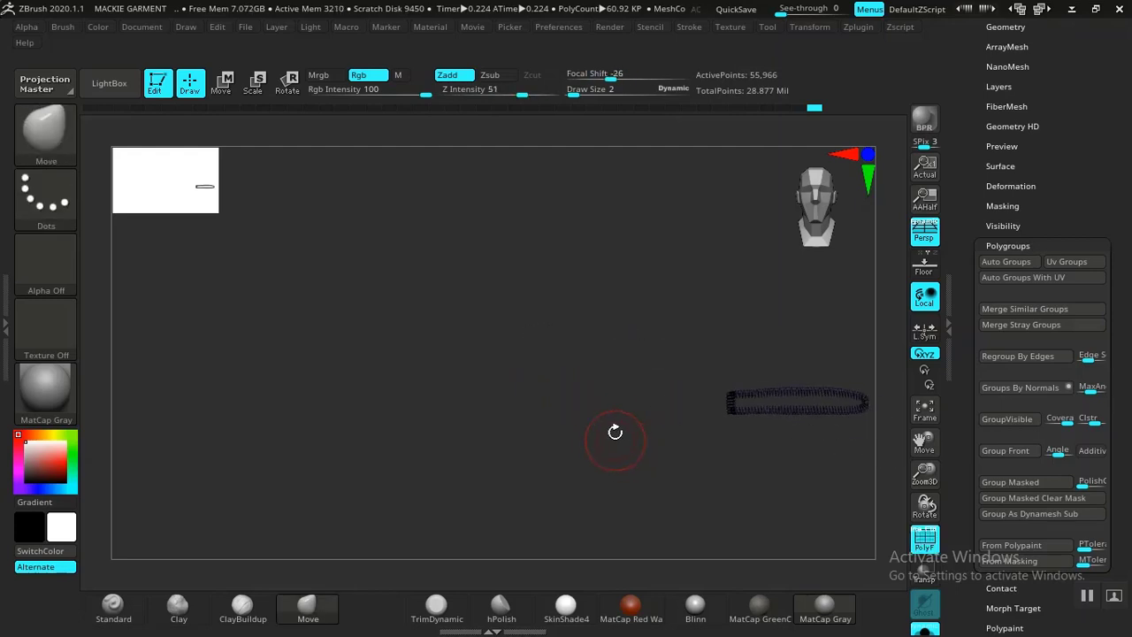
alt+drag(611, 432, 387, 394)
alt+drag(670, 446, 624, 398)
key(Down)
key(Down)
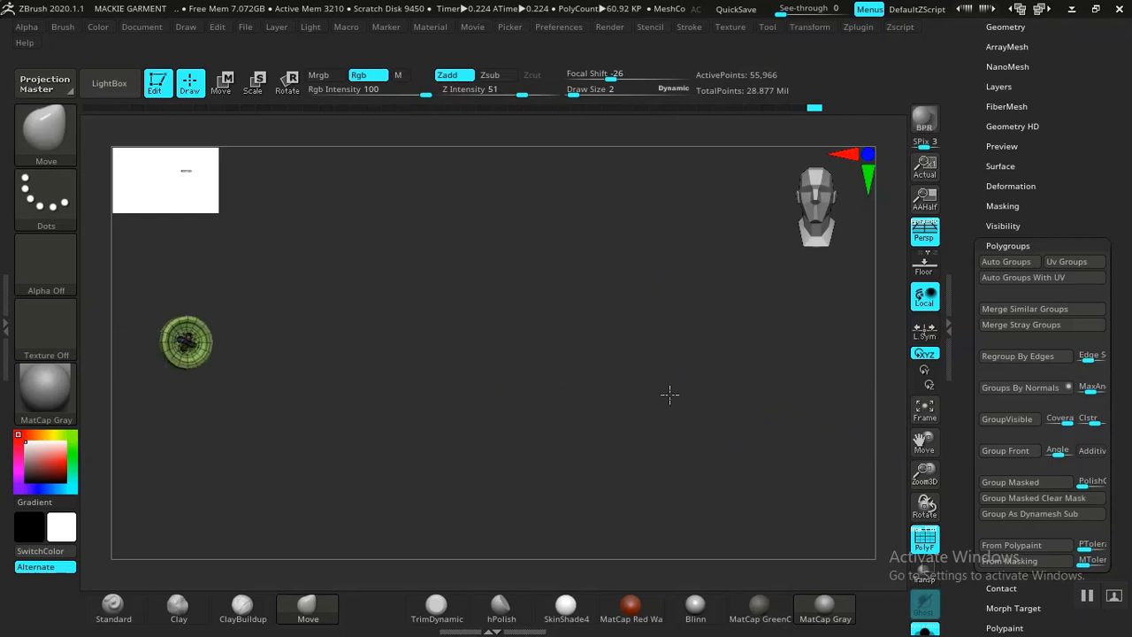
key(Down)
key(Down)
key(Down)
key(Down)
key(Down)
key(Down)
key(Down)
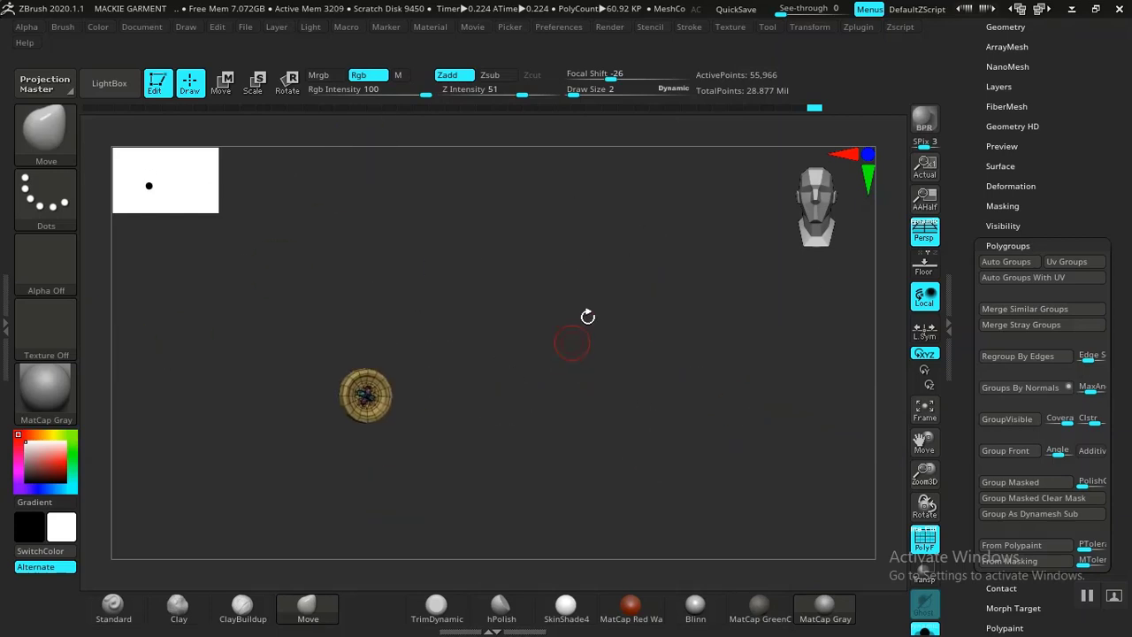
Unwrap the UVs of the button subtool with UV Master.
click(859, 28)
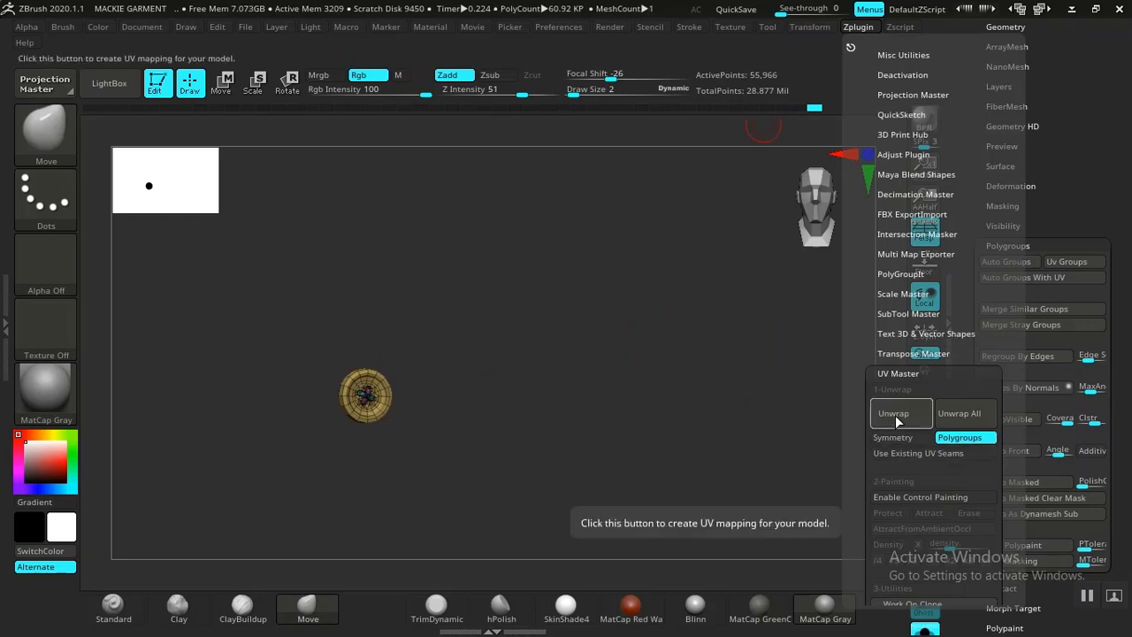
click(898, 418)
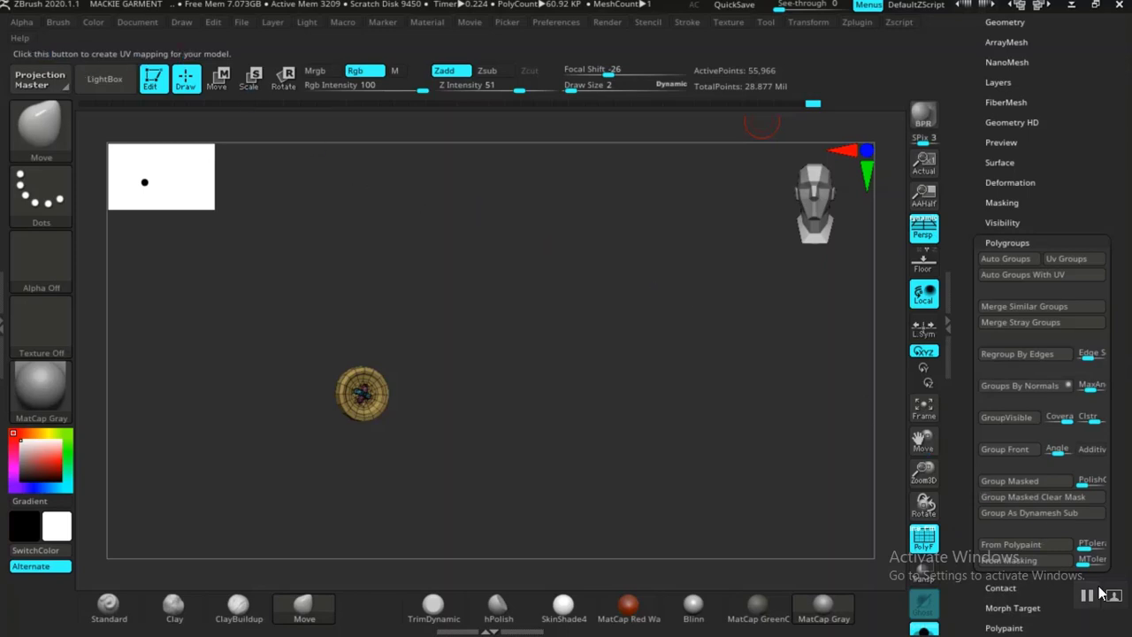
drag(731, 459, 733, 400)
Make the drawstring subtool PM3D_Ring3D1 active and hide its polyframe.
drag(962, 182, 960, 264)
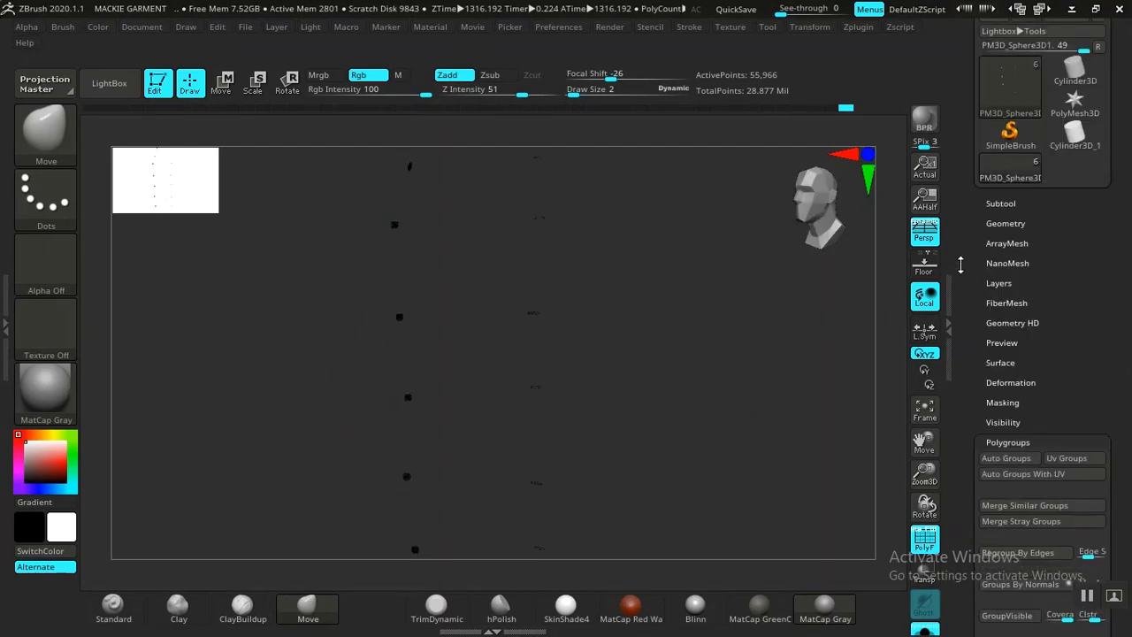
click(1000, 204)
click(1043, 371)
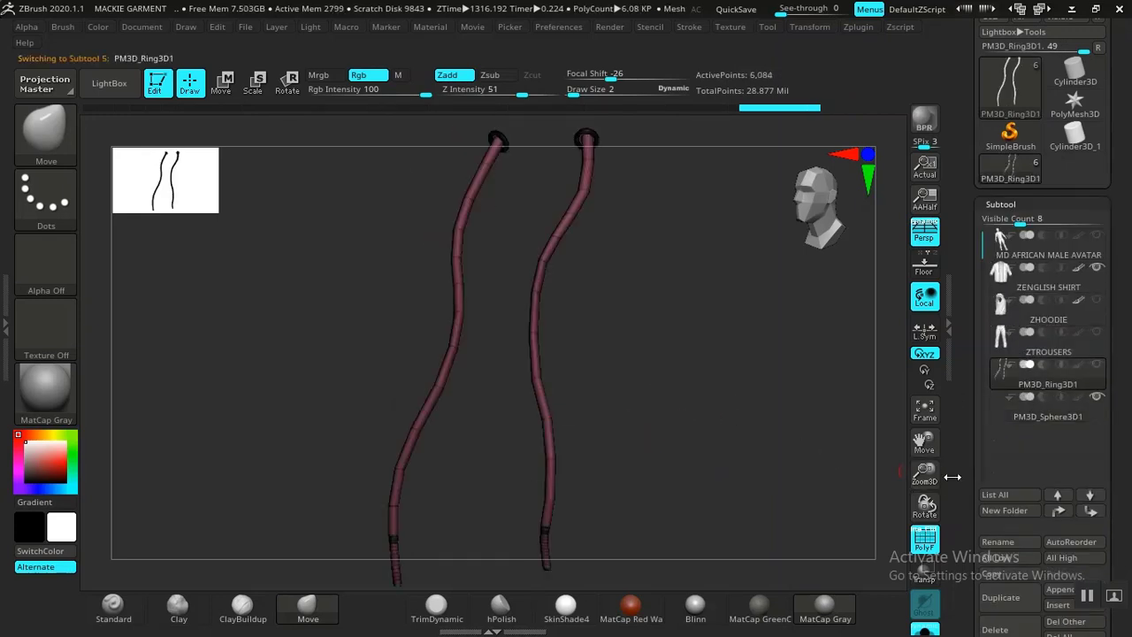
key(shift+f)
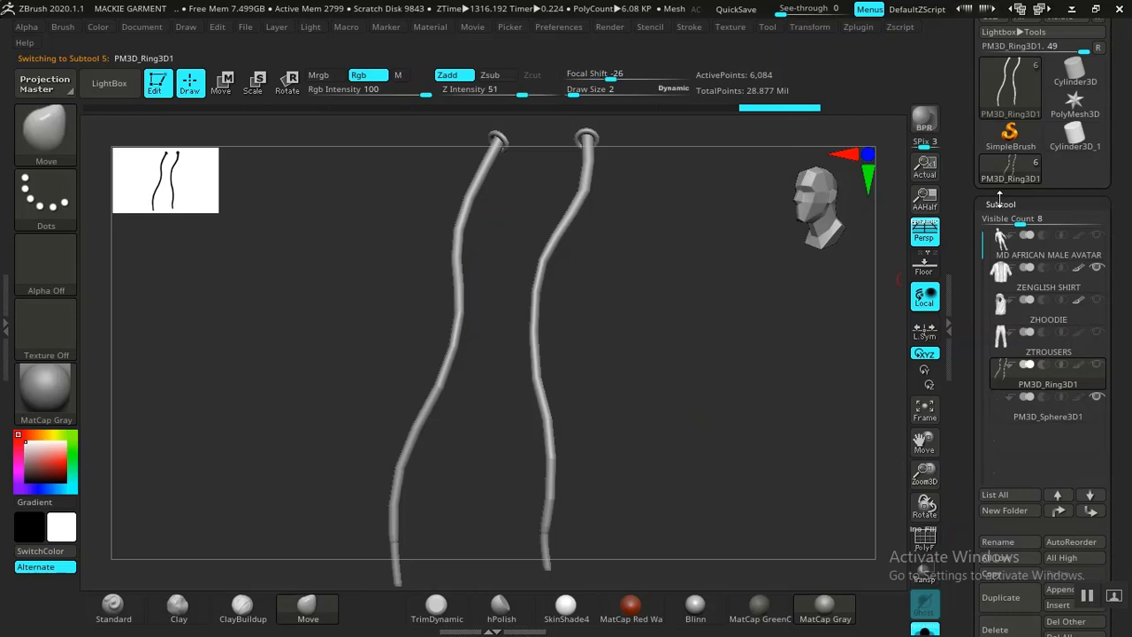
Compare the drawstrings' shape at subdivision level 2 with their shape at level 1.
click(1001, 202)
click(1001, 223)
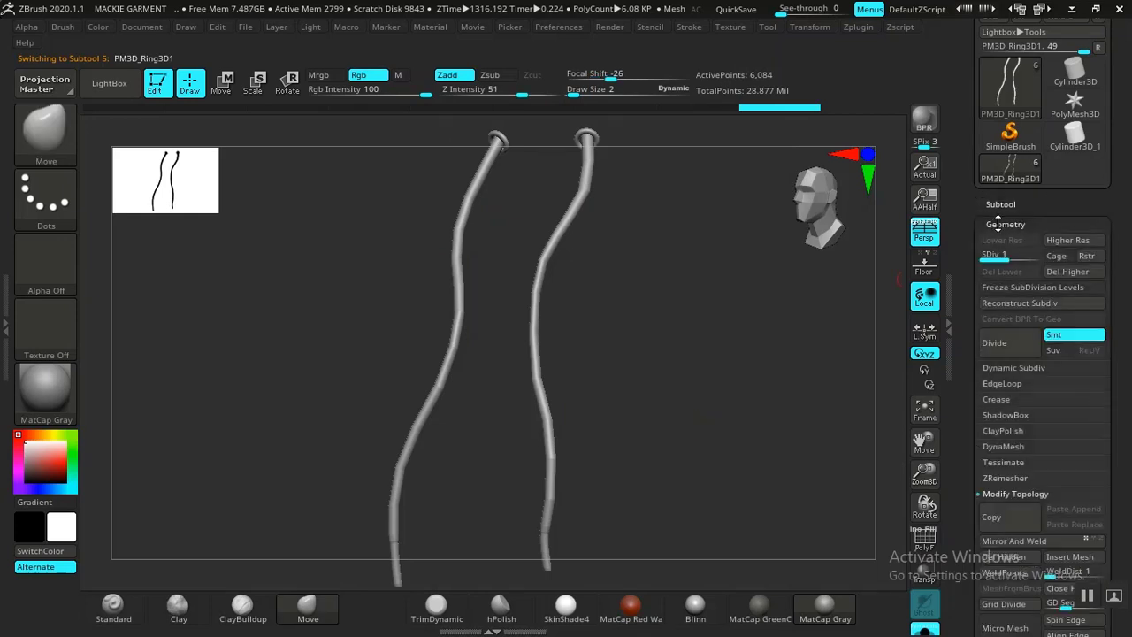
drag(997, 256, 1040, 255)
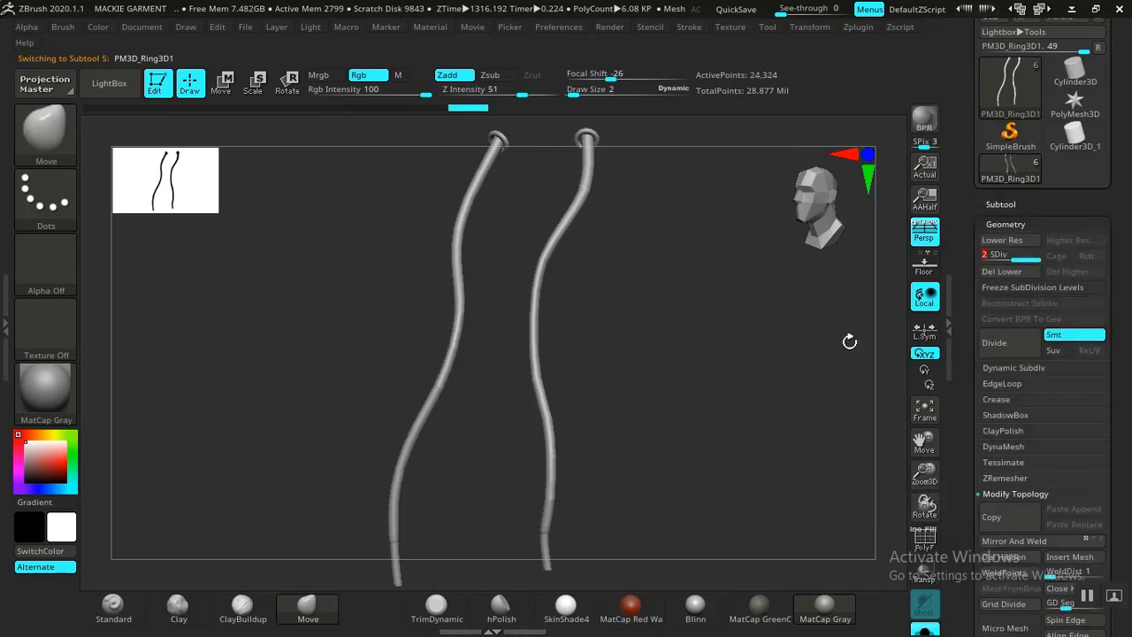
drag(663, 427, 727, 426)
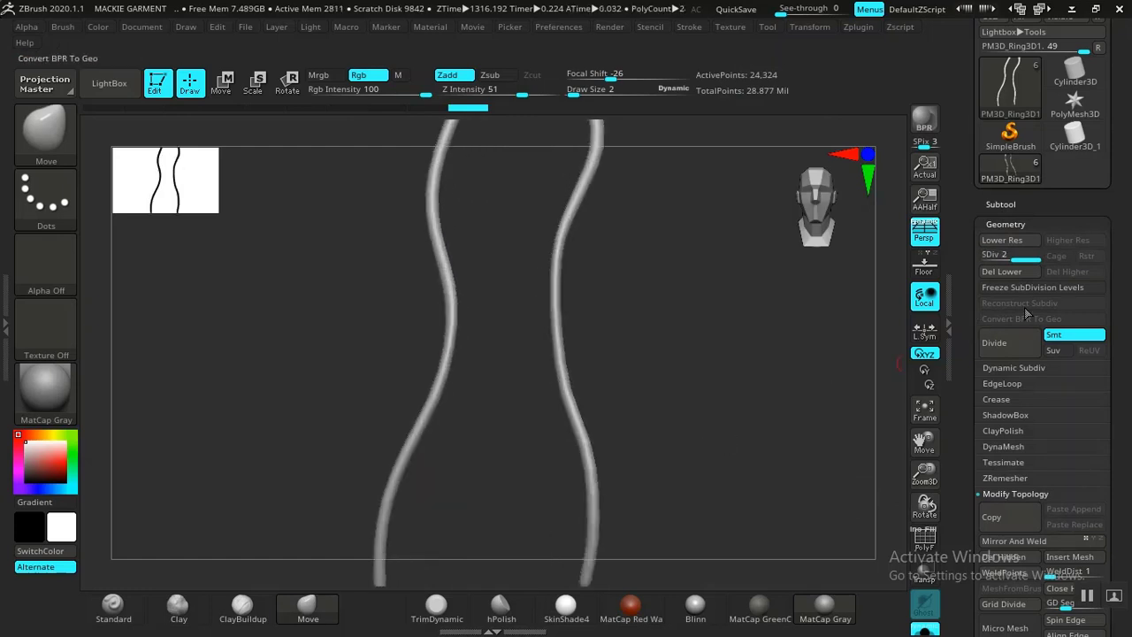
drag(1014, 258, 974, 263)
Display the drawstrings' polyframe and mask only the rings by isolating their polygroup, leaving the cords unmasked.
alt+drag(710, 359, 587, 284)
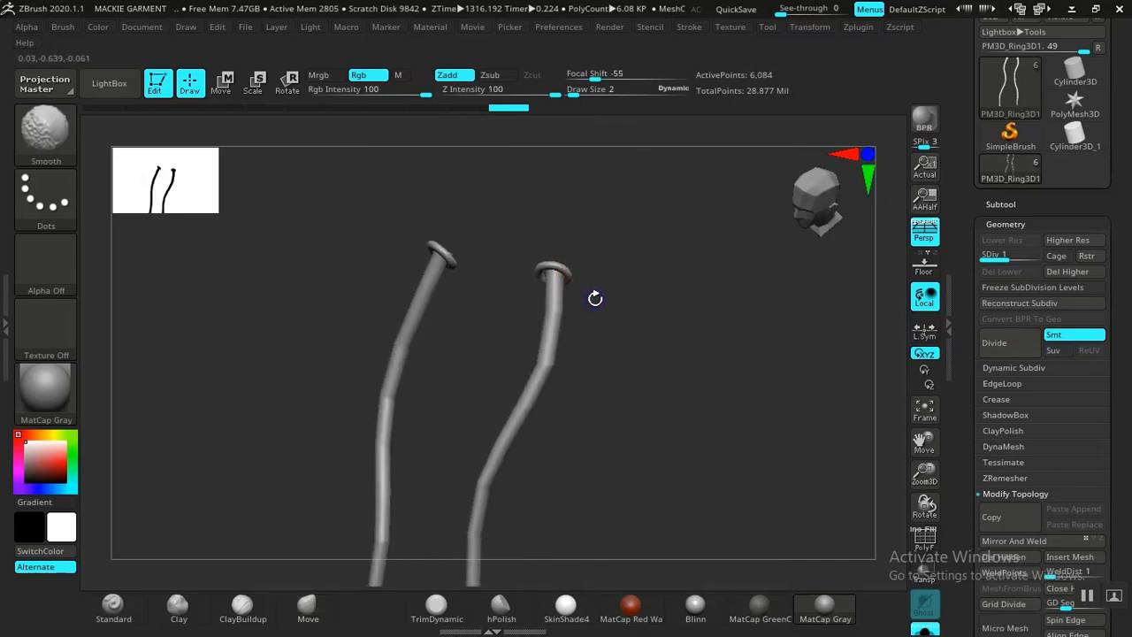
key(shift+f)
alt+drag(678, 321, 811, 541)
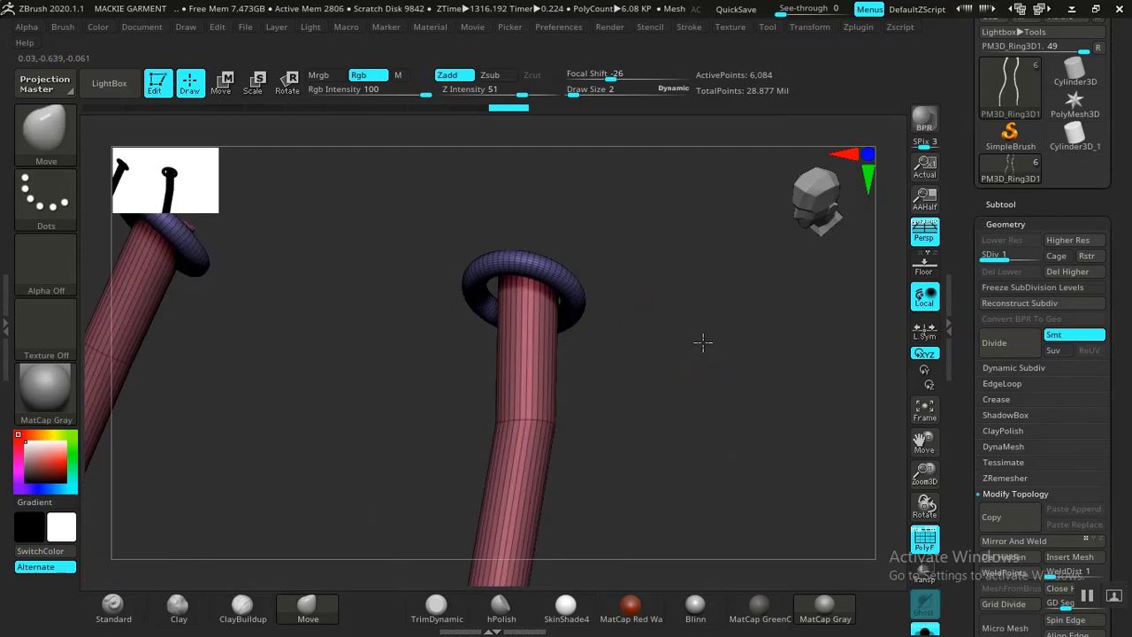
alt+drag(702, 341, 834, 475)
alt+drag(690, 443, 751, 455)
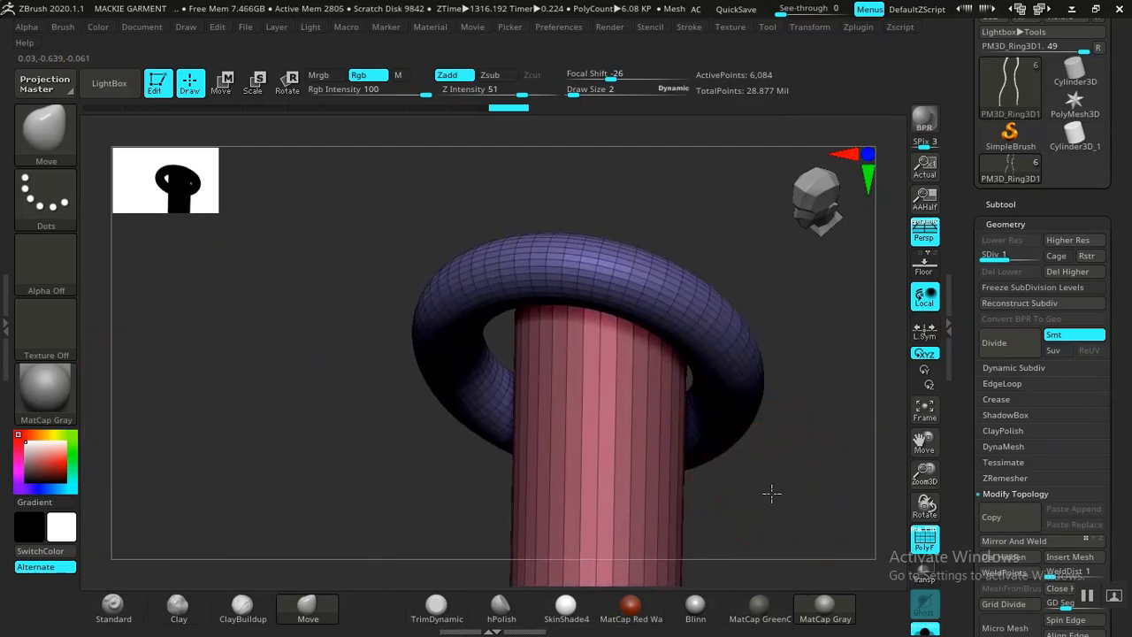
drag(770, 492, 771, 361)
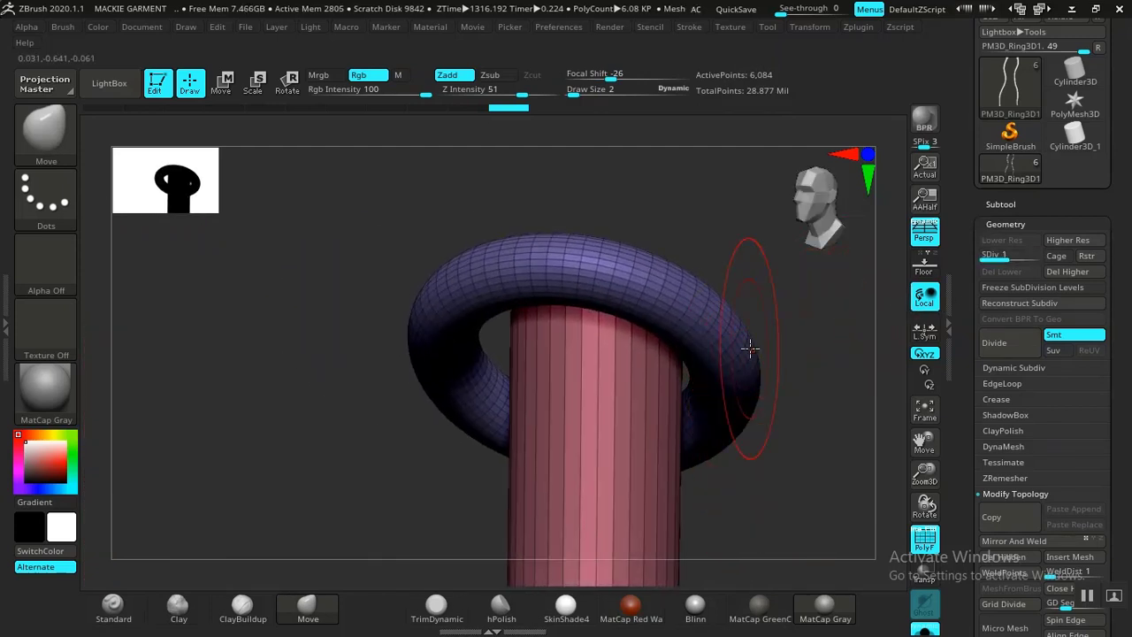
key(ctrl)
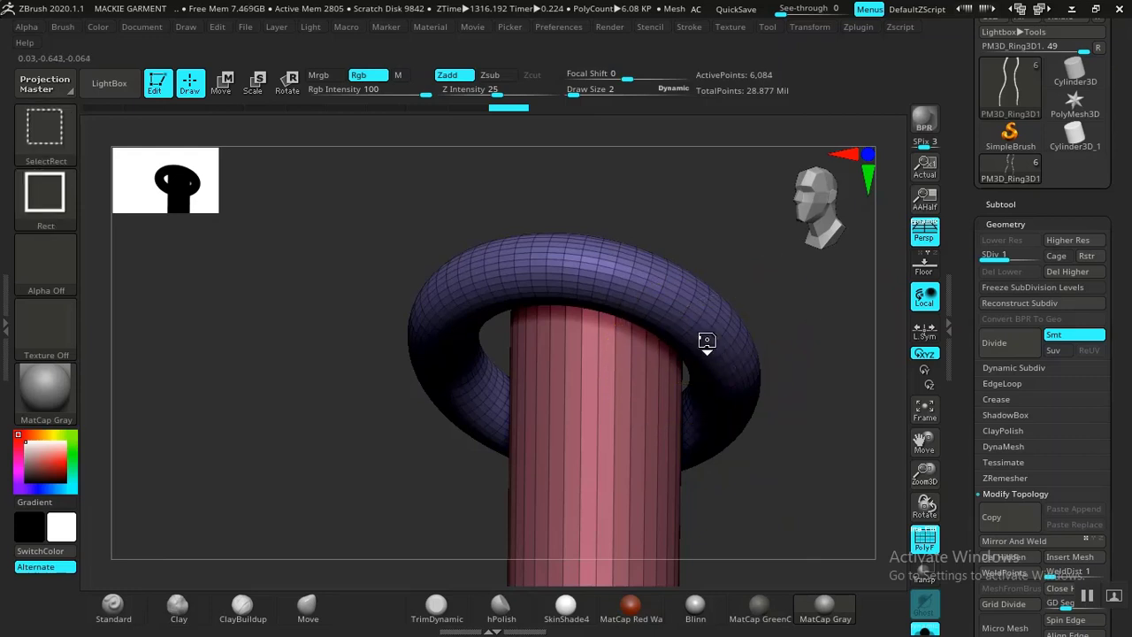
ctrl+shift+click(702, 341)
ctrl+click(831, 379)
ctrl+shift+click(829, 383)
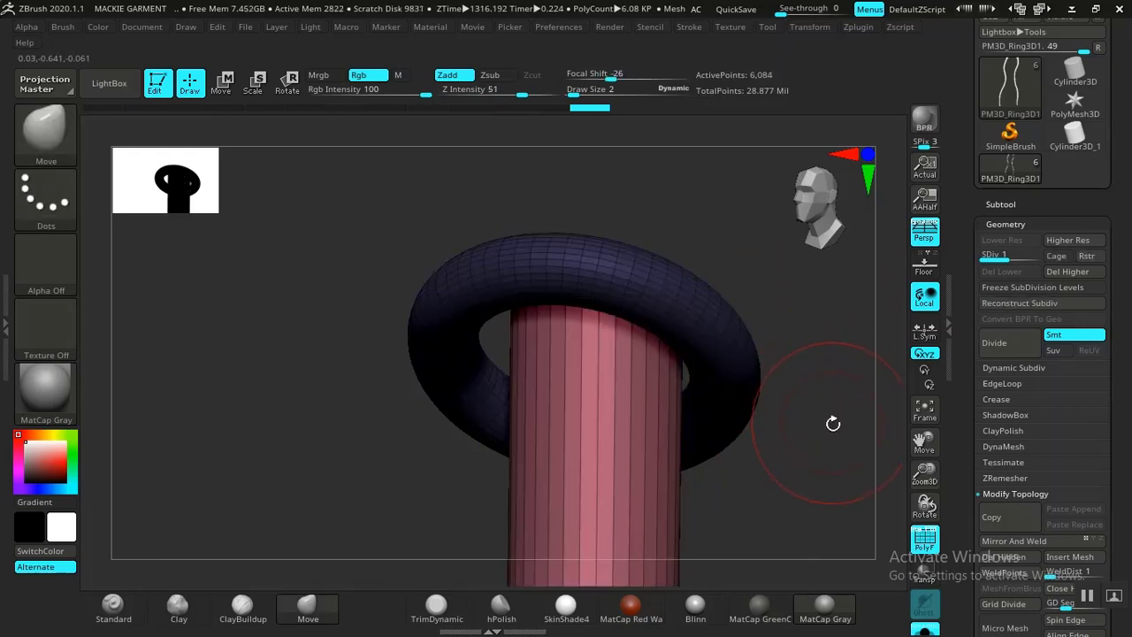
Separate the cords from the masked rings into their own subtool with Split Unmasked Points.
alt+drag(833, 422, 765, 386)
key(shift+f)
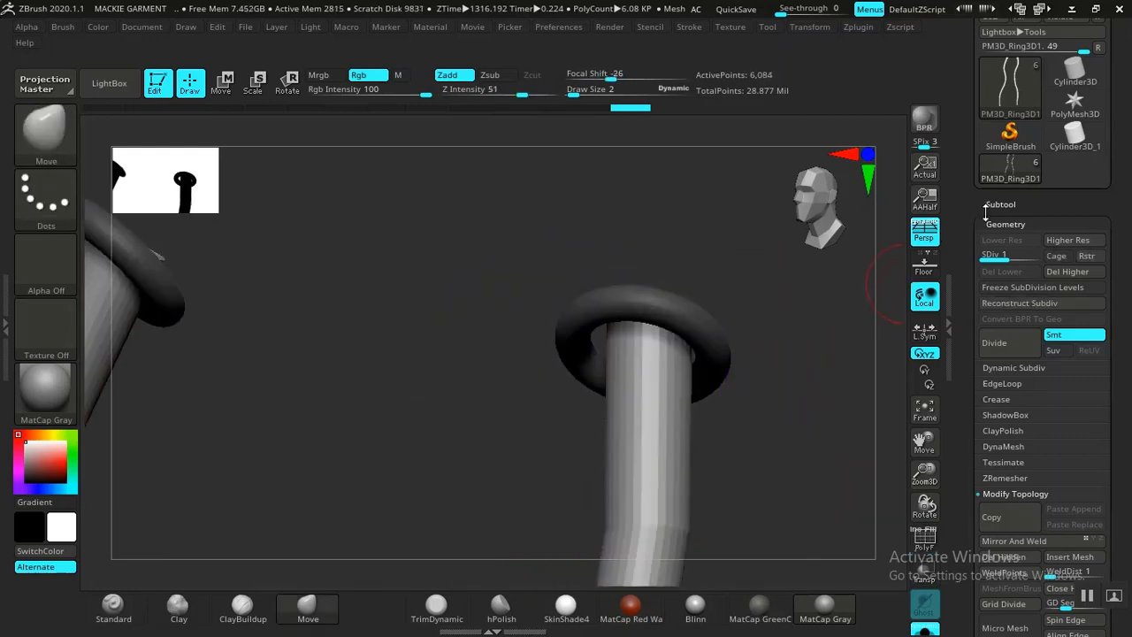
click(990, 204)
drag(967, 344, 967, 263)
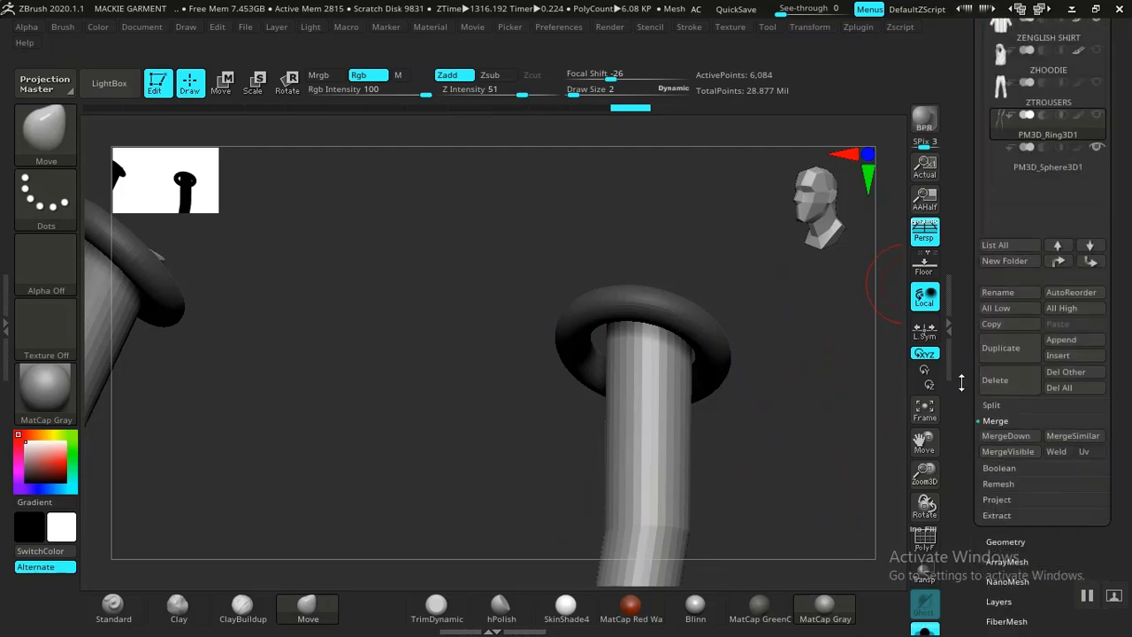
drag(961, 382, 961, 336)
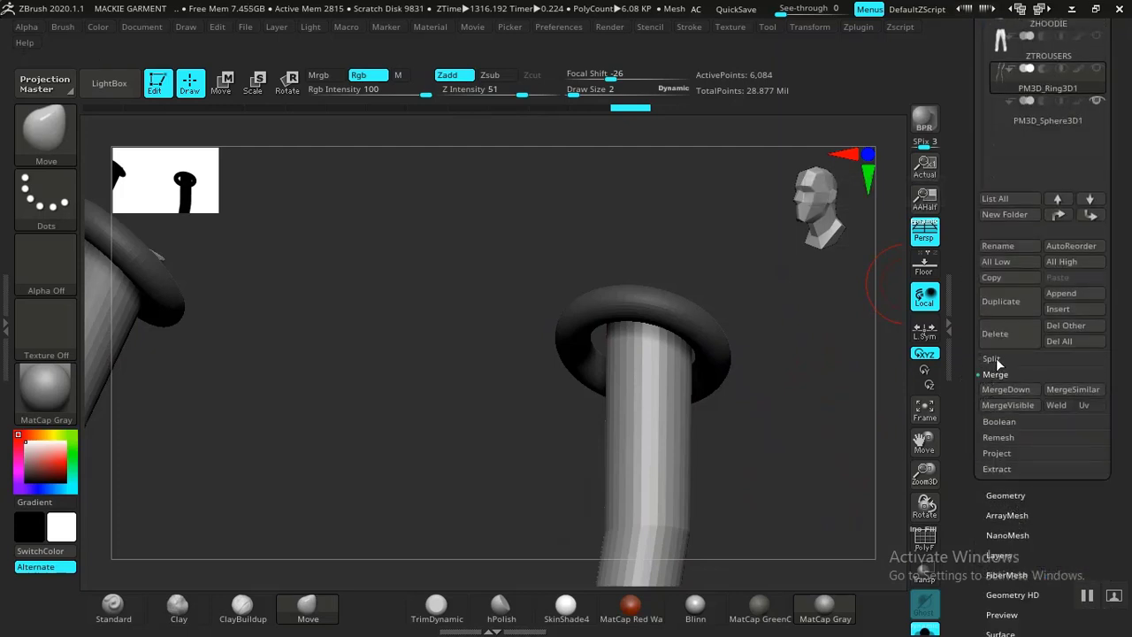
click(992, 359)
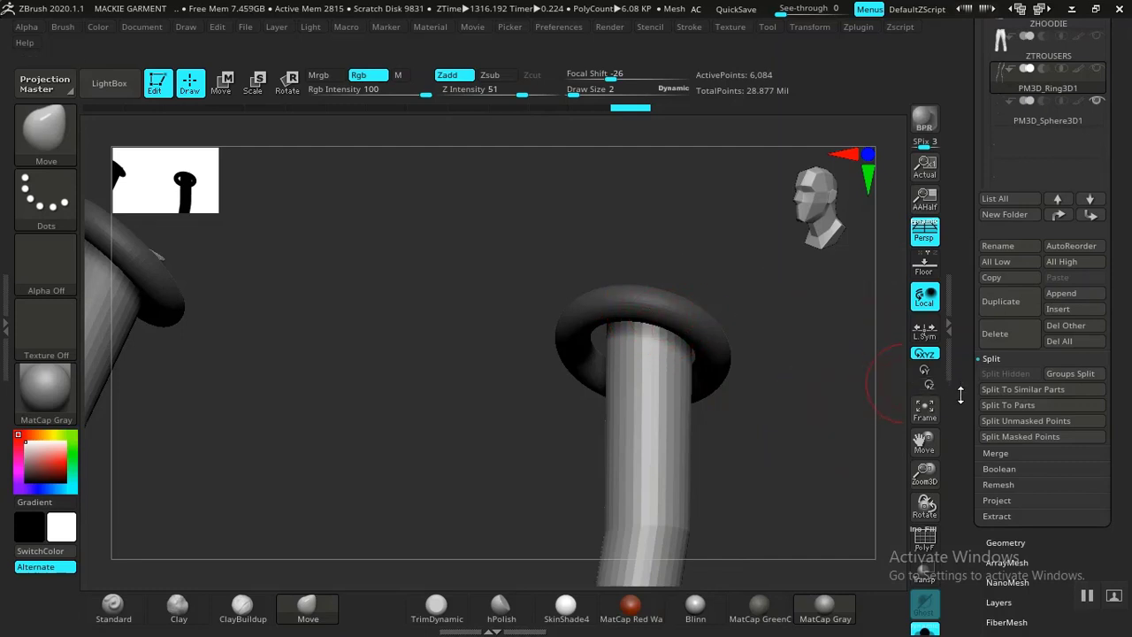
drag(961, 400, 962, 382)
click(1006, 403)
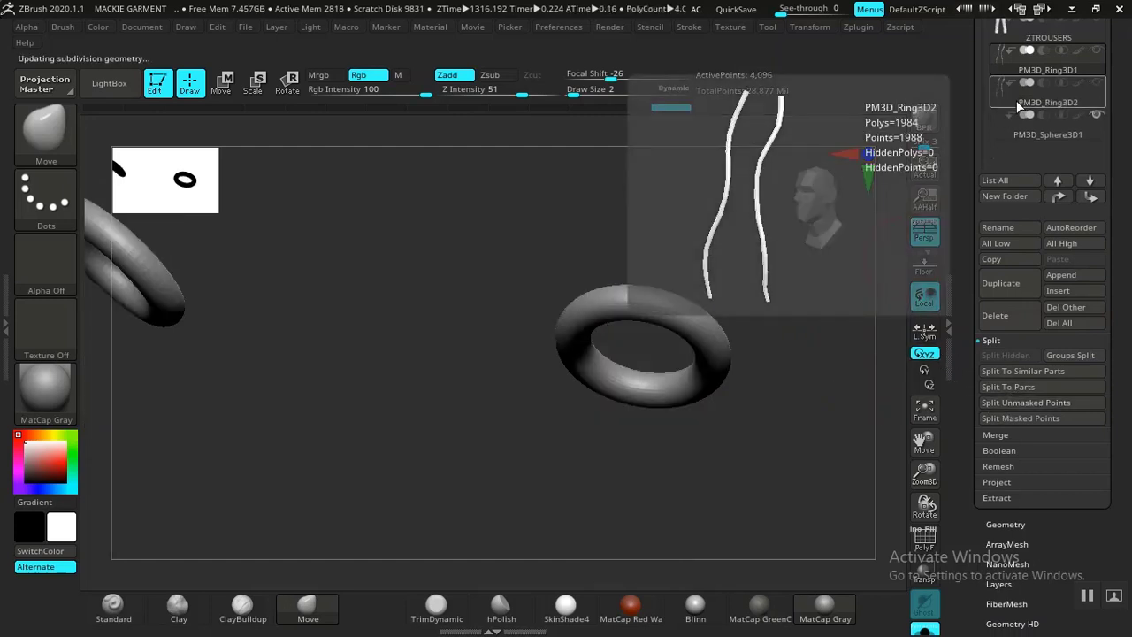
Make the rings subtool PM3D_Ring3D1 active and reconstruct a lower subdivision level for it with Reconstruct Subdiv.
click(1048, 92)
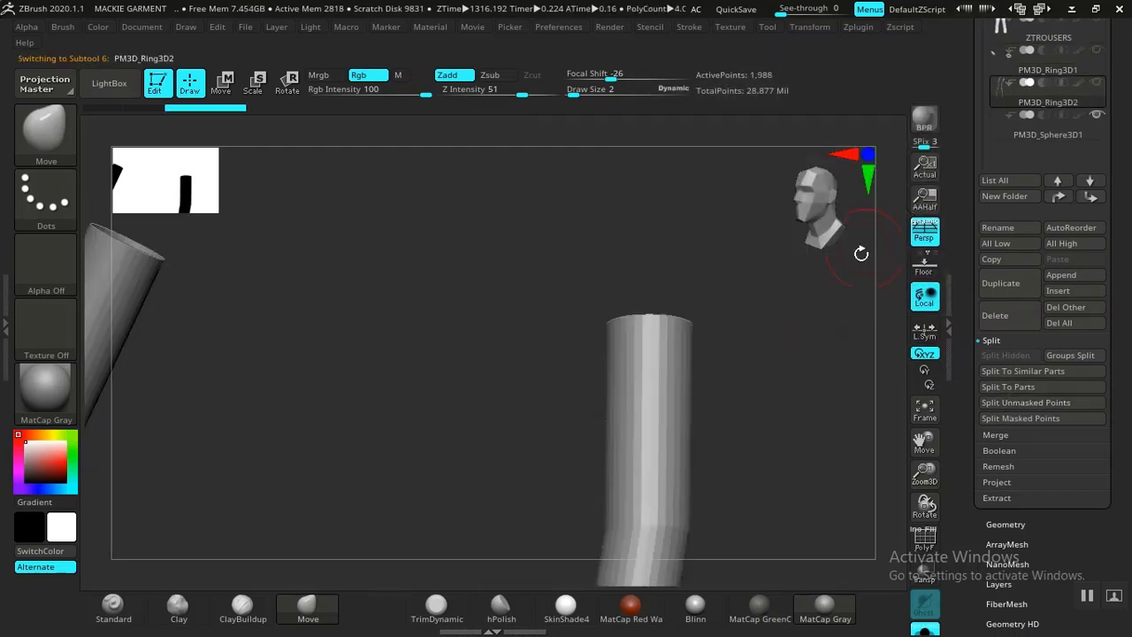
click(1030, 73)
key(shift)
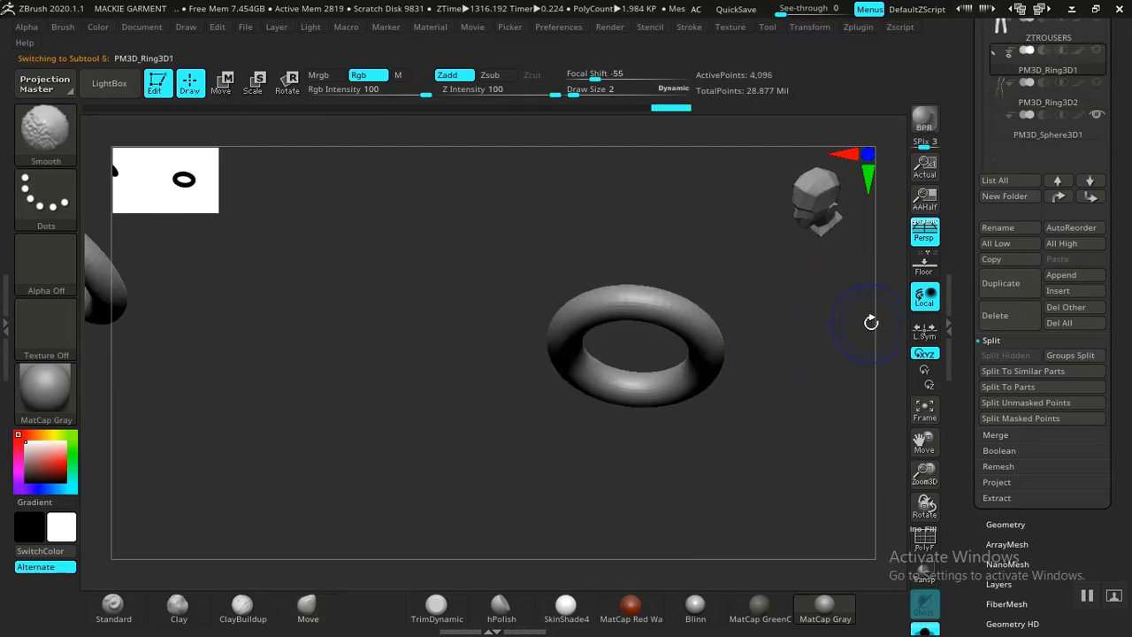
scroll(964, 264, up, 5)
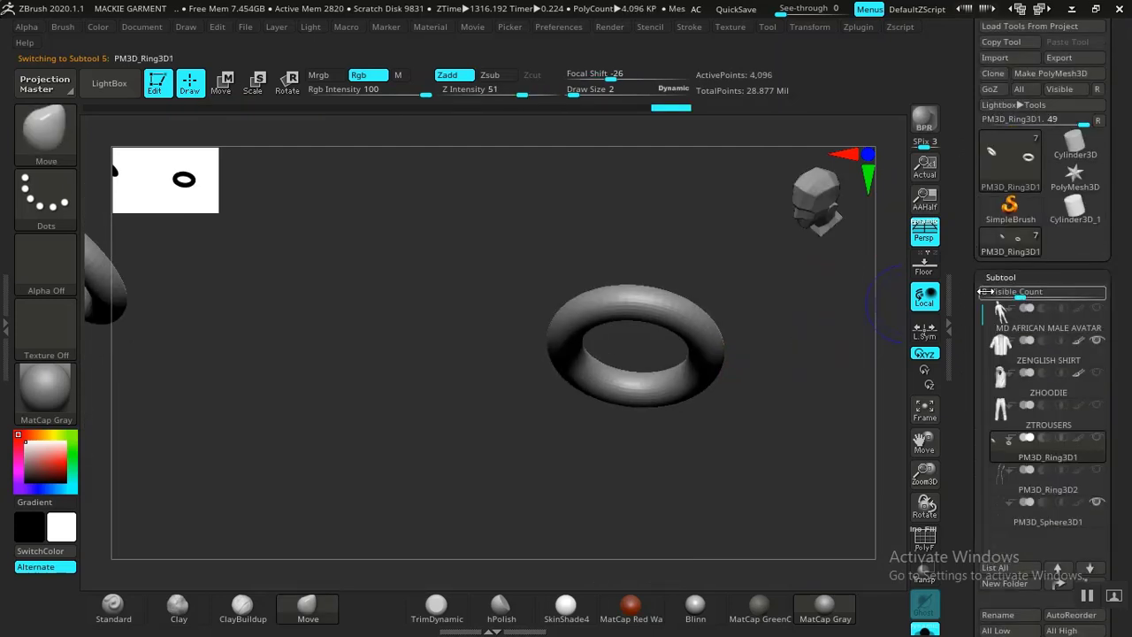
click(1002, 277)
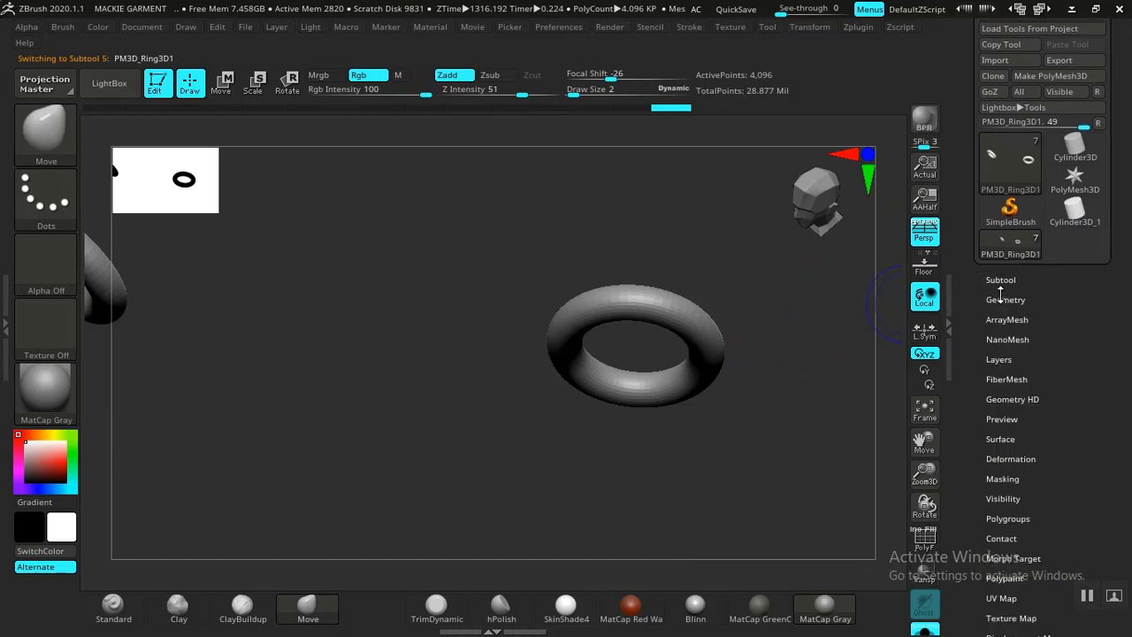
click(1001, 298)
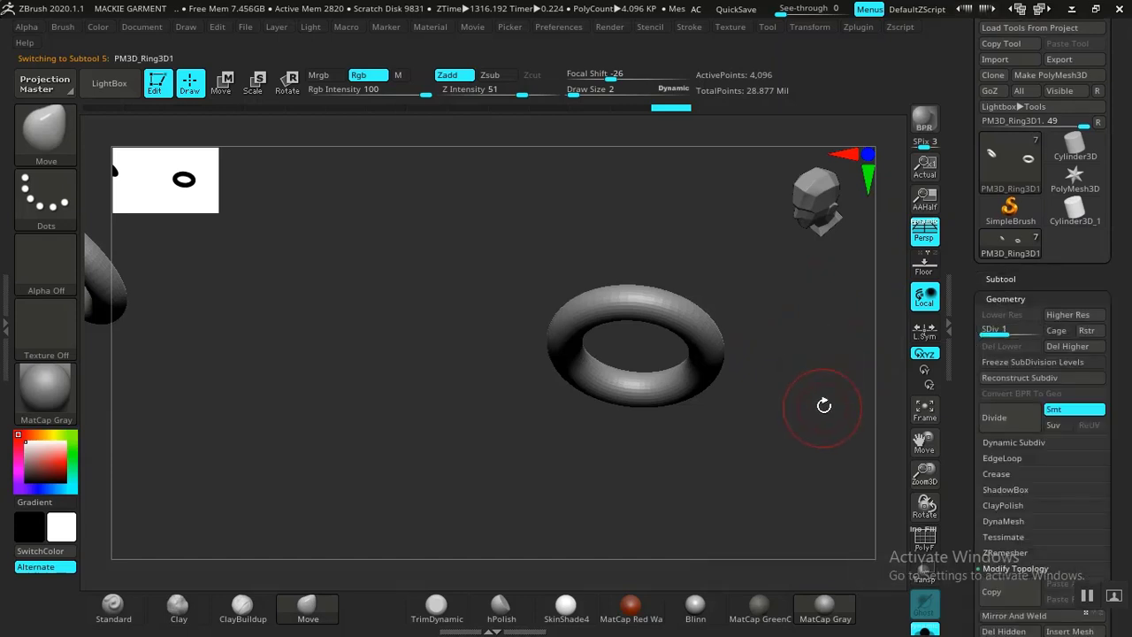
alt+drag(823, 404, 828, 369)
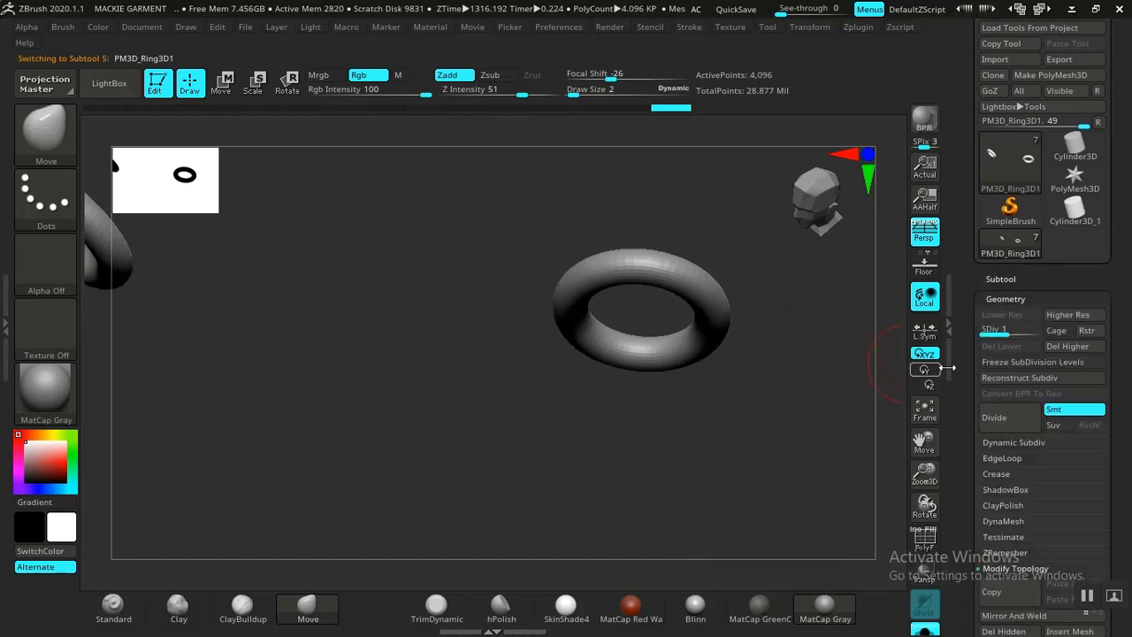
click(1008, 377)
drag(731, 418, 898, 371)
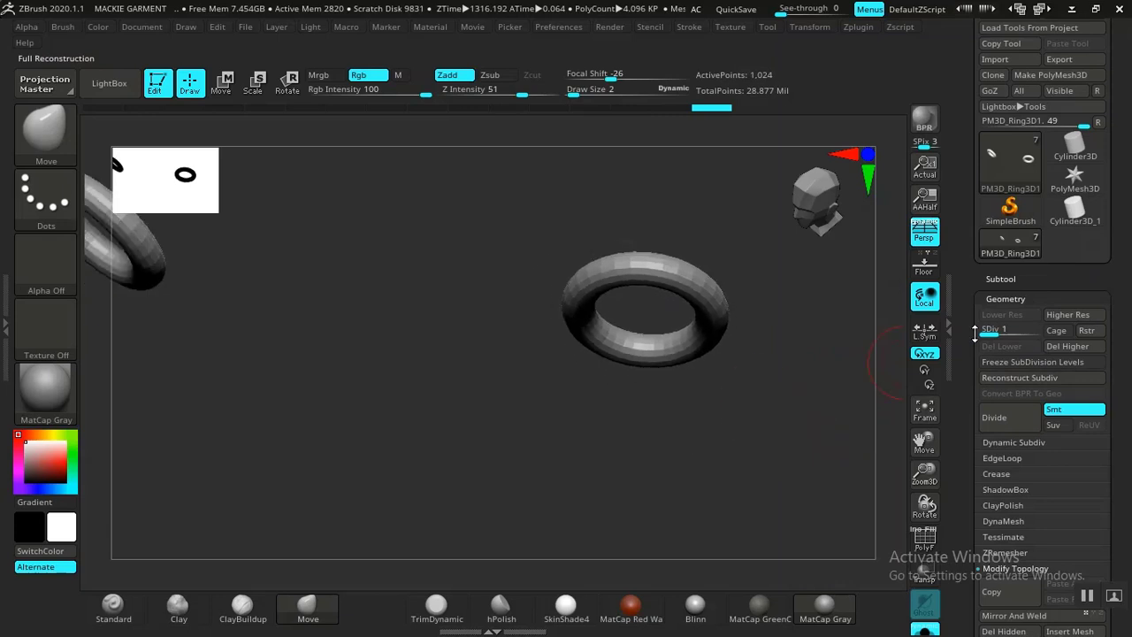
Merge the rings subtool PM3D_Ring3D1 with the cords subtool PM3D_Ring3D2 below it using MergeDown, accepting that it cannot be undone.
click(1000, 279)
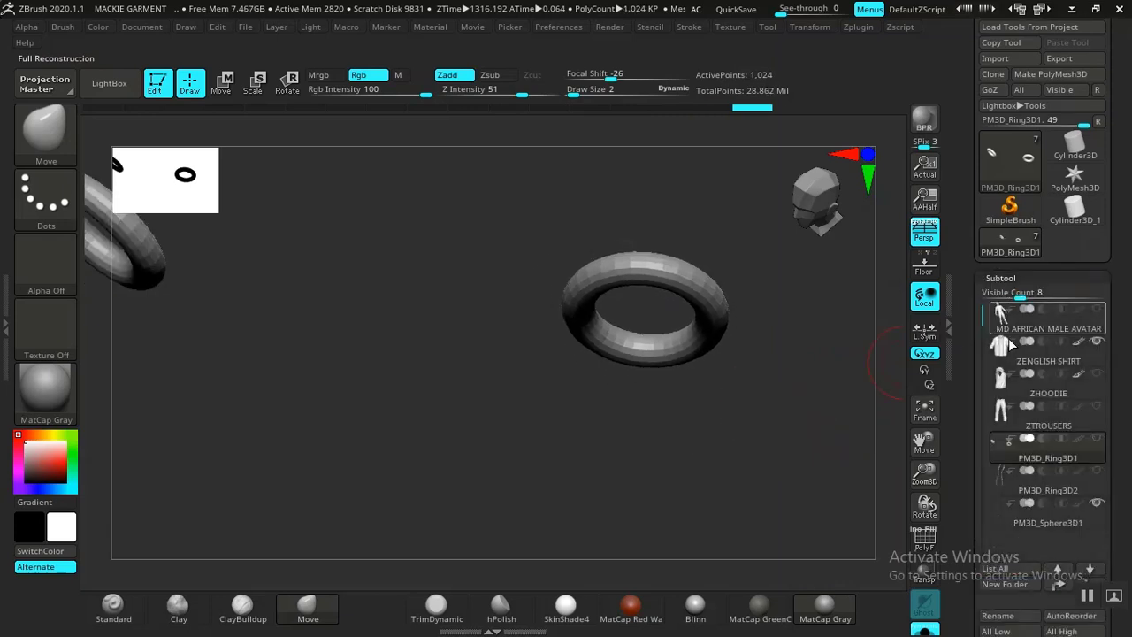
drag(966, 458, 966, 340)
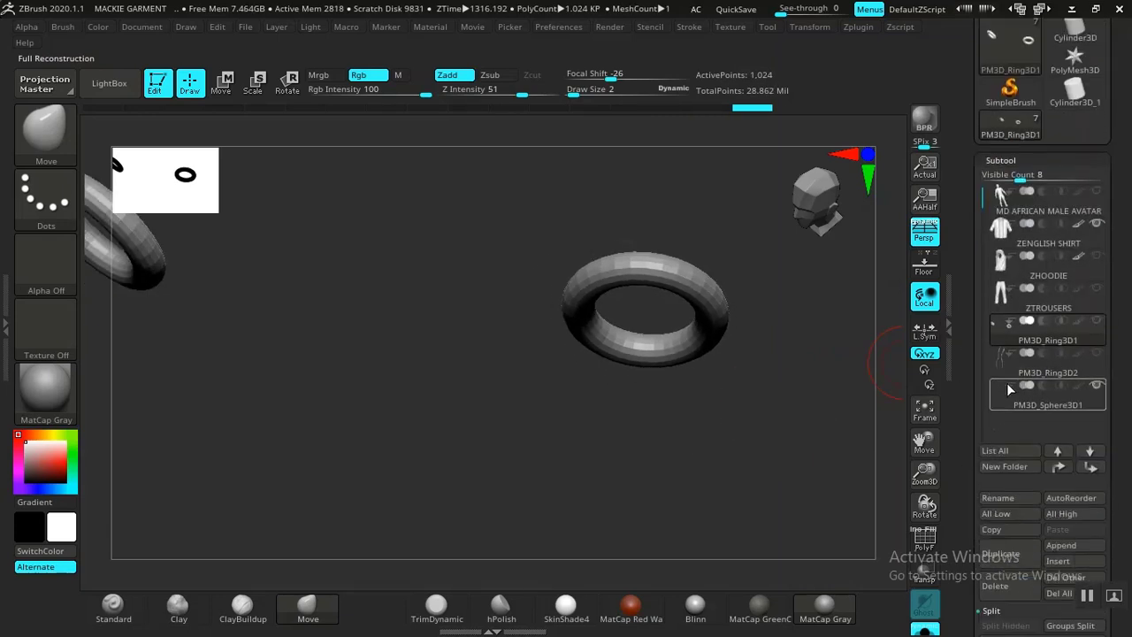
scroll(1008, 389, down, 2)
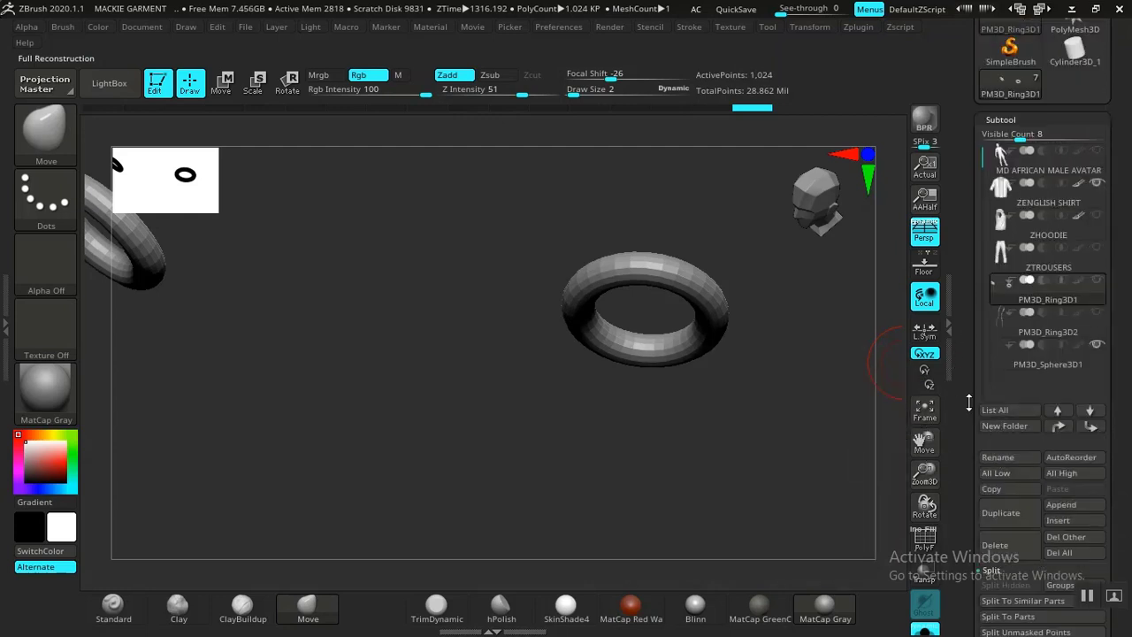
drag(968, 402, 968, 48)
click(1002, 317)
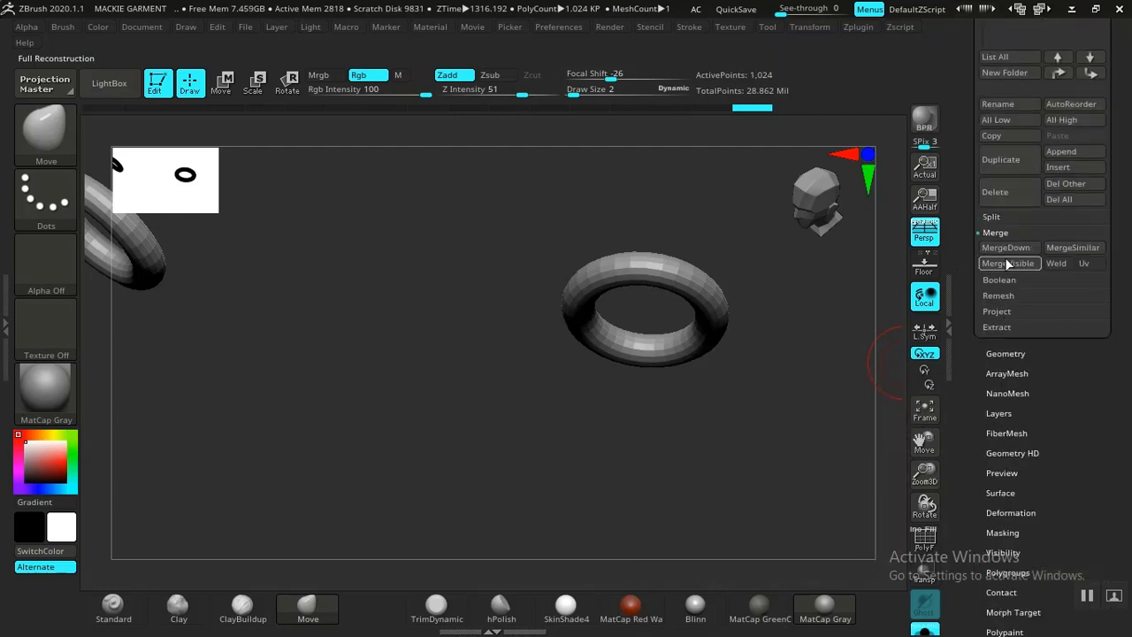
click(1006, 263)
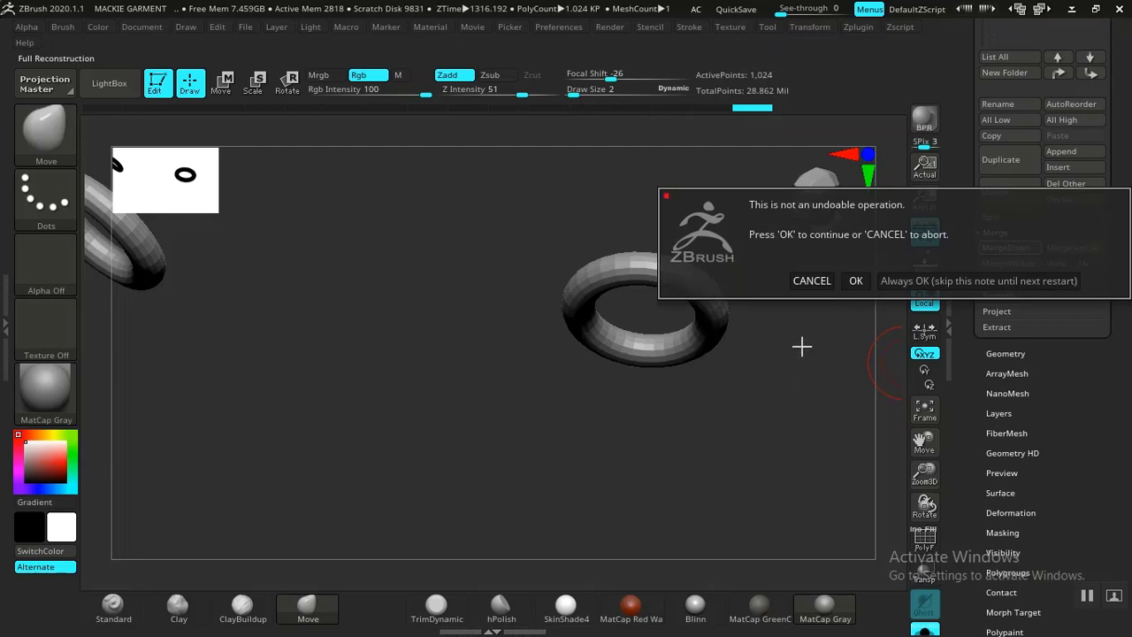
click(855, 280)
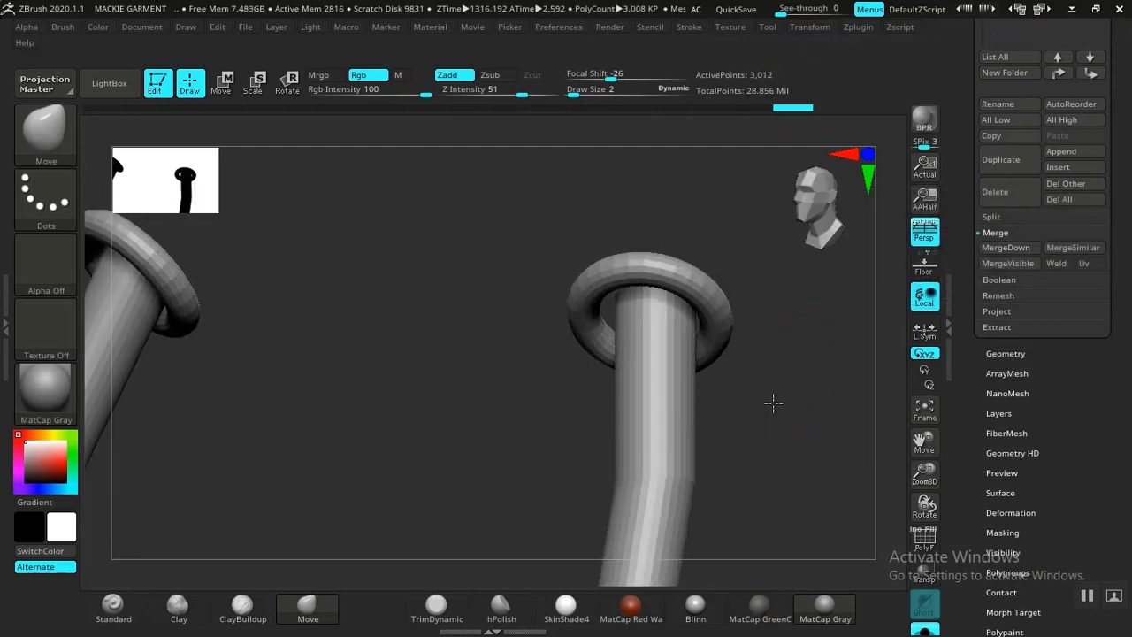
drag(772, 403, 842, 380)
drag(959, 353, 959, 348)
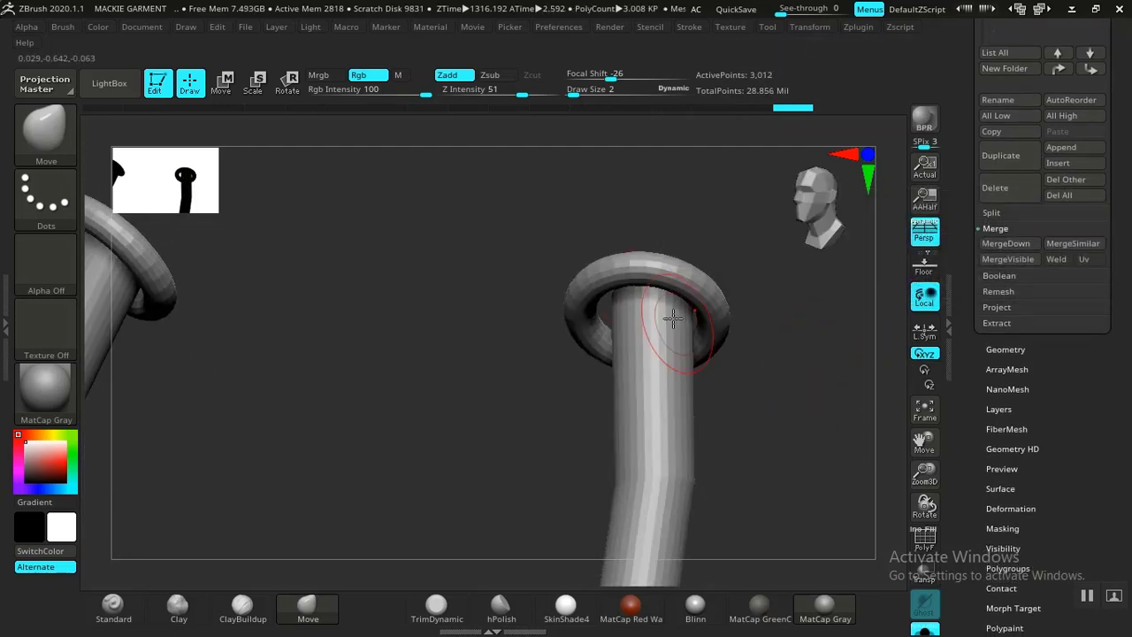
Try subdividing the merged rings and cords once, inspect the cord end at the ring, and undo the subdivision.
drag(964, 300, 966, 411)
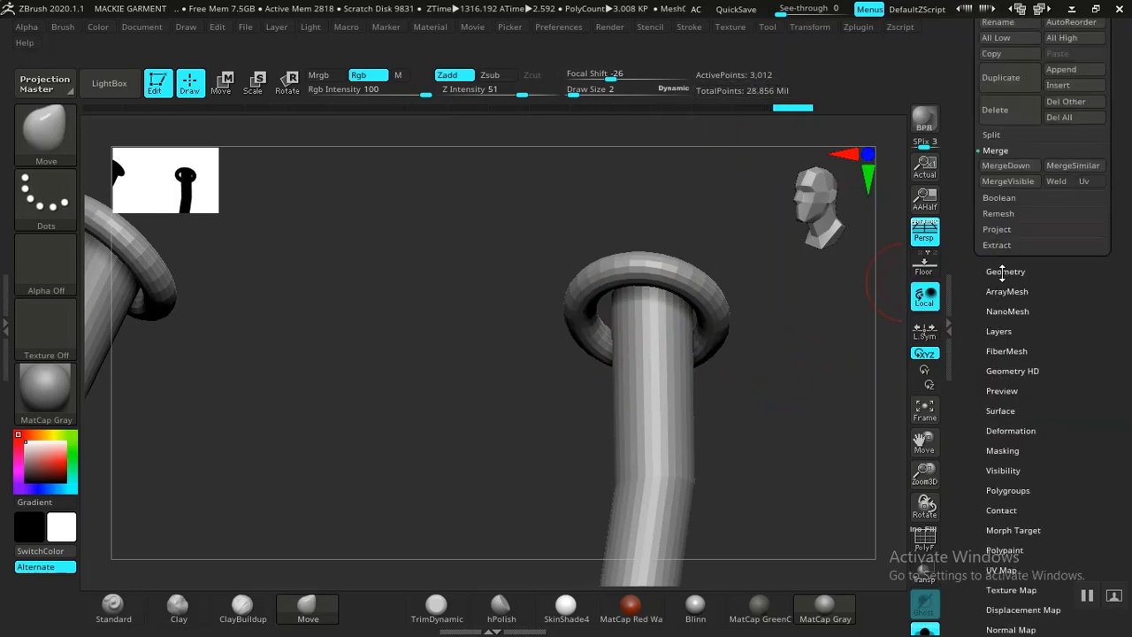
click(1002, 272)
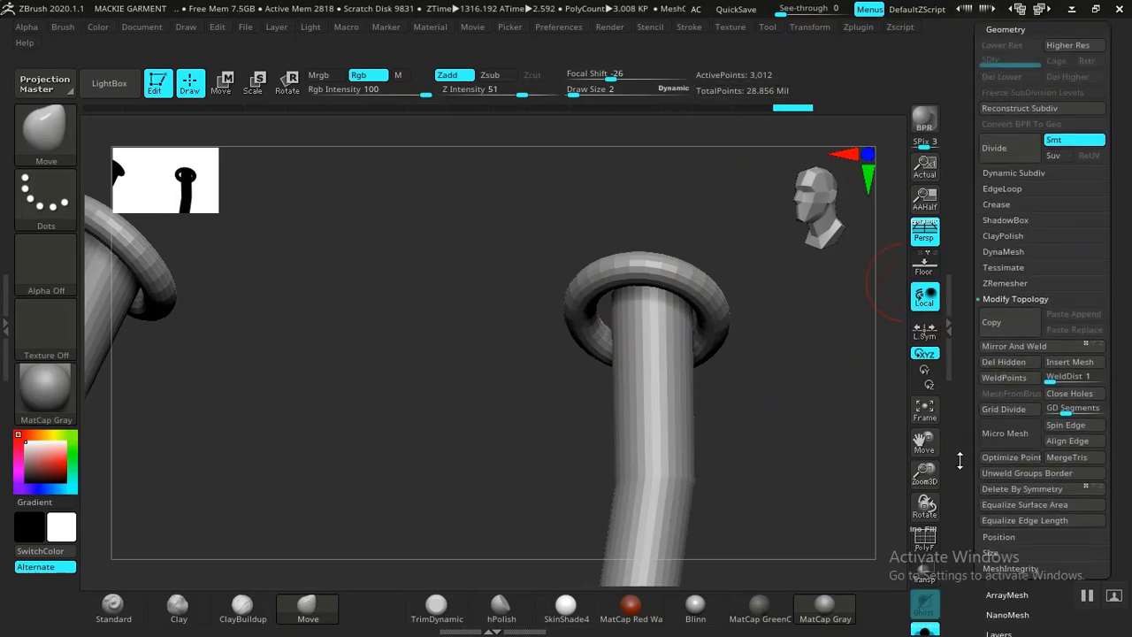
scroll(959, 460, up, 2)
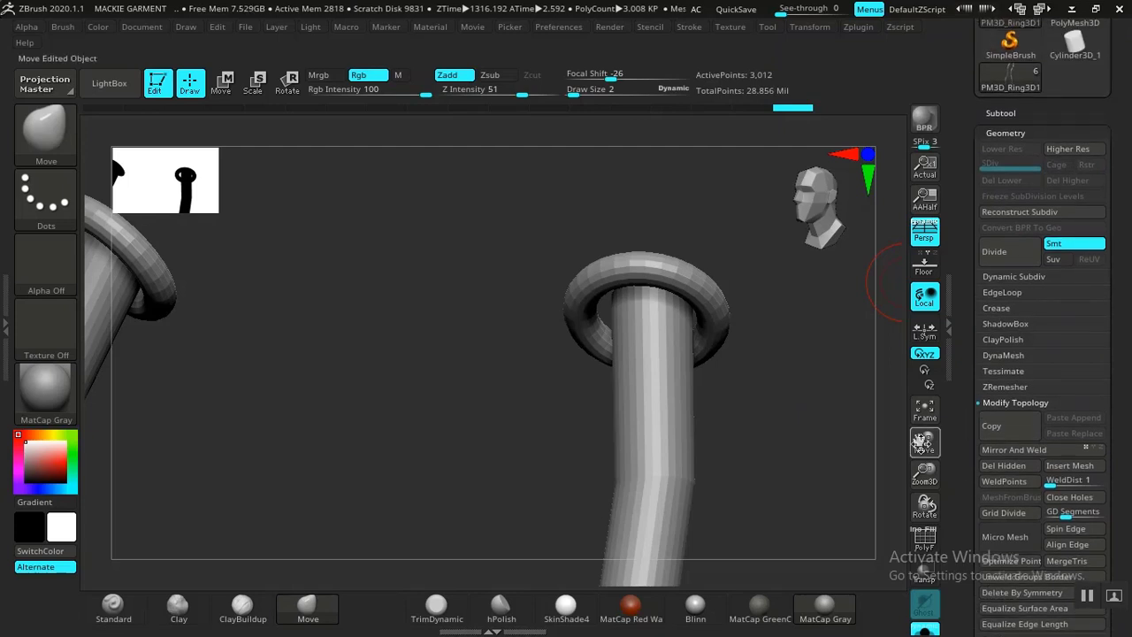
click(1003, 253)
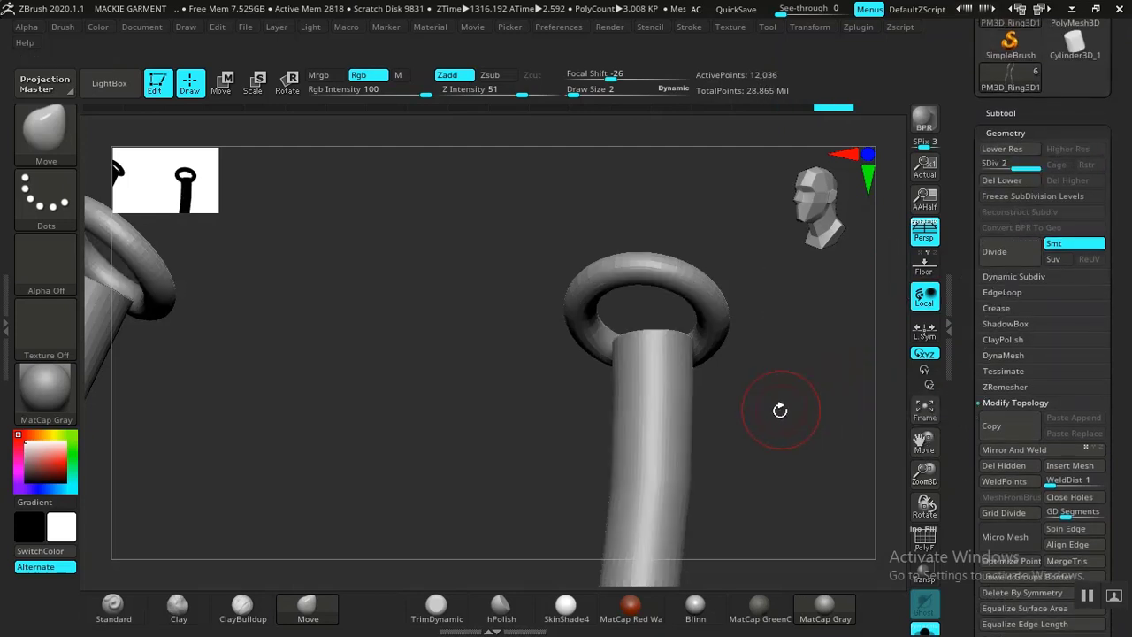
drag(787, 449, 781, 501)
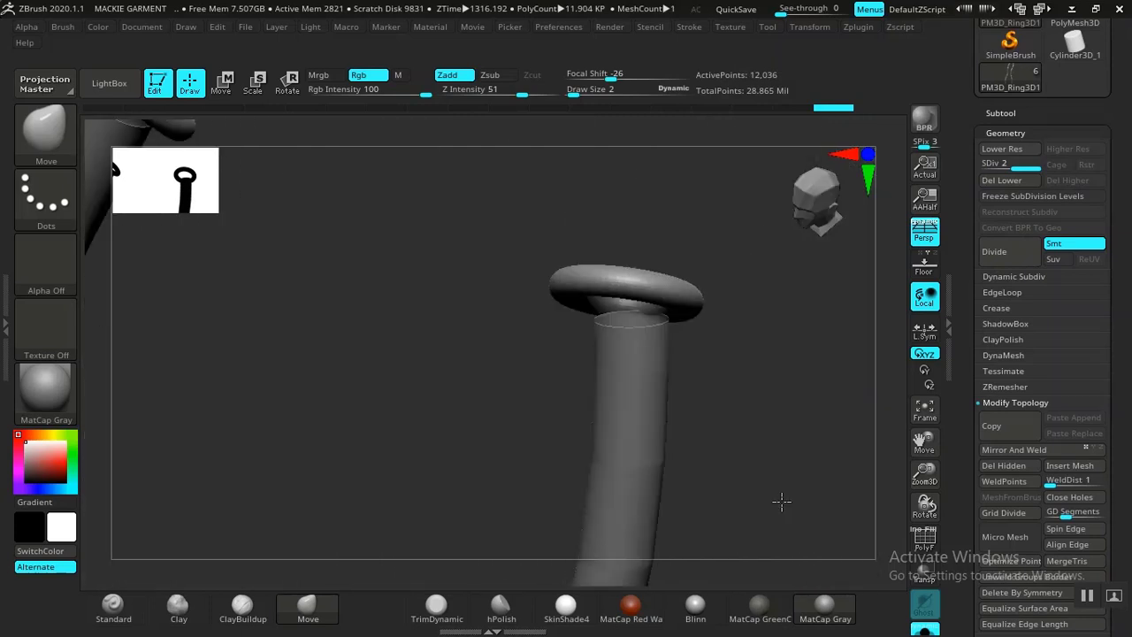
key(ctrl+z)
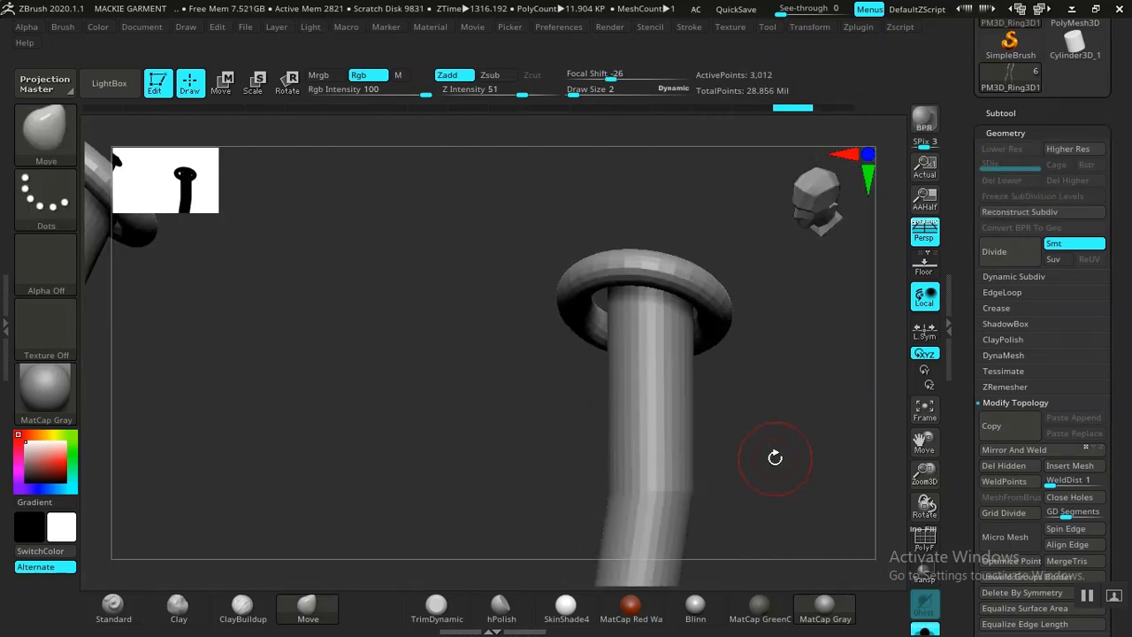
Display the polyframe of the merged drawstrings and hide the rings' polygroup, leaving only the cords visible.
drag(774, 457, 694, 427)
key(shift+f)
ctrl+shift+click(605, 463)
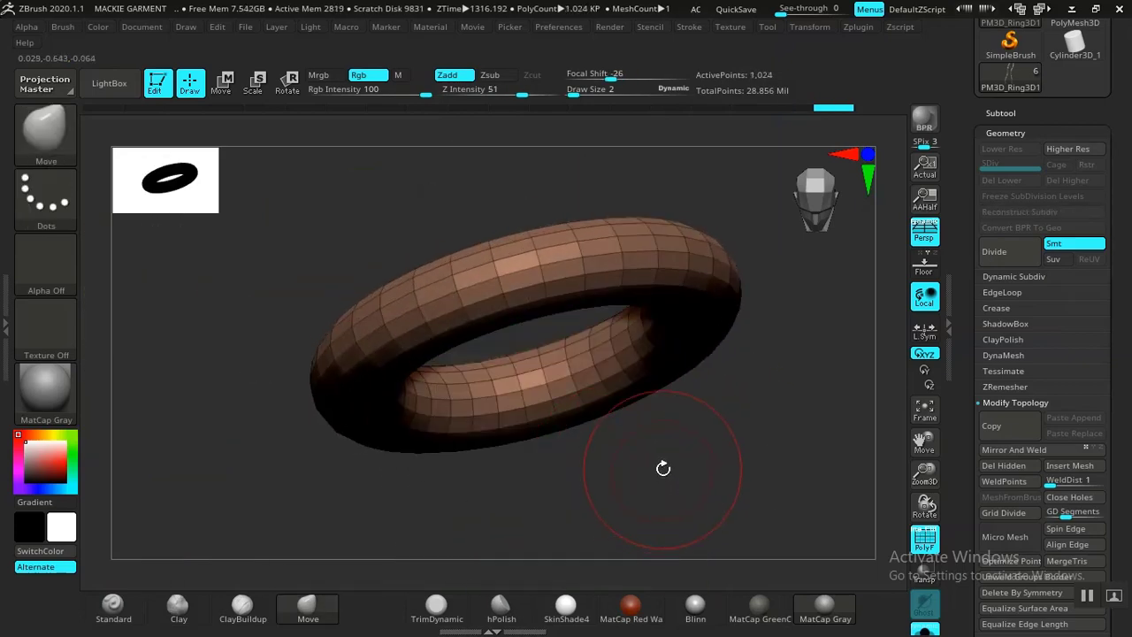
ctrl+shift+click(801, 369)
ctrl+shift+click(676, 295)
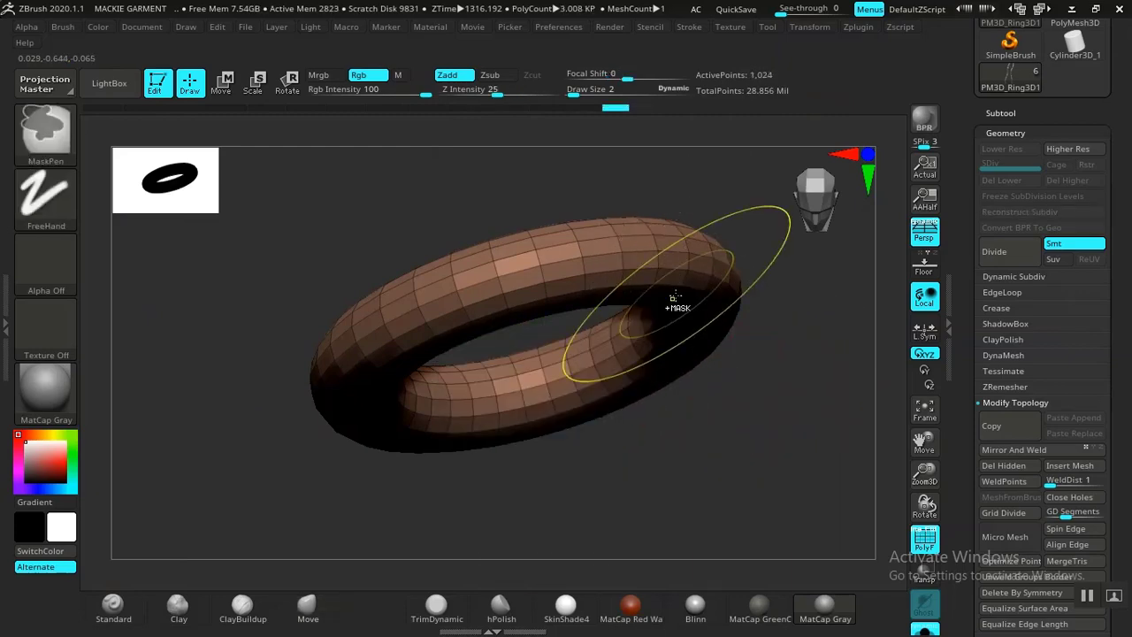
ctrl+shift+click(772, 321)
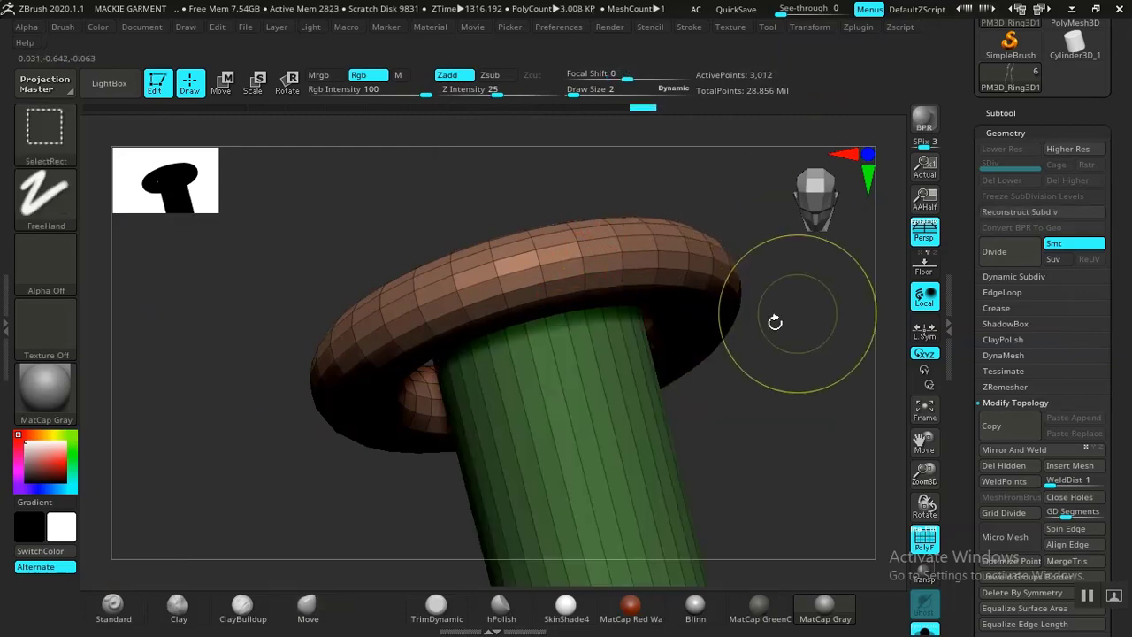
ctrl+shift+click(659, 266)
ctrl+shift+click(688, 296)
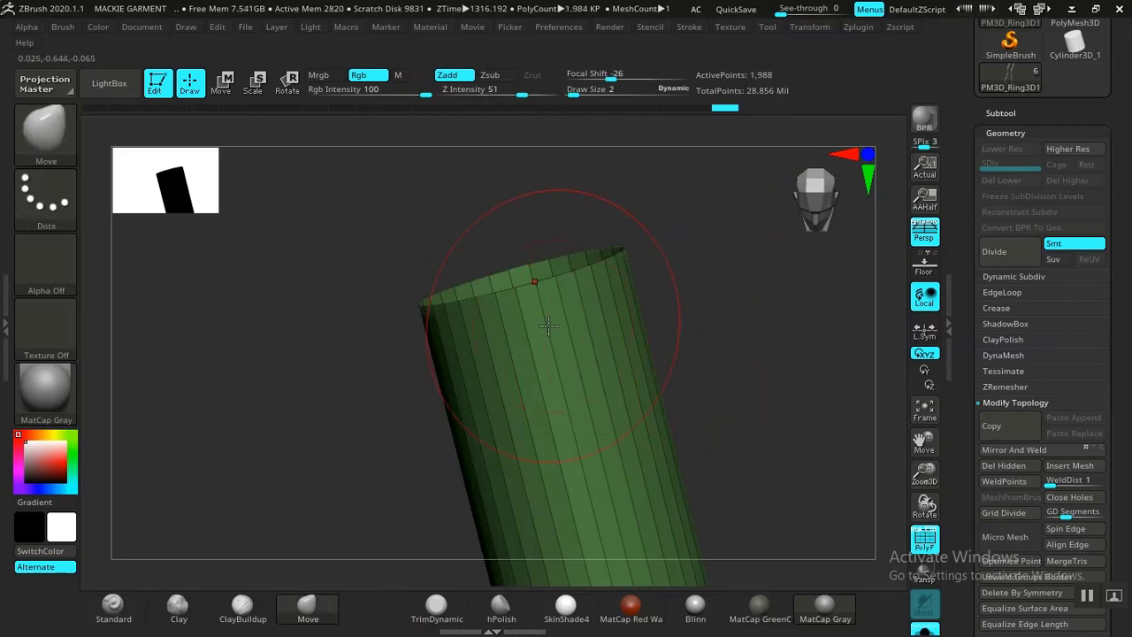
Insert a single edge loop around one cord just below its open upper rim, using the ZModeler brush's Insert edge action.
key(b)
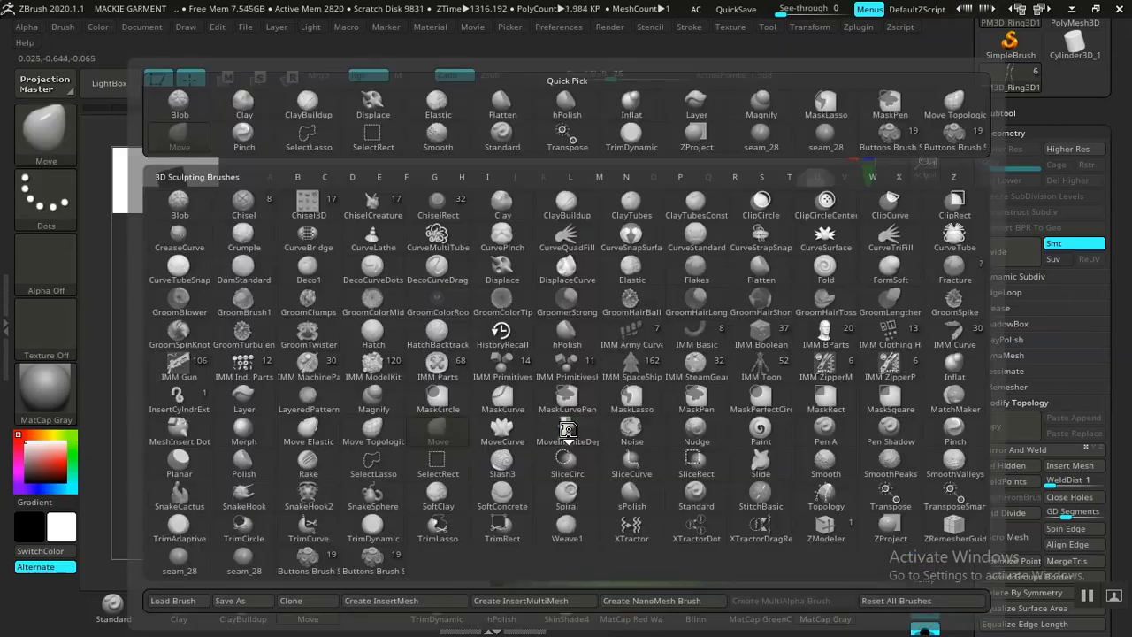
click(571, 430)
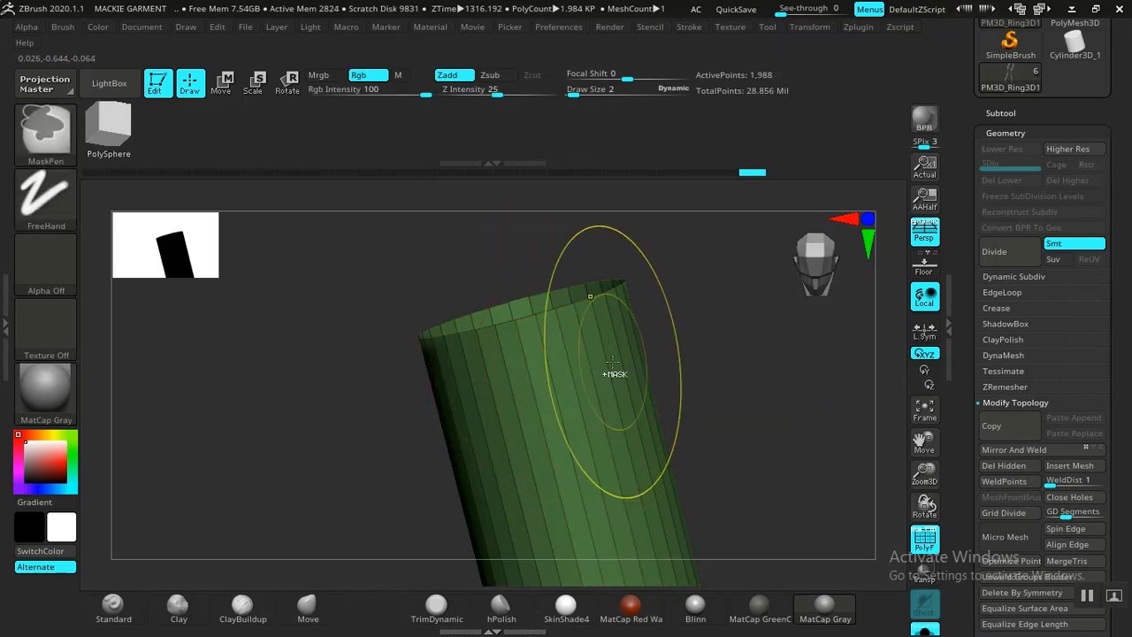
right_click(543, 354)
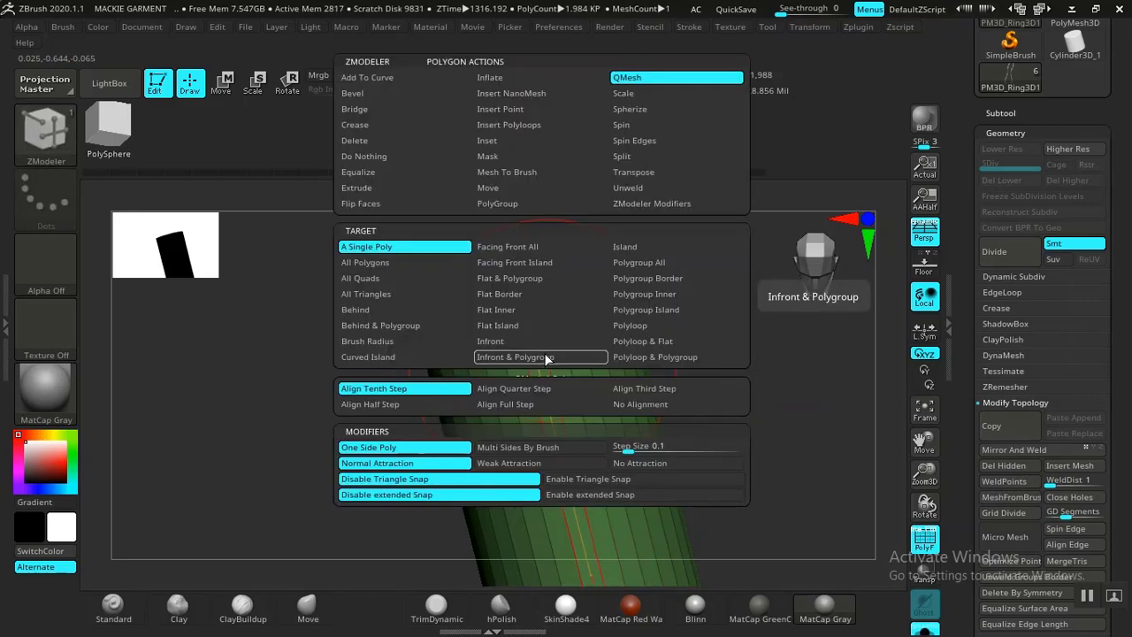
right_click(552, 340)
click(548, 339)
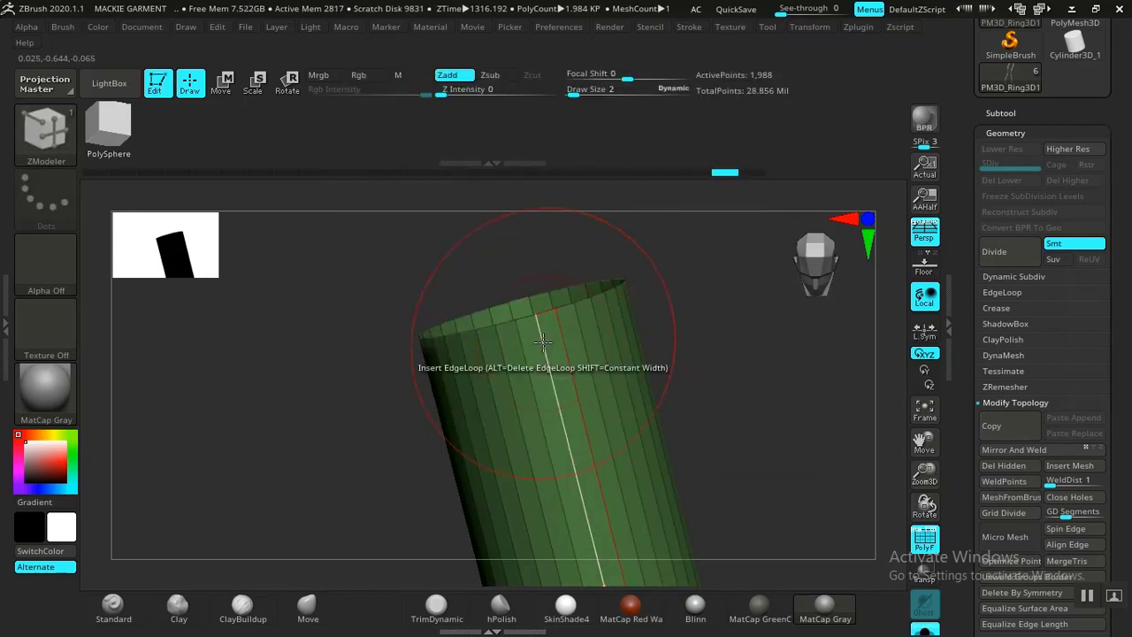
right_click(542, 339)
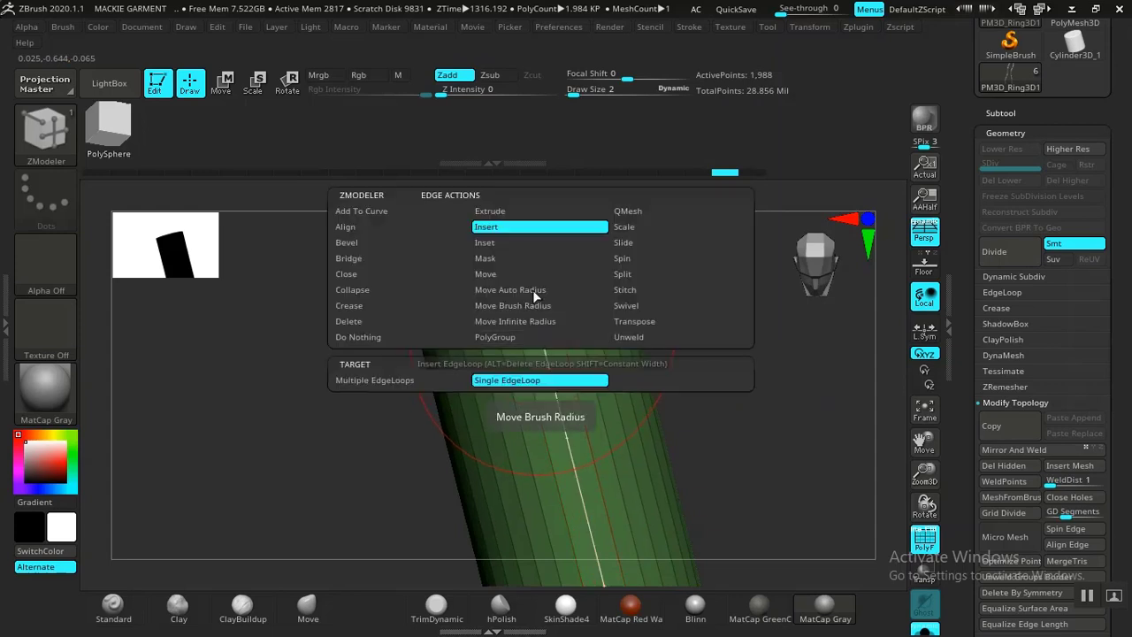
click(495, 228)
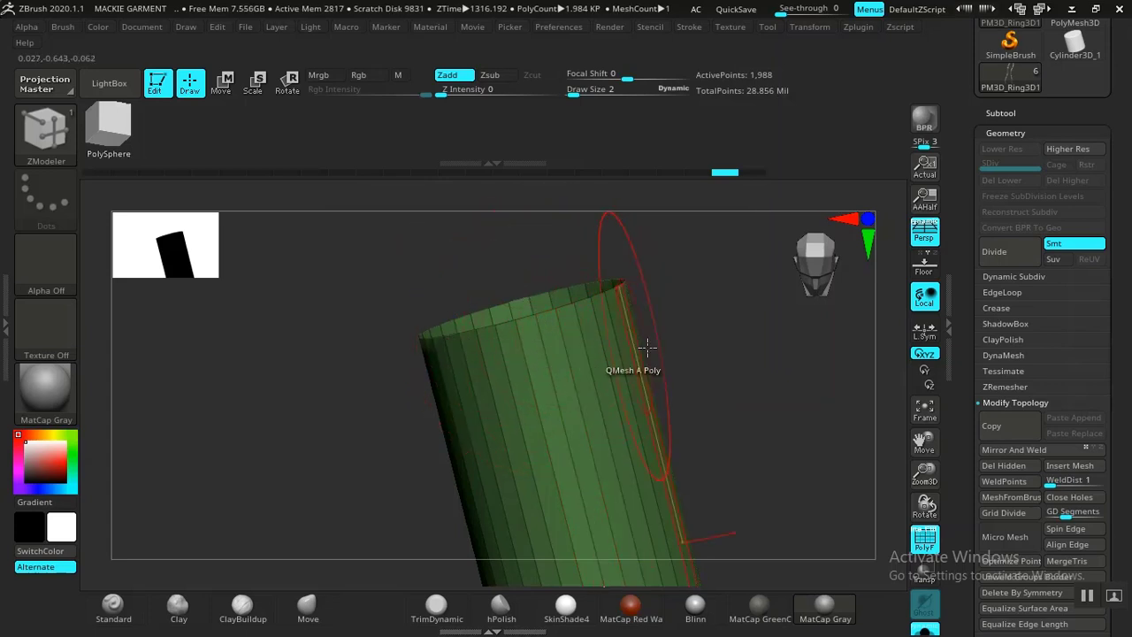
drag(721, 355, 778, 383)
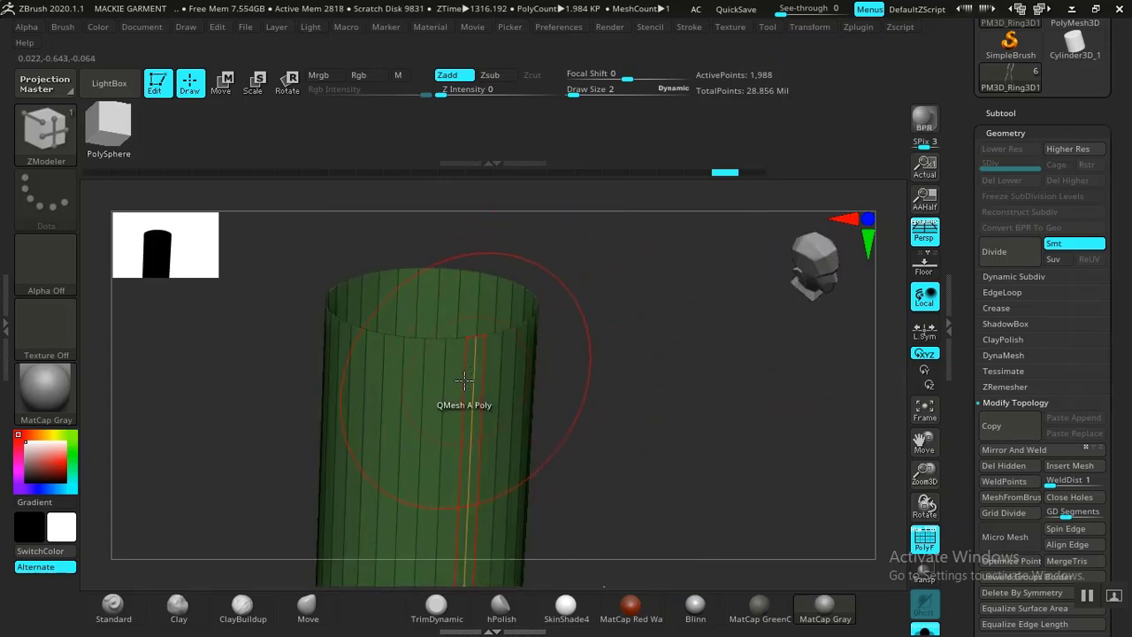
click(464, 380)
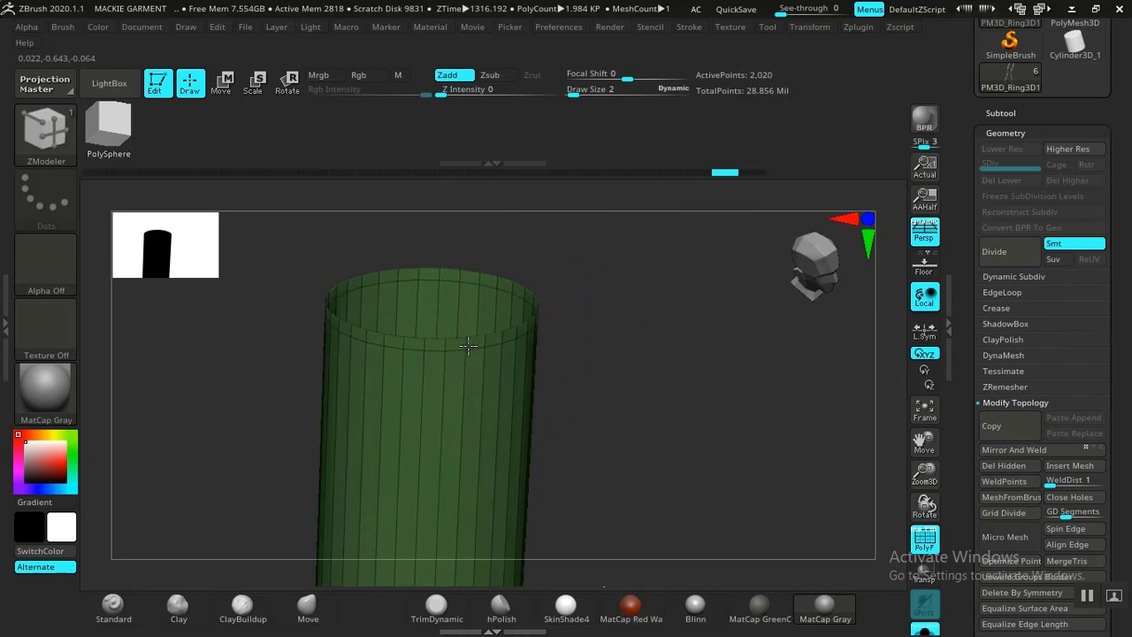
Insert a single edge loop around the other cord just below its open upper rim, undoing any unintended polygon edits.
drag(603, 381, 450, 409)
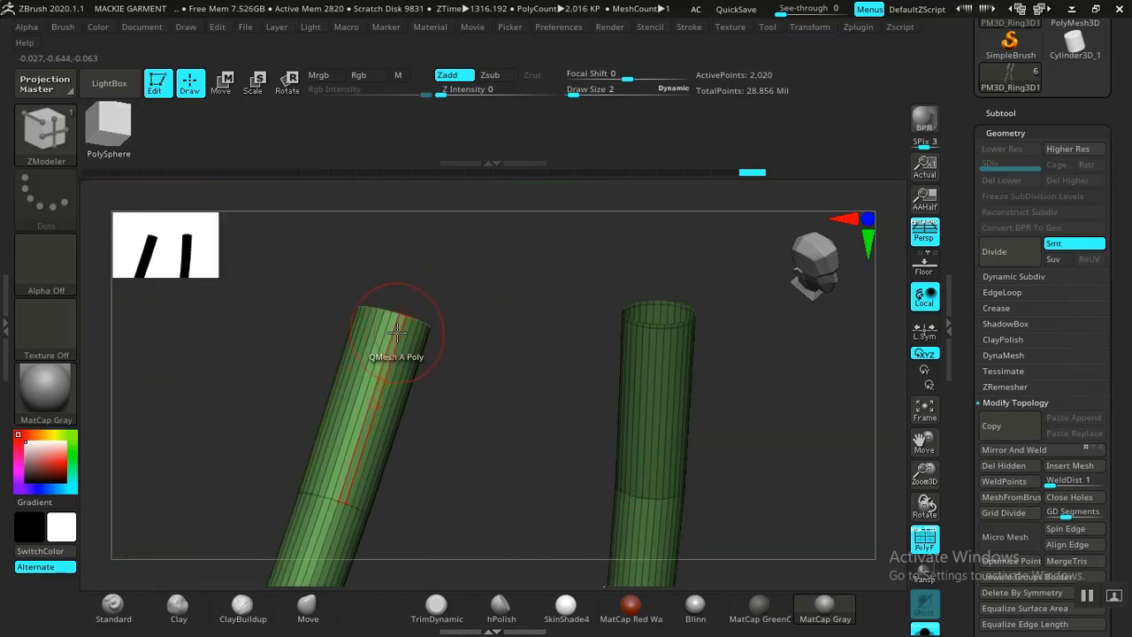
drag(430, 316, 575, 533)
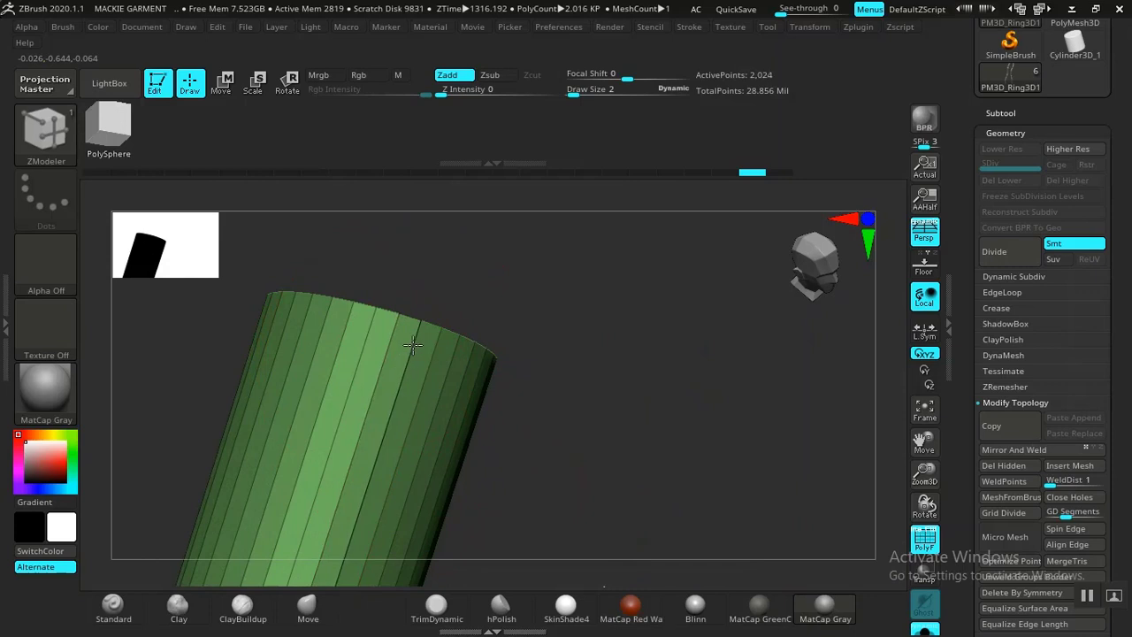
key(ctrl+z)
click(386, 348)
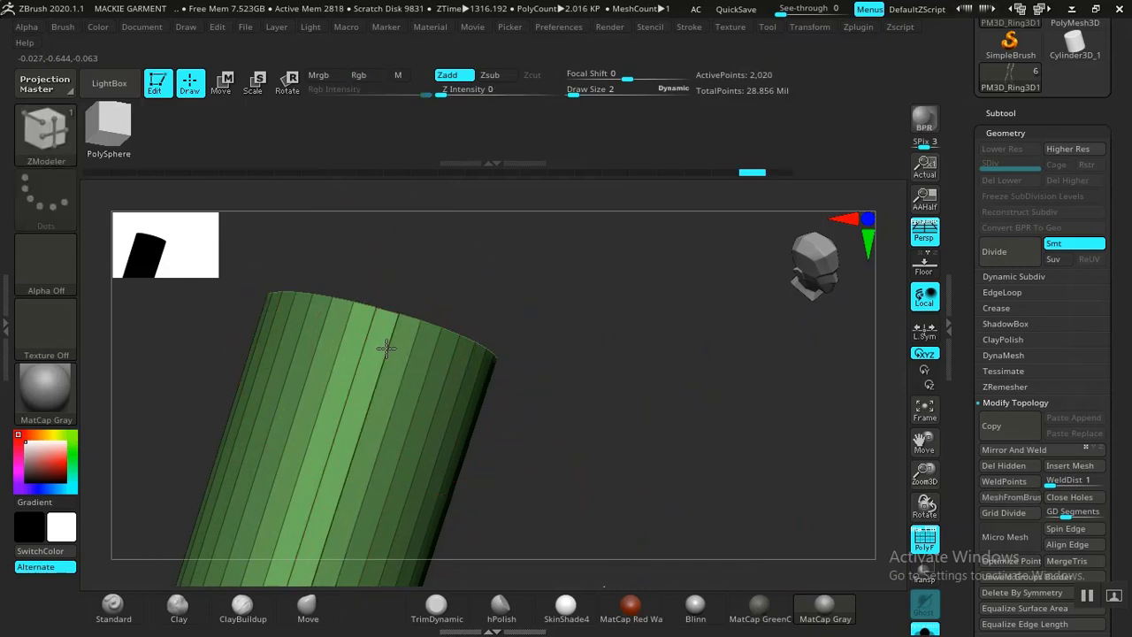
mouse_move(562, 407)
mouse_down()
mouse_move(584, 473)
mouse_move(578, 462)
mouse_up()
key(ctrl+z)
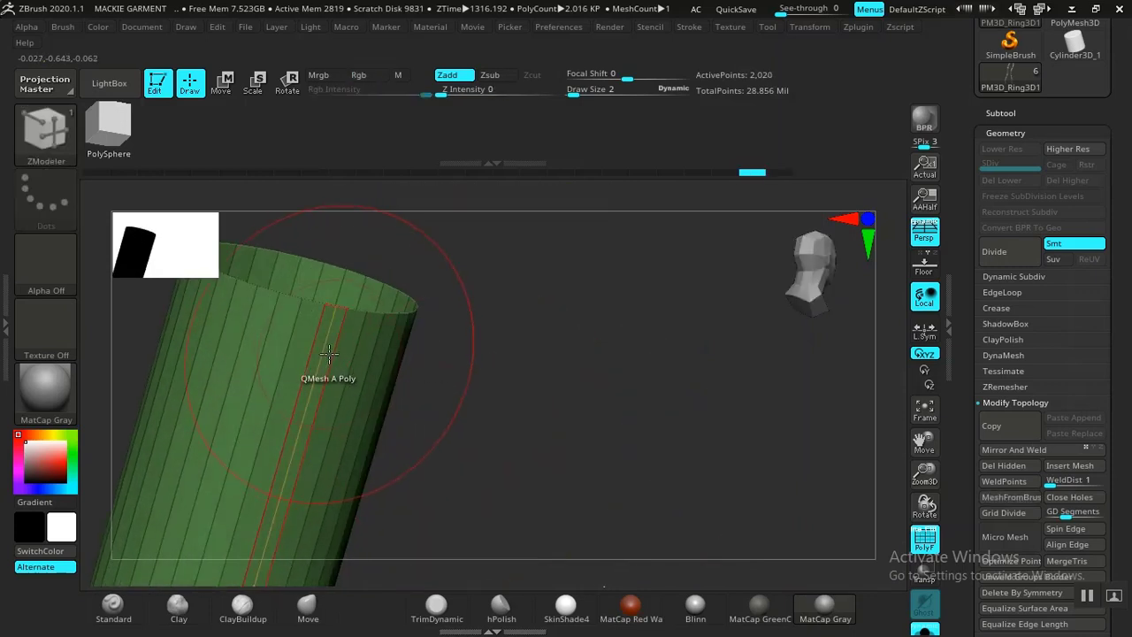
drag(313, 351, 317, 353)
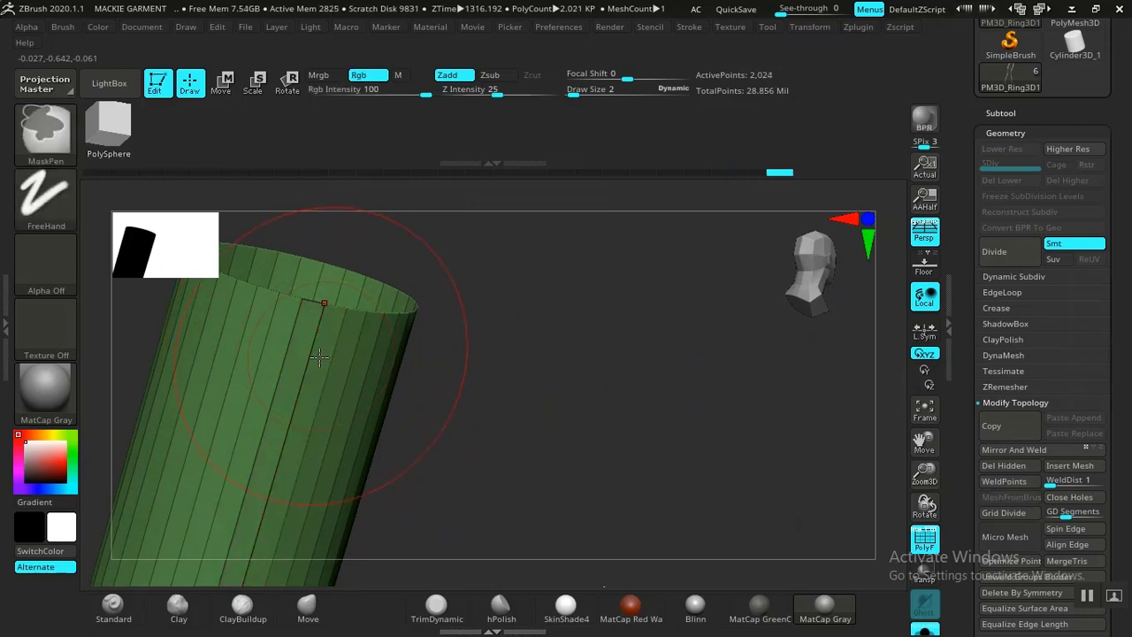
key(ctrl+z)
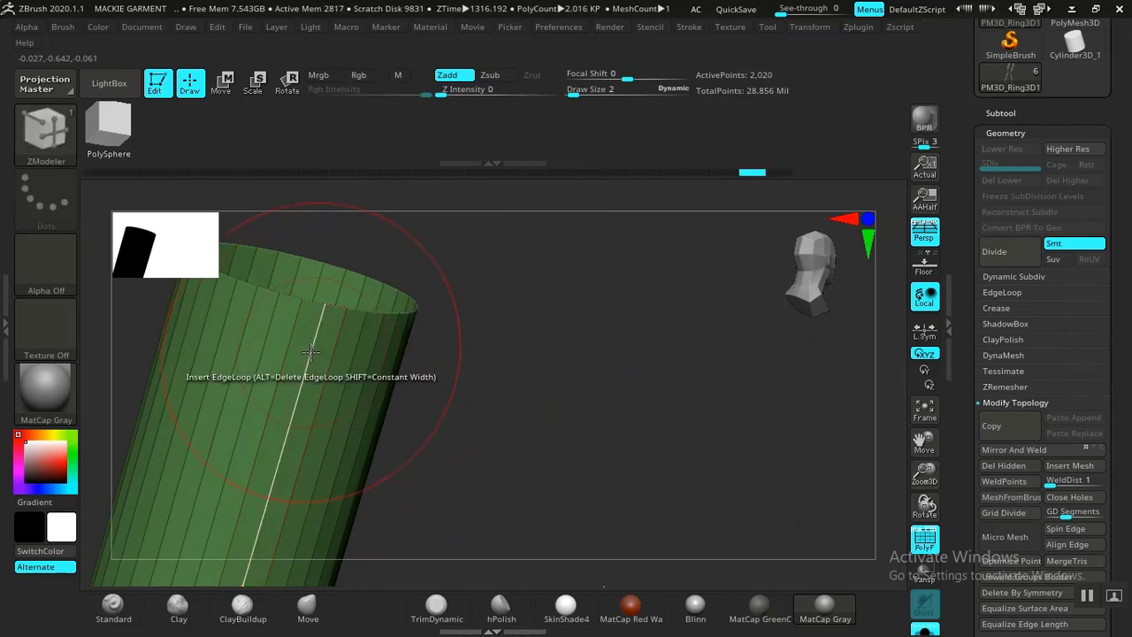
drag(314, 353, 317, 331)
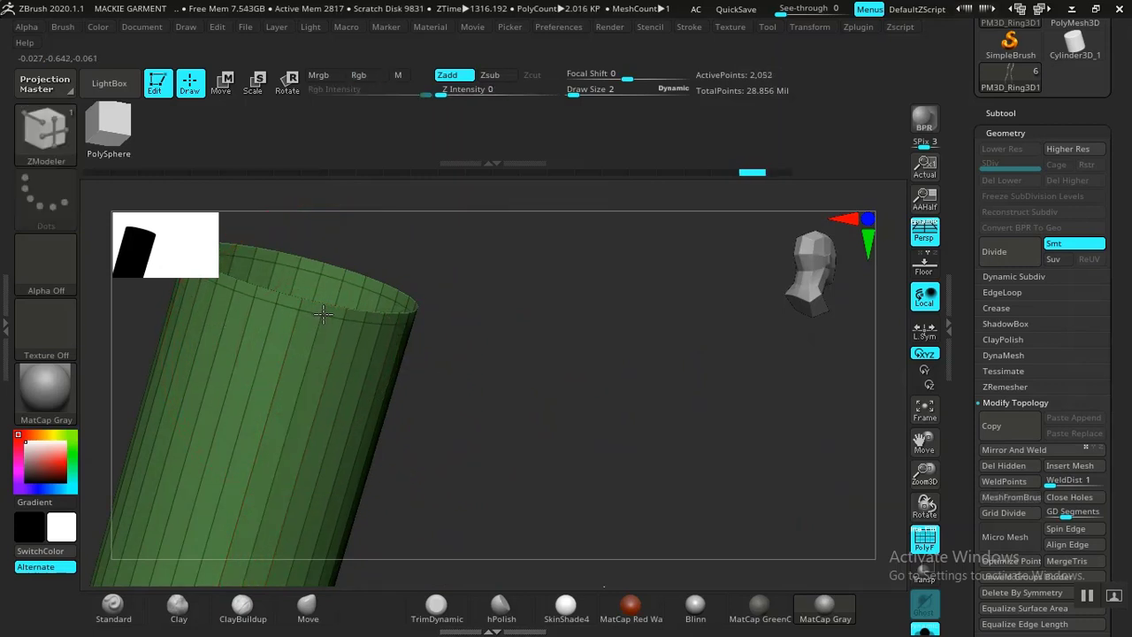
Set the ZModeler edge action to Delete with the EdgeLoop Complete target, using a lengthwise edge on a cord.
drag(446, 324, 560, 411)
drag(438, 409, 561, 442)
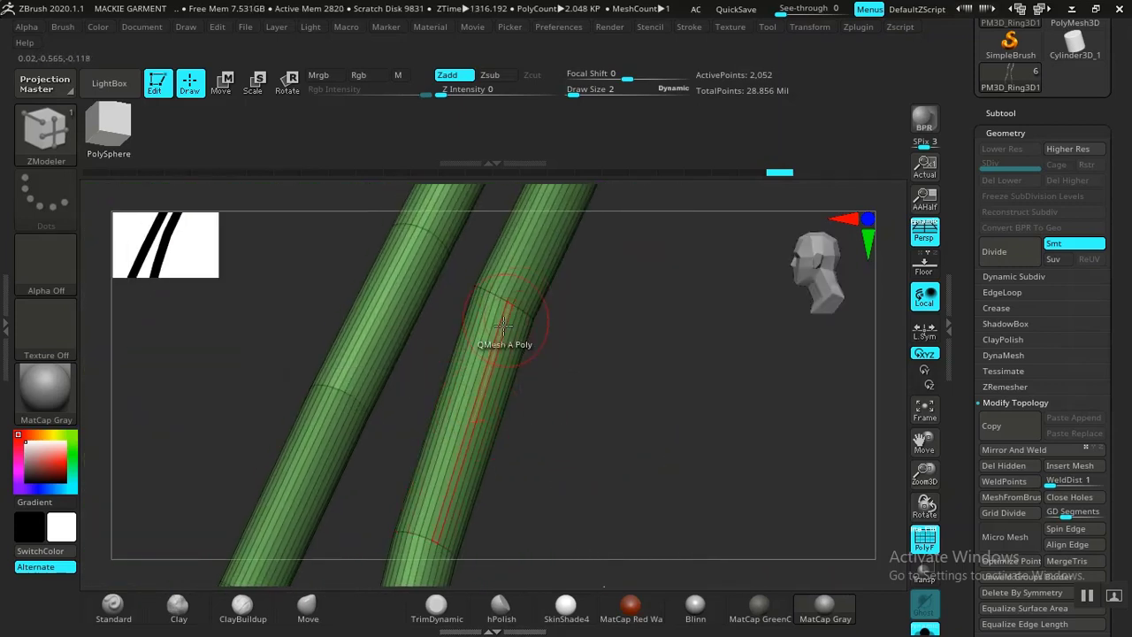
drag(594, 409, 561, 424)
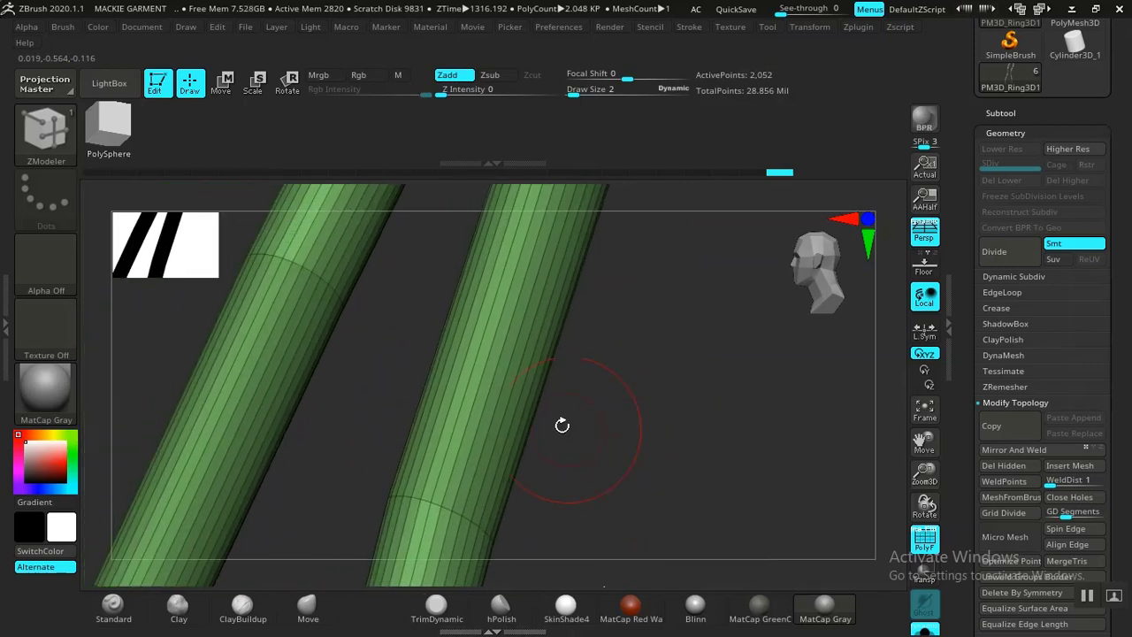
key(space)
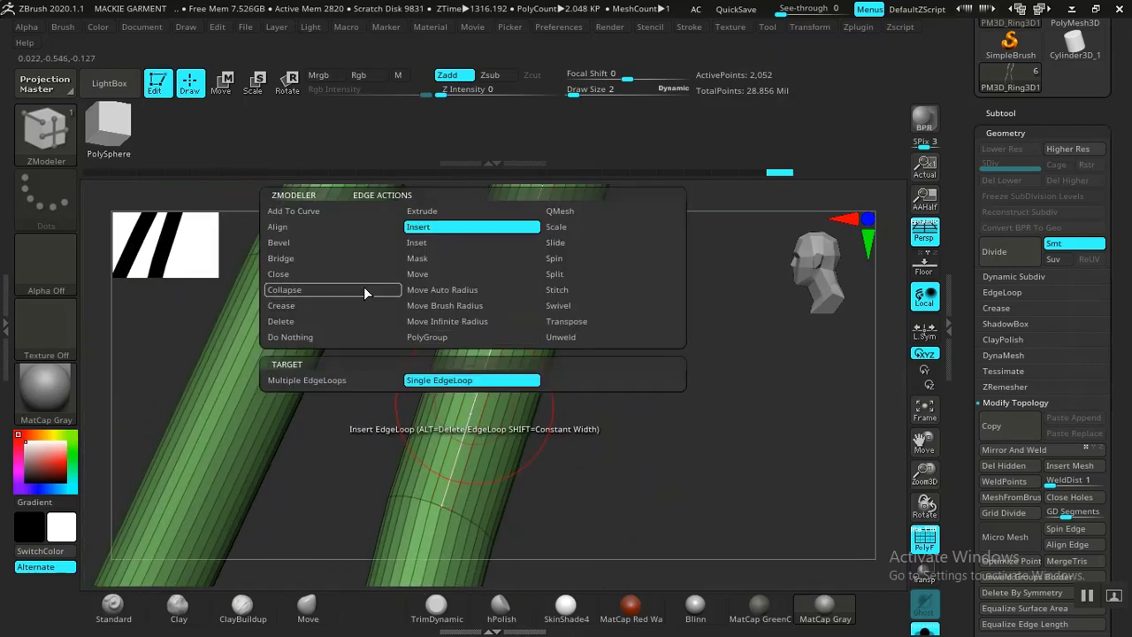
click(292, 319)
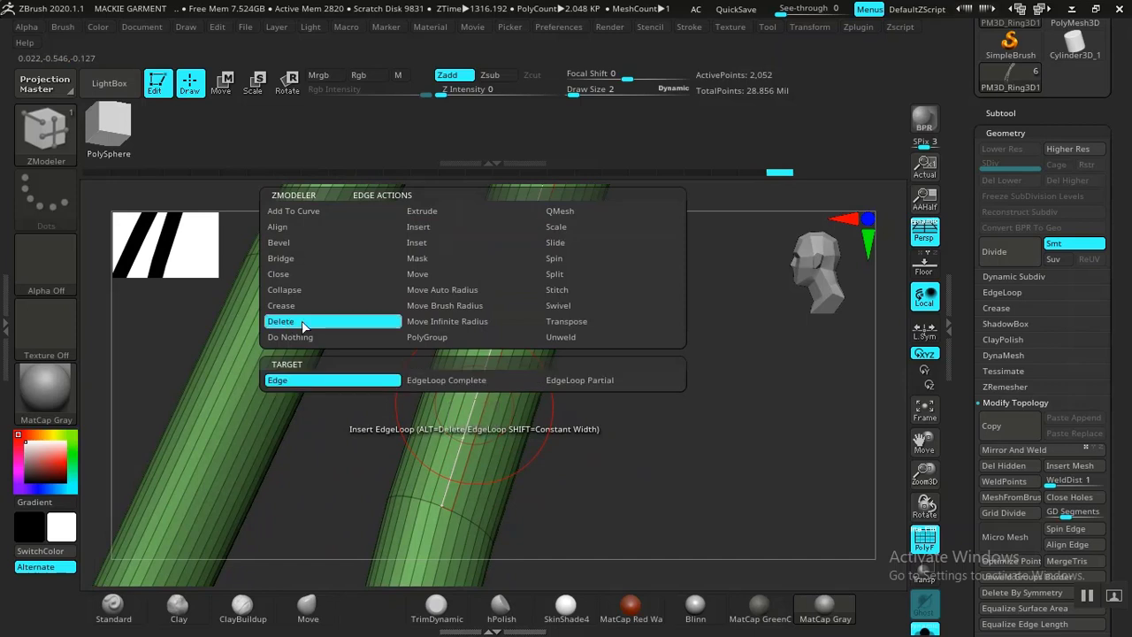
click(470, 382)
Reduce the Draw Size to 1 and try to delete a lengthwise edge loop near the cord's bend.
drag(530, 406, 487, 374)
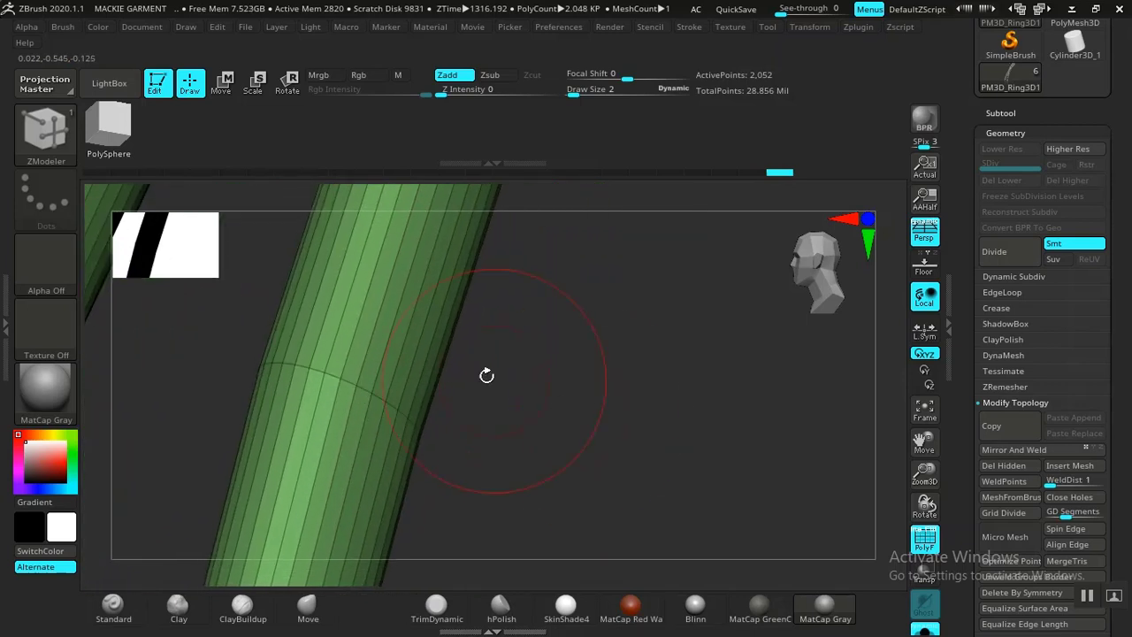
click(370, 340)
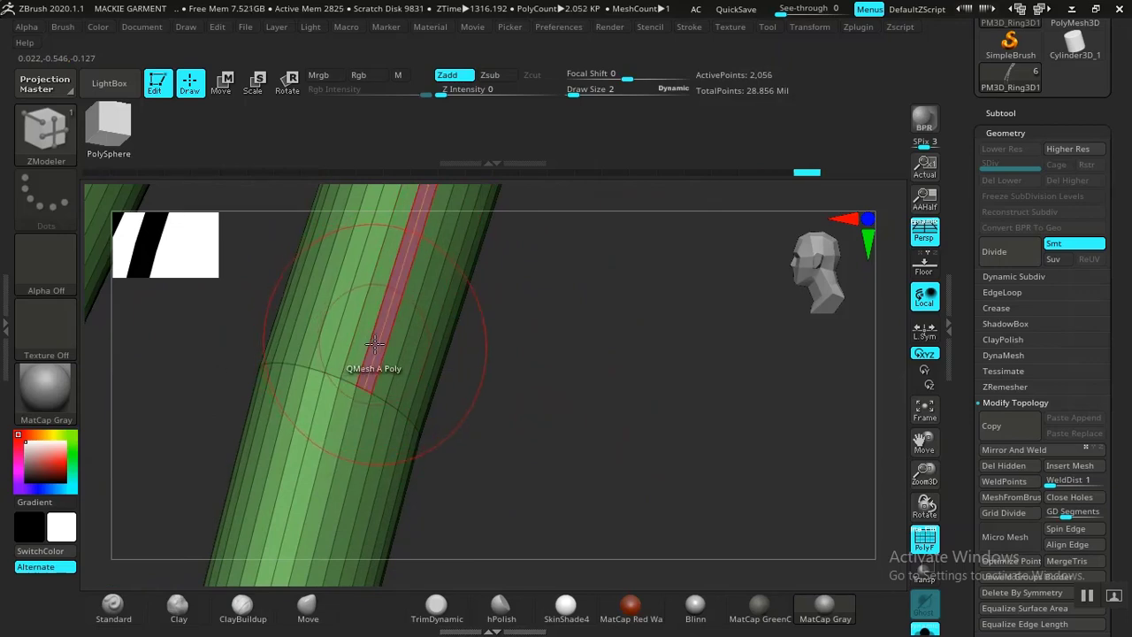
key(ctrl+z)
drag(470, 371, 375, 343)
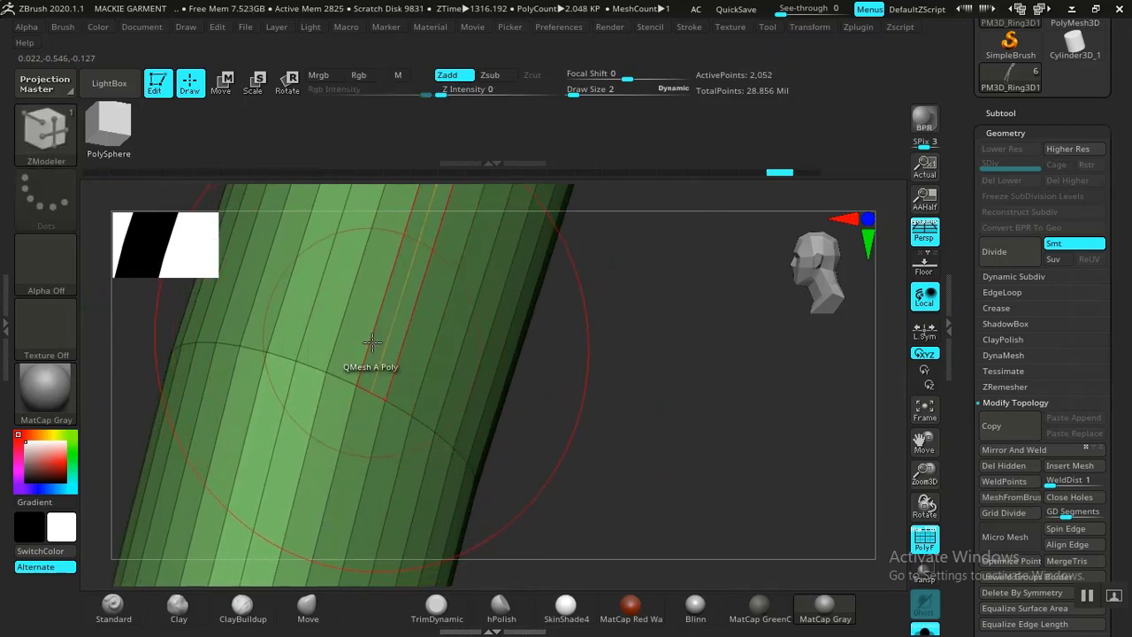
key(space)
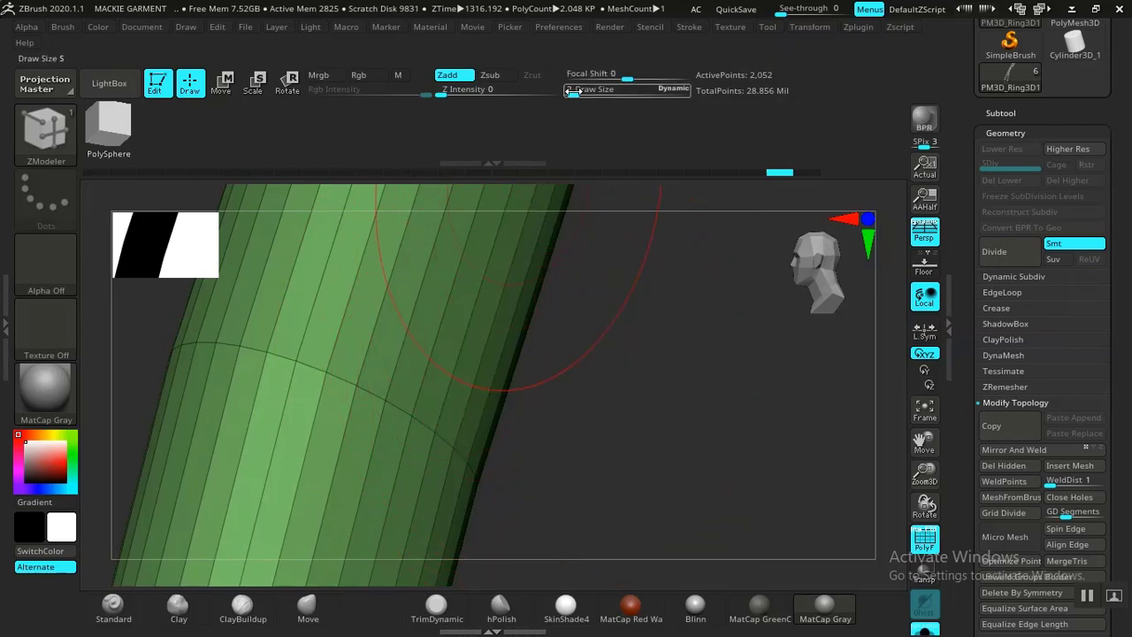
click(365, 355)
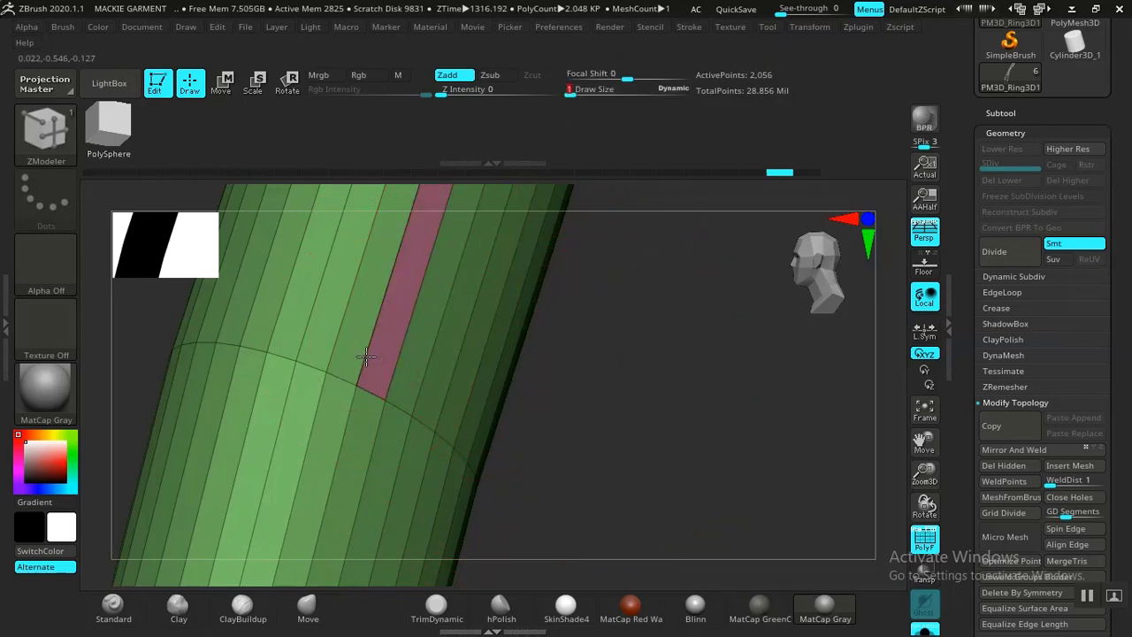
key(ctrl+z)
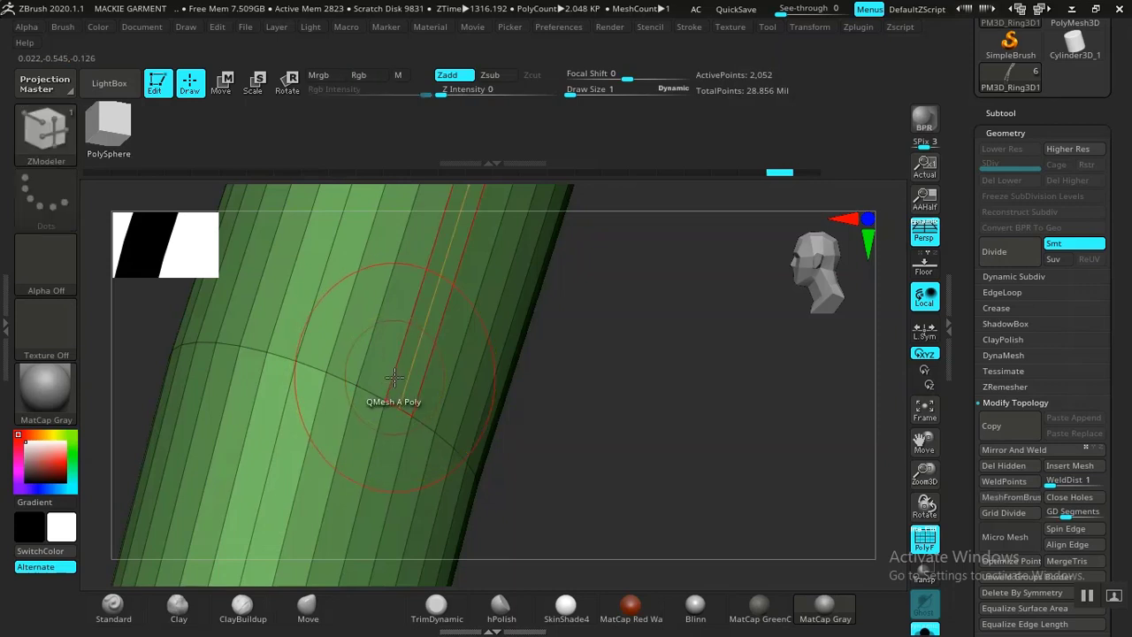
drag(393, 378, 410, 376)
key(ctrl+z)
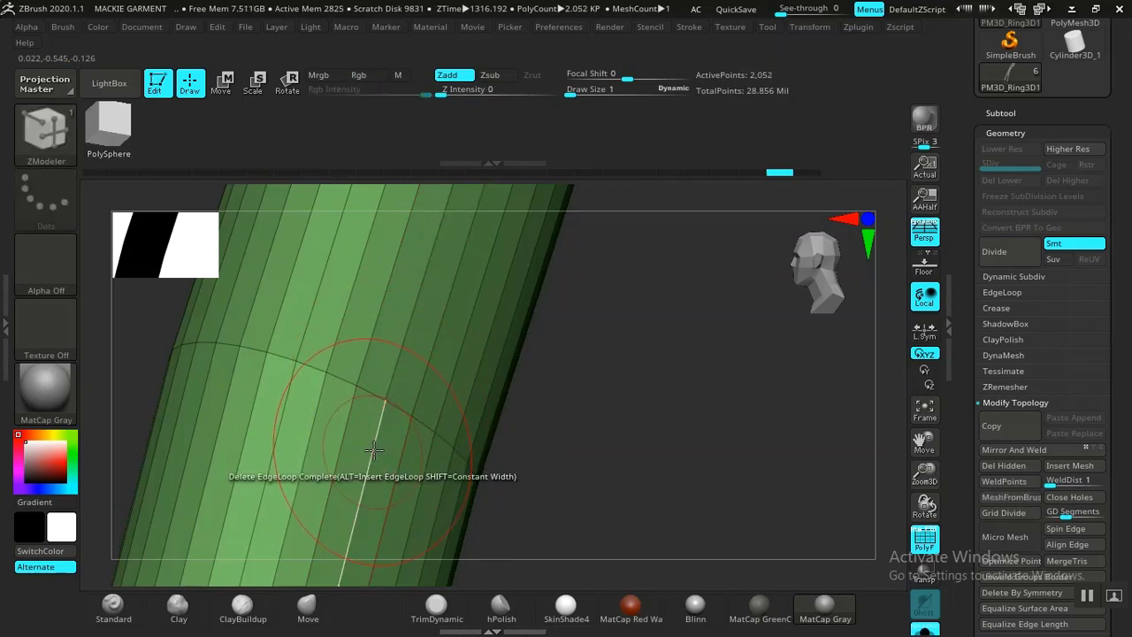
alt+drag(547, 432, 571, 414)
drag(421, 357, 428, 369)
key(ctrl+z)
Set the ZModeler polygon action to Delete with the Polyloop target.
key(space)
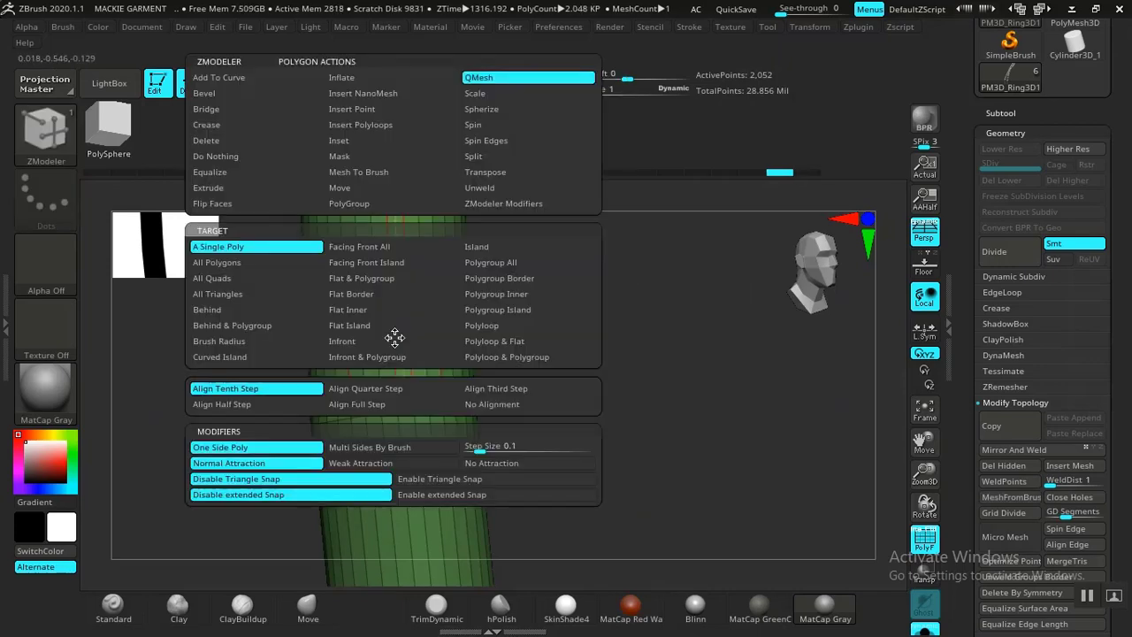
key(space)
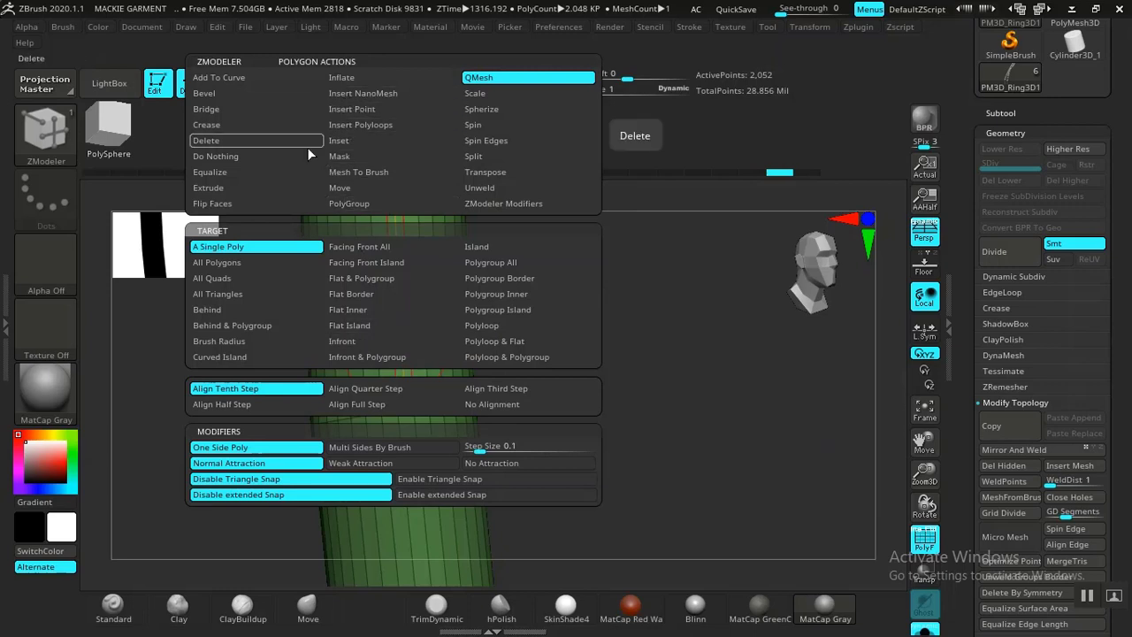
click(220, 139)
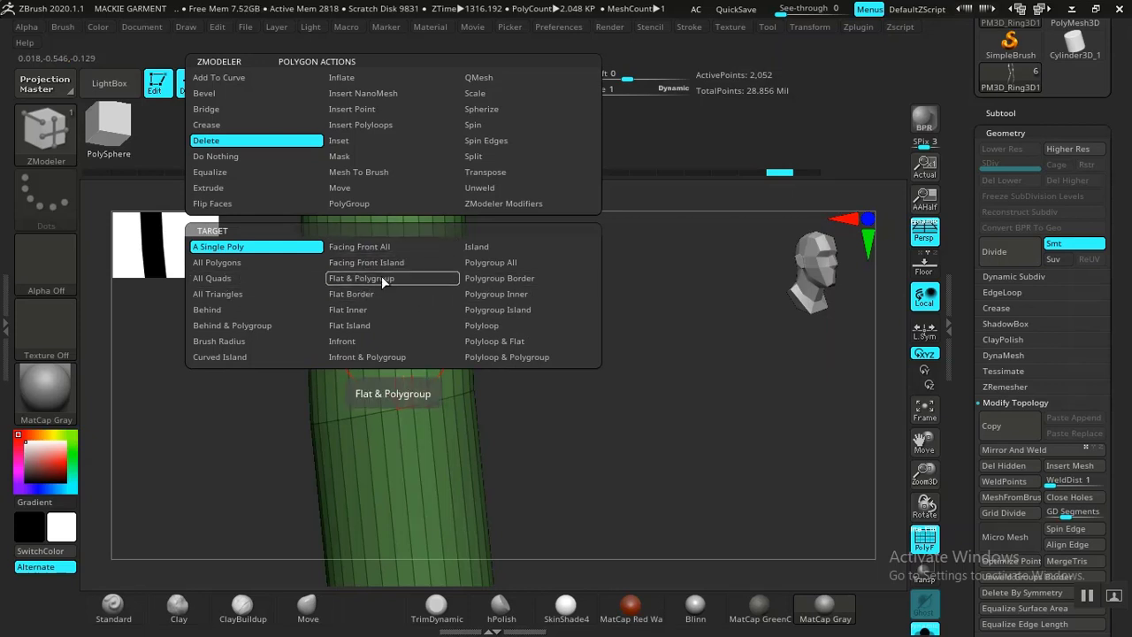
click(486, 325)
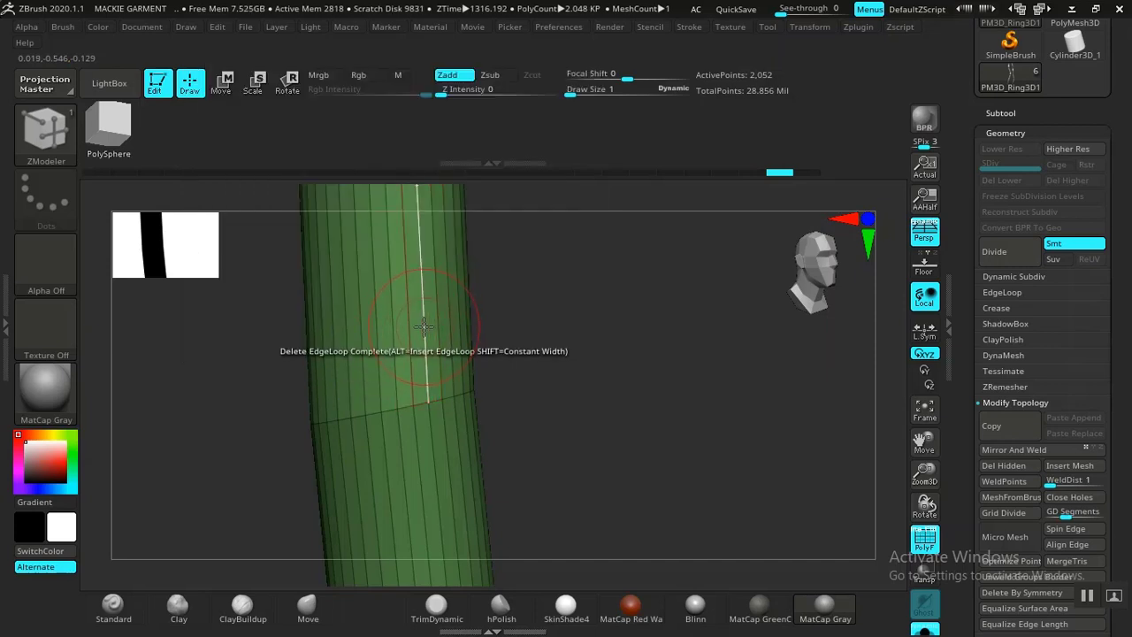
Delete three alternating lengthwise edge loops on the front side of the cord to reduce its segments.
click(425, 323)
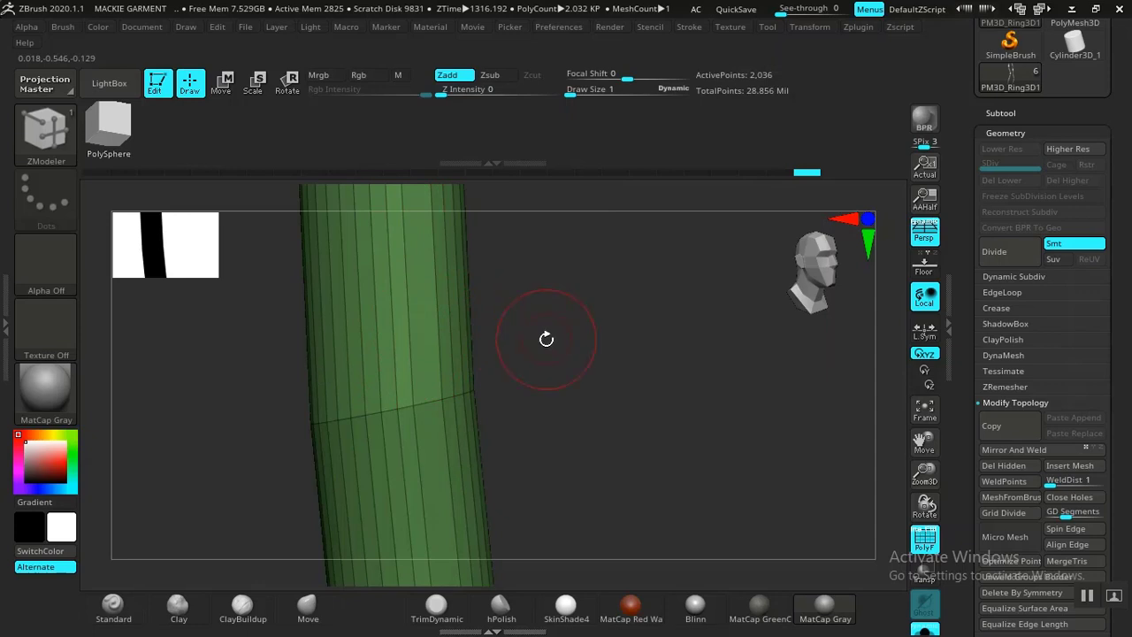
alt+drag(543, 354, 561, 429)
alt+drag(552, 333, 648, 346)
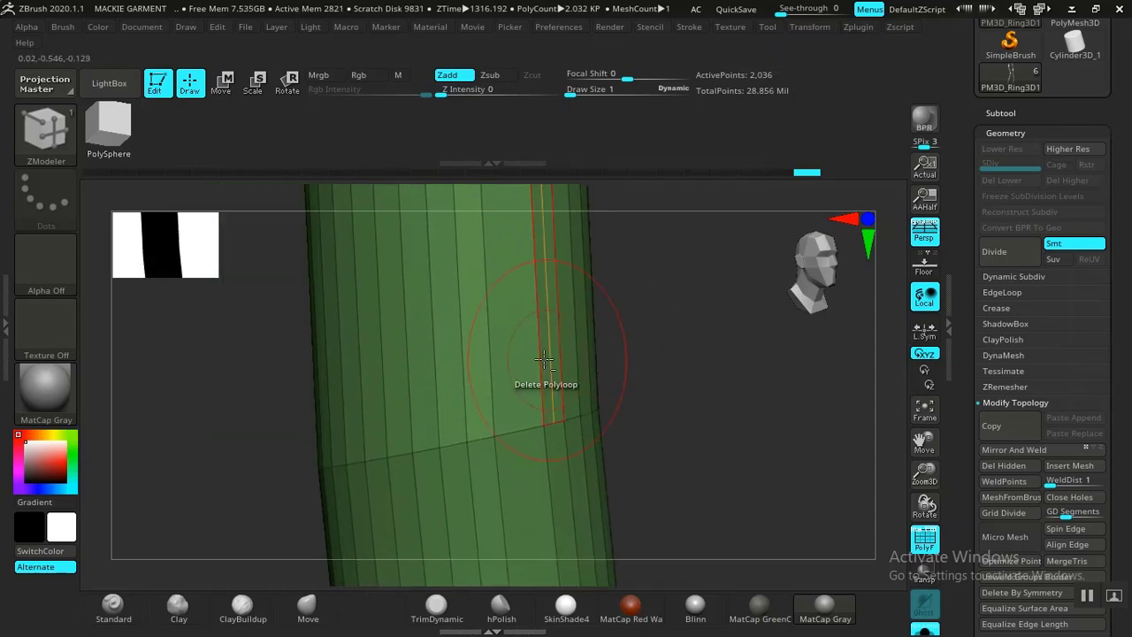
click(463, 356)
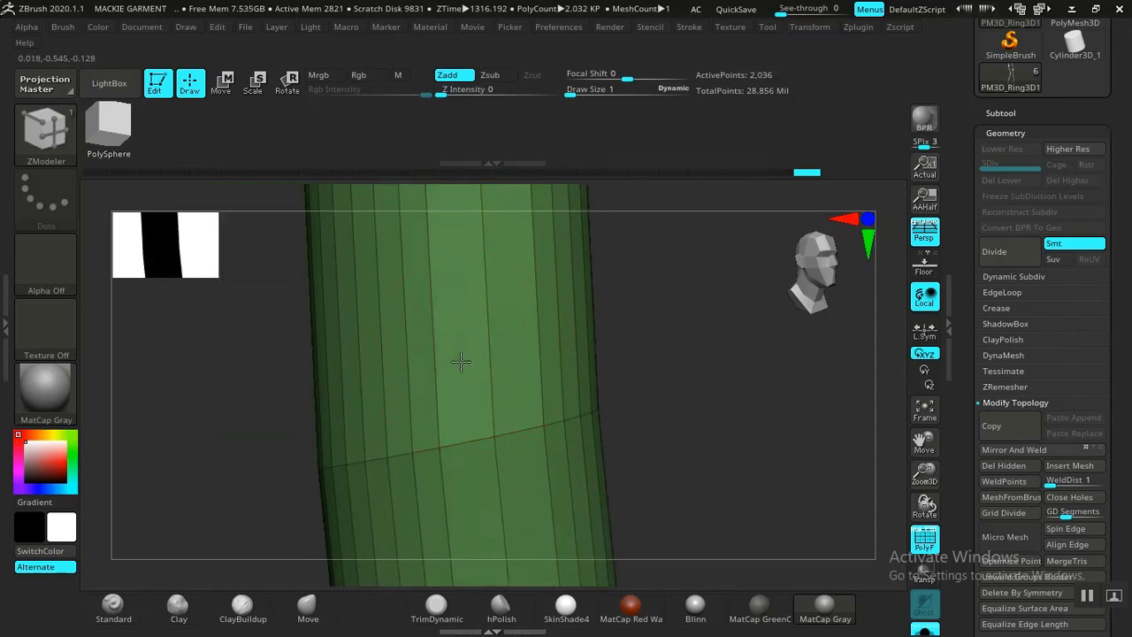
click(406, 379)
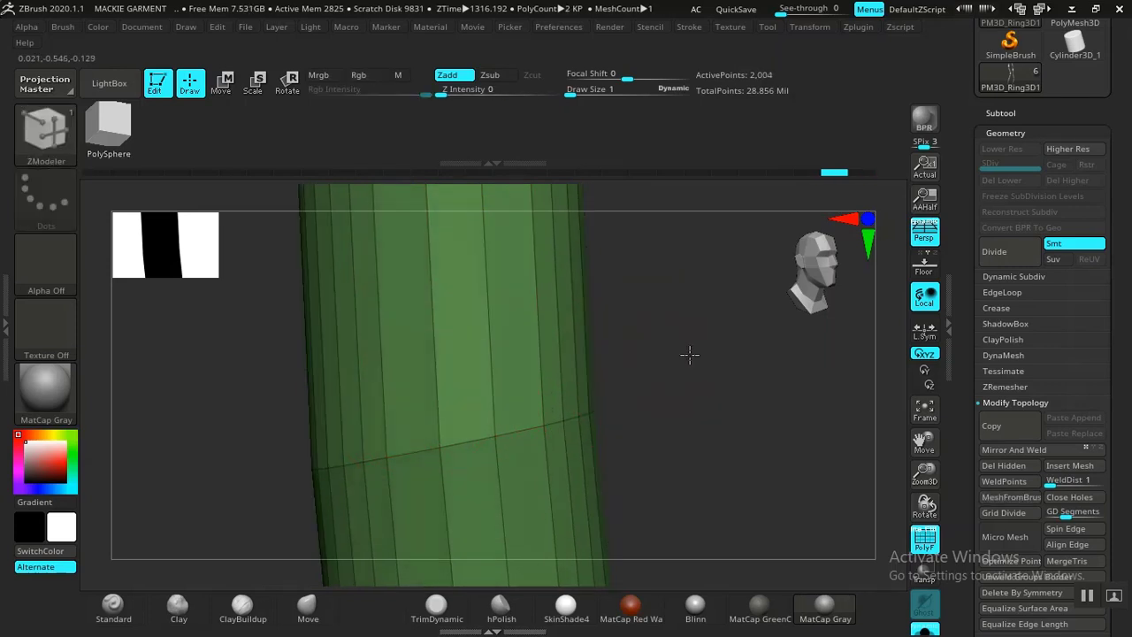
mouse_move(687, 354)
mouse_down()
mouse_move(660, 360)
mouse_move(675, 356)
mouse_up()
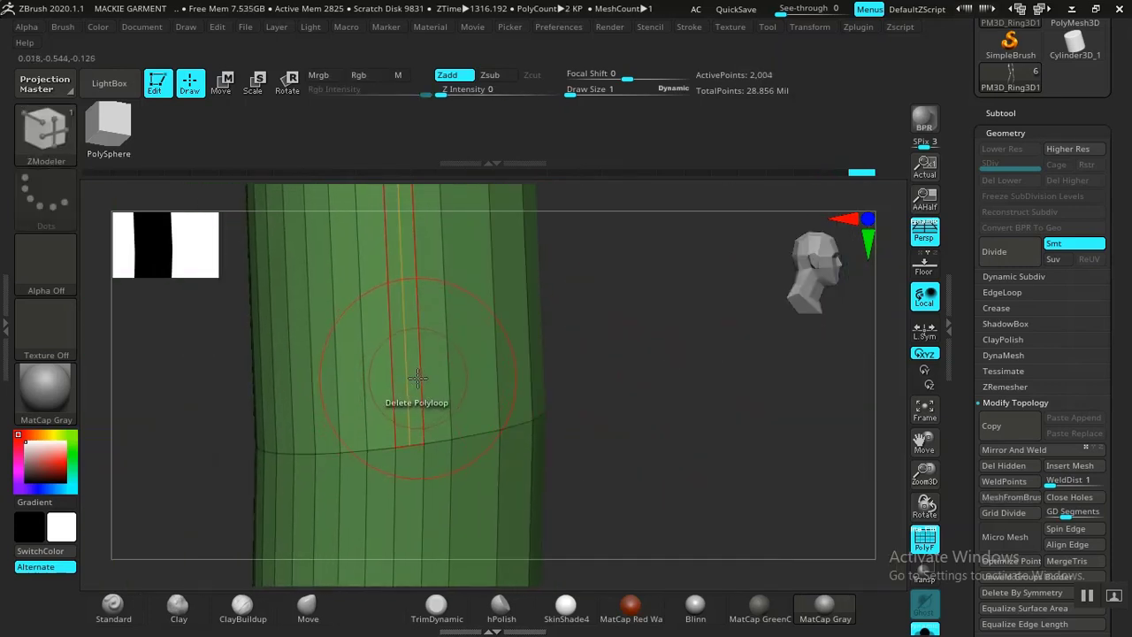
click(420, 377)
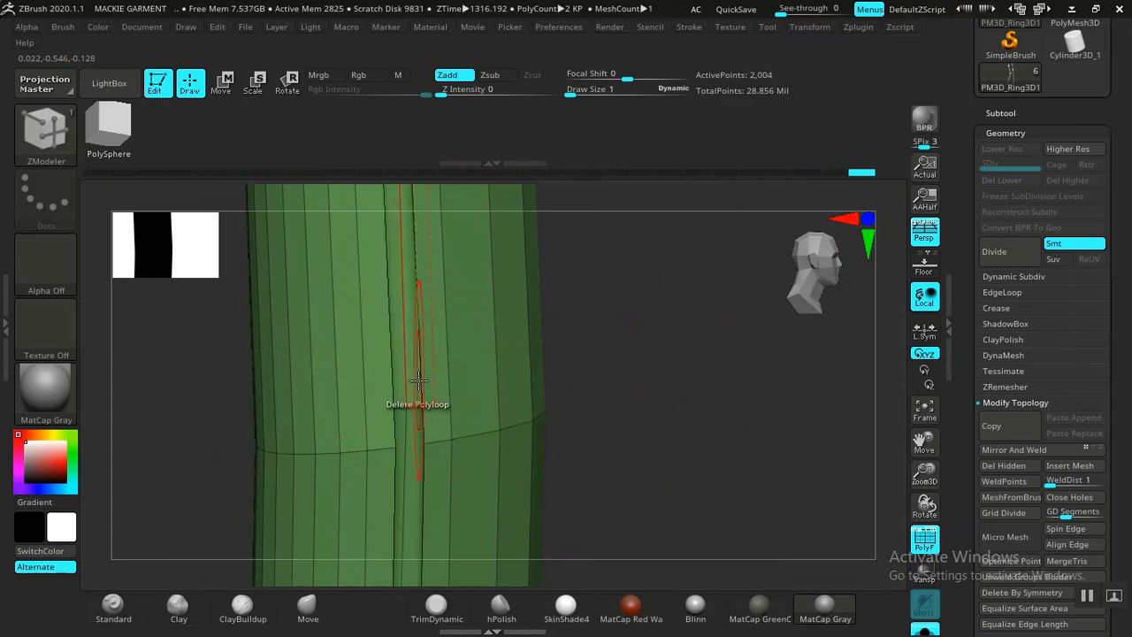
key(ctrl+z)
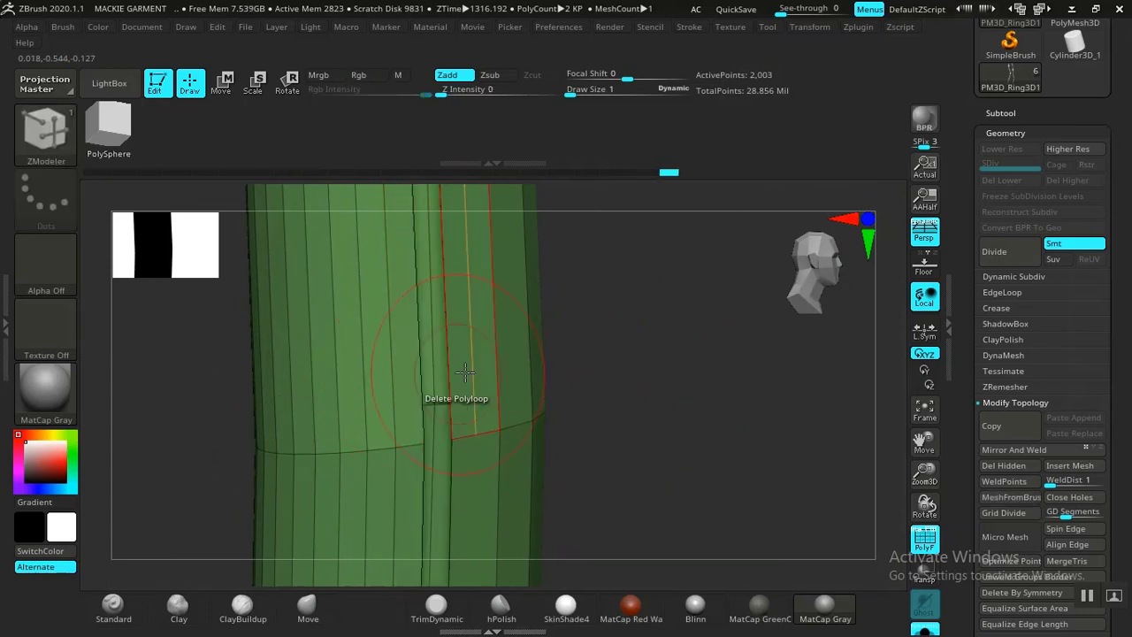
key(ctrl+z)
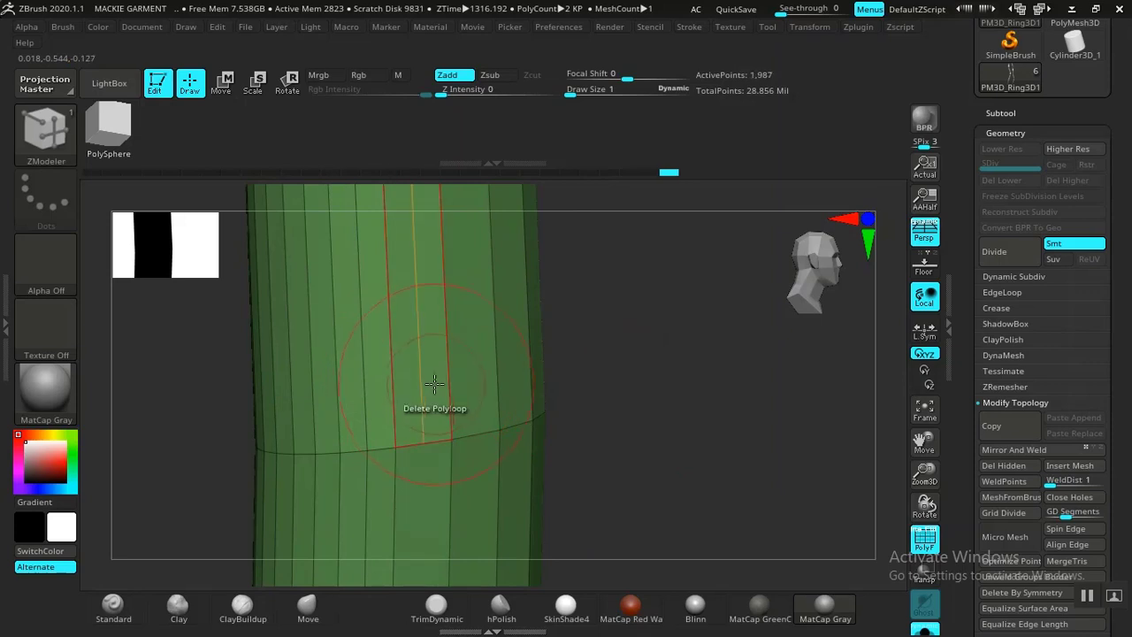
Continue around the first cord and delete every other lengthwise loop on its side, near the bend.
drag(635, 359, 578, 364)
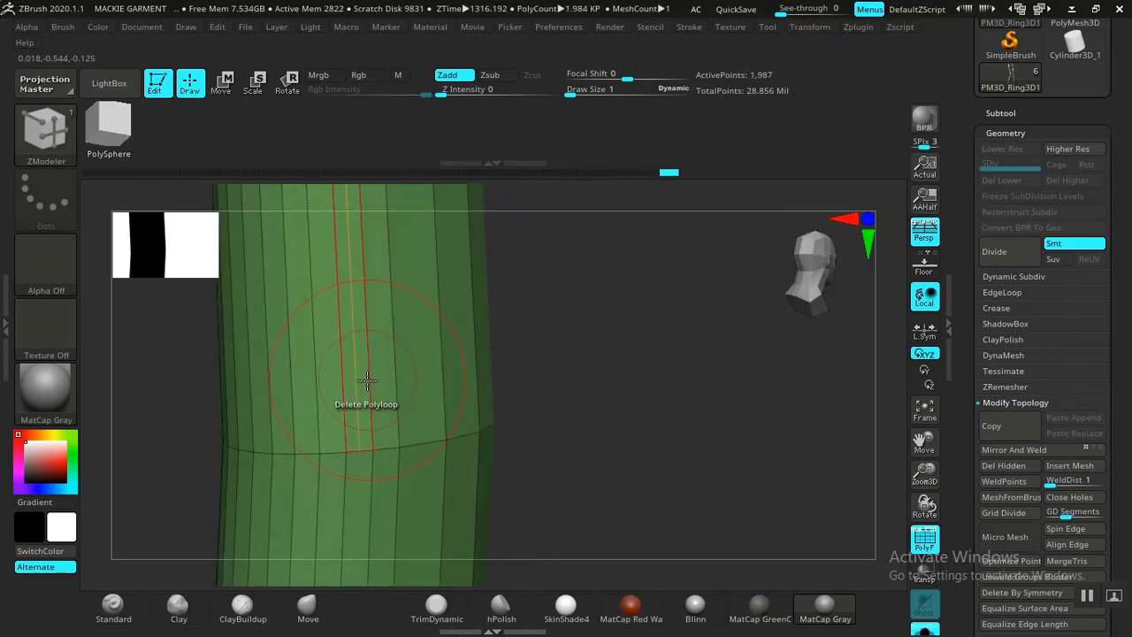
click(303, 379)
drag(595, 363, 477, 372)
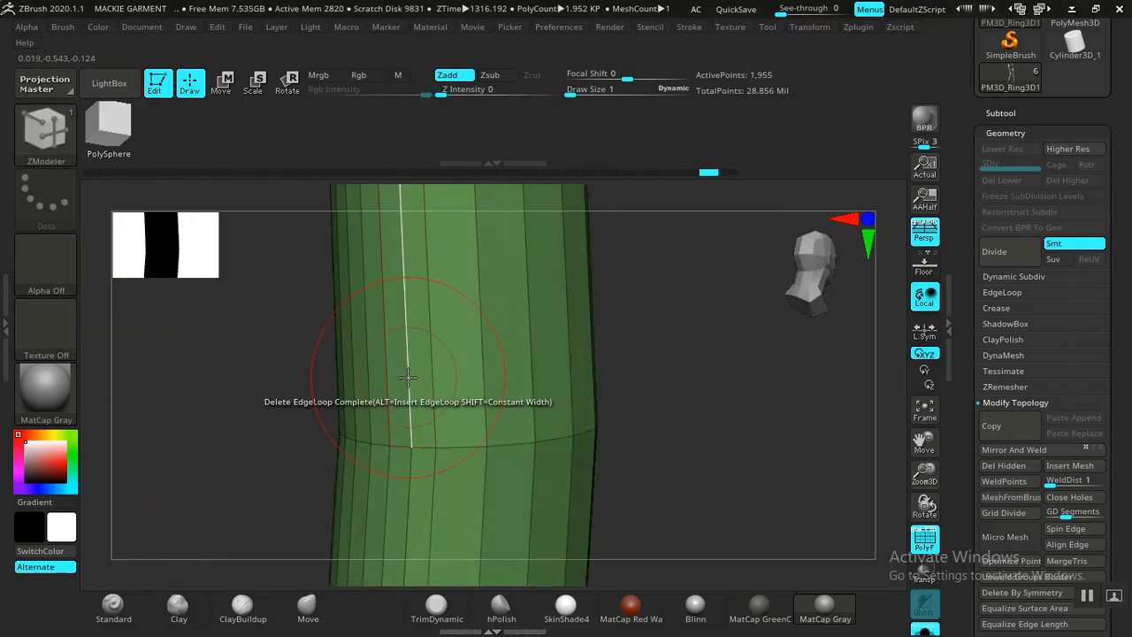
drag(652, 360, 574, 352)
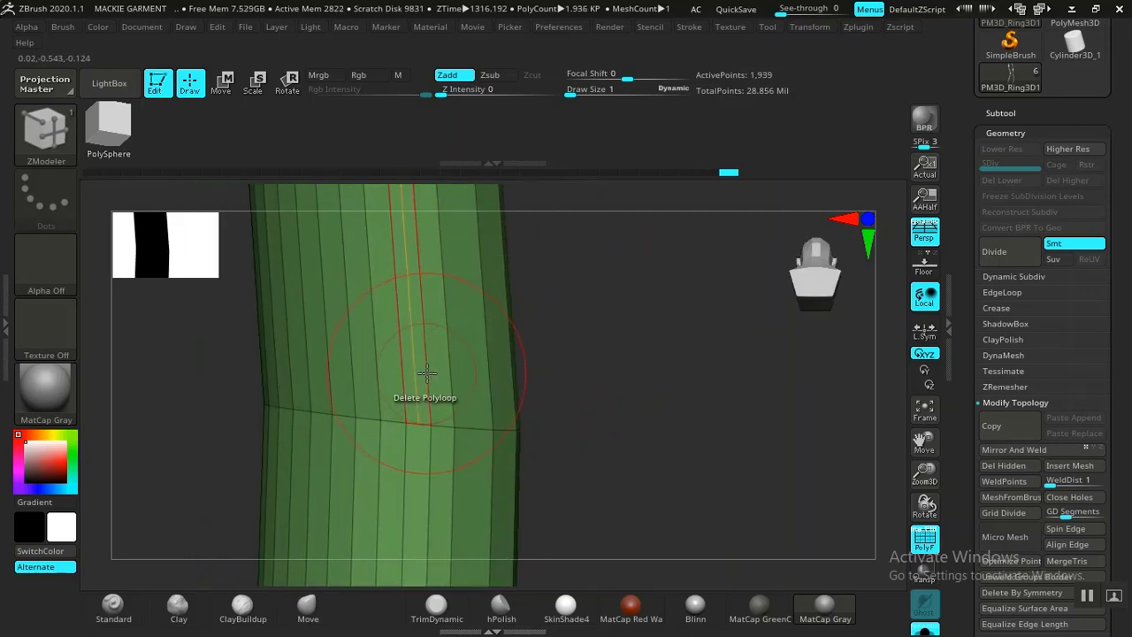
click(425, 376)
click(455, 378)
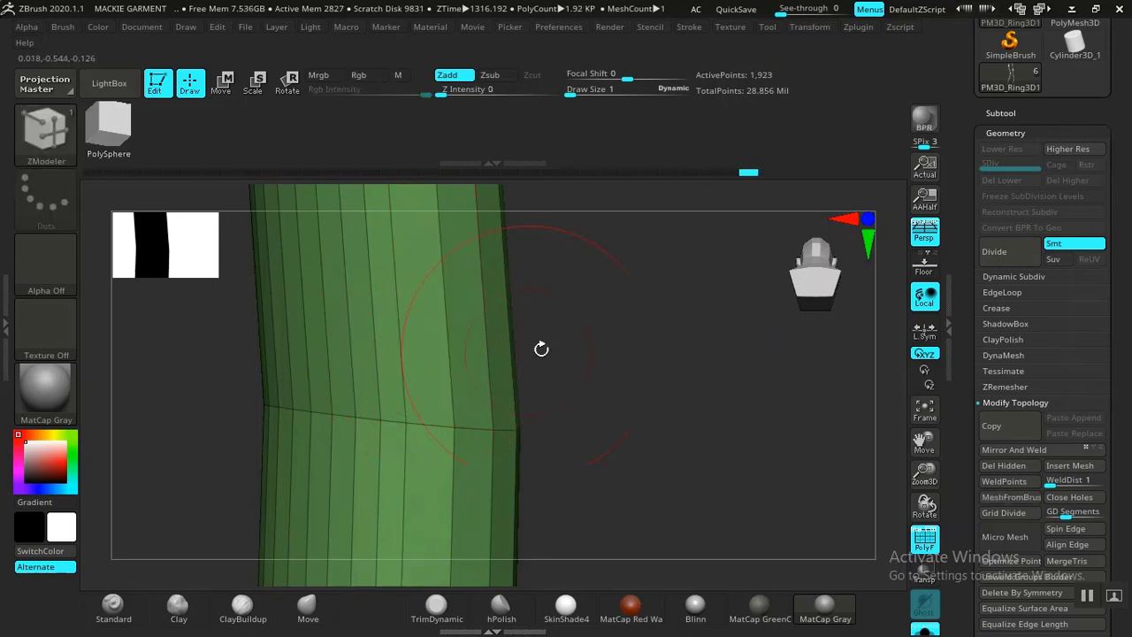
Delete the excess alternating lengthwise loops across the back of the first cord to widen its faces.
drag(542, 349, 619, 343)
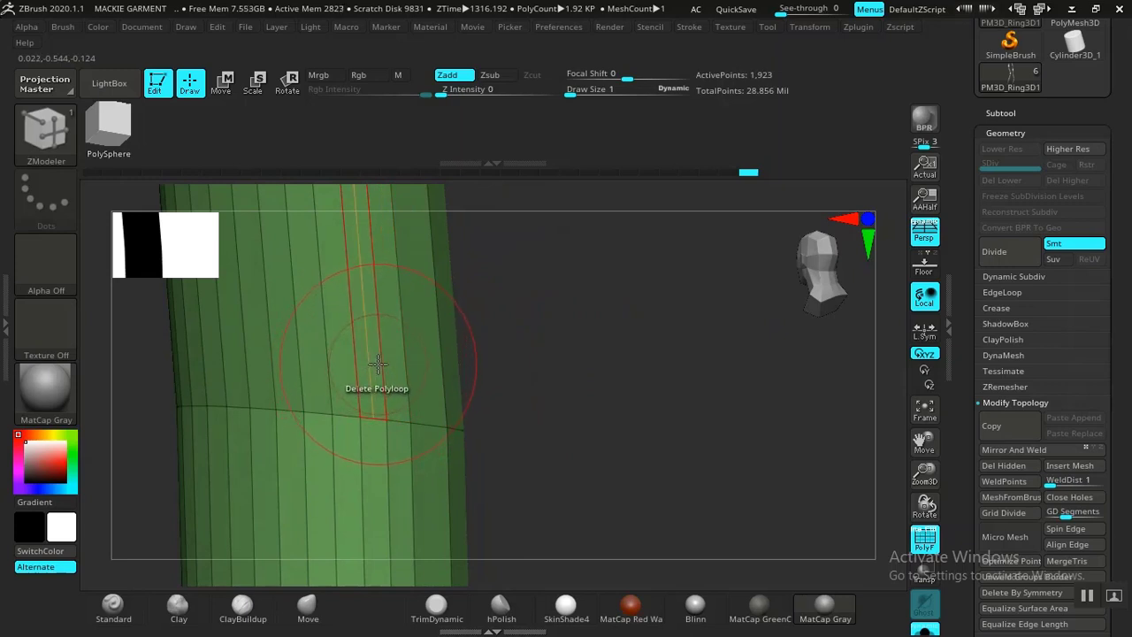
click(381, 362)
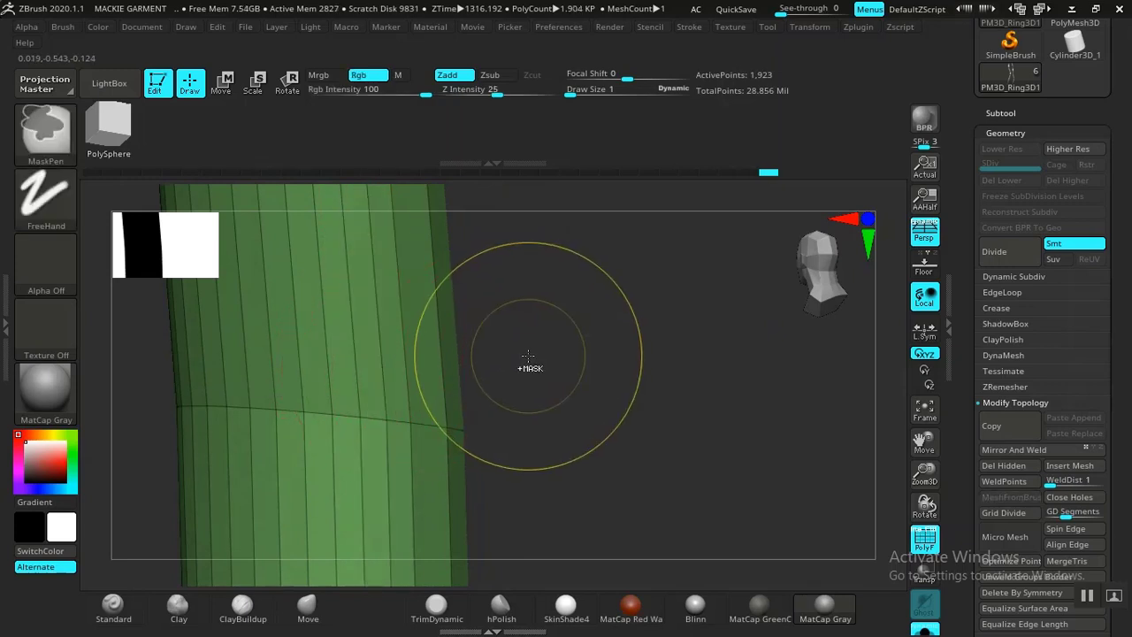
drag(518, 369, 621, 380)
key(ctrl+z)
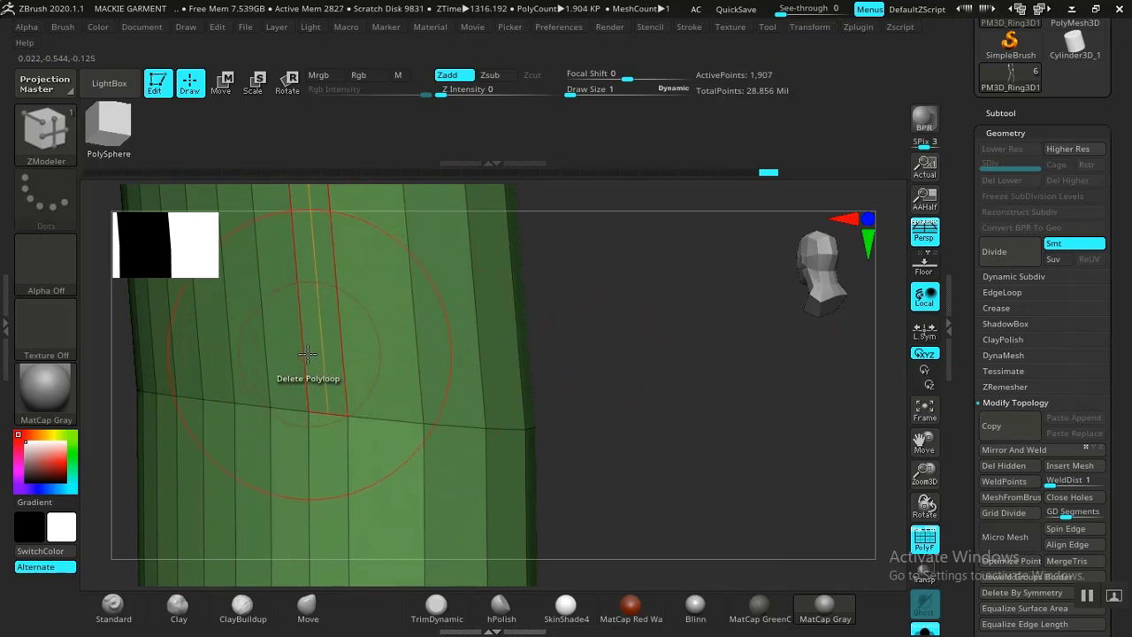
click(302, 353)
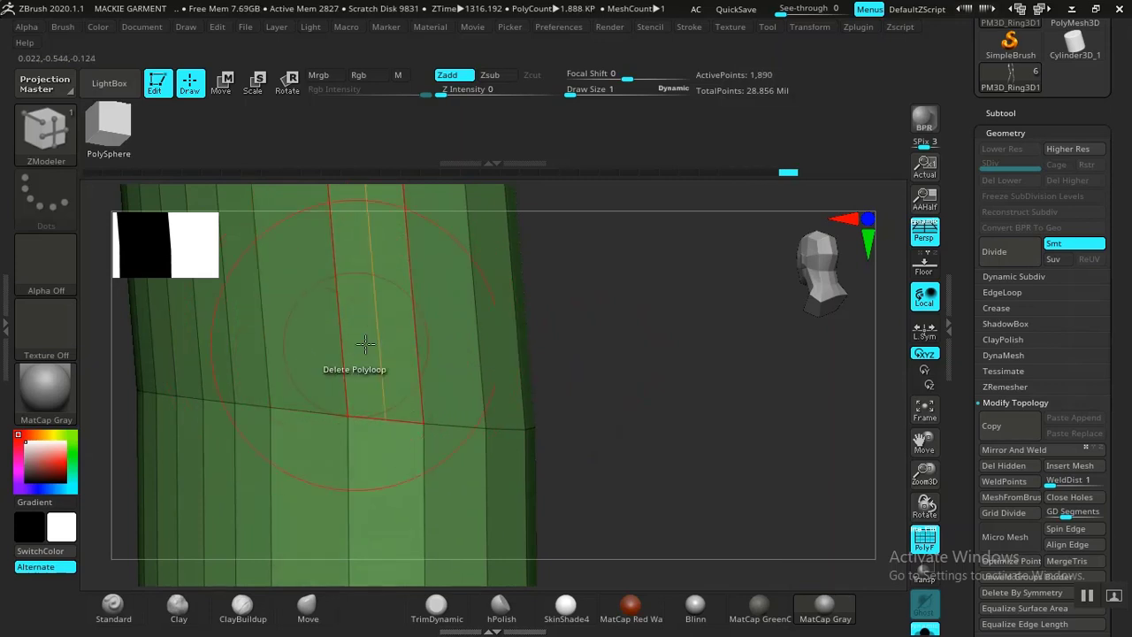
drag(566, 349, 742, 362)
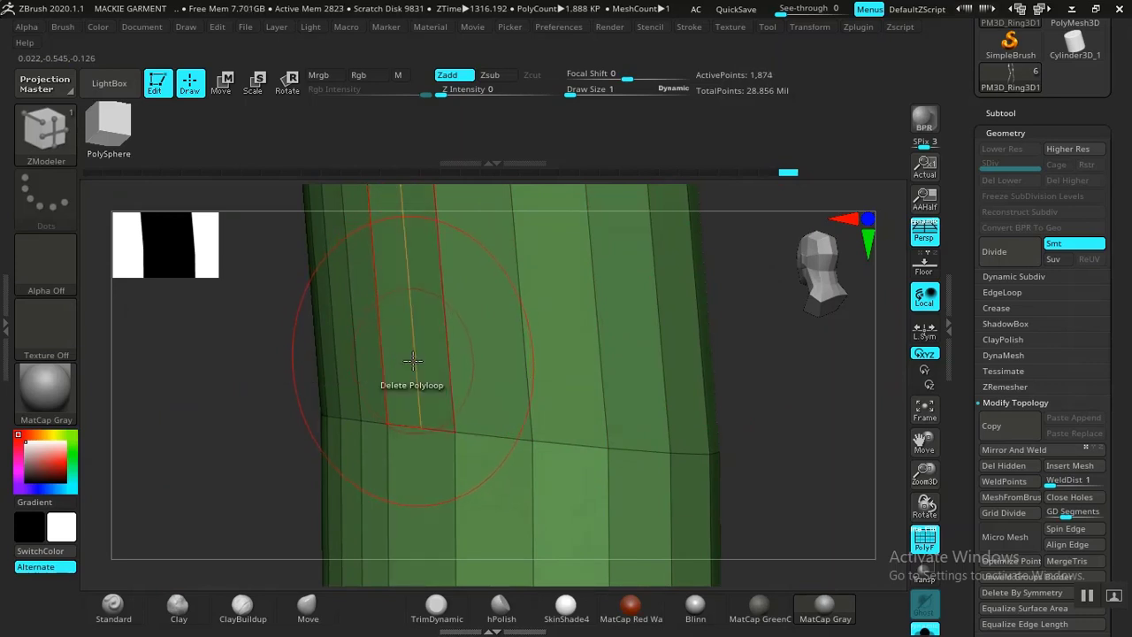
click(362, 368)
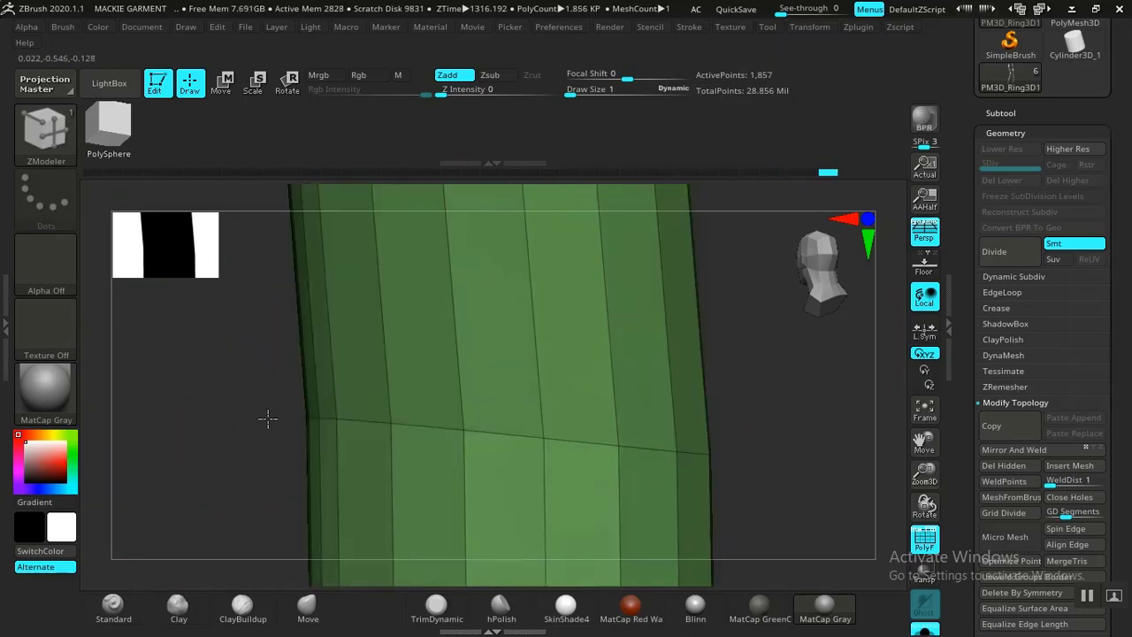
drag(265, 416, 309, 410)
Delete the remaining closely spaced lengthwise loops on the front of the first cord, leaving evenly wide faces.
drag(504, 349, 778, 321)
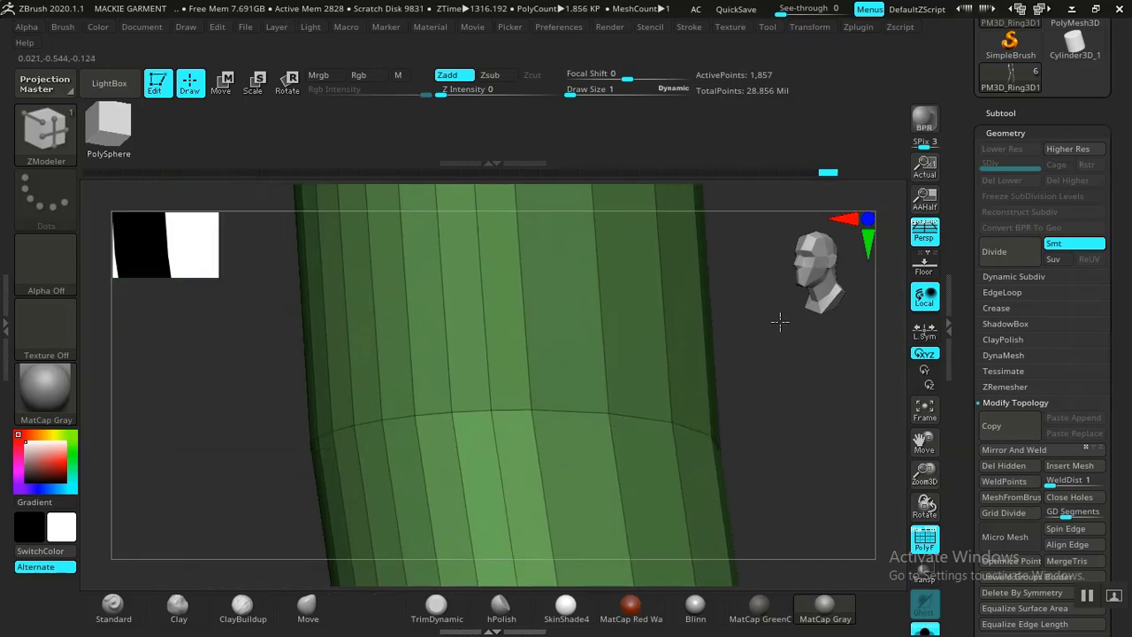
click(486, 346)
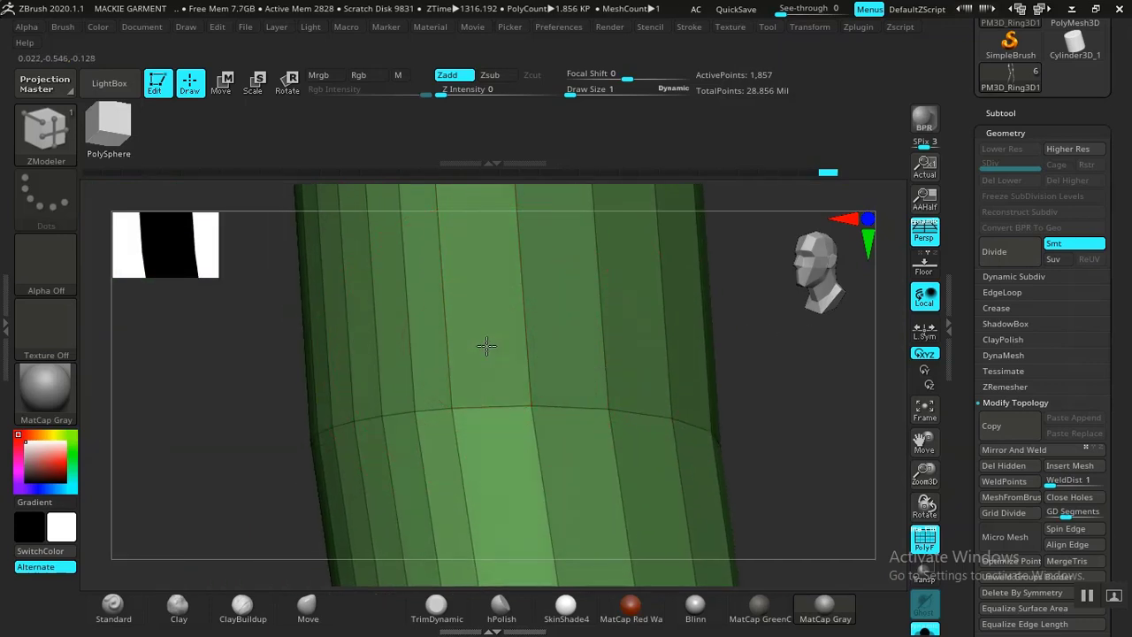
click(408, 355)
drag(416, 358, 492, 353)
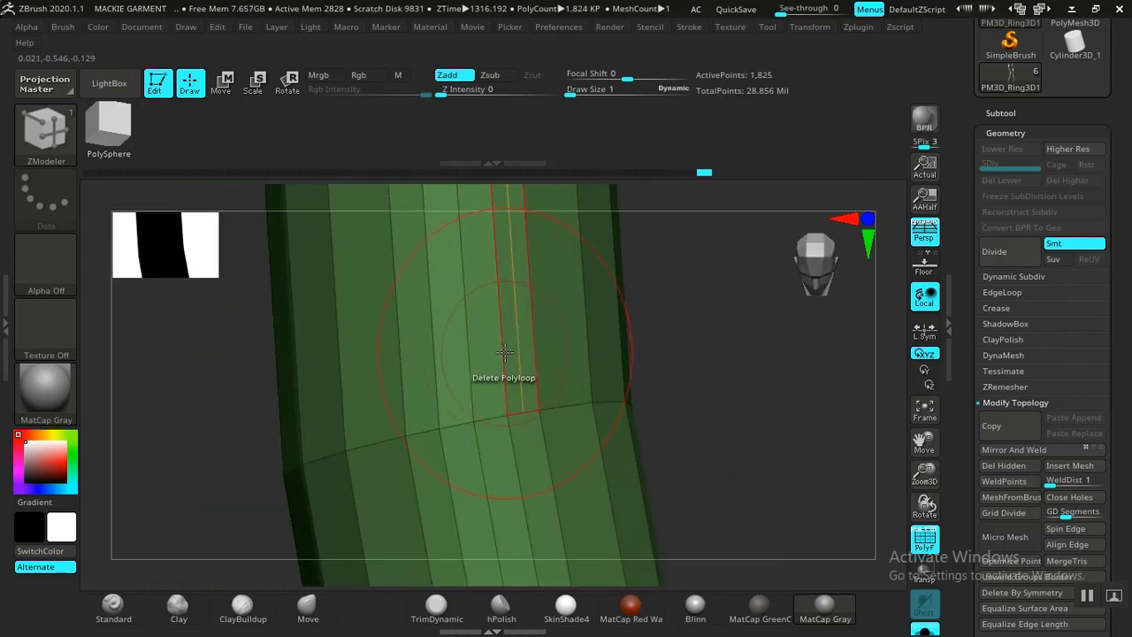
click(502, 352)
click(442, 366)
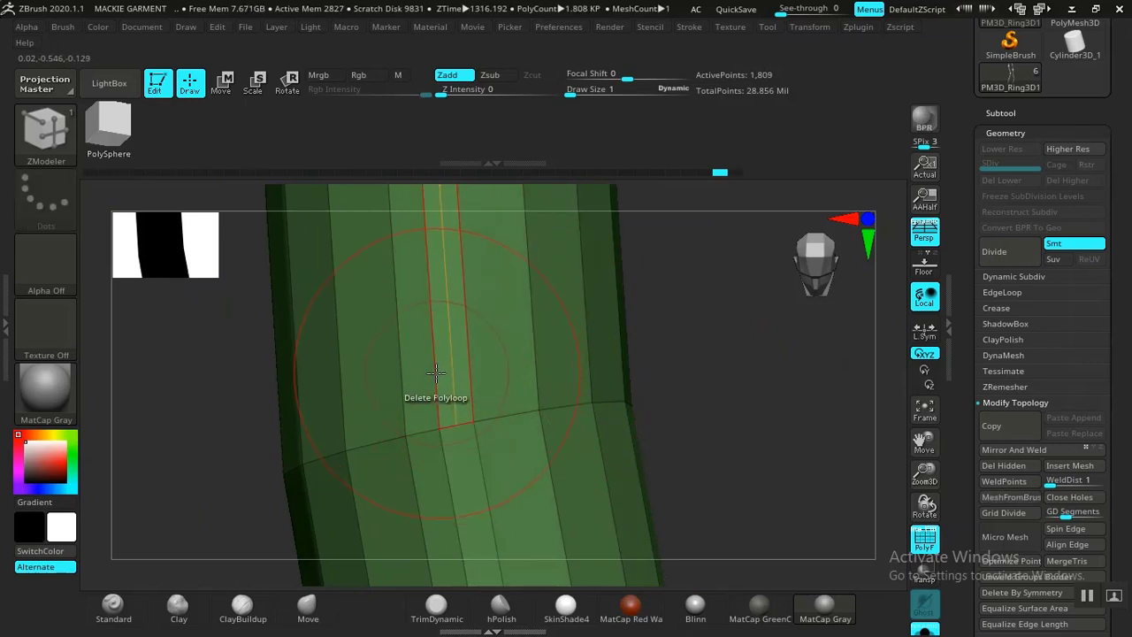
Delete alternating lengthwise loops on the side and back of the second cord.
alt+drag(708, 387, 380, 246)
alt+drag(619, 392, 658, 353)
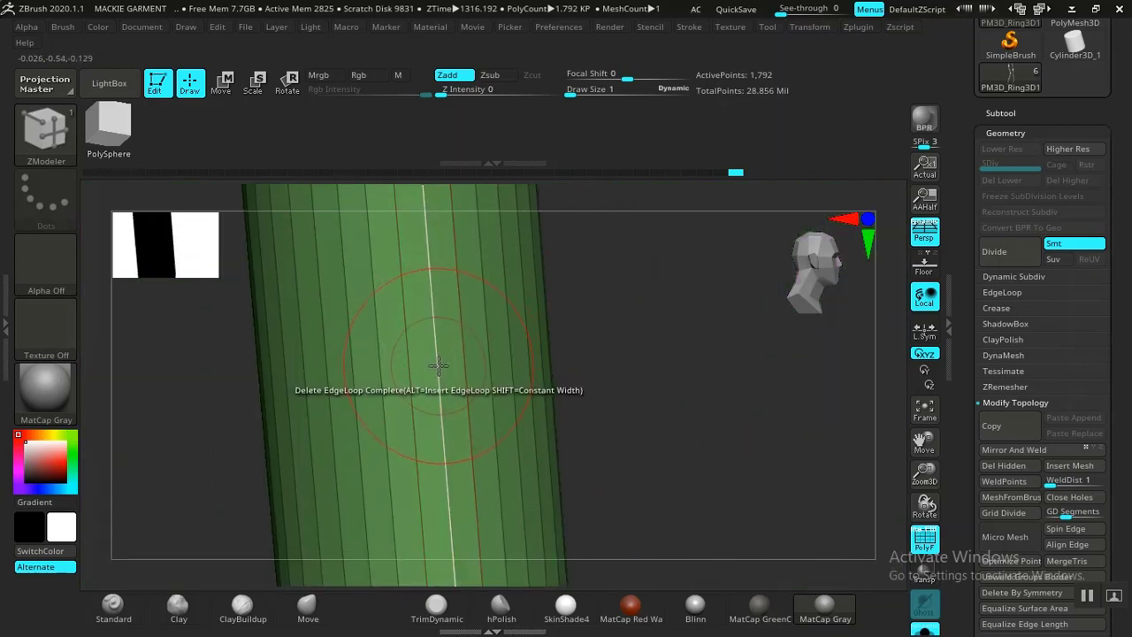
click(382, 381)
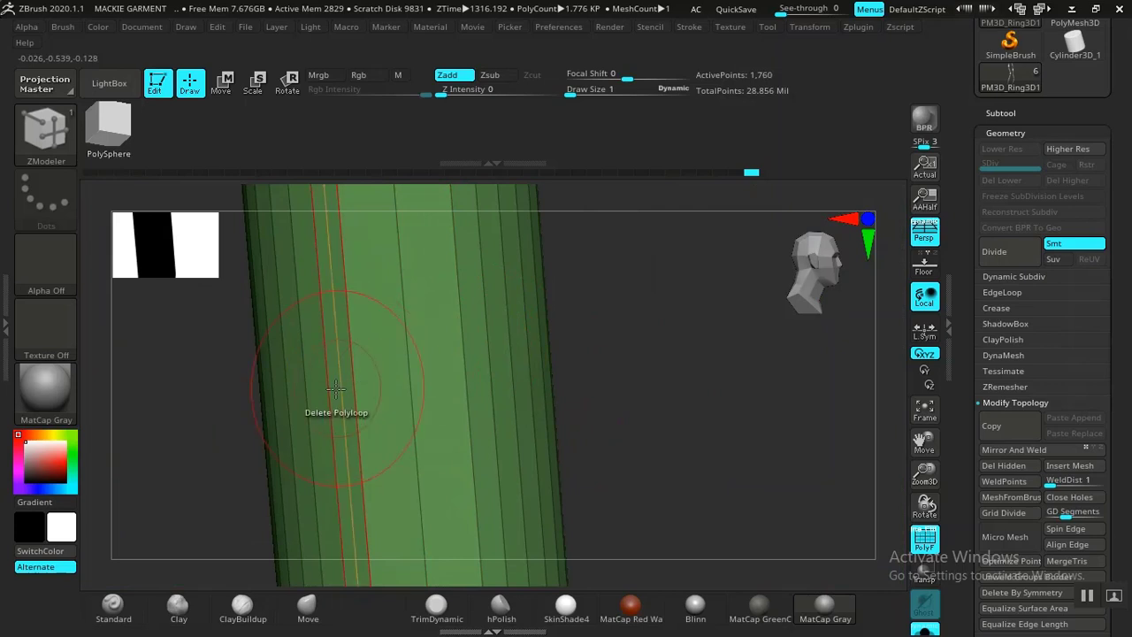
drag(632, 361, 669, 355)
click(388, 385)
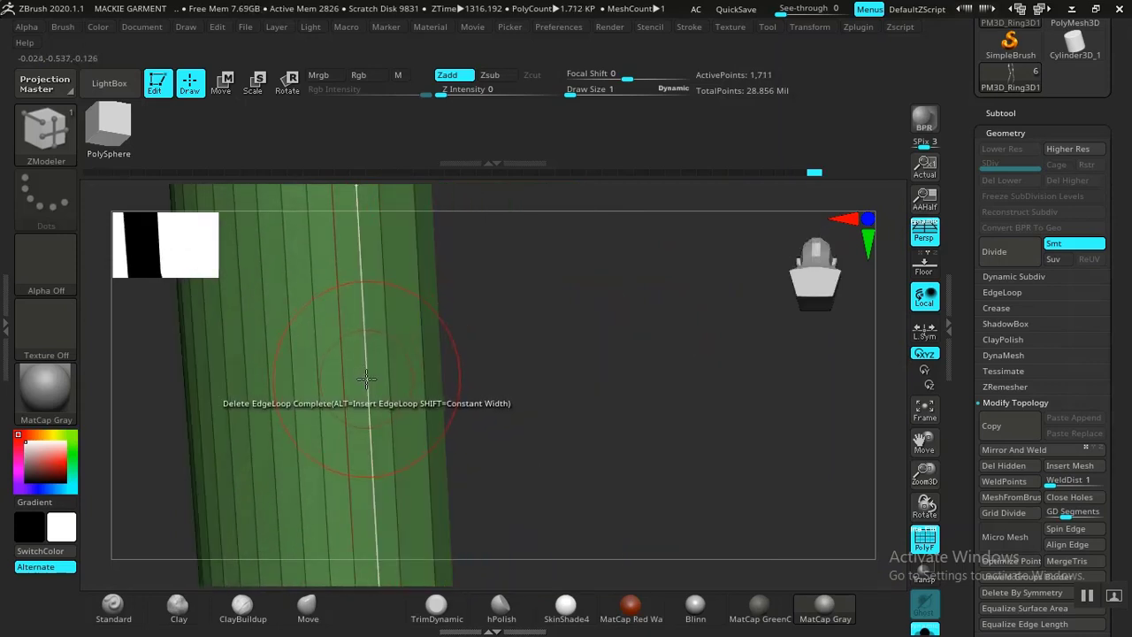
click(320, 393)
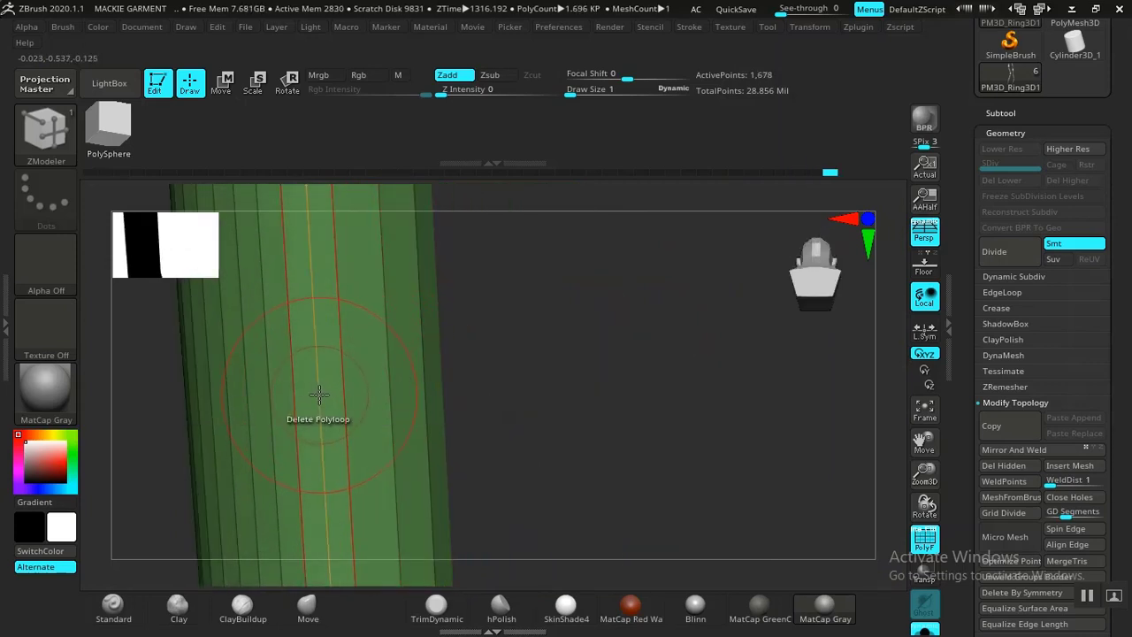
click(269, 406)
alt+drag(561, 352, 662, 356)
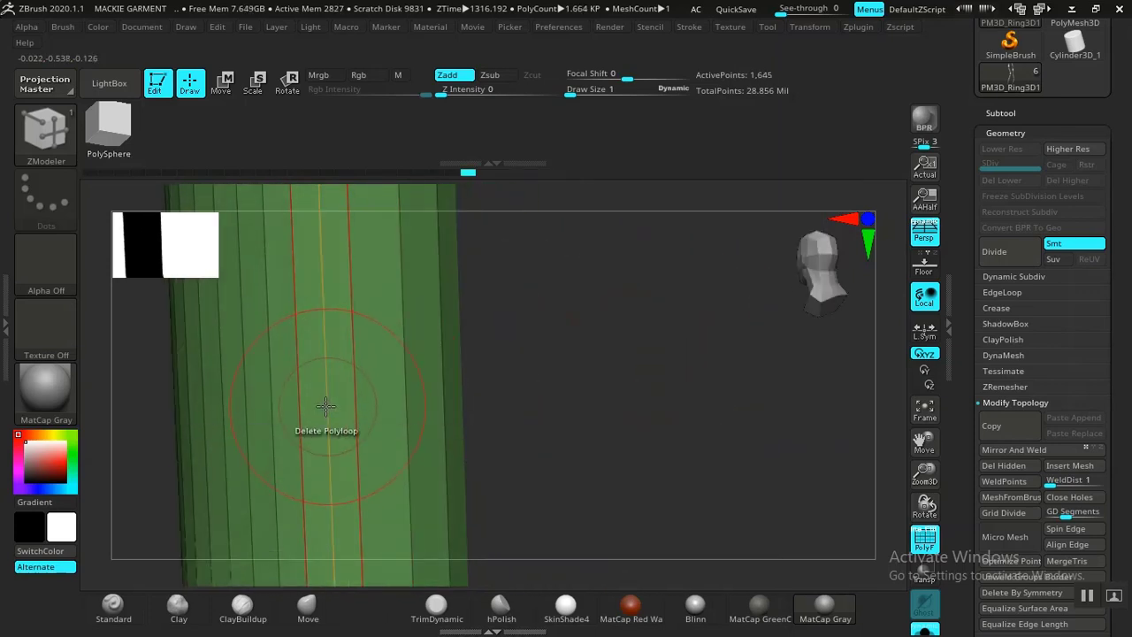
click(224, 429)
Delete the remaining alternating lengthwise loops around the front of the second cord, working around to its far side.
alt+drag(556, 364, 699, 351)
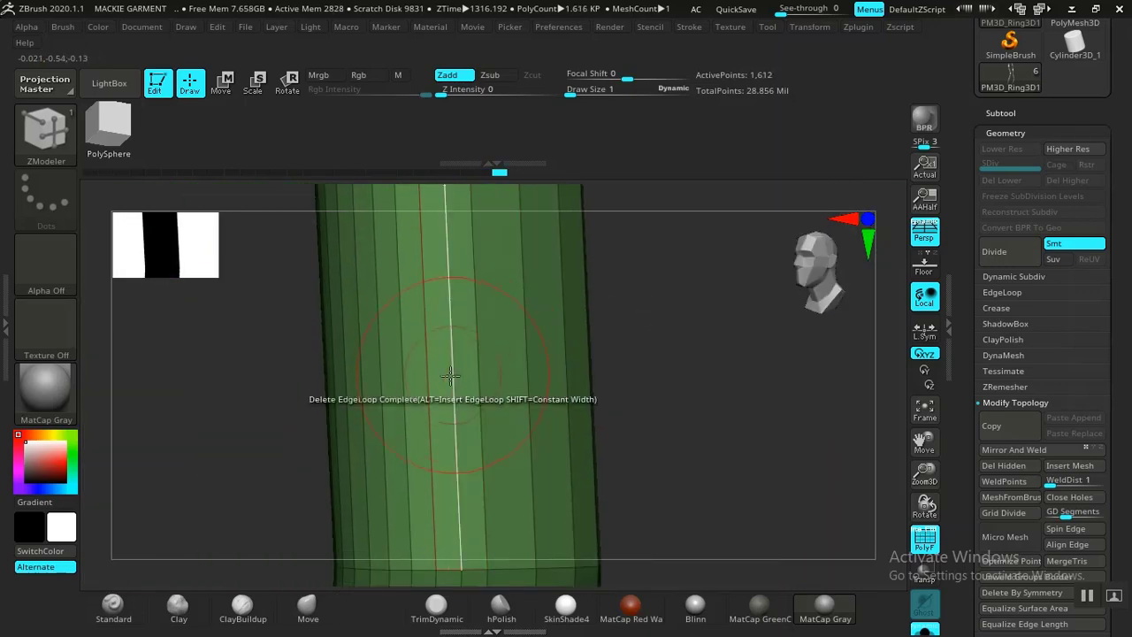
click(449, 376)
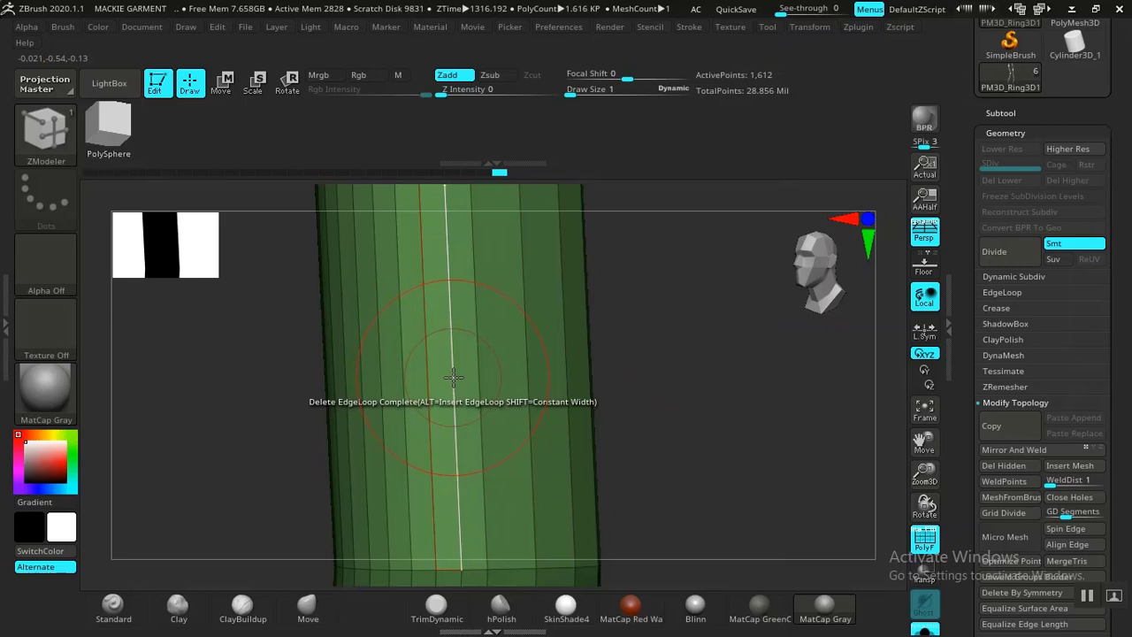
click(403, 388)
drag(756, 359, 548, 375)
click(359, 396)
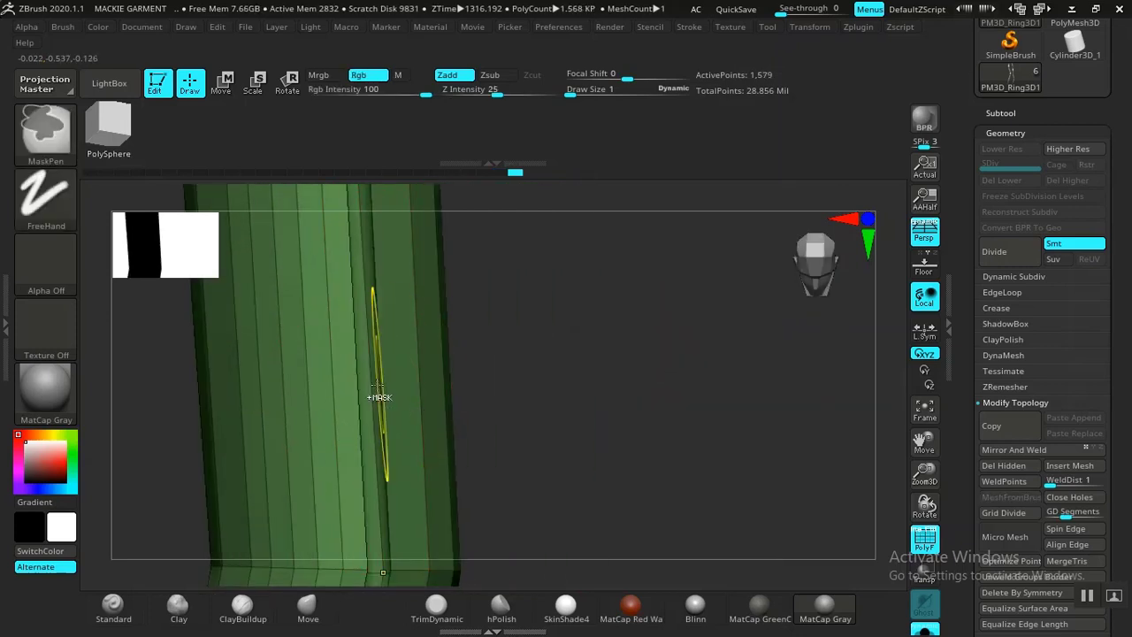
click(309, 405)
click(260, 405)
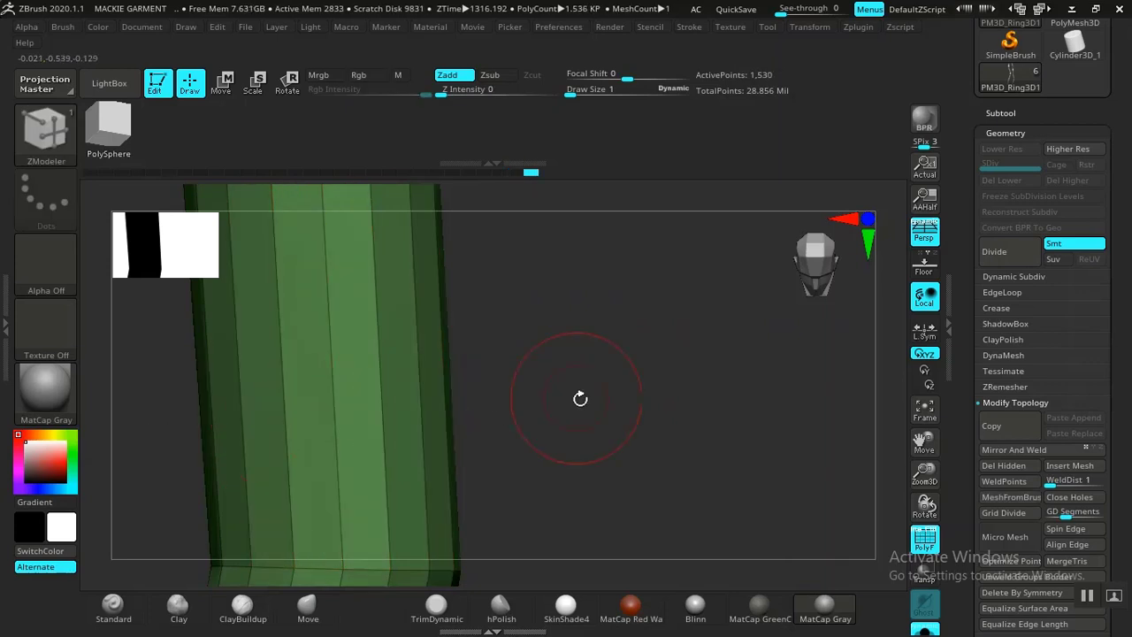
Delete two alternating lengthwise edge loops on the densely segmented green cord section next to the blue polygroup.
drag(581, 399, 513, 357)
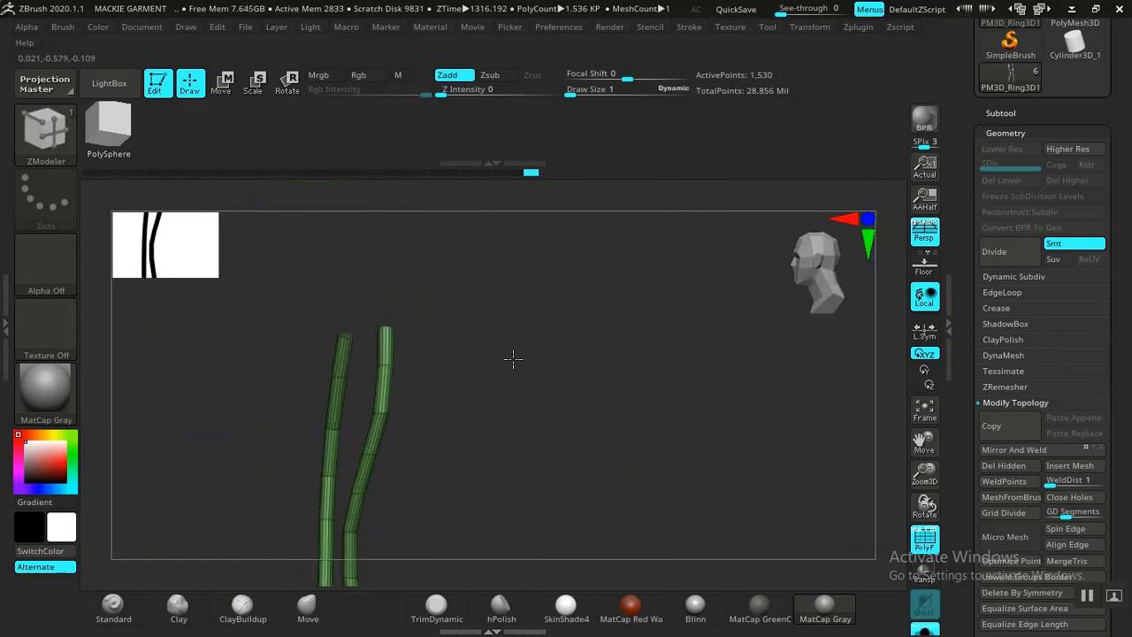
drag(505, 461, 522, 274)
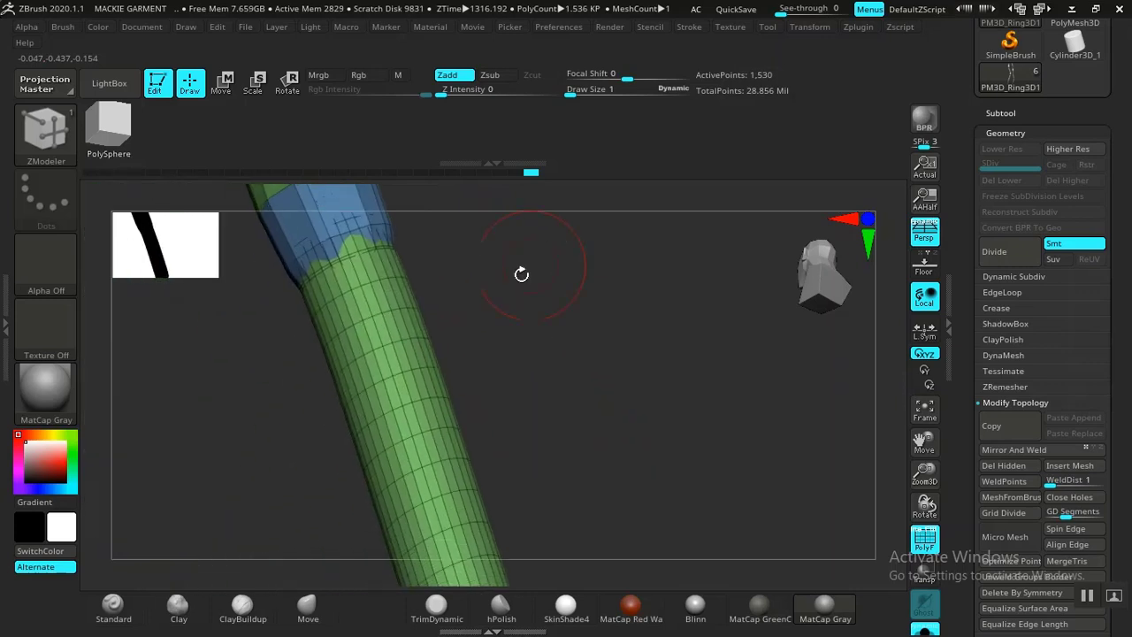
click(407, 391)
key(ctrl+z)
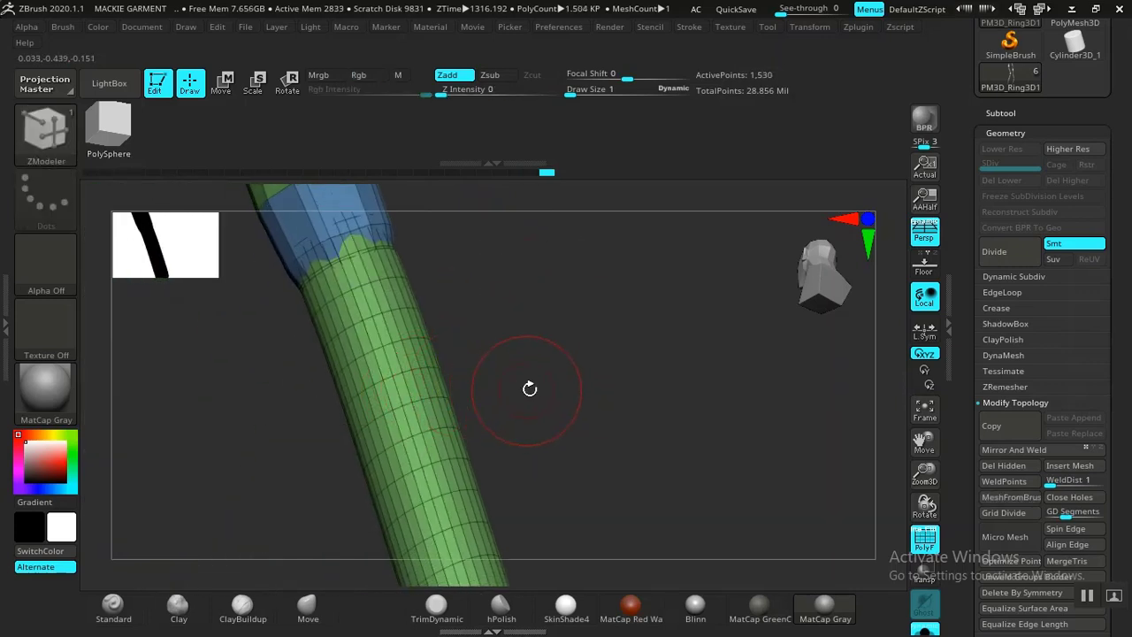
drag(531, 386, 459, 372)
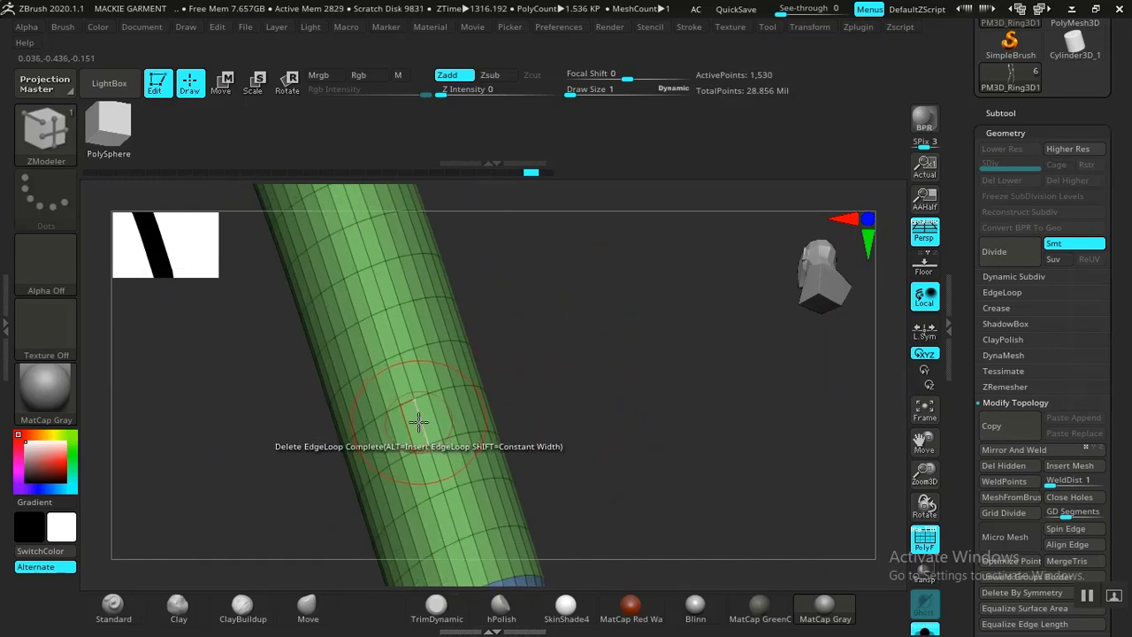
click(418, 422)
drag(542, 378, 481, 405)
click(474, 410)
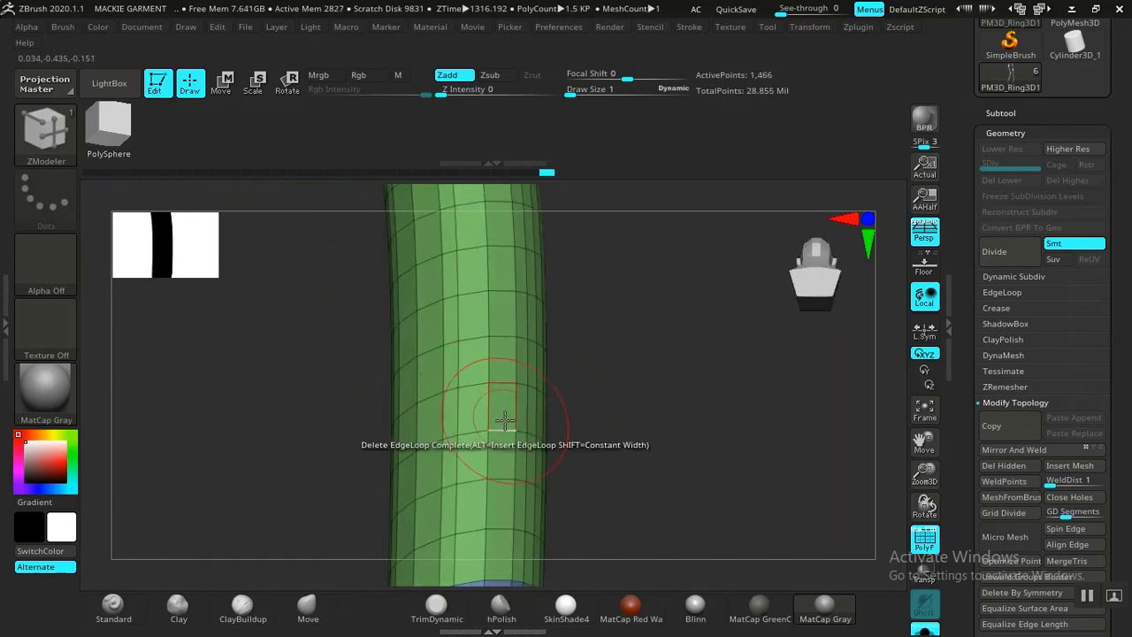
Delete one more alternating lengthwise edge loop on the side of the dense section that faces the neighbouring cord.
mouse_move(620, 405)
mouse_down()
mouse_move(657, 409)
mouse_move(633, 412)
mouse_up()
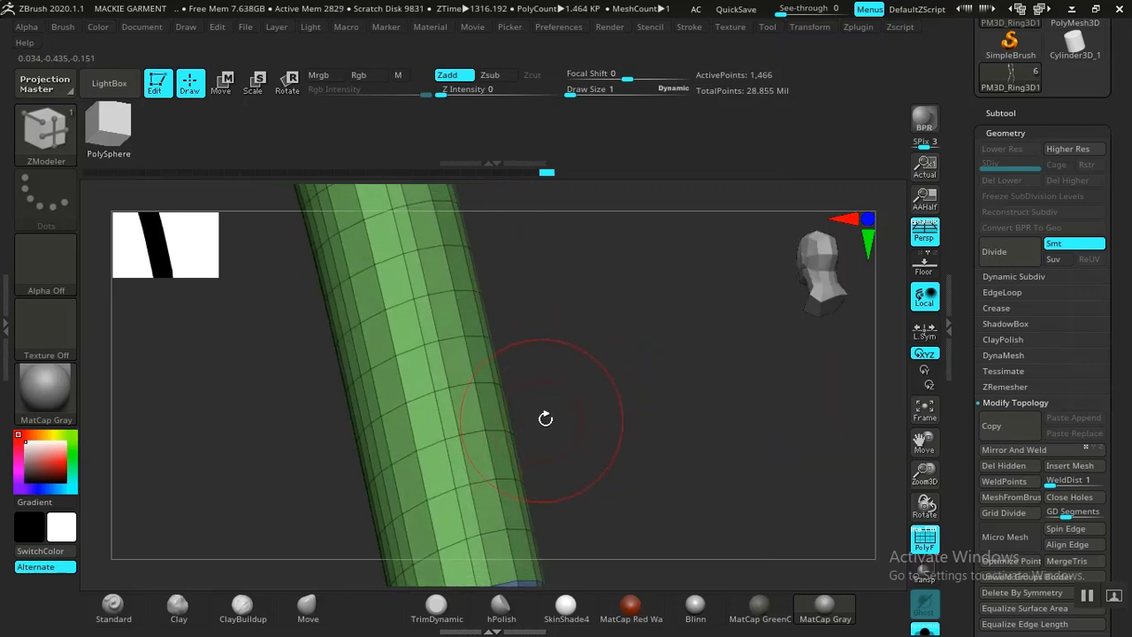
drag(545, 418, 386, 454)
click(394, 450)
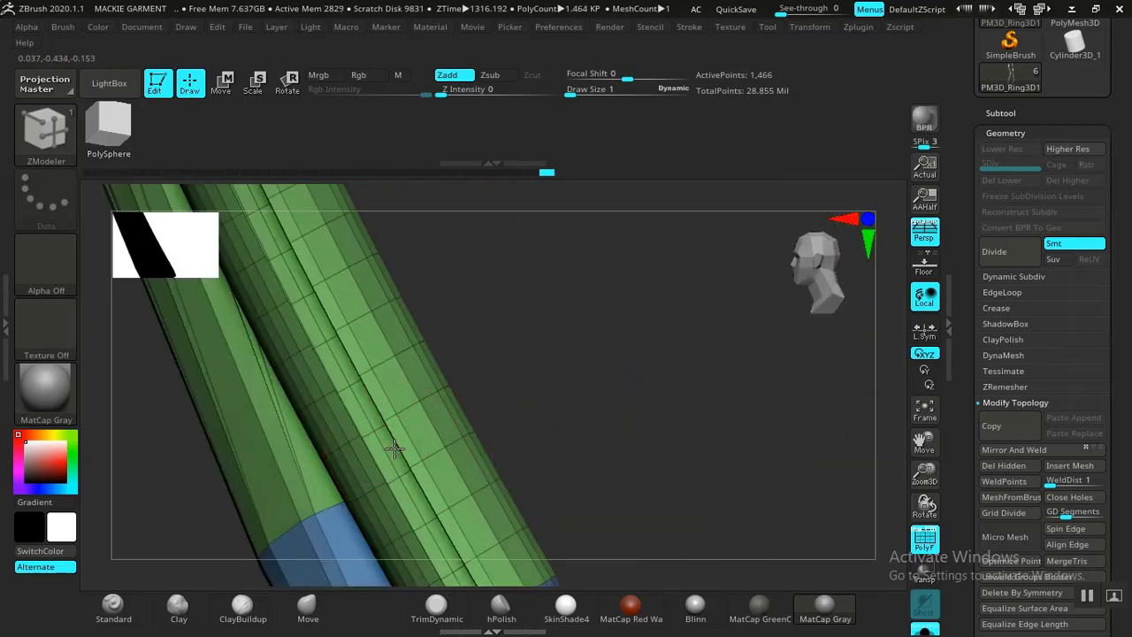
key(ctrl+z)
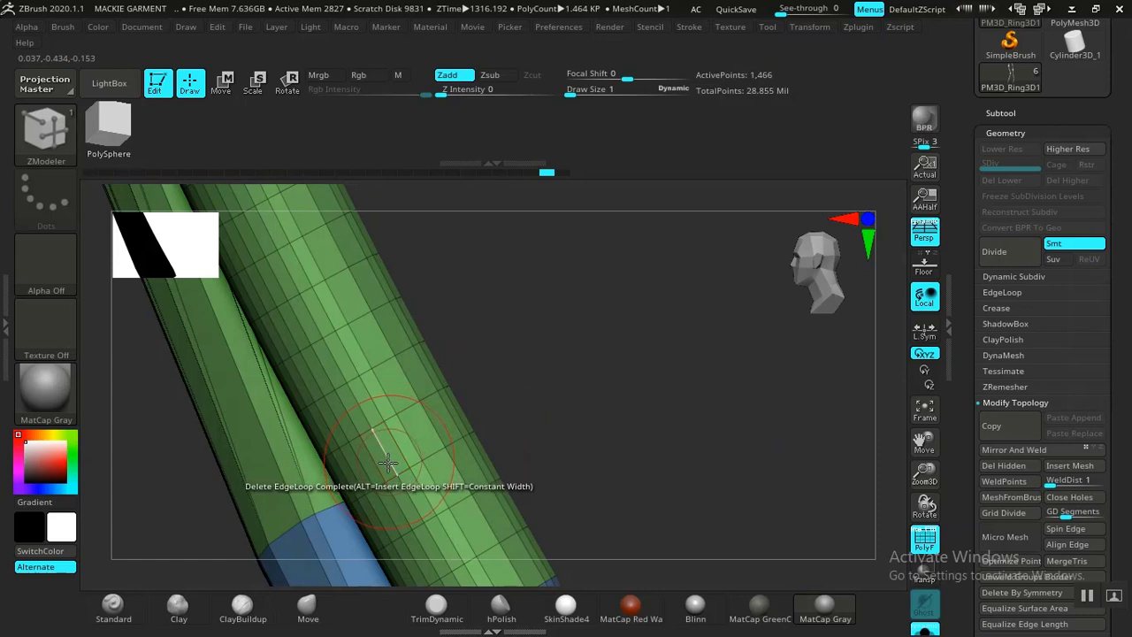
click(389, 462)
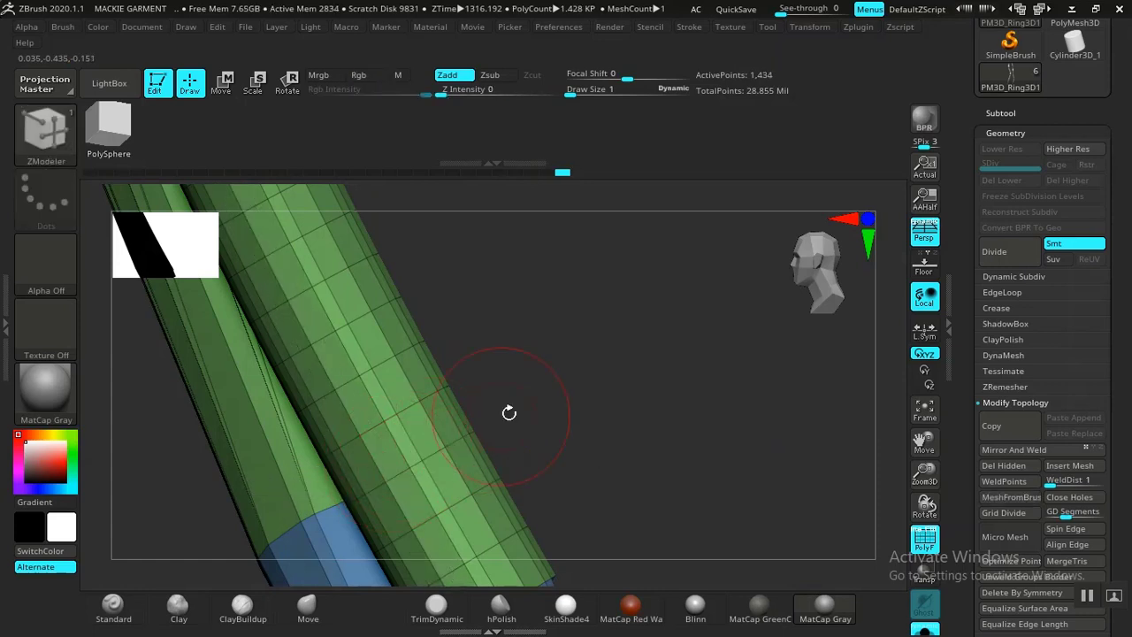
Rotate around the dense section and delete the next excess lengthwise loop above the blue polygroup.
drag(512, 412, 618, 330)
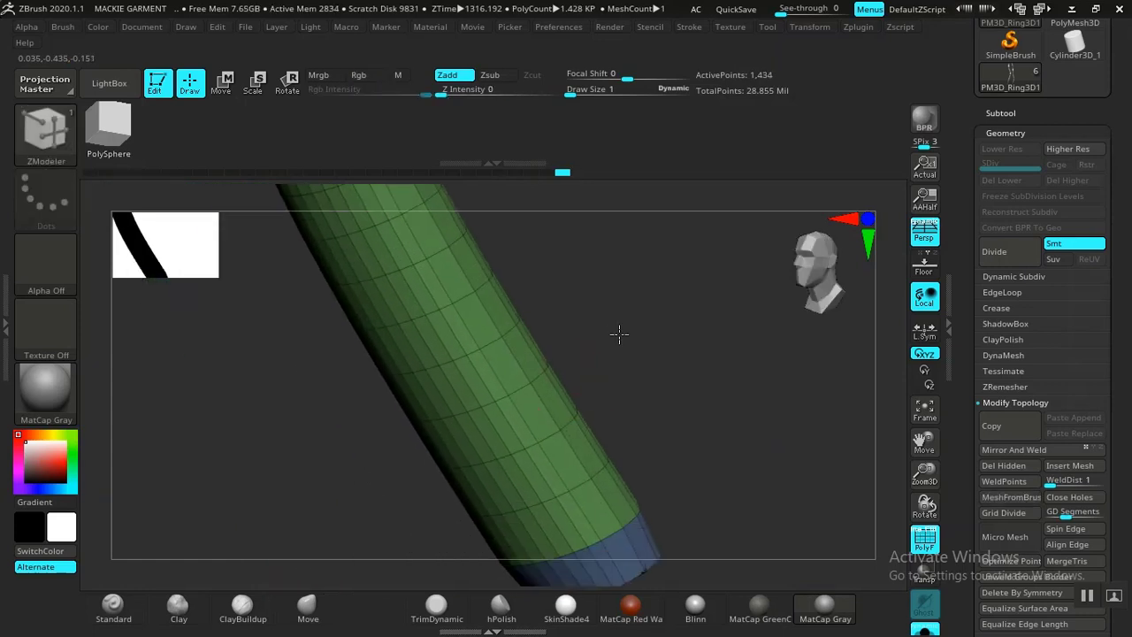
click(481, 389)
key(ctrl+z)
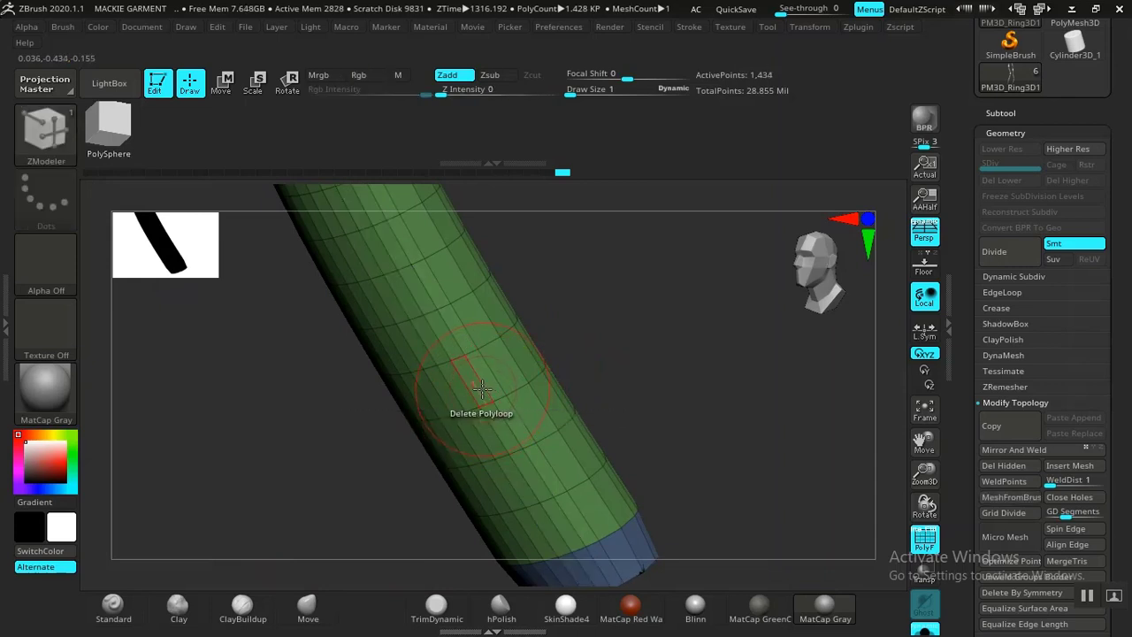
click(484, 389)
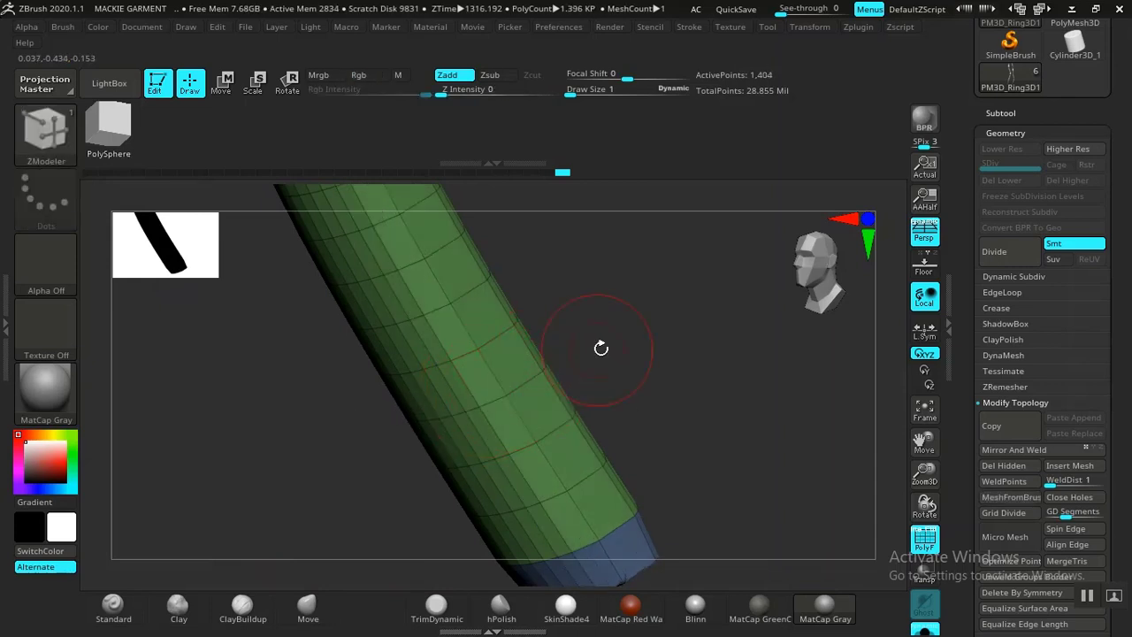
Undo the latest lengthwise loop deletions on the dense green cord section beside the blue polygroup.
mouse_move(621, 336)
mouse_down()
mouse_move(653, 308)
mouse_move(522, 372)
mouse_move(590, 346)
mouse_move(664, 380)
mouse_move(684, 412)
mouse_move(620, 329)
mouse_up()
key(ctrl+z)
key(ctrl+z)
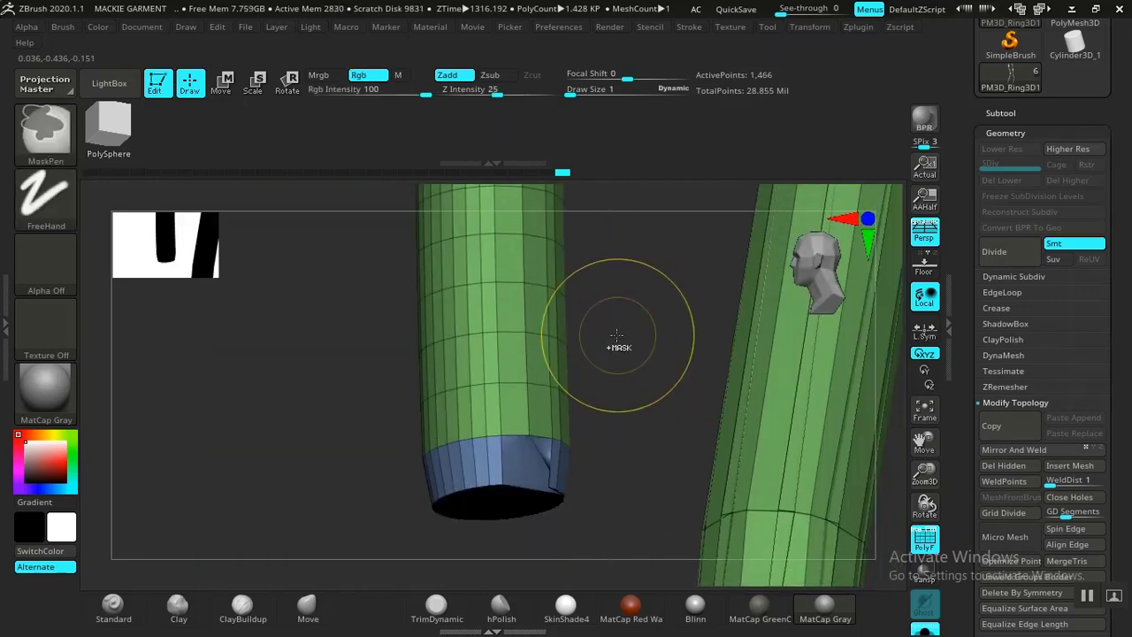
drag(646, 389, 618, 511)
click(991, 261)
key(ctrl+z)
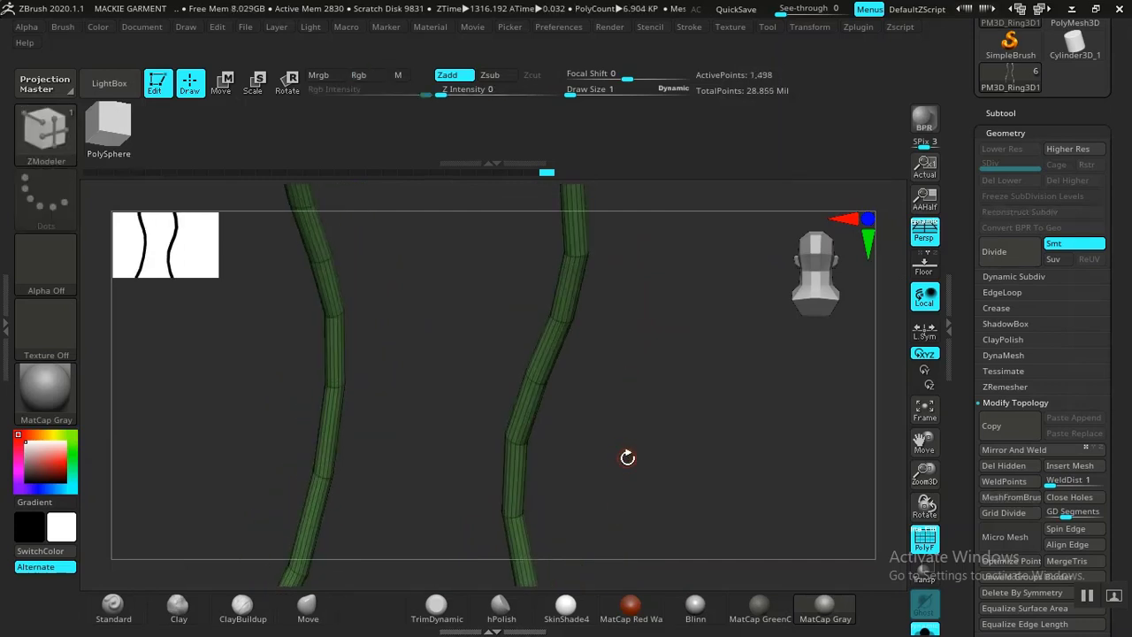
Divide the full drawstring mesh once and switch between subdivision levels 1 and 2 to check its smoothing.
key(shift+f)
drag(717, 429, 692, 531)
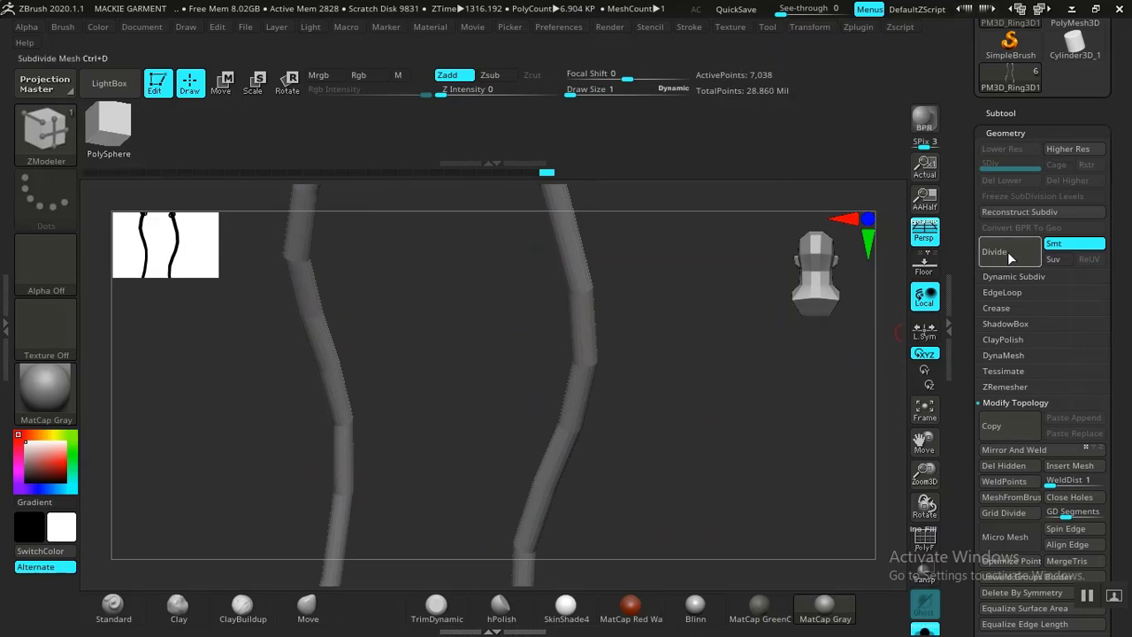
click(1011, 256)
drag(743, 406, 584, 391)
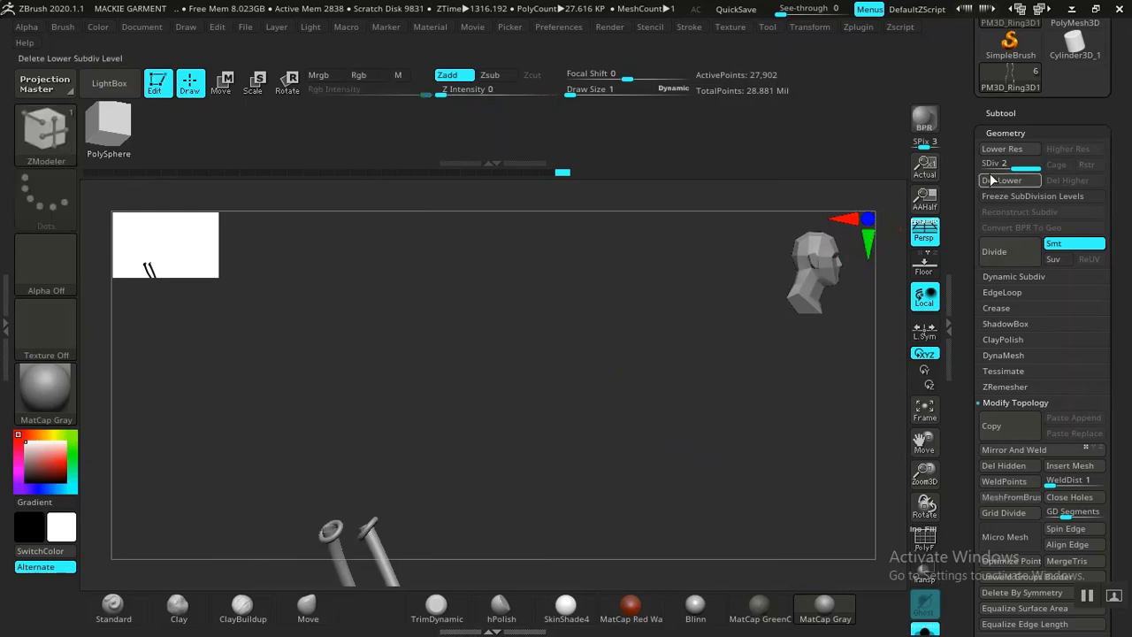
click(1025, 181)
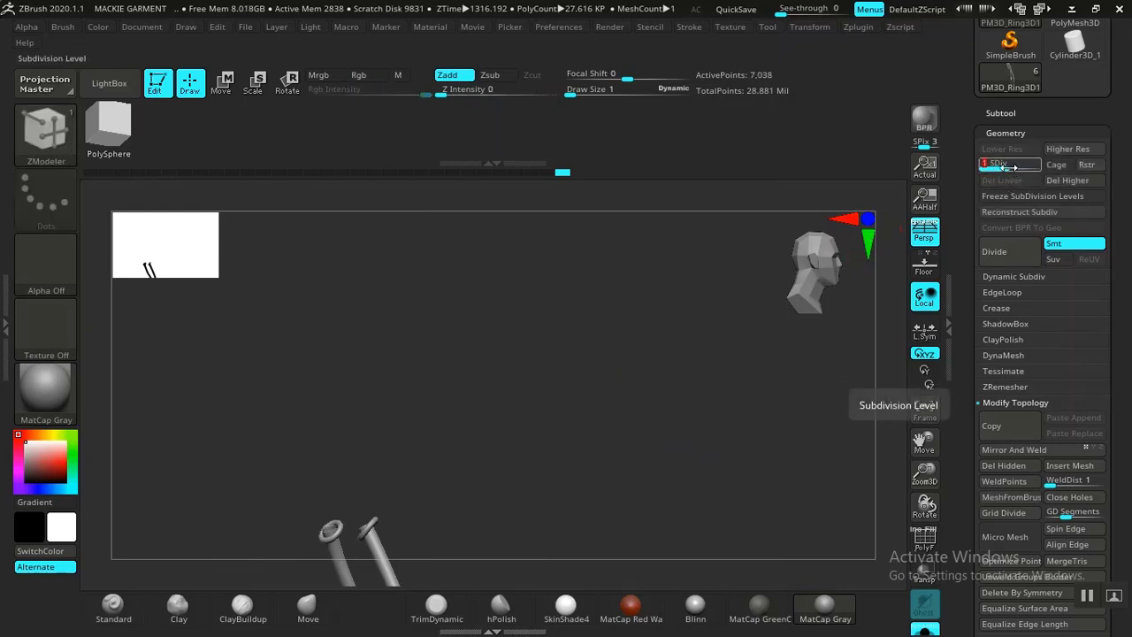
click(1026, 166)
mouse_move(657, 430)
mouse_down()
mouse_move(673, 413)
mouse_move(725, 498)
mouse_move(669, 520)
mouse_move(751, 521)
mouse_move(710, 501)
mouse_move(690, 430)
mouse_move(647, 434)
mouse_move(654, 419)
mouse_move(602, 374)
mouse_up()
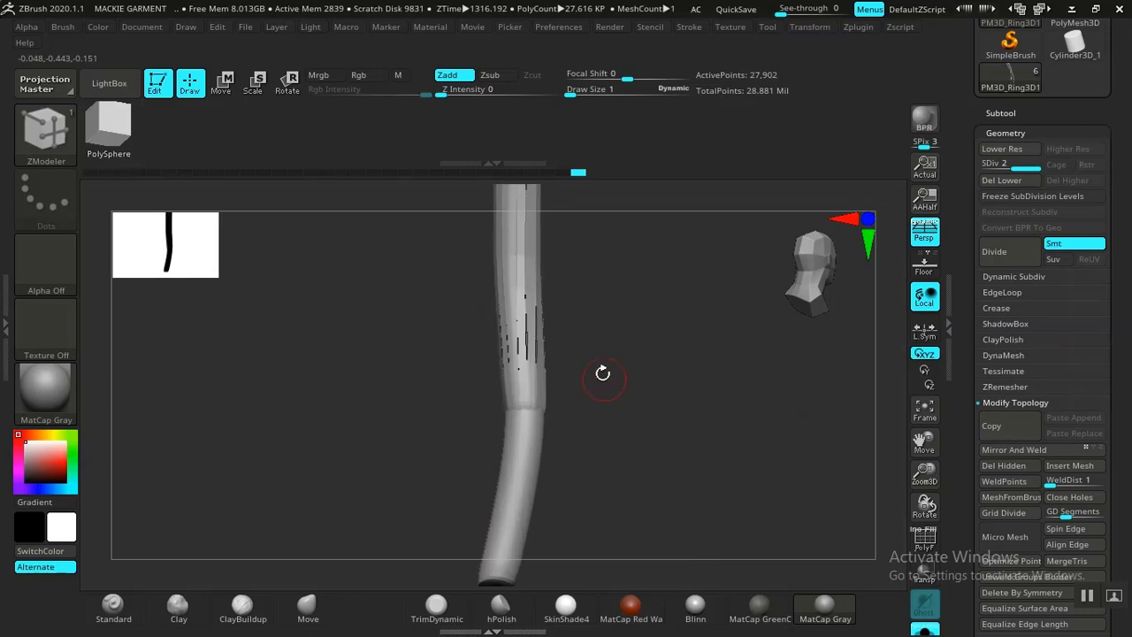
Undo the drawstring subdivision back to the undivided mesh and show its polyframe again.
key(ctrl)
key(shift+d)
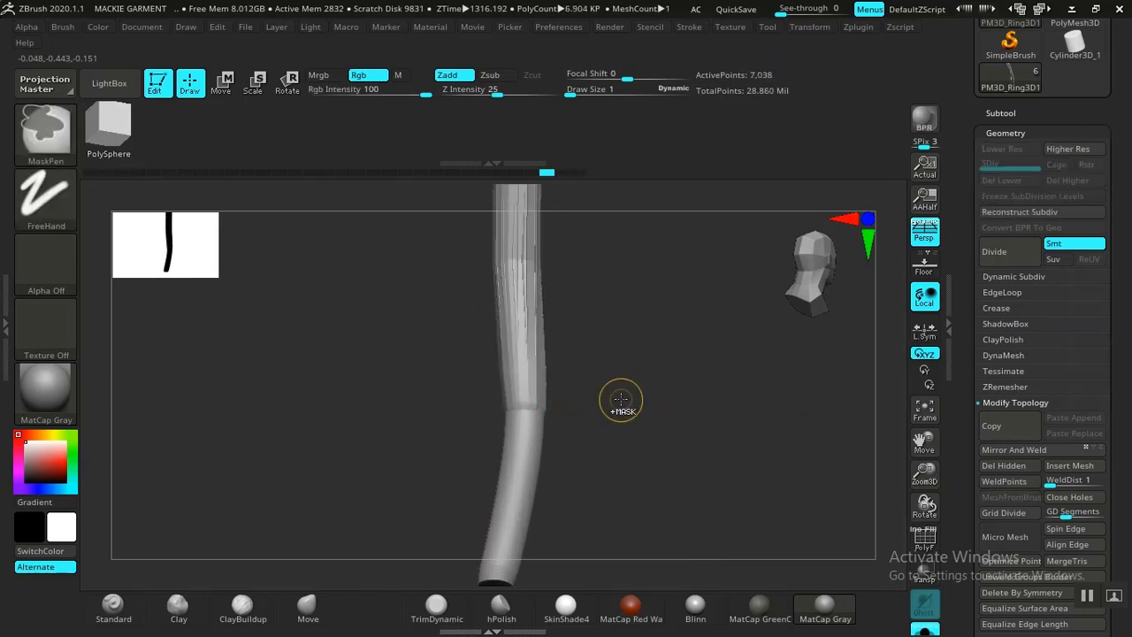
mouse_move(627, 392)
shift+mouse_down()
mouse_move(669, 480)
mouse_move(640, 480)
mouse_move(646, 452)
mouse_move(664, 505)
mouse_move(665, 467)
mouse_move(610, 408)
shift+mouse_up()
key(shift+f)
key(ctrl)
key(ctrl+z)
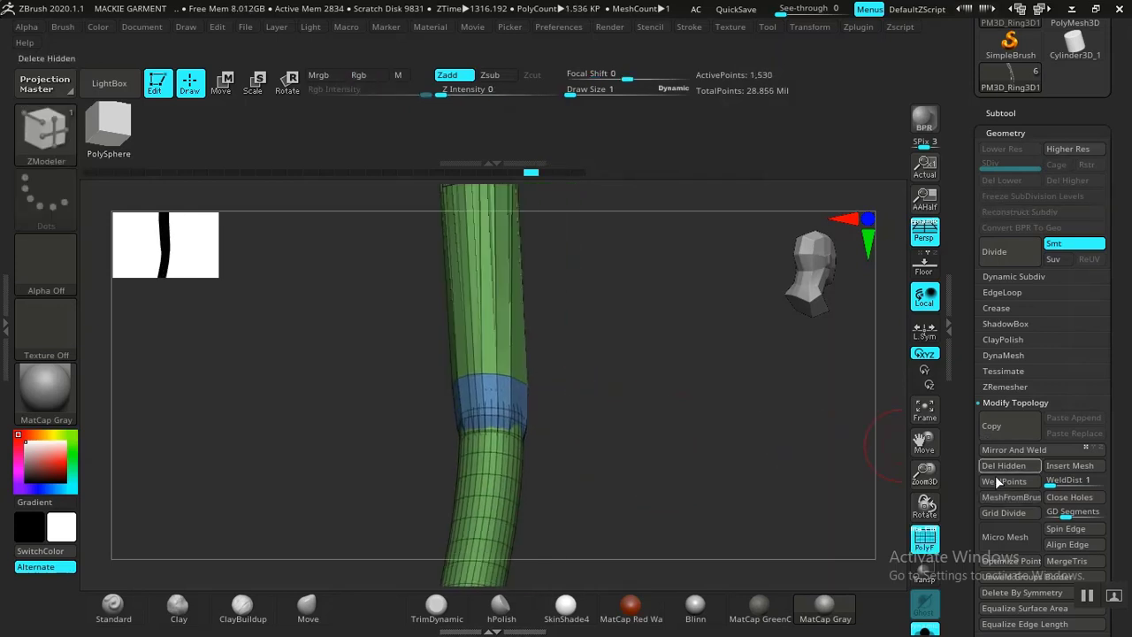
Regroup the drawstring mesh with Auto Groups so each separate piece gets its own polygroup.
drag(958, 505, 1008, 190)
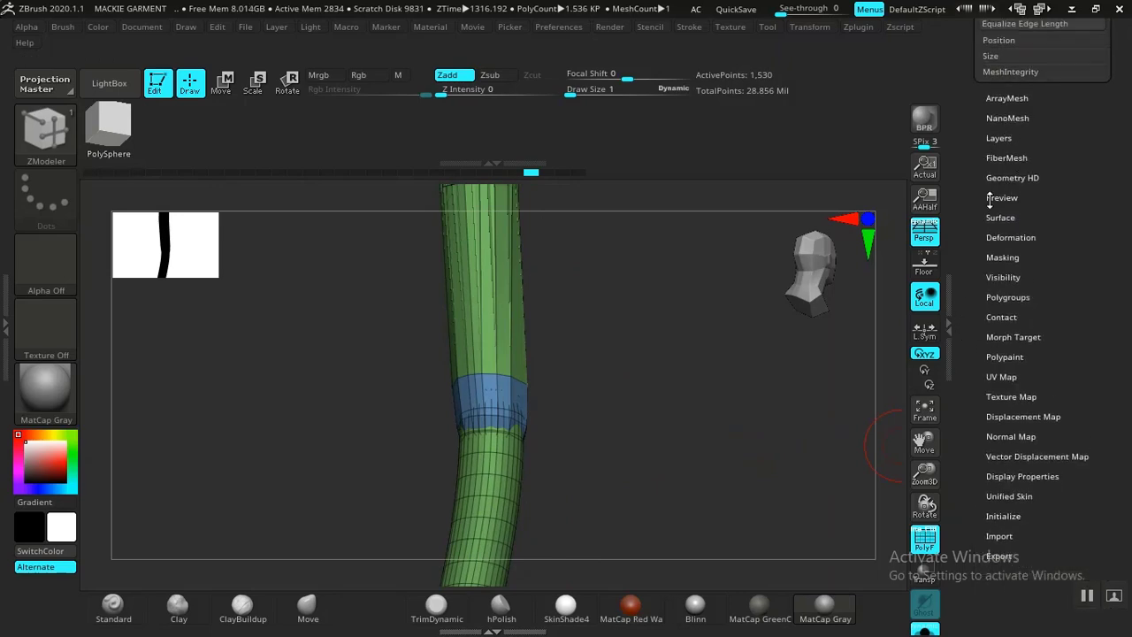
click(998, 296)
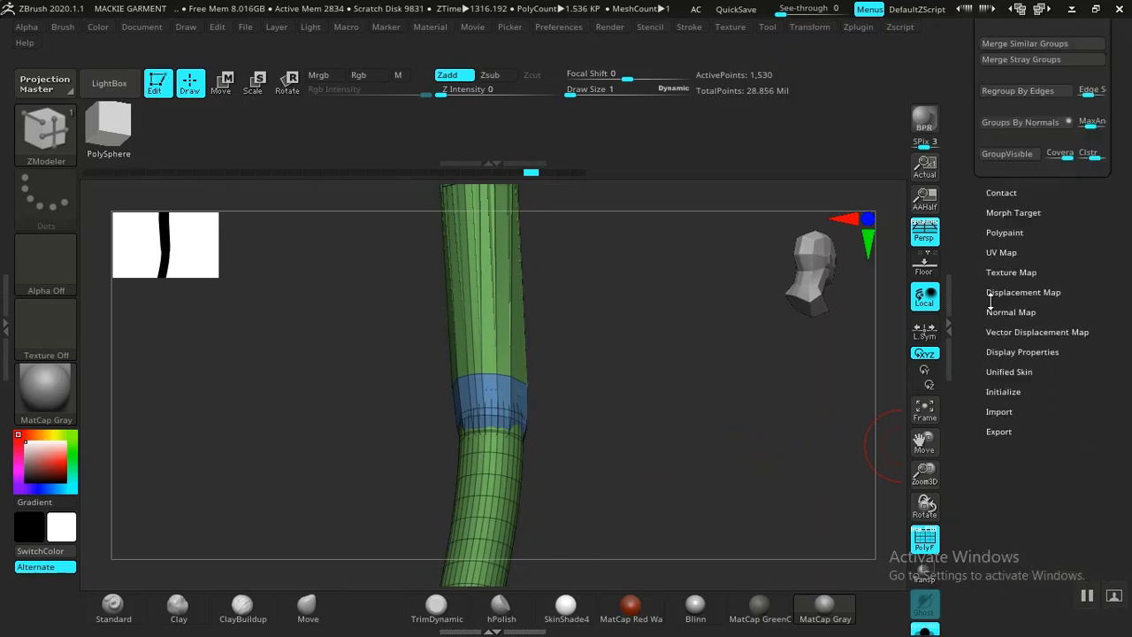
click(952, 426)
drag(970, 390, 972, 492)
click(1007, 237)
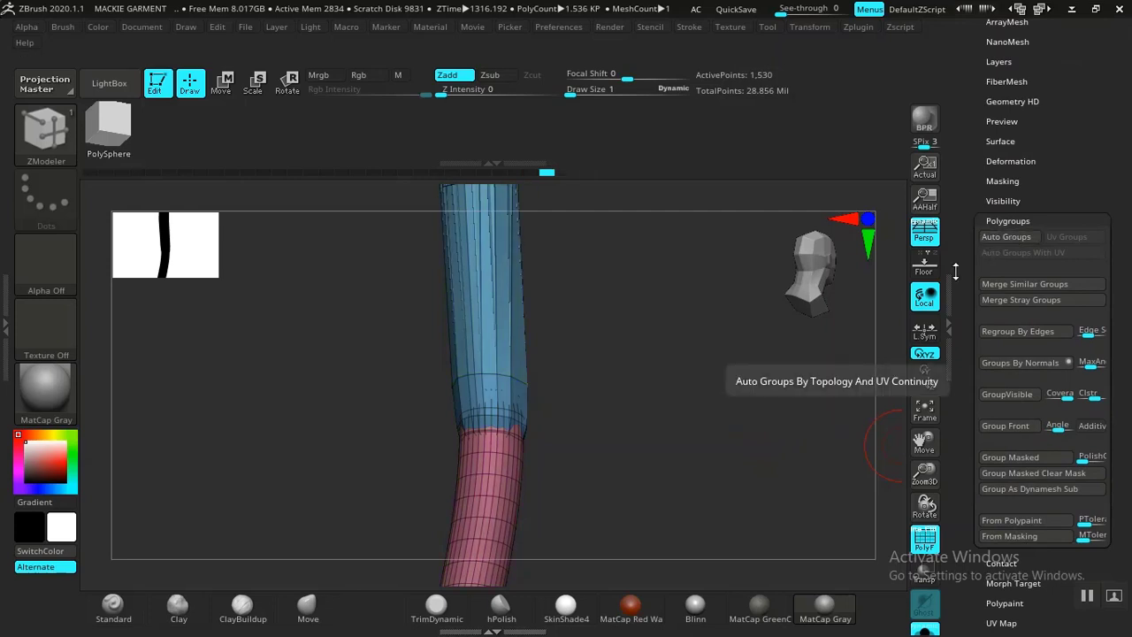
Isolate the long upper cord piece and view its open end where it meets the dense section.
ctrl+shift+click(509, 326)
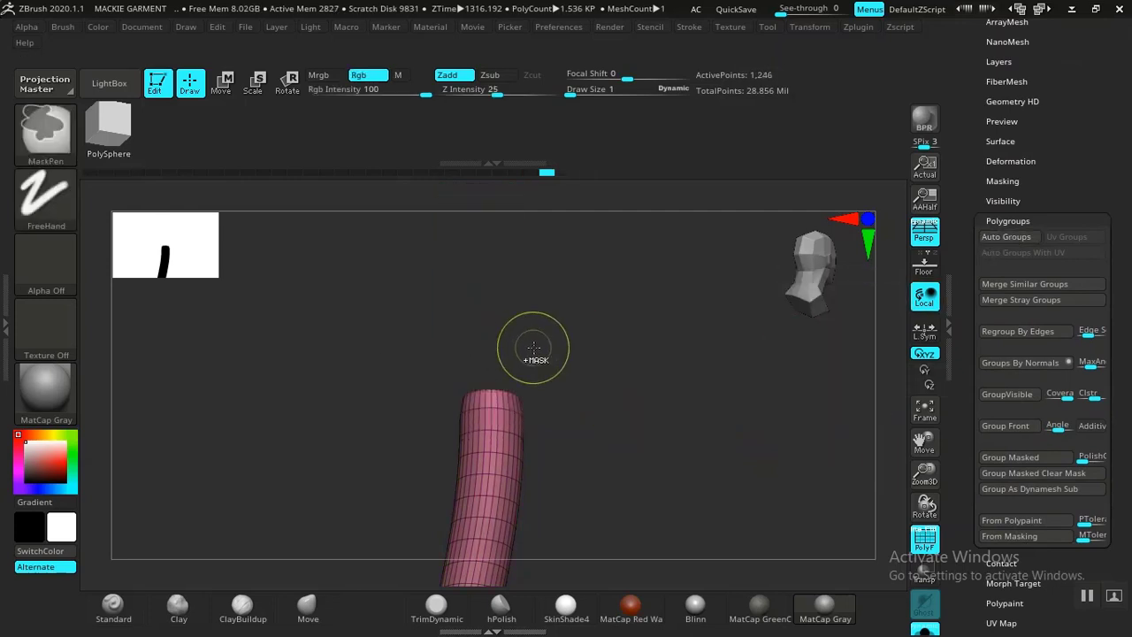
ctrl+shift+click(633, 300)
ctrl+shift+click(525, 351)
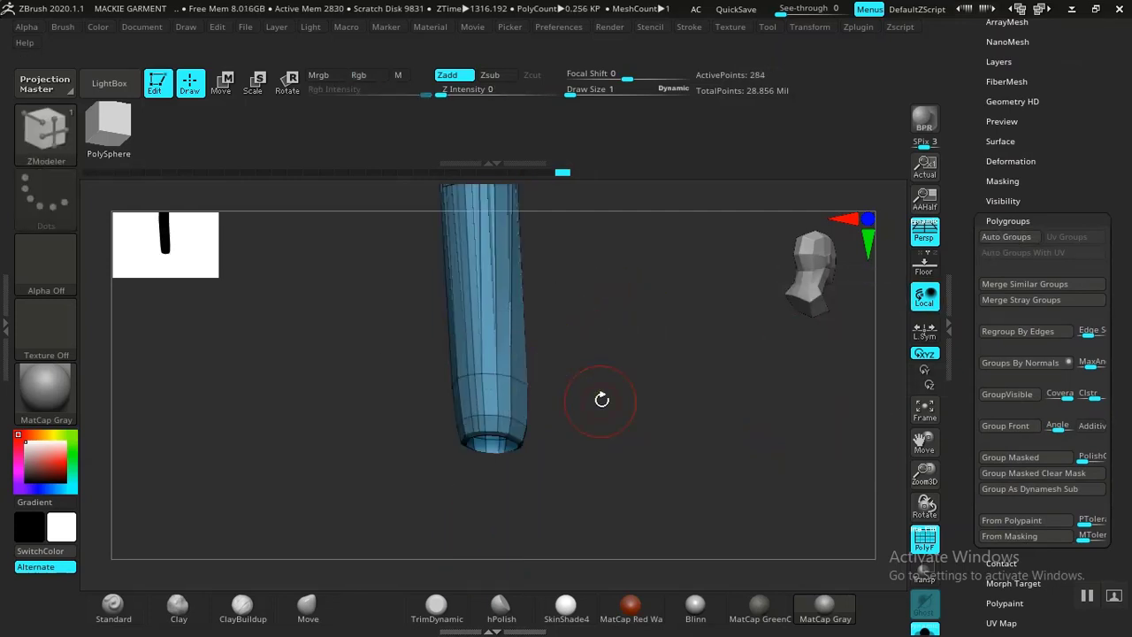
drag(601, 397, 810, 417)
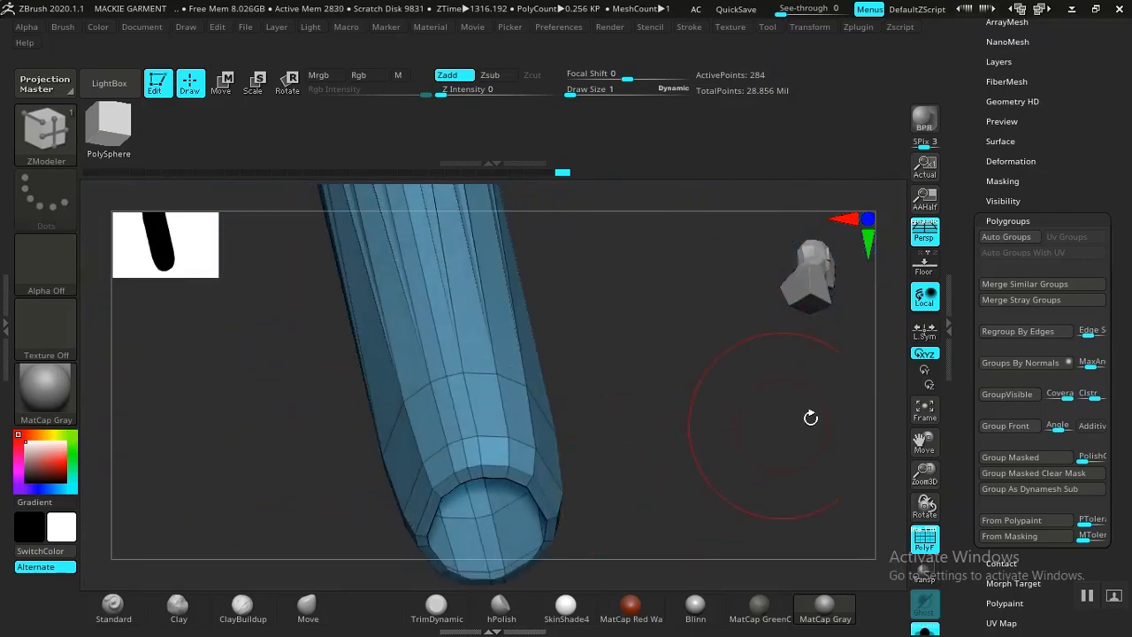
Rerun Auto Groups on the isolated cord piece and examine its shading and lengthwise edges along the bends.
click(1008, 235)
mouse_move(738, 419)
mouse_down()
mouse_move(672, 419)
mouse_move(685, 363)
mouse_move(654, 415)
mouse_move(562, 335)
mouse_move(571, 452)
mouse_move(591, 456)
mouse_move(599, 488)
mouse_move(576, 432)
mouse_move(576, 386)
mouse_move(608, 438)
mouse_move(606, 470)
mouse_move(627, 410)
mouse_move(480, 395)
mouse_up()
key(shift+f)
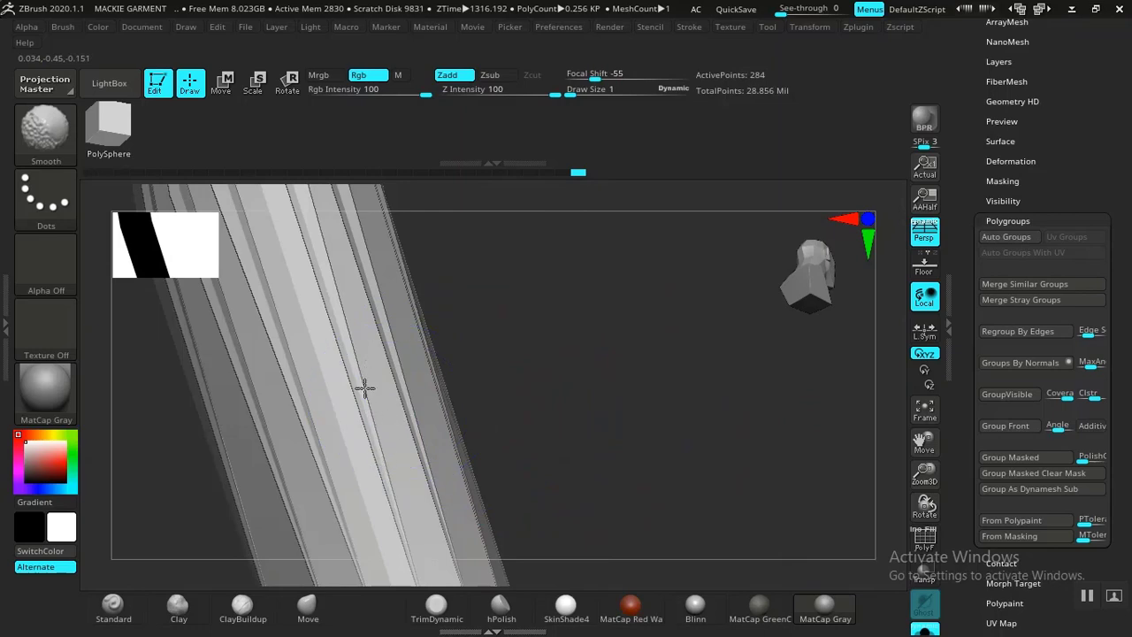
drag(377, 440, 556, 381)
drag(633, 437, 244, 337)
drag(704, 471, 594, 559)
drag(551, 424, 531, 374)
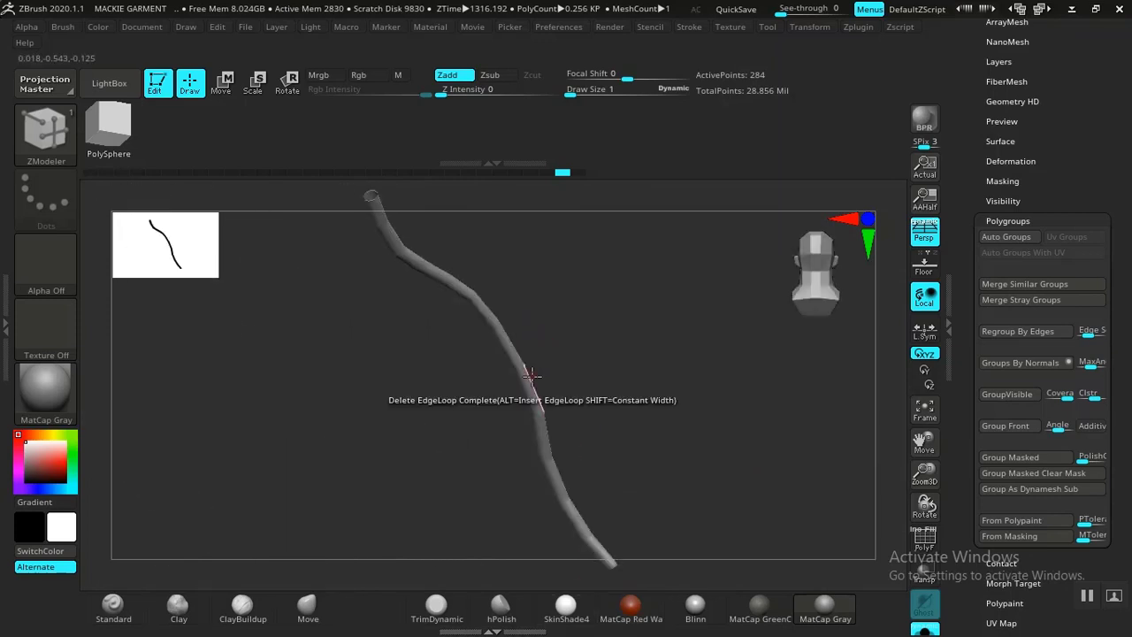
mouse_move(631, 414)
mouse_down()
mouse_move(614, 397)
mouse_move(540, 389)
mouse_move(626, 314)
mouse_move(681, 525)
mouse_move(634, 232)
mouse_move(583, 394)
mouse_move(642, 361)
mouse_move(656, 410)
mouse_move(682, 383)
mouse_move(627, 384)
mouse_move(639, 412)
mouse_move(630, 415)
mouse_up()
key(shift+f)
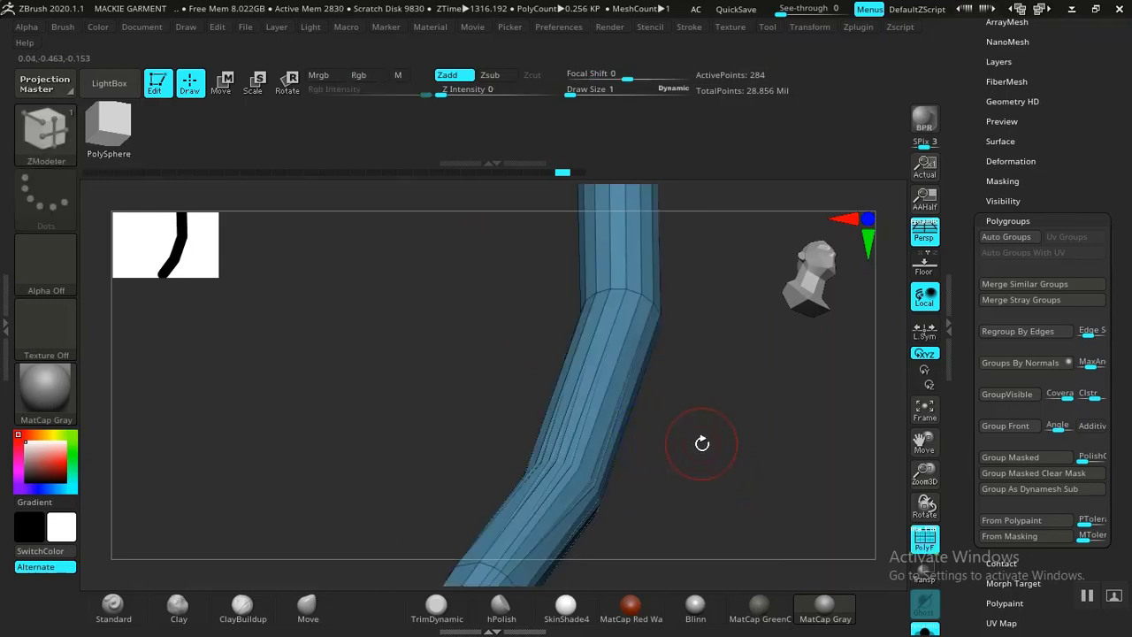
drag(702, 443, 552, 400)
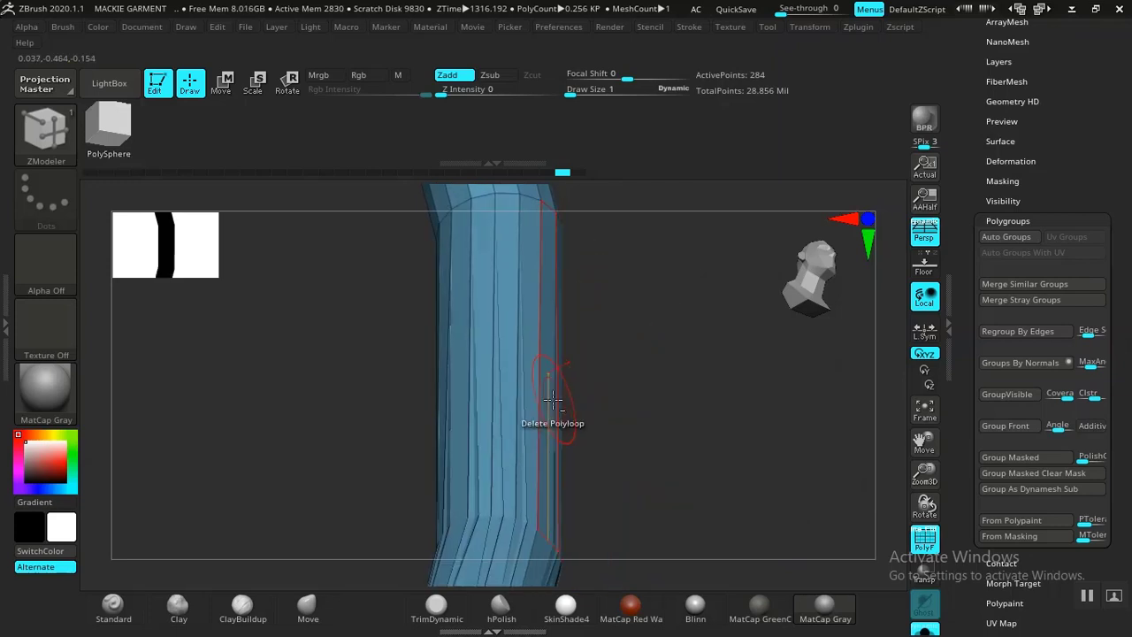
Try dividing the isolated cord piece with the polyframe hidden, and undo the division.
click(1018, 363)
mouse_move(664, 442)
mouse_down()
mouse_move(649, 313)
mouse_move(644, 377)
mouse_up()
key(shift+f)
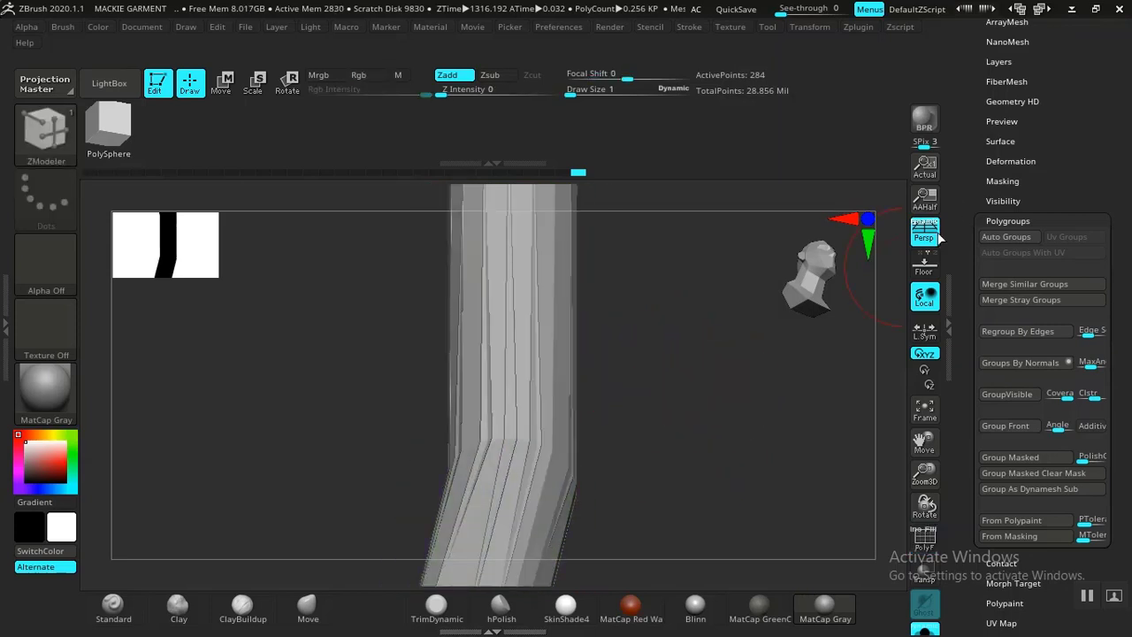
drag(965, 207, 965, 279)
click(1006, 161)
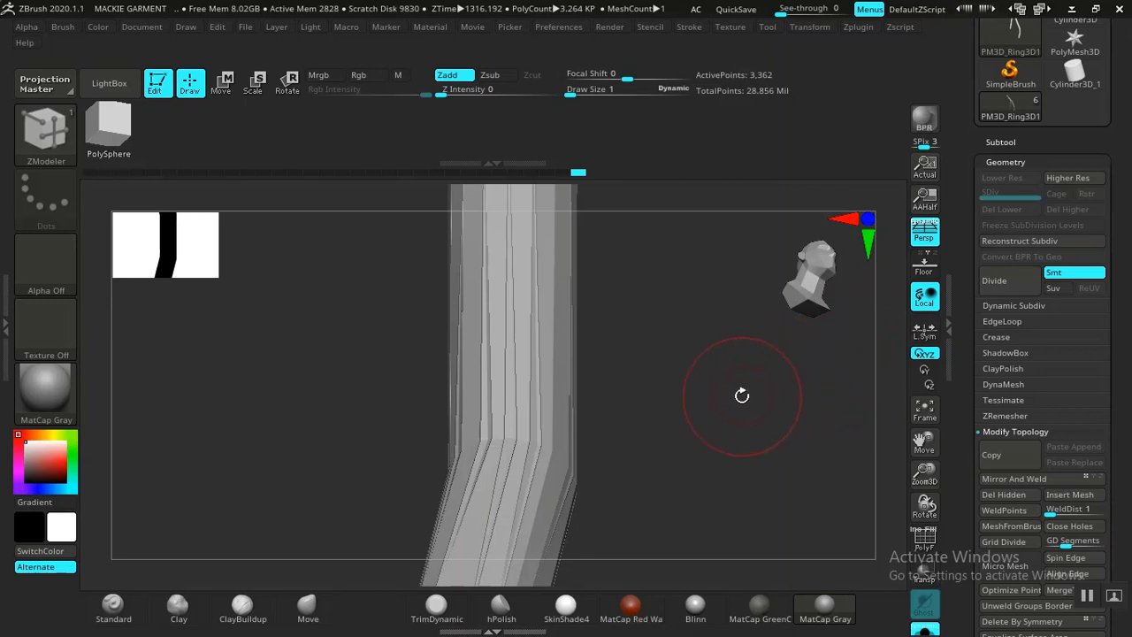
key(ctrl)
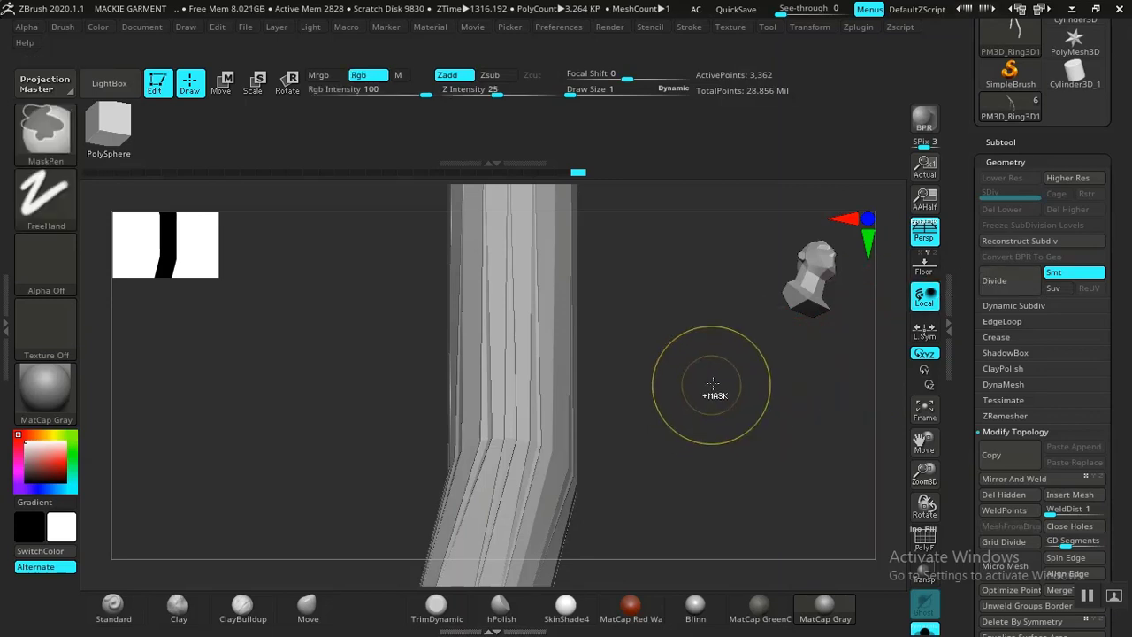
key(ctrl)
key(ctrl)
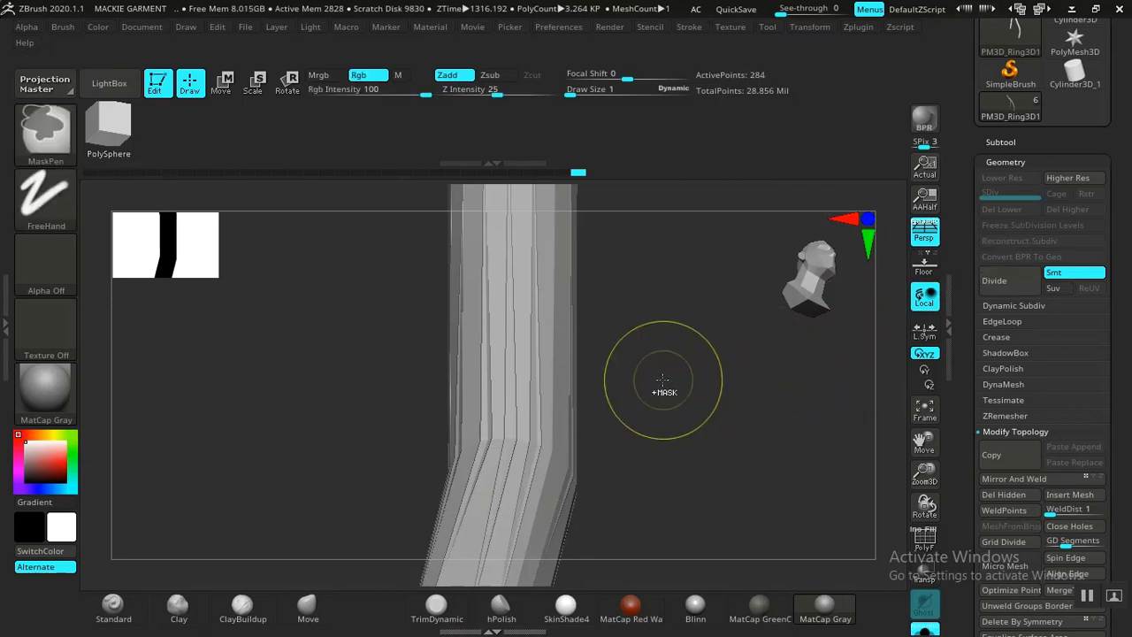
Show both complete drawstrings, divide them to subdivision level 2, and inspect the joint between the cord pieces.
alt+drag(716, 407, 655, 357)
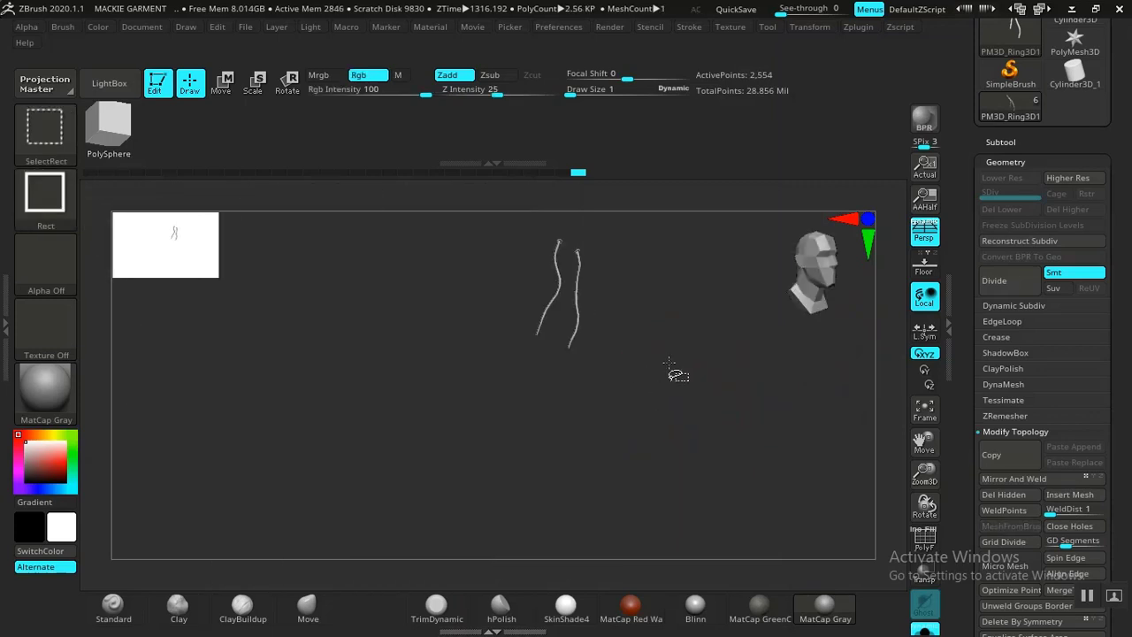
drag(698, 354, 699, 543)
click(994, 280)
key(shift+f)
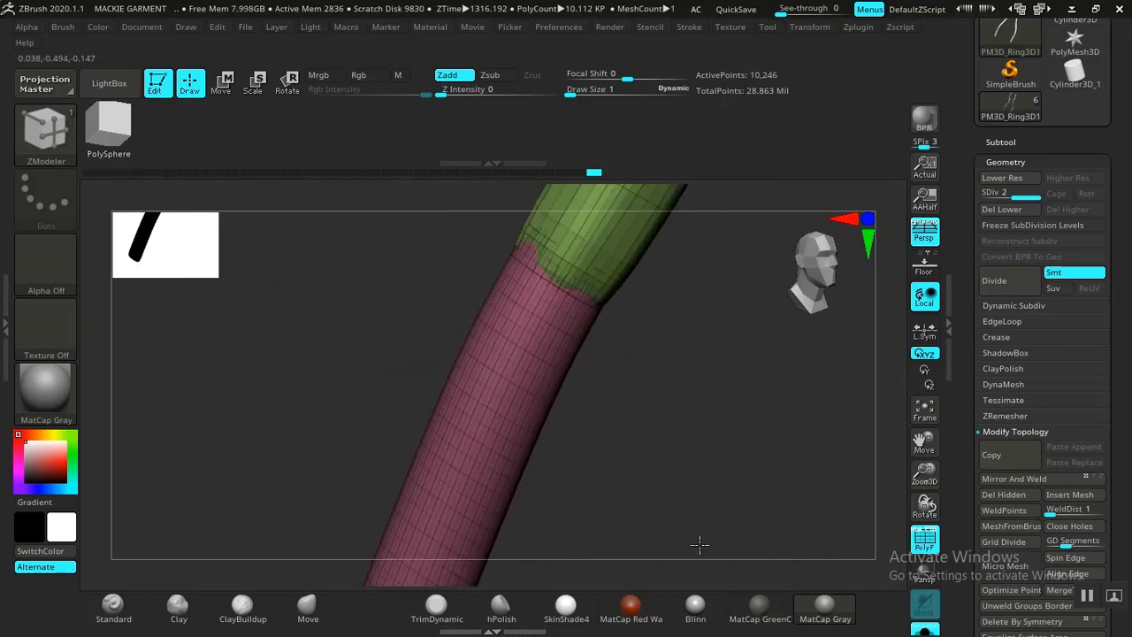
drag(403, 358, 418, 425)
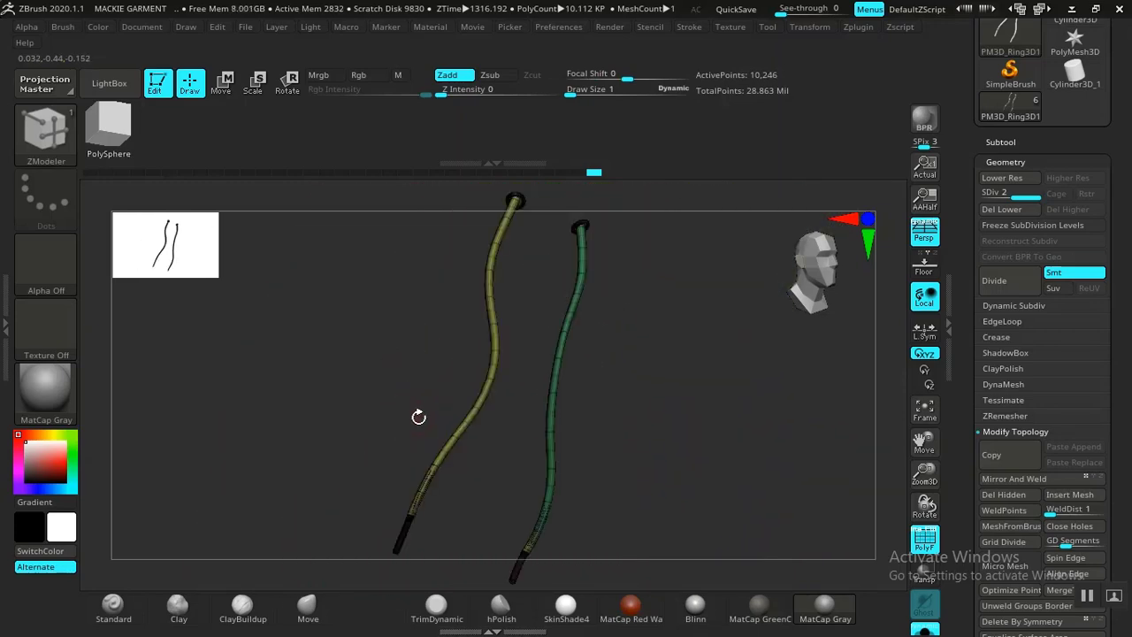
alt+drag(368, 477, 503, 402)
alt+drag(436, 358, 548, 434)
Undo the division, the regrouping and the first batch of lengthwise loop deletions on the cord.
key(shift+f)
key(shift+d)
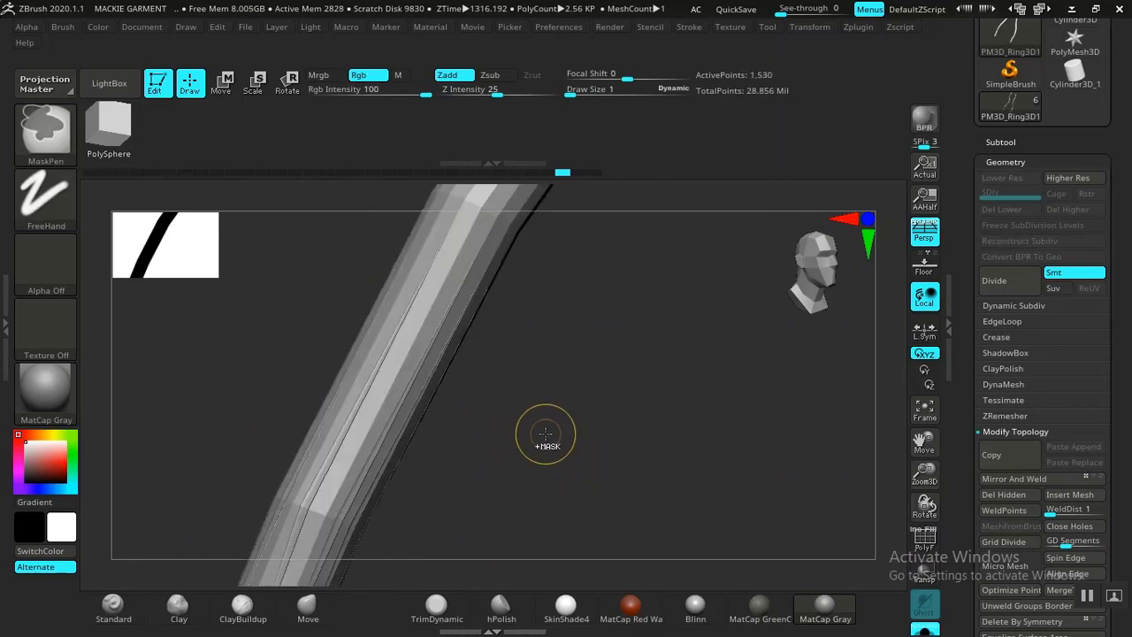
key(ctrl+z)
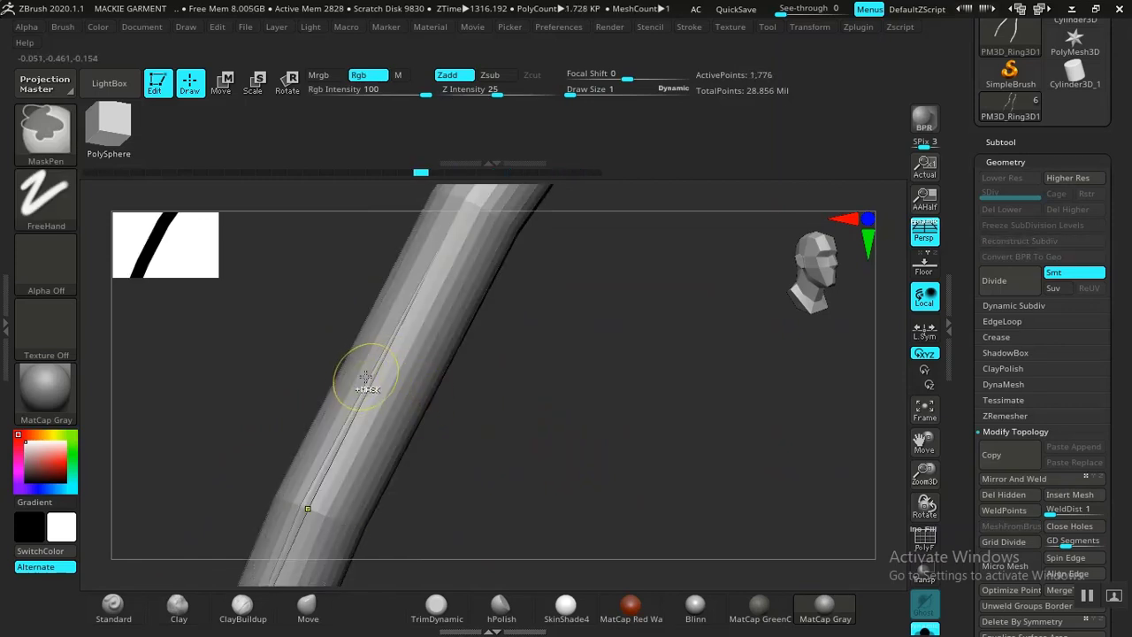
key(shift+f)
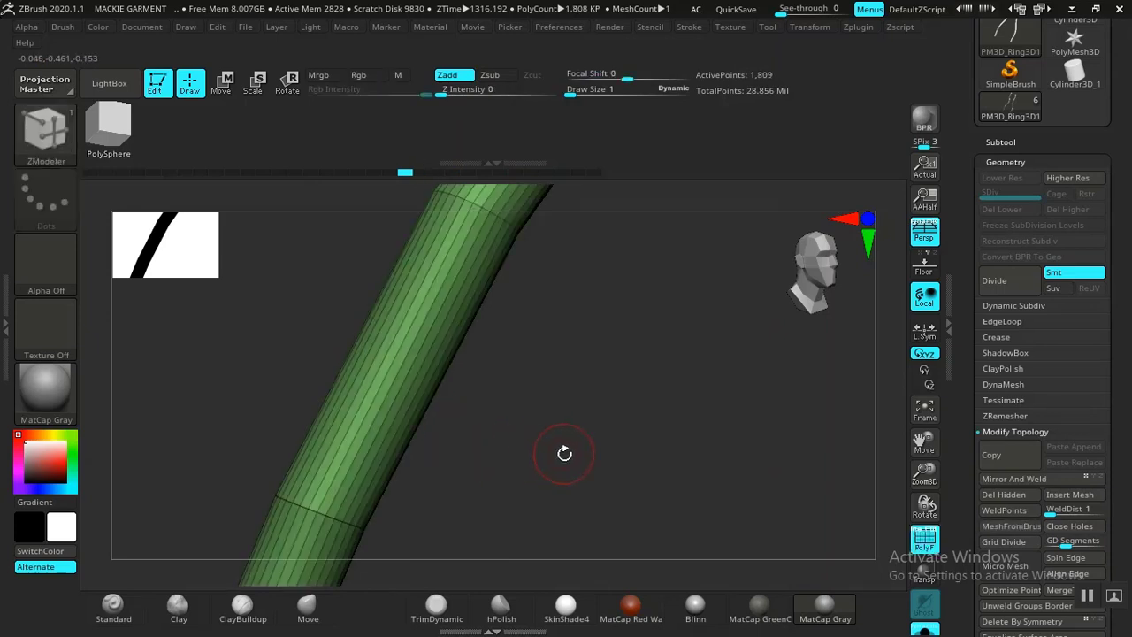
Undo the remaining loop deletions on both drawstrings to restore evenly spaced lengthwise edges around each cord.
drag(564, 453, 549, 404)
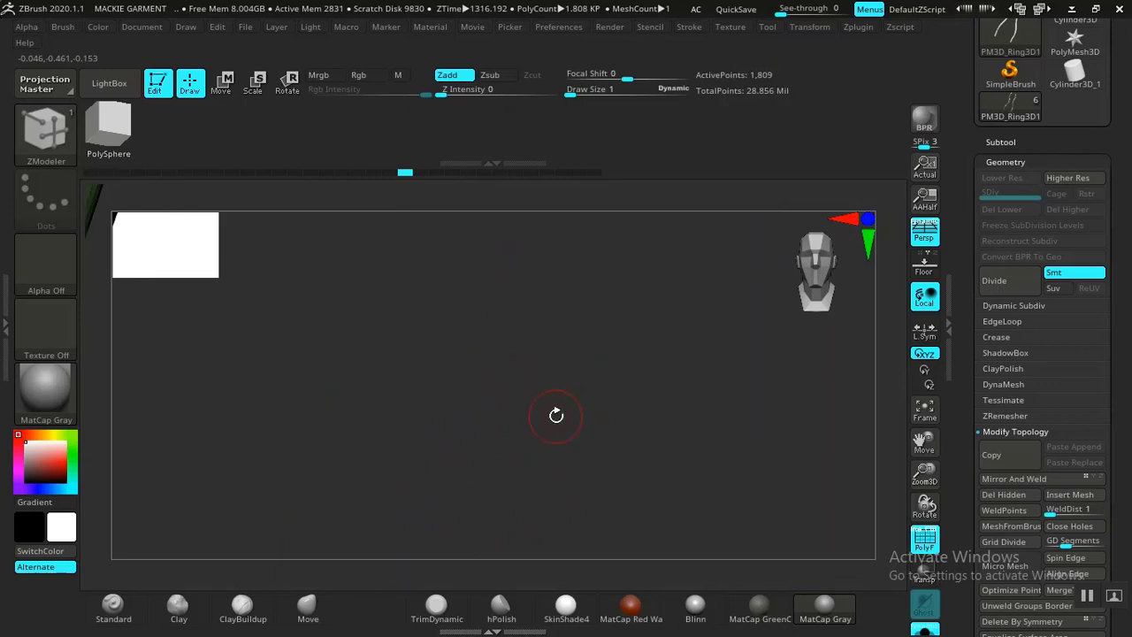
drag(612, 426, 558, 373)
key(ctrl)
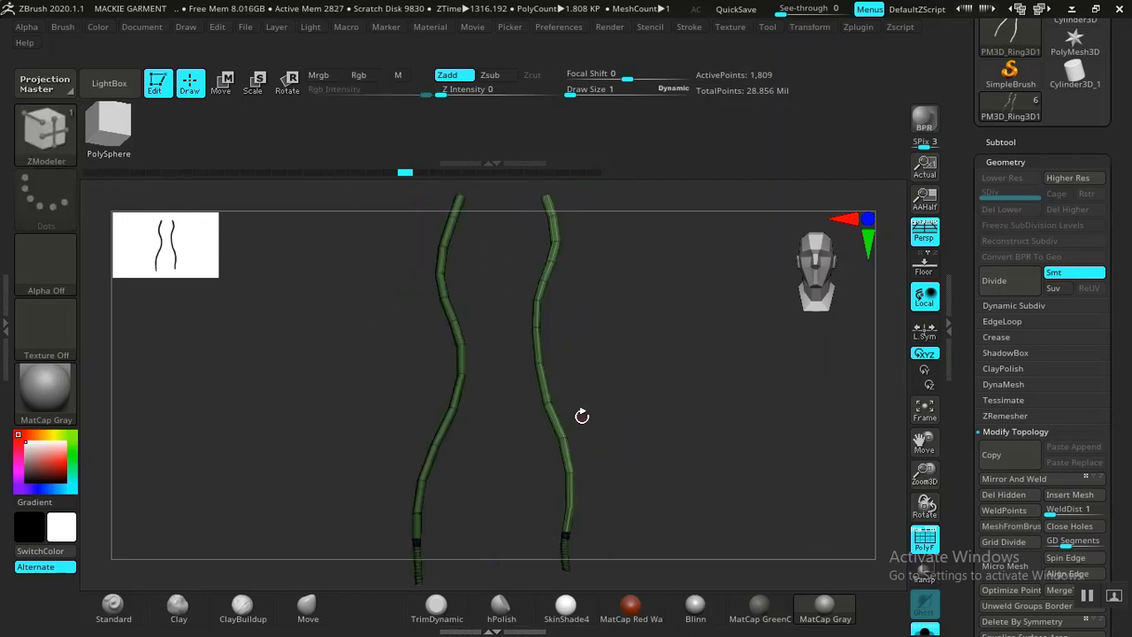
drag(651, 408, 603, 378)
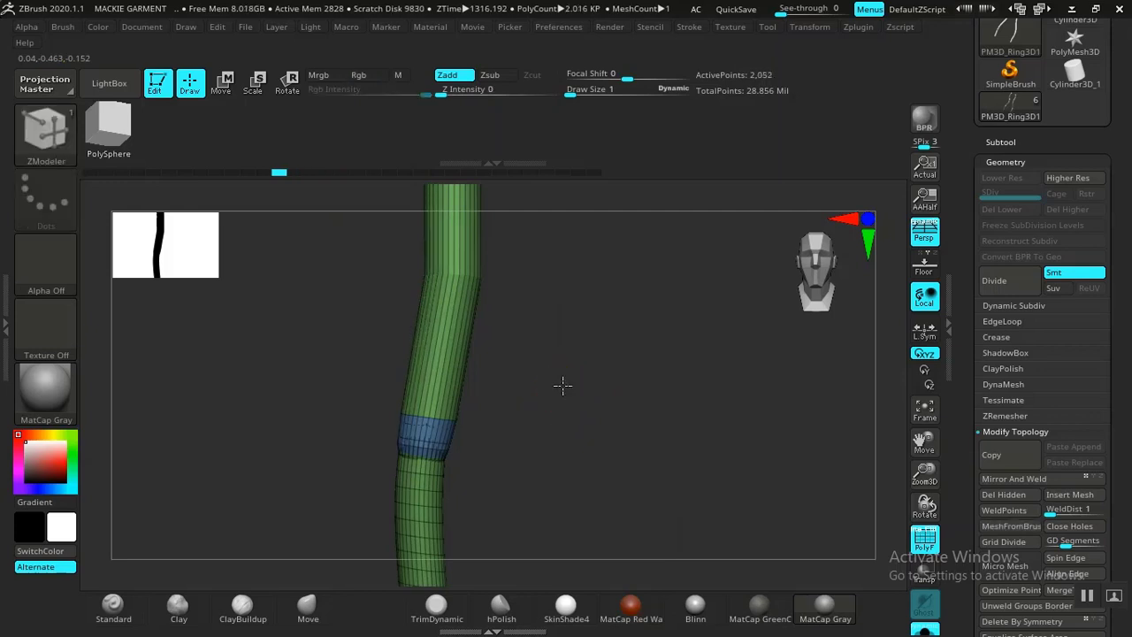
drag(562, 384, 711, 296)
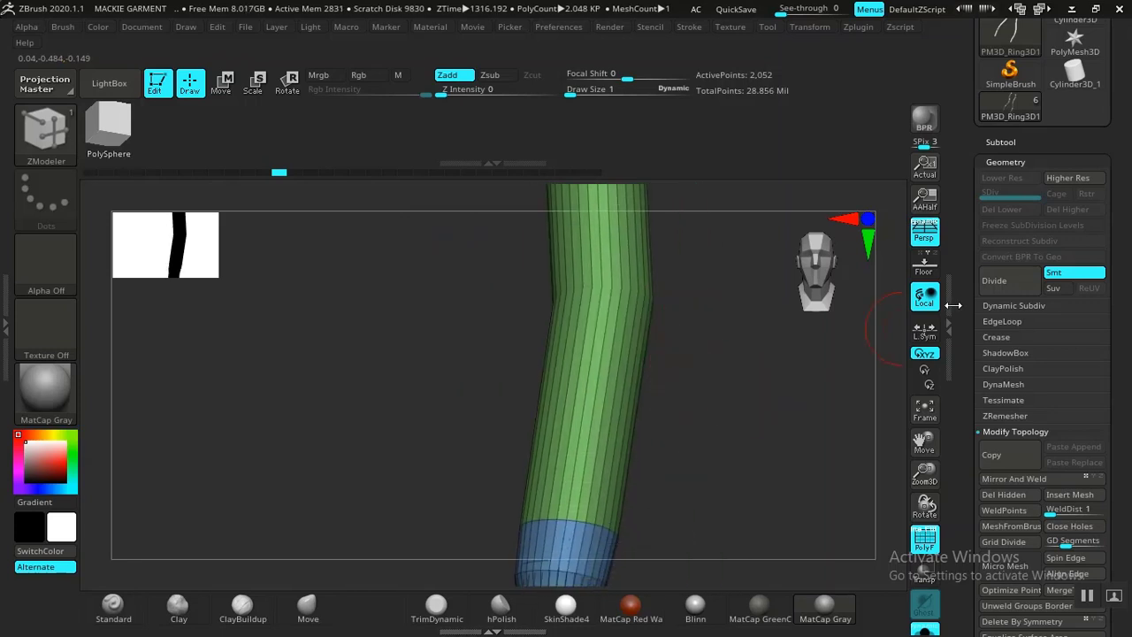
Divide the restored drawstring mesh once and check the denser wireframe around the cord's bends.
click(1003, 289)
mouse_move(711, 445)
mouse_down()
mouse_move(731, 444)
mouse_move(614, 385)
mouse_move(549, 421)
mouse_up()
key(shift+f)
key(shift+f)
drag(439, 414, 607, 460)
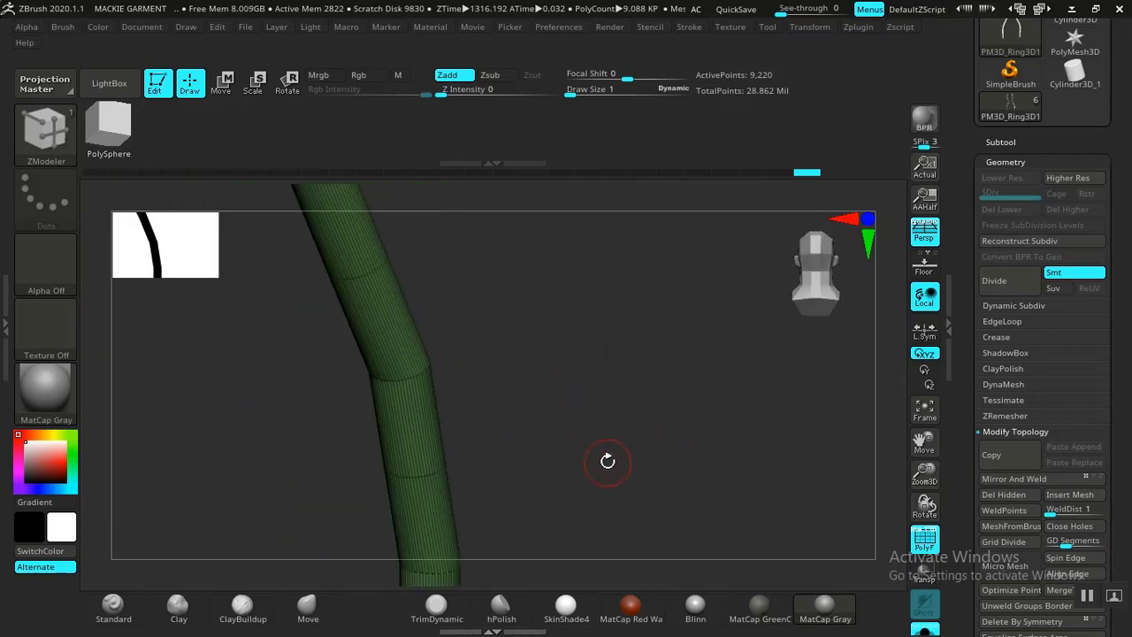
Try to step up one subdivision level, dismiss the Dynamic Subdiv offer, and view both drawstrings.
key(d)
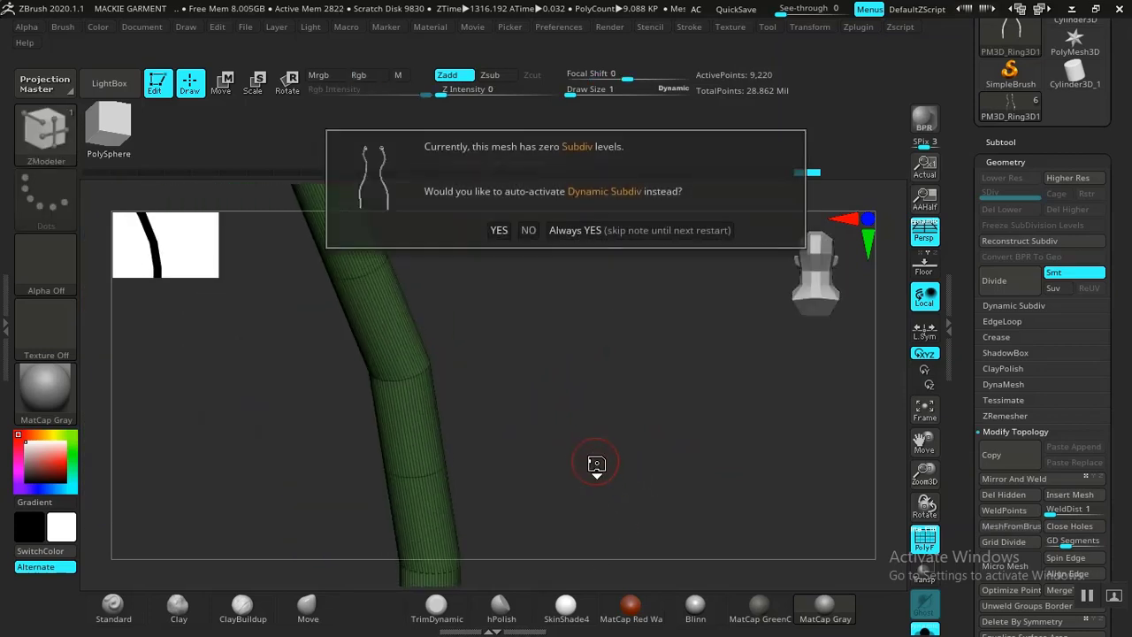
click(593, 459)
drag(596, 454, 573, 465)
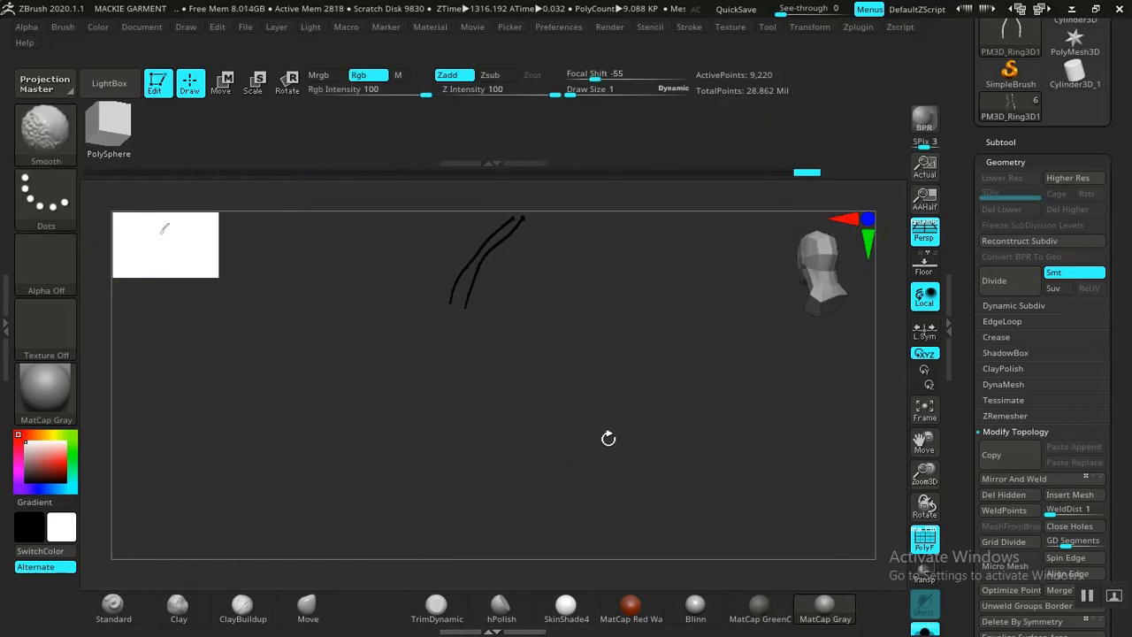
Display the polyframe on both drawstrings and switch to the Standard brush.
drag(616, 432, 806, 353)
drag(649, 405, 589, 429)
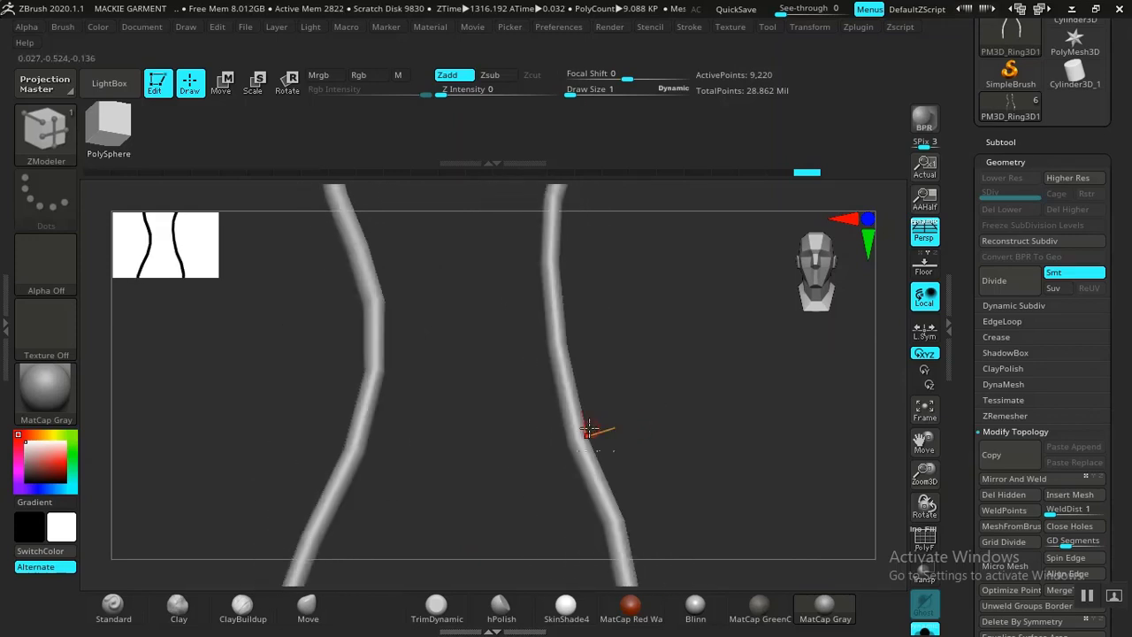
key(shift+f)
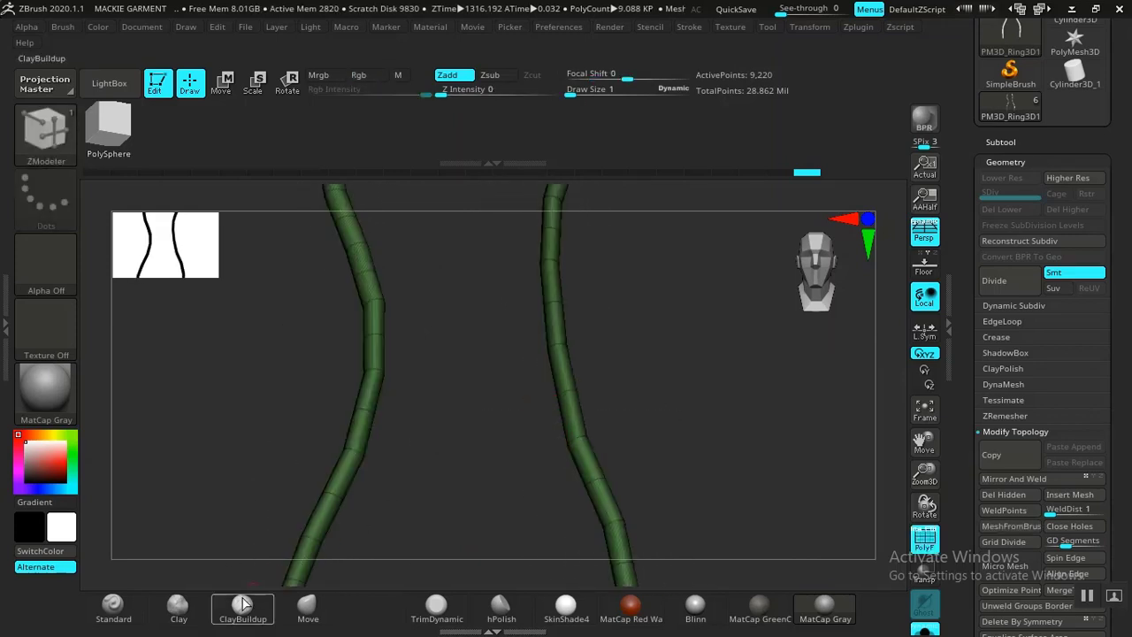
click(113, 608)
Give each connected part of the drawstring mesh its own polygroup with Auto Groups.
drag(652, 386, 615, 412)
drag(659, 381, 645, 226)
drag(624, 277, 541, 382)
key(ctrl+shift)
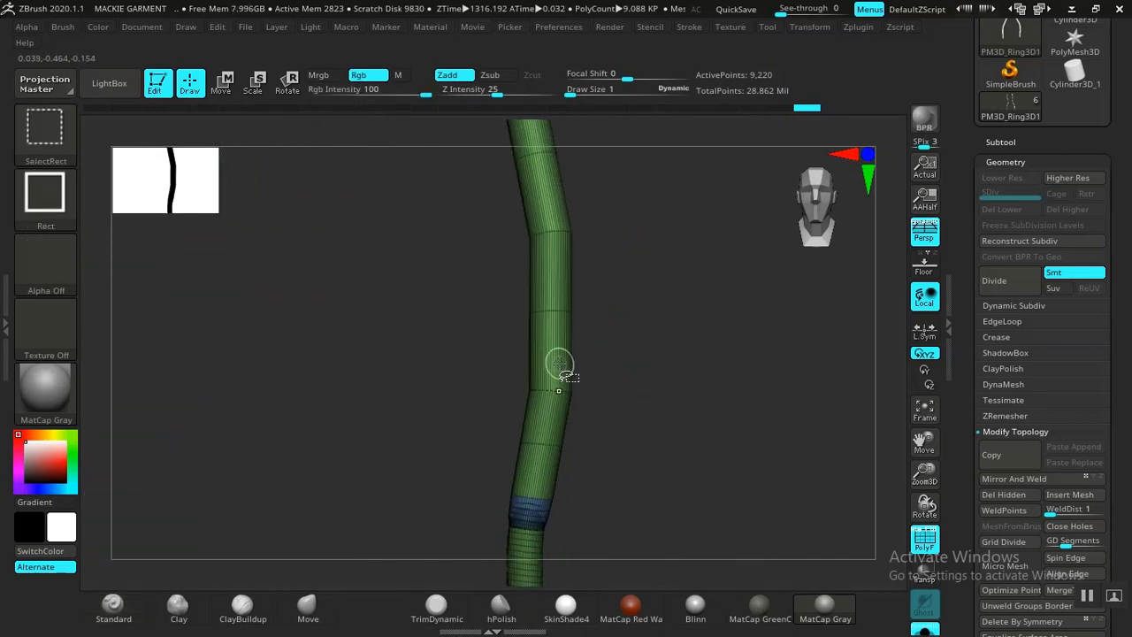
scroll(1001, 335, down, 10)
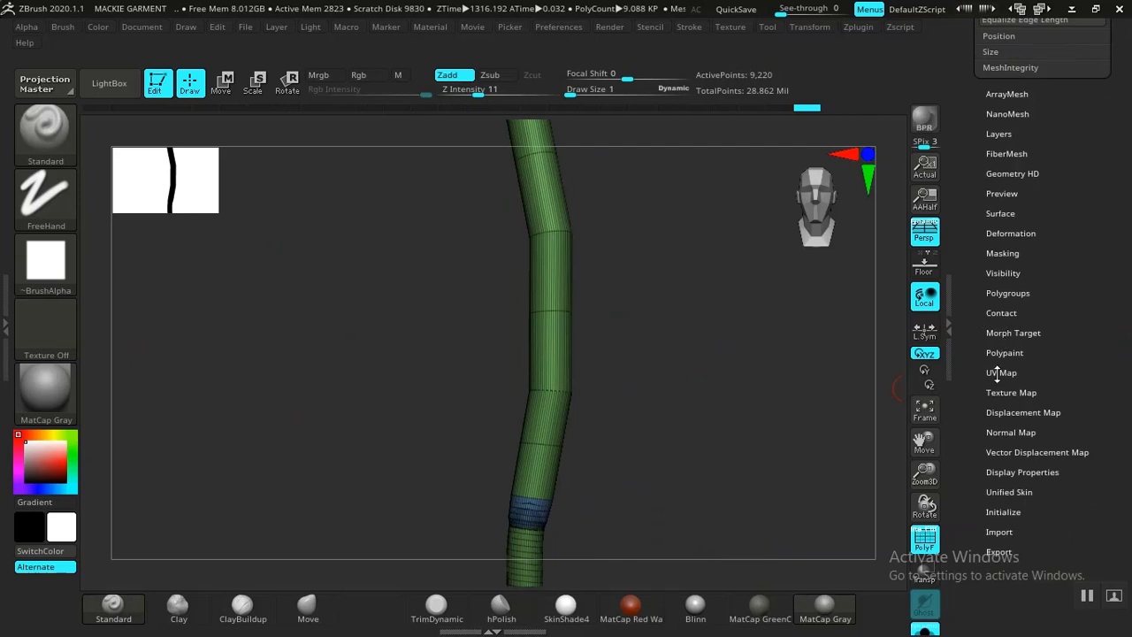
click(1003, 294)
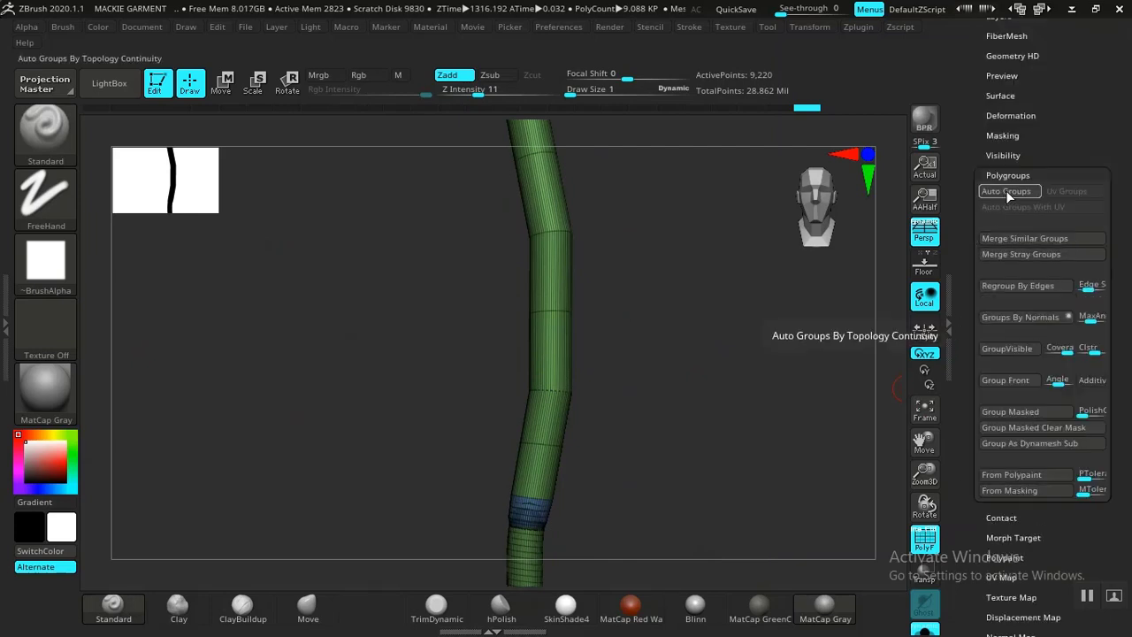
key(ctrl)
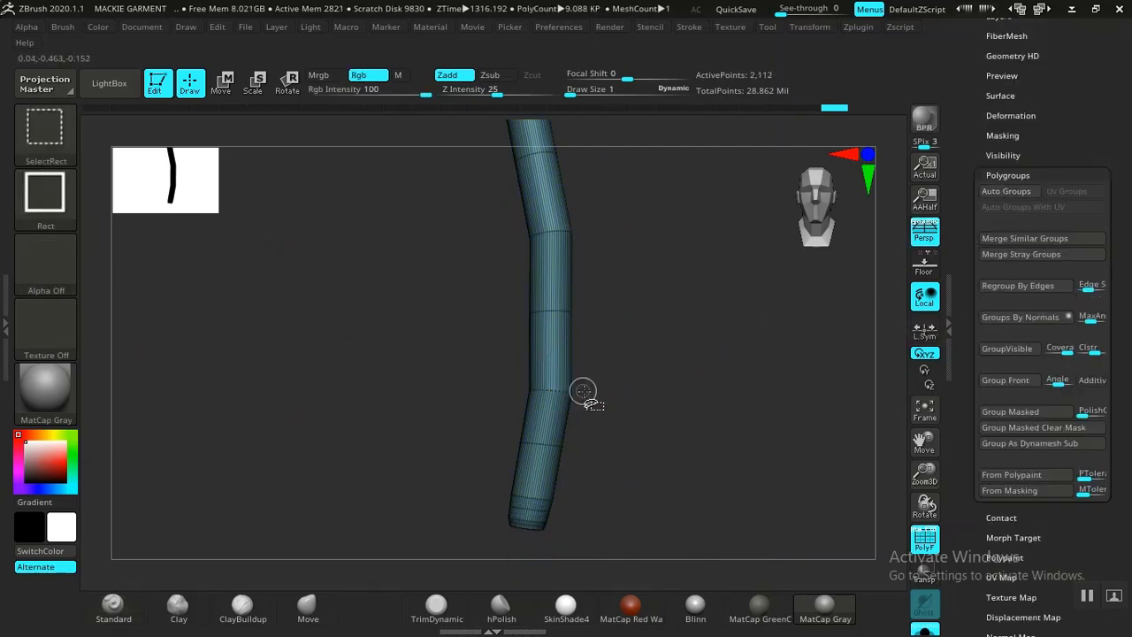
Isolate the two long cord polygroups, hiding the rings and end pieces, and turn off the polyframe.
alt+drag(663, 435, 642, 398)
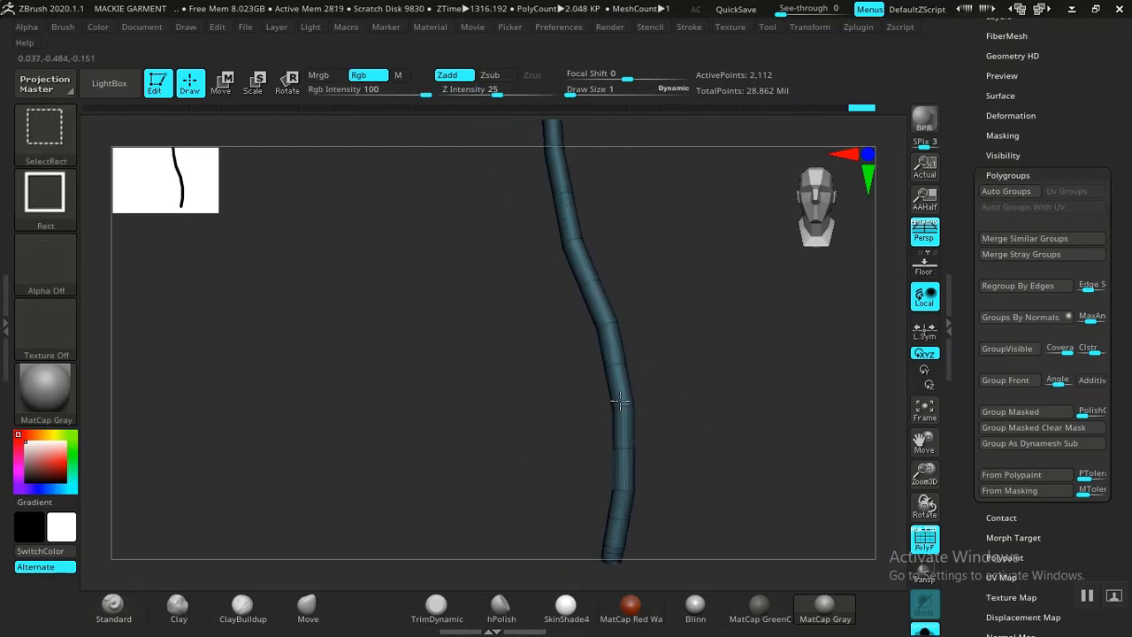
ctrl+shift+click(619, 398)
ctrl+shift+click(282, 402)
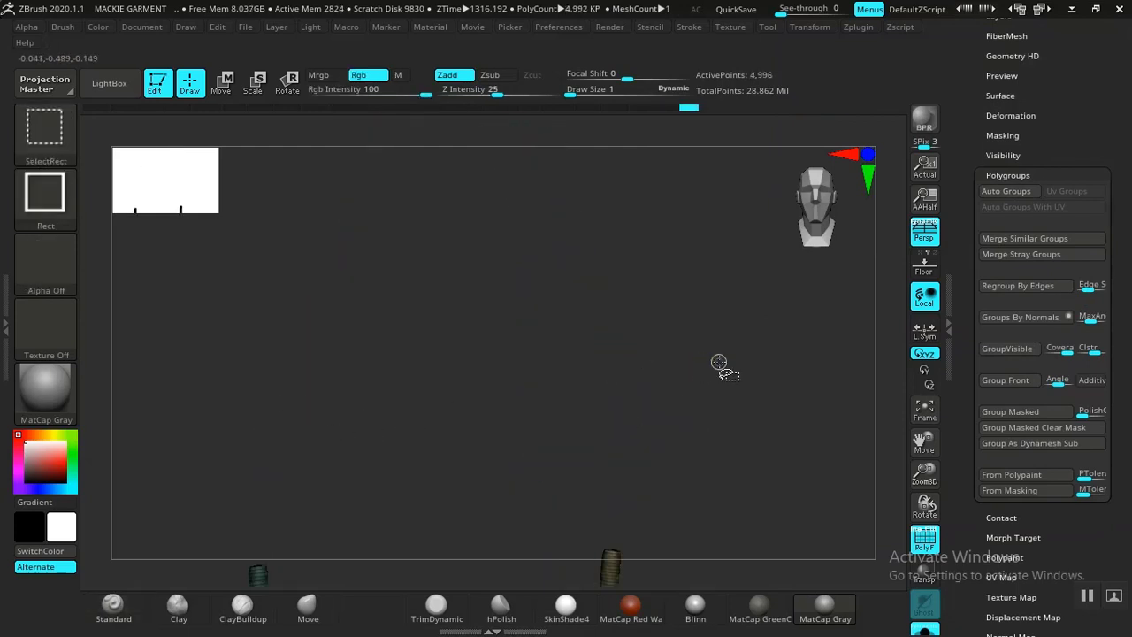
mouse_move(717, 363)
ctrl+shift+mouse_down()
mouse_move(713, 424)
mouse_move(677, 369)
ctrl+shift+mouse_up()
key(shift+f)
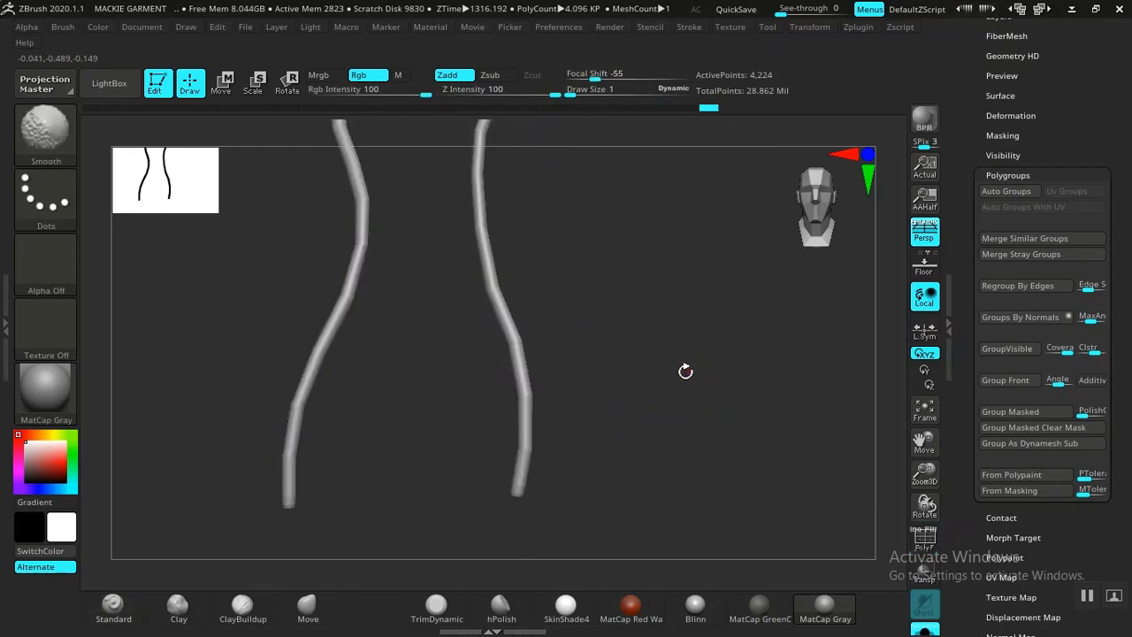
Open the Deformation settings and inspect the isolated cords' segments with the polyframe displayed.
drag(971, 187, 976, 282)
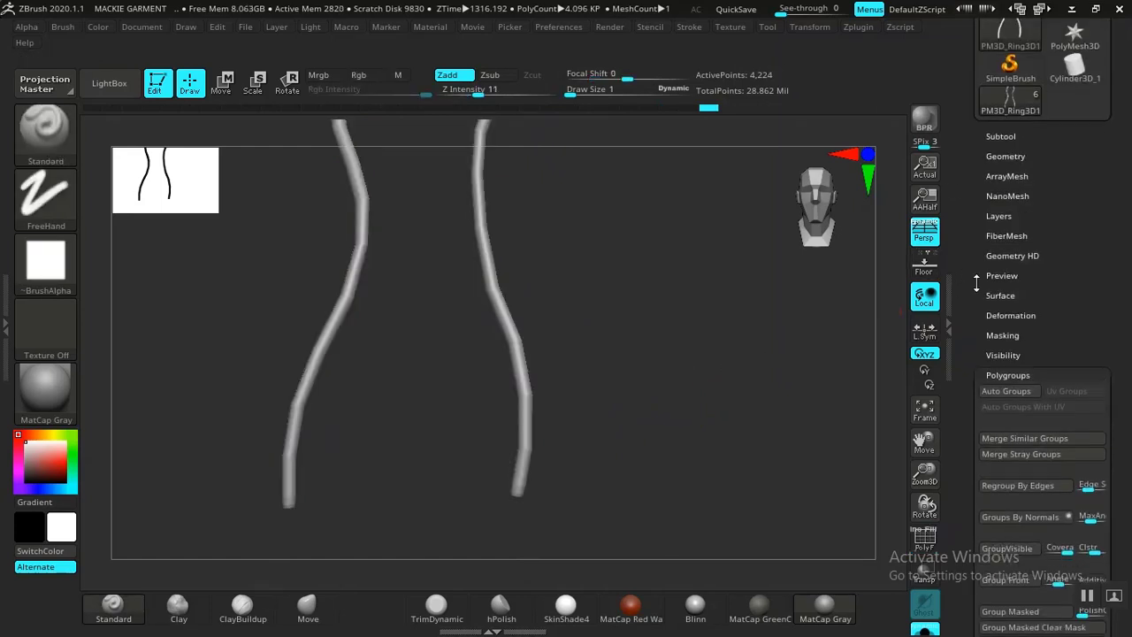
click(1010, 315)
drag(717, 344, 705, 481)
drag(652, 348, 770, 520)
key(shift+f)
alt+drag(602, 331, 506, 353)
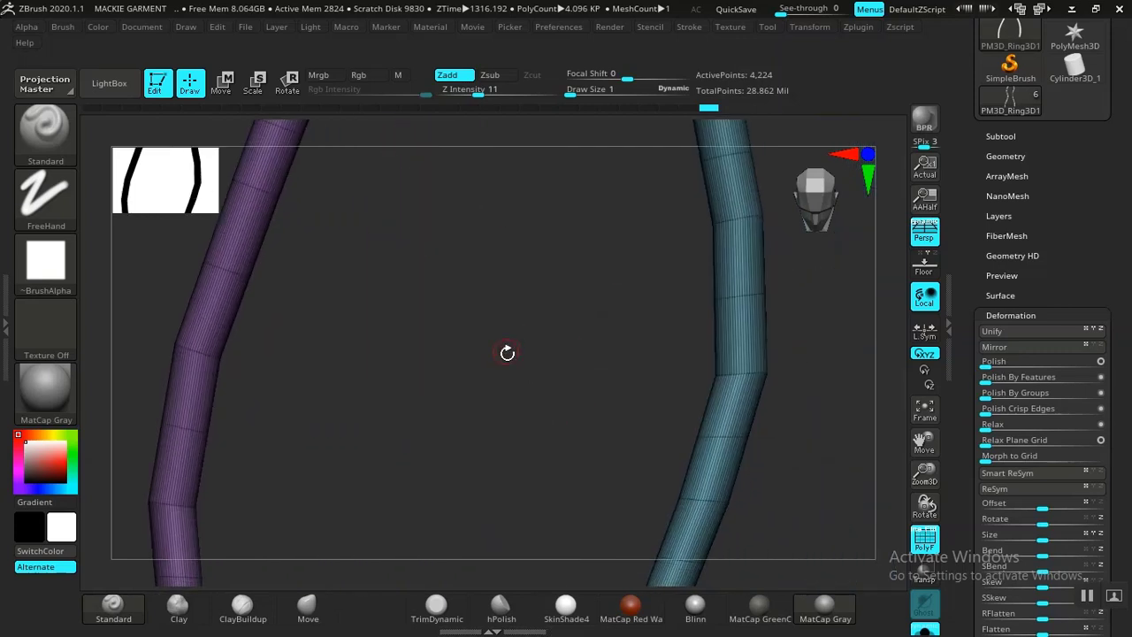
drag(566, 420, 457, 321)
Turn off the polyframe and mask the upper and lower ends of both cords.
key(shift+f)
ctrl+drag(346, 256, 470, 324)
ctrl+drag(589, 258, 688, 327)
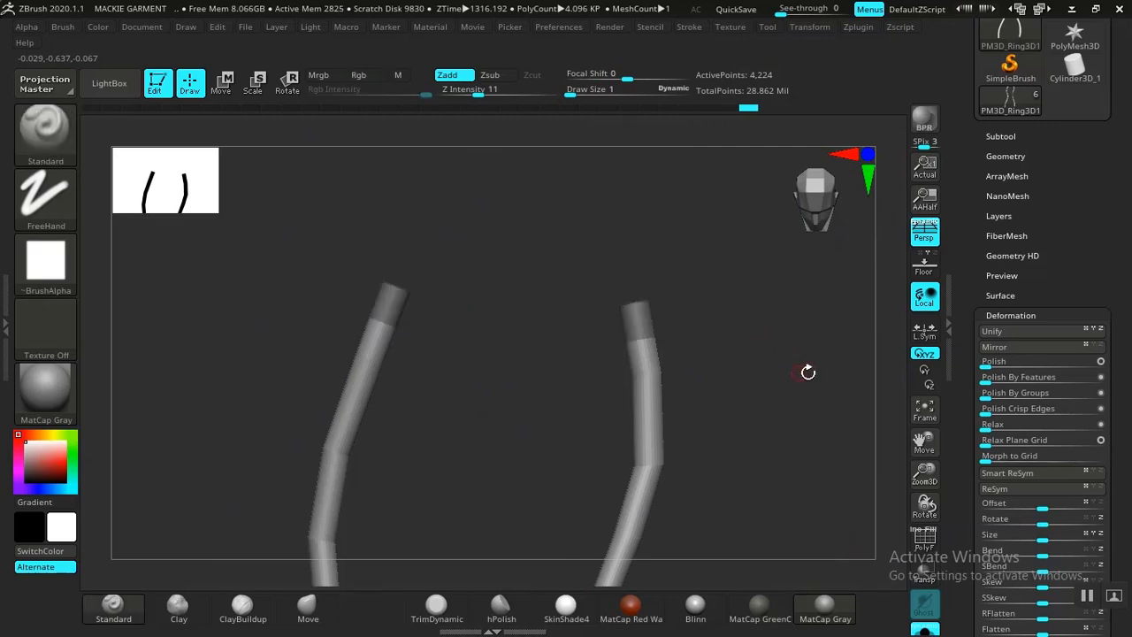
drag(844, 413, 603, 381)
ctrl+drag(512, 442, 383, 374)
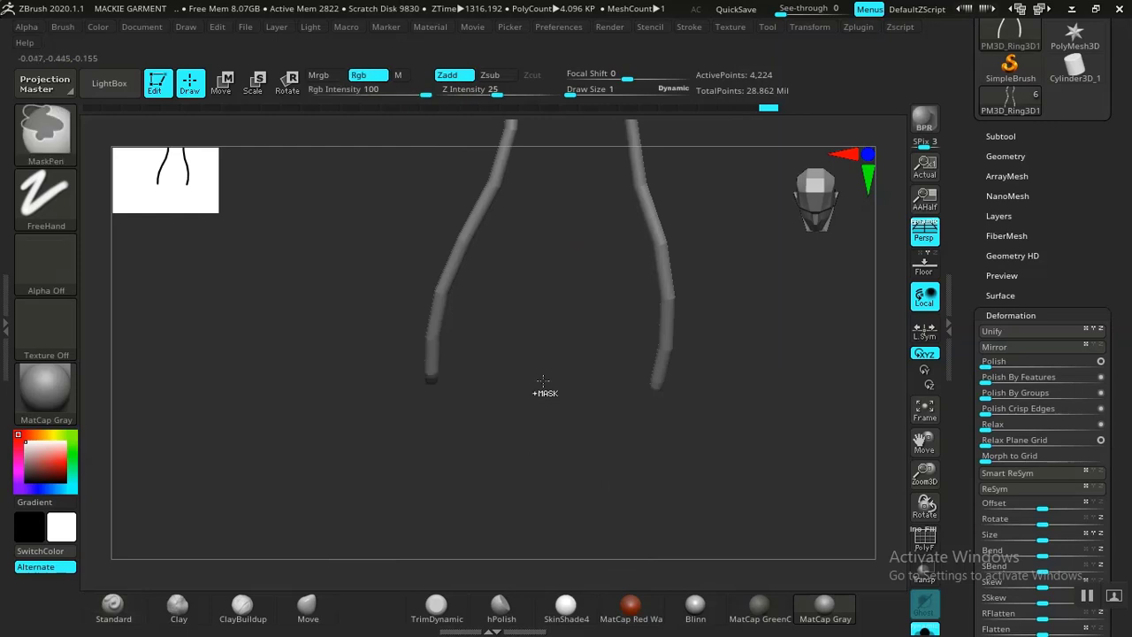
ctrl+drag(721, 435, 580, 371)
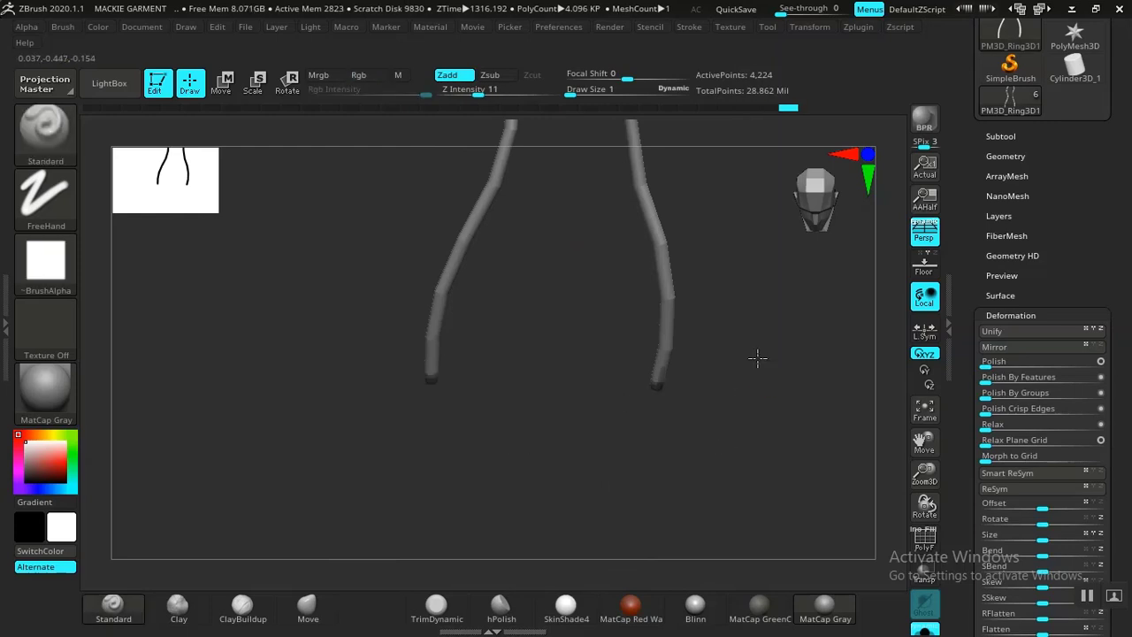
mouse_move(757, 356)
mouse_down()
mouse_move(796, 498)
mouse_move(607, 421)
mouse_move(684, 465)
mouse_up()
key(ctrl)
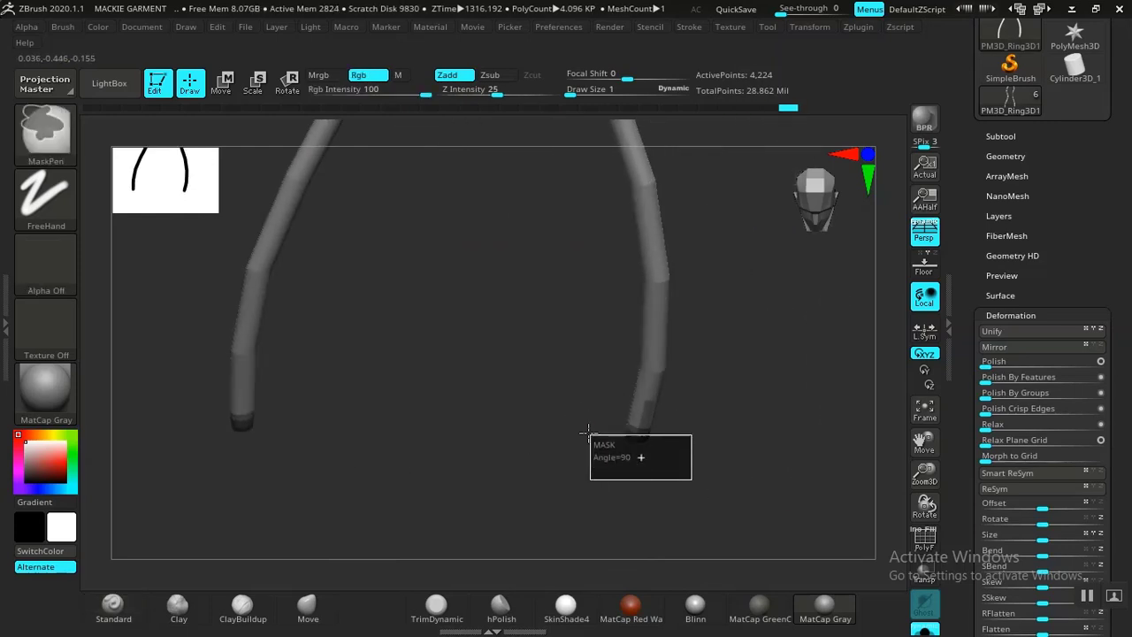
Smooth the bends of the end-masked cords with Polish By Features in place of an attempted and undone Polish.
click(988, 363)
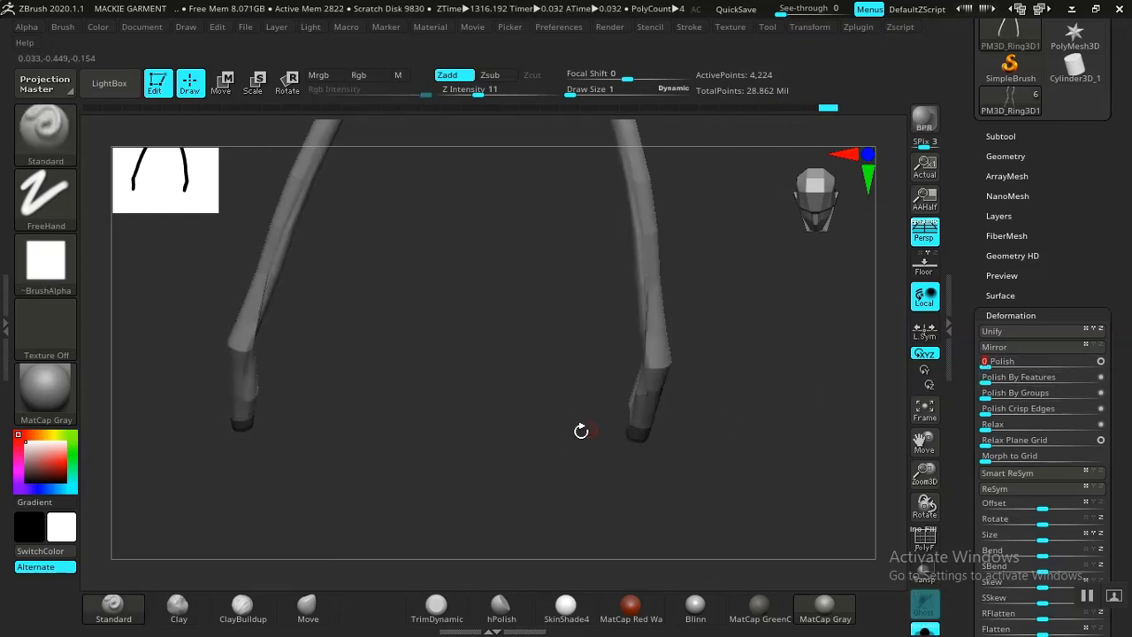
drag(581, 430, 492, 430)
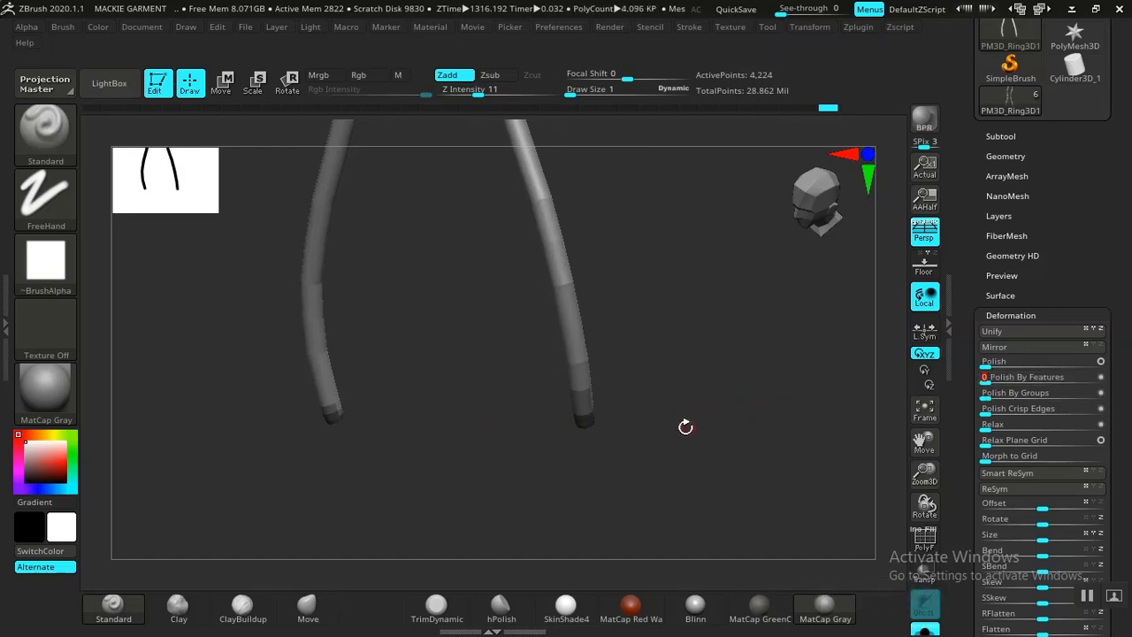
alt+drag(664, 426, 693, 486)
click(992, 380)
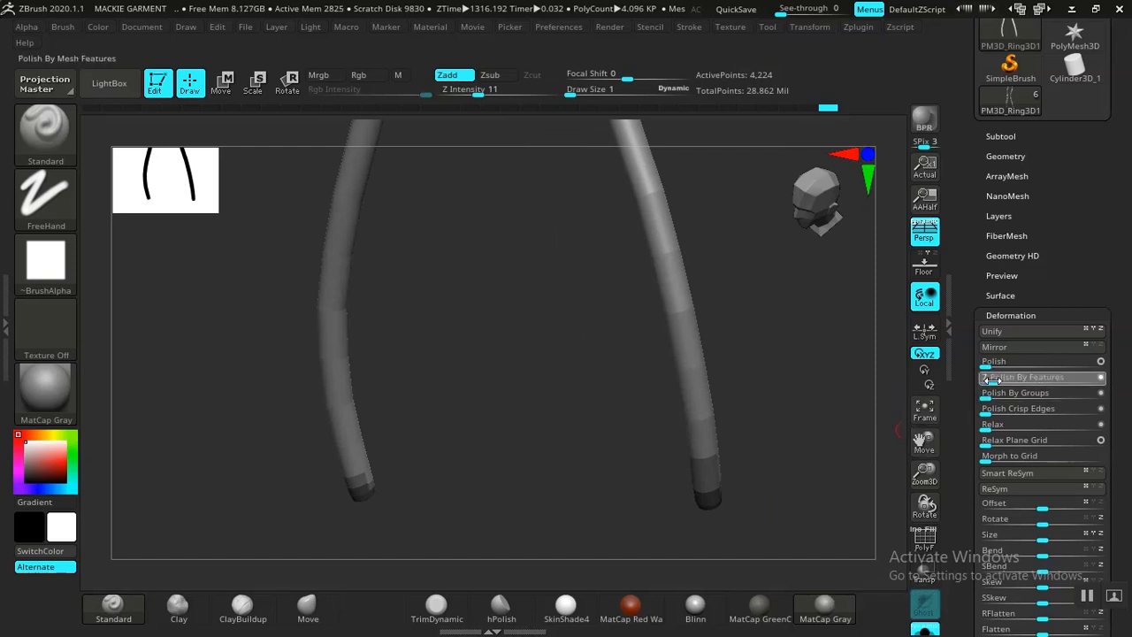
drag(992, 378, 952, 388)
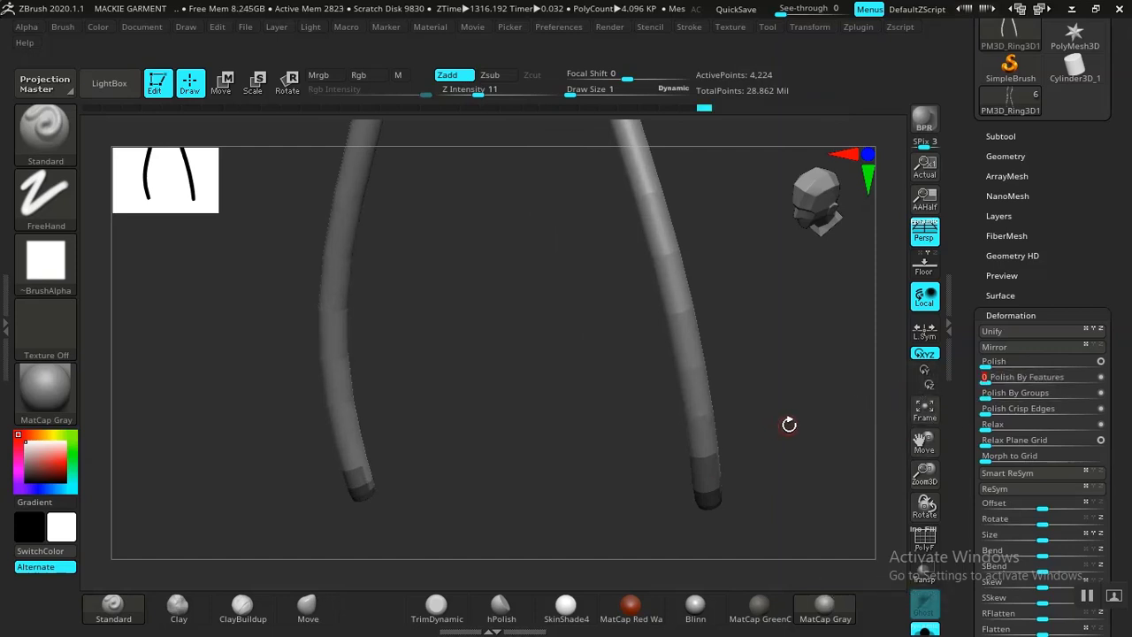
Show the hidden rings and end pieces again and check the full drawstrings with and without the polyframe.
drag(707, 380, 724, 263)
key(shift+f)
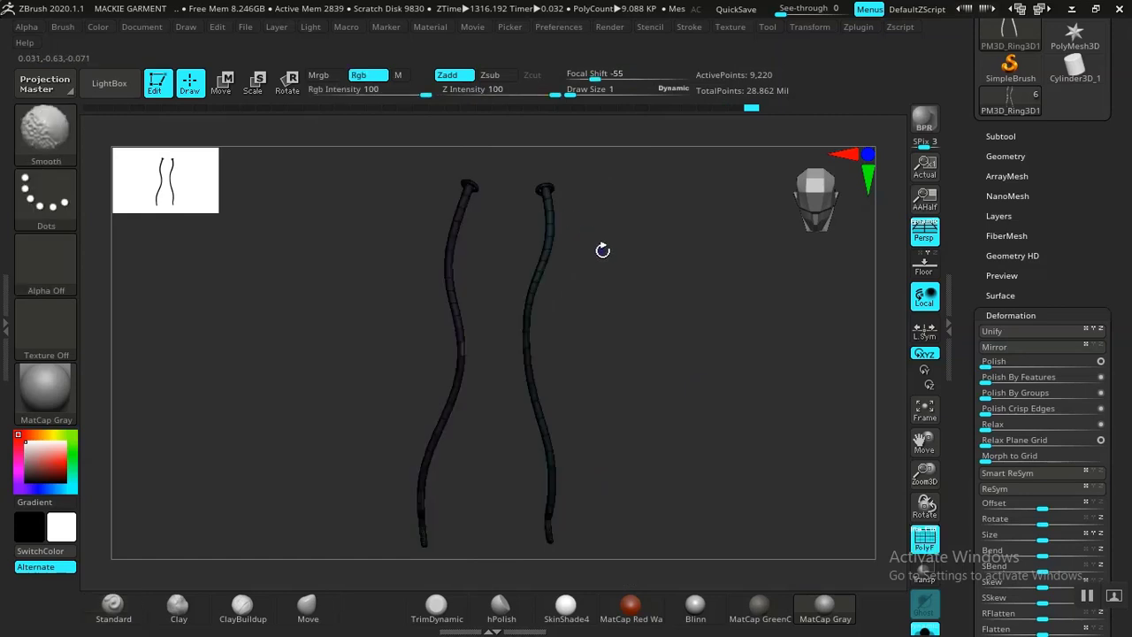
key(shift+f)
key(shift+f)
key(shift+f)
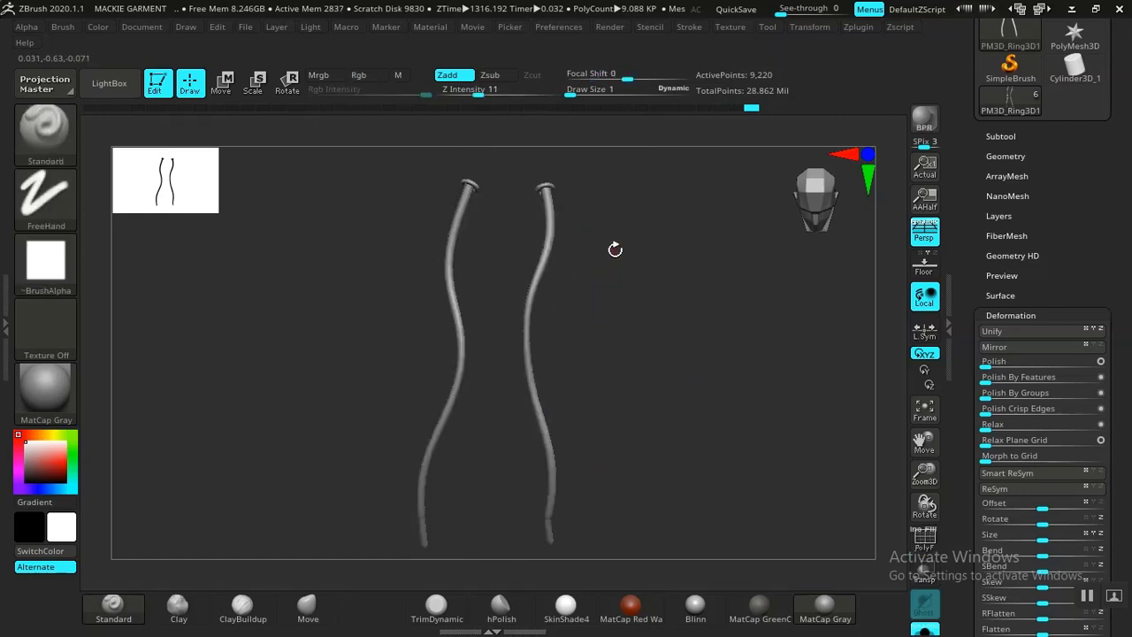
Unwrap the drawstring subtool's UVs by polygroups with UV Master.
click(856, 27)
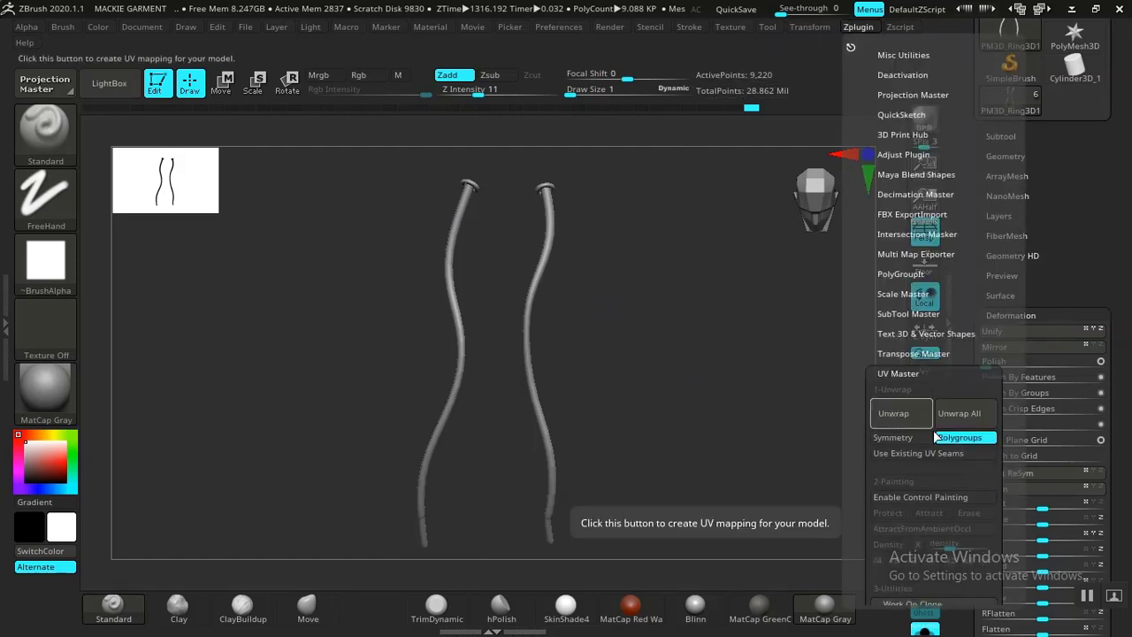
click(904, 412)
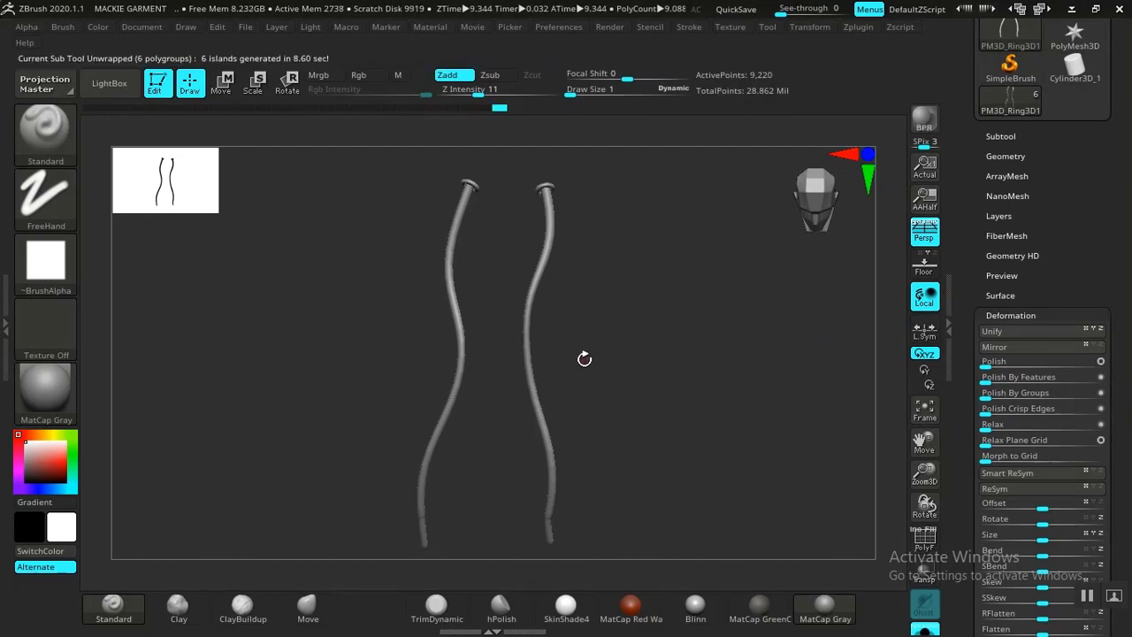
drag(610, 397, 712, 364)
Leave Solo mode and make the ZHOODIE subtool visible together with the shirt and drawstrings.
click(1001, 137)
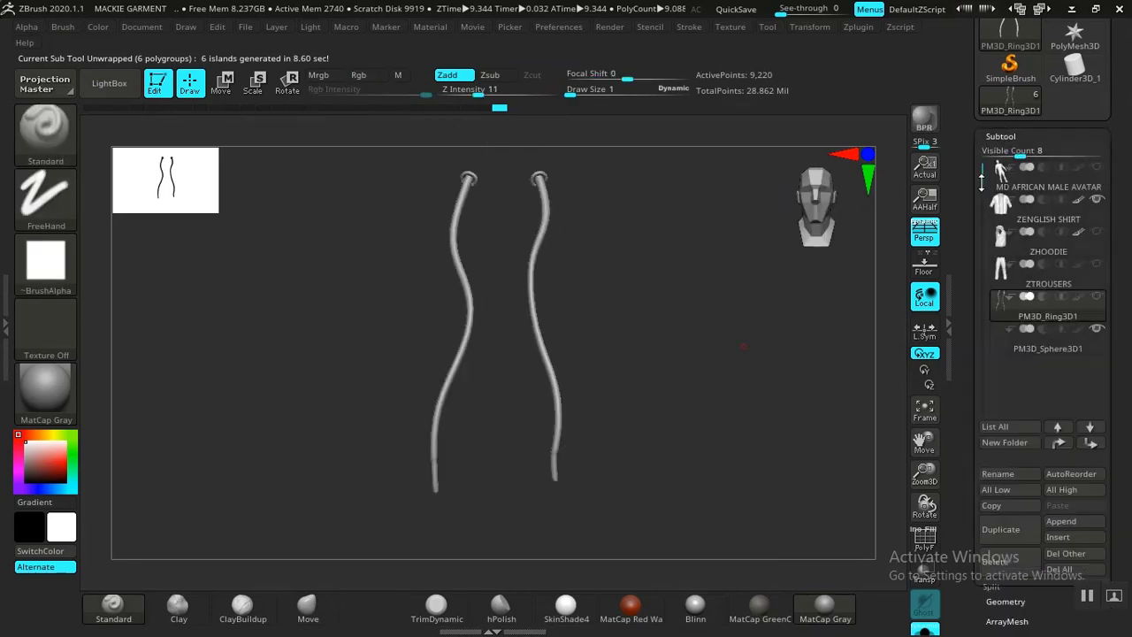
click(923, 629)
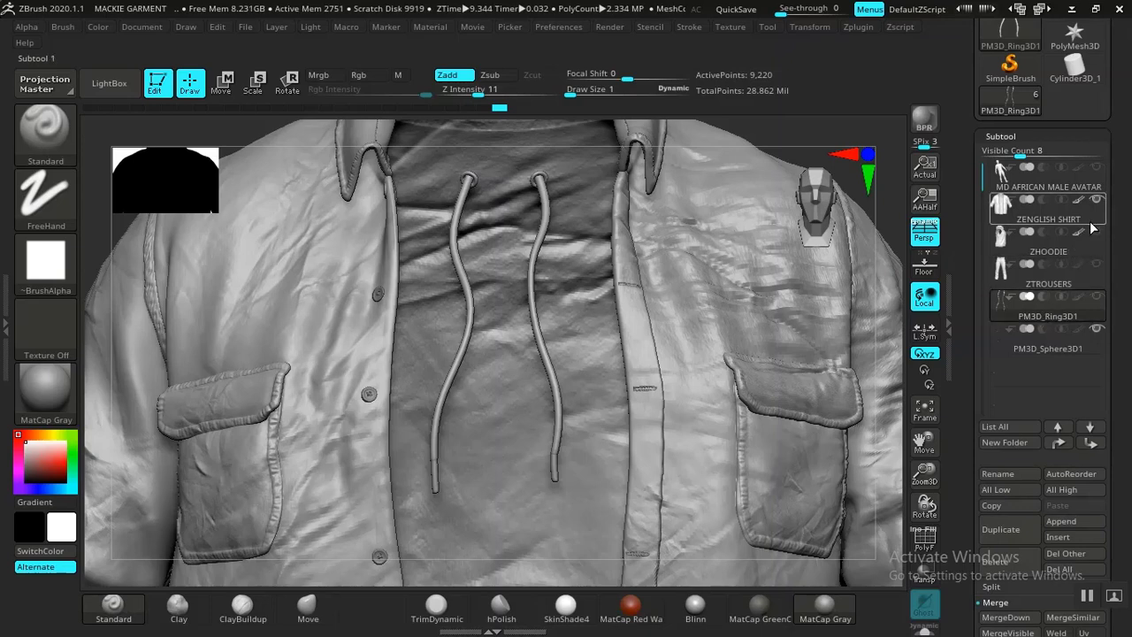
mouse_move(1099, 238)
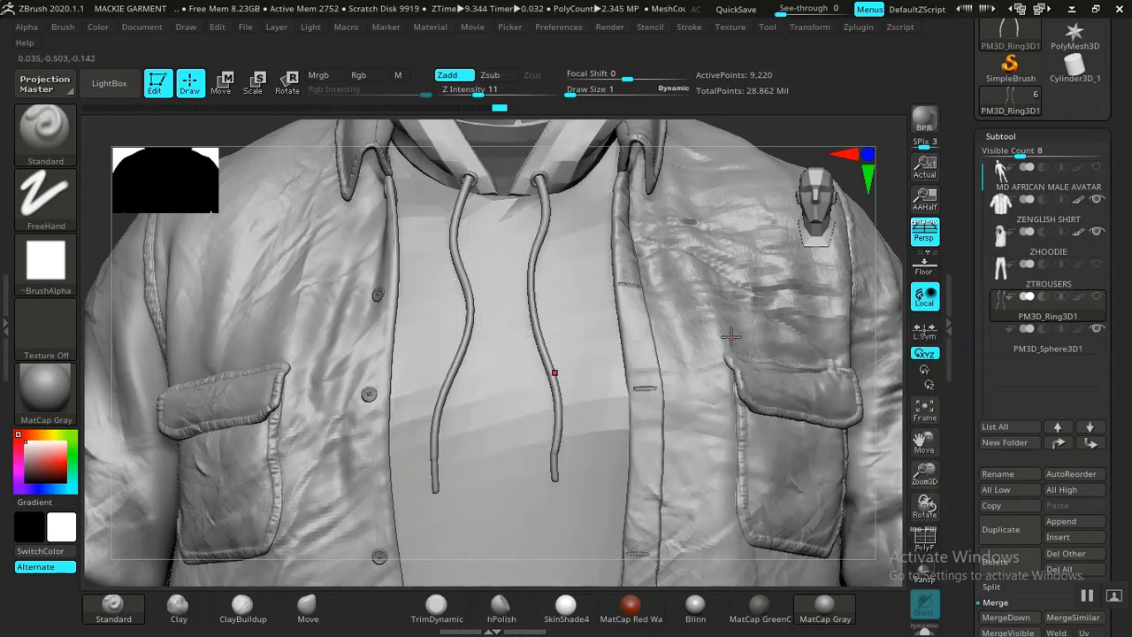
key(f)
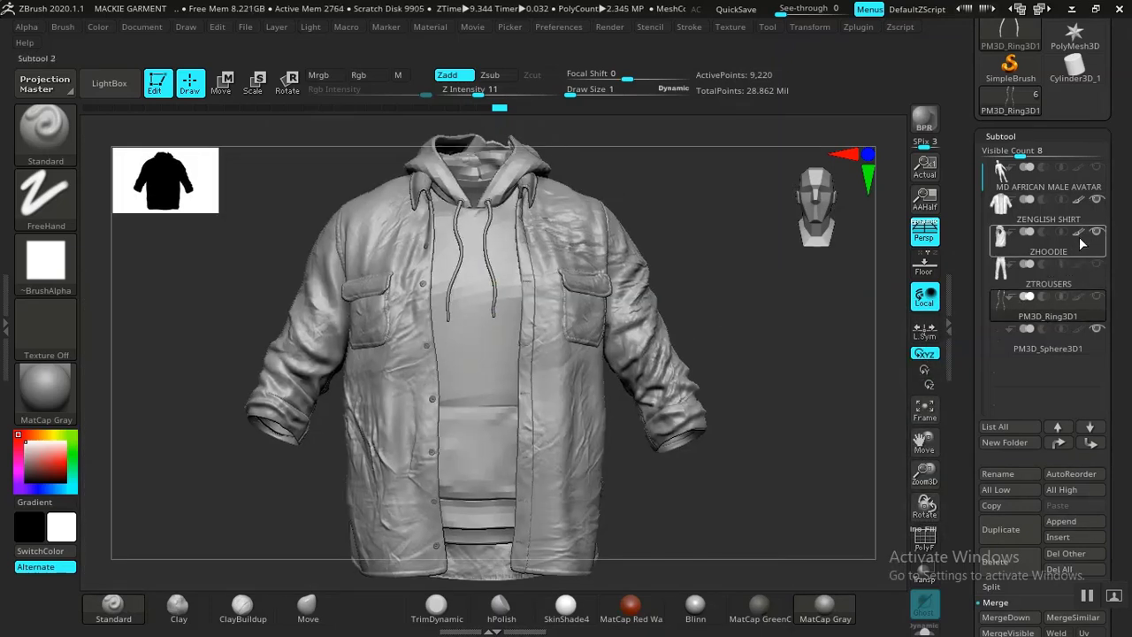
Make the MD AFRICAN MALE AVATAR and ZTROUSERS subtools visible to view the complete outfit.
click(1095, 168)
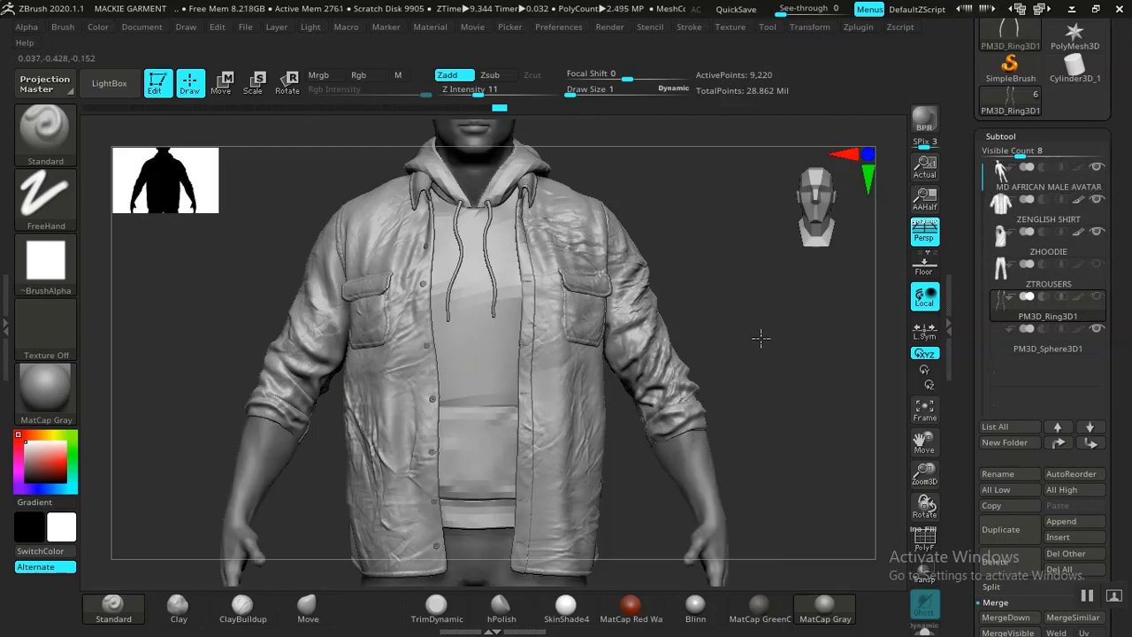
alt+drag(748, 328, 681, 177)
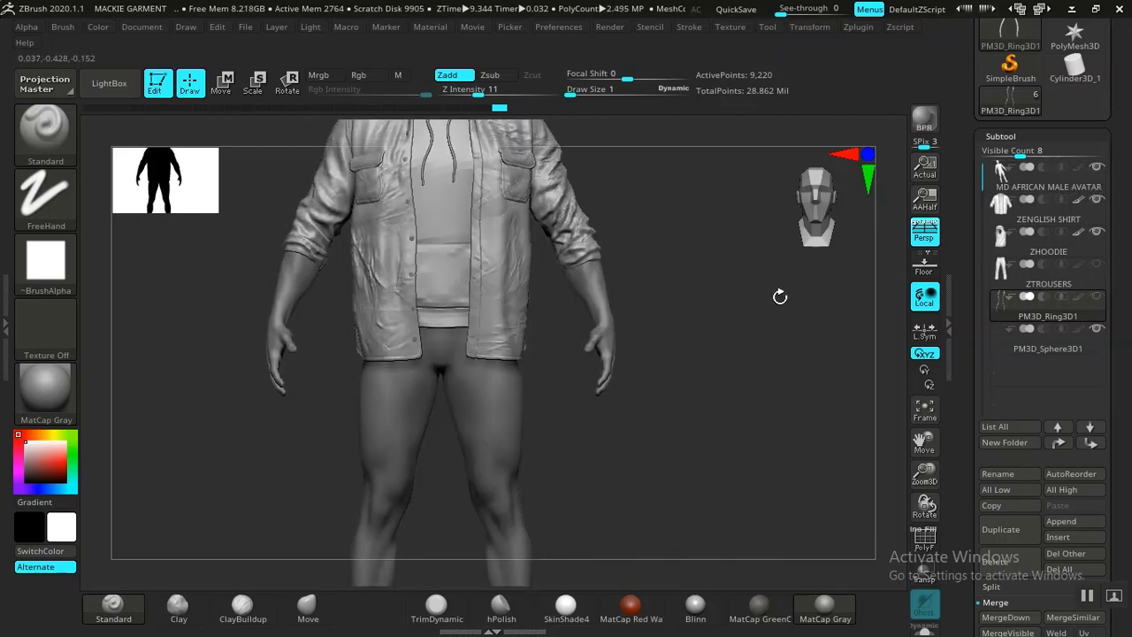
click(1096, 263)
alt+drag(706, 339, 791, 323)
alt+drag(800, 363, 782, 428)
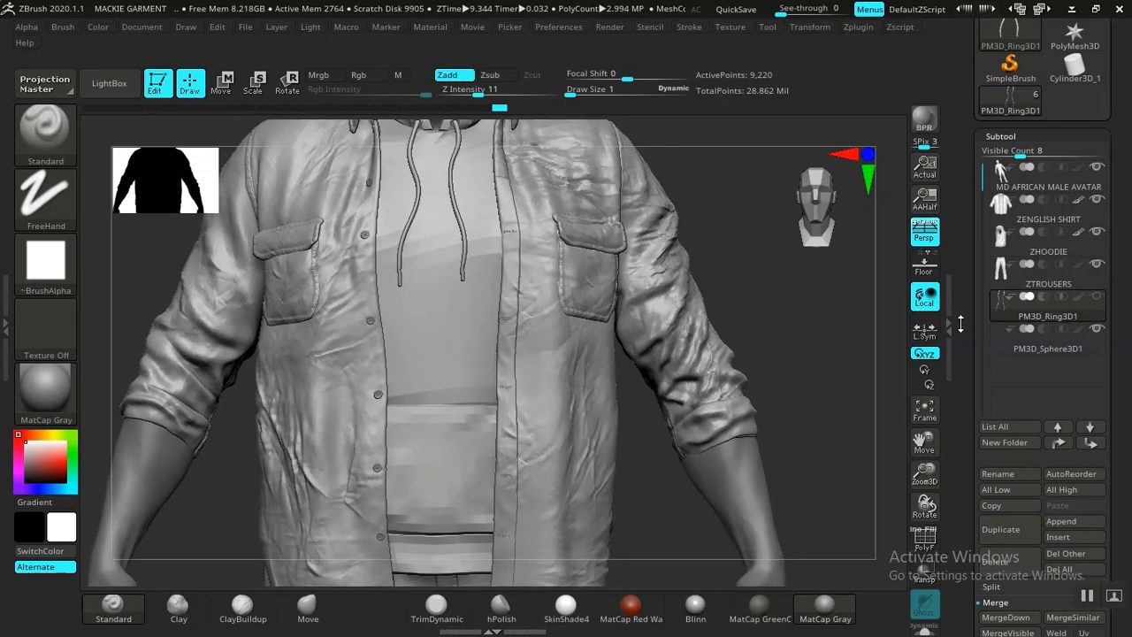
alt+drag(824, 366, 802, 367)
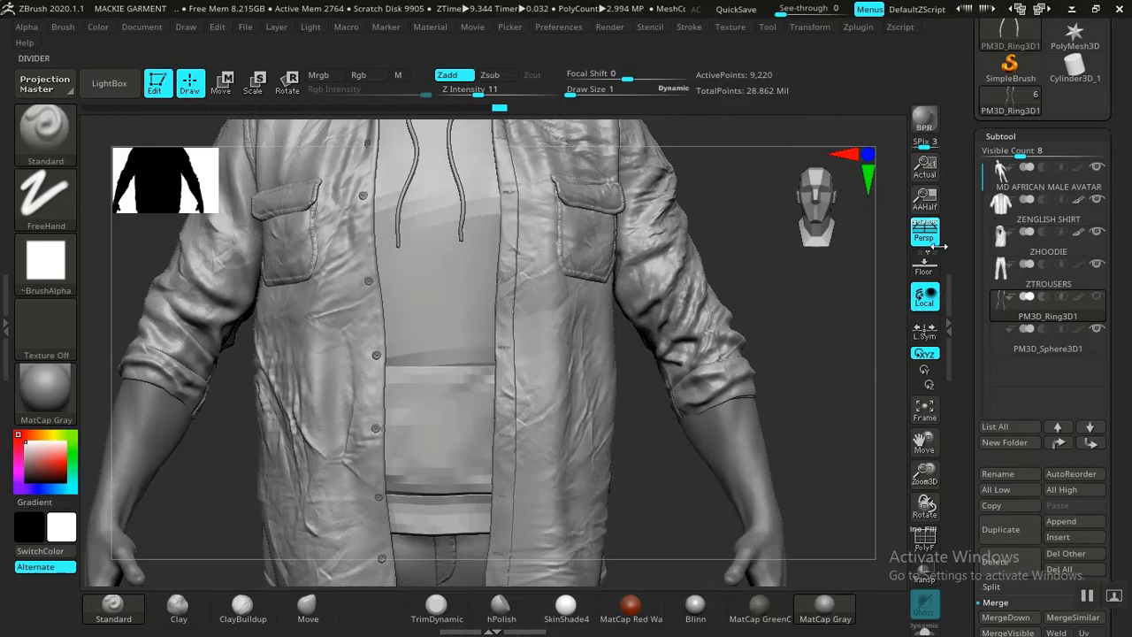
alt+drag(808, 374, 750, 385)
Select the ZENGLISH SHIRT subtool, collapse the subtool list and look into its Layers settings.
click(1040, 233)
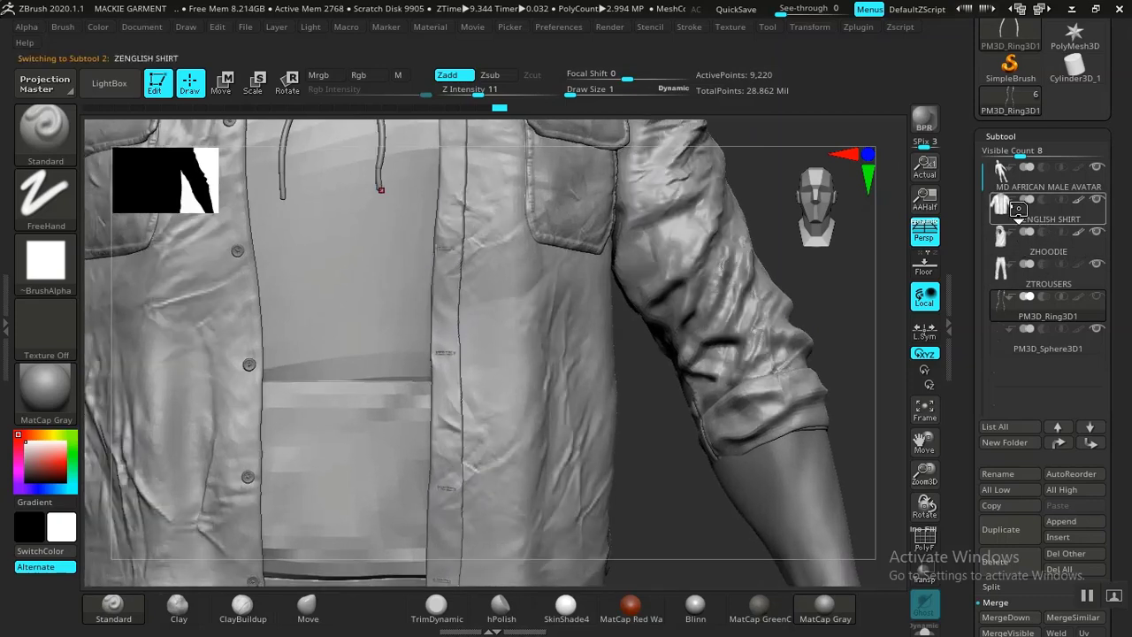
click(1001, 137)
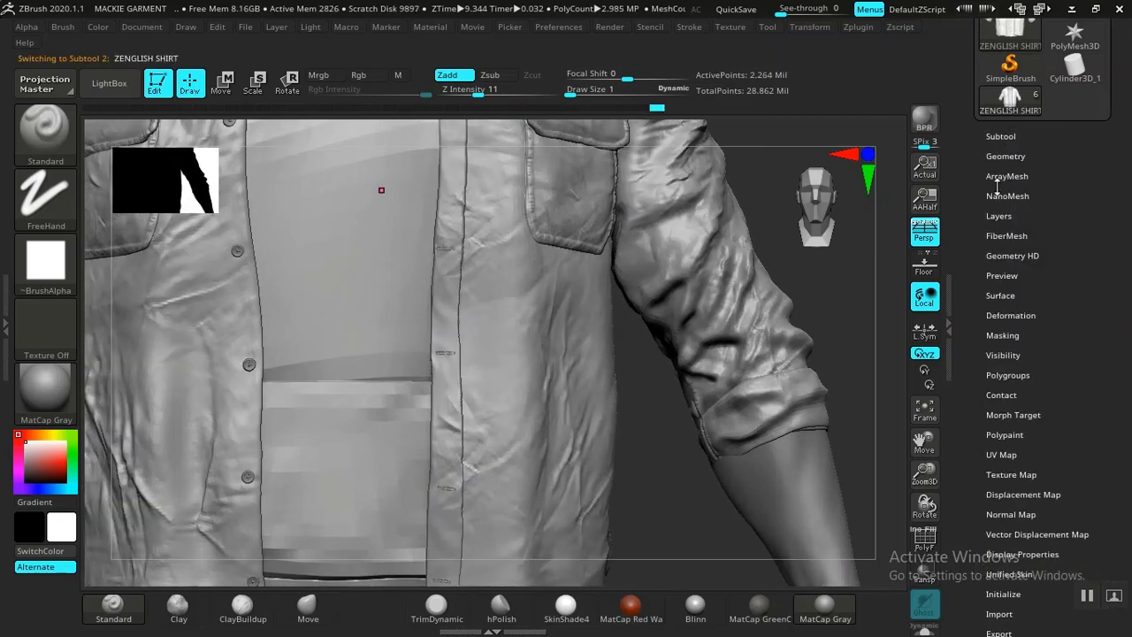
click(999, 214)
click(999, 214)
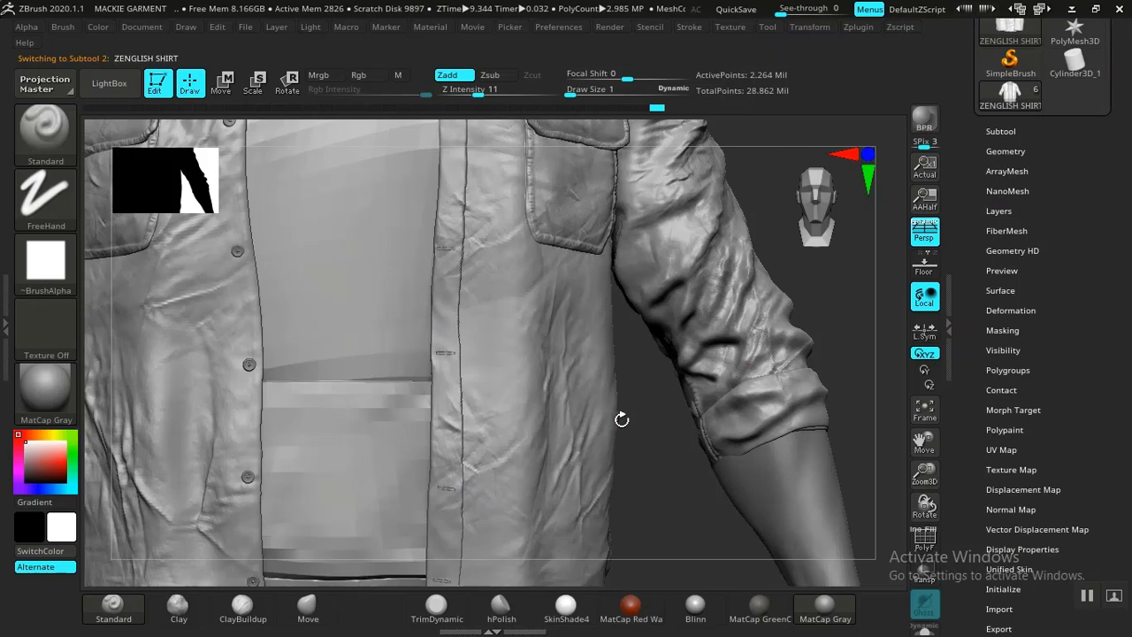
alt+drag(673, 442, 613, 320)
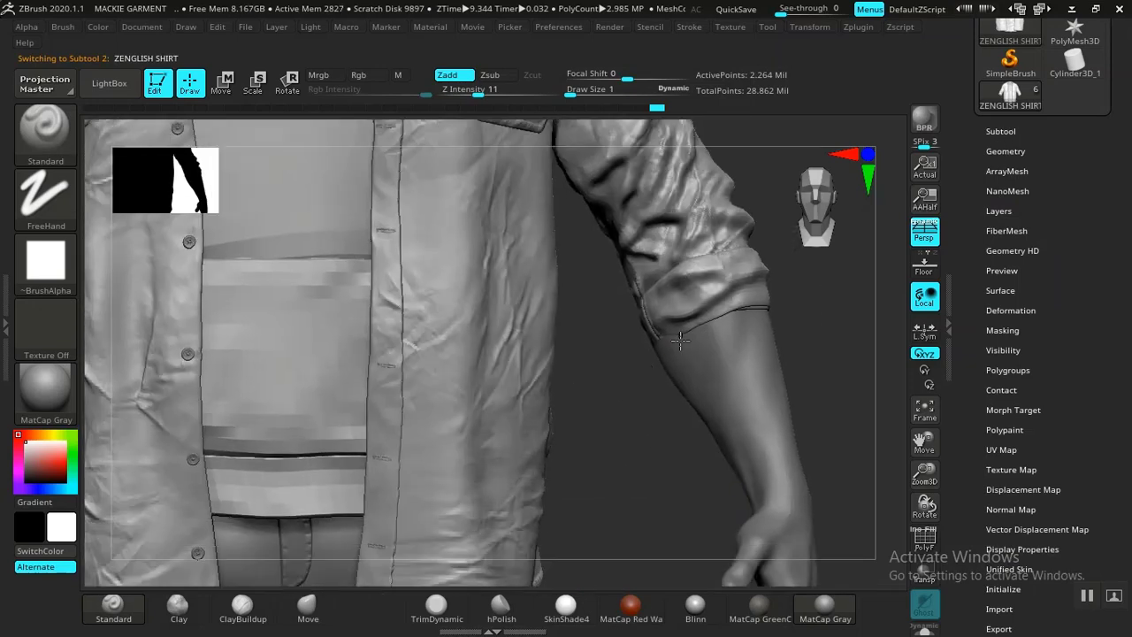
With the Move brush at Draw Size 42, reshape the shirt's rolled cuff around the forearm and check it from below.
click(305, 608)
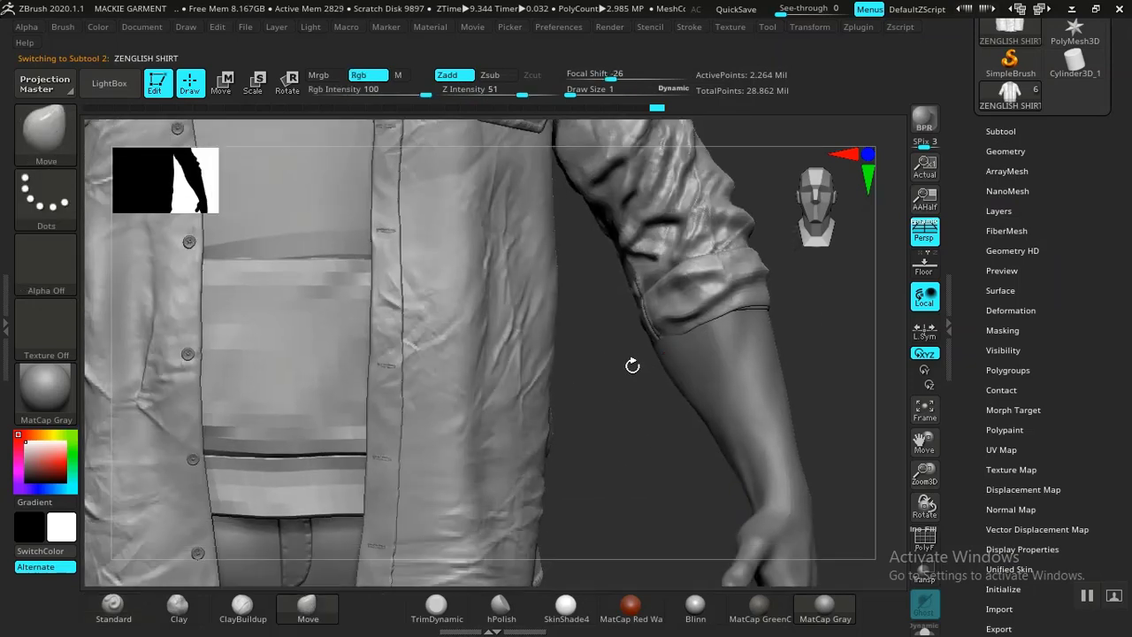
key(bracketright)
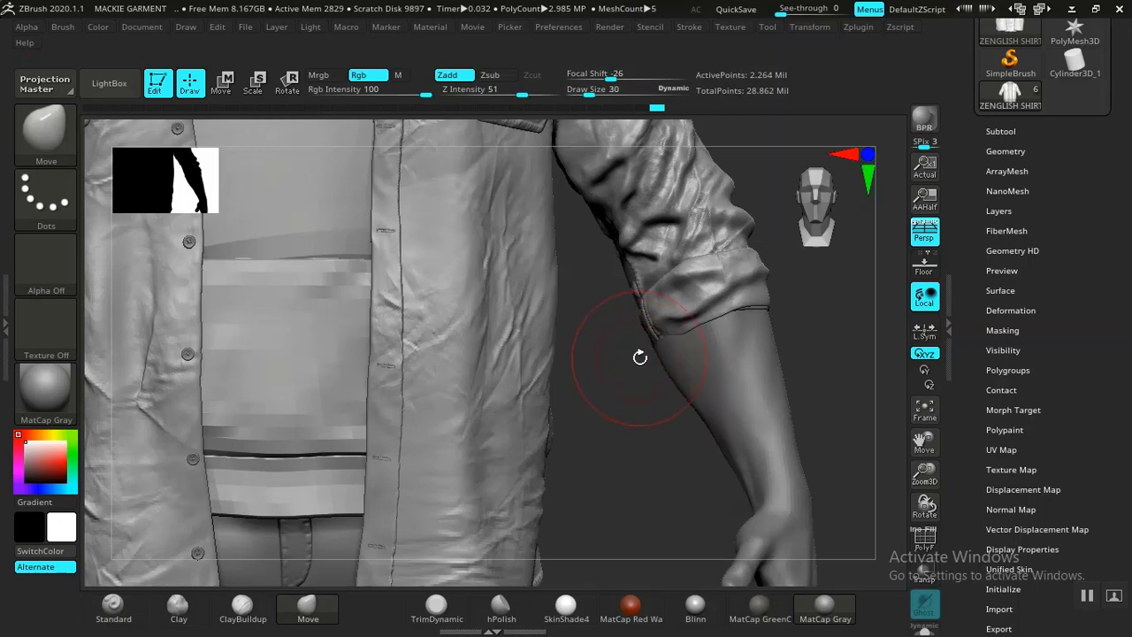
drag(630, 432, 692, 347)
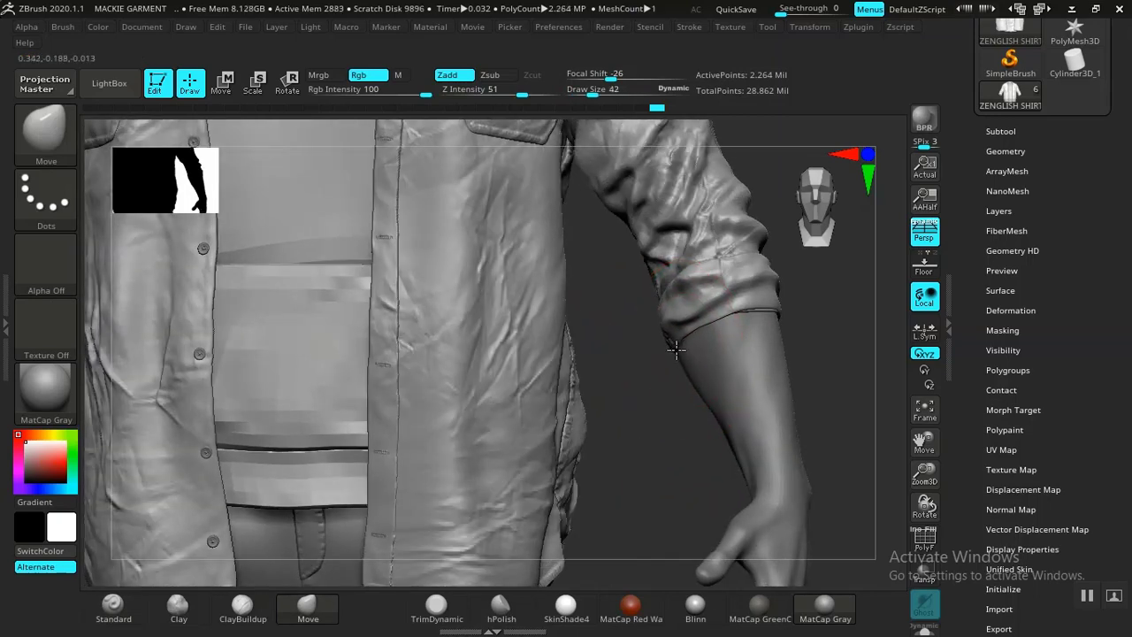
mouse_move(854, 355)
mouse_down()
mouse_move(852, 316)
mouse_move(805, 202)
mouse_move(859, 371)
mouse_move(841, 354)
mouse_move(704, 389)
mouse_up()
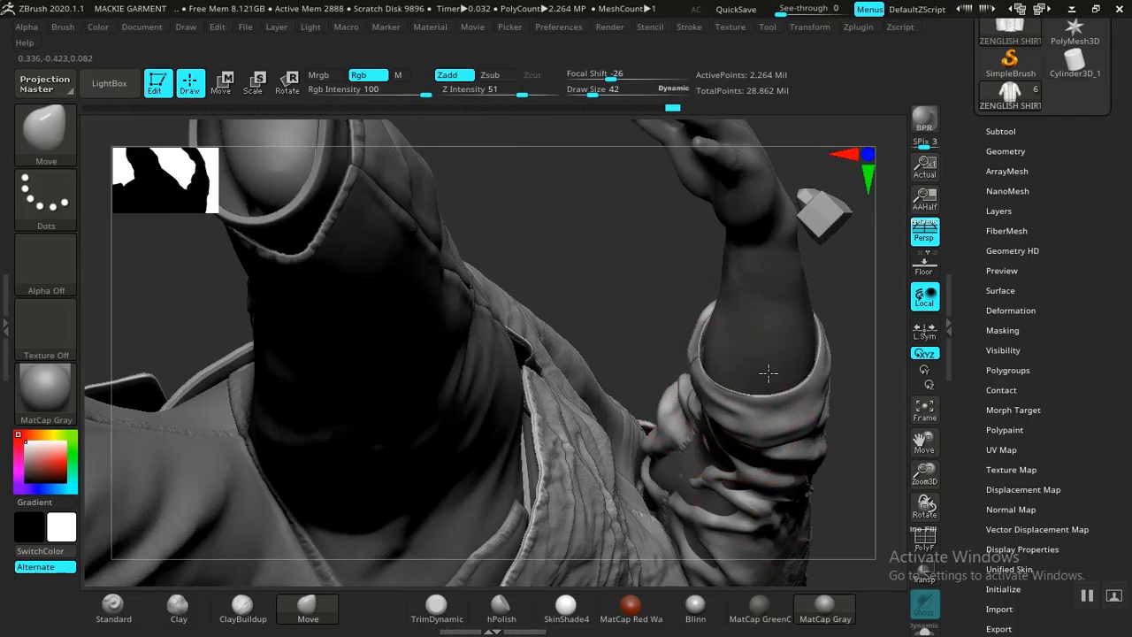
right_drag(767, 372, 674, 389)
mouse_move(743, 416)
right_down()
mouse_move(674, 434)
mouse_move(636, 424)
right_up()
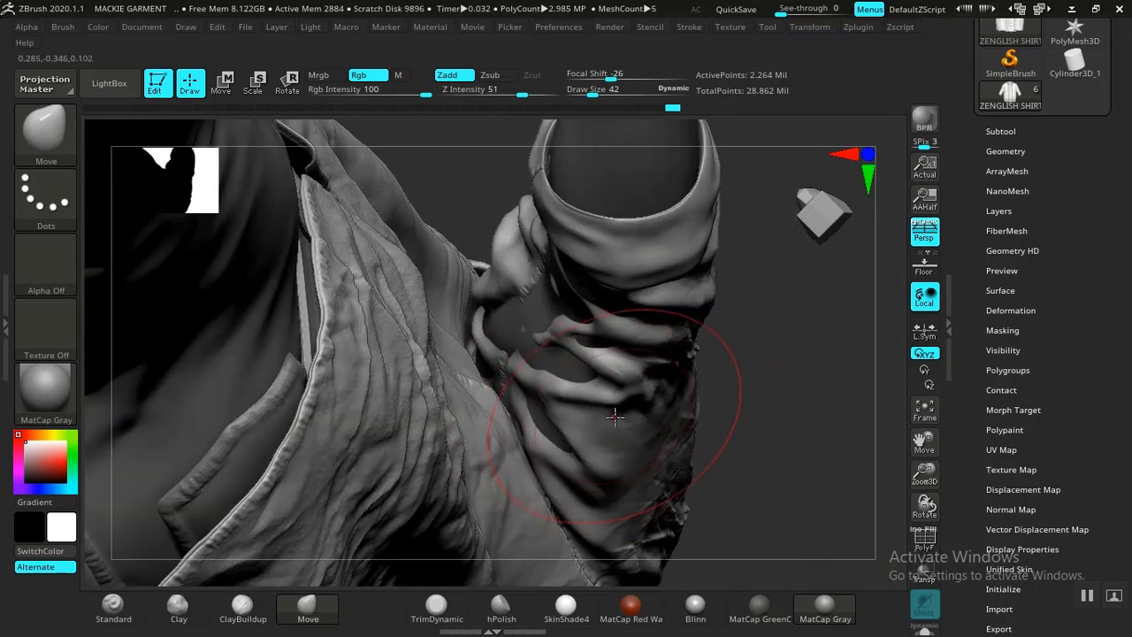
Isolate the sleeve's polygroup and pull its underside folds outward to cover the arm poking through.
key(ctrl)
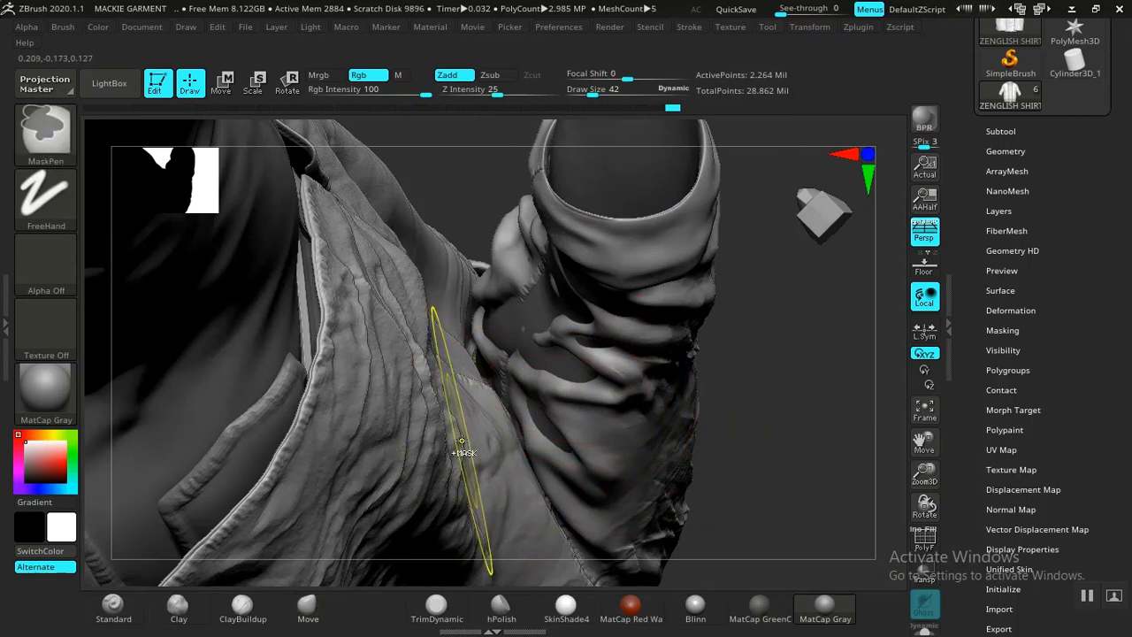
key(ctrl+shift)
ctrl+shift+click(617, 446)
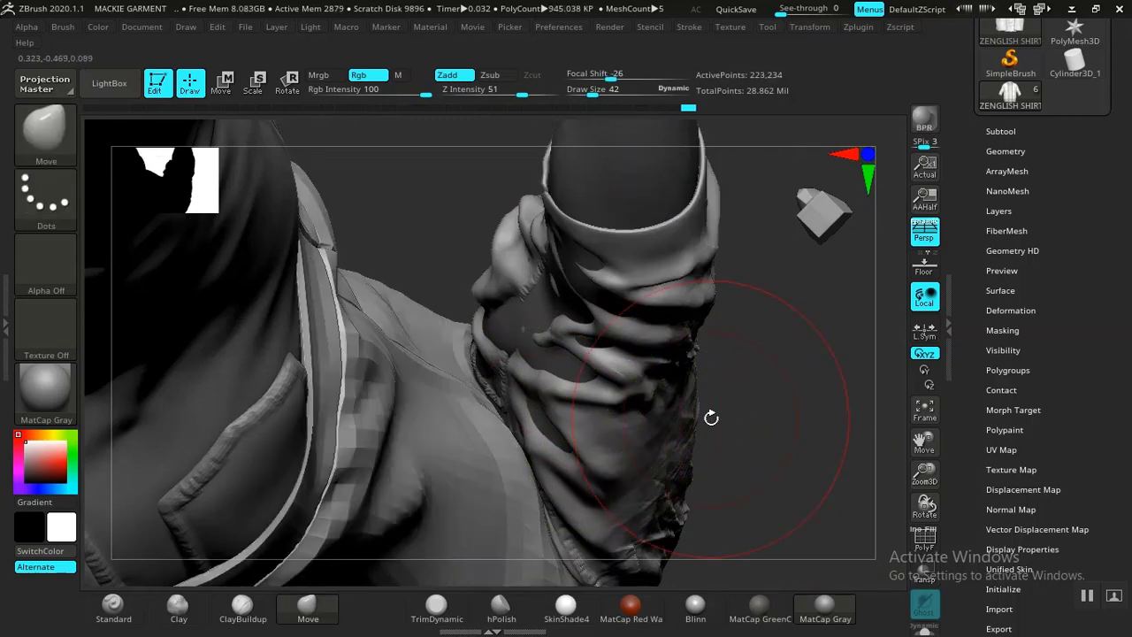
right_drag(793, 432, 531, 341)
drag(517, 297, 558, 292)
right_drag(631, 404, 594, 321)
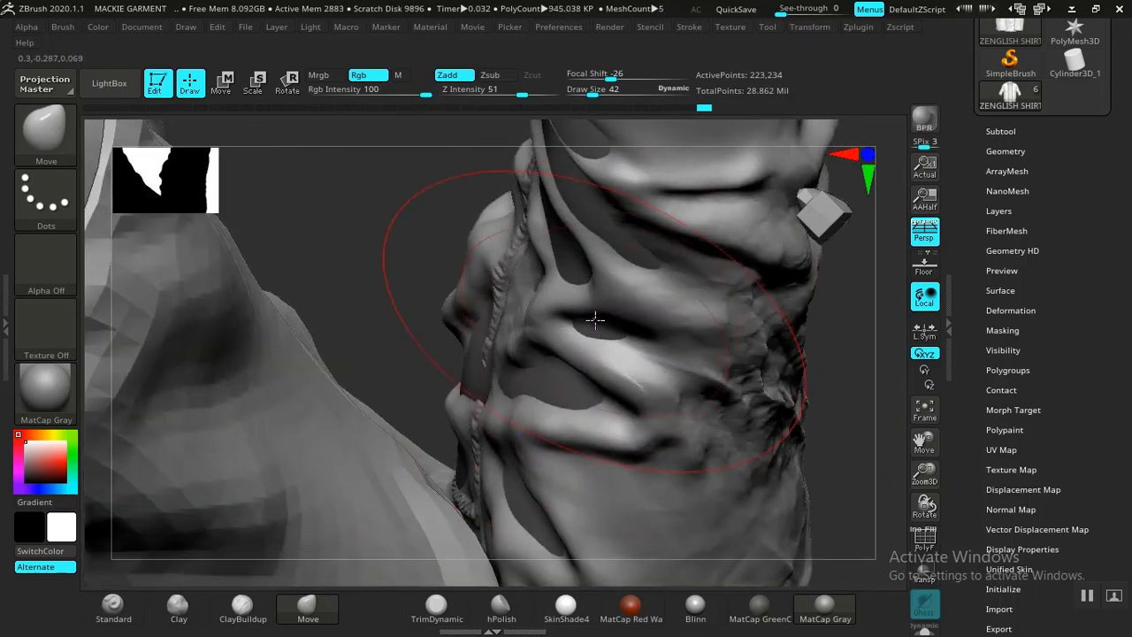
drag(580, 312, 546, 209)
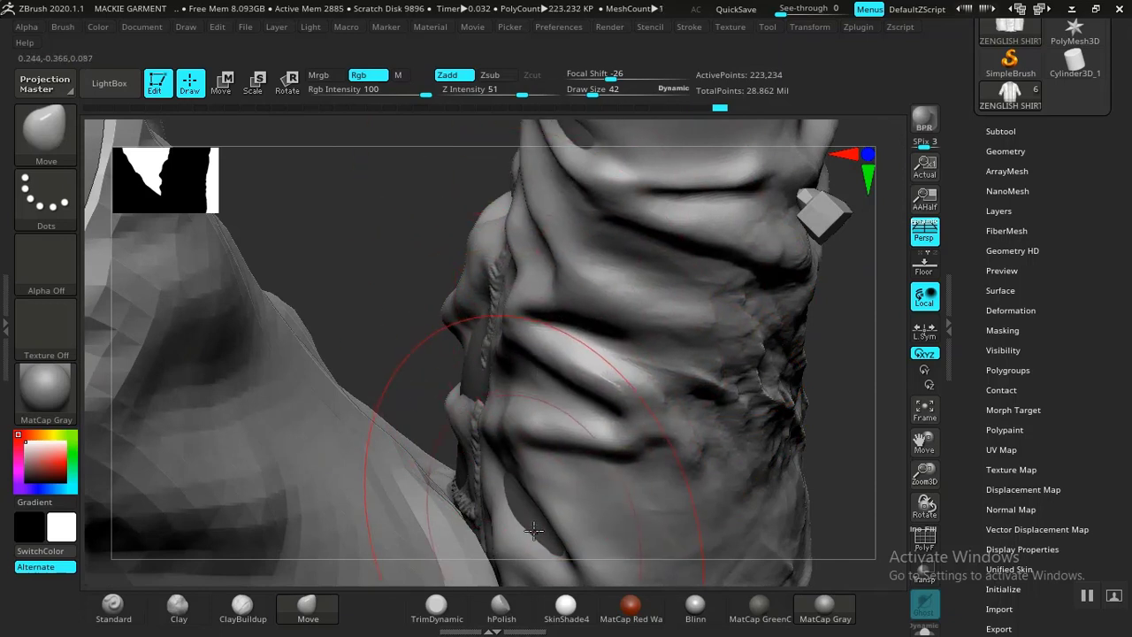
drag(534, 529, 519, 529)
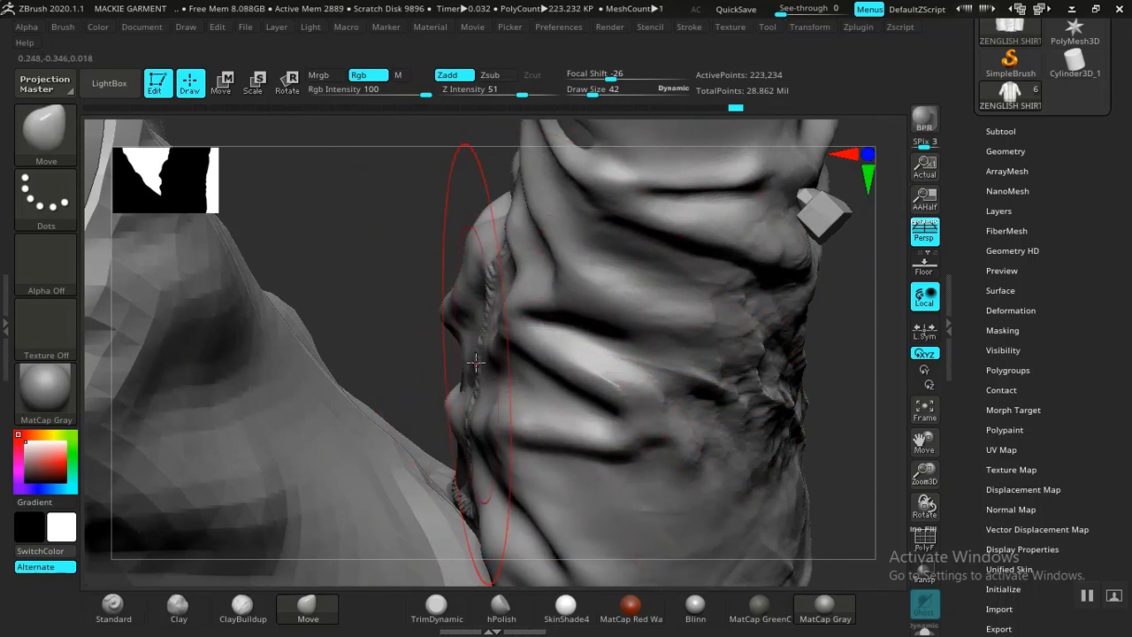
mouse_move(421, 267)
mouse_down()
mouse_move(487, 341)
mouse_move(488, 392)
mouse_move(451, 363)
mouse_move(418, 261)
mouse_up()
Set the Draw Size to 24 and adjust the sleeve surface around the underarm seam.
key(space)
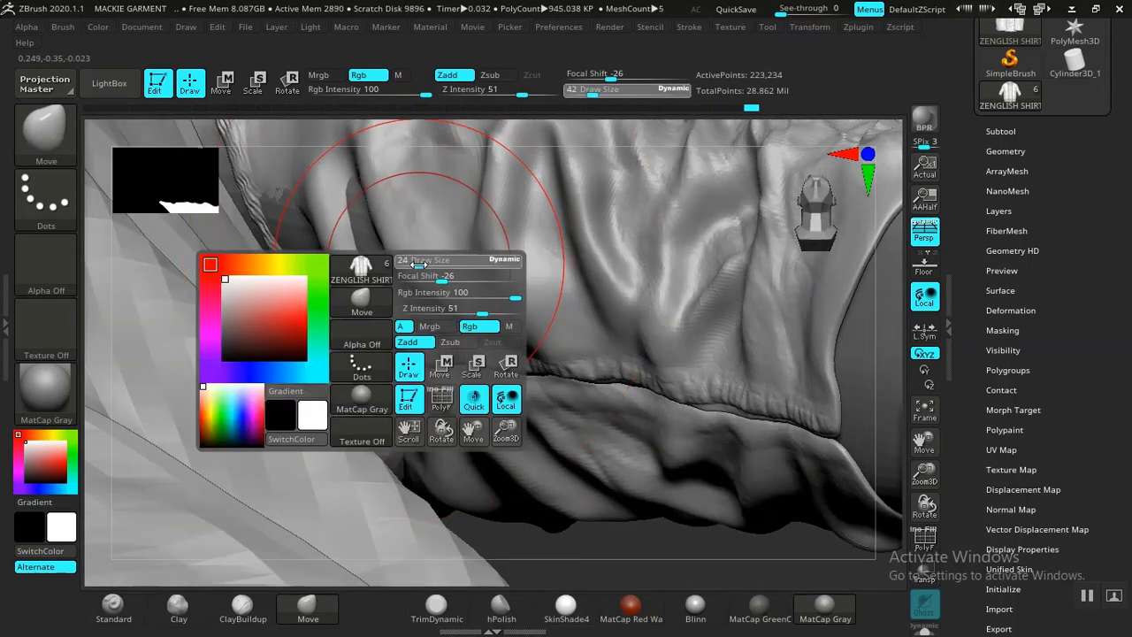
drag(370, 230, 357, 237)
mouse_move(576, 538)
mouse_down()
mouse_move(503, 477)
mouse_move(561, 539)
mouse_move(492, 499)
mouse_move(498, 457)
mouse_up()
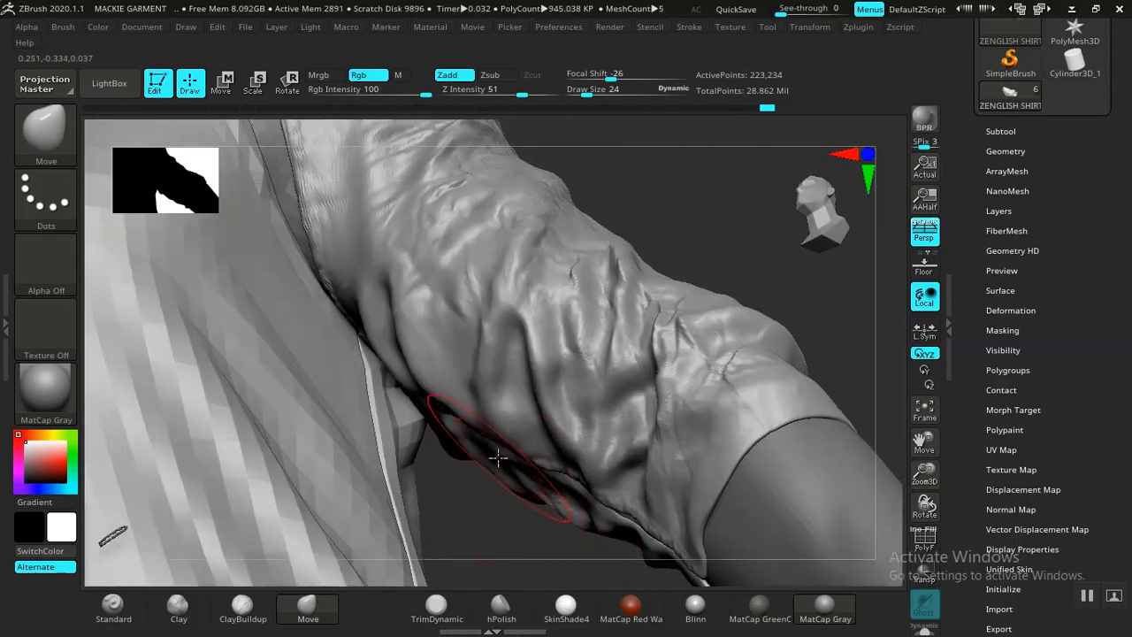
Unhide the rest of the shirt and refine the folds near the sleeve's underarm seam with the Move brush.
mouse_move(674, 228)
mouse_down()
mouse_move(684, 209)
mouse_move(606, 210)
mouse_move(604, 182)
mouse_move(536, 215)
mouse_move(541, 201)
mouse_up()
ctrl+shift+click(444, 299)
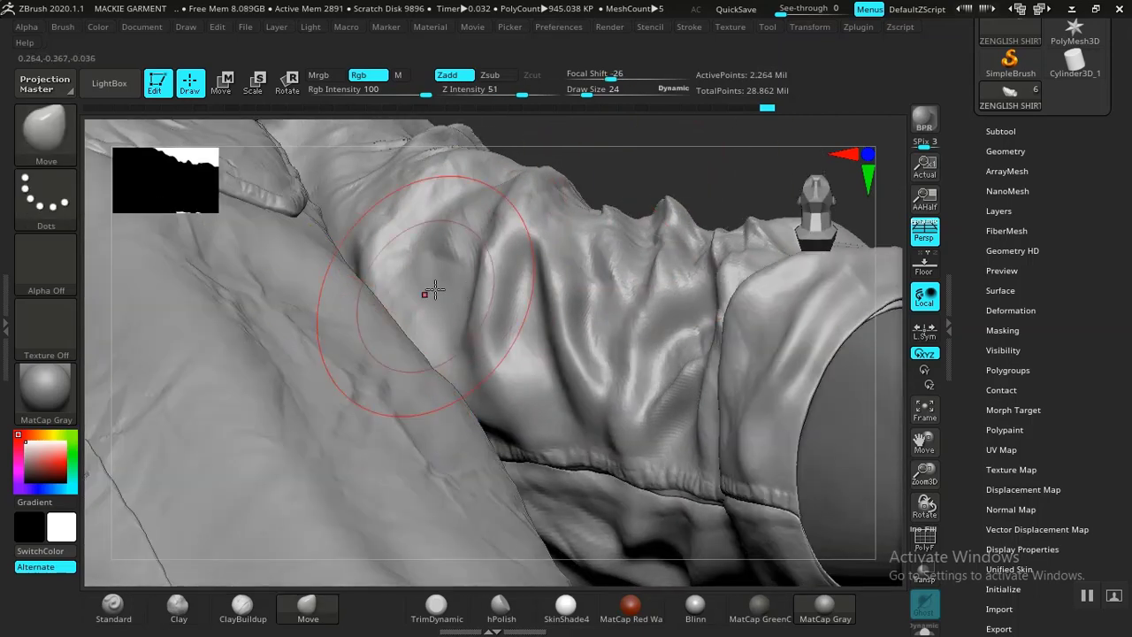
mouse_move(649, 186)
mouse_down()
mouse_move(631, 174)
mouse_move(640, 168)
mouse_move(624, 133)
mouse_up()
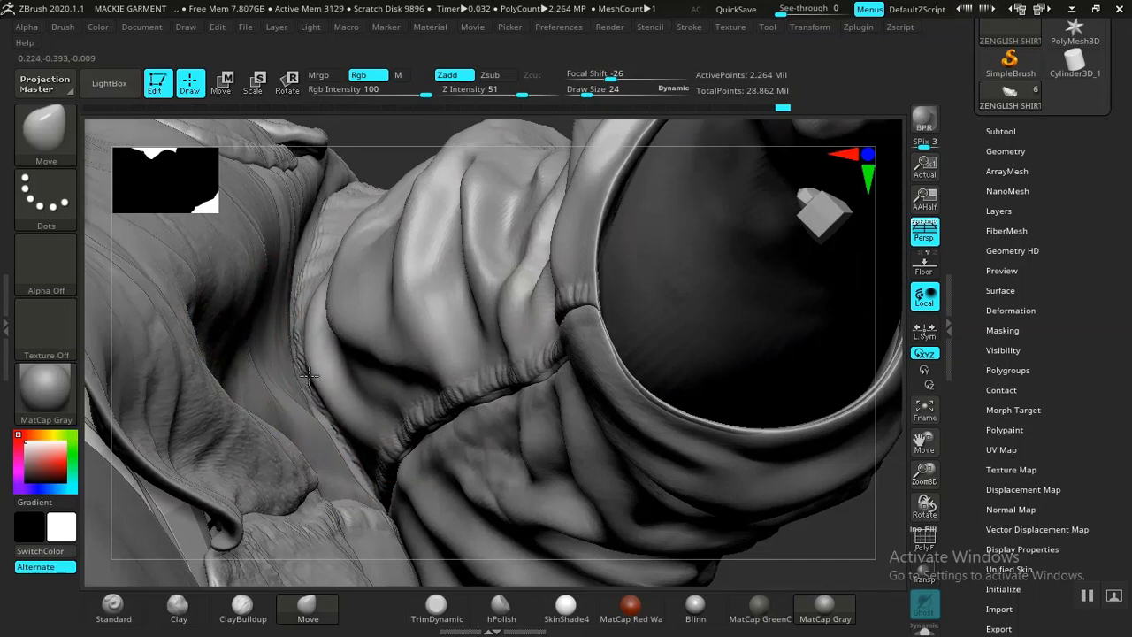
alt+drag(783, 555, 782, 480)
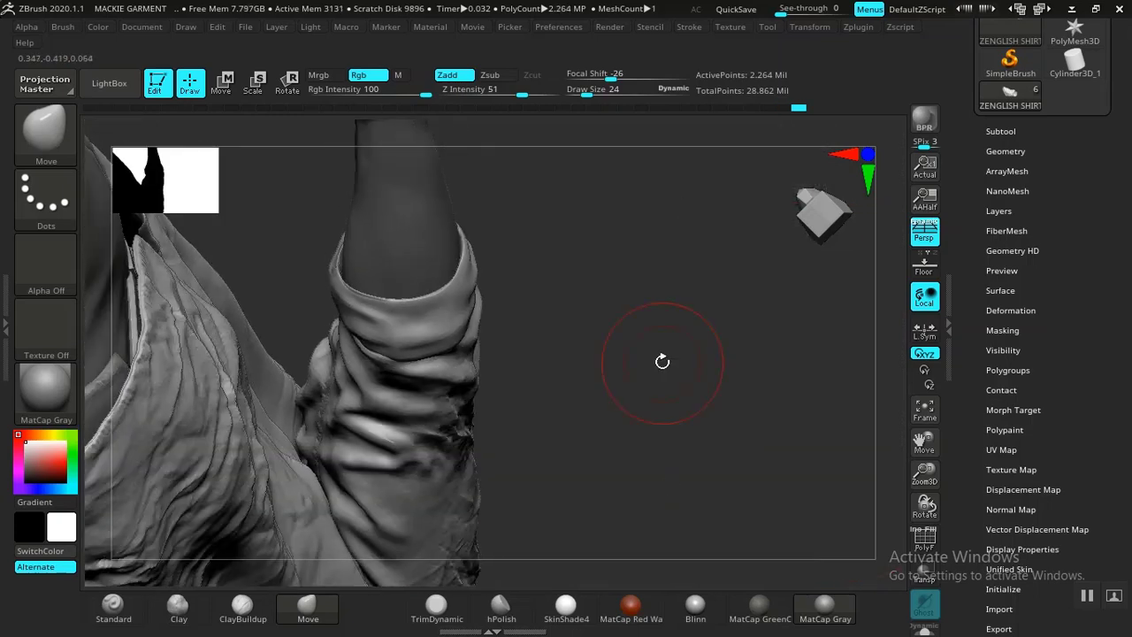
Check the outfit from the side, below and back for skin showing through, with the shirt's polyframe displayed.
drag(661, 362, 680, 301)
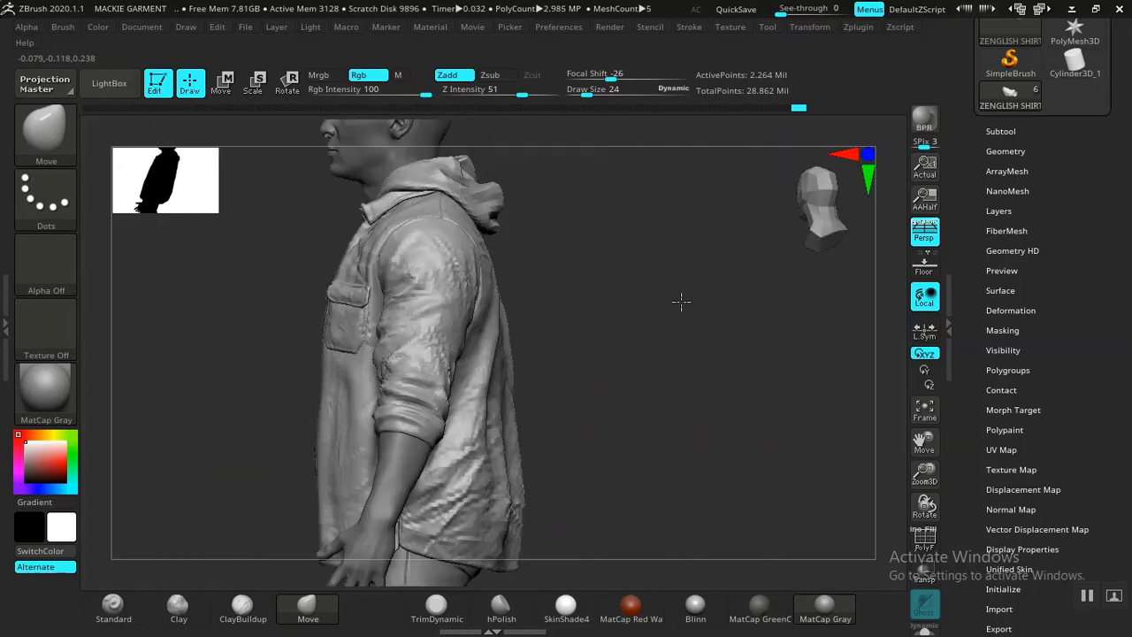
drag(657, 359, 396, 479)
key(f)
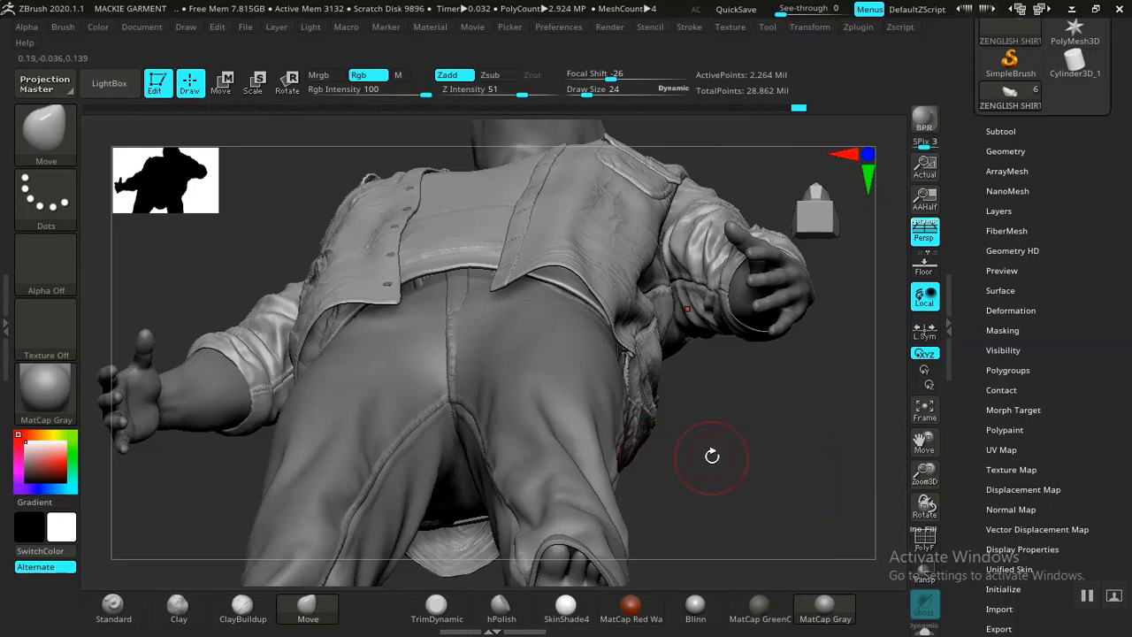
mouse_move(712, 456)
mouse_down()
mouse_move(746, 538)
mouse_move(718, 465)
mouse_move(743, 457)
mouse_move(748, 386)
mouse_move(725, 384)
mouse_move(710, 407)
mouse_move(725, 412)
mouse_move(689, 410)
mouse_move(687, 450)
mouse_up()
key(shift+f)
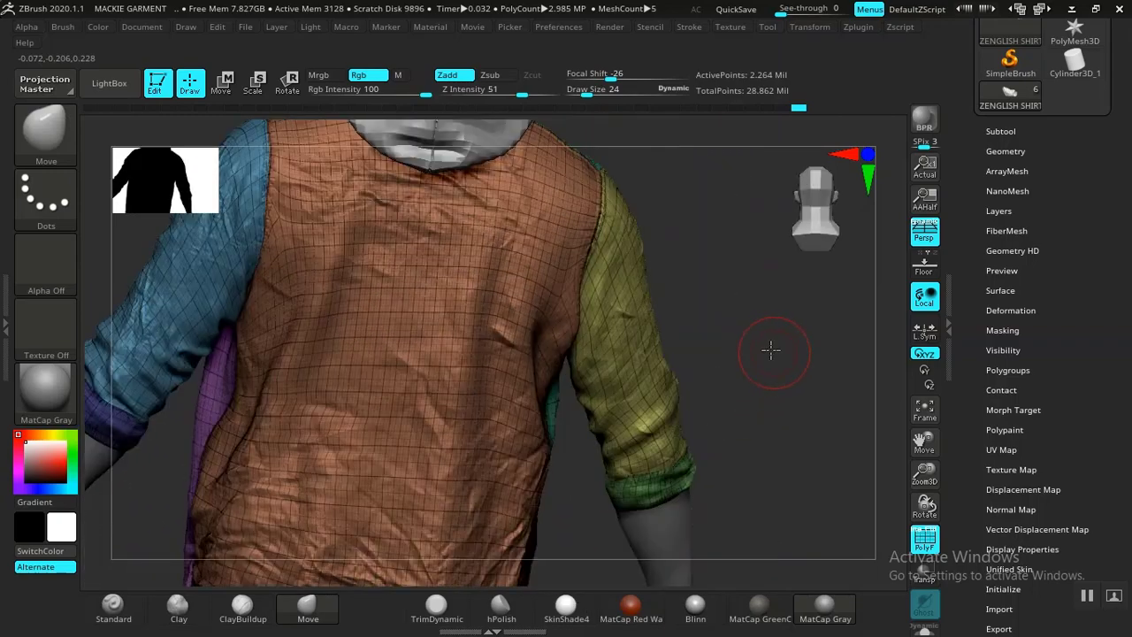
drag(771, 350, 618, 374)
mouse_move(888, 302)
mouse_down()
mouse_move(260, 429)
mouse_move(228, 383)
mouse_move(263, 397)
mouse_move(321, 513)
mouse_move(331, 515)
mouse_move(302, 428)
mouse_move(354, 398)
mouse_move(420, 302)
mouse_move(455, 281)
mouse_move(369, 304)
mouse_move(556, 311)
mouse_move(526, 233)
mouse_move(445, 202)
mouse_move(462, 369)
mouse_move(379, 468)
mouse_move(389, 482)
mouse_up()
alt+drag(250, 616, 217, 631)
drag(661, 416, 556, 435)
drag(338, 378, 213, 390)
Move the shirt front beneath the collar over the hoodie poking through, and check the back of the collar.
drag(681, 281, 760, 345)
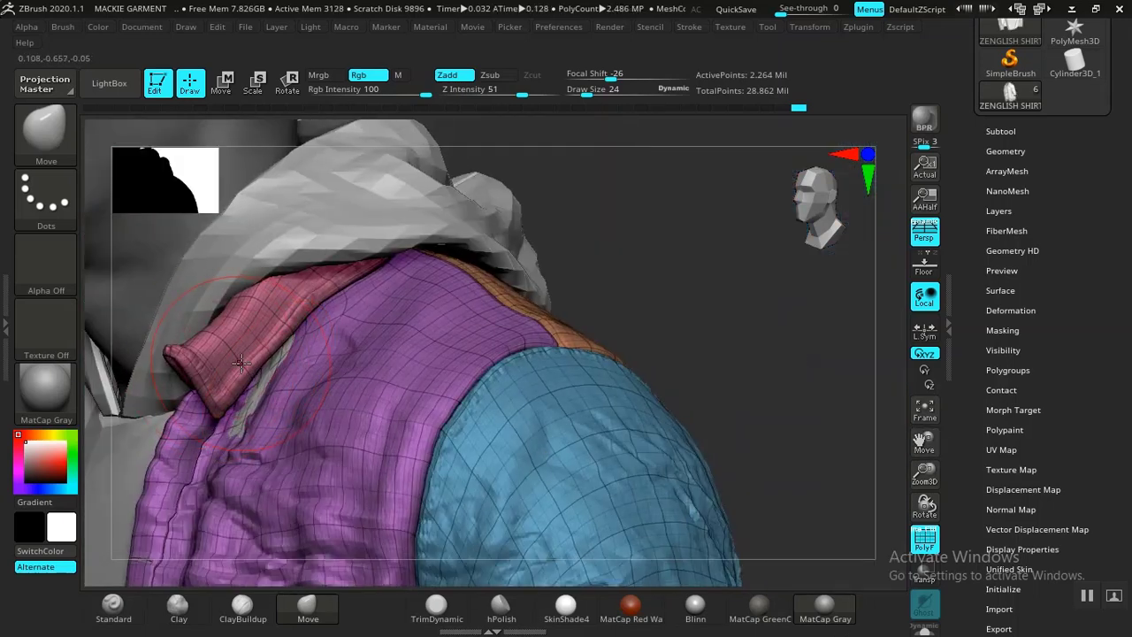
drag(253, 406, 236, 415)
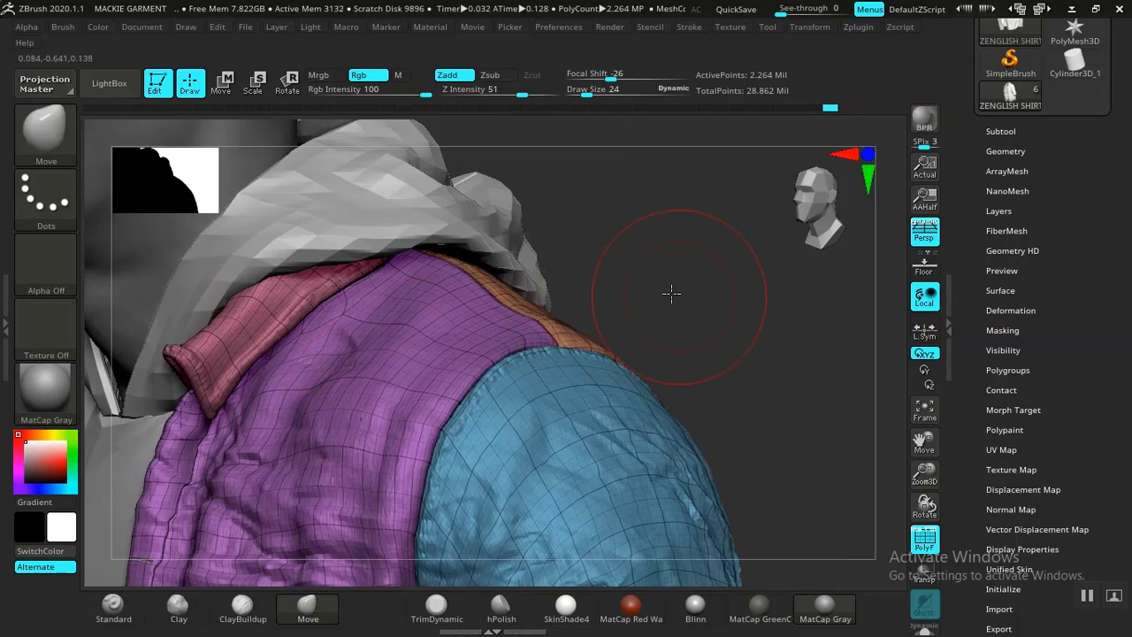
drag(671, 292, 807, 283)
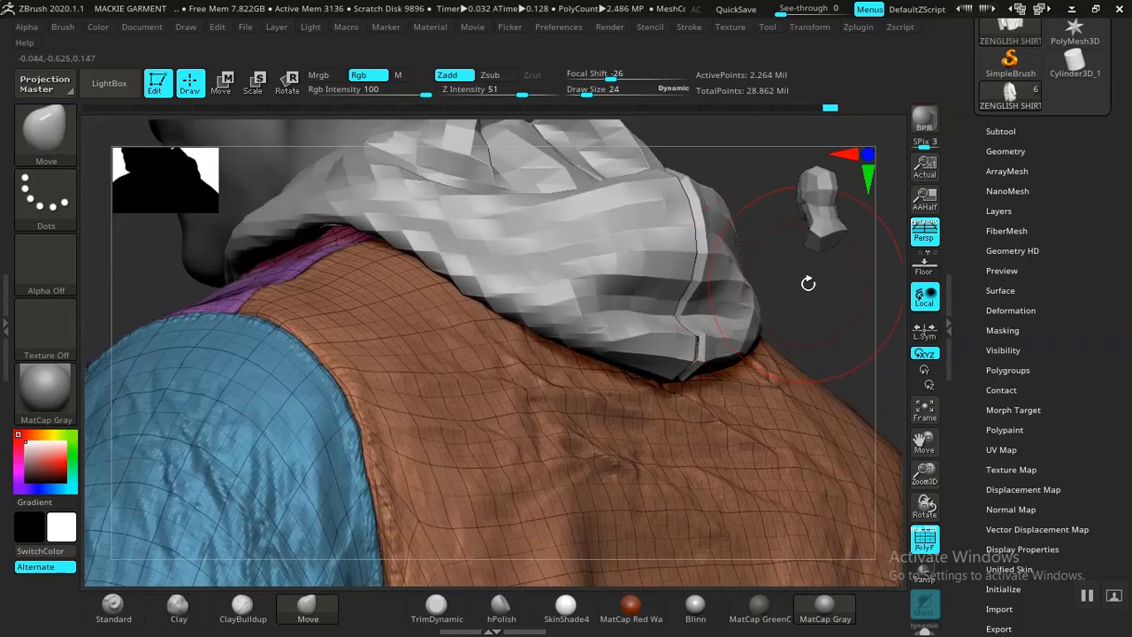
alt+drag(661, 213, 791, 132)
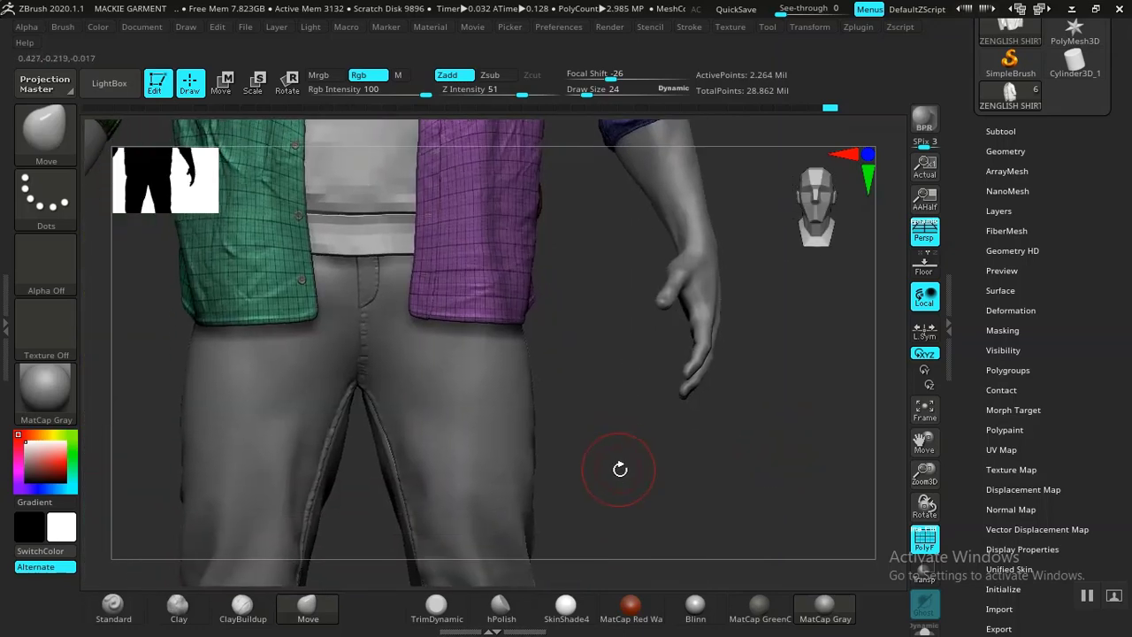
Select the ZHOODIE subtool and hide ZENGLISH SHIRT so the hoodie can be seen on its own.
drag(619, 468, 639, 391)
alt+drag(675, 264, 657, 525)
alt+drag(668, 282, 668, 550)
click(1016, 133)
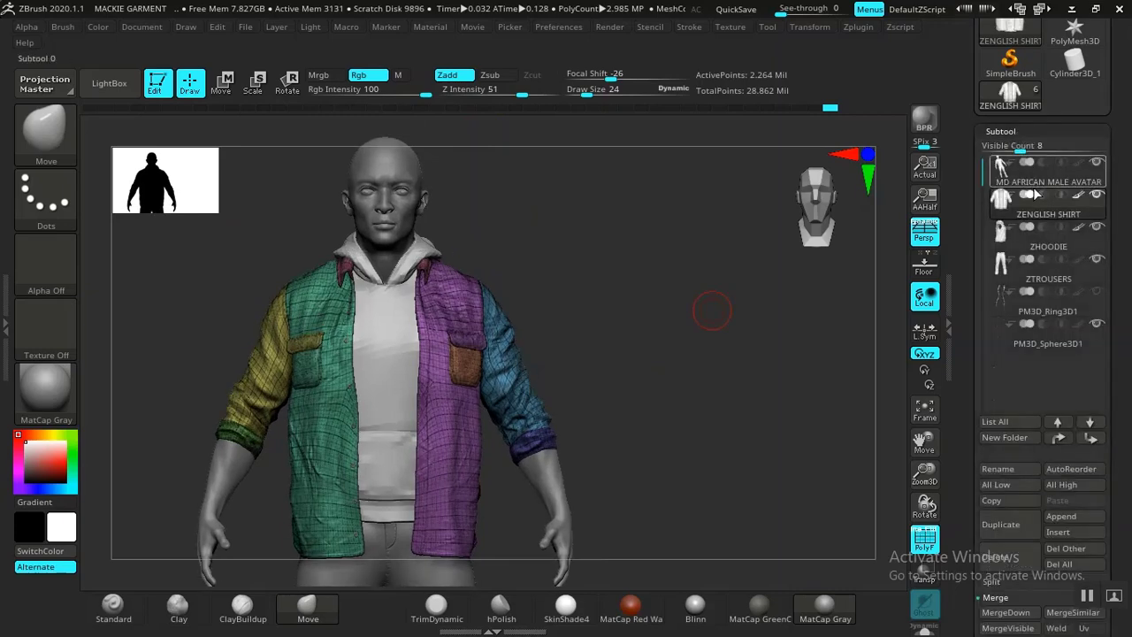
click(1034, 264)
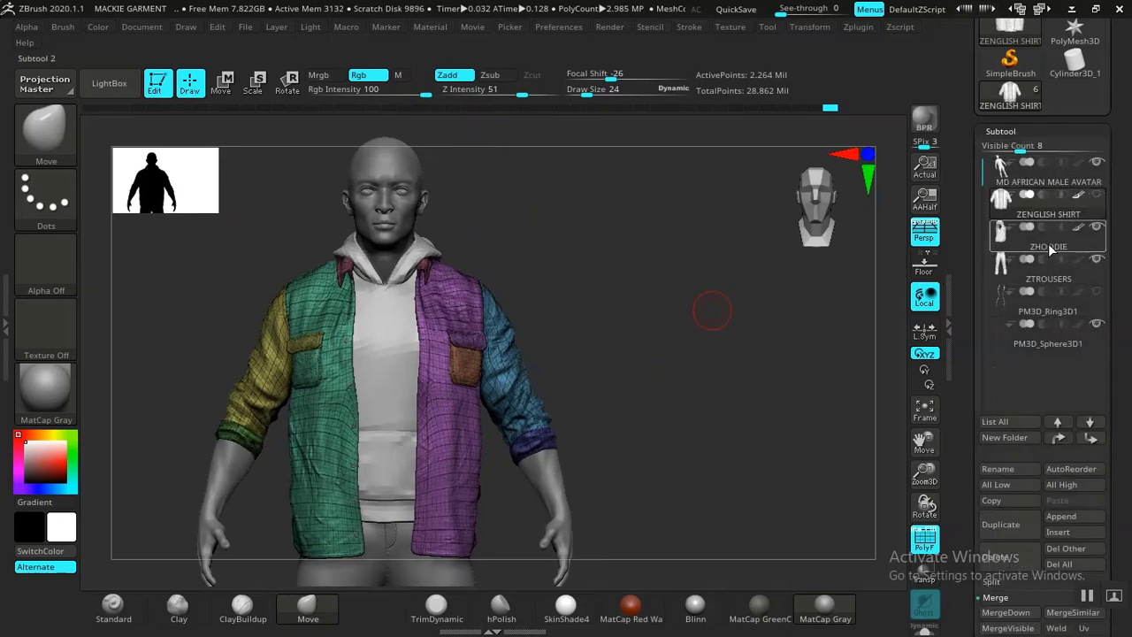
click(1050, 250)
alt+drag(660, 352, 693, 456)
alt+drag(659, 394, 796, 362)
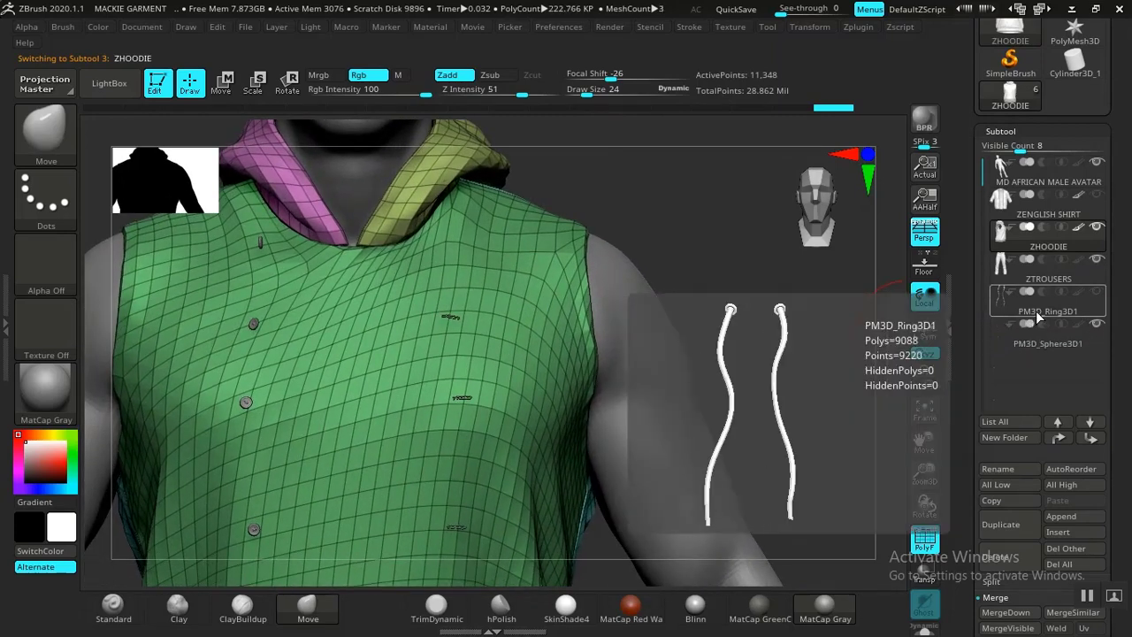
Select the drawstring subtool and rename it HOODIE ROPE.
click(1038, 315)
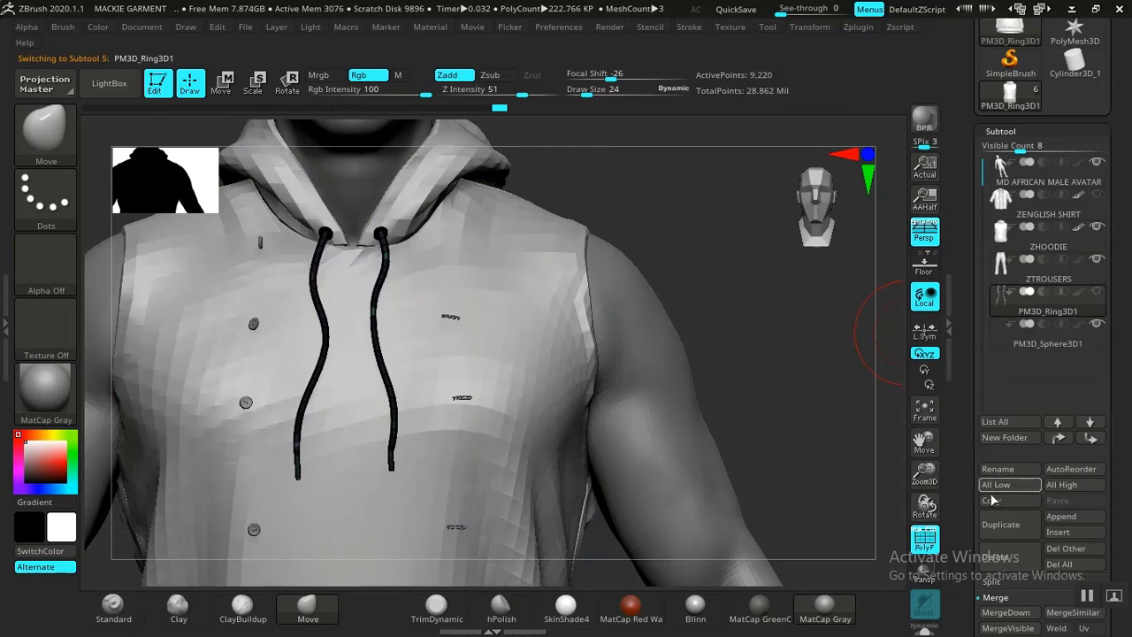
click(1012, 470)
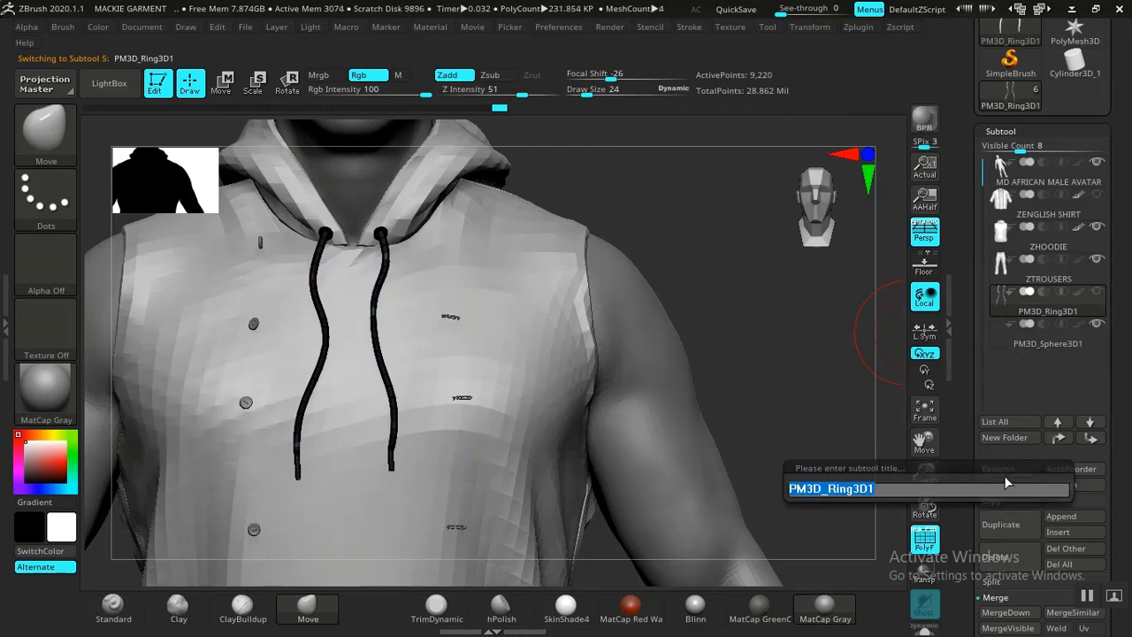
text(HOODIE R)
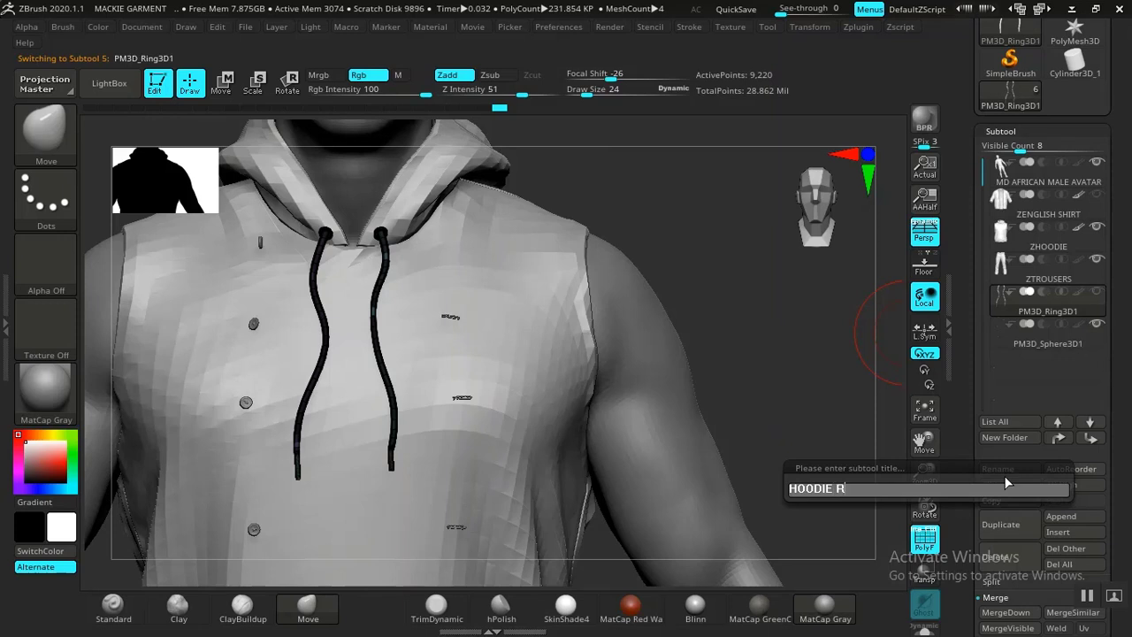
text(OPE)
key(Return)
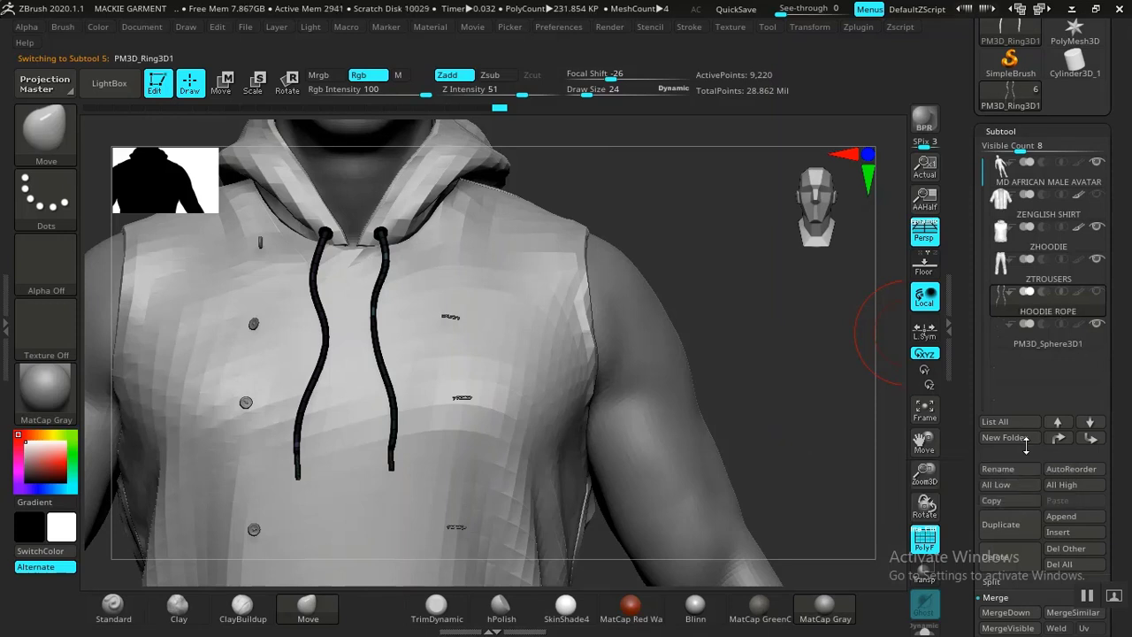
Select the PM3D_Sphere3D1 subtool and rename it BUTTONS.
click(1045, 348)
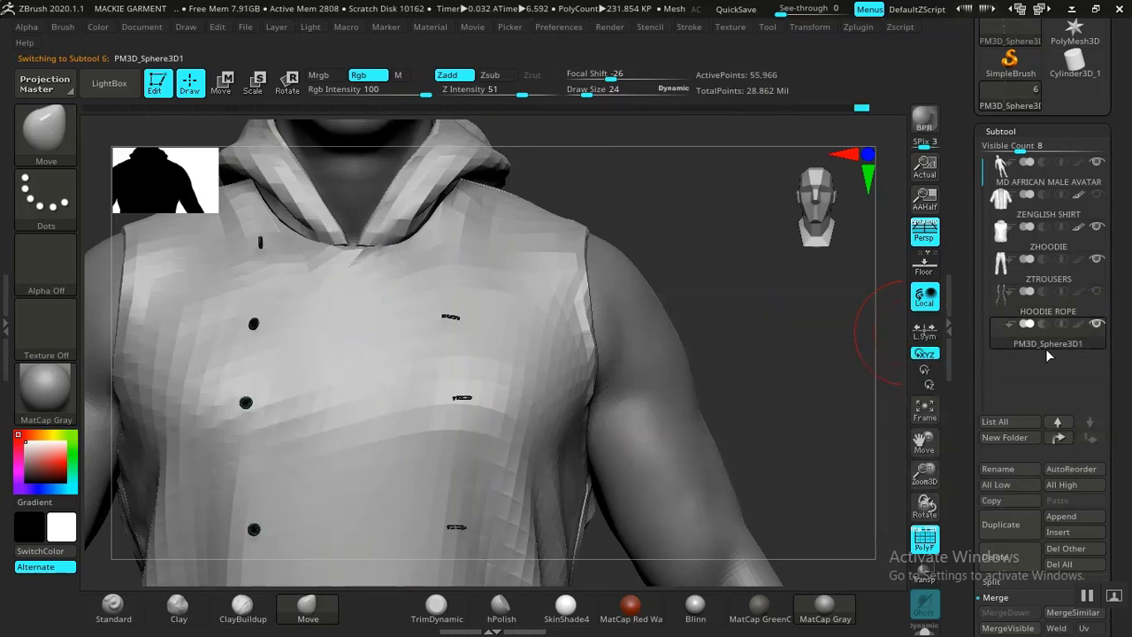
click(1012, 475)
text(BUT)
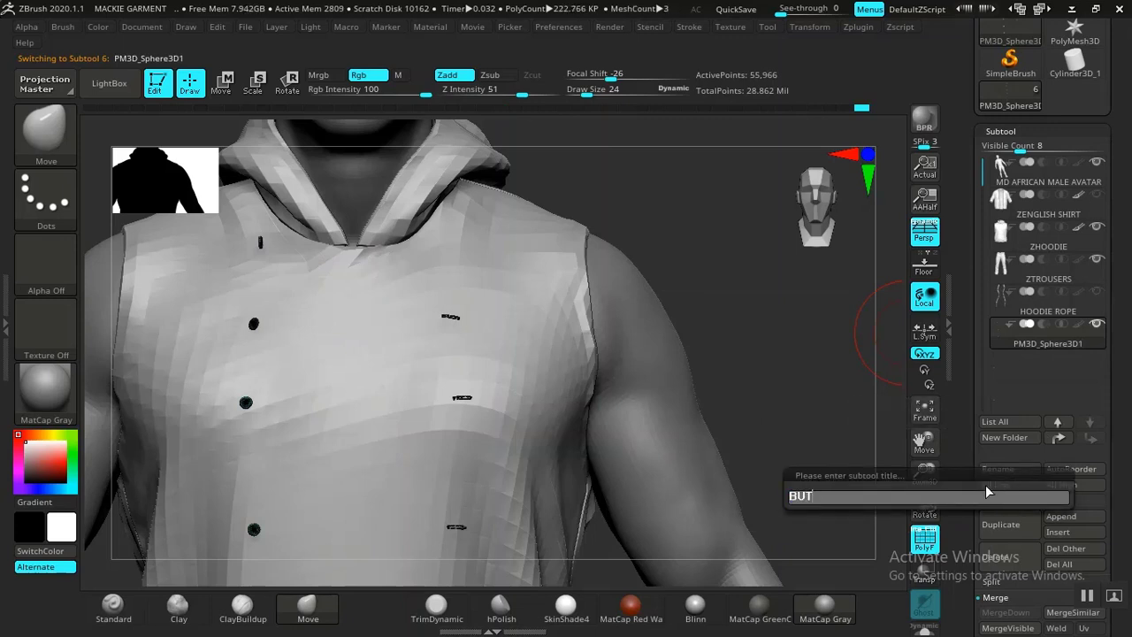
text(TONS)
key(Return)
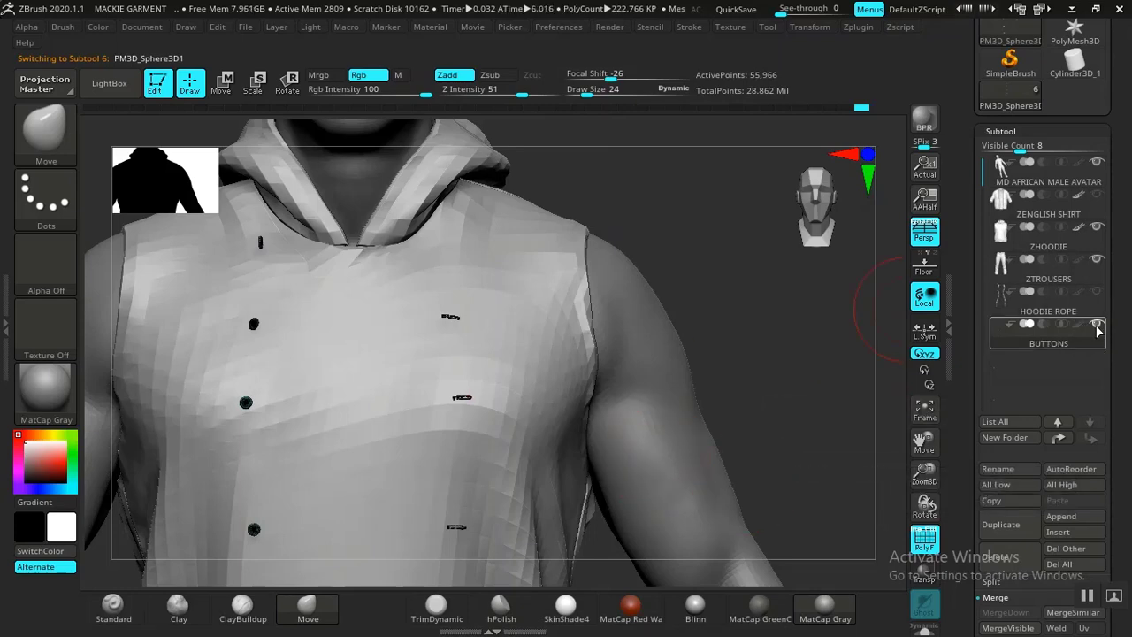
Hide the BUTTONS subtool, select ZHOODIE and turn off the polyframe to view the plain hoodie on the full figure.
click(1043, 234)
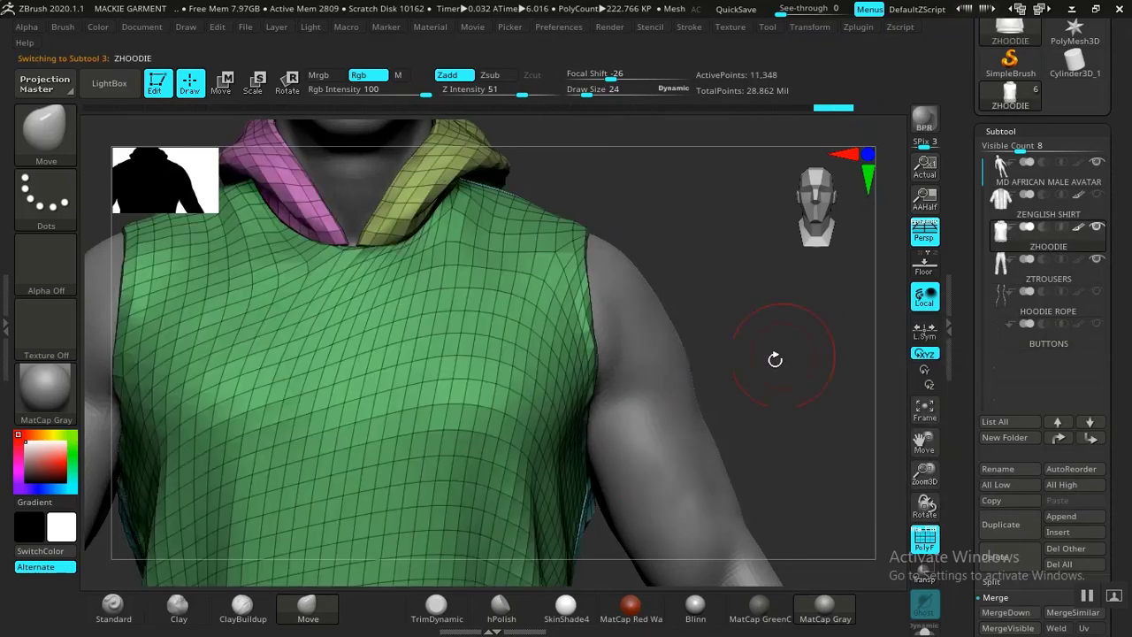
mouse_move(760, 359)
alt+mouse_down()
mouse_move(795, 345)
mouse_move(781, 342)
mouse_move(785, 358)
mouse_move(768, 319)
mouse_move(781, 306)
mouse_move(808, 426)
mouse_move(715, 330)
mouse_move(725, 422)
alt+mouse_up()
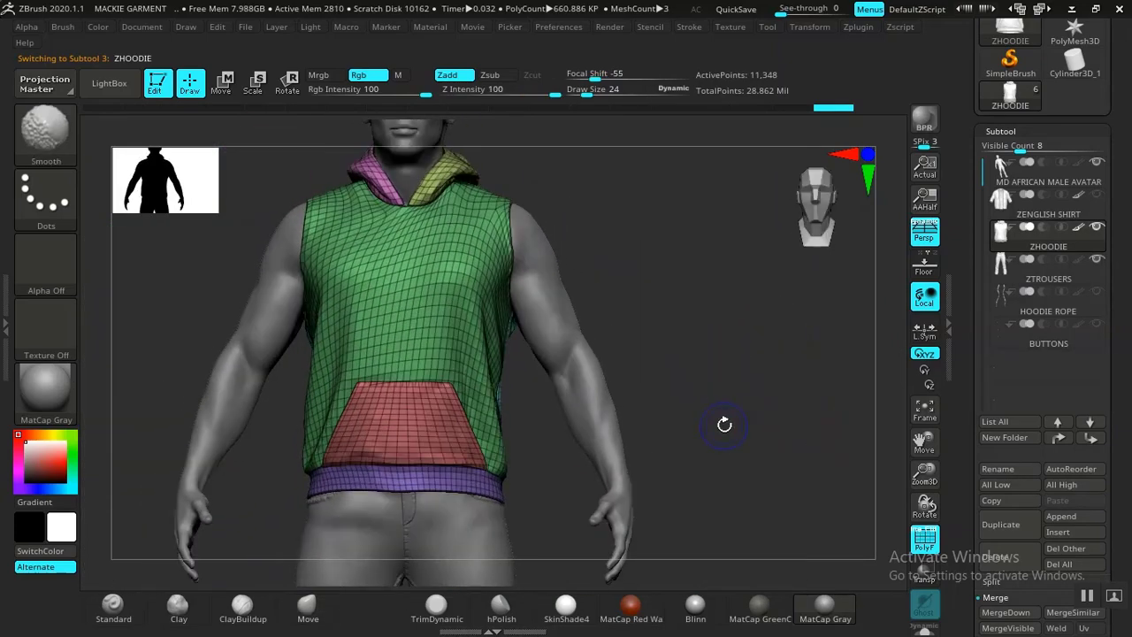
key(shift+f)
key(f)
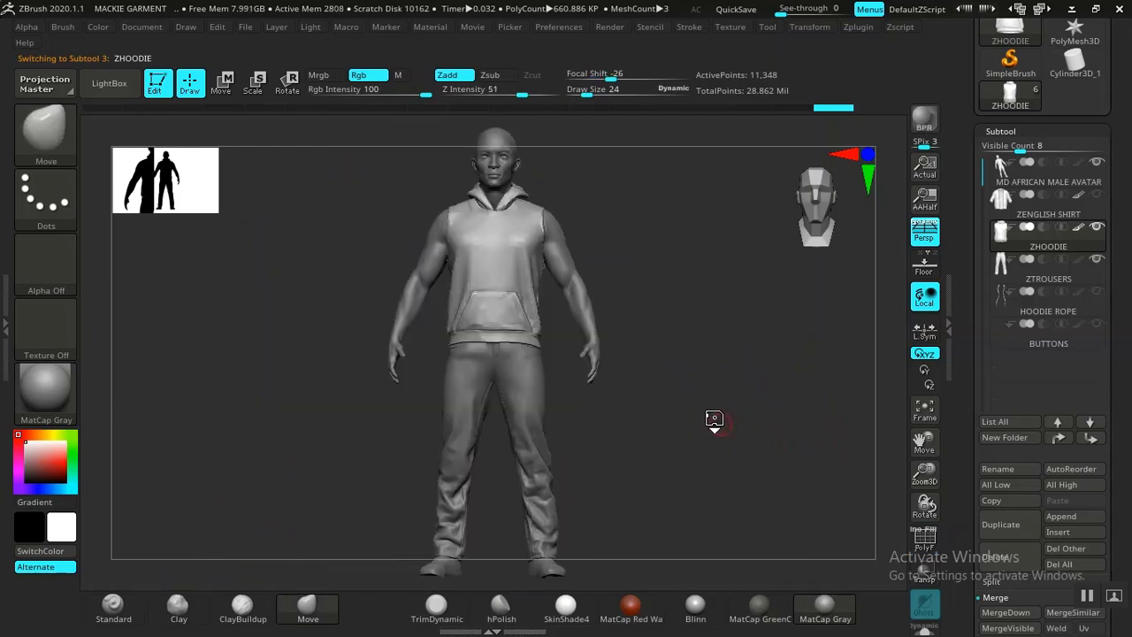
Raise the hoodie's subdivision level and use the Move brush to fix the trousers poking through its back waistband.
key(d)
alt+drag(704, 368, 787, 513)
drag(761, 360, 626, 328)
drag(756, 332, 727, 360)
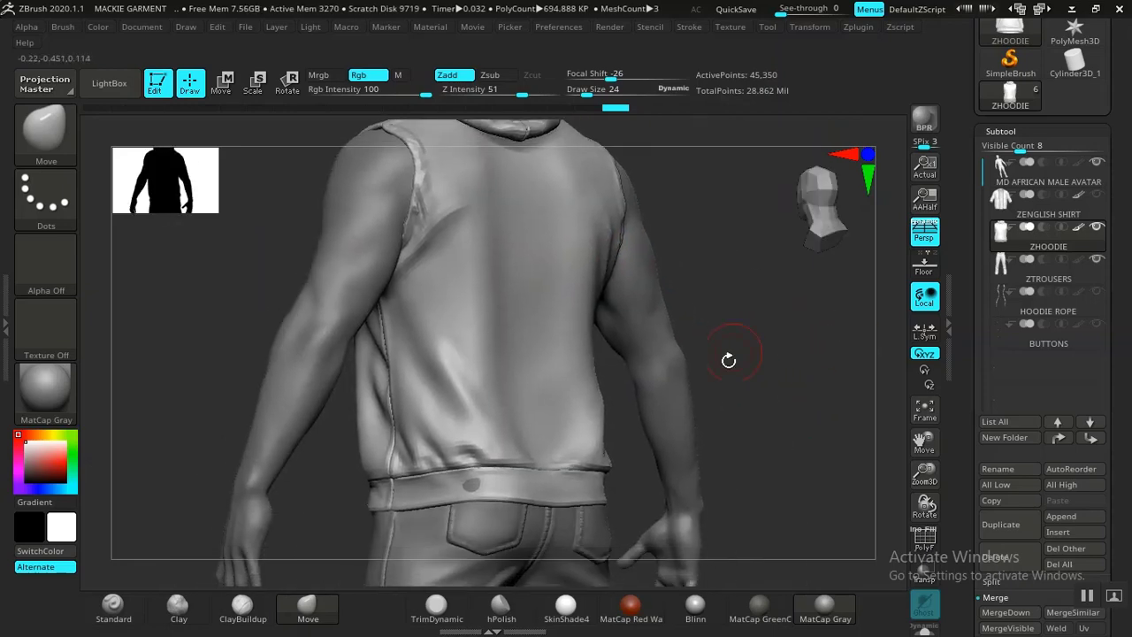
drag(763, 431, 722, 422)
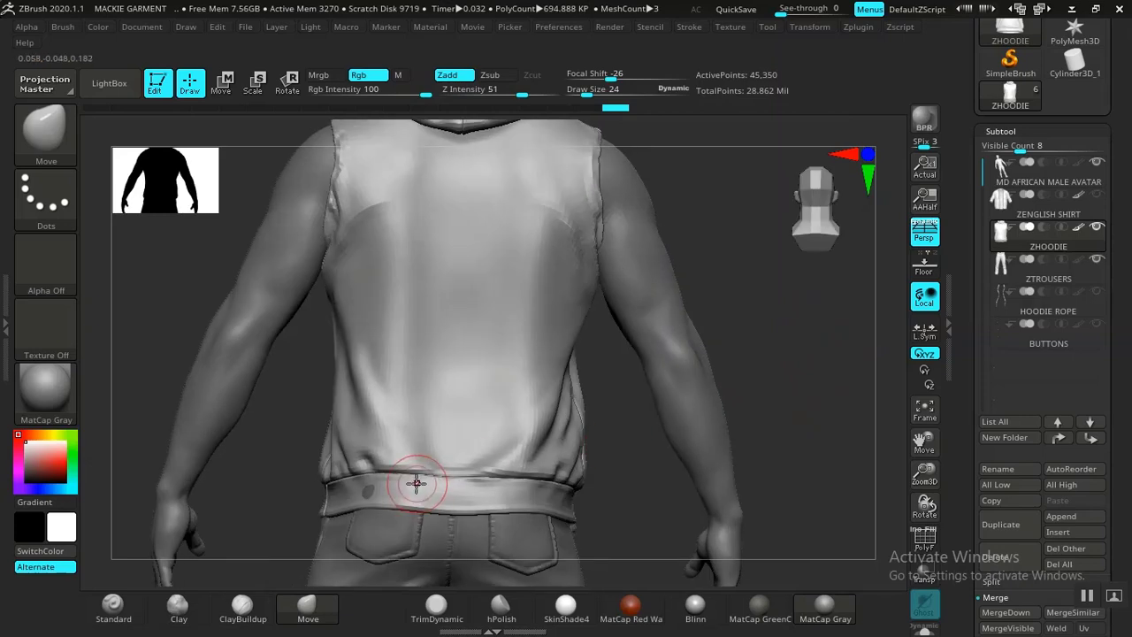
drag(294, 500, 450, 297)
alt+drag(430, 387, 517, 570)
alt+drag(313, 533, 356, 150)
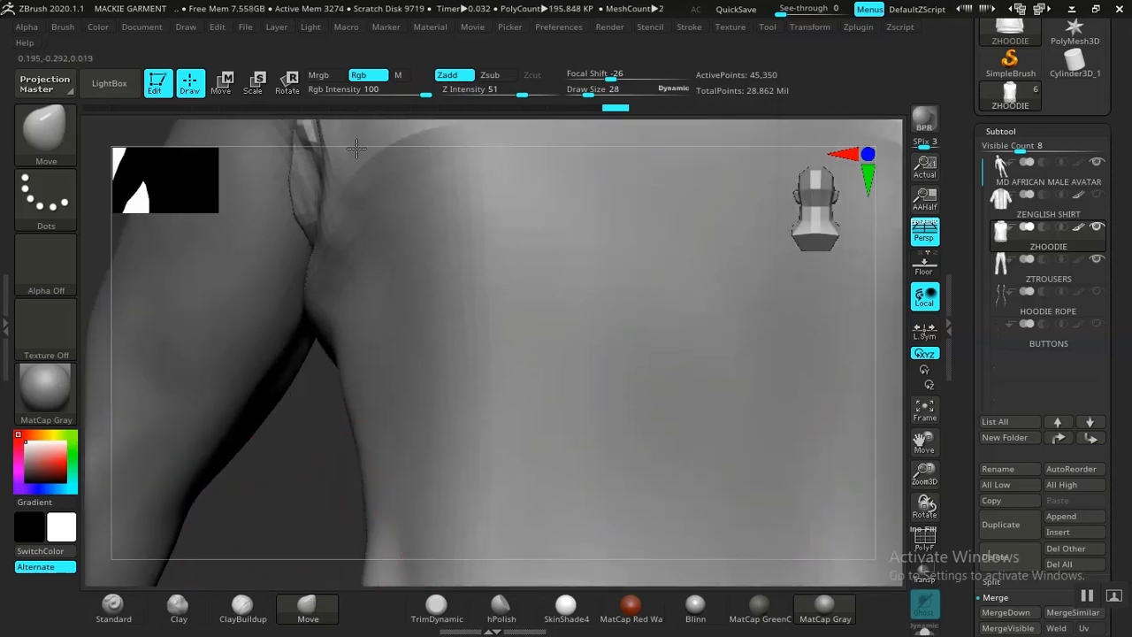
alt+drag(328, 444, 325, 252)
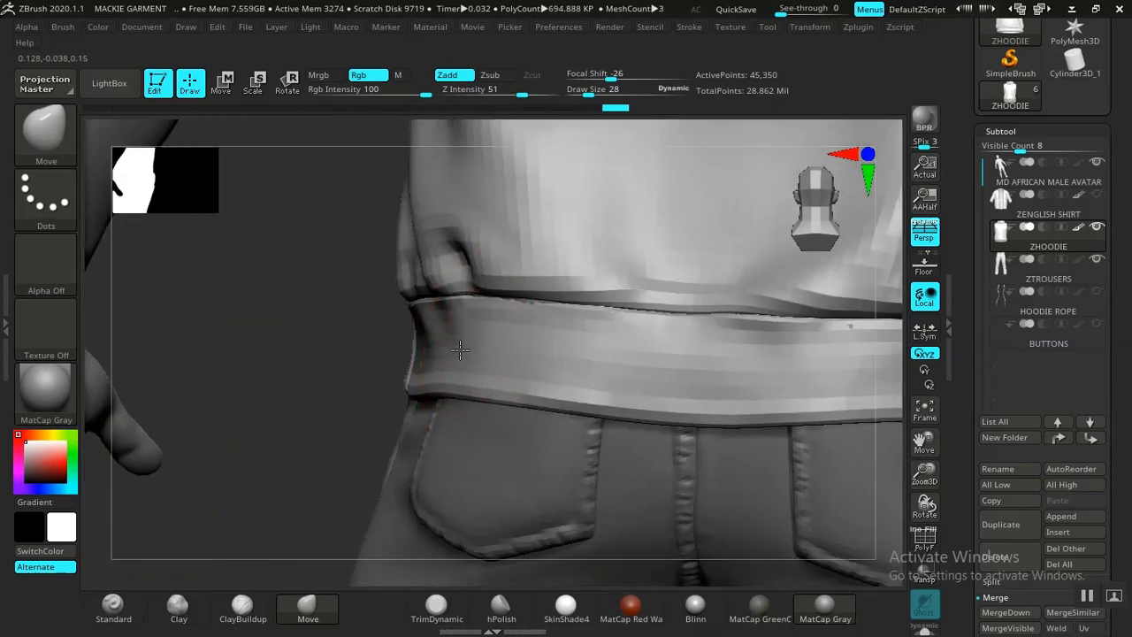
alt+drag(317, 427, 310, 279)
Check the hoodie's hem, sides, hood and front waistband for clipping and touch them up with the Move brush.
drag(801, 455, 919, 433)
alt+drag(665, 447, 669, 573)
drag(714, 464, 777, 462)
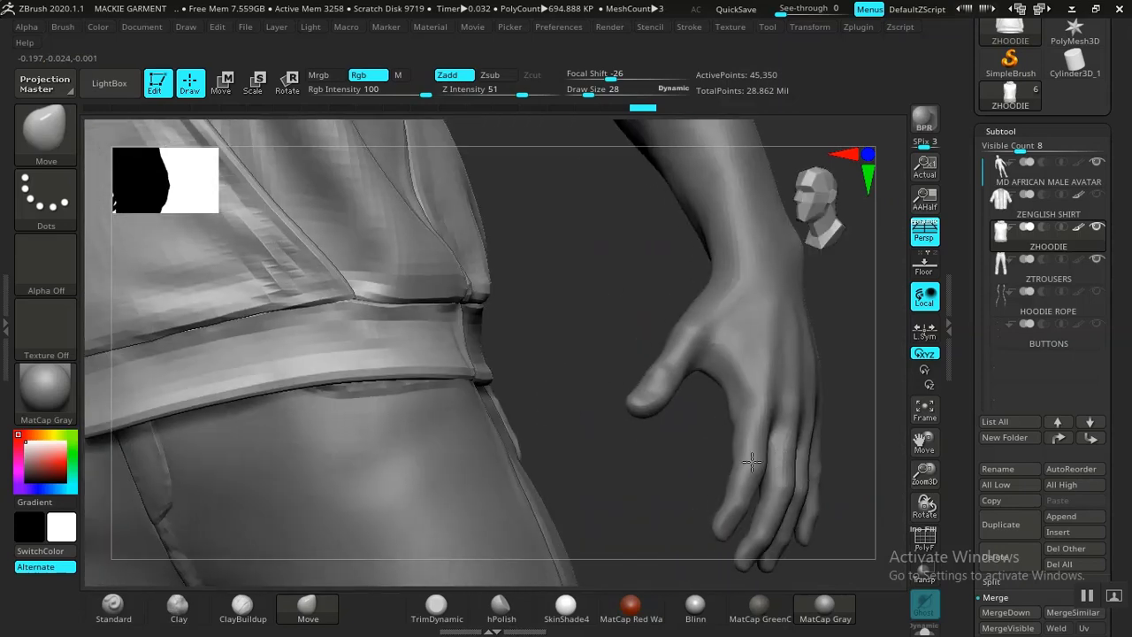
alt+drag(577, 424, 728, 366)
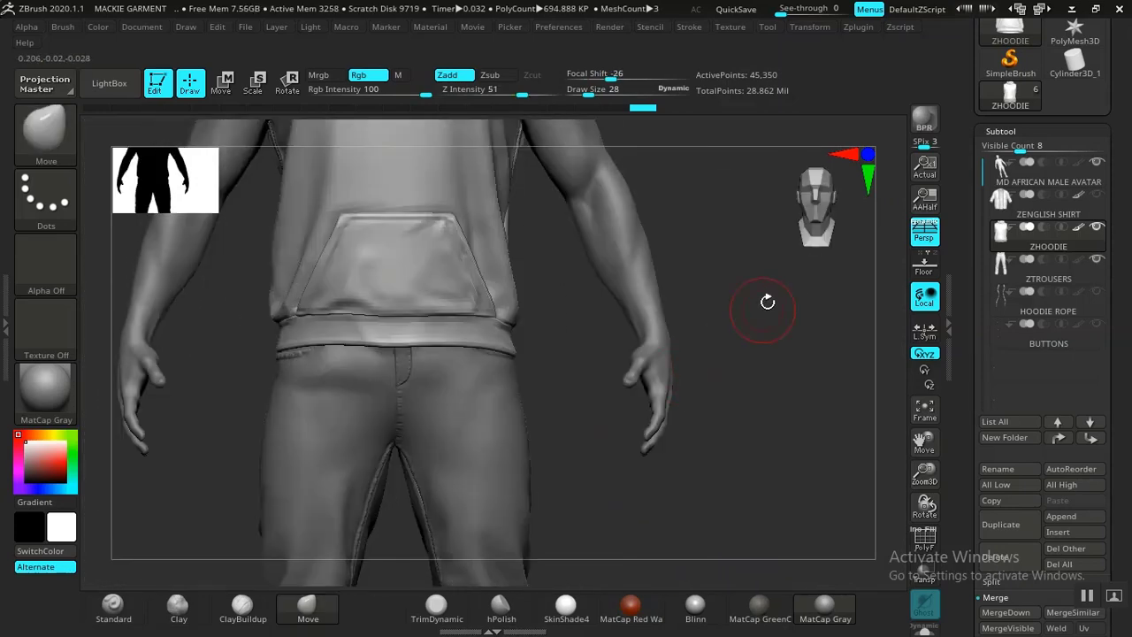
alt+drag(772, 300, 638, 448)
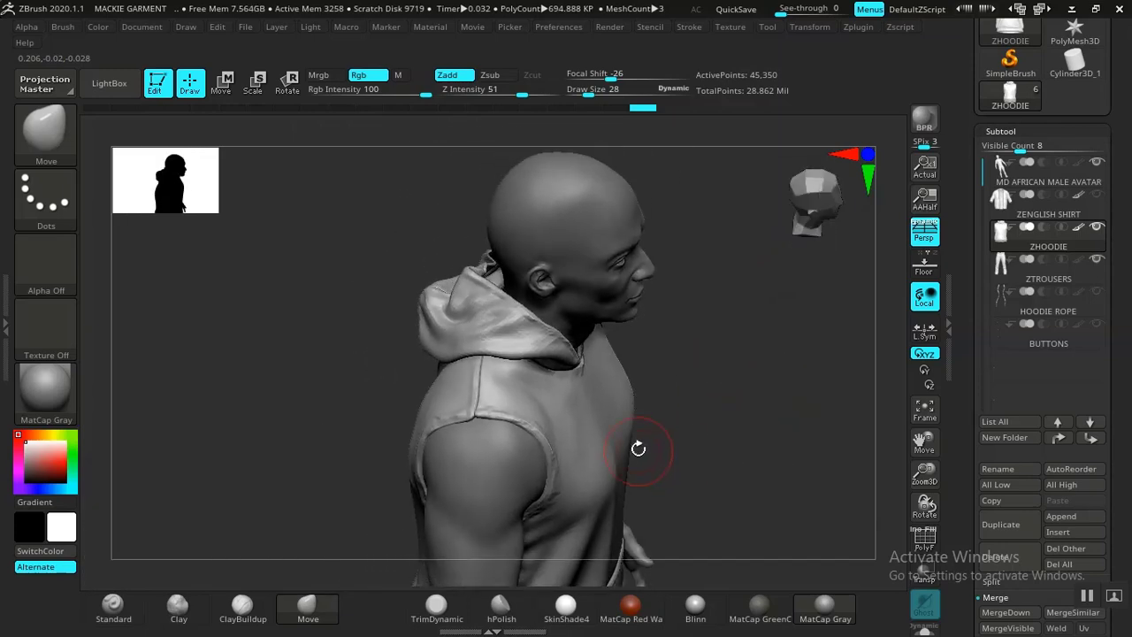
drag(730, 402, 571, 420)
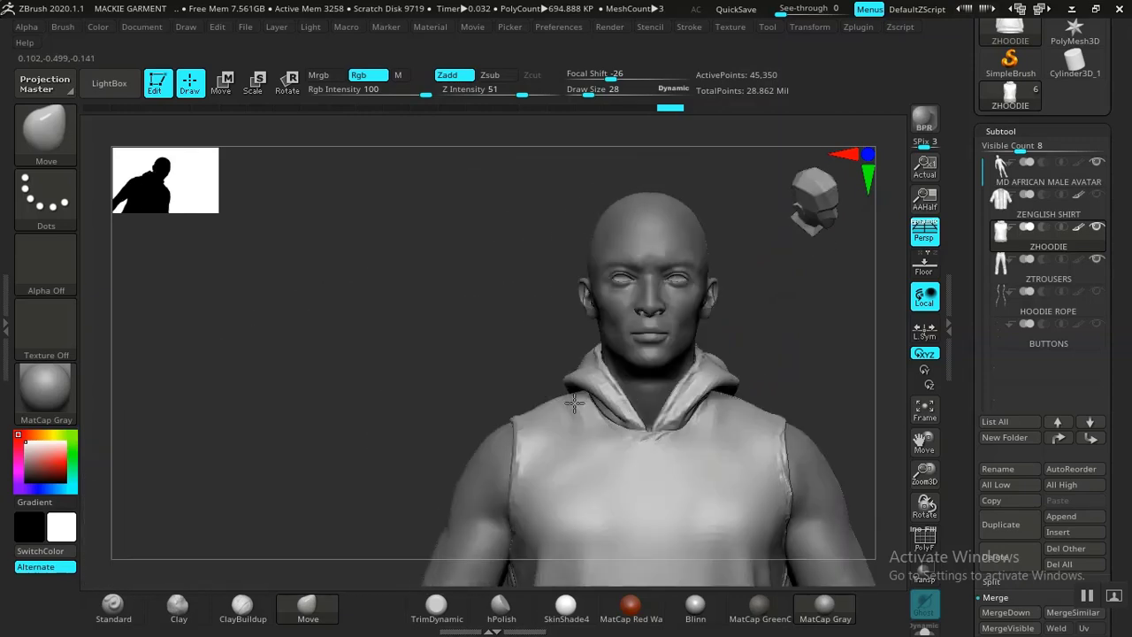
alt+drag(841, 394, 722, 369)
alt+drag(780, 446, 687, 354)
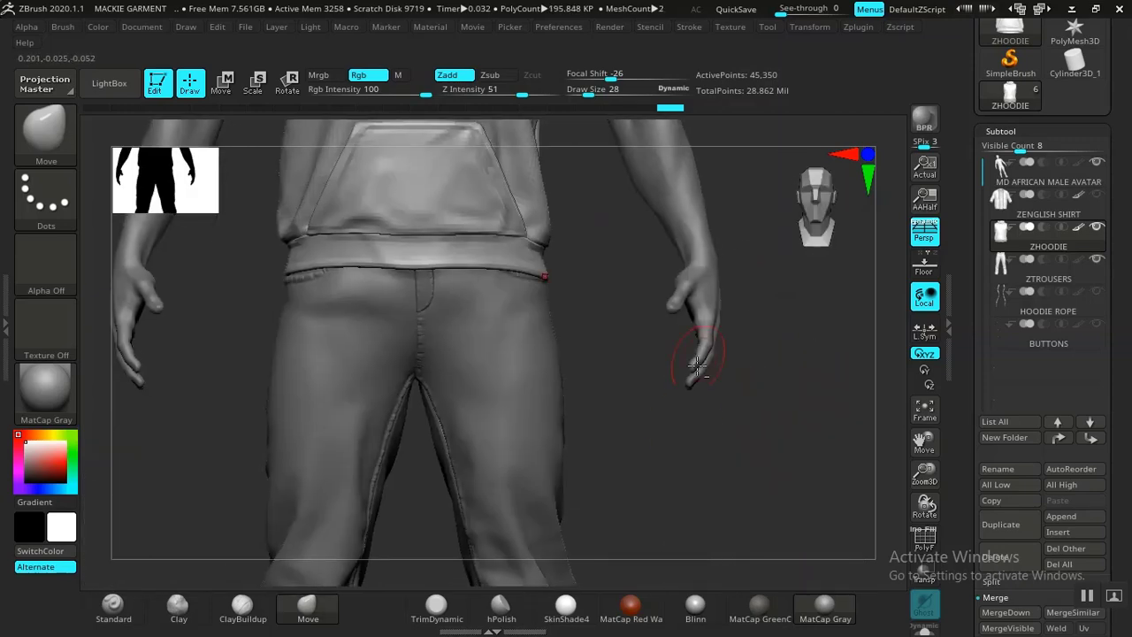
drag(677, 480, 694, 466)
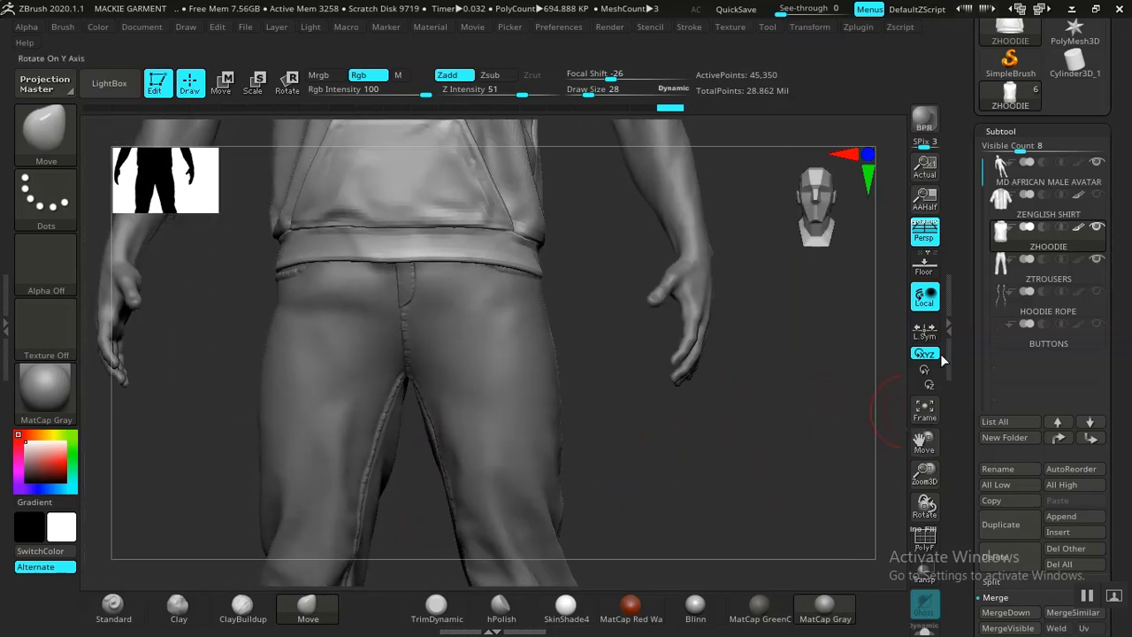
drag(710, 412, 730, 437)
Show the ZENGLISH SHIRT subtool again and review the shirt layered over the hoodie from the front.
click(1097, 199)
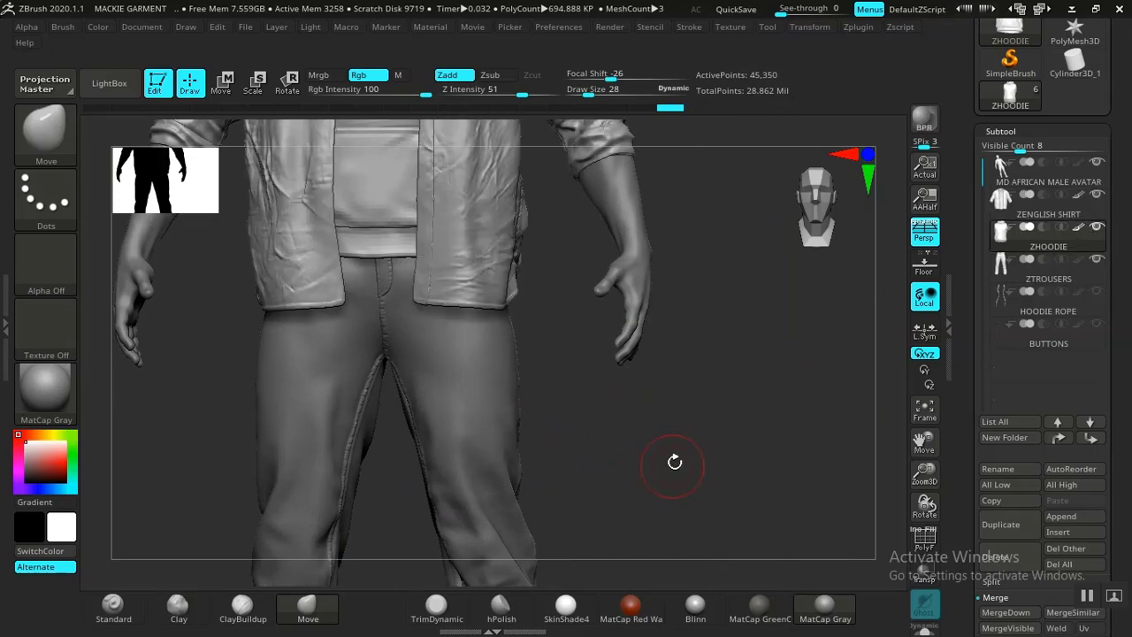
alt+drag(675, 460, 717, 528)
alt+drag(707, 181, 700, 331)
alt+drag(699, 261, 697, 387)
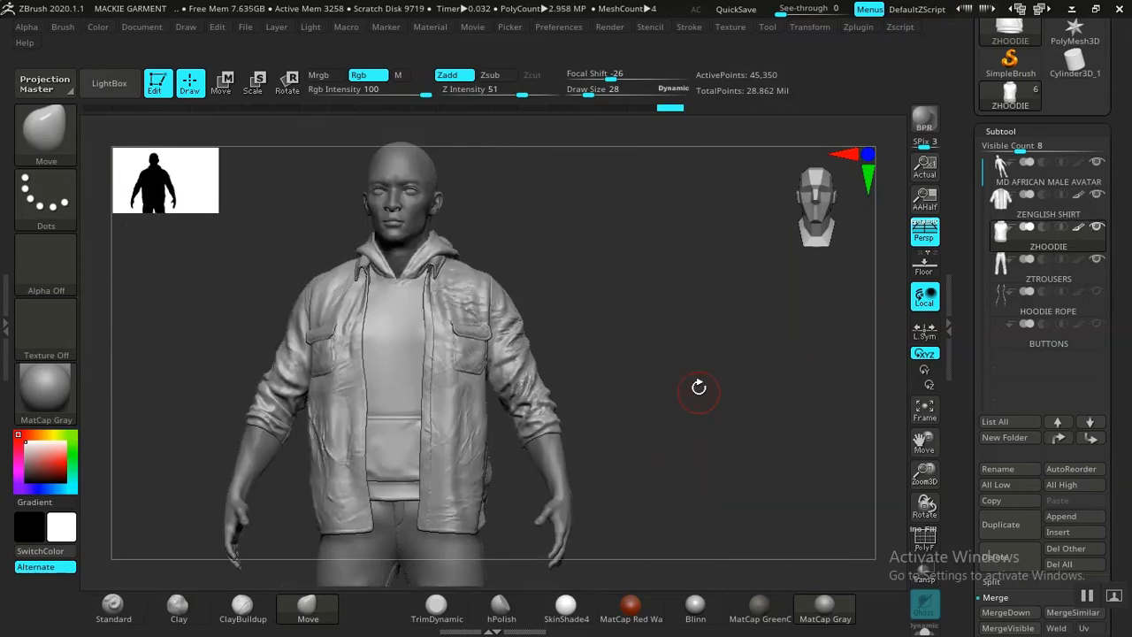
drag(683, 341, 740, 391)
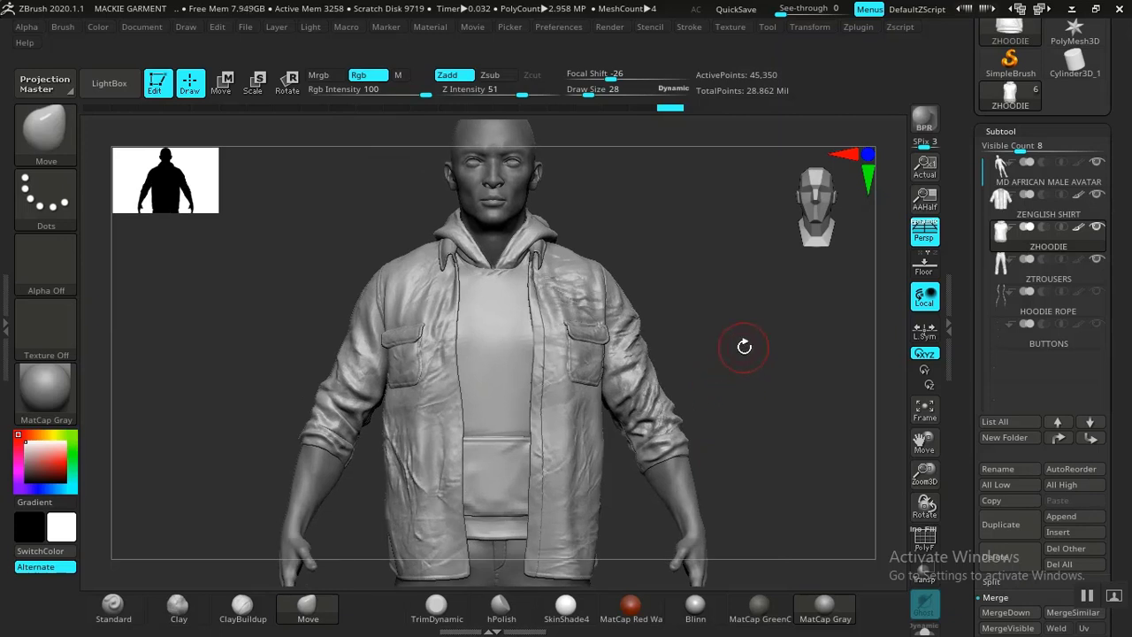
alt+drag(743, 345, 805, 270)
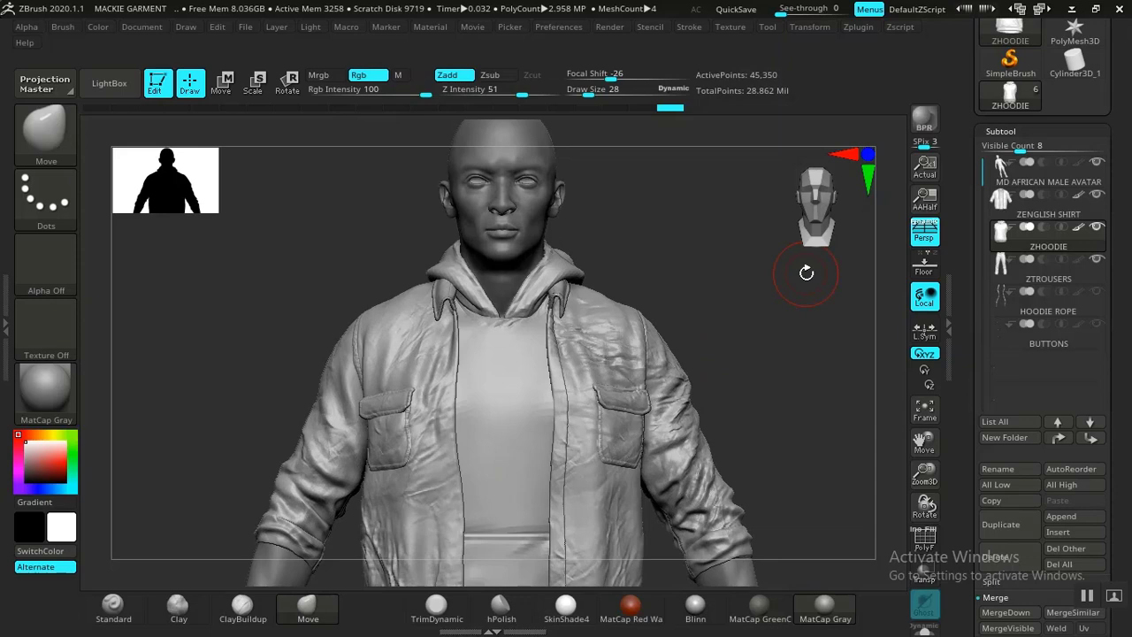
Select the ZENGLISH SHIRT subtool and isolate it from the other meshes with Solo.
click(1041, 213)
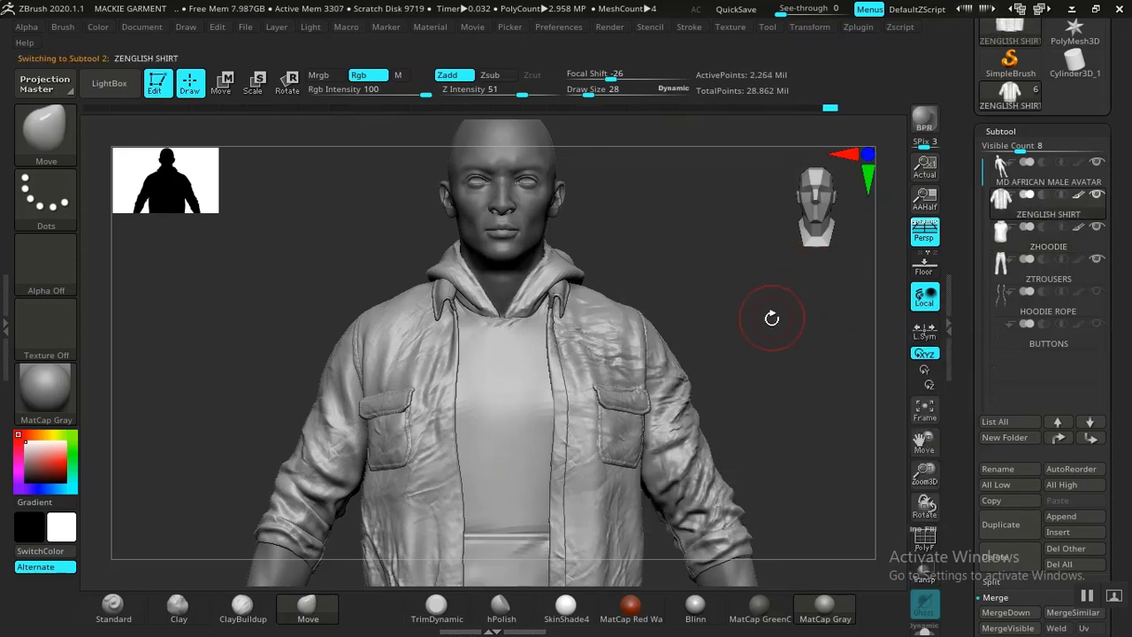
alt+drag(770, 315, 749, 274)
click(923, 628)
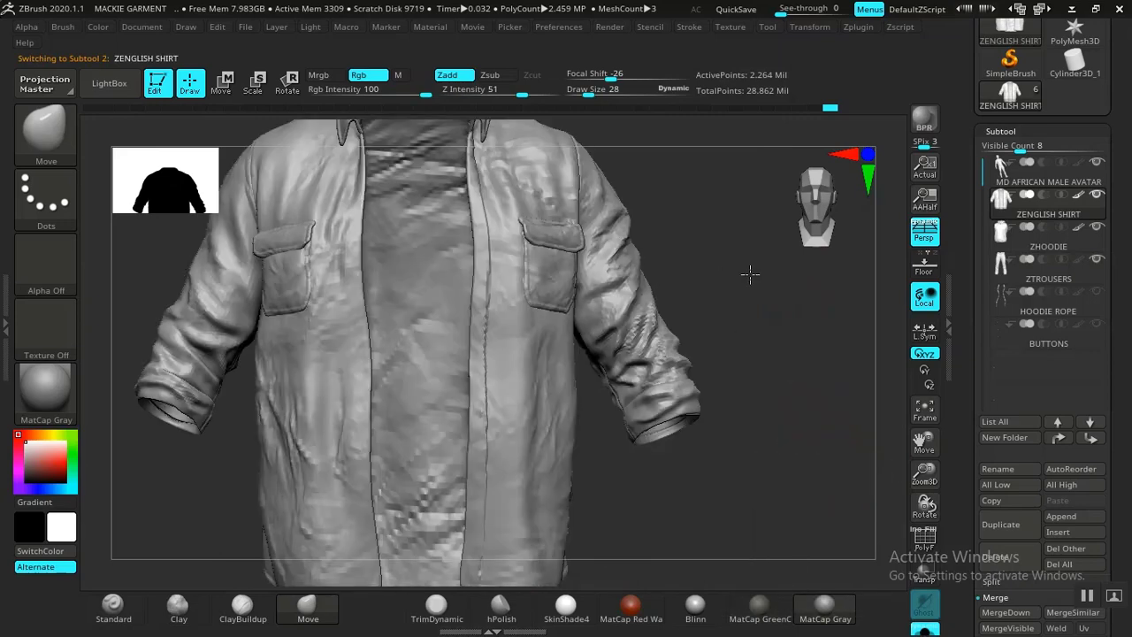
Lower the shirt's geometry to subdivision level 1.
click(1000, 131)
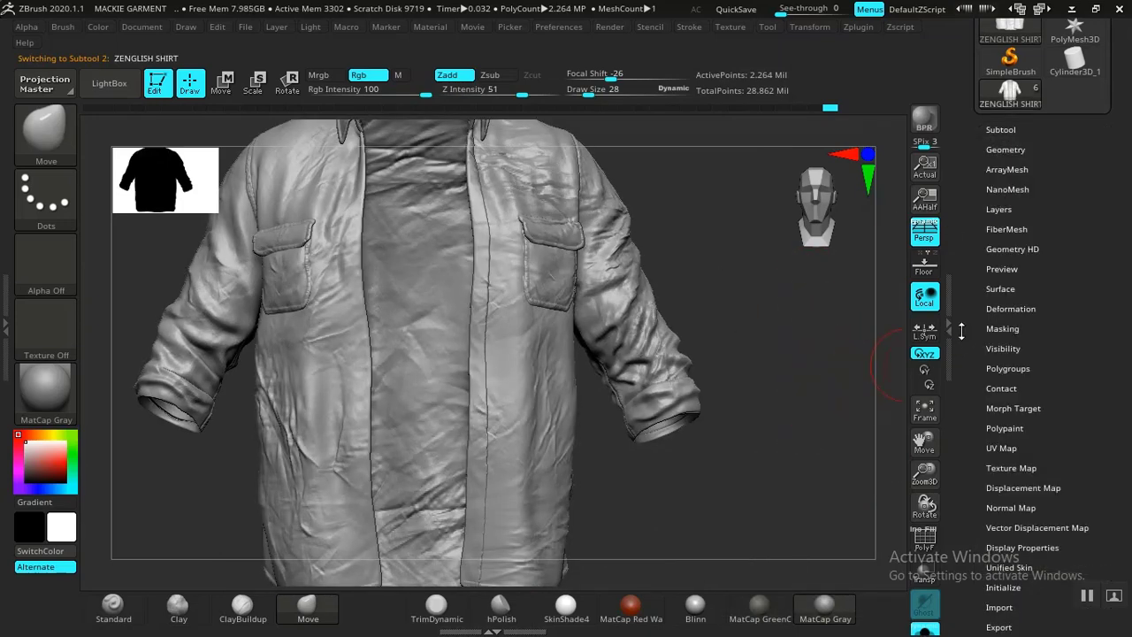
click(1005, 149)
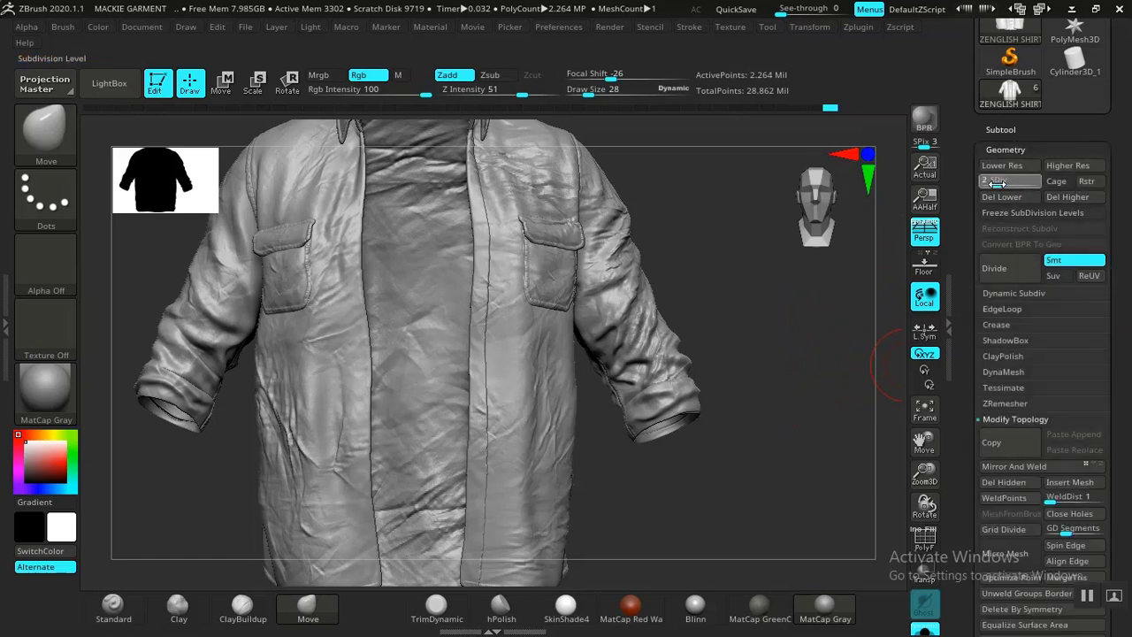
key(ctrl+d)
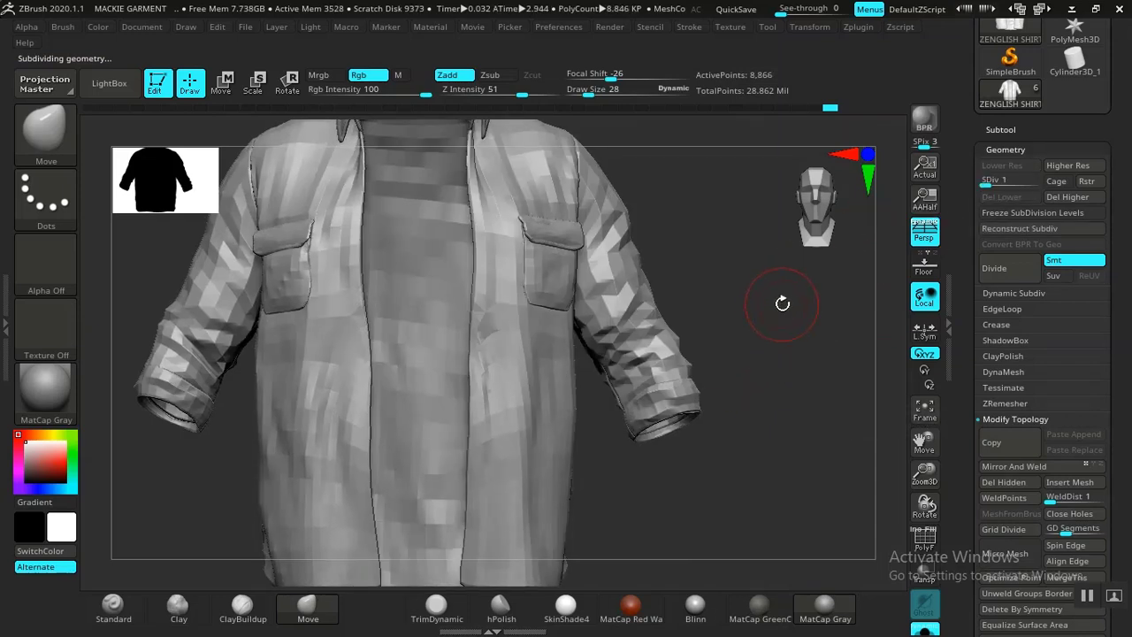
drag(769, 316, 813, 306)
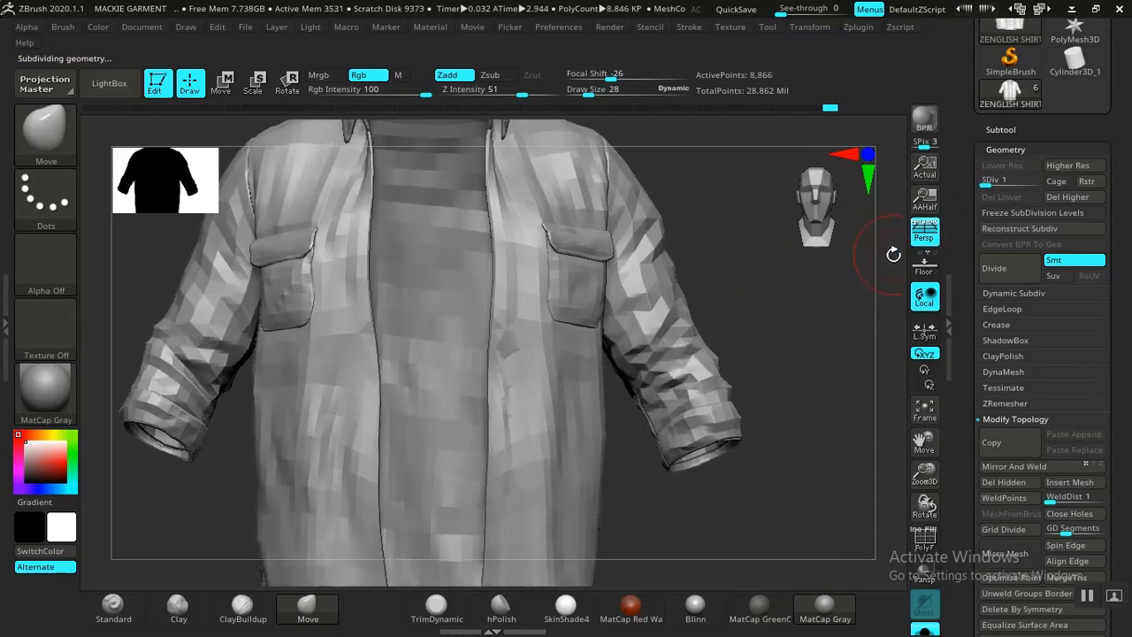
Compare the shirt's pocket and sleeve at subdivision level 2, and return the mesh to level 1.
key(d)
mouse_move(795, 337)
alt+mouse_down()
mouse_move(776, 323)
mouse_move(796, 375)
alt+mouse_up()
mouse_move(847, 325)
alt+mouse_down()
mouse_move(828, 300)
mouse_move(793, 324)
mouse_move(793, 369)
mouse_move(801, 332)
mouse_move(773, 307)
mouse_move(782, 349)
alt+mouse_up()
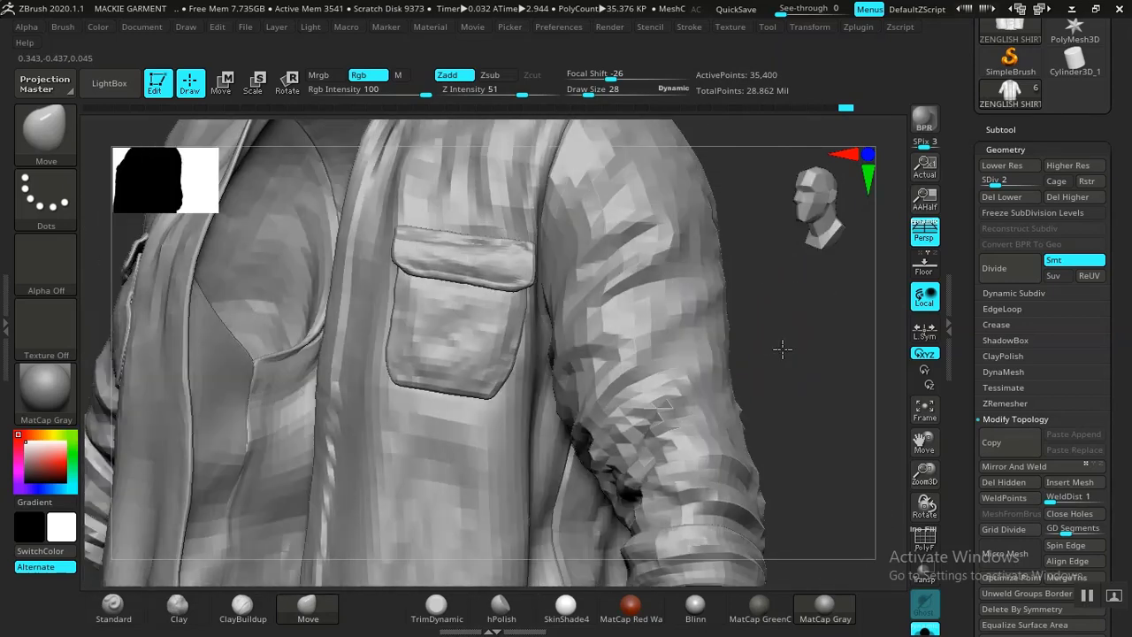
click(989, 181)
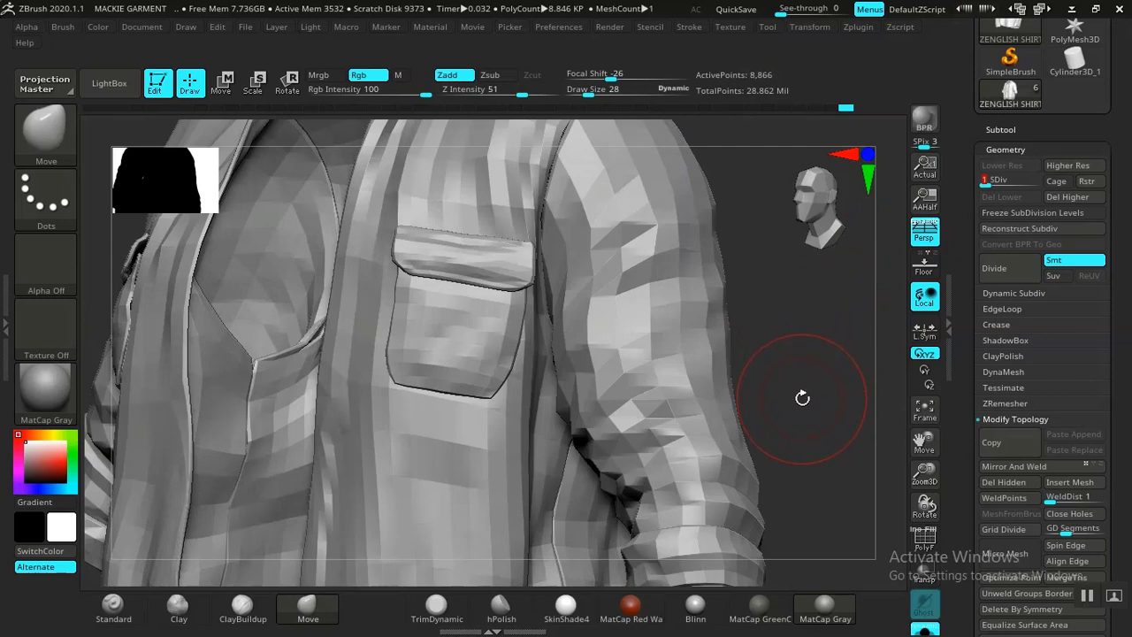
drag(821, 381, 794, 371)
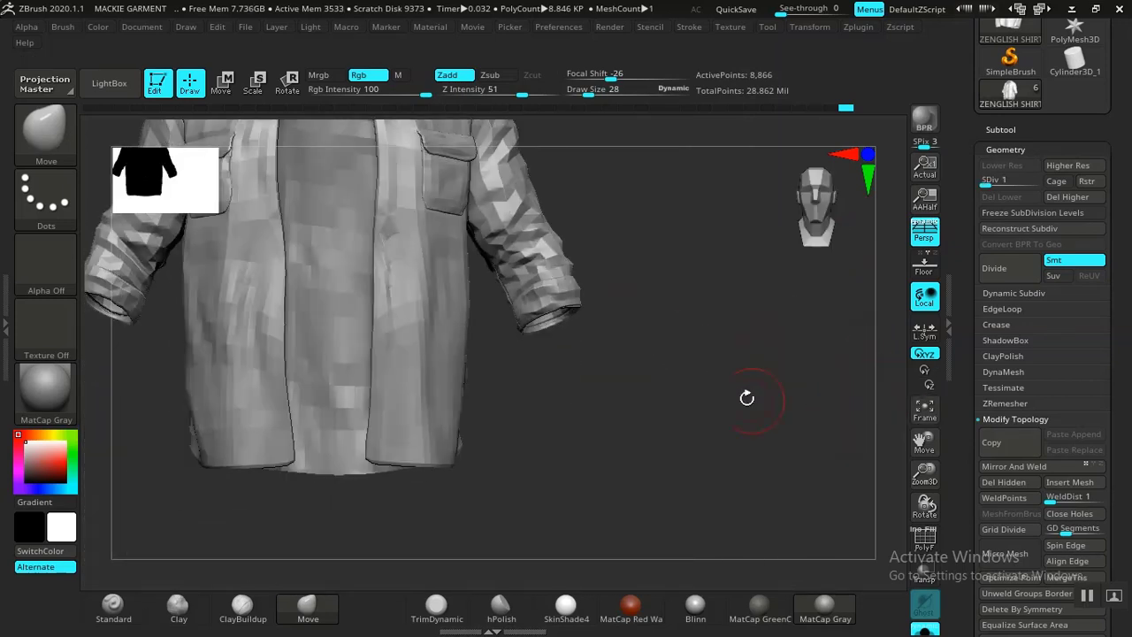
Frame the whole shirt and set its UV map size to 4096.
click(923, 409)
scroll(965, 439, down, 10)
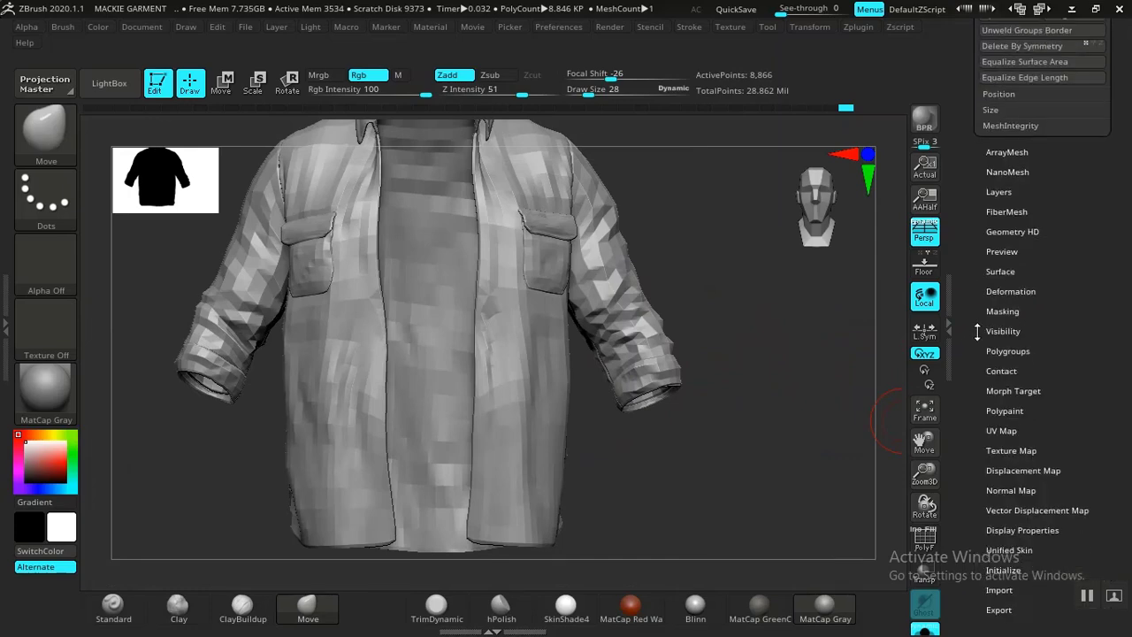
click(1001, 449)
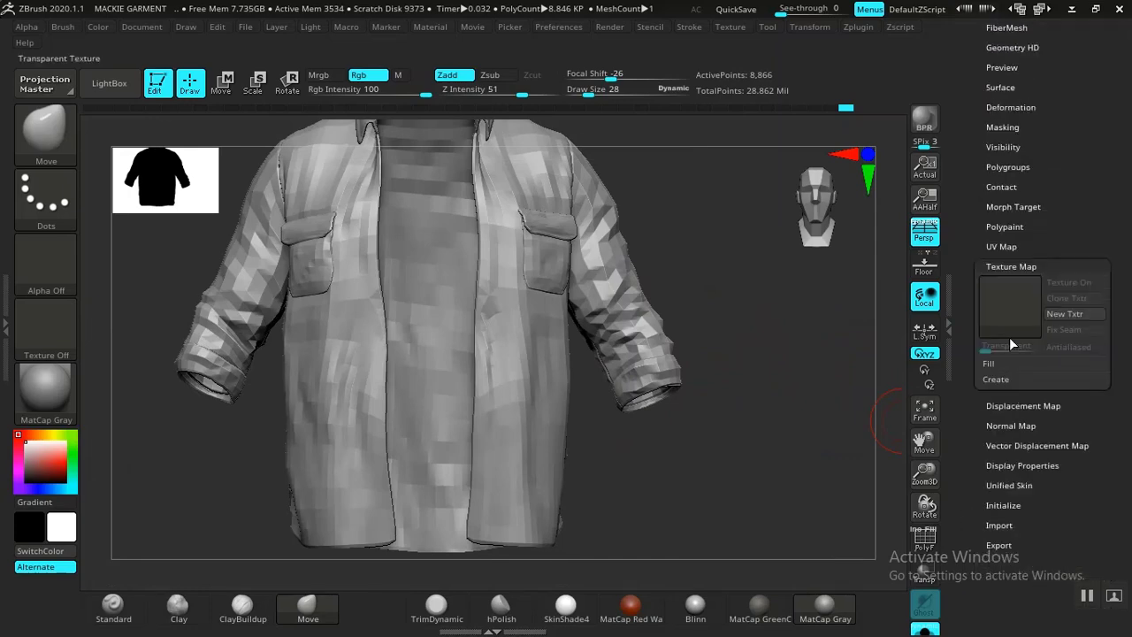
click(999, 266)
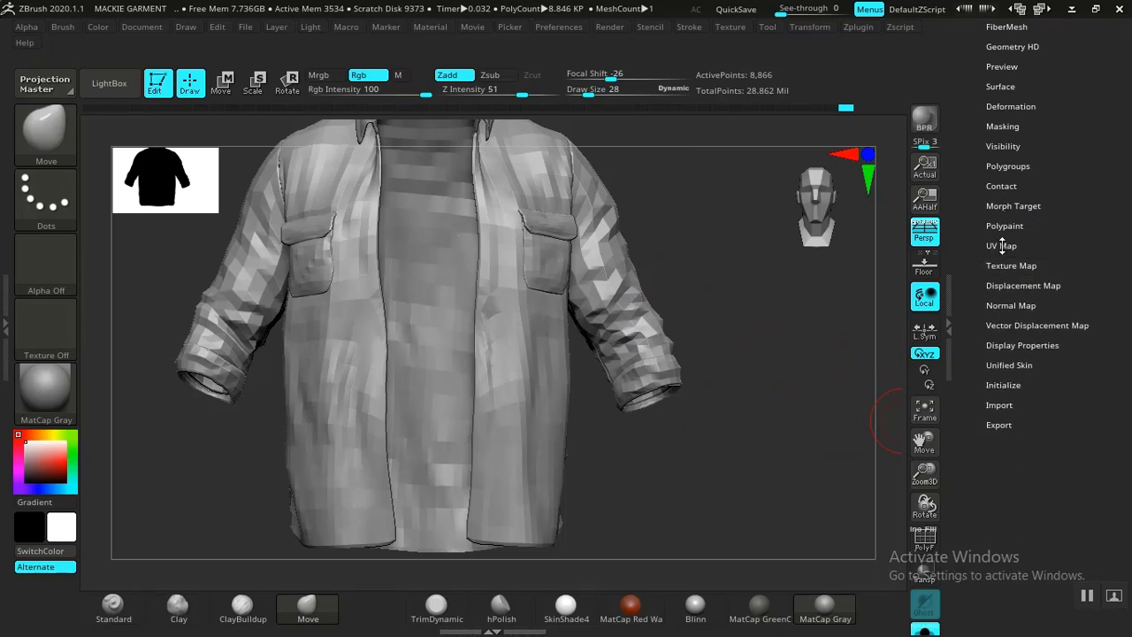
click(1002, 246)
click(1088, 324)
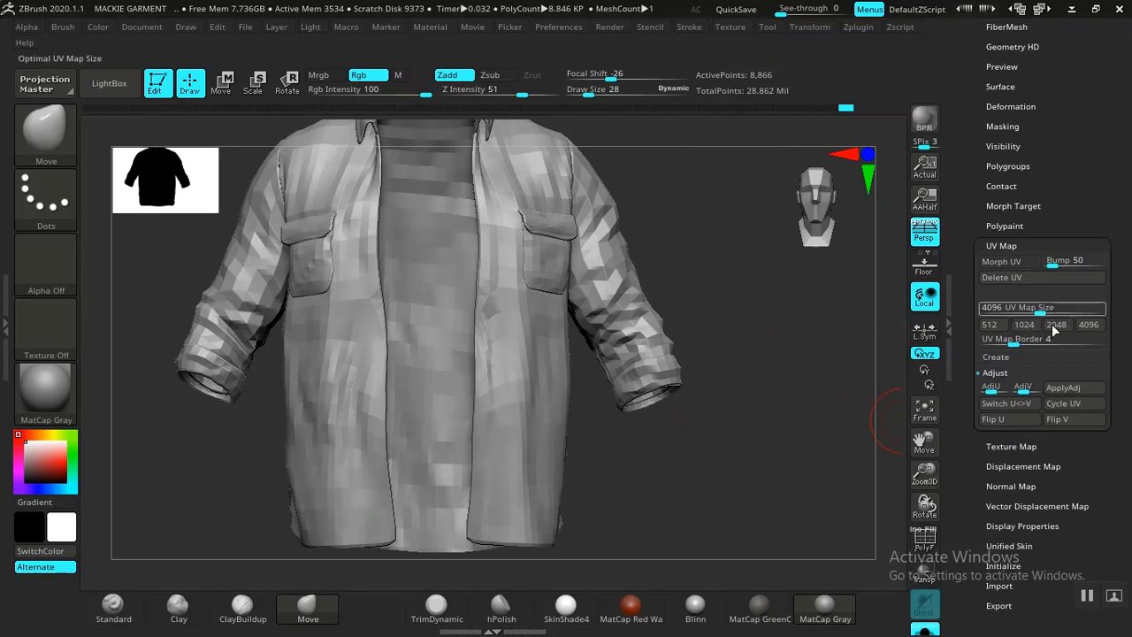
click(1002, 246)
Create a tangent normal map for the shirt with SmoothUV and SNormals enabled.
click(999, 265)
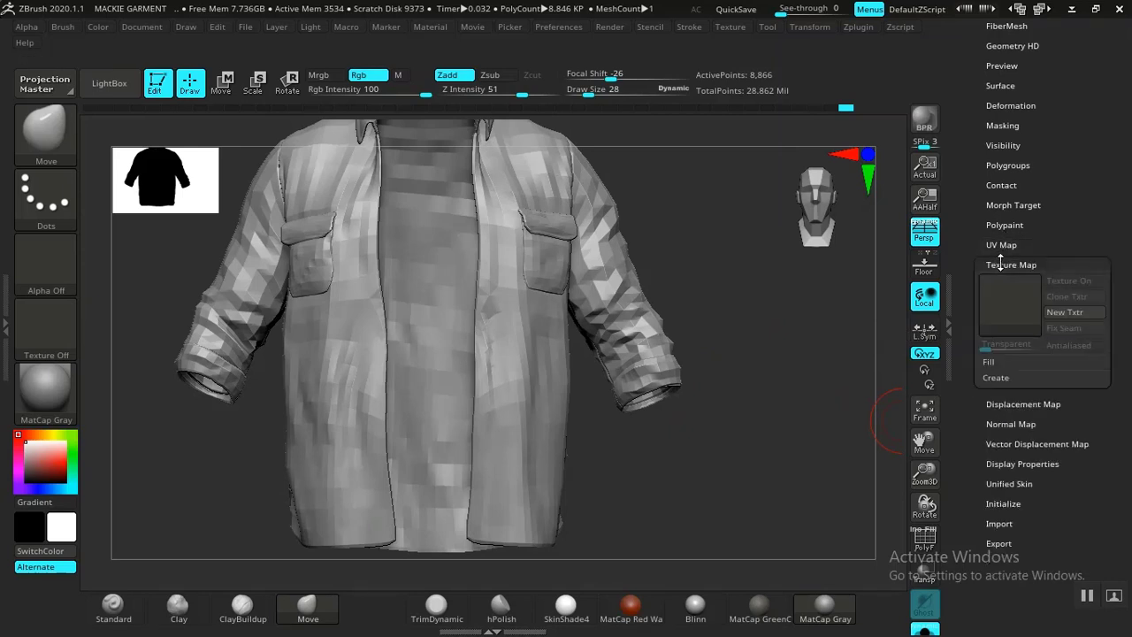
click(1000, 264)
click(1005, 304)
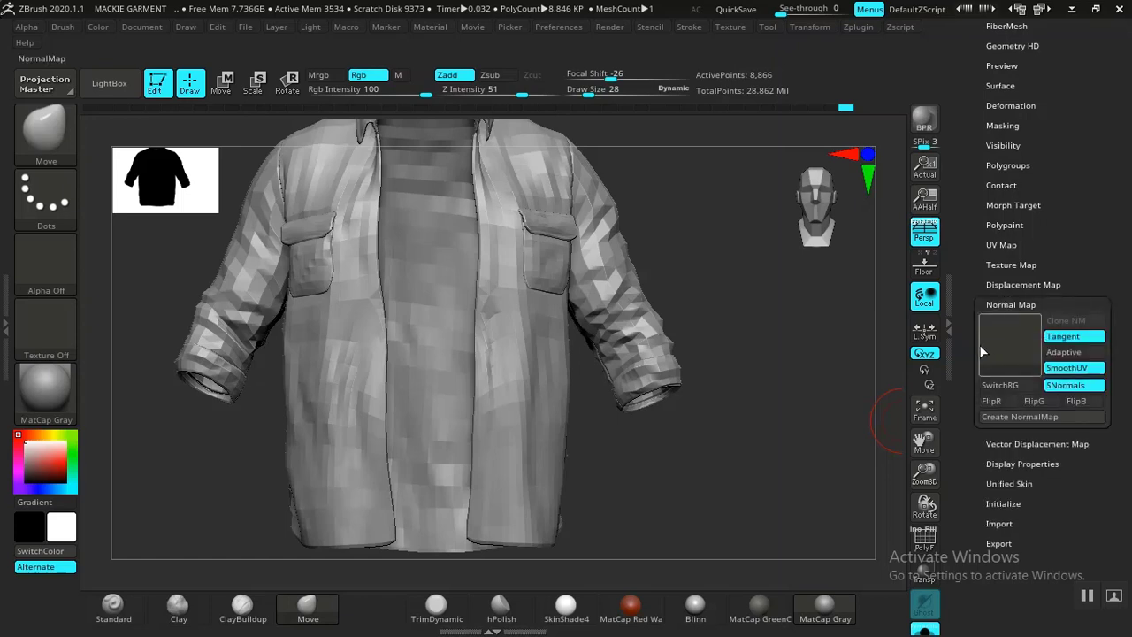
click(1054, 352)
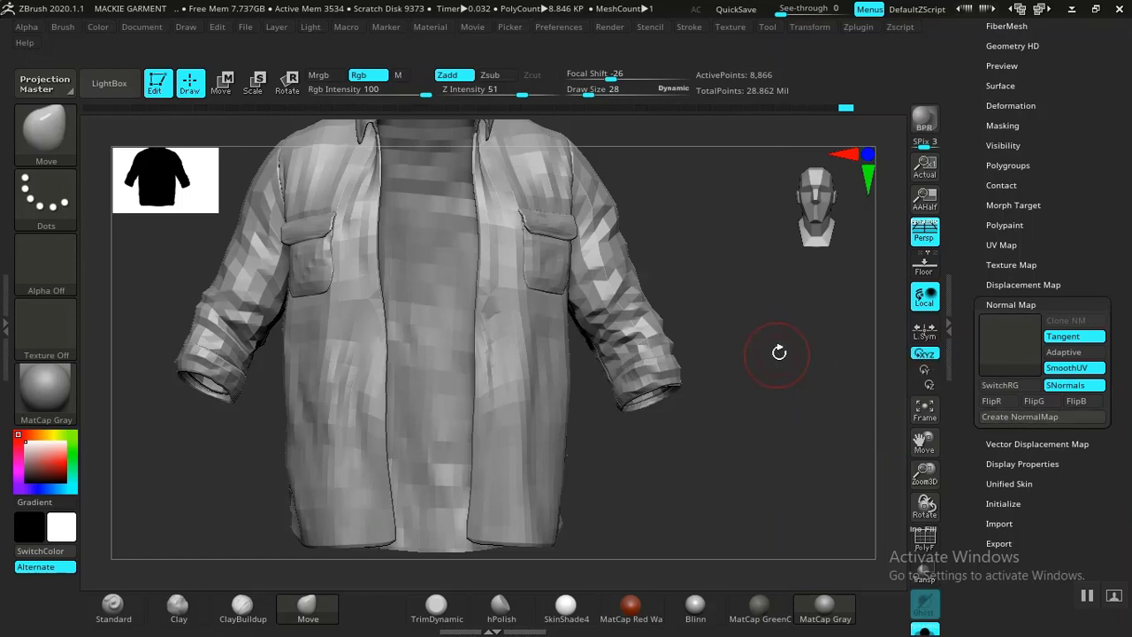
drag(778, 349, 817, 389)
click(1002, 418)
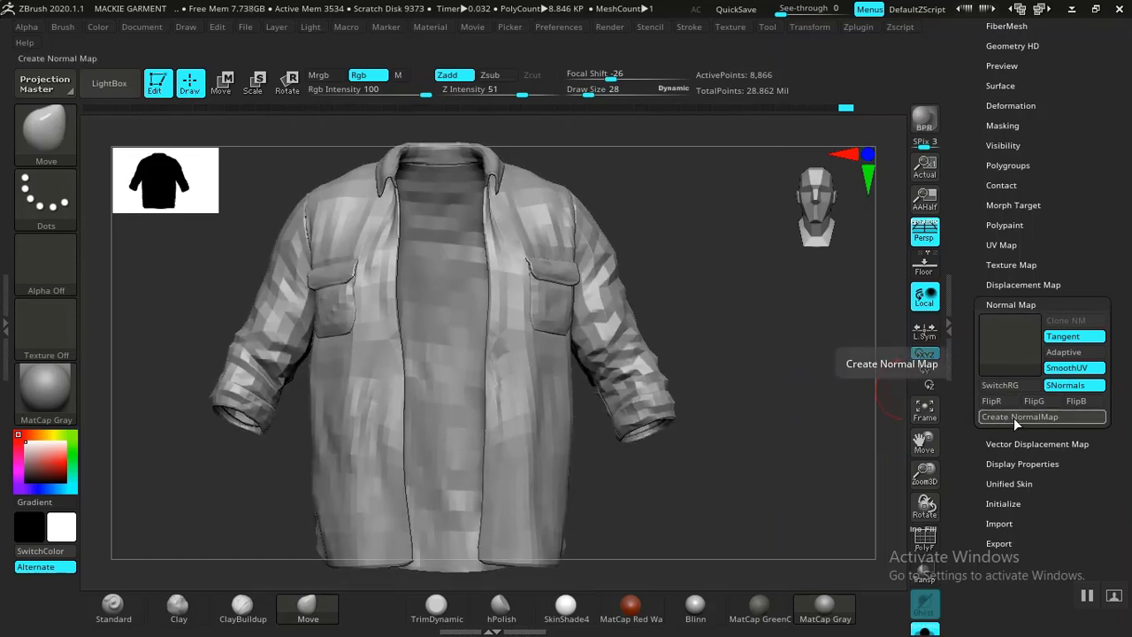
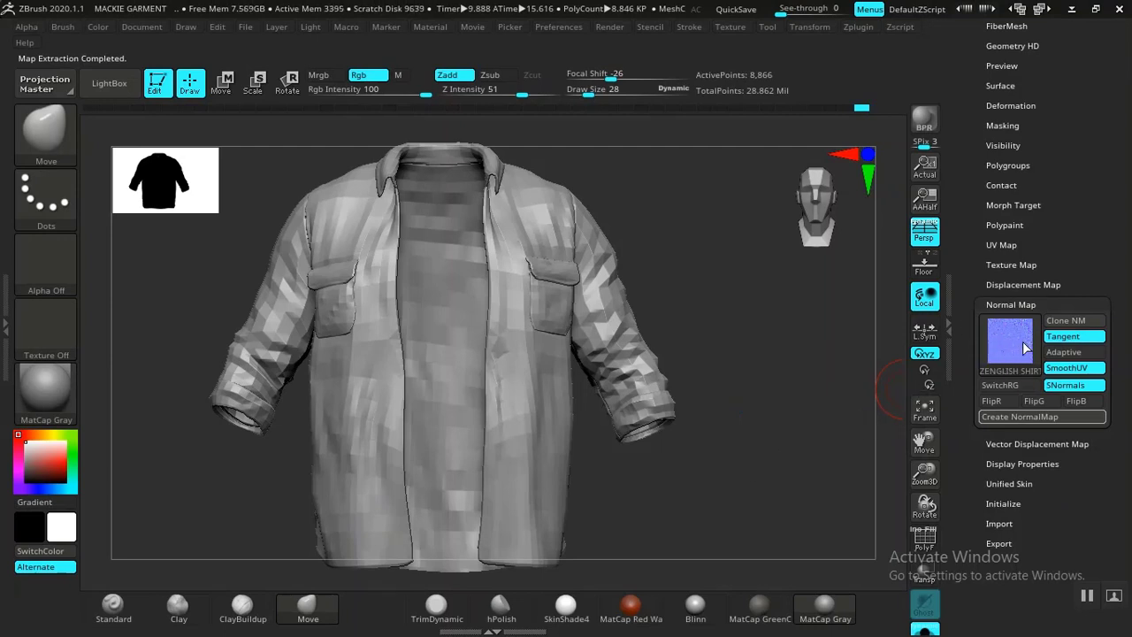
Clone the shirt's normal map into the texture library and flip it vertically.
click(1067, 320)
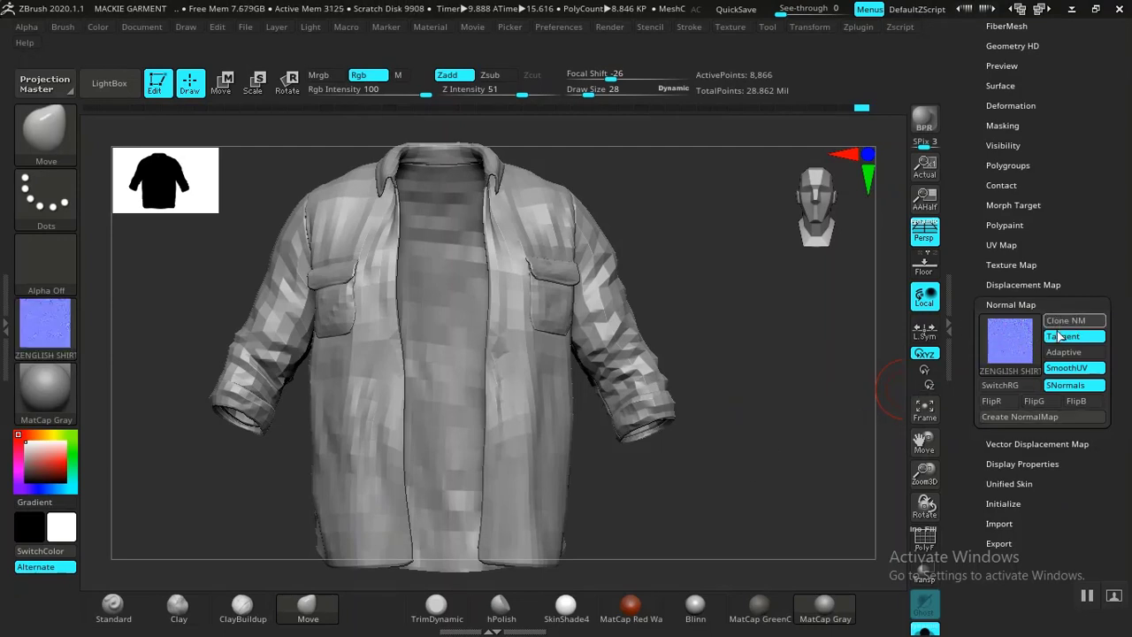
click(730, 26)
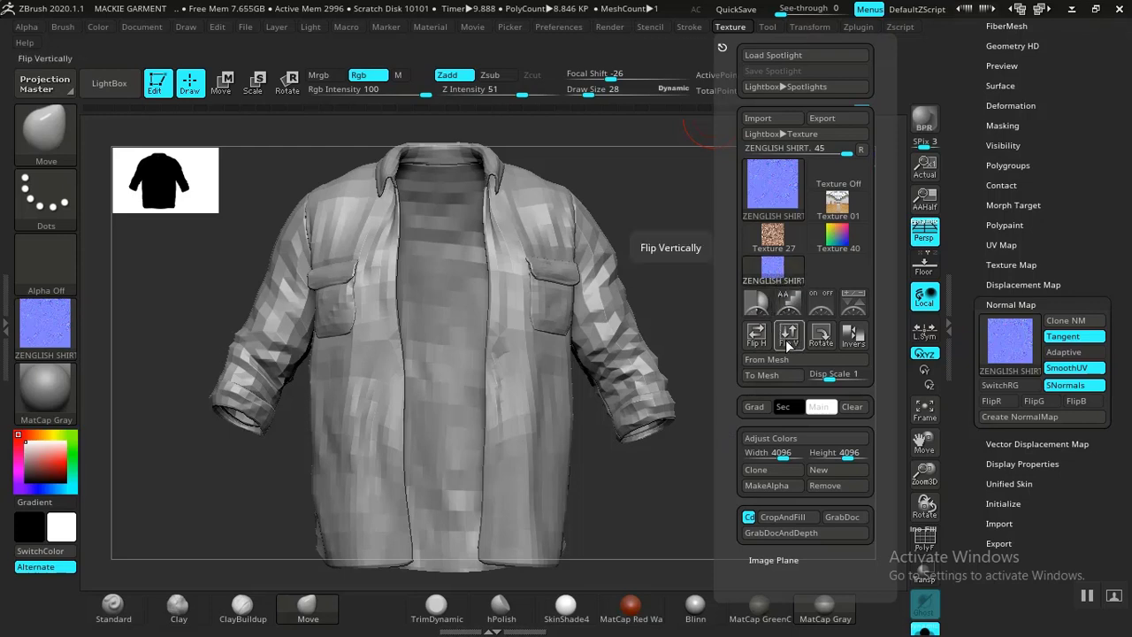
click(731, 26)
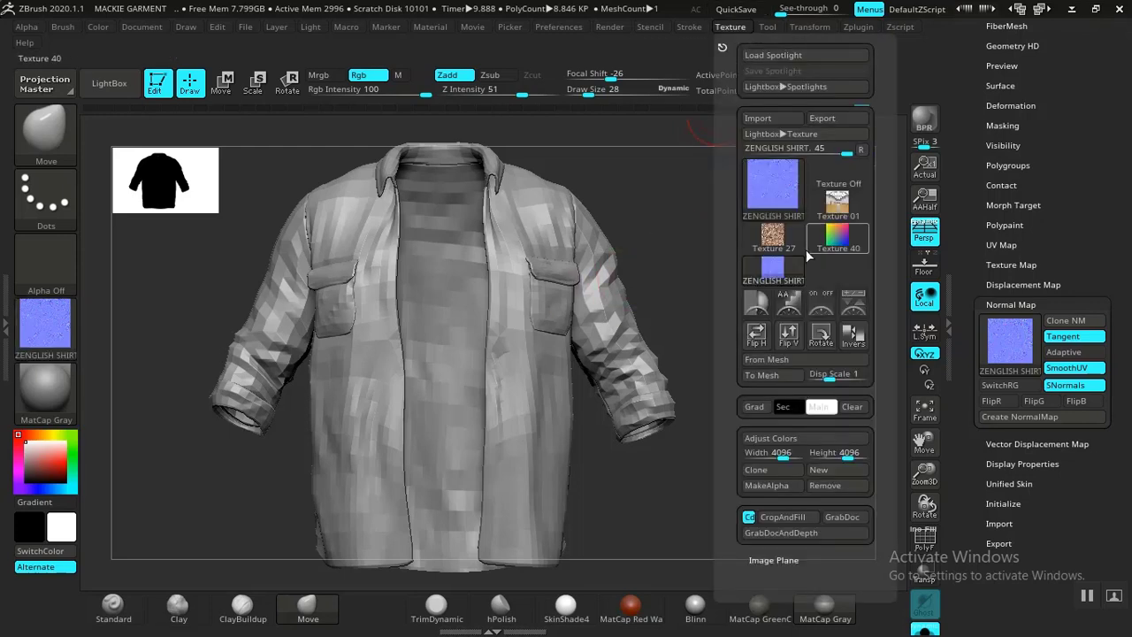
click(788, 340)
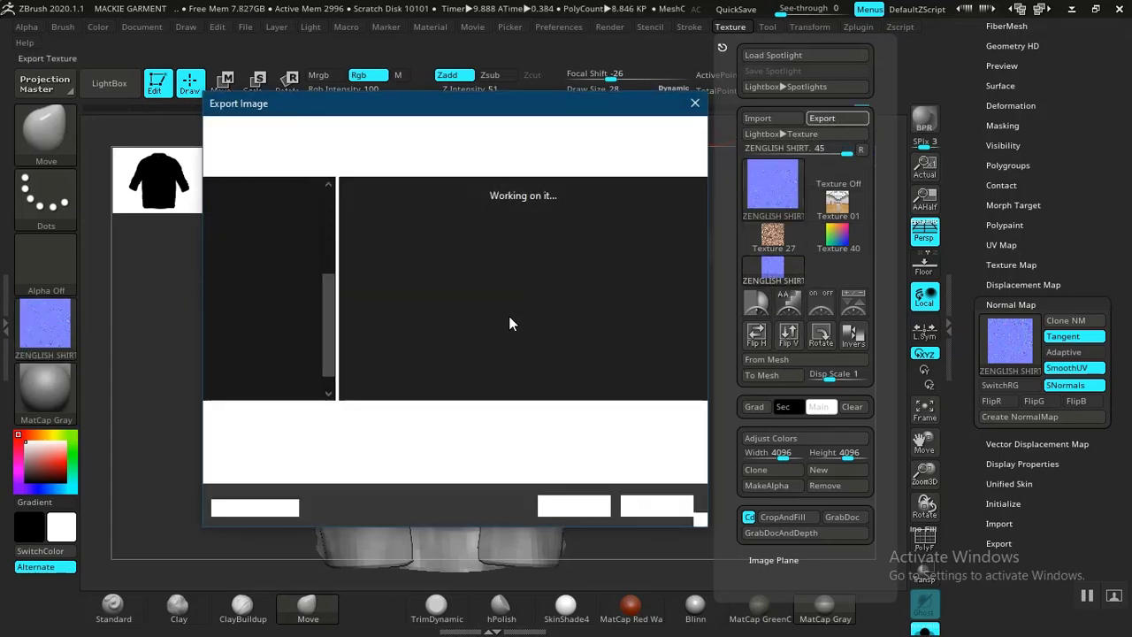
Export the flipped shirt map in PNG format, creating and opening a new ZMAPS folder inside ZEXPORT as its destination.
click(367, 440)
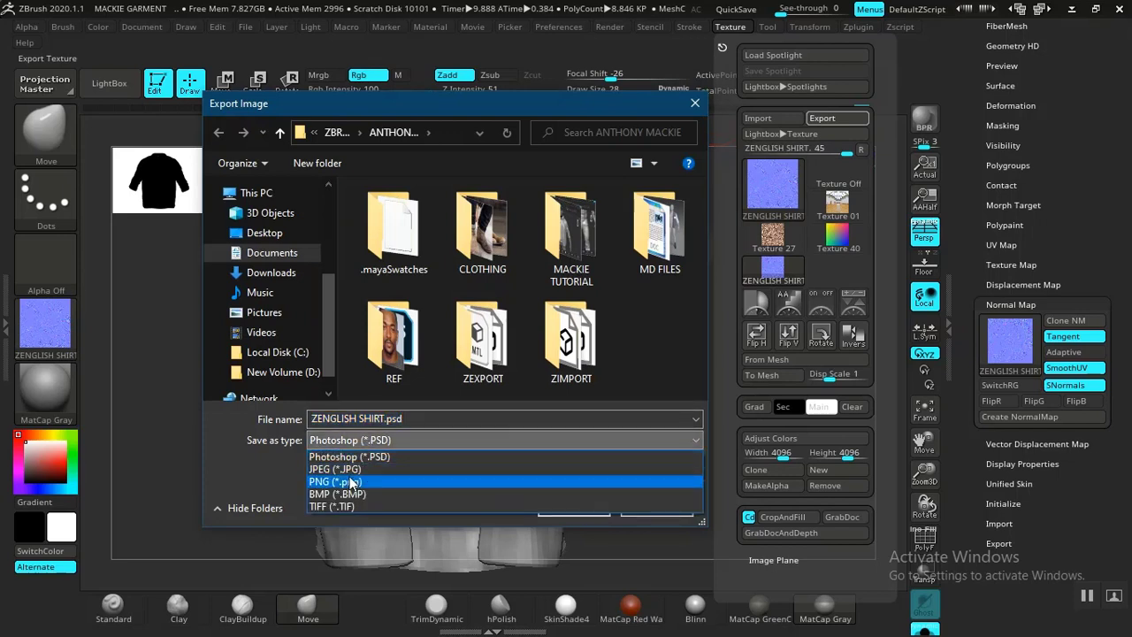
click(350, 467)
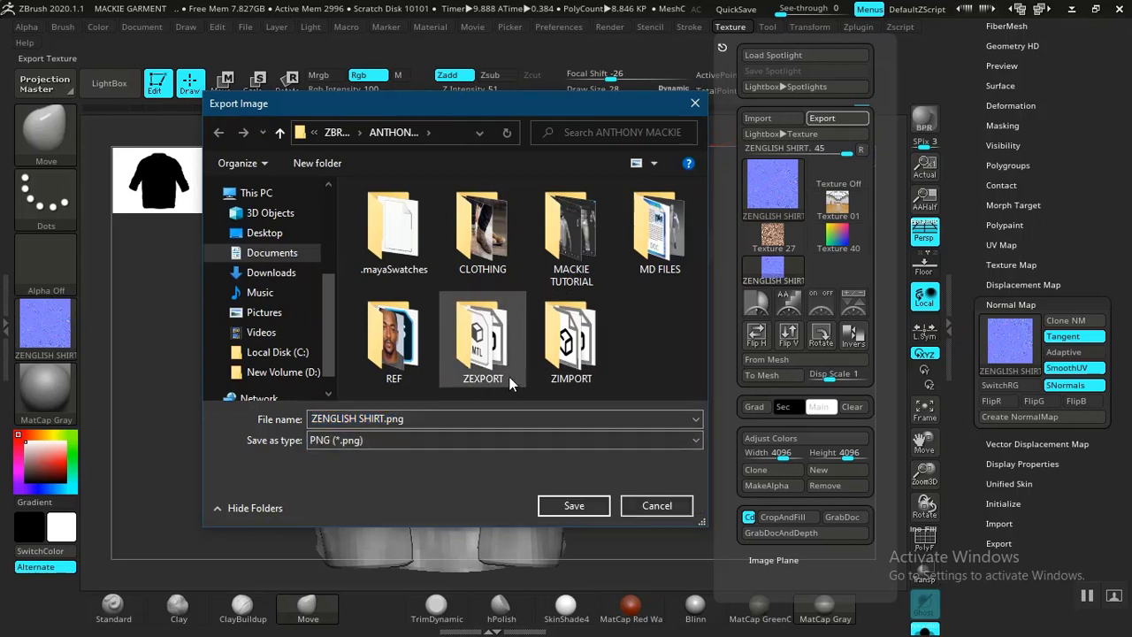
double_click(481, 357)
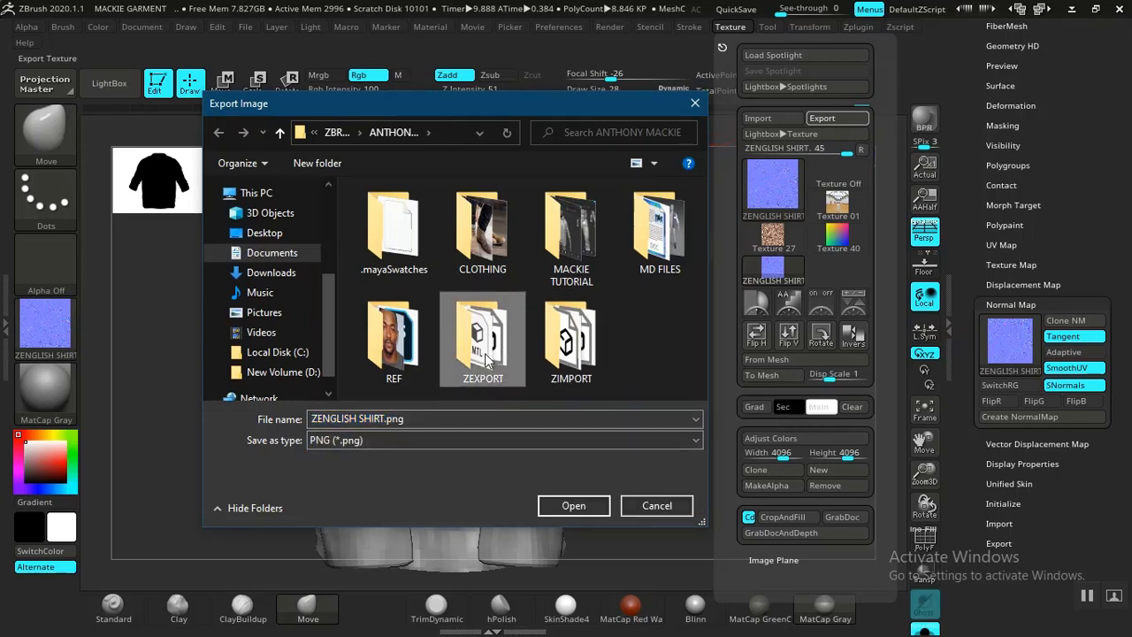
click(320, 165)
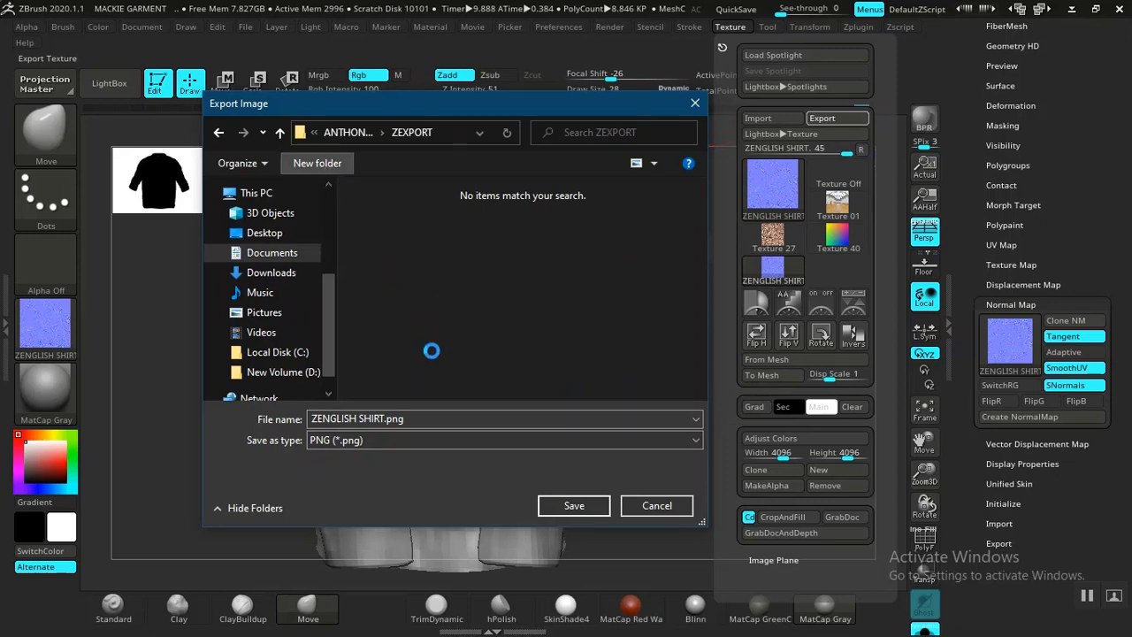
text(ZMAPS)
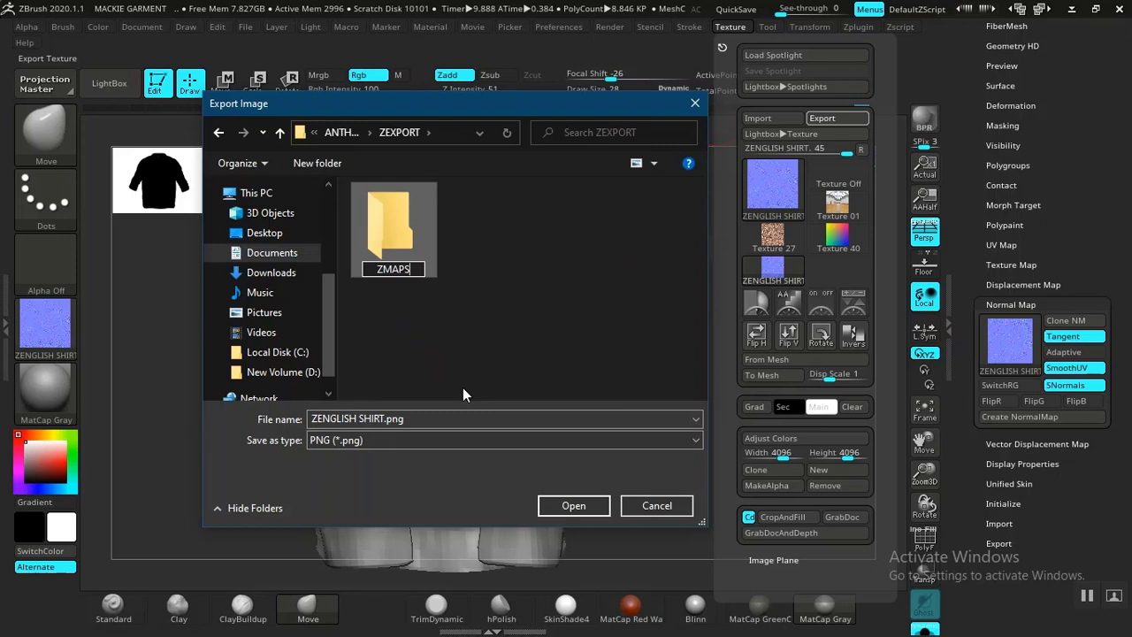
key(Return)
key(Return)
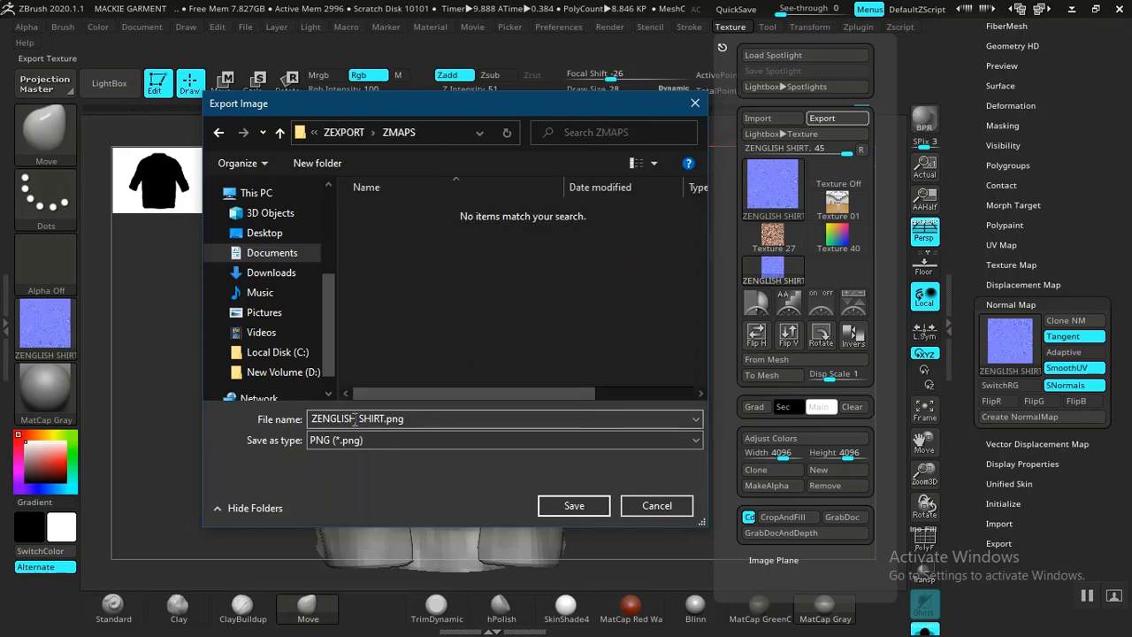
Edit the end of the ZENGLISH SHIRT.png export file name, deleting its extension characters.
click(434, 419)
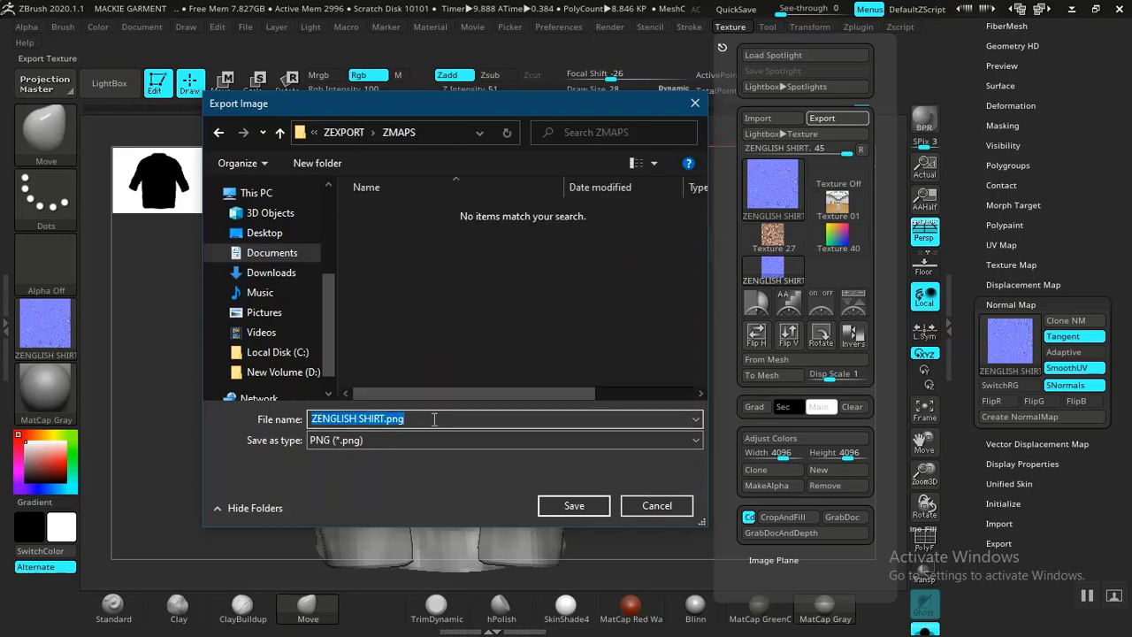
click(431, 419)
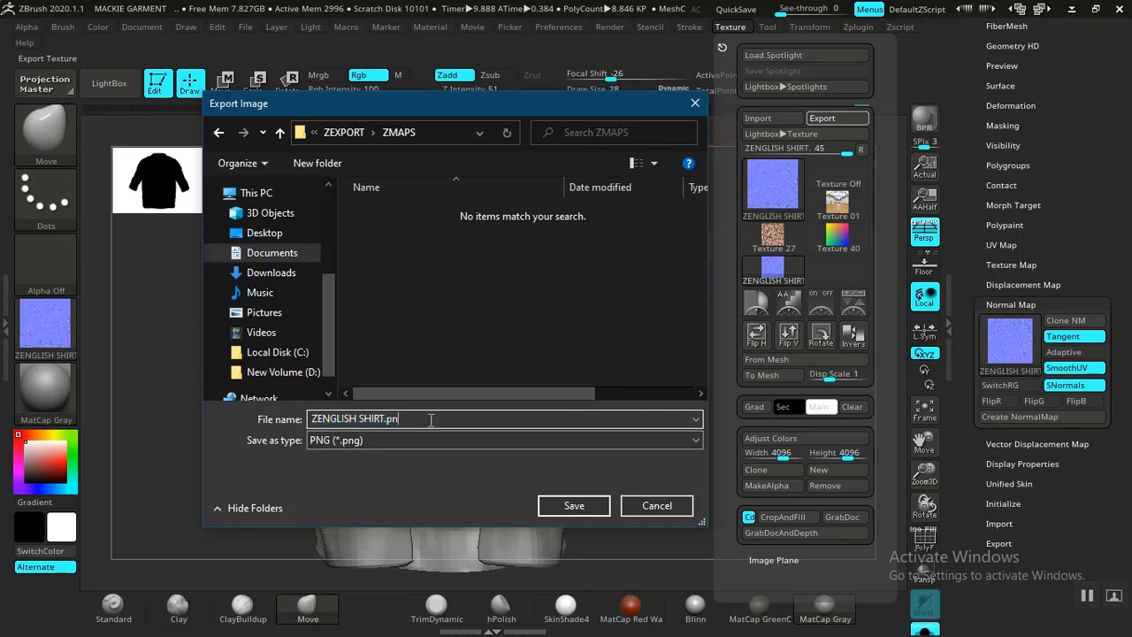
Export the shirt's normal map texture to the ZMAPS folder as ZENGLISH SHIRT NORMAL.png.
text(NORMAL)
click(575, 506)
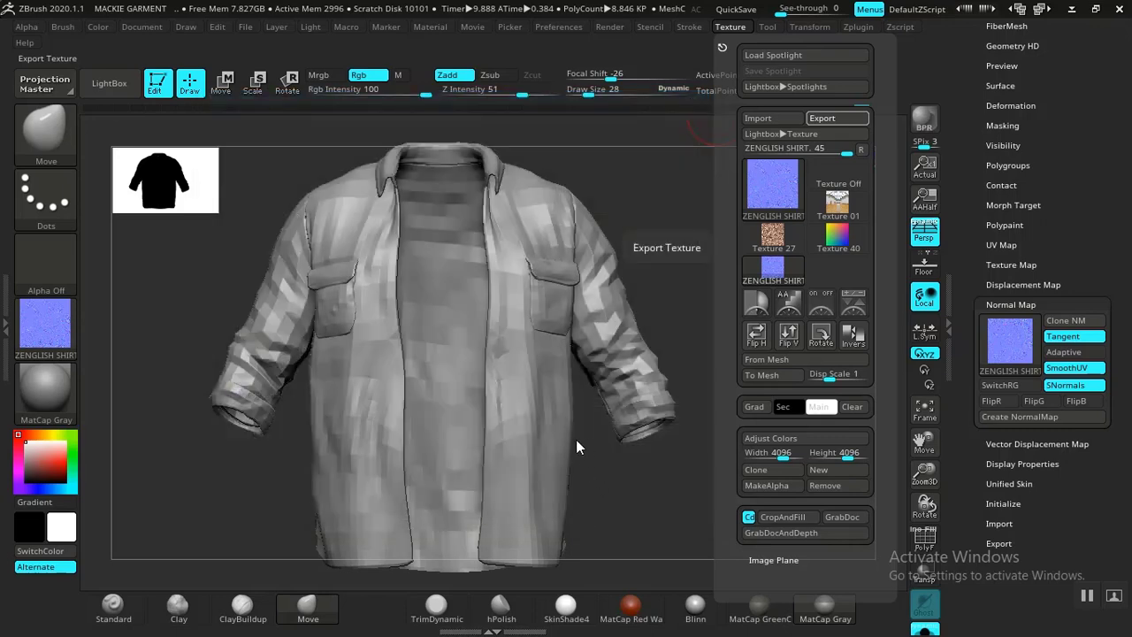
Enable Flip V and SmoothUV in the shirt's displacement map settings.
mouse_move(1005, 362)
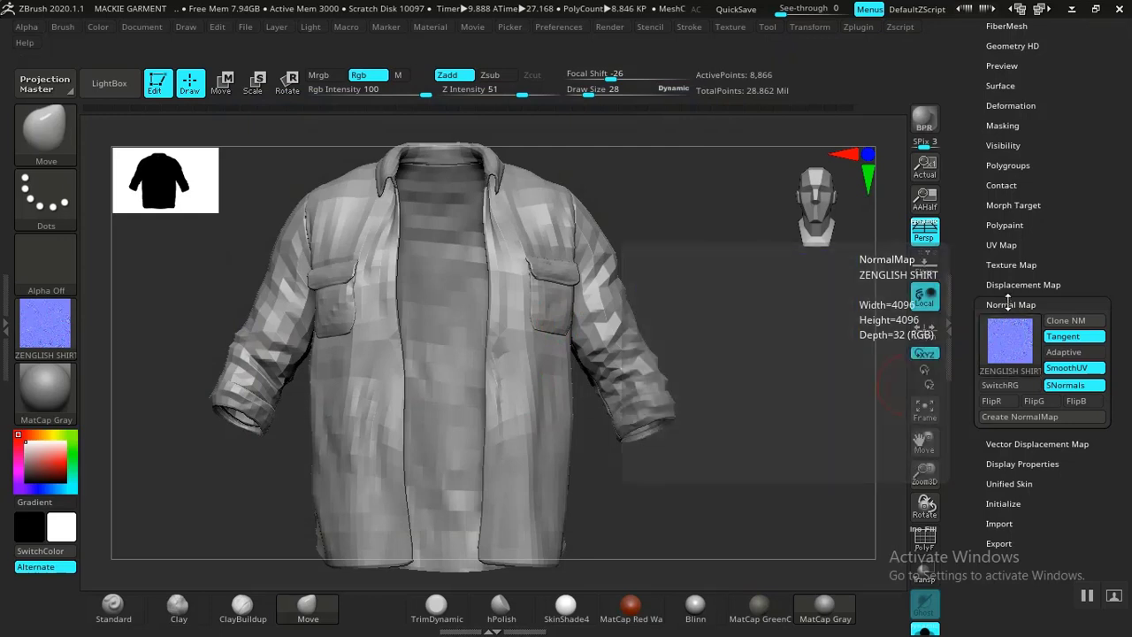
click(1011, 304)
click(1021, 283)
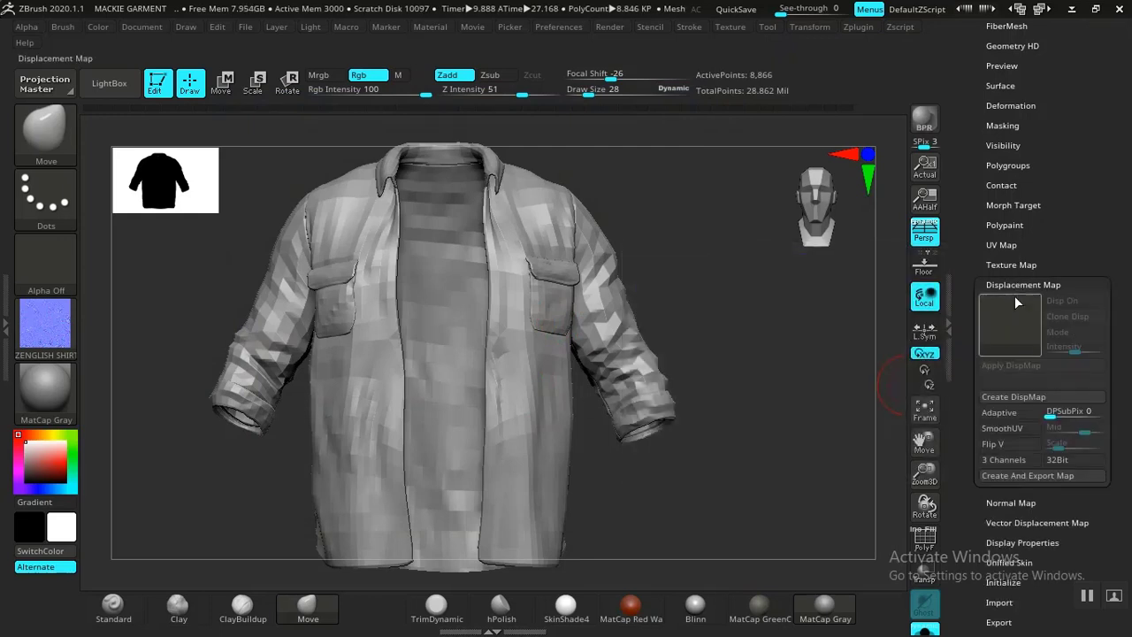
click(1002, 446)
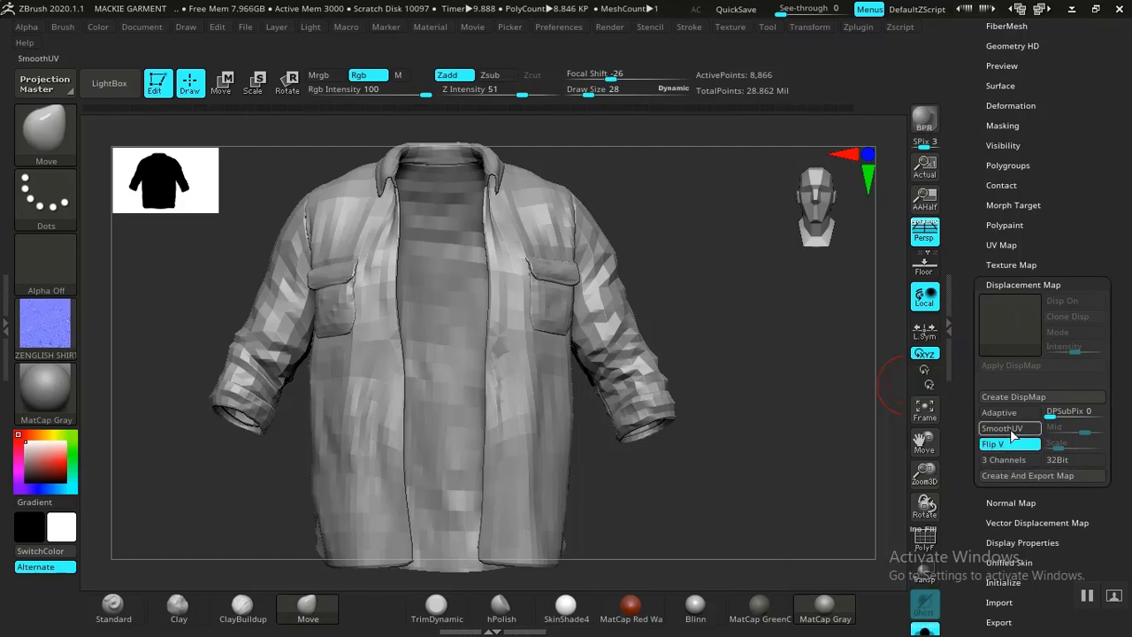
click(1012, 429)
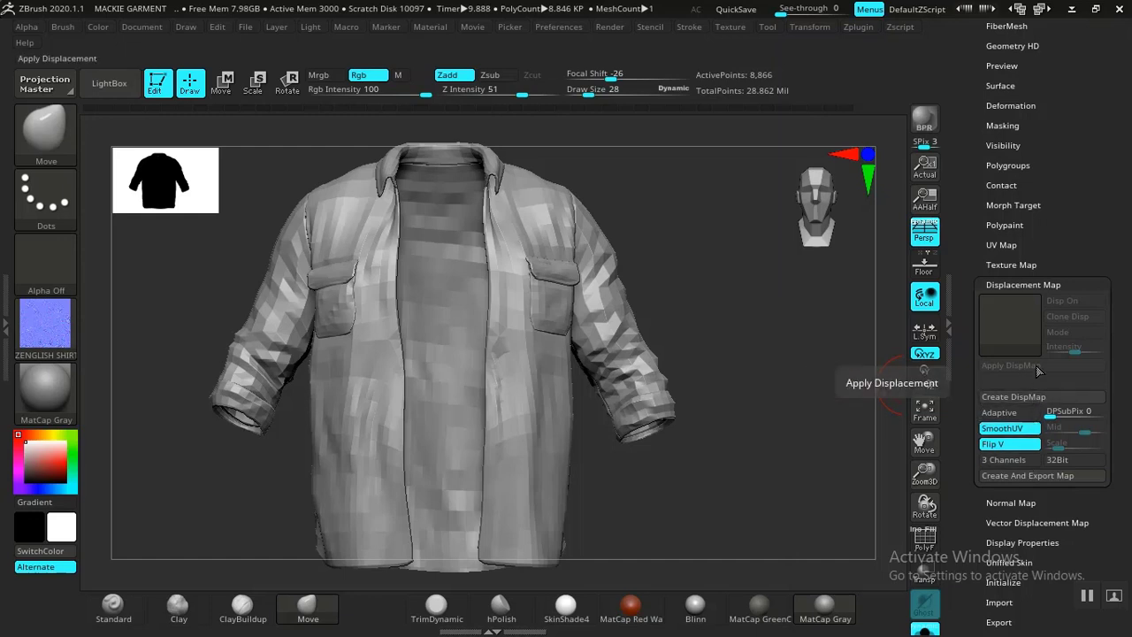
Create and export the shirt's displacement map as the 16-bit, 1-channel file ZENGLISH SHIRT DISPLACE.tif, declining the base mesh export.
click(1021, 475)
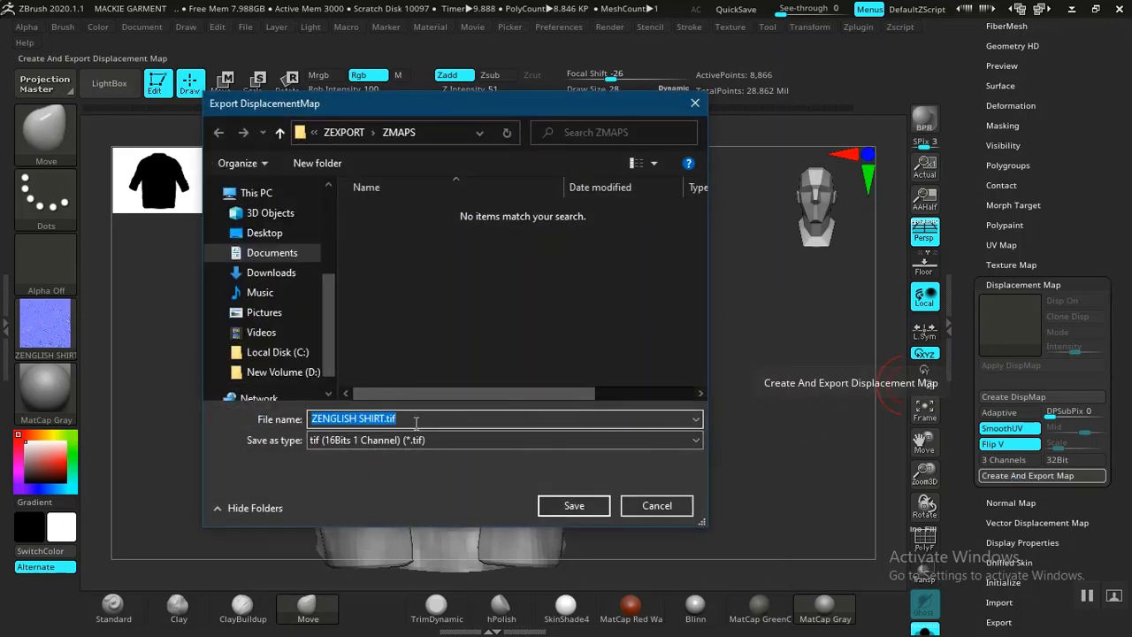
click(351, 443)
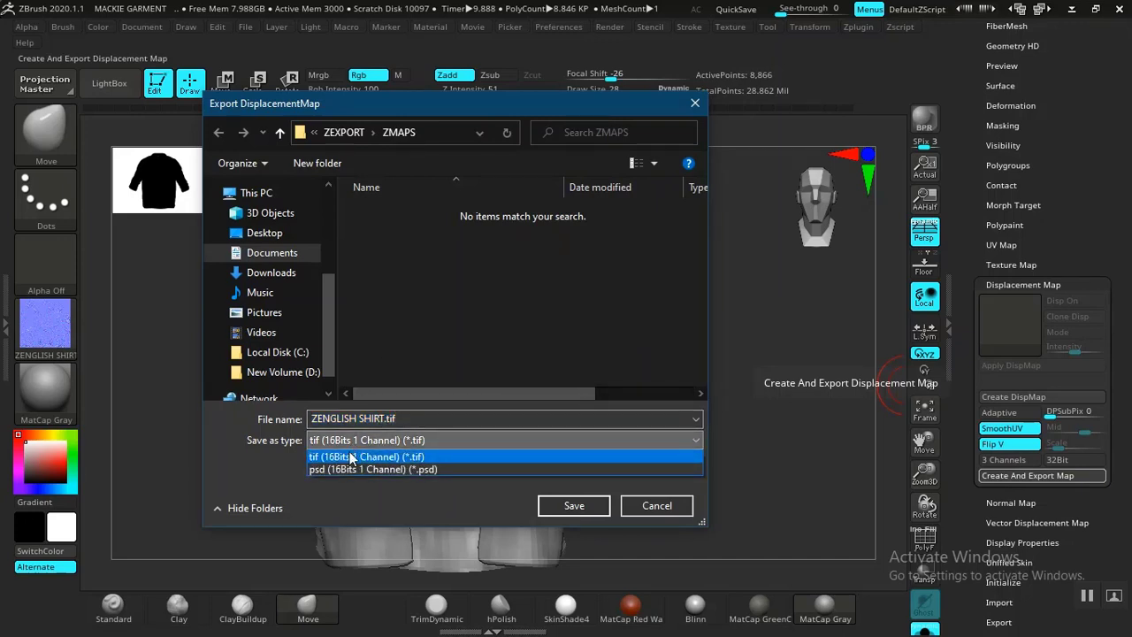
click(344, 457)
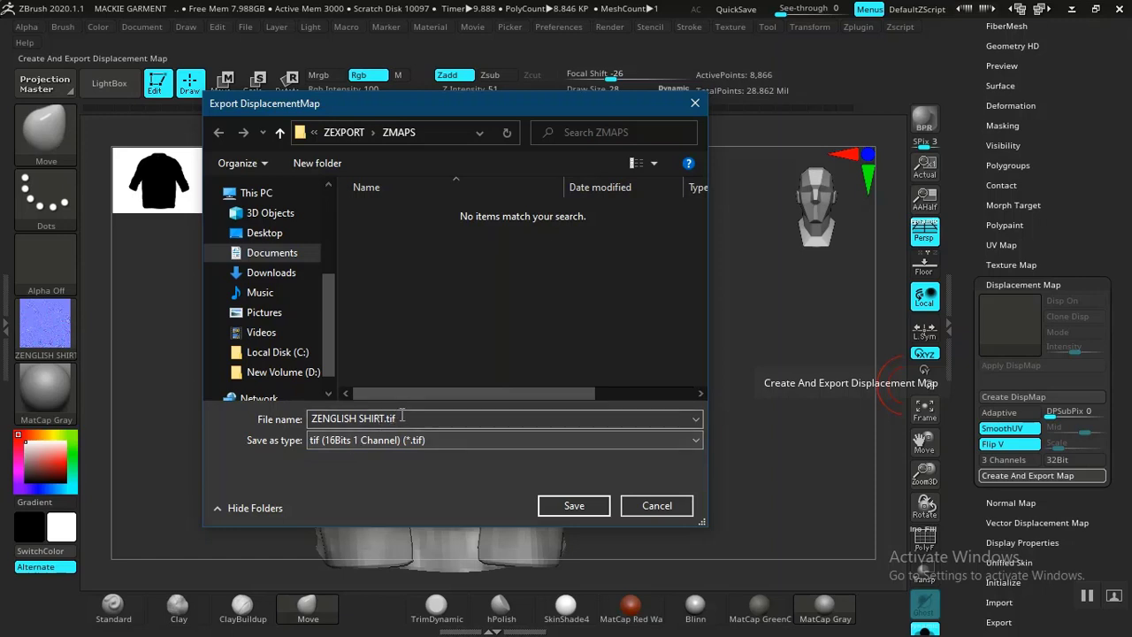
click(382, 416)
drag(384, 419, 381, 426)
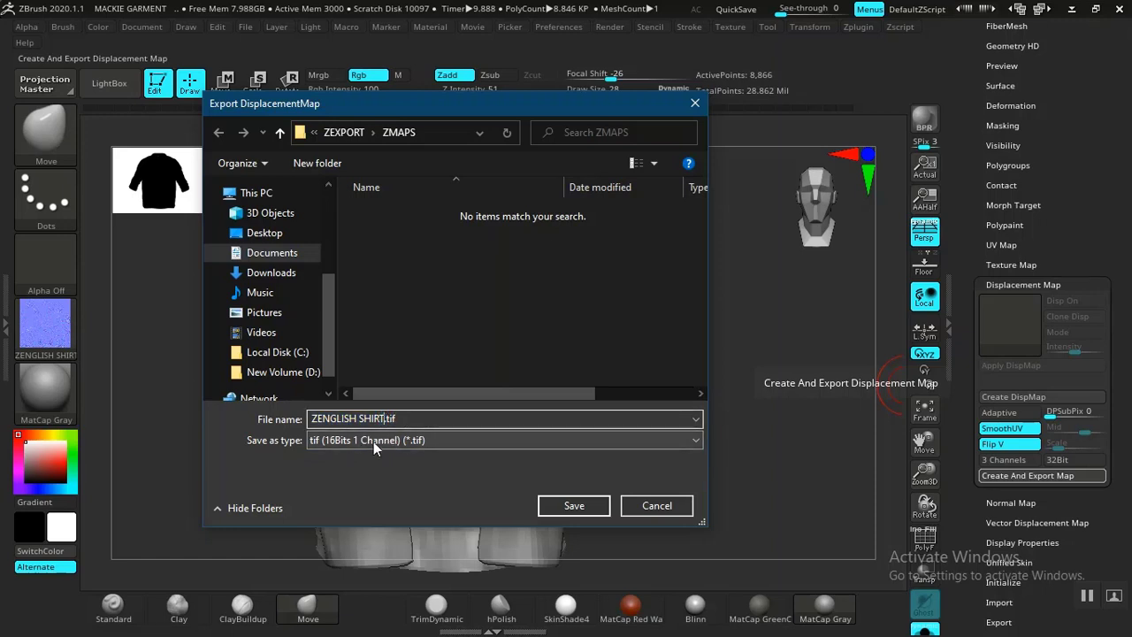
text(D)
key(BackSpace)
text(ISPL)
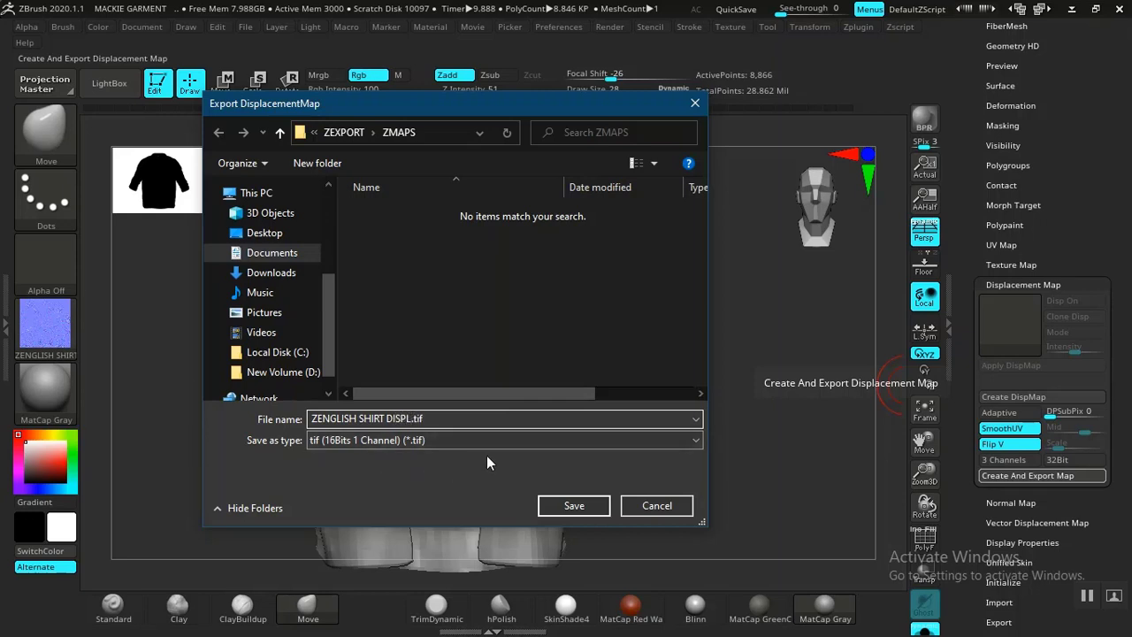
text(ACE)
click(573, 505)
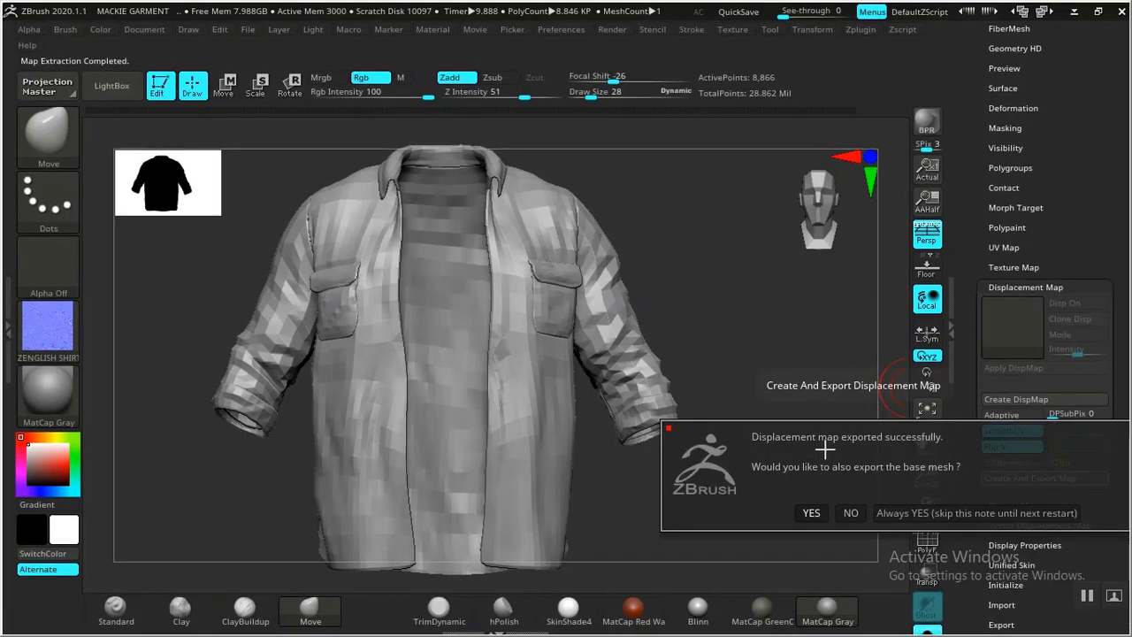
click(853, 513)
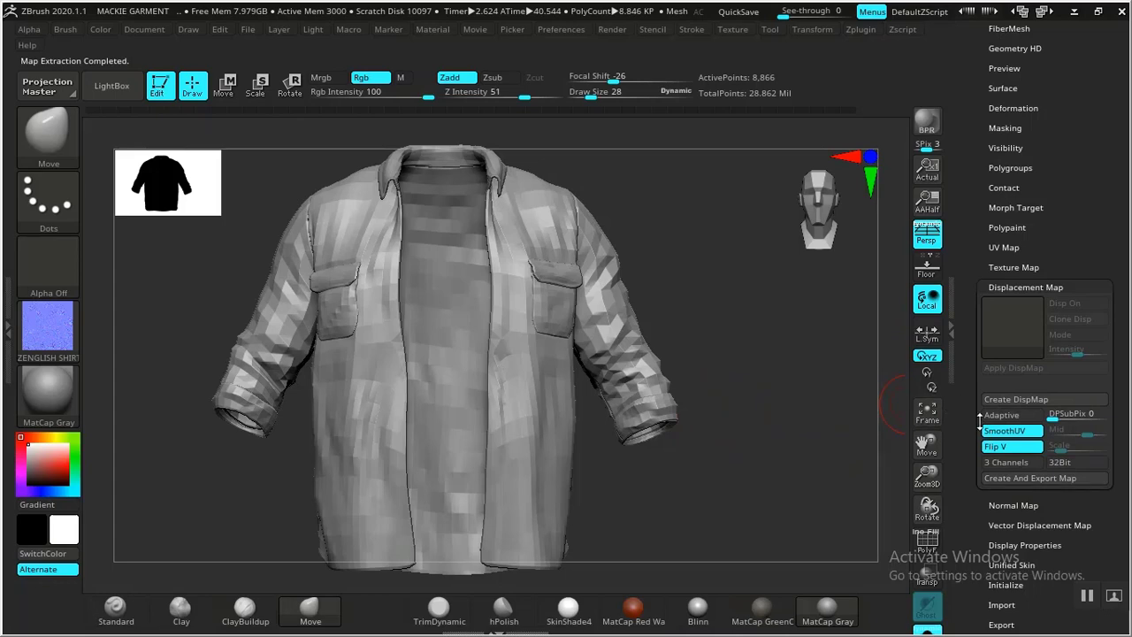
Switch to the ZHOODIE subtool and lower its geometry to subdivision level 1.
click(1017, 287)
scroll(1008, 230, up, 5)
click(1004, 199)
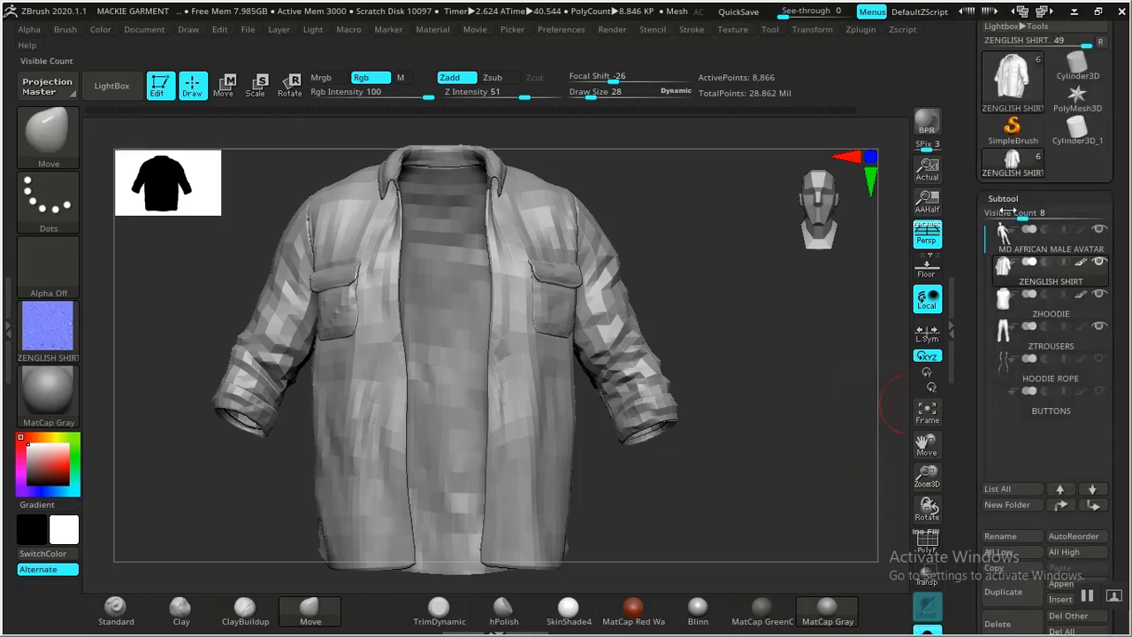
click(1023, 308)
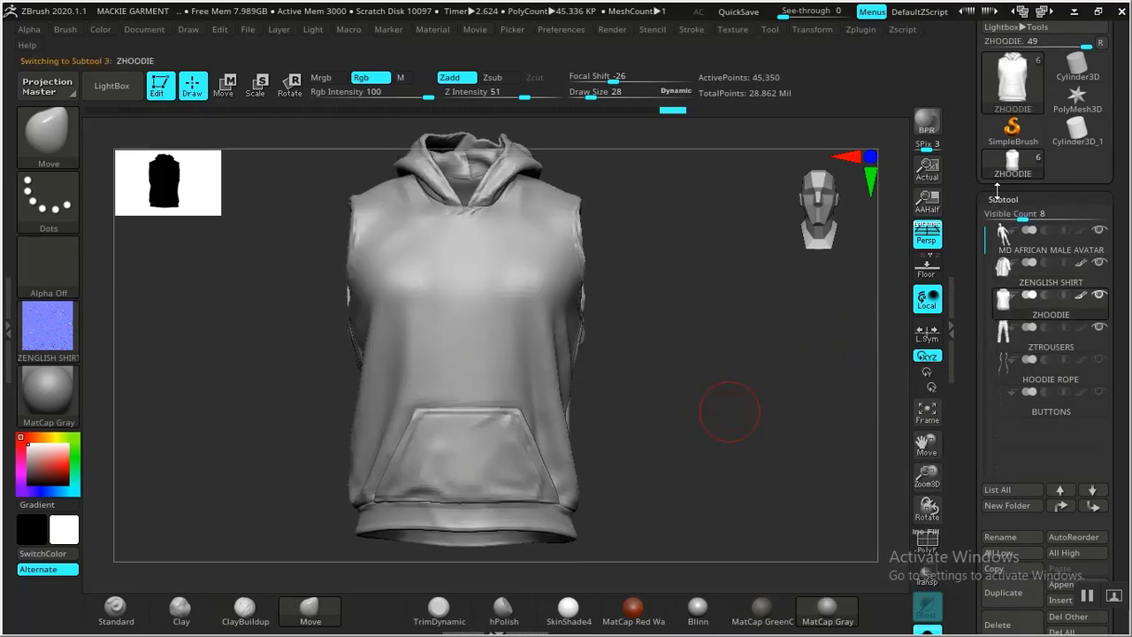
click(1003, 199)
click(1008, 220)
click(1005, 235)
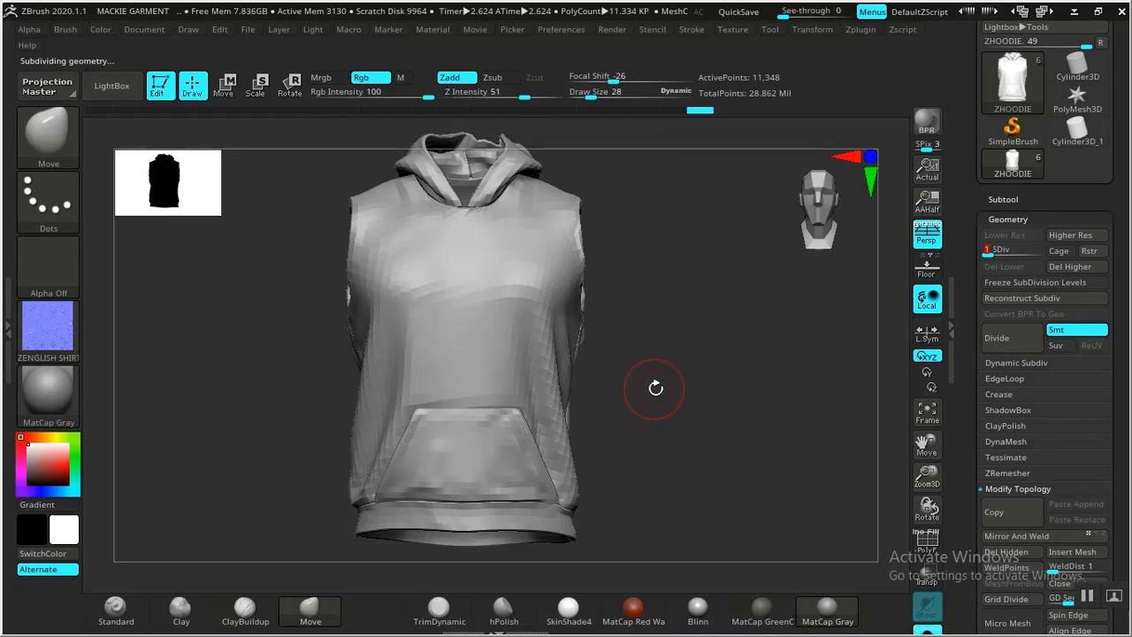
Set the hoodie's UV map size to 4096.
drag(965, 398, 975, 251)
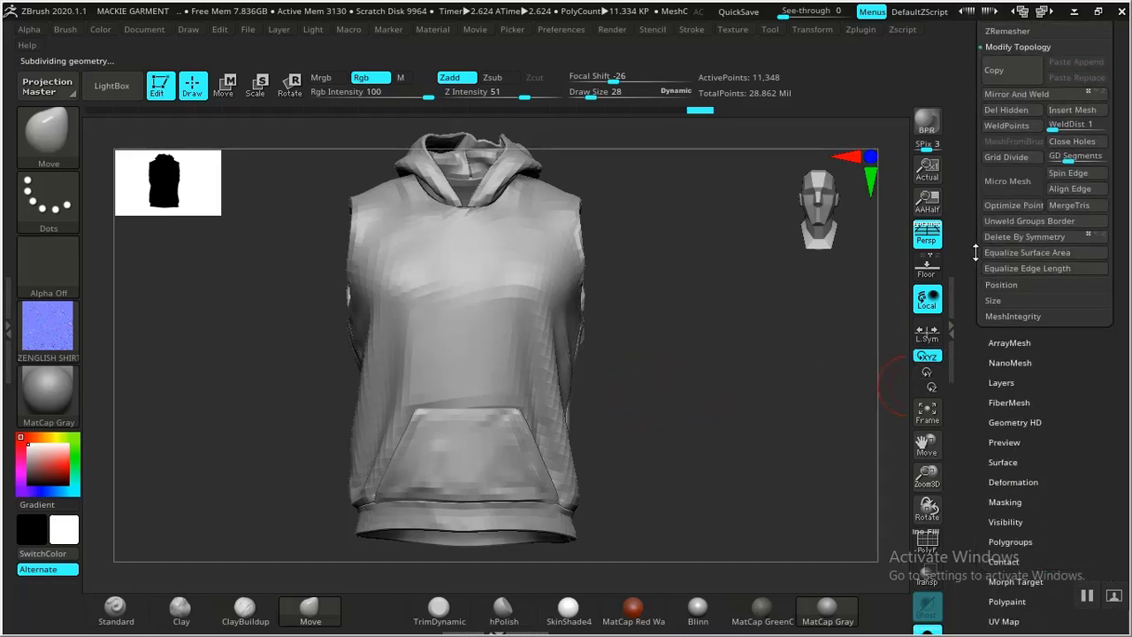
drag(972, 397, 983, 333)
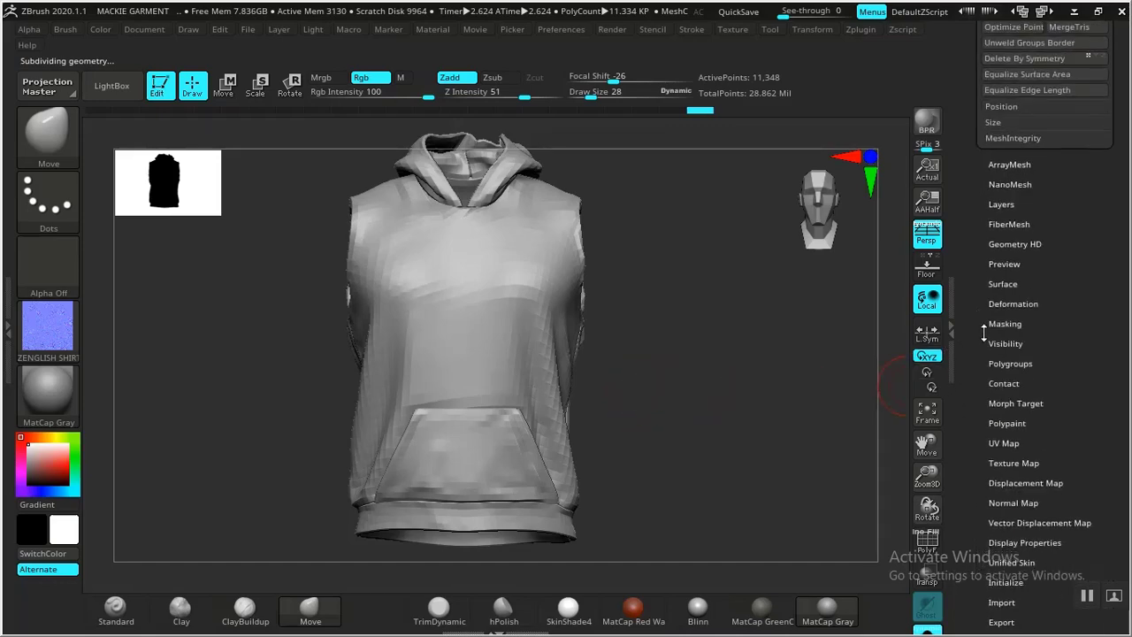
click(1003, 442)
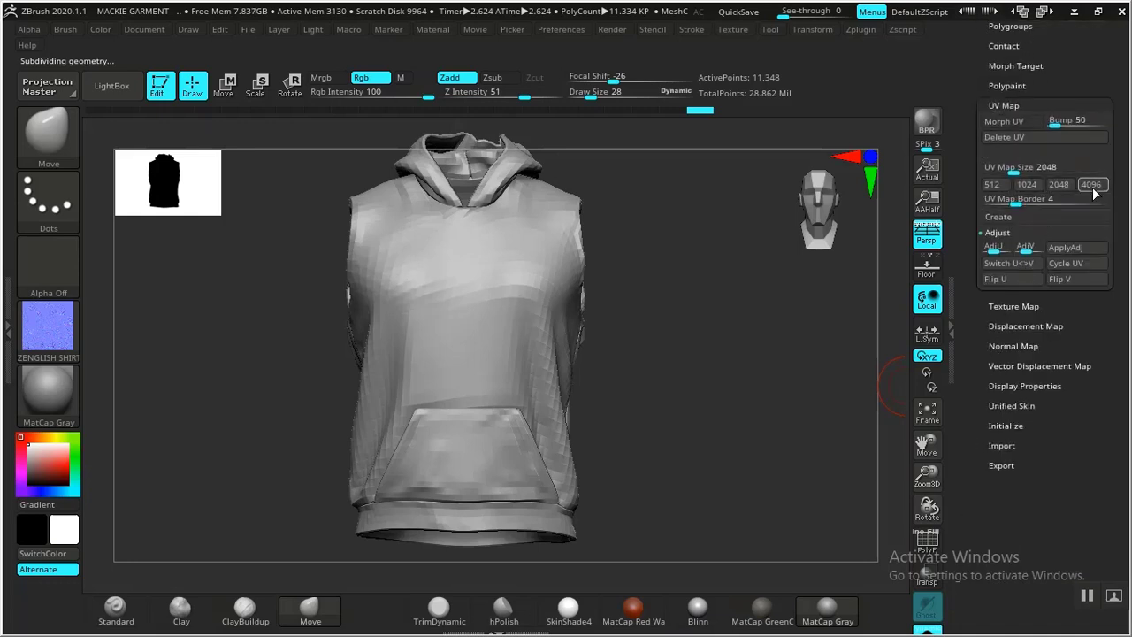
click(1090, 184)
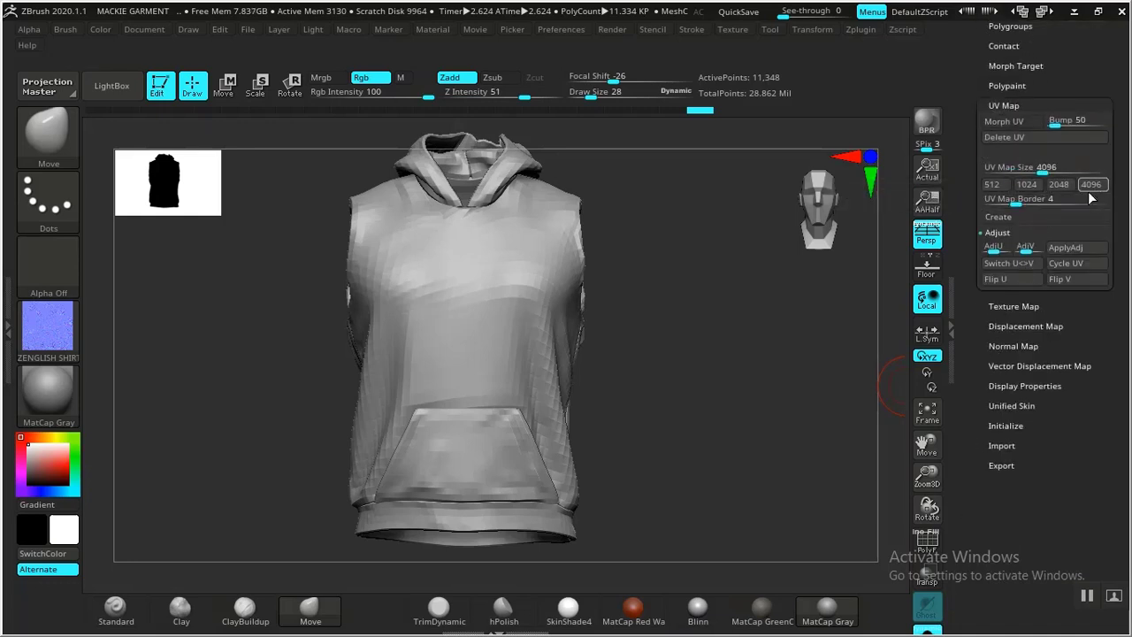
click(1005, 105)
Create the hoodie's normal map with Tangent, SmoothUV and SNormals on, and clone it to the textures.
click(1004, 168)
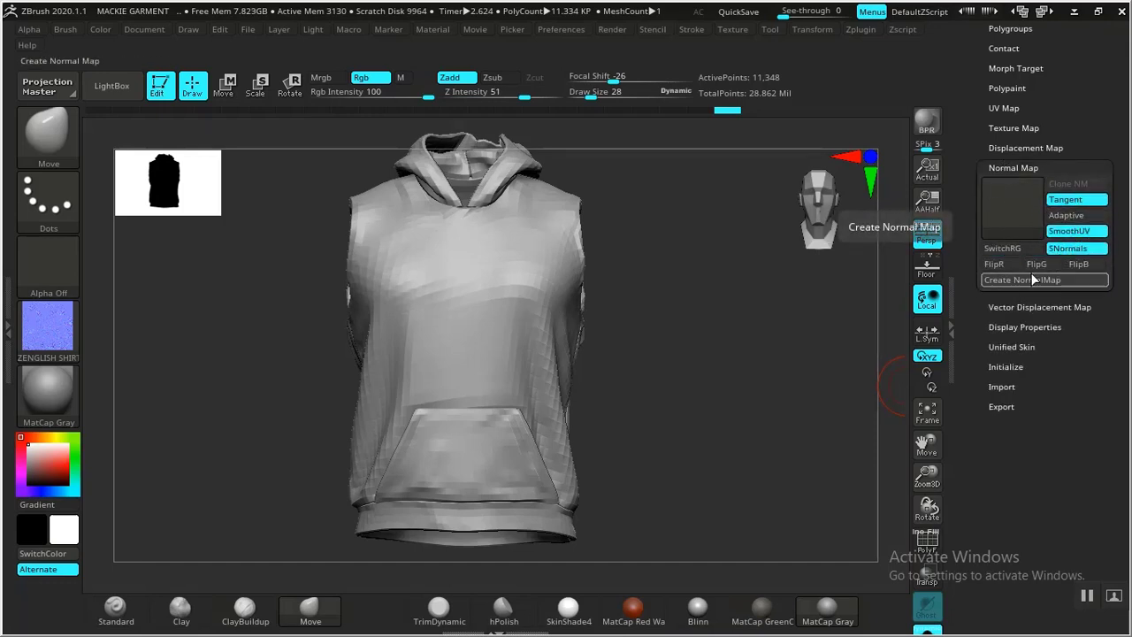
click(1007, 280)
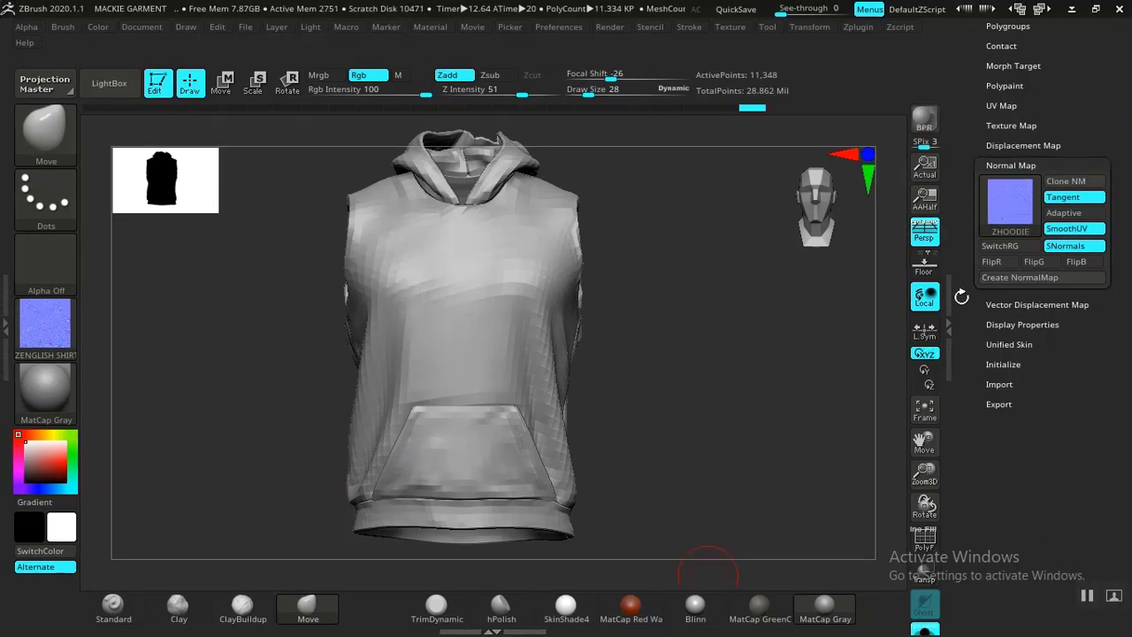
click(1066, 183)
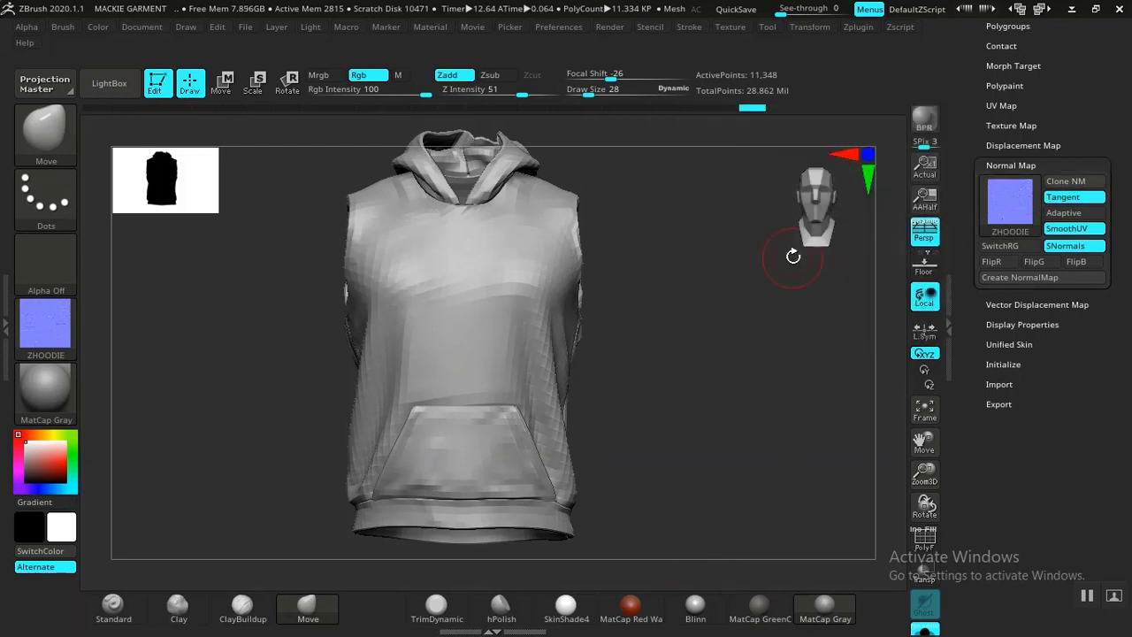
Flip the hoodie's cloned normal map texture vertically and export it to ZMAPS as a PNG named ZHOODIE NORMAL.
click(730, 27)
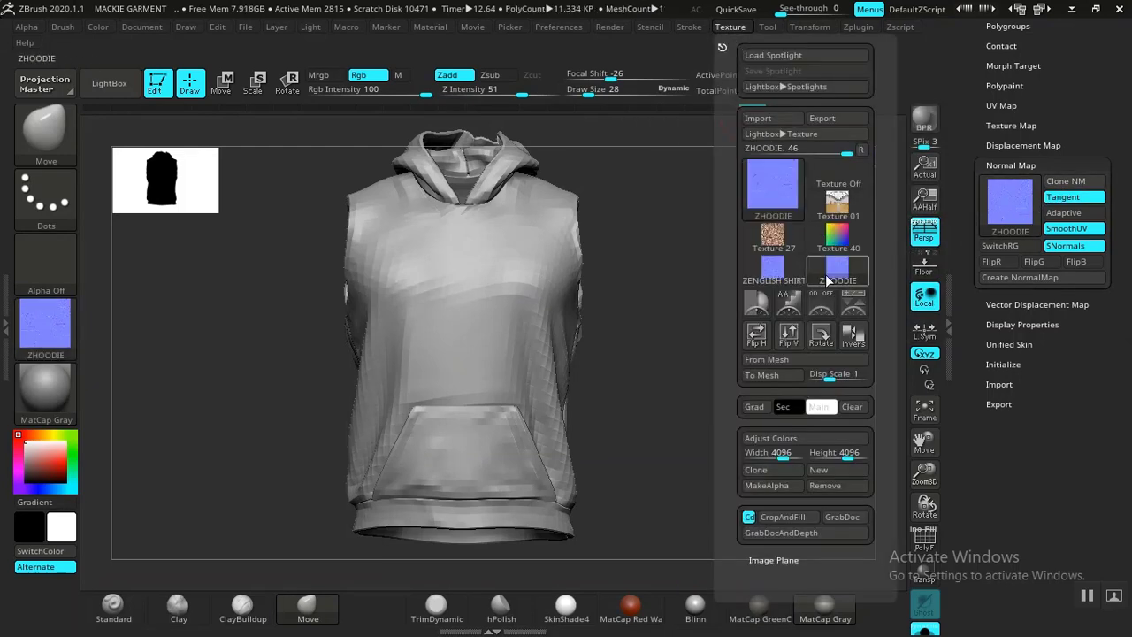
click(786, 345)
click(819, 117)
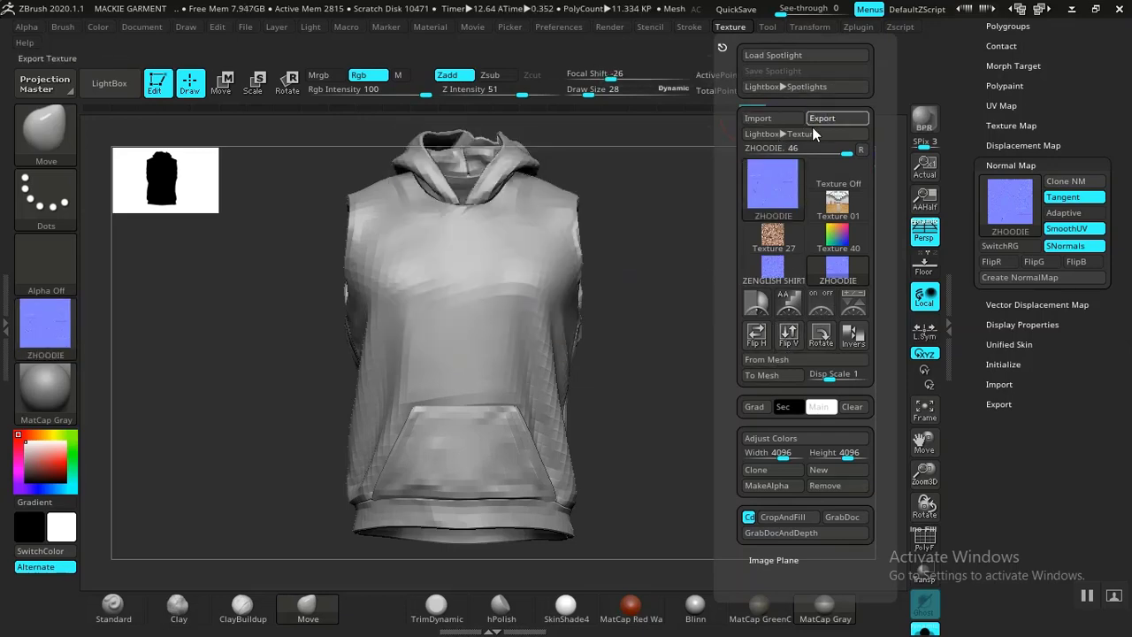
click(337, 441)
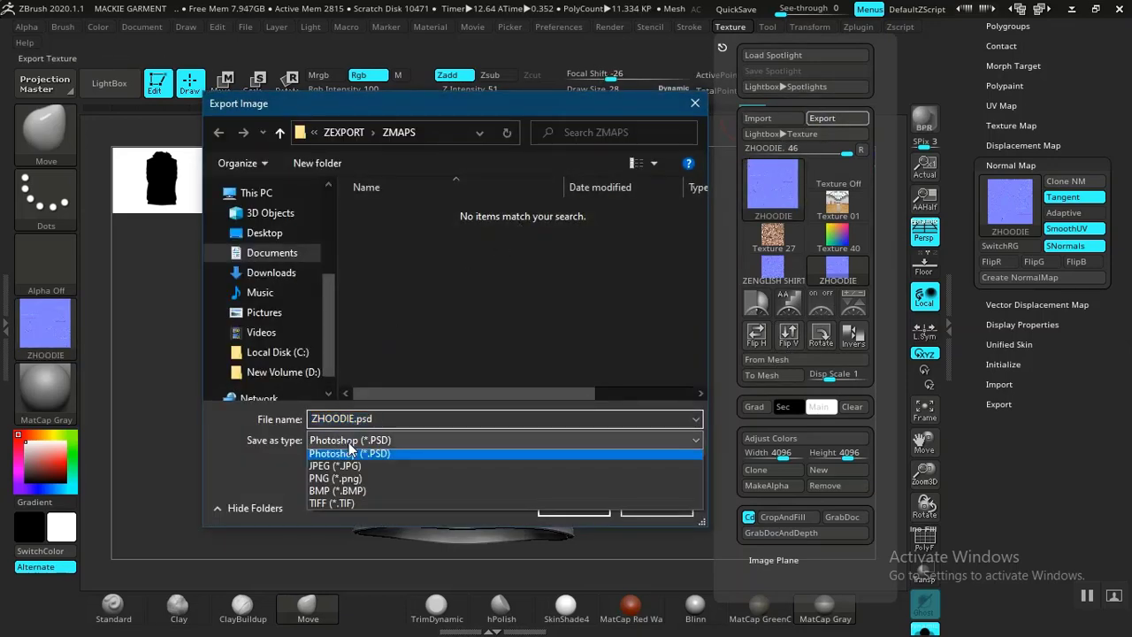
click(340, 482)
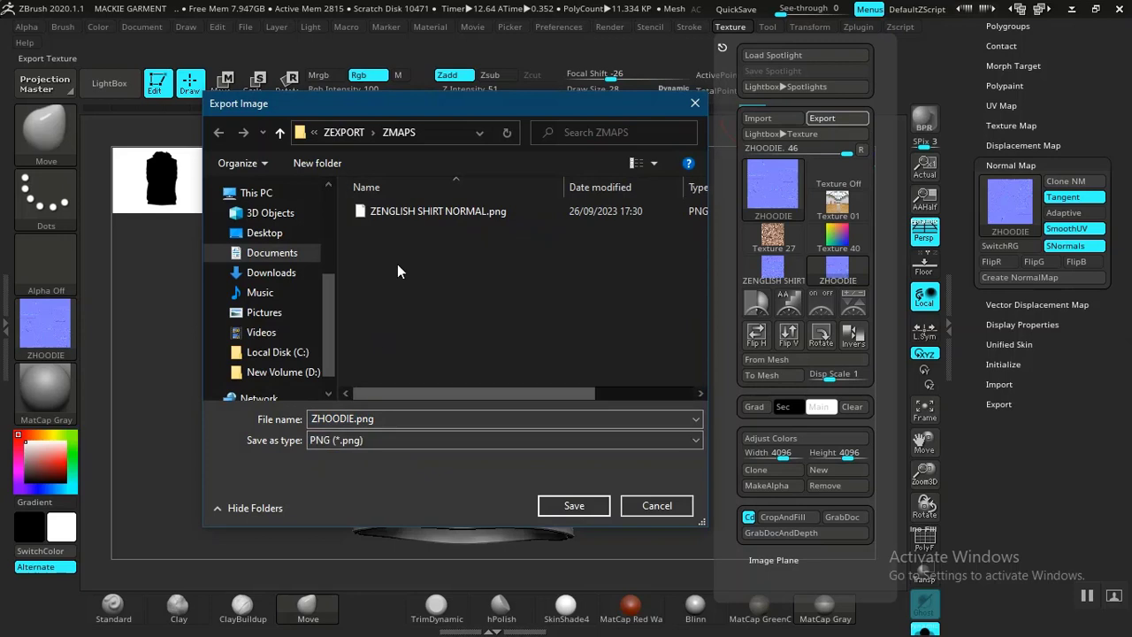
click(383, 418)
click(384, 419)
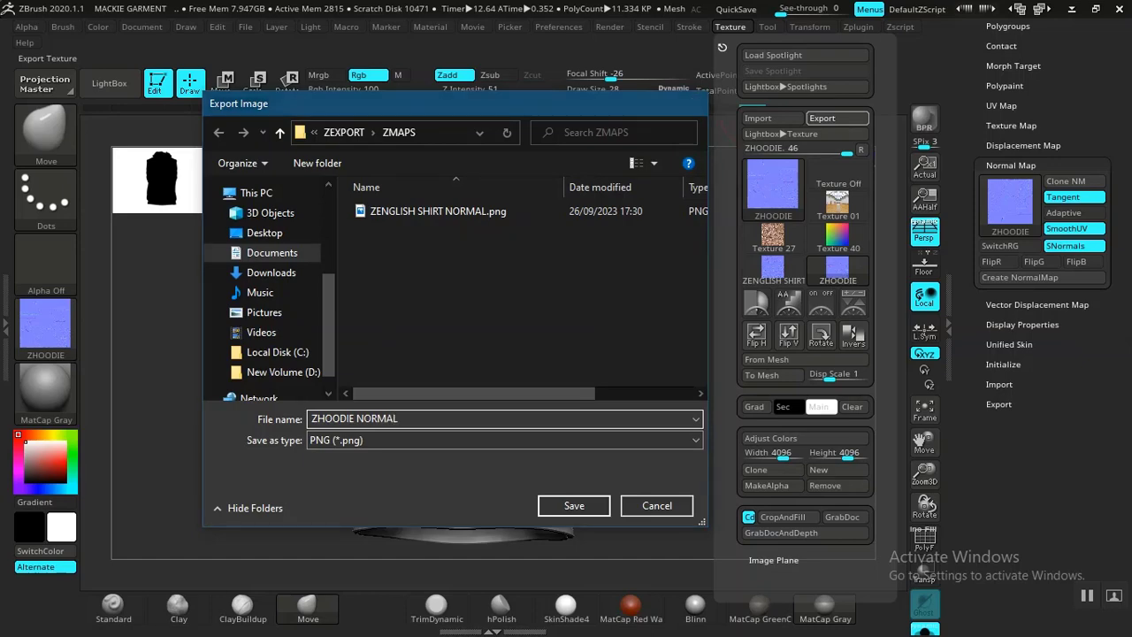
key(Return)
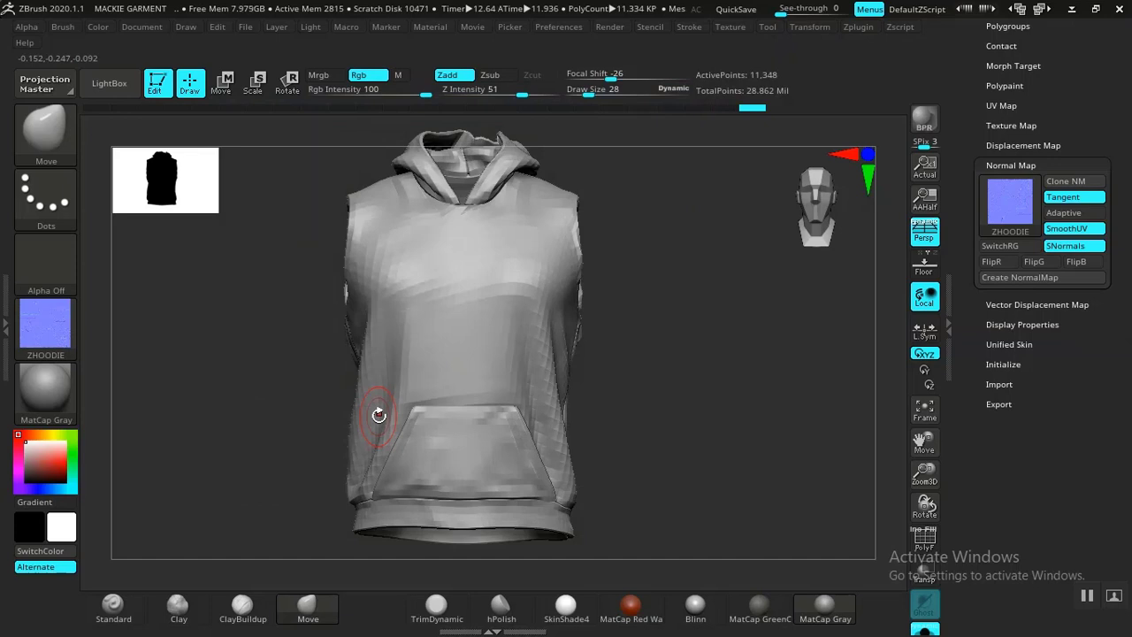
Turn on Flip V and SmoothUV for the hoodie's displacement map.
click(1008, 165)
click(1013, 145)
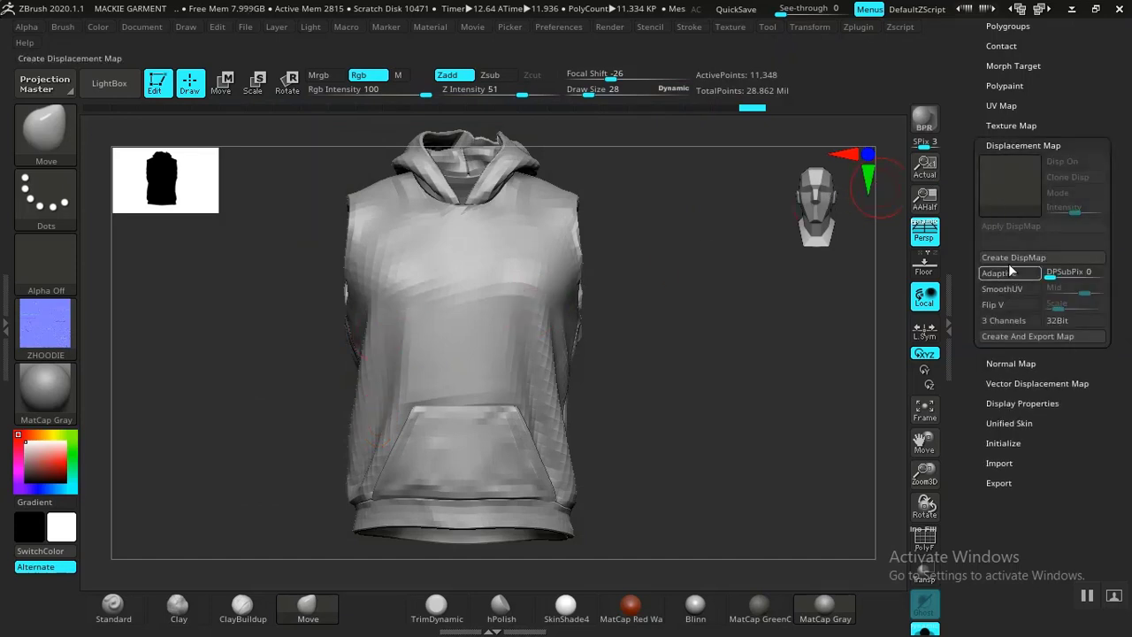
click(1006, 304)
click(1006, 288)
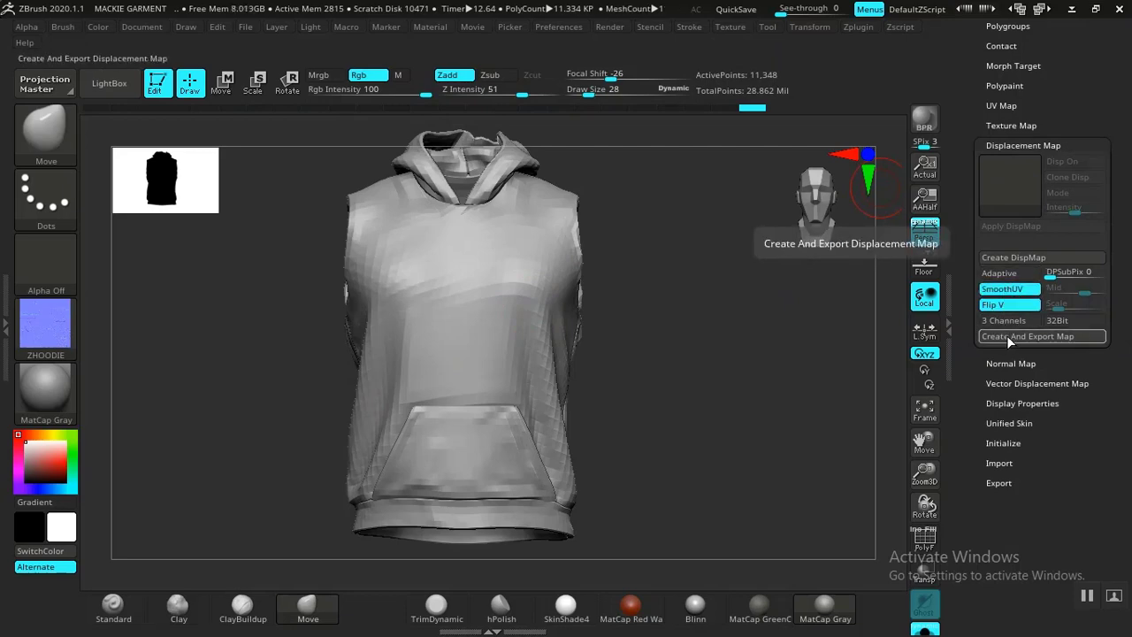
Create and export the hoodie's displacement map as ZHOODIE DISPLACE.tif in ZMAPS, without exporting the base mesh.
click(1007, 335)
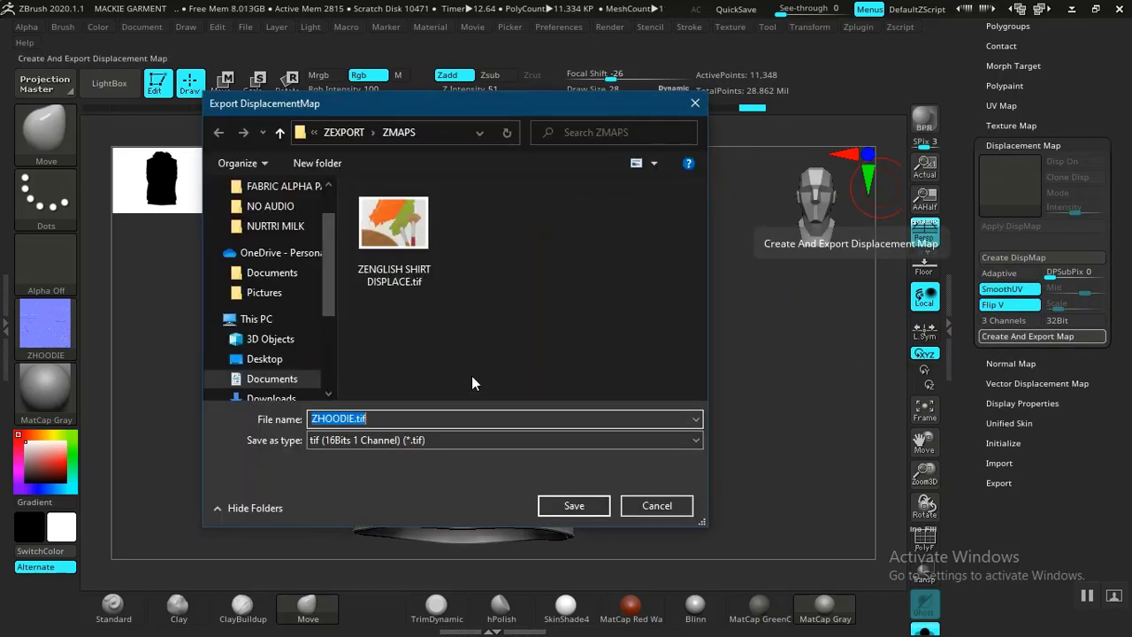
click(376, 419)
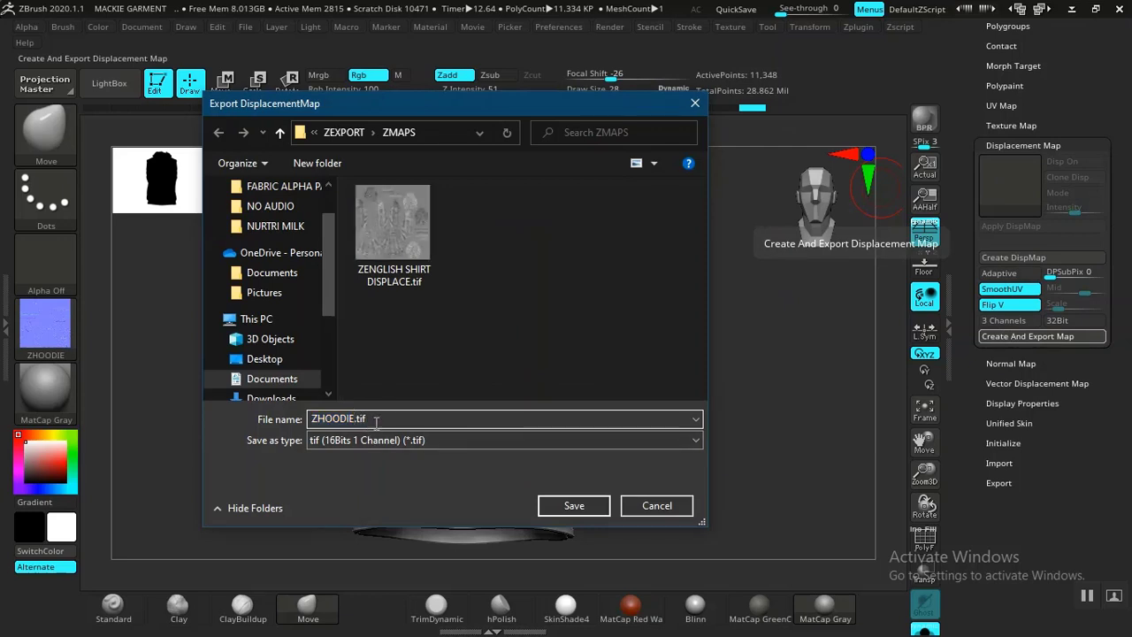
key(Left)
key(Left)
key(Left)
key(Left)
text(DISPLAC)
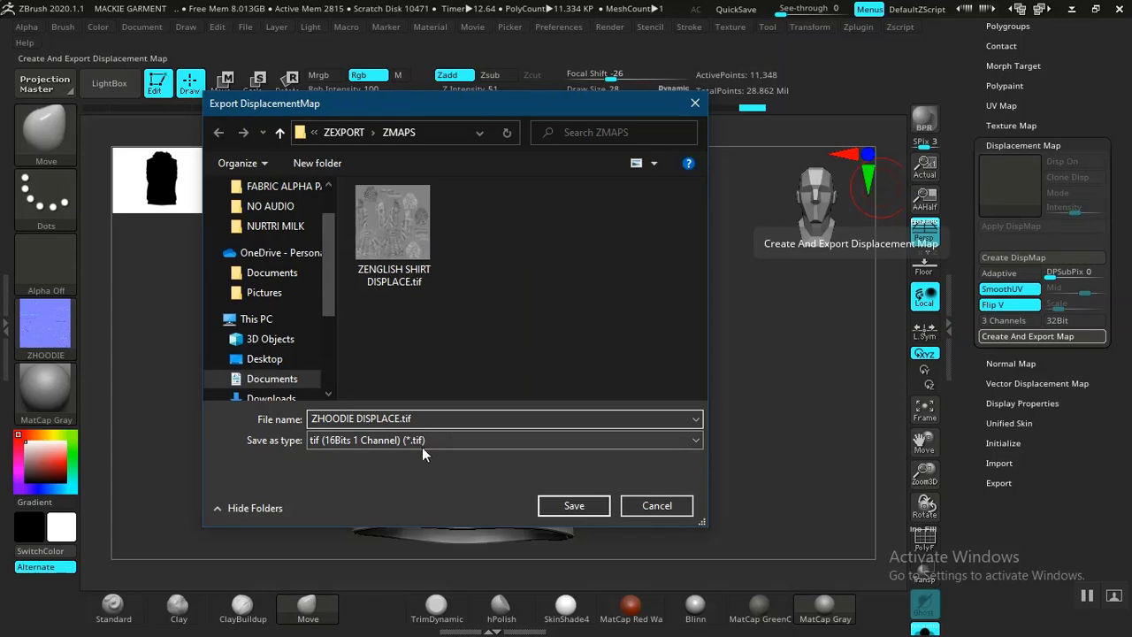
click(567, 504)
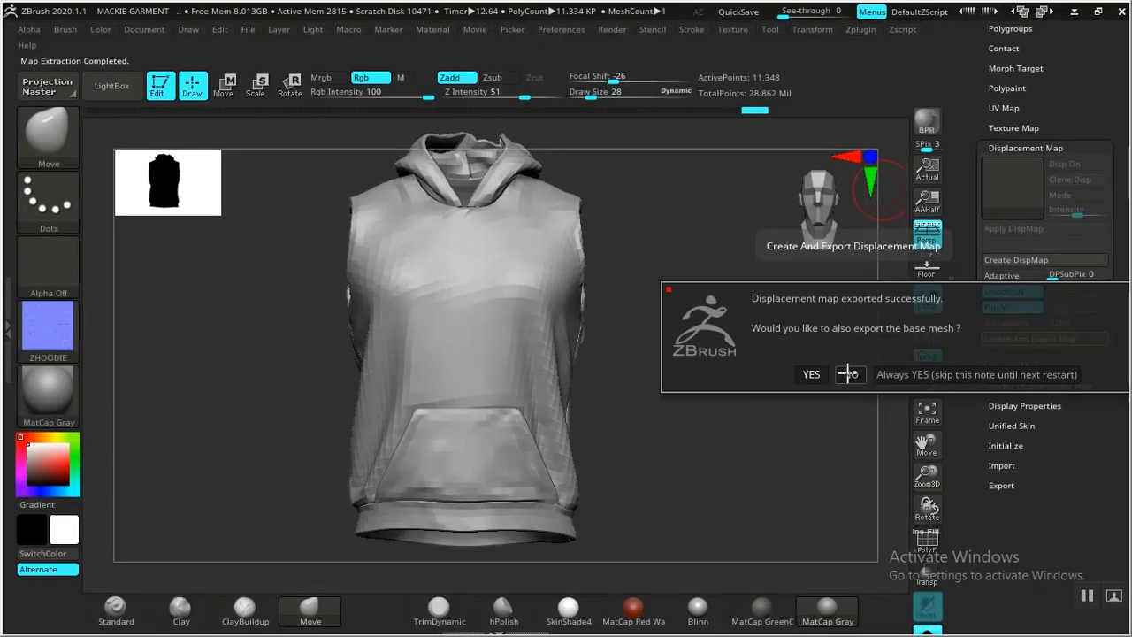
click(851, 374)
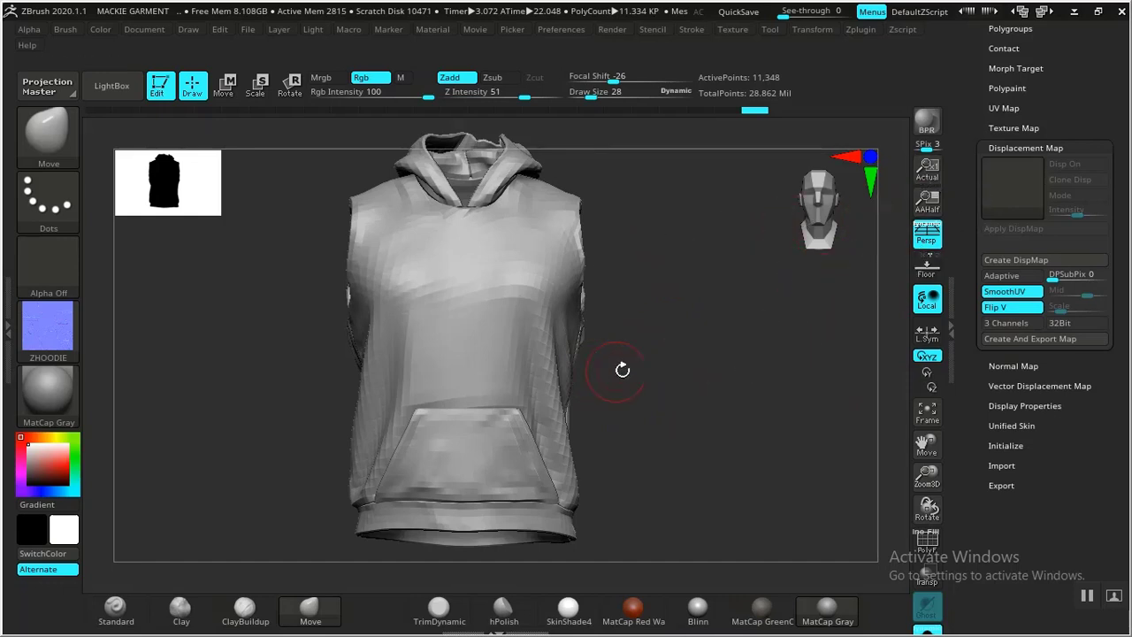
Select the ZTROUSERS subtool and frame the trousers in the viewport.
scroll(1005, 159, up, 8)
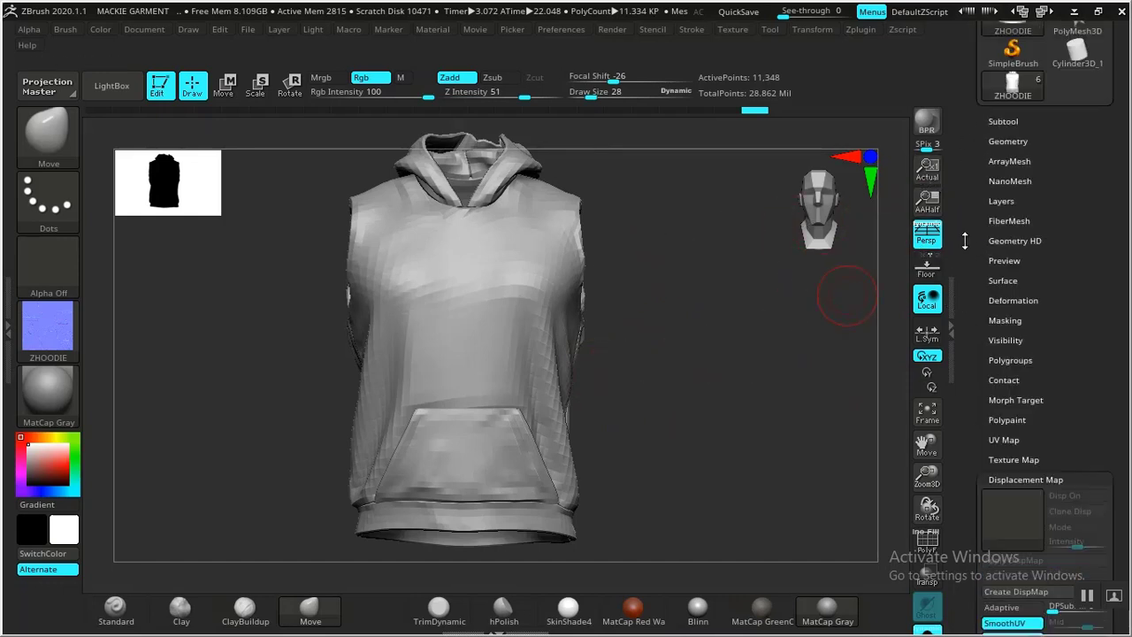
click(1003, 128)
mouse_move(1008, 265)
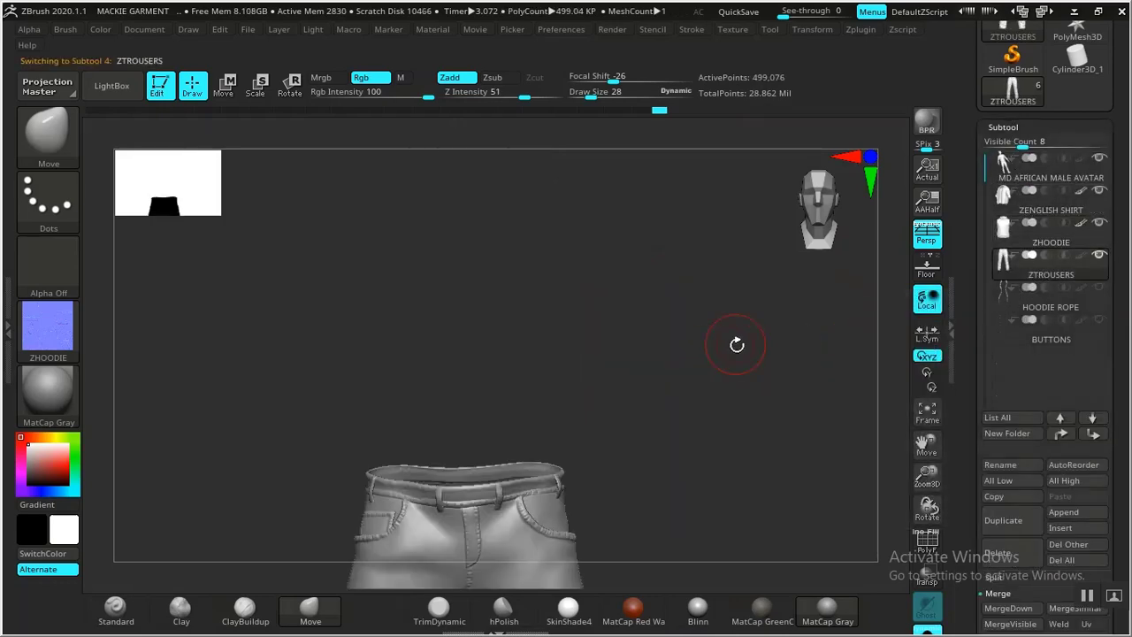
key(f)
ctrl+right_drag(715, 334, 745, 403)
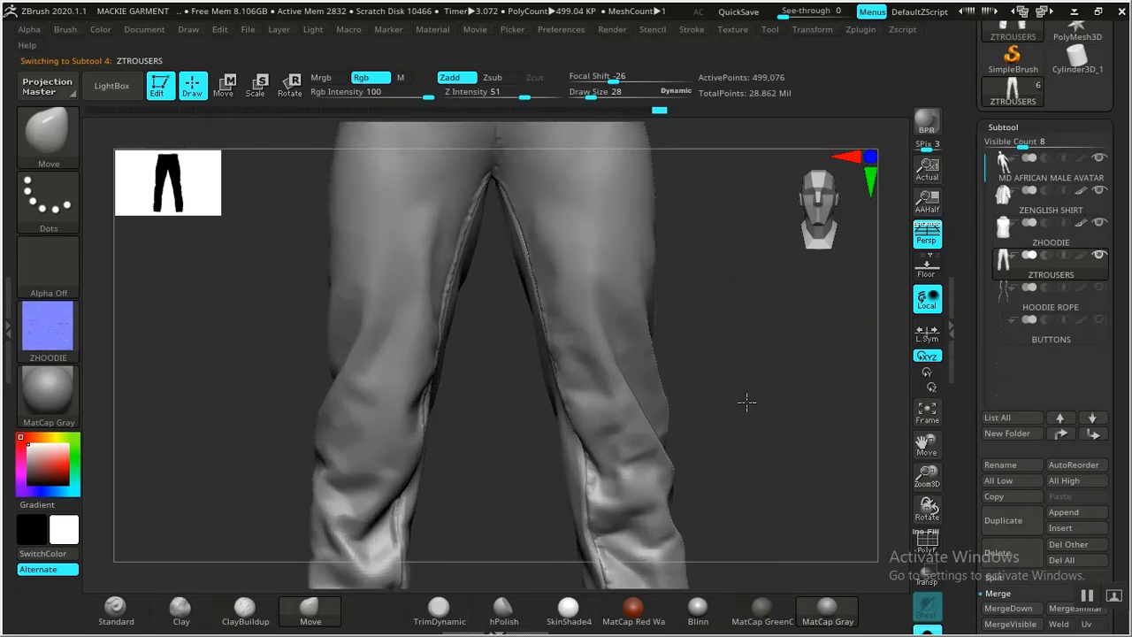
ctrl+right_drag(762, 446, 766, 381)
right_drag(743, 328, 765, 381)
alt+drag(764, 381, 752, 238)
alt+drag(752, 330, 763, 465)
alt+drag(766, 372, 768, 422)
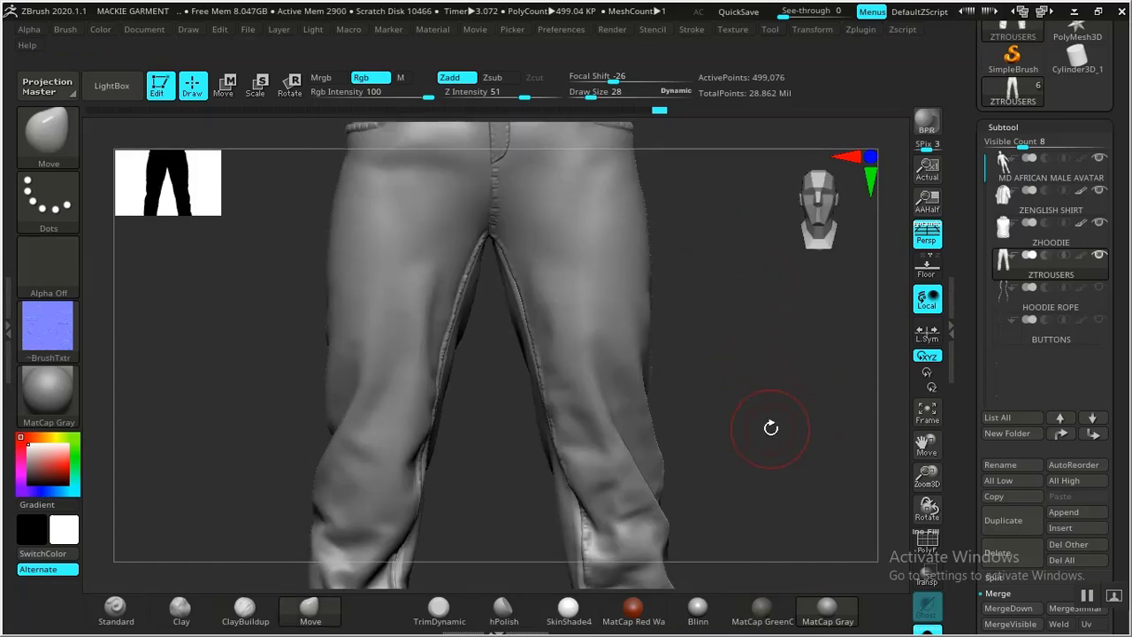
alt+drag(771, 318, 782, 373)
click(999, 128)
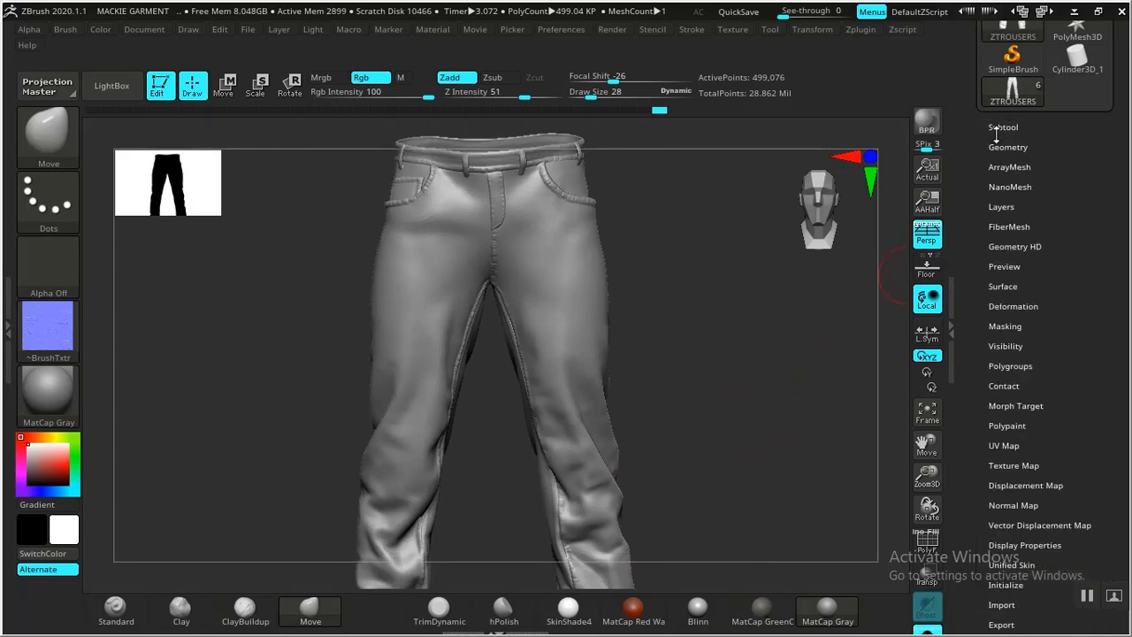
Check the trousers' UV map size and try creating their normal map at the current higher subdivision level.
scroll(972, 235, down, 6)
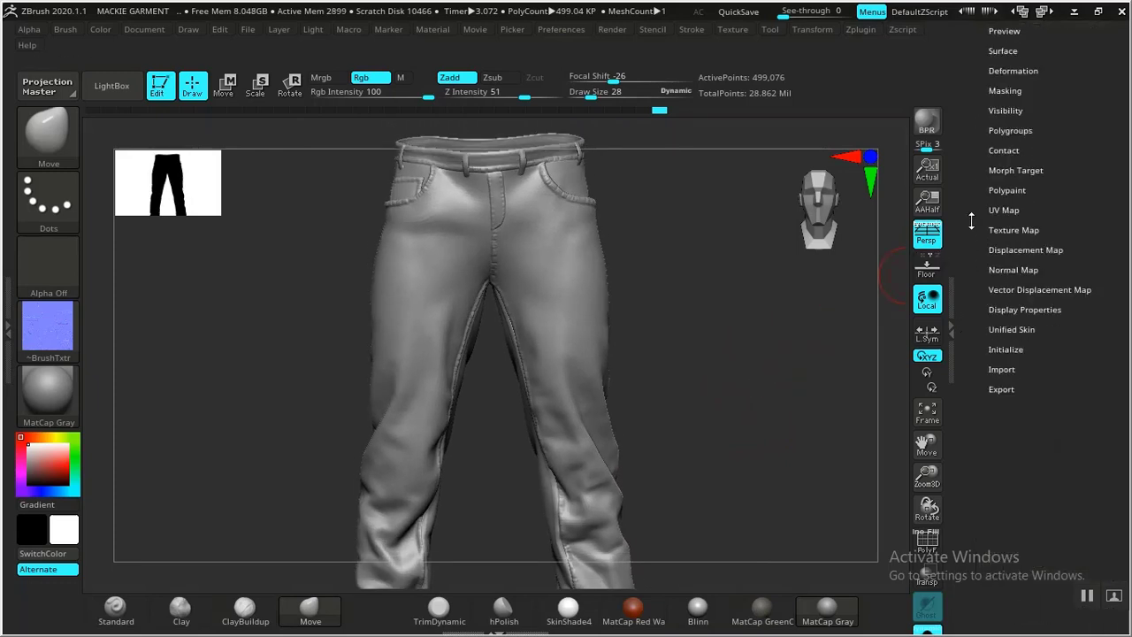
click(1003, 179)
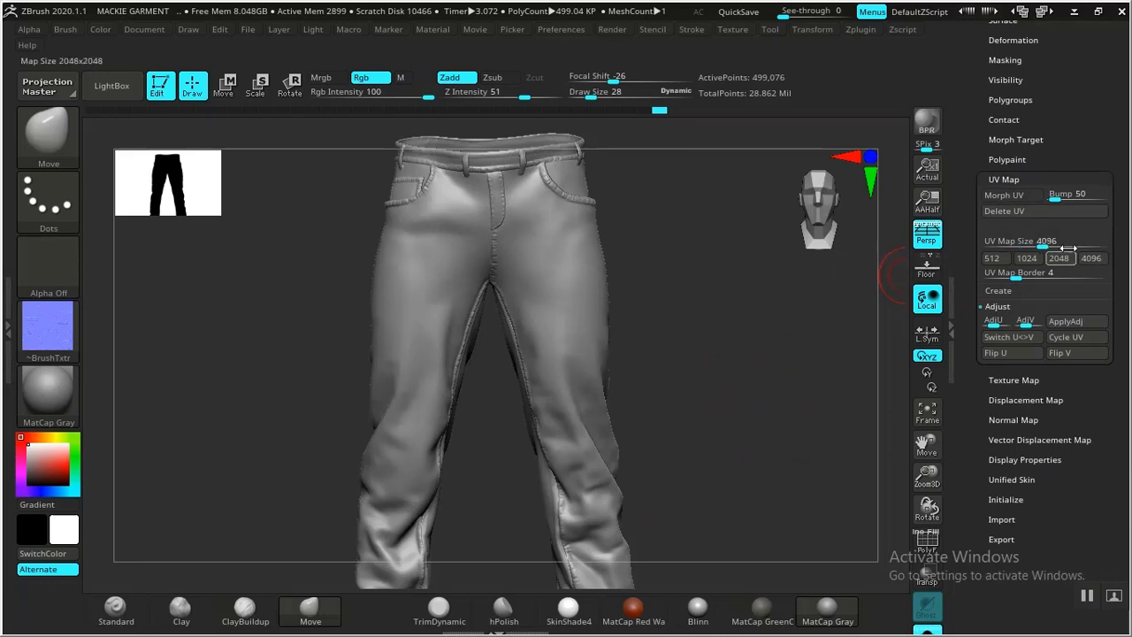
click(1004, 181)
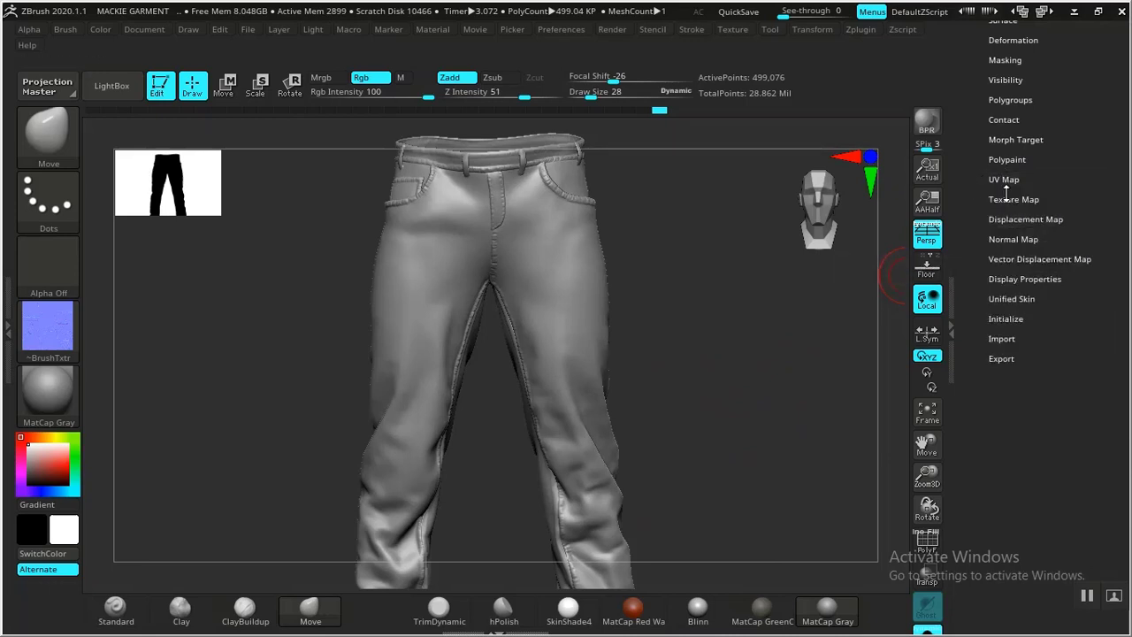
click(1013, 239)
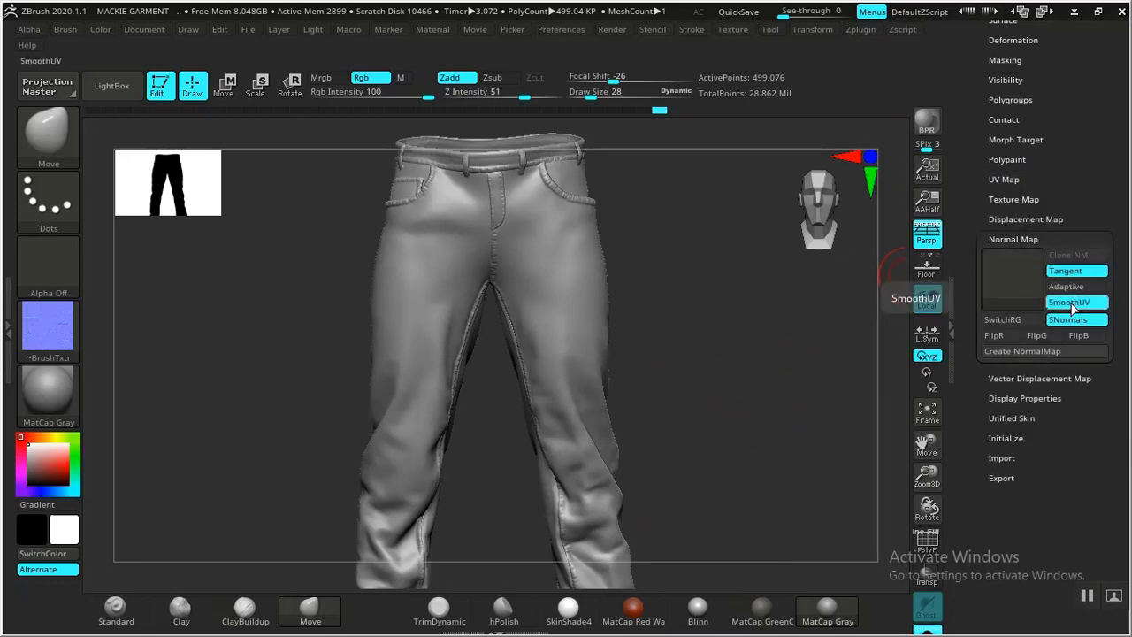
click(1018, 351)
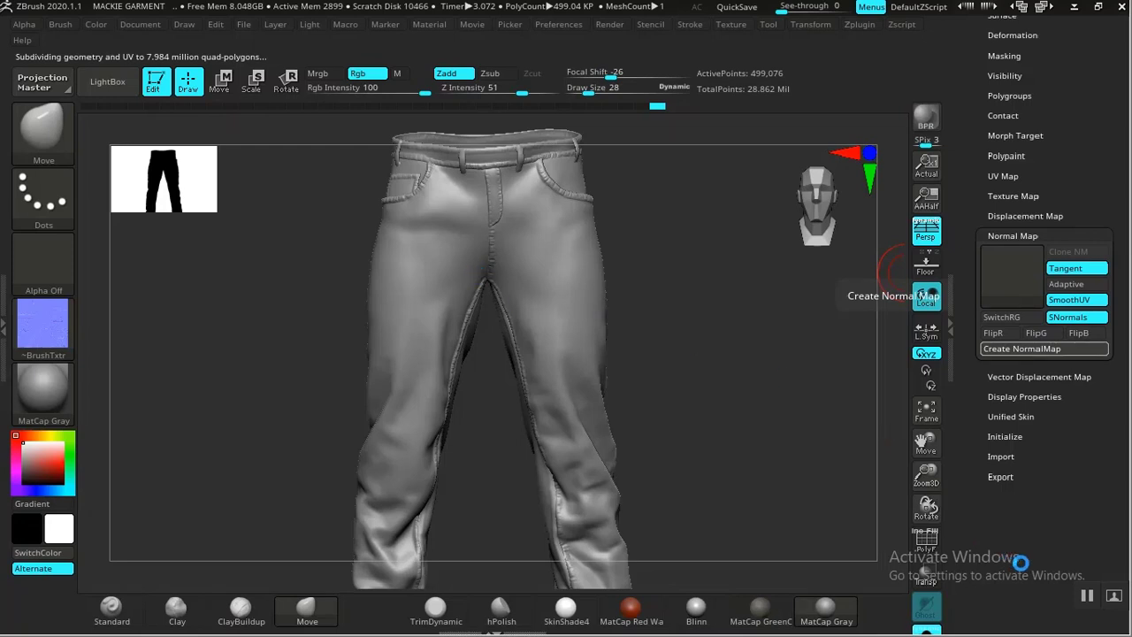
click(1086, 598)
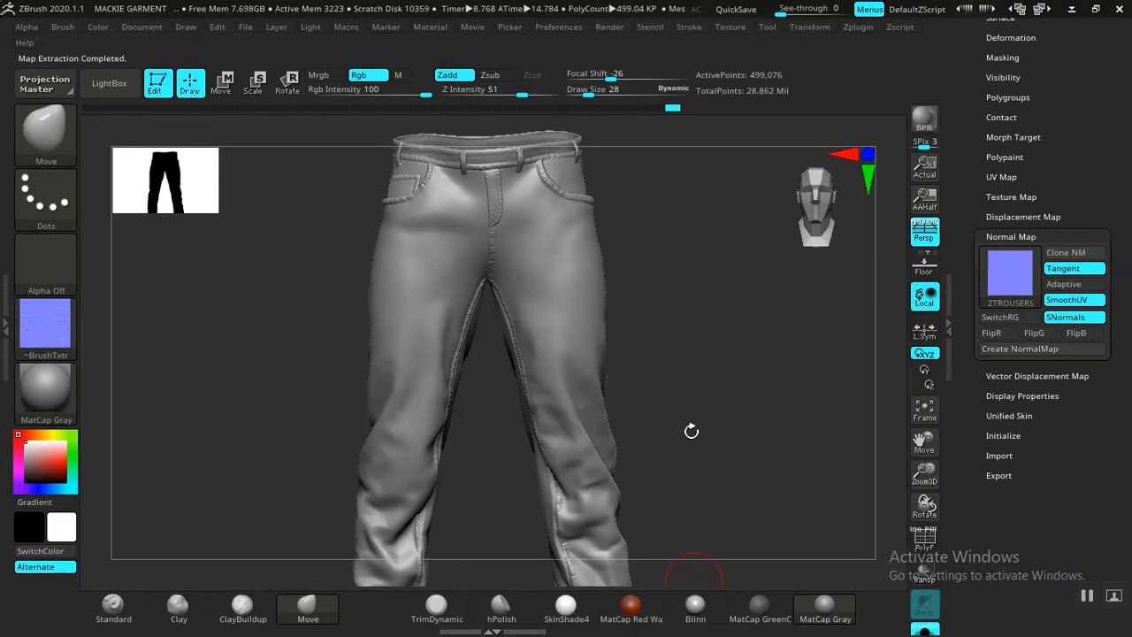
Lower the trousers to subdivision level 1 in the geometry settings.
scroll(982, 119, up, 5)
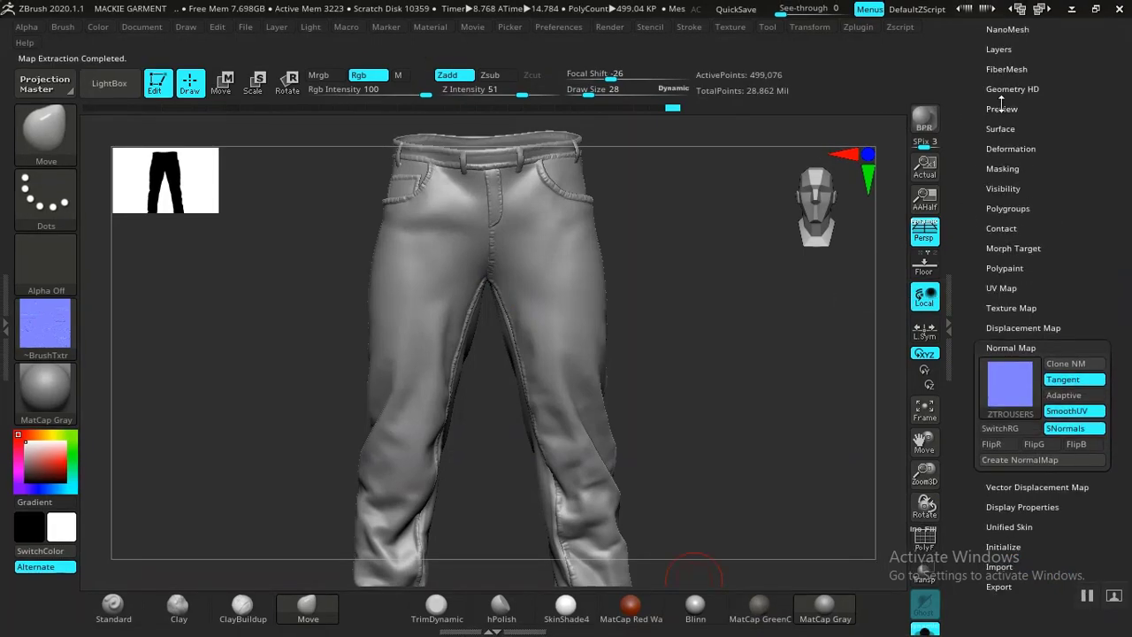
click(1003, 118)
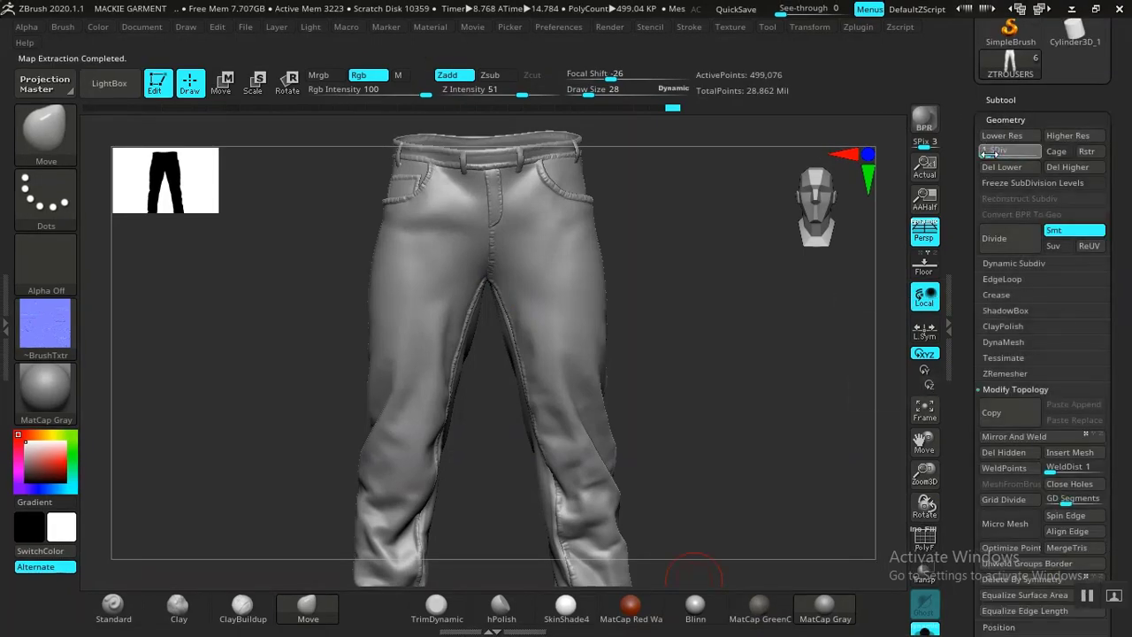
key(ctrl+d)
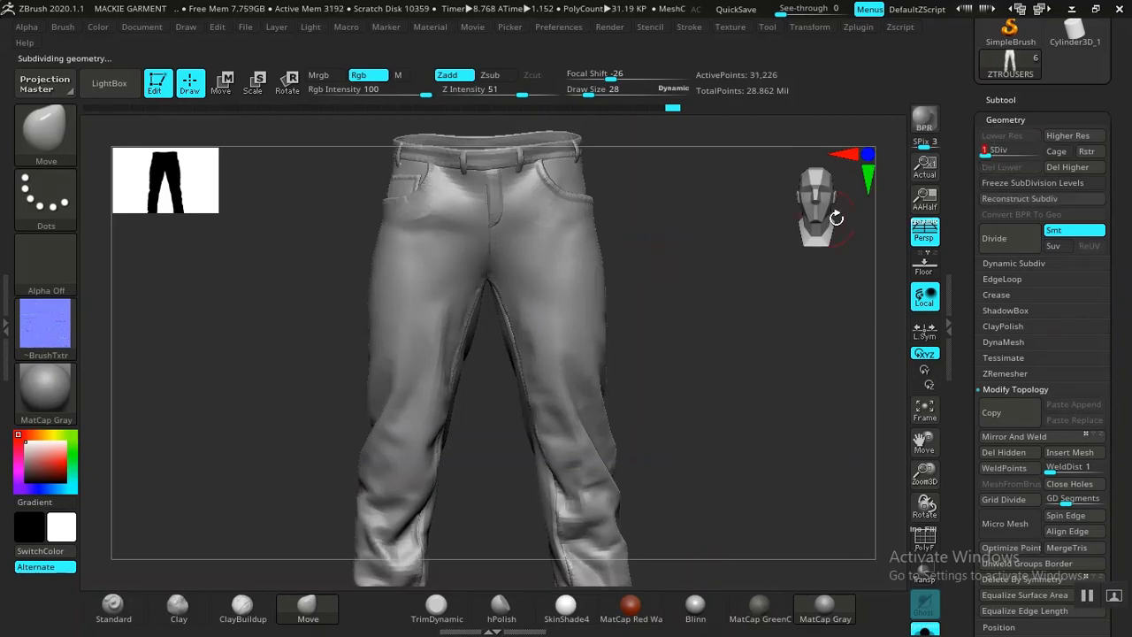
click(996, 119)
scroll(1000, 221, down, 4)
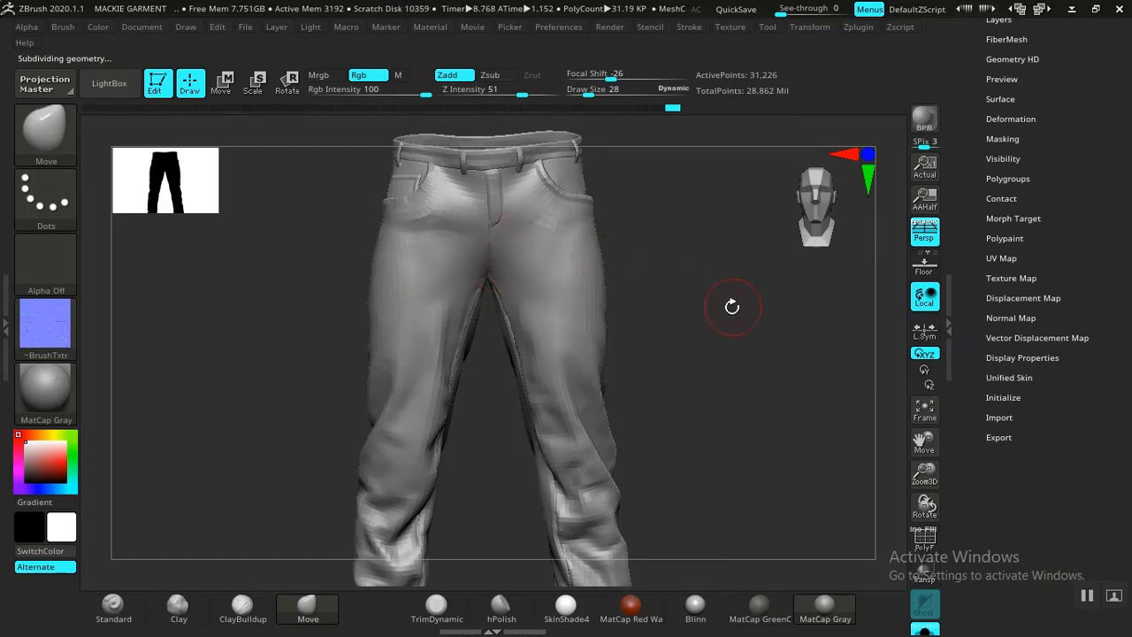
drag(732, 306, 732, 311)
scroll(972, 177, up, 5)
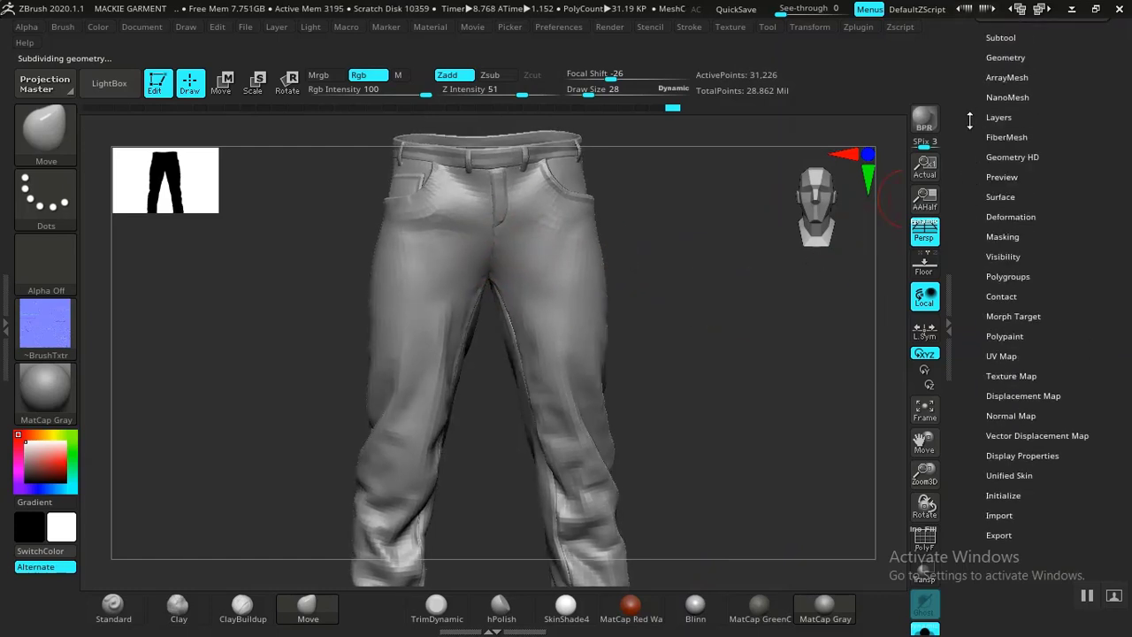
click(1005, 86)
click(1001, 86)
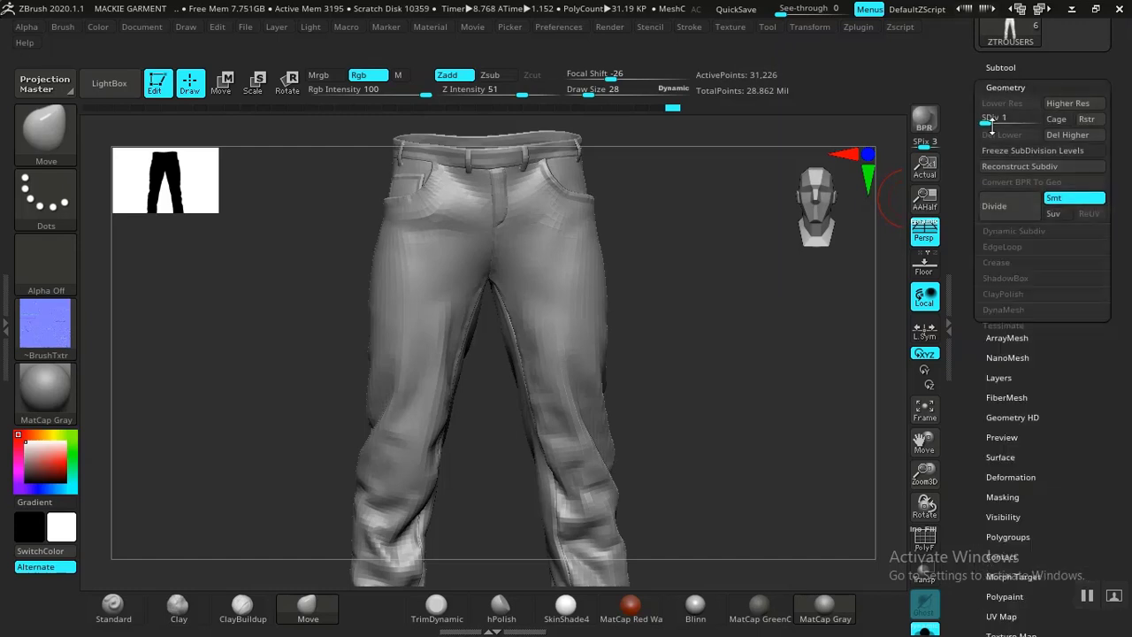
Create the trousers' normal map from subdivision level 1 with Tangent, SmoothUV and SNormals on, and clone it to the textures.
drag(973, 377, 971, 262)
click(1008, 272)
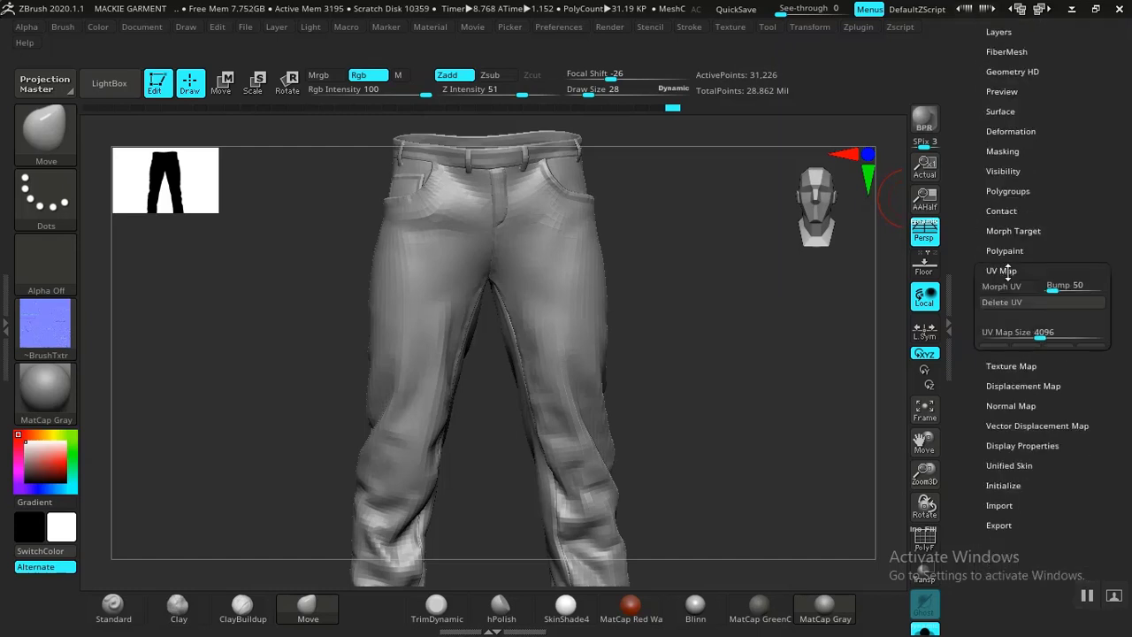
click(1005, 273)
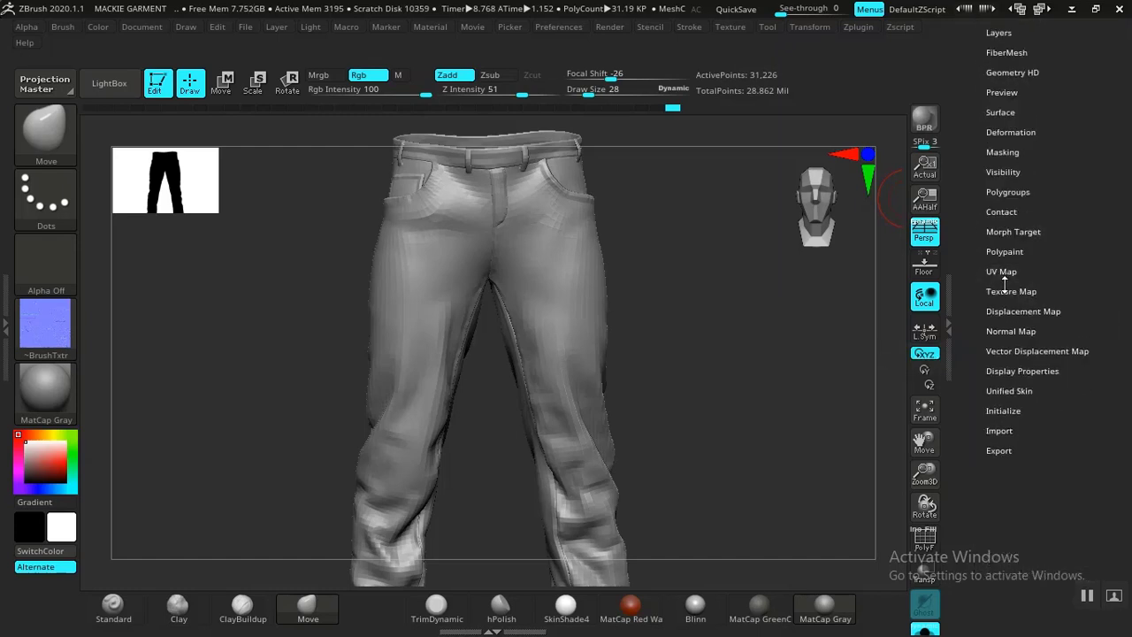
click(1008, 331)
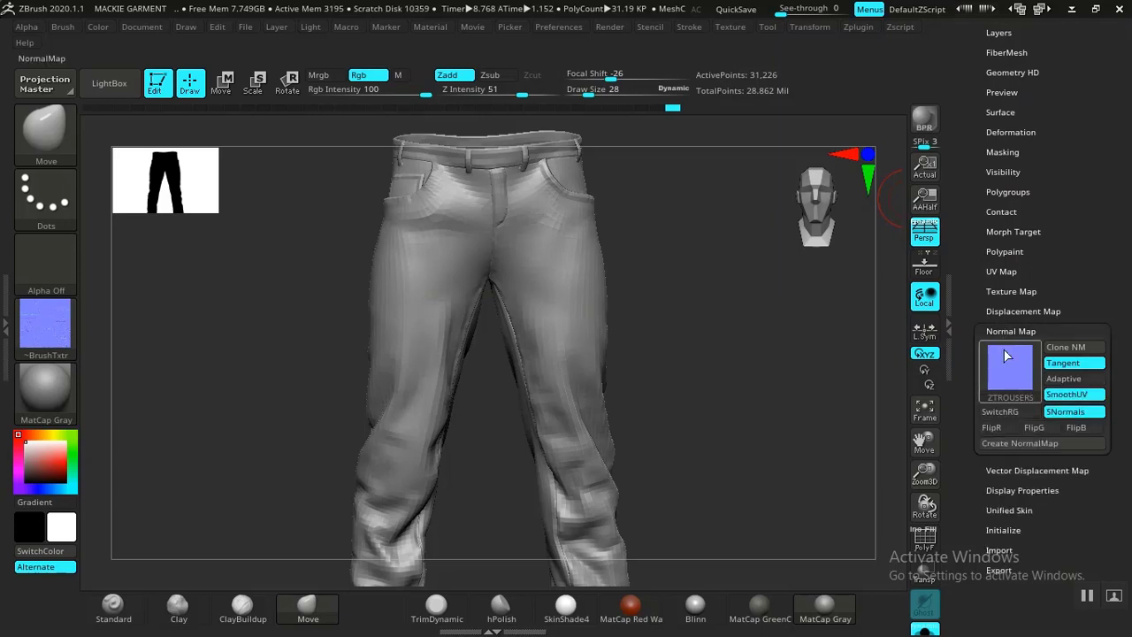
click(1017, 443)
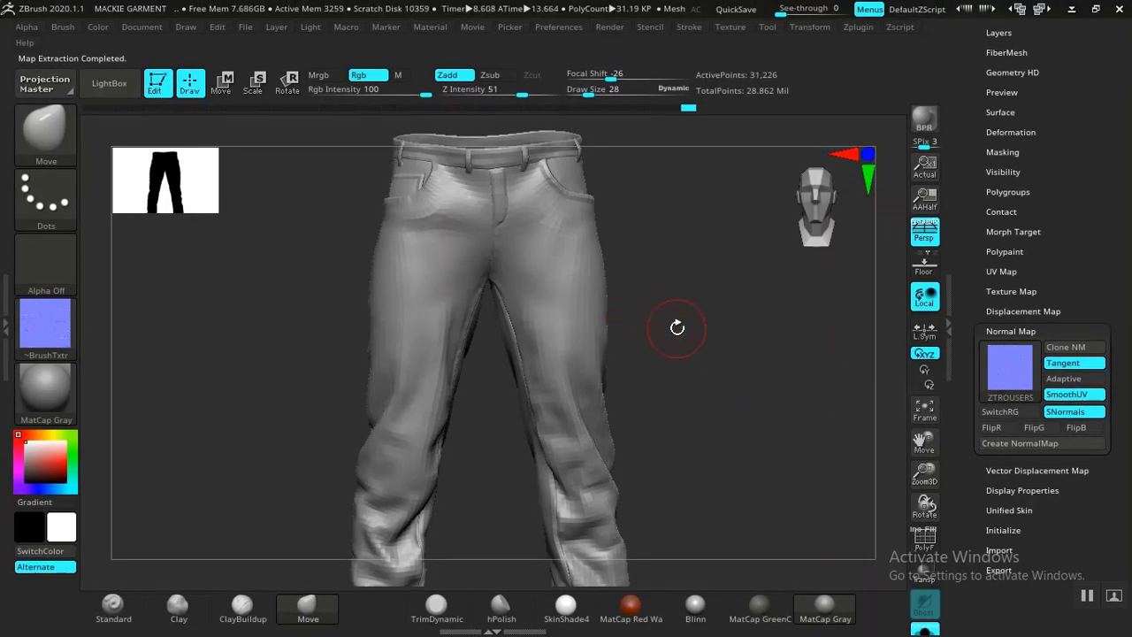
click(1065, 347)
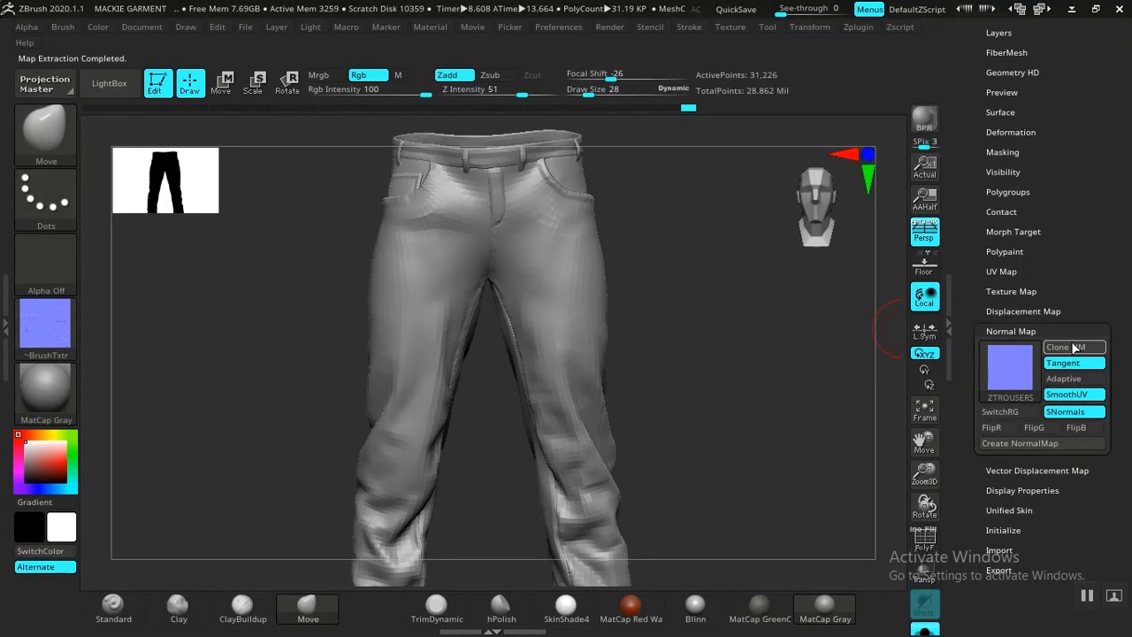
Flip the trousers' cloned normal map texture vertically and export it to ZMAPS as a PNG named ZTROUSERS NORMAL.
click(734, 27)
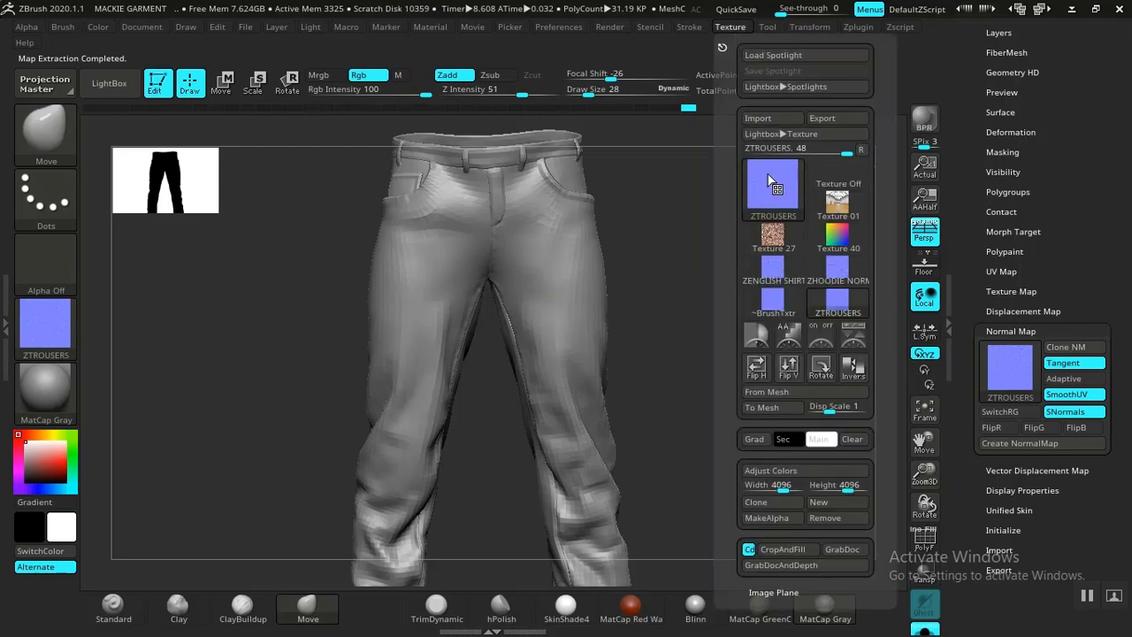
click(792, 370)
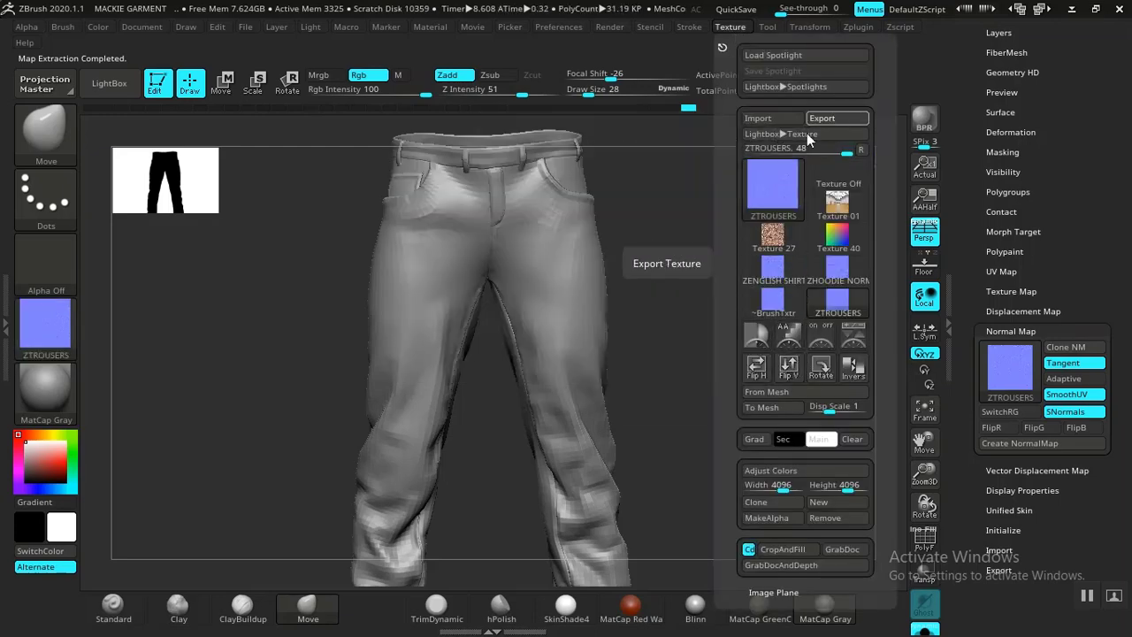
click(821, 117)
click(419, 437)
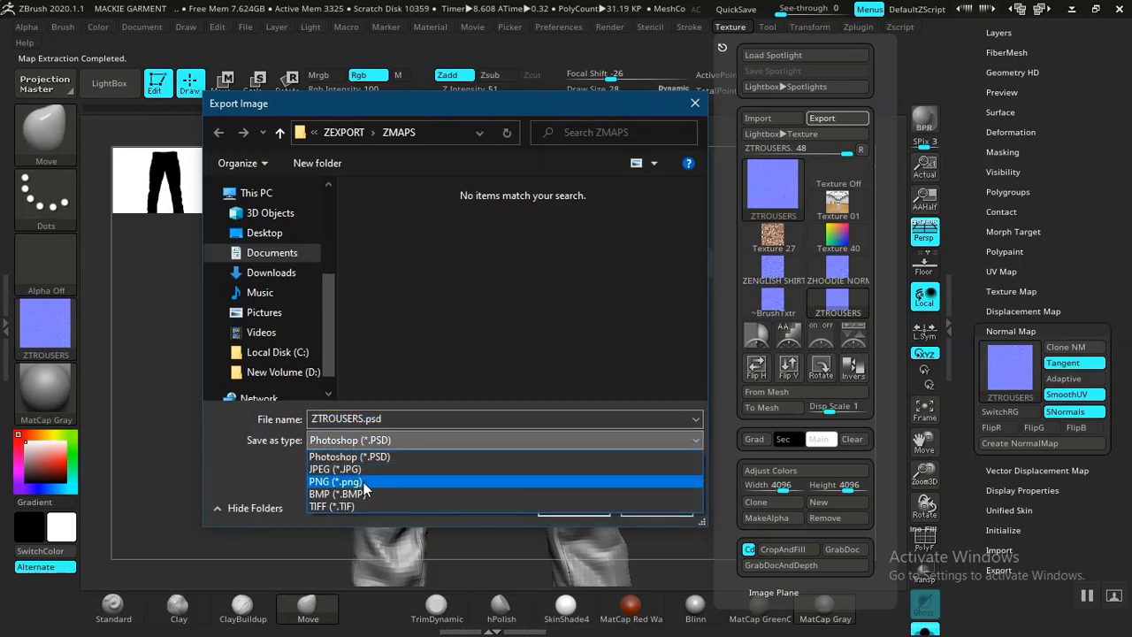
click(367, 482)
drag(413, 105, 409, 105)
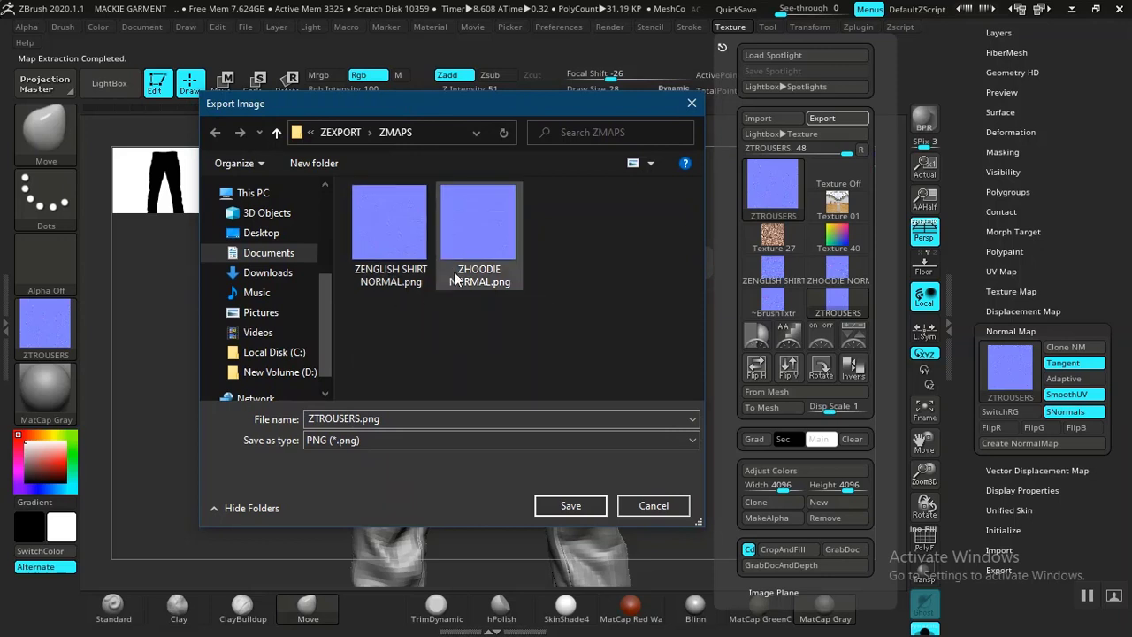
click(396, 420)
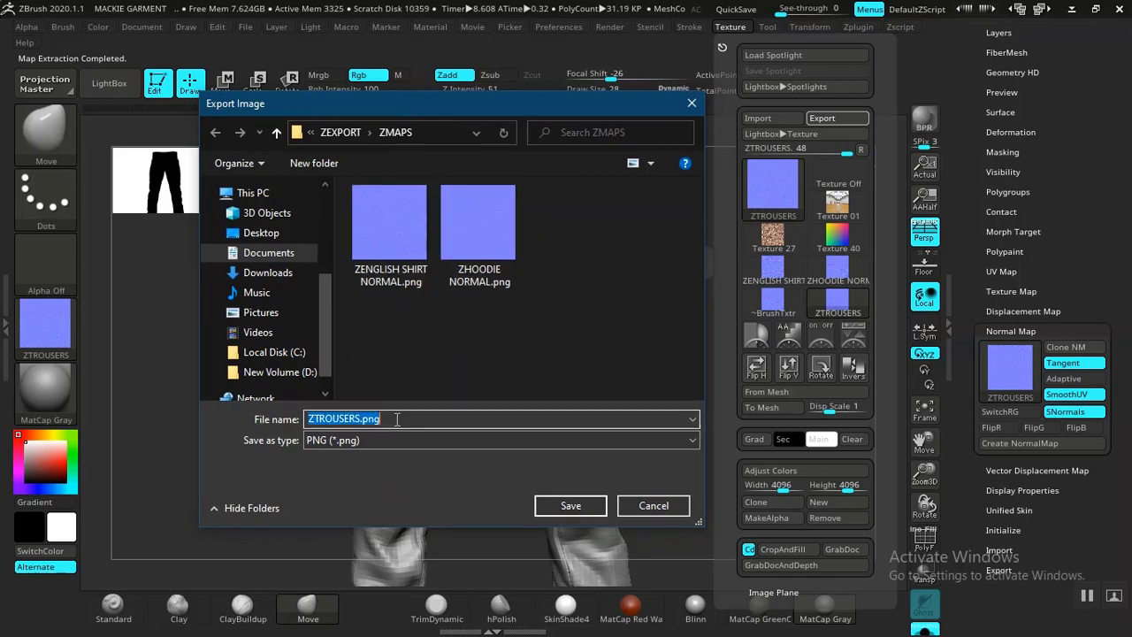
click(397, 421)
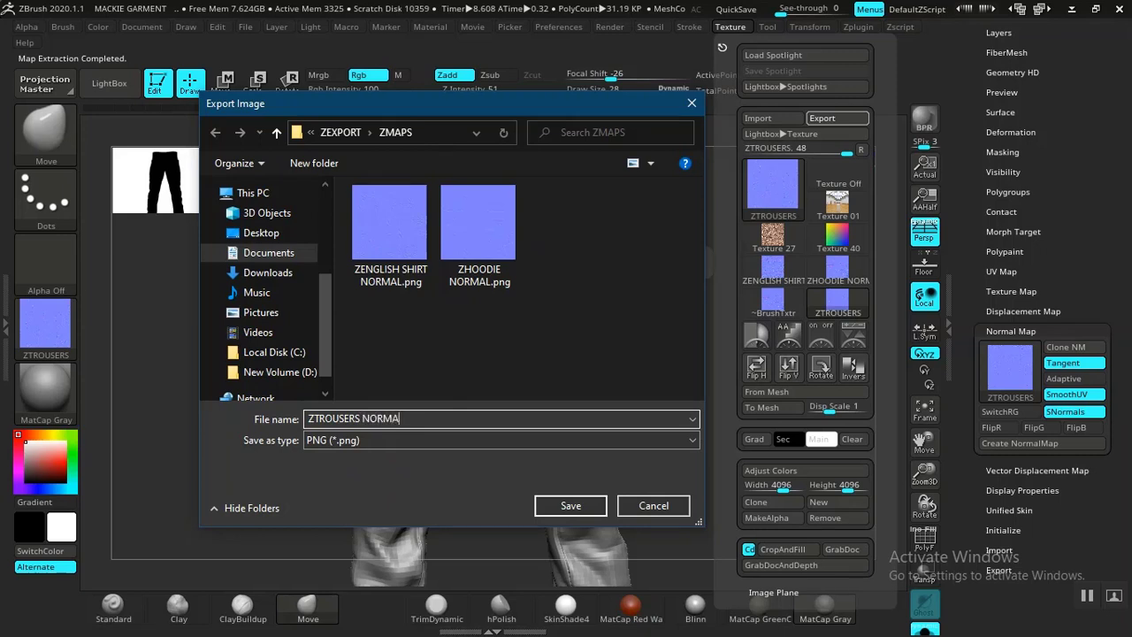
click(570, 505)
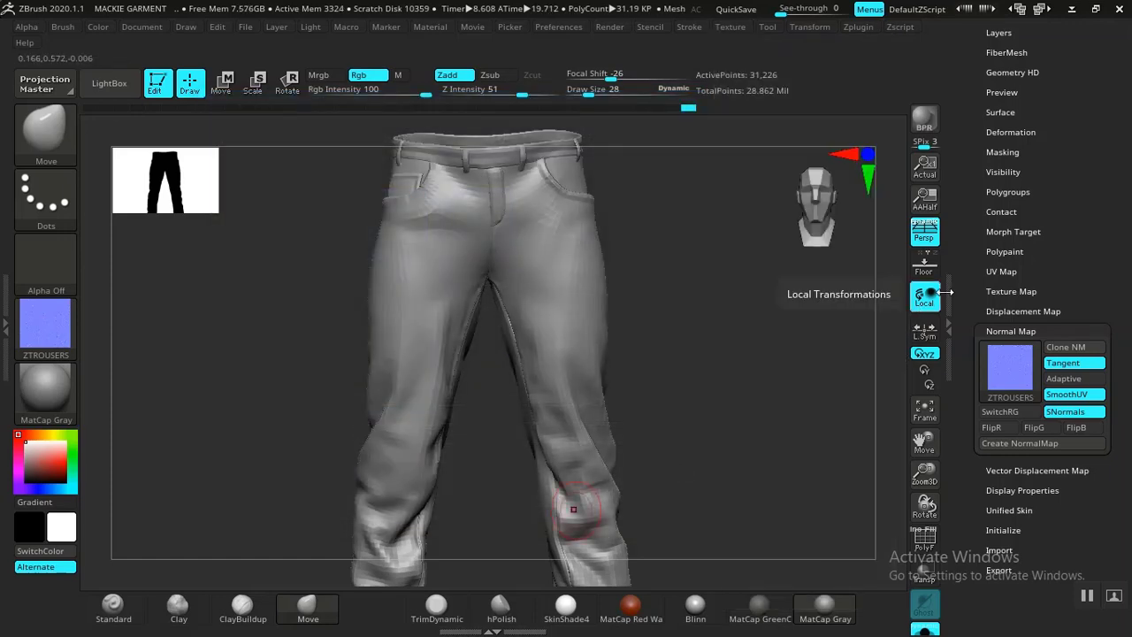
Turn on SmoothUV and Flip V for the trousers' displacement map.
click(1004, 311)
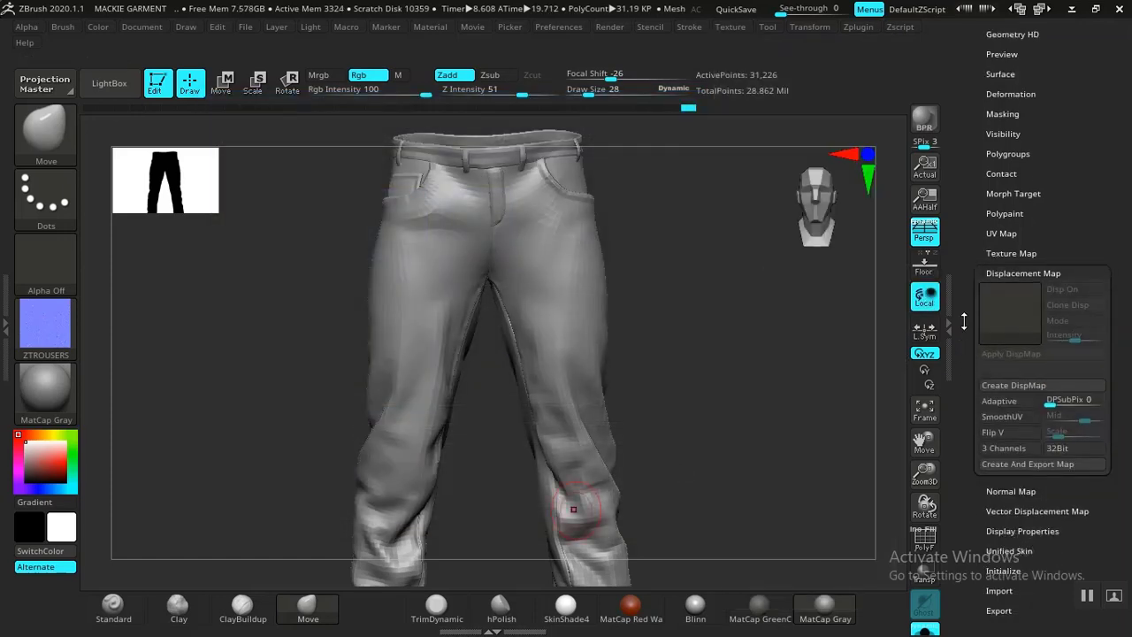
click(1006, 372)
click(1004, 389)
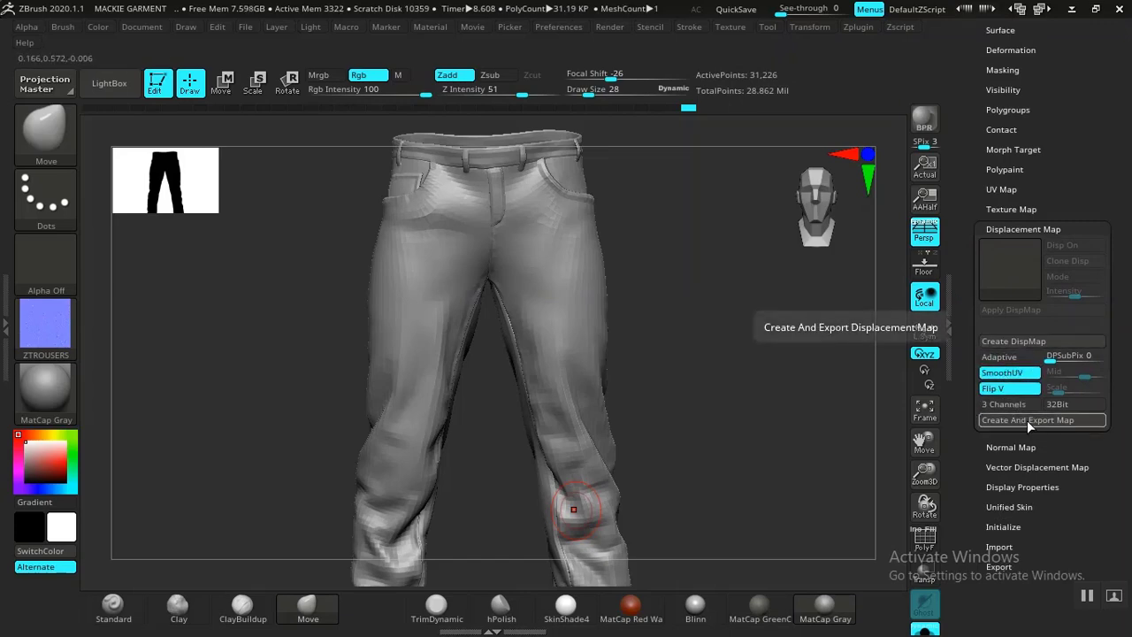
Create and export the trousers' displacement map to ZMAPS as a 16-bit TIF named ZTROUSERS DISPLACE, without exporting the base mesh.
click(1026, 420)
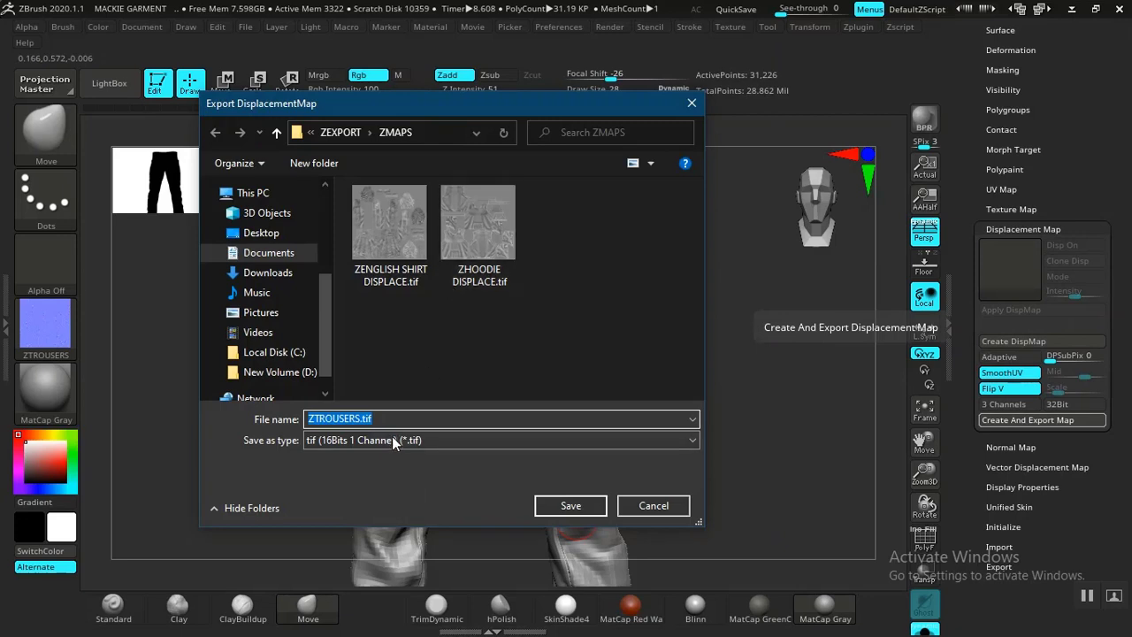
click(385, 418)
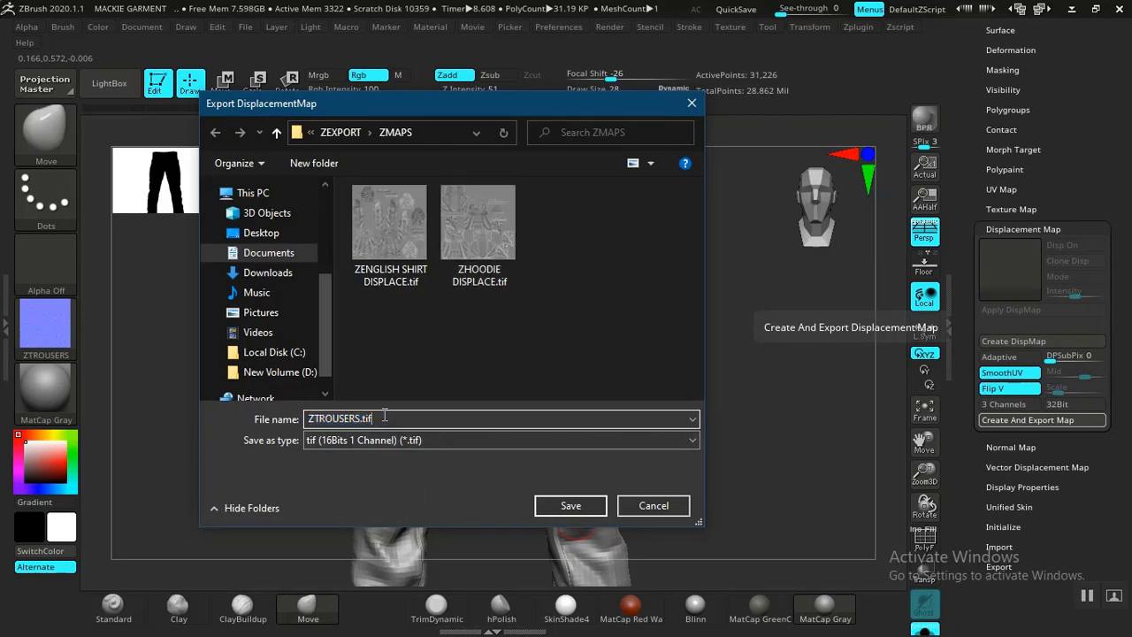
key(BackSpace)
key(BackSpace)
key(BackSpace)
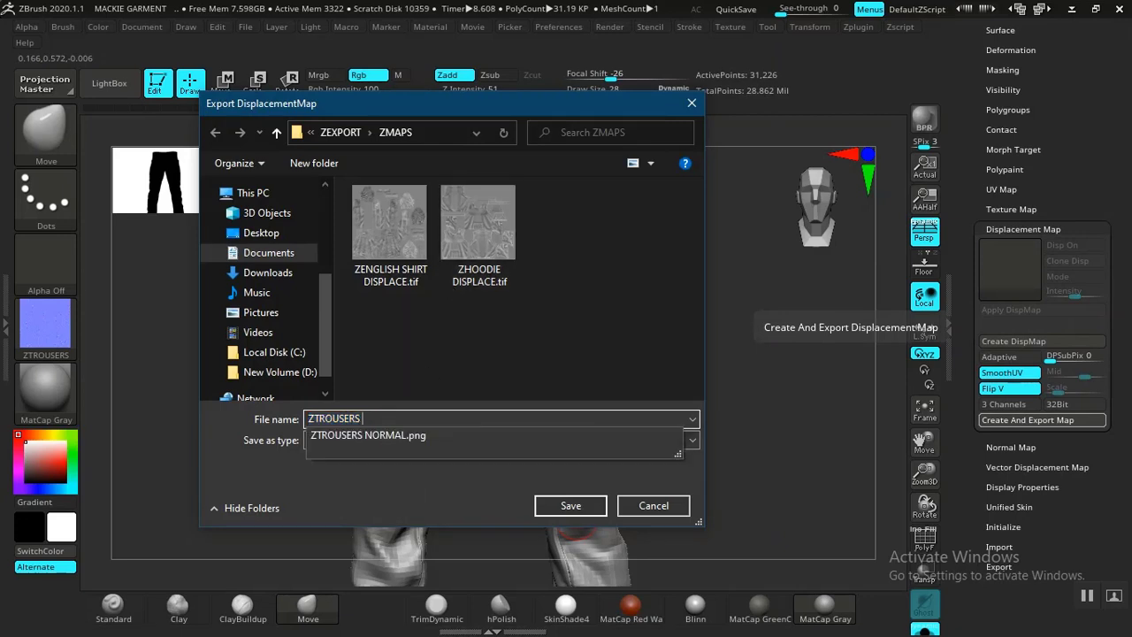
text(DISPLACE)
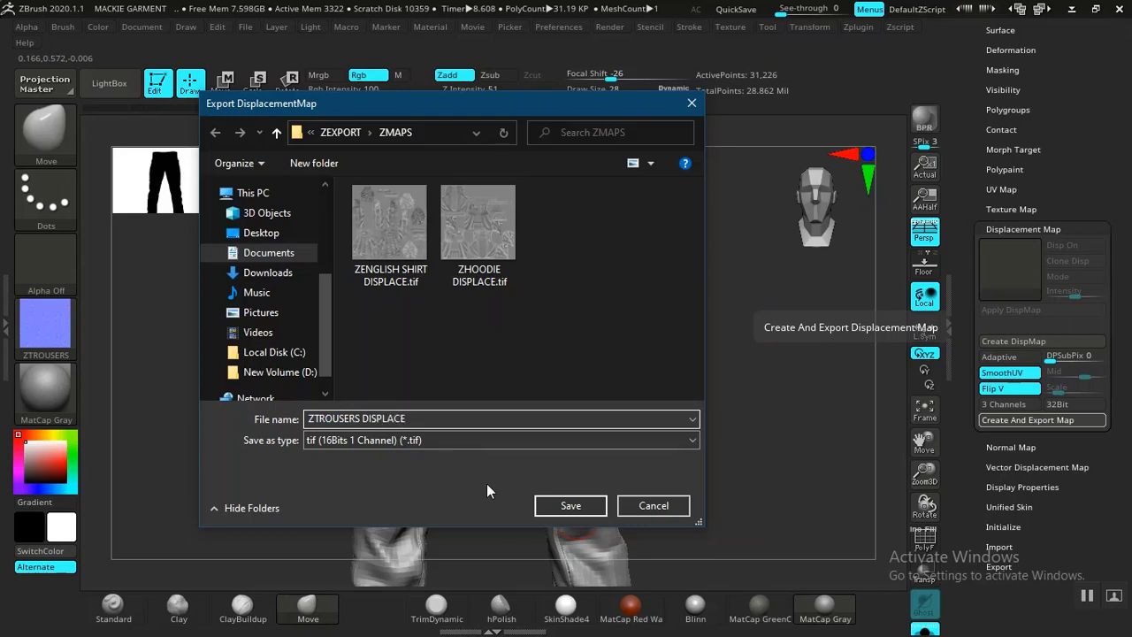
click(568, 508)
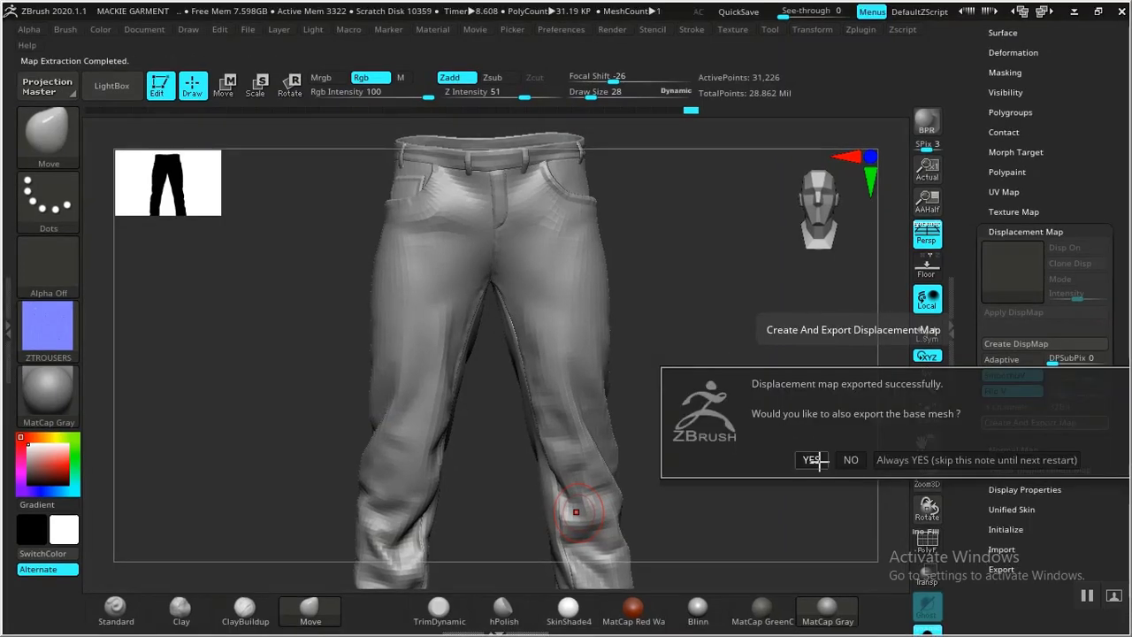
click(849, 460)
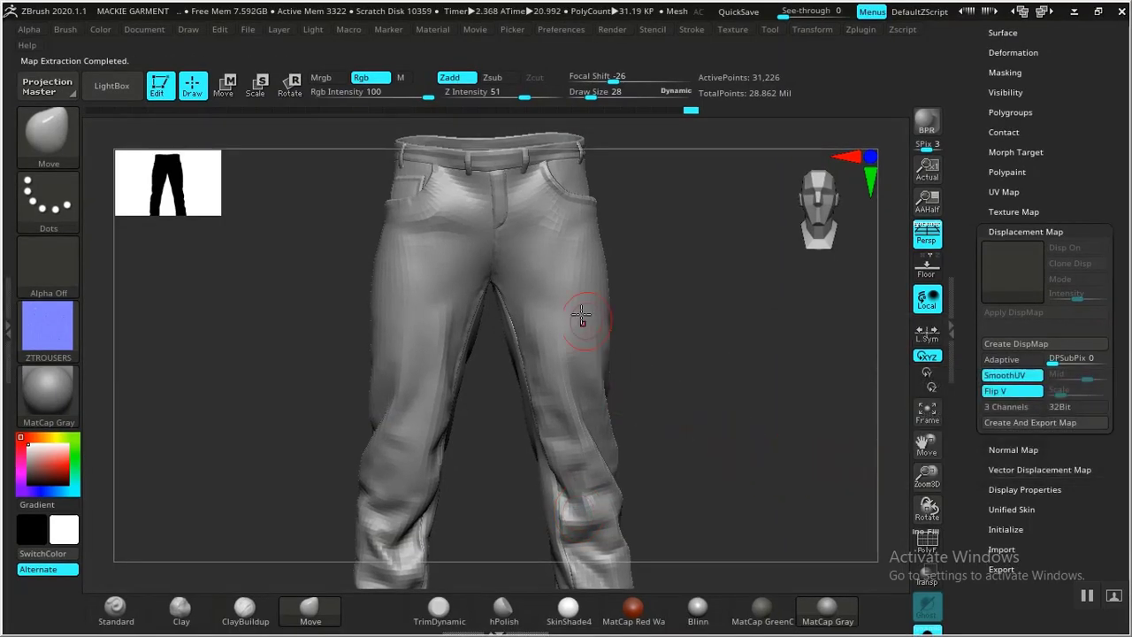
Select the ZENGLISH SHIRT subtool, frame it in the view and check its subdivision level in the geometry settings.
scroll(991, 221, up, 5)
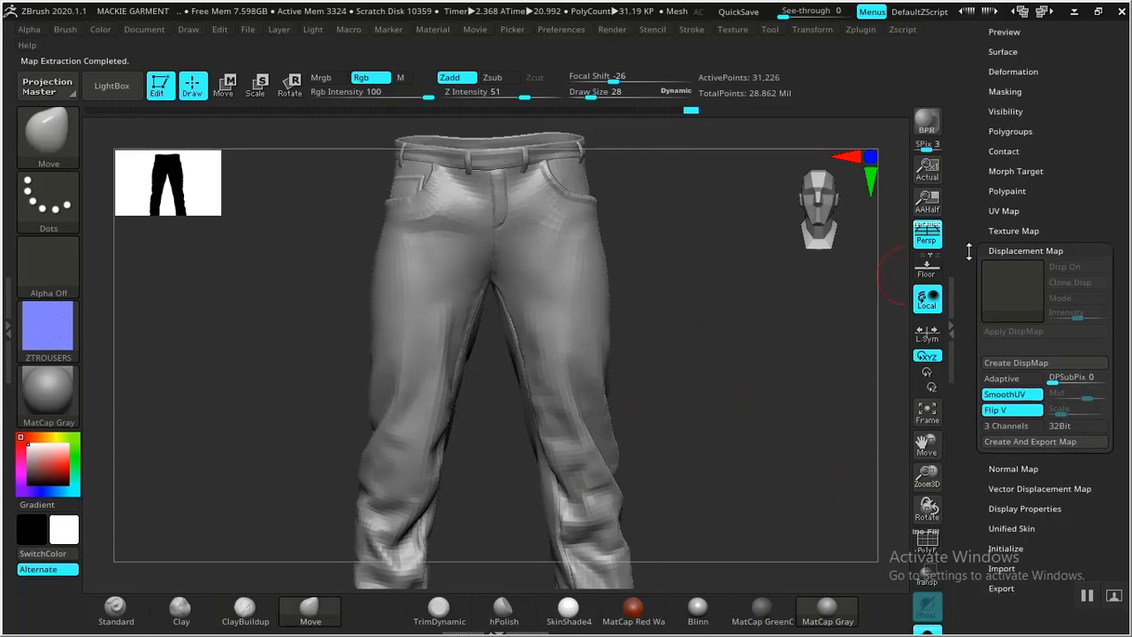
click(1002, 125)
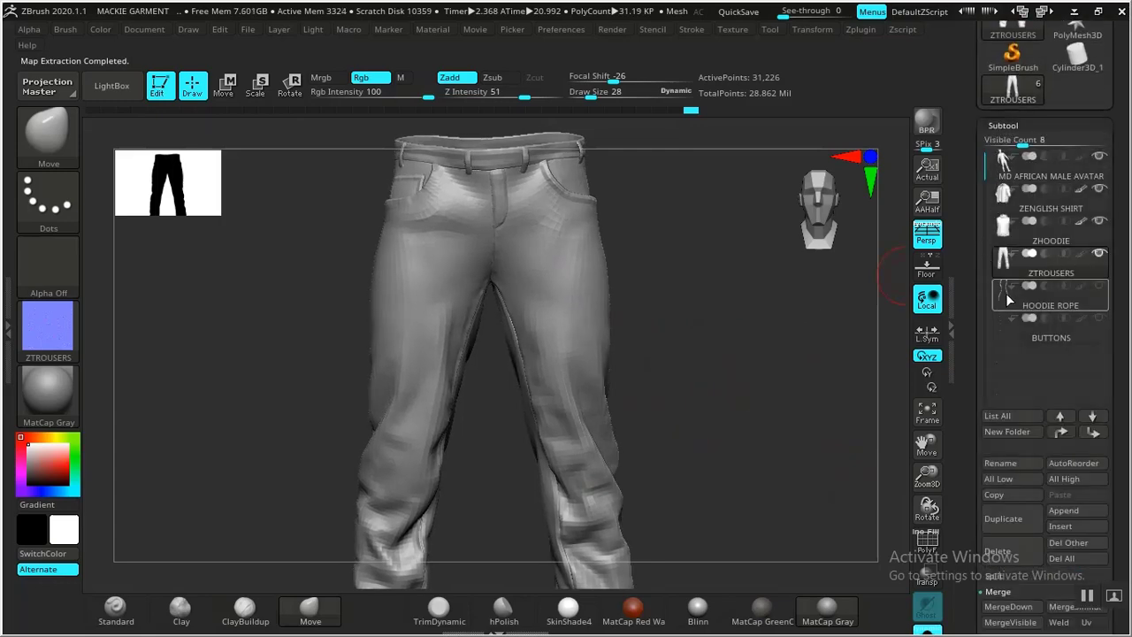
mouse_move(705, 387)
alt+mouse_down()
mouse_move(667, 325)
mouse_move(662, 364)
mouse_move(693, 394)
alt+mouse_up()
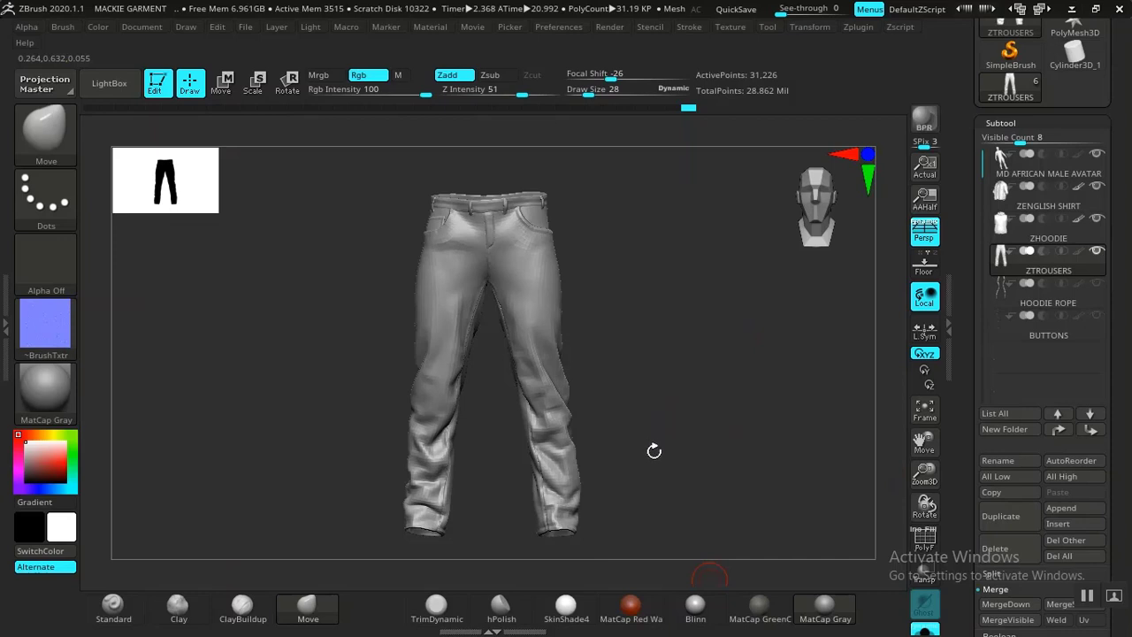
drag(651, 453, 702, 430)
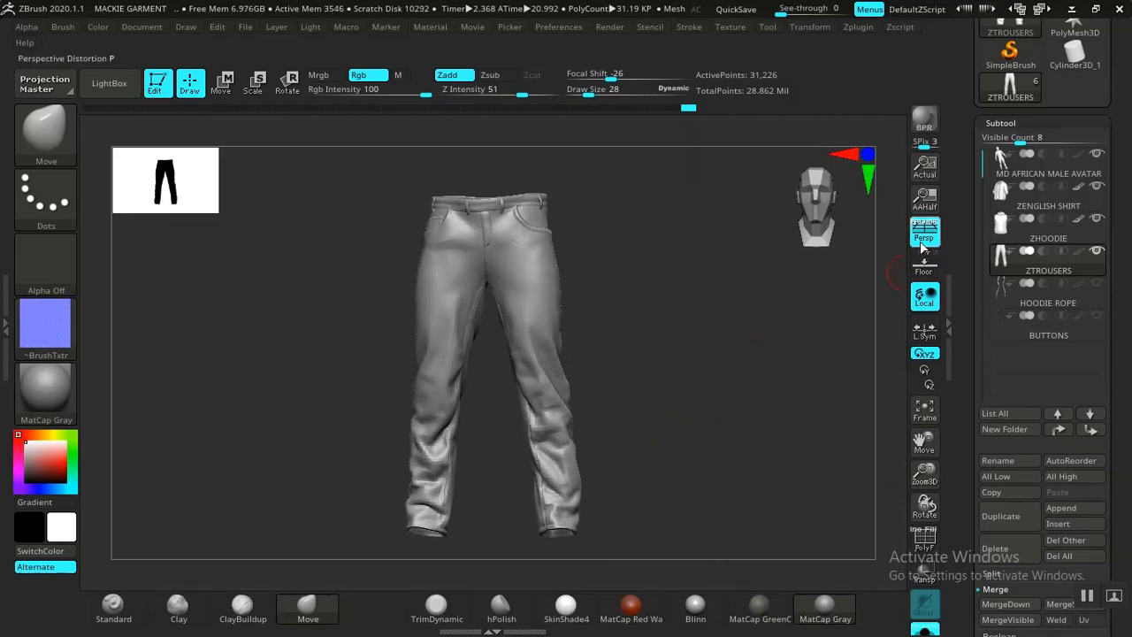
click(1043, 205)
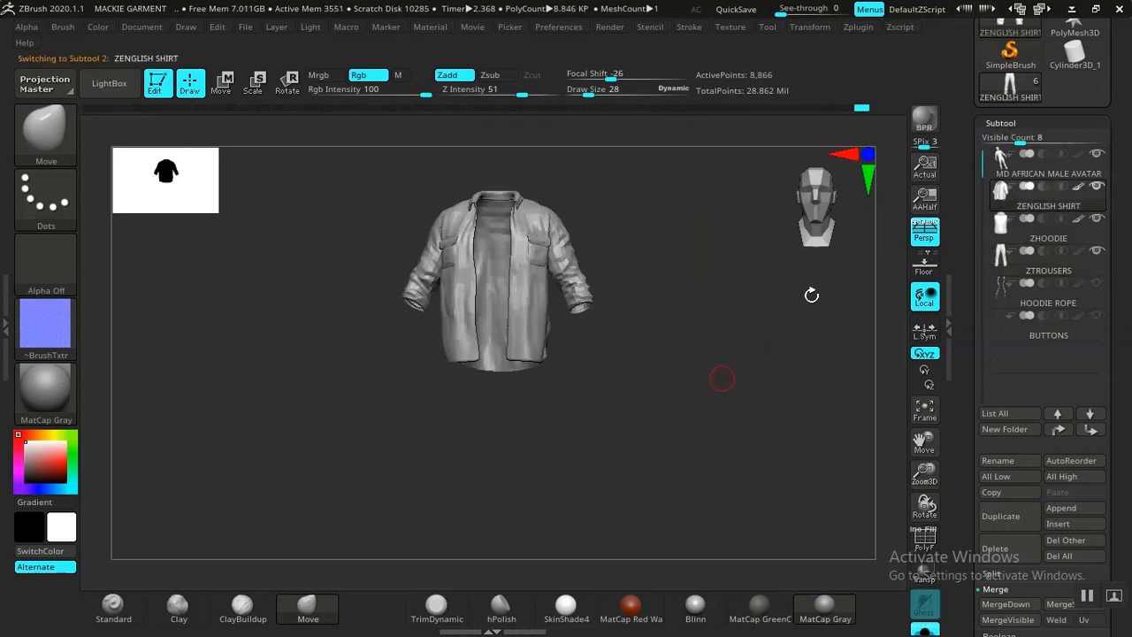
key(f)
click(1005, 124)
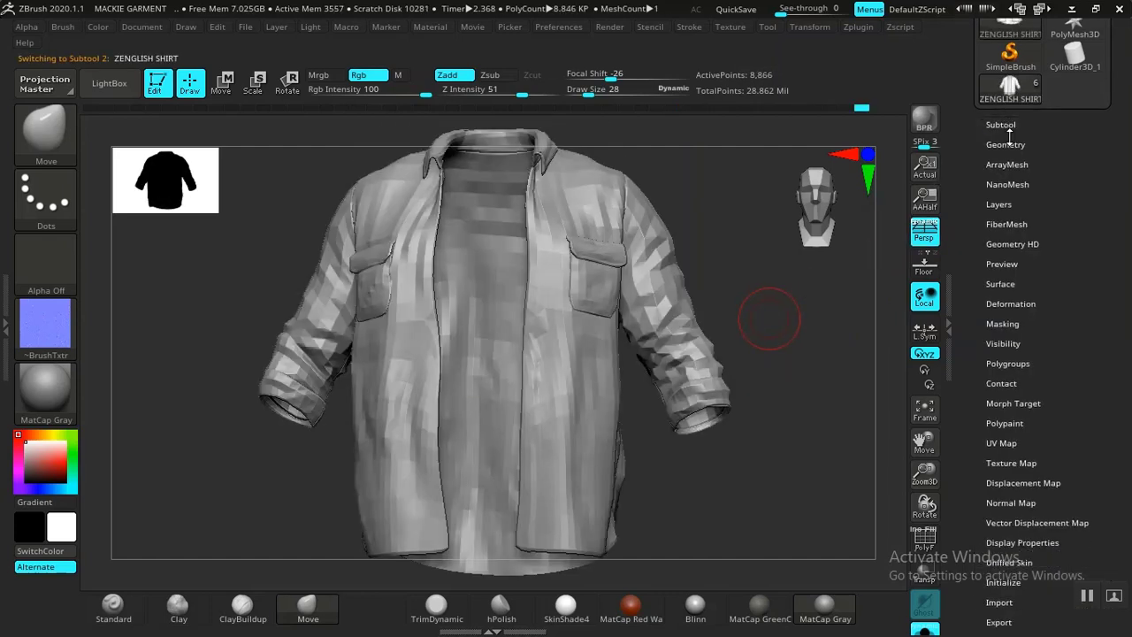
click(1004, 143)
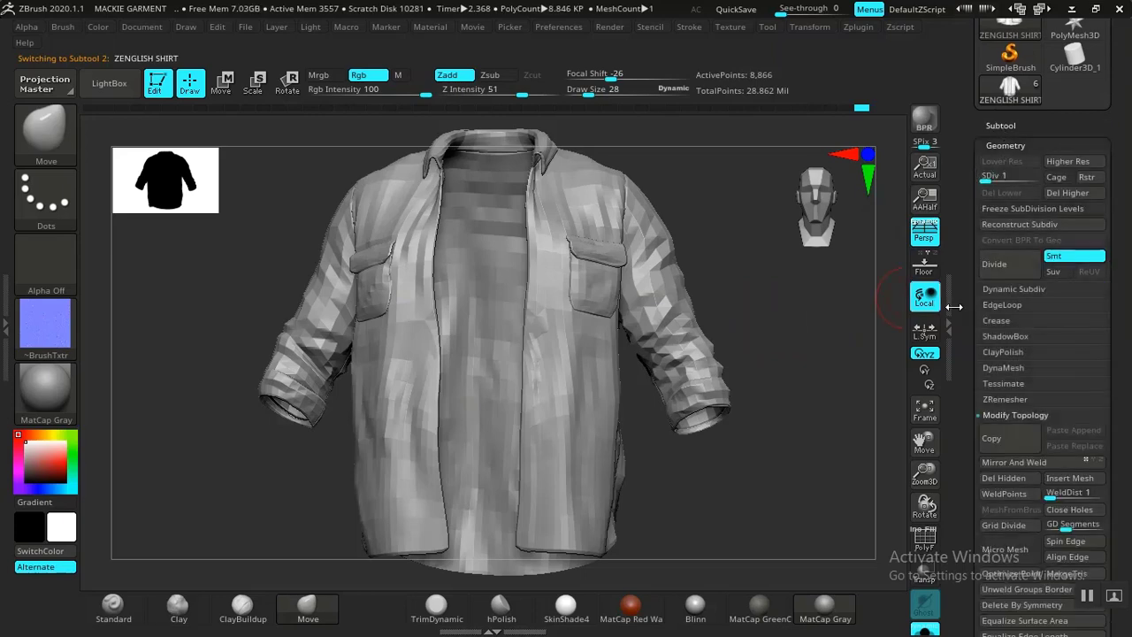
Turn on Smooth Normals and turn off Grp in the shirt's export settings.
scroll(960, 317, down, 15)
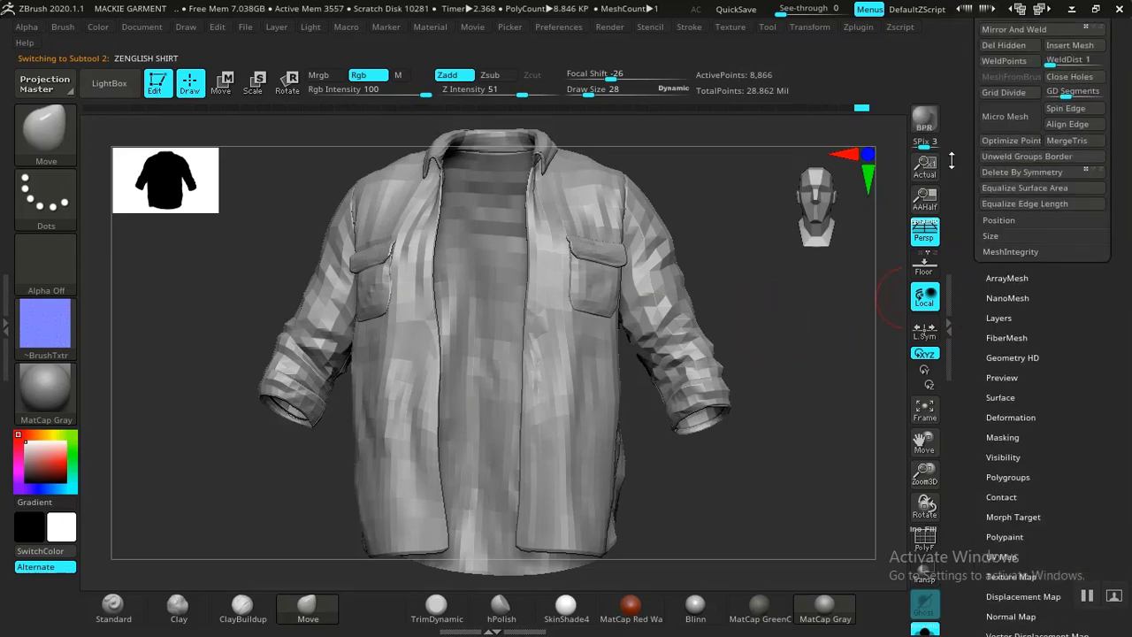
click(995, 384)
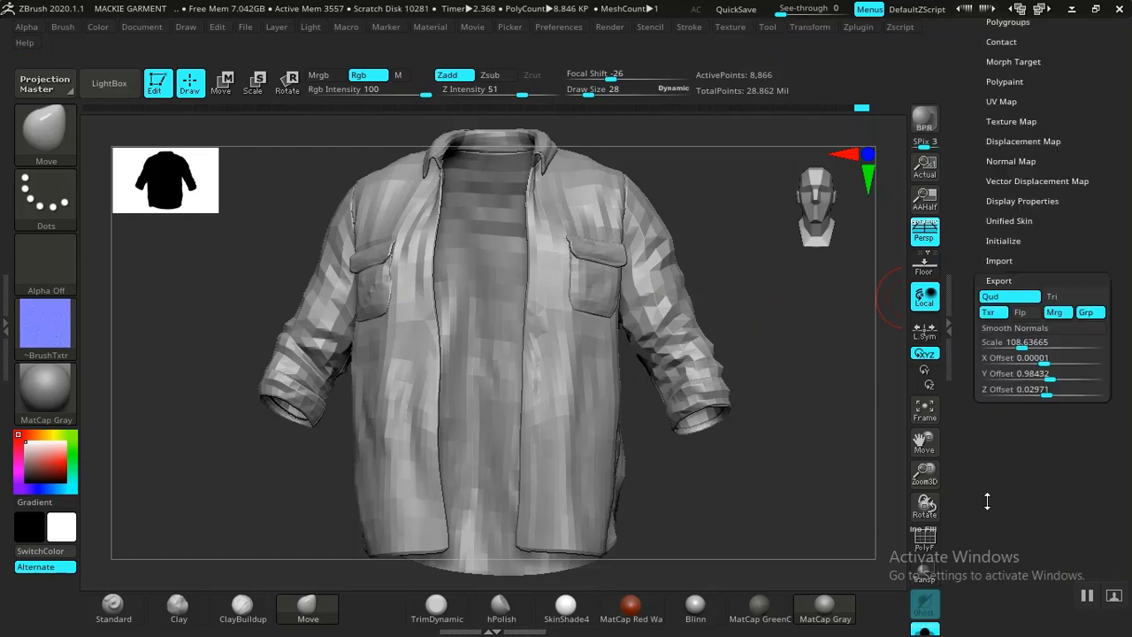
click(1017, 395)
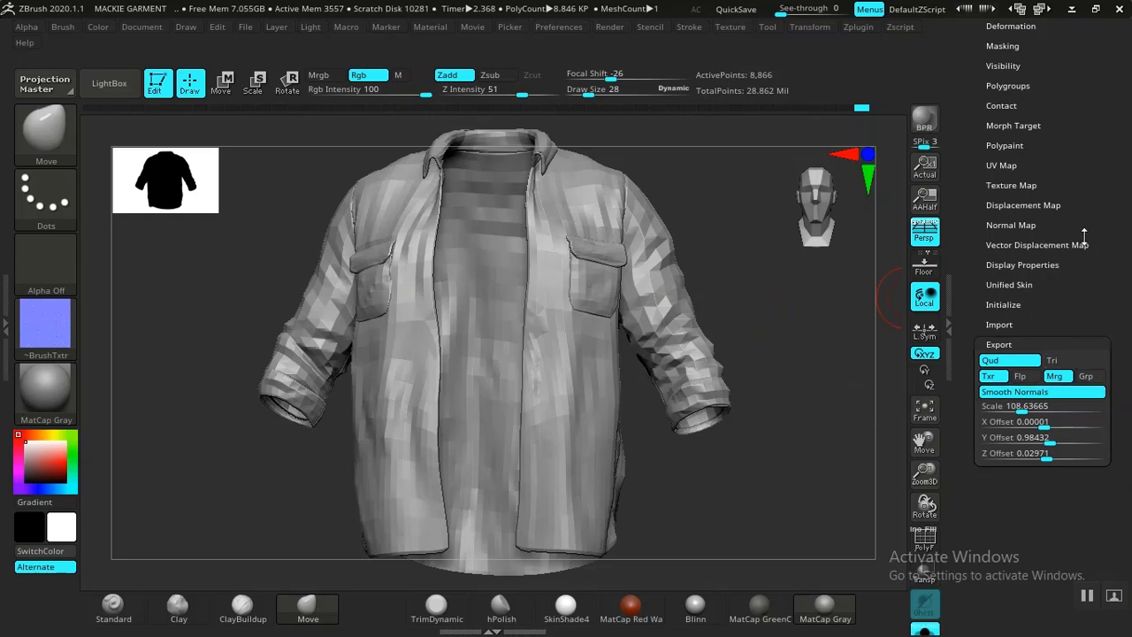
Start the shirt's mesh export and create a folder named ZREADY EXPORTS inside ZEXPORT.
scroll(1100, 238, up, 2)
scroll(1101, 238, up, 10)
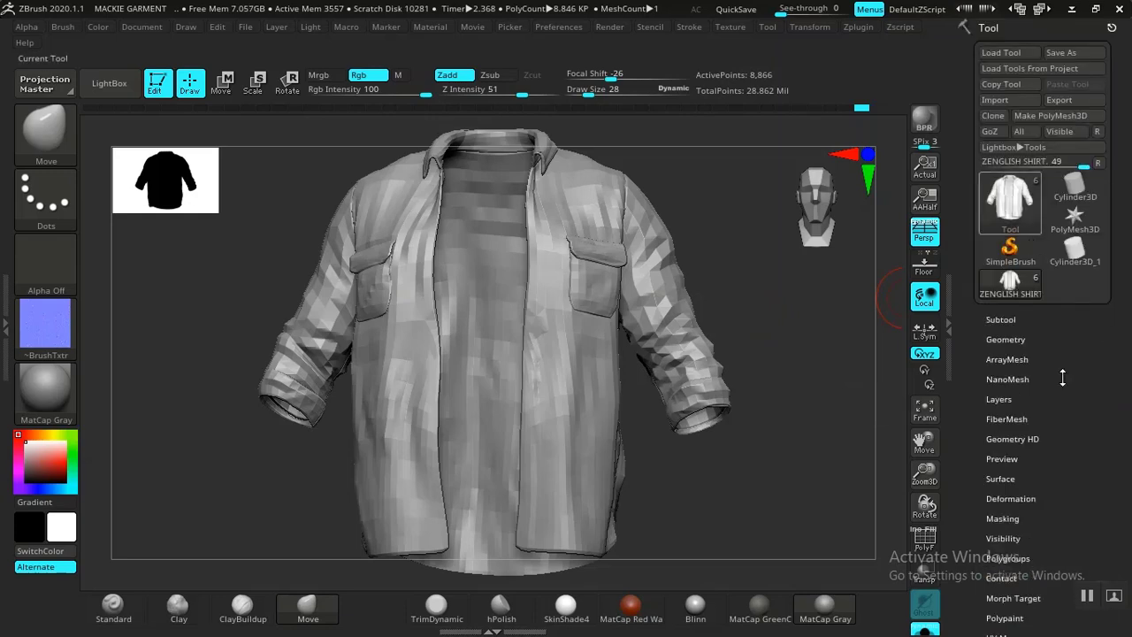
scroll(1062, 378, down, 14)
scroll(1002, 340, up, 14)
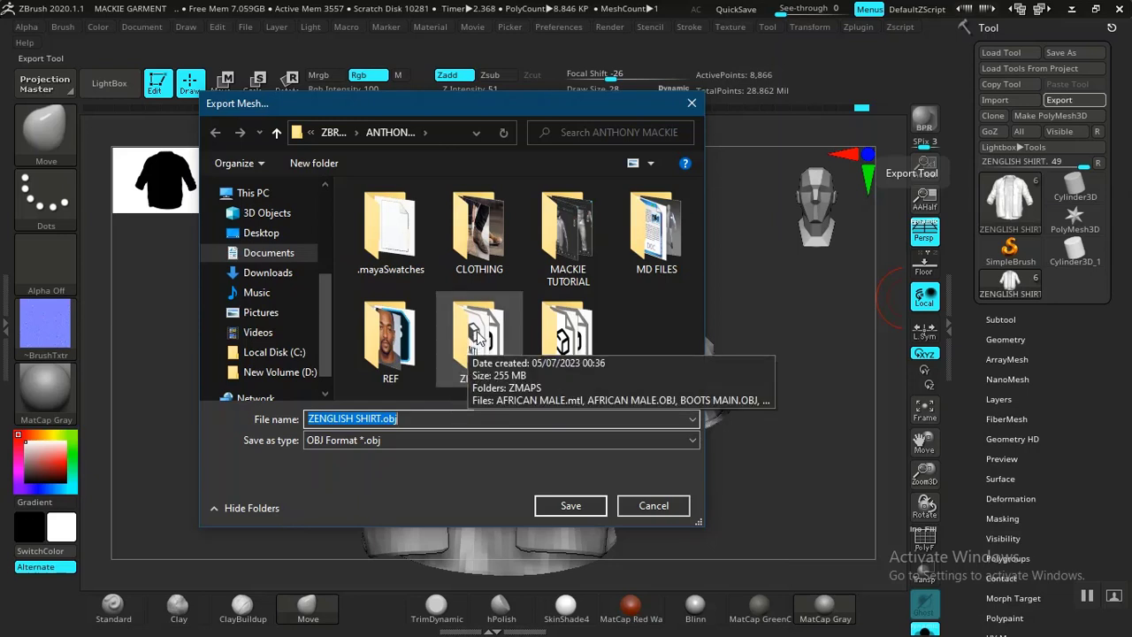
double_click(475, 336)
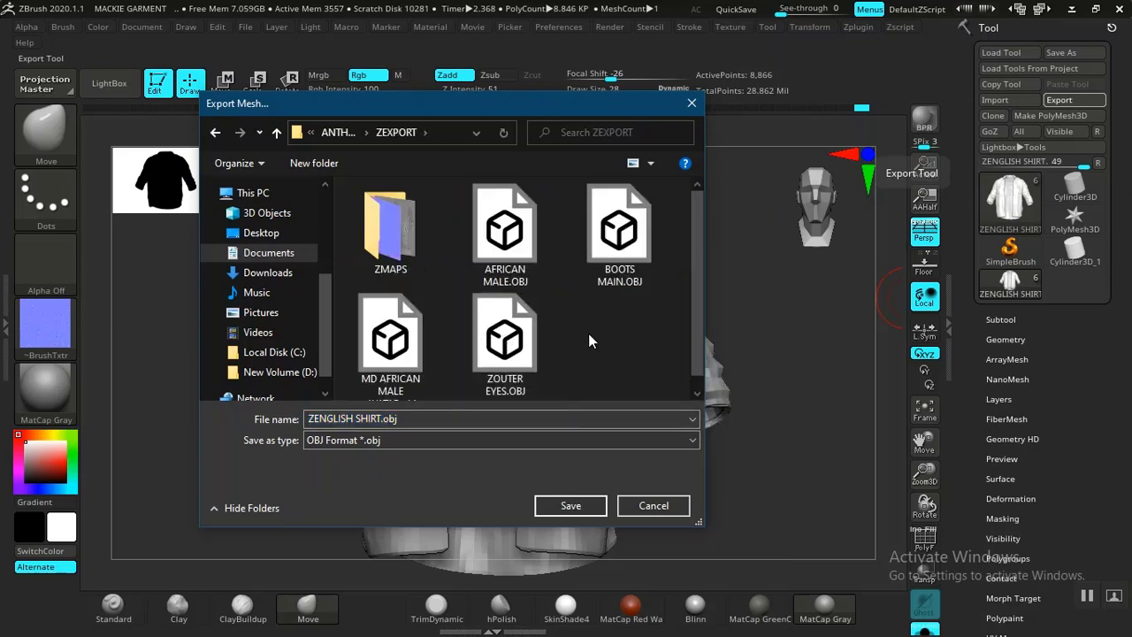
click(312, 163)
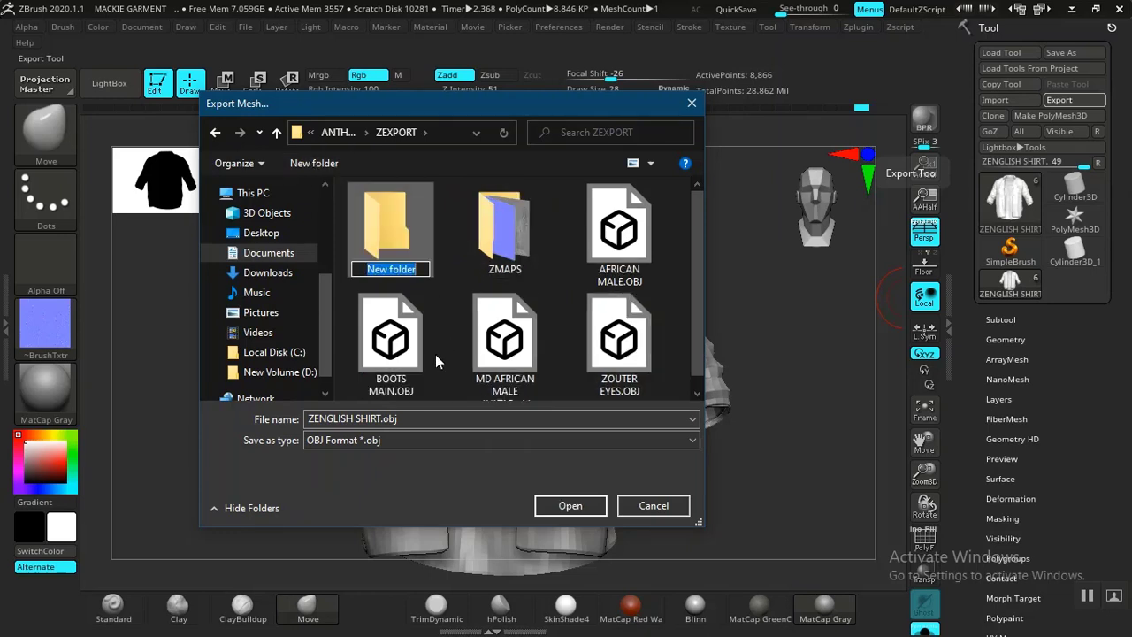
text(READ)
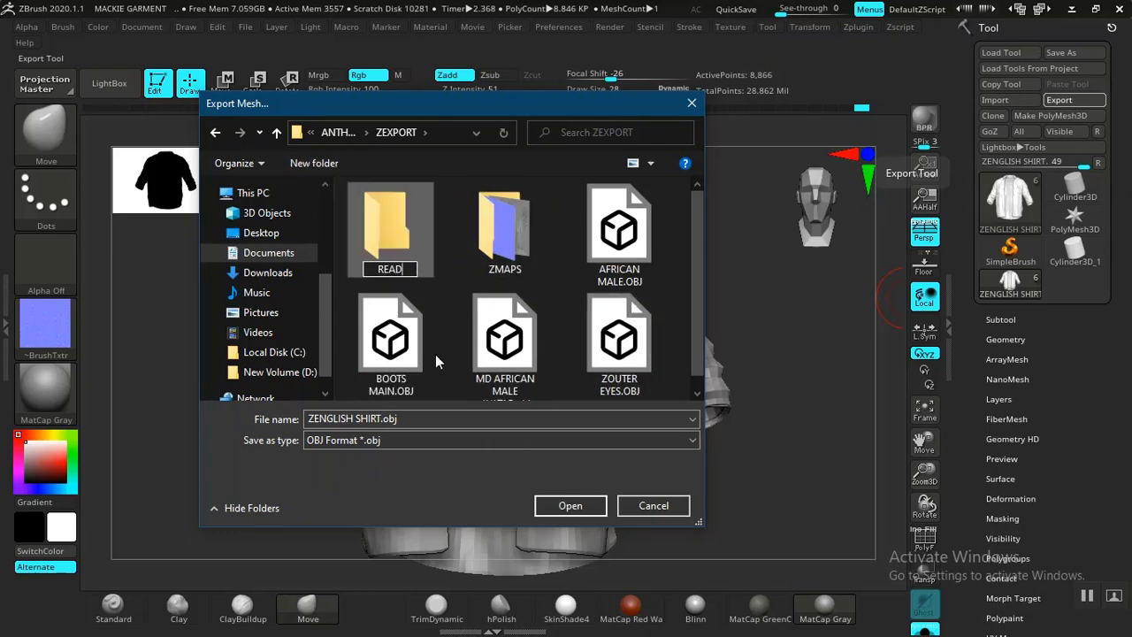
text(Y)
key(Home)
text(Z)
key(End)
text(EXPO)
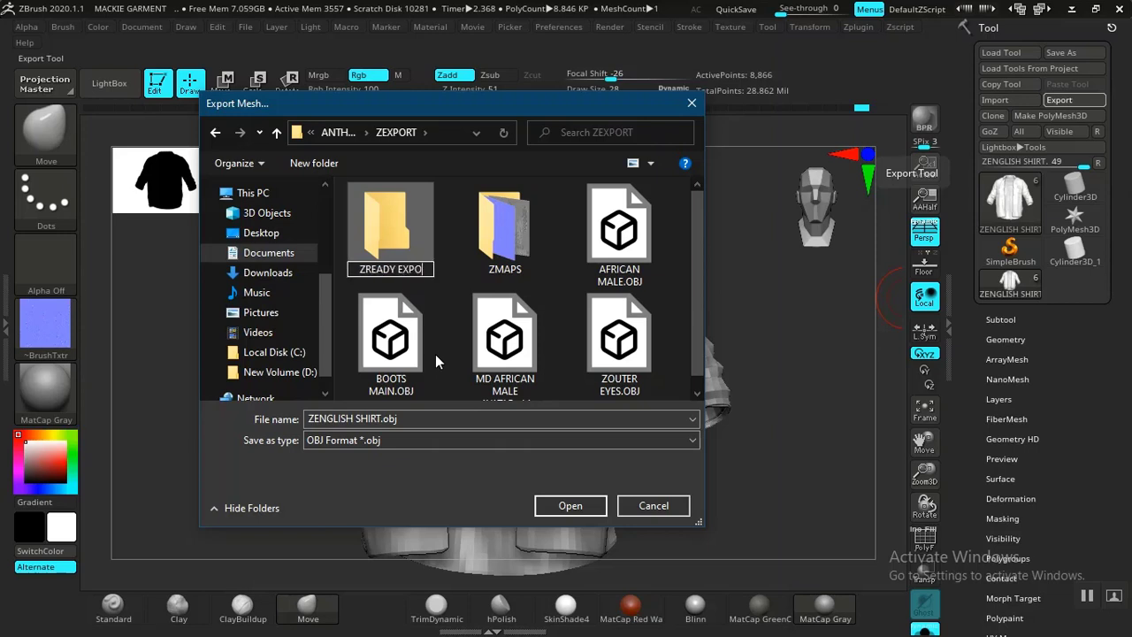
text(RTS)
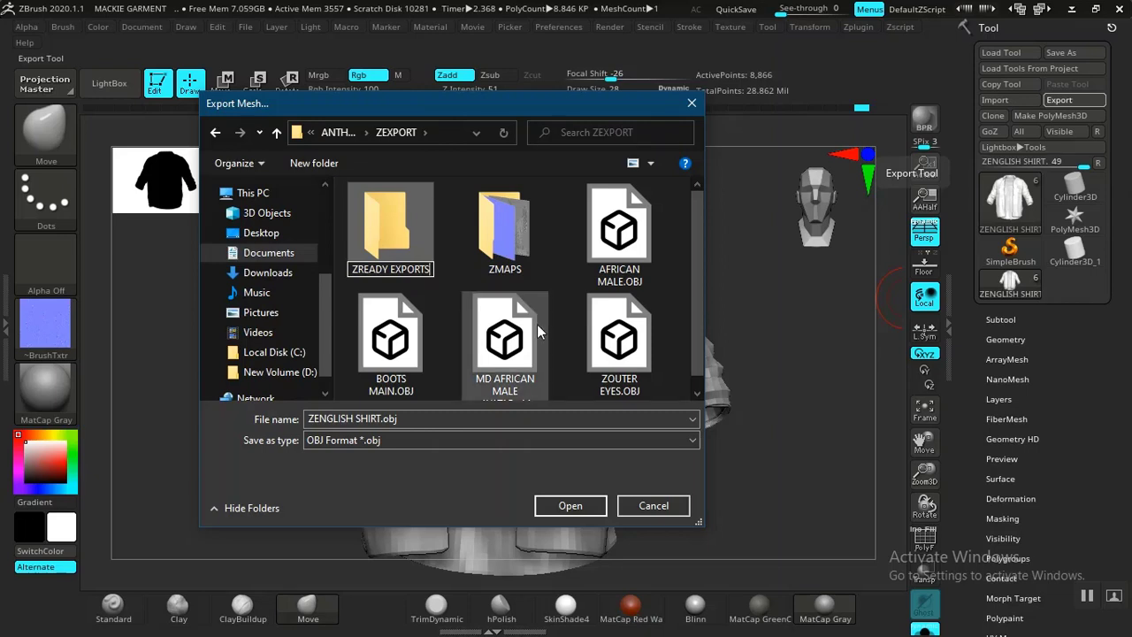
Save the shirt mesh as ZENGLISH SHIRT.obj in the ZREADY EXPORTS folder.
click(396, 247)
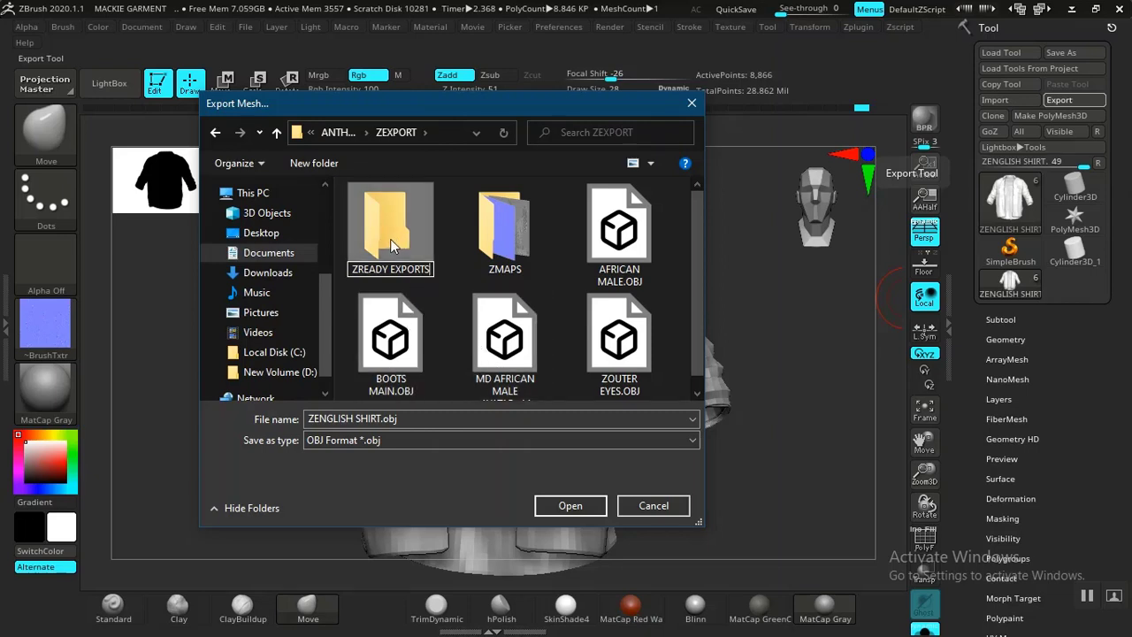
double_click(390, 267)
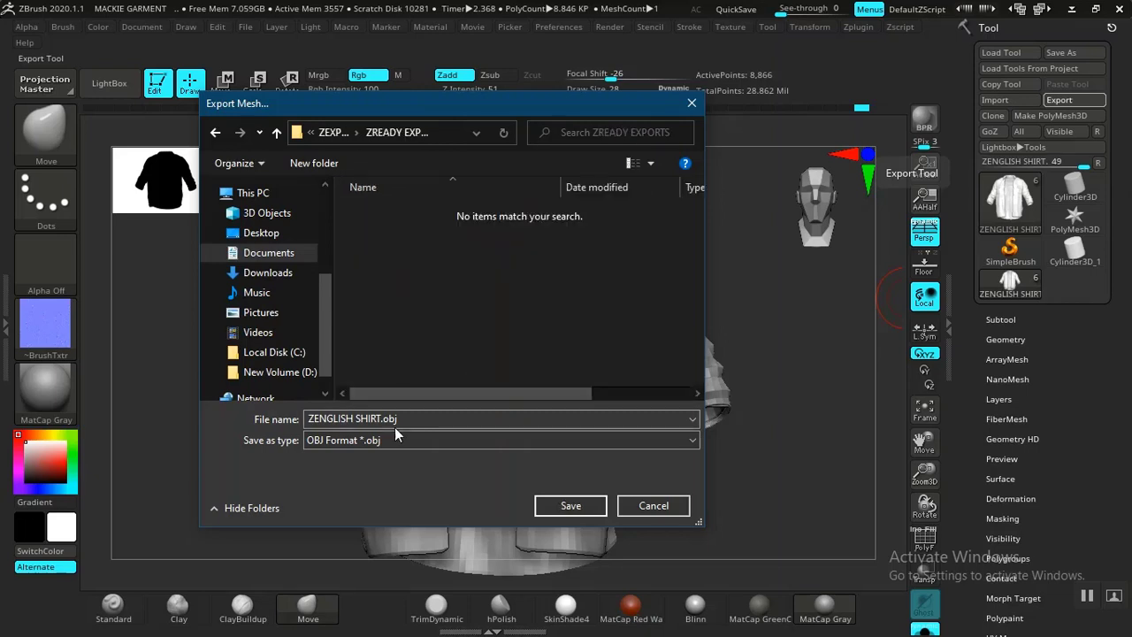
click(571, 503)
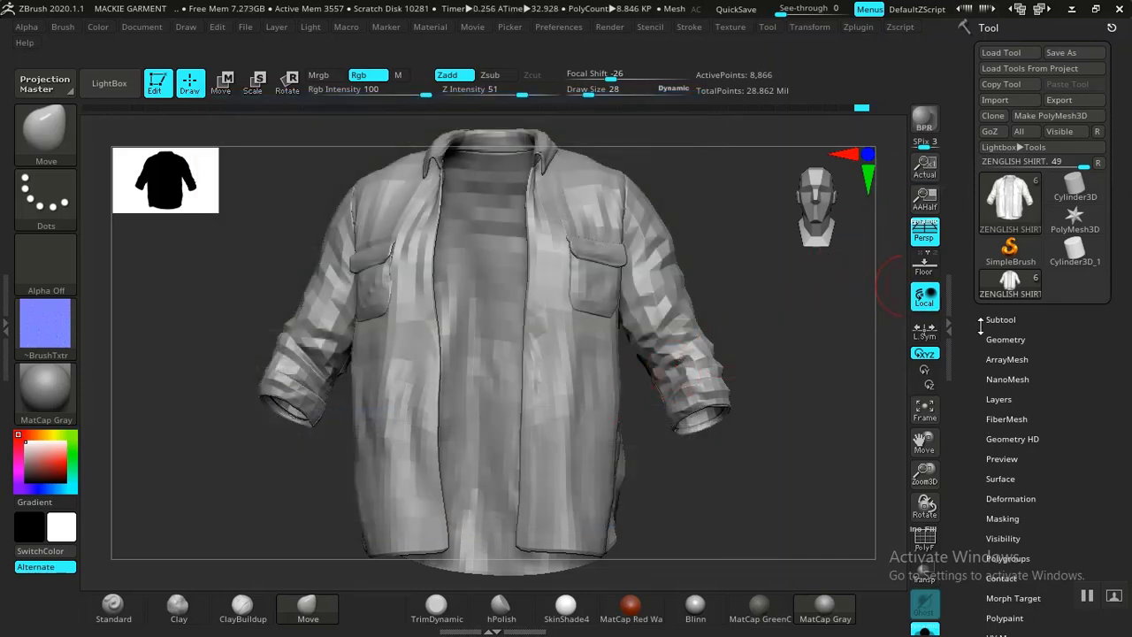
Select the ZHOODIE subtool and check its subdivision level in the geometry settings.
click(1005, 340)
click(1005, 339)
click(1000, 319)
click(1021, 353)
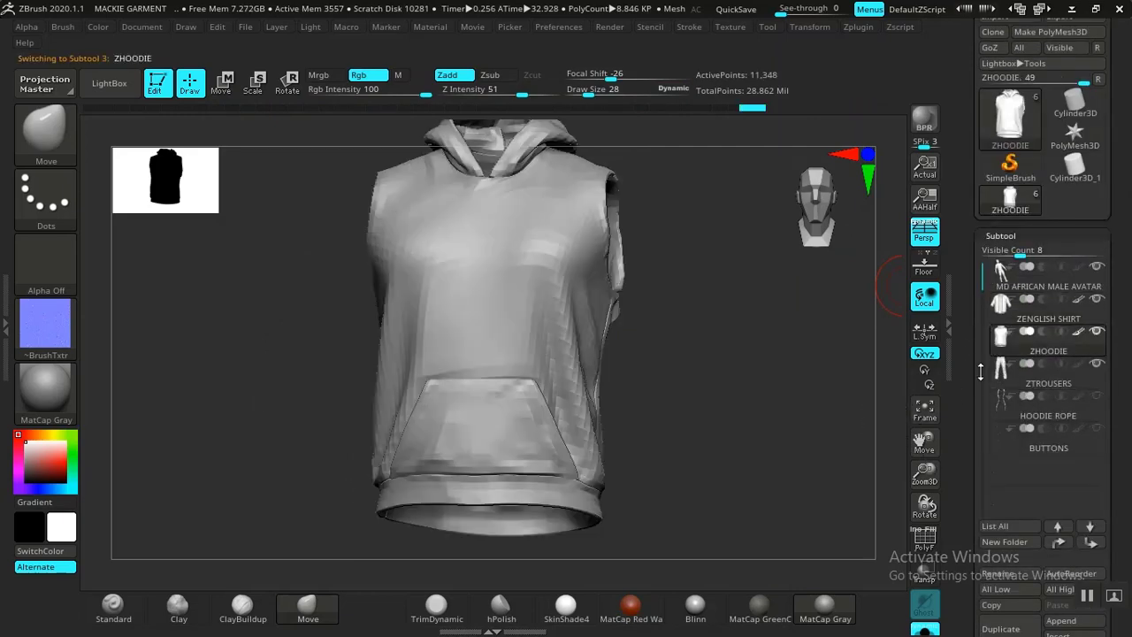
click(1002, 236)
click(1003, 256)
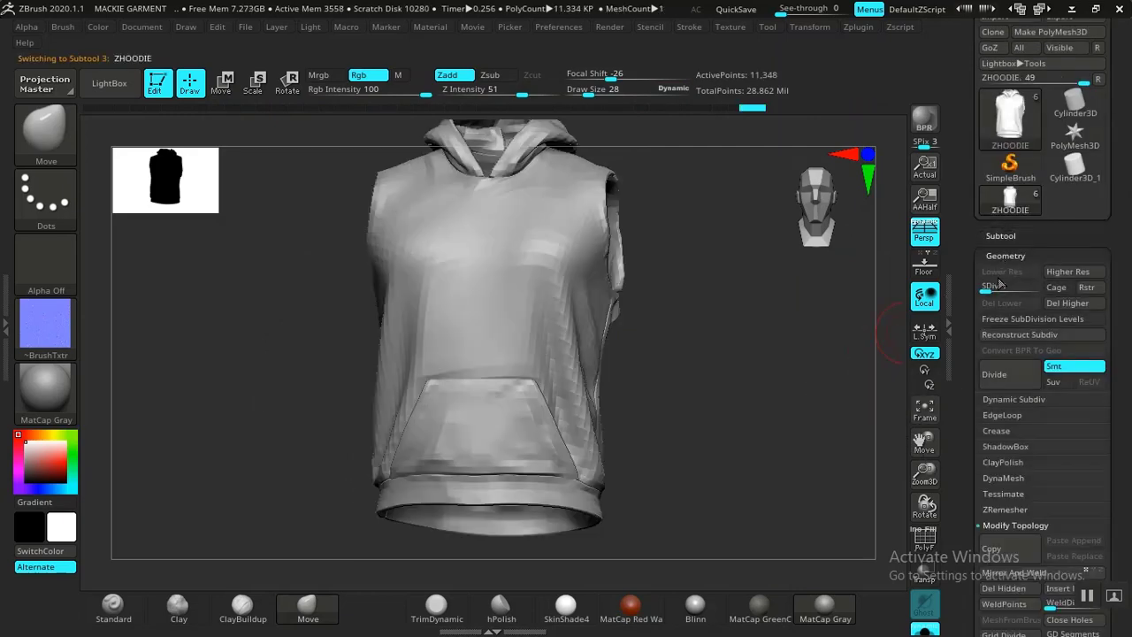
drag(832, 357, 859, 380)
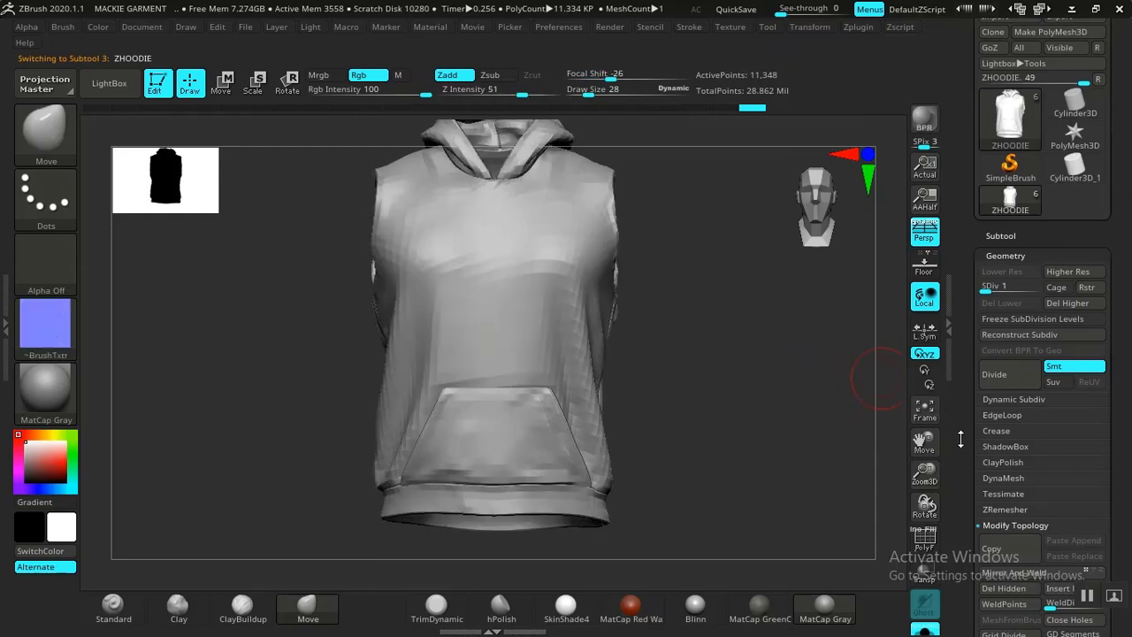
Check the hoodie's export settings and export its mesh as ZHOODIE.obj into the ZREADY EXPORTS folder.
drag(961, 440, 966, 204)
click(1002, 217)
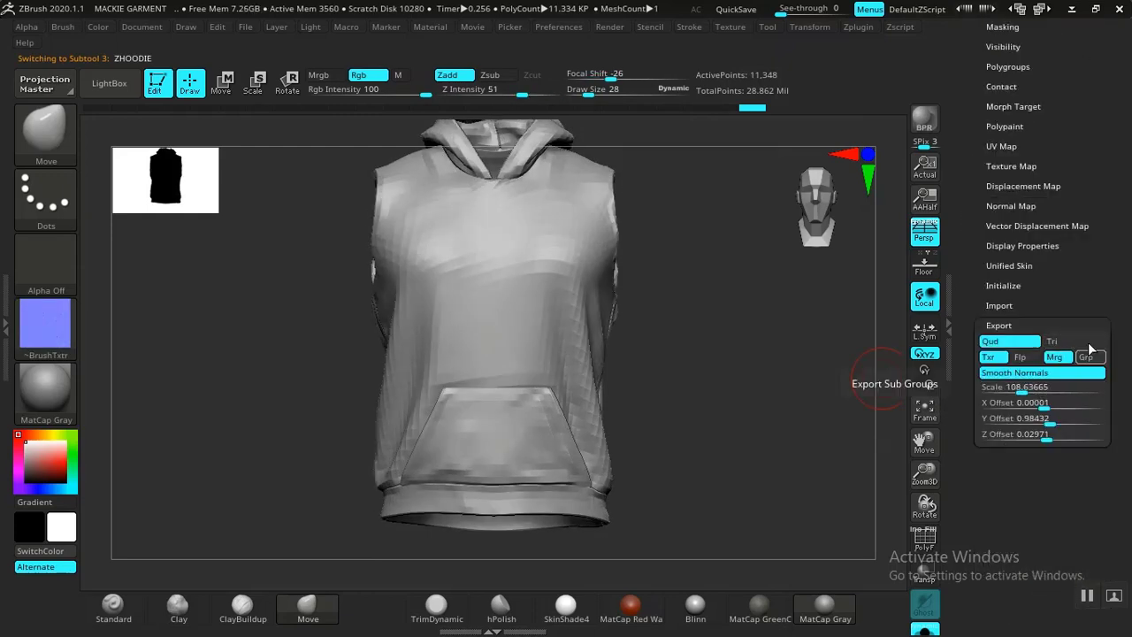
drag(1104, 239, 1101, 398)
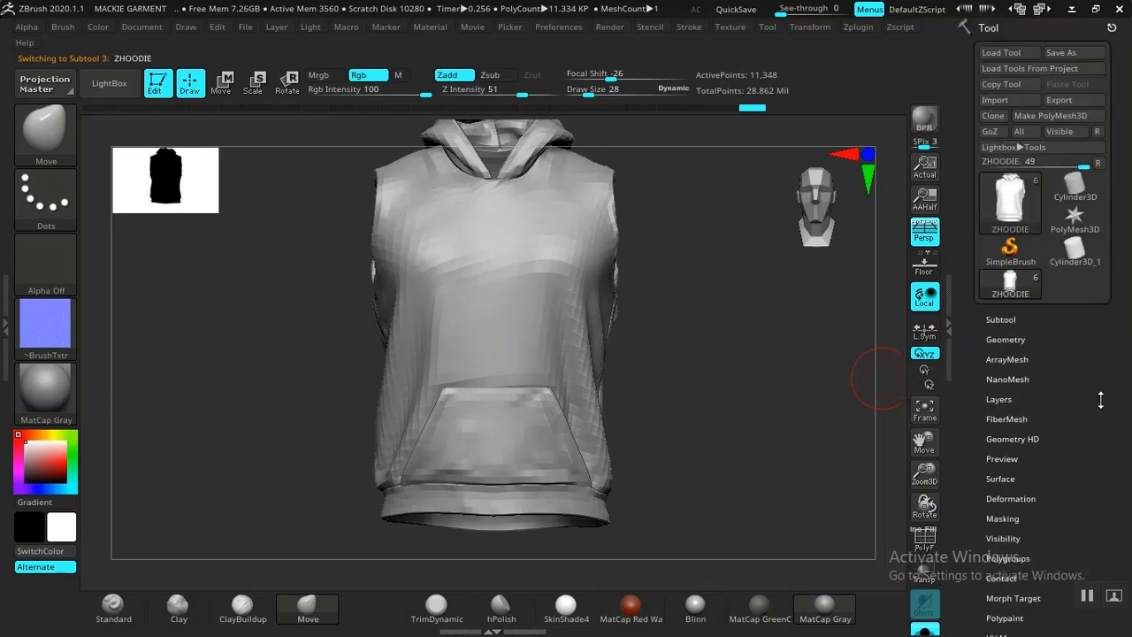
click(1063, 102)
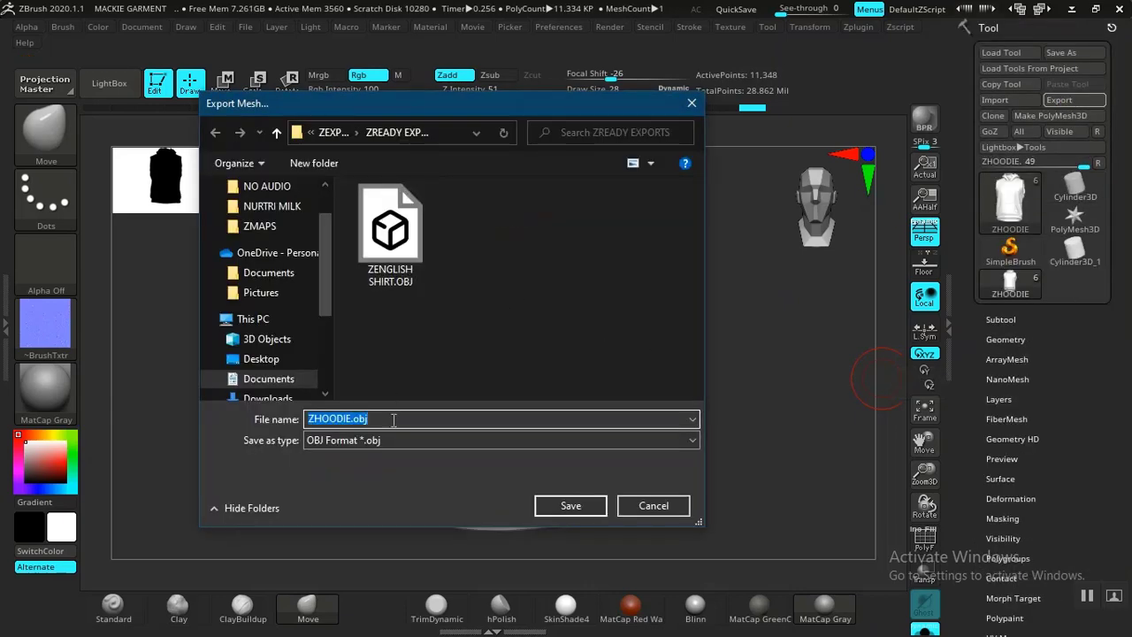
click(564, 506)
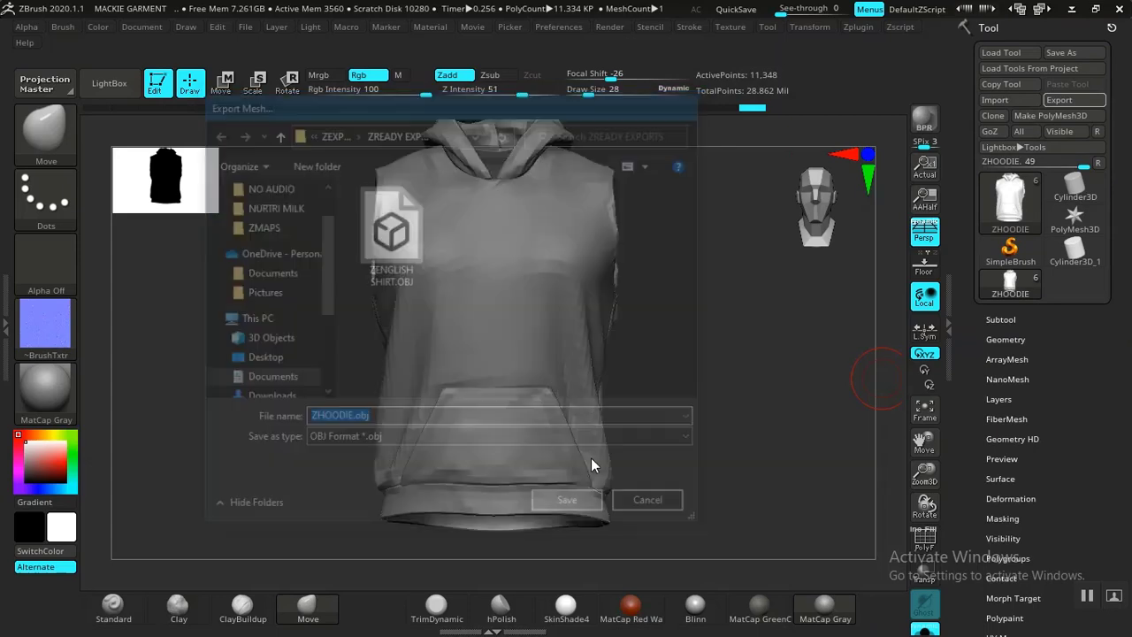
scroll(967, 247, down, 5)
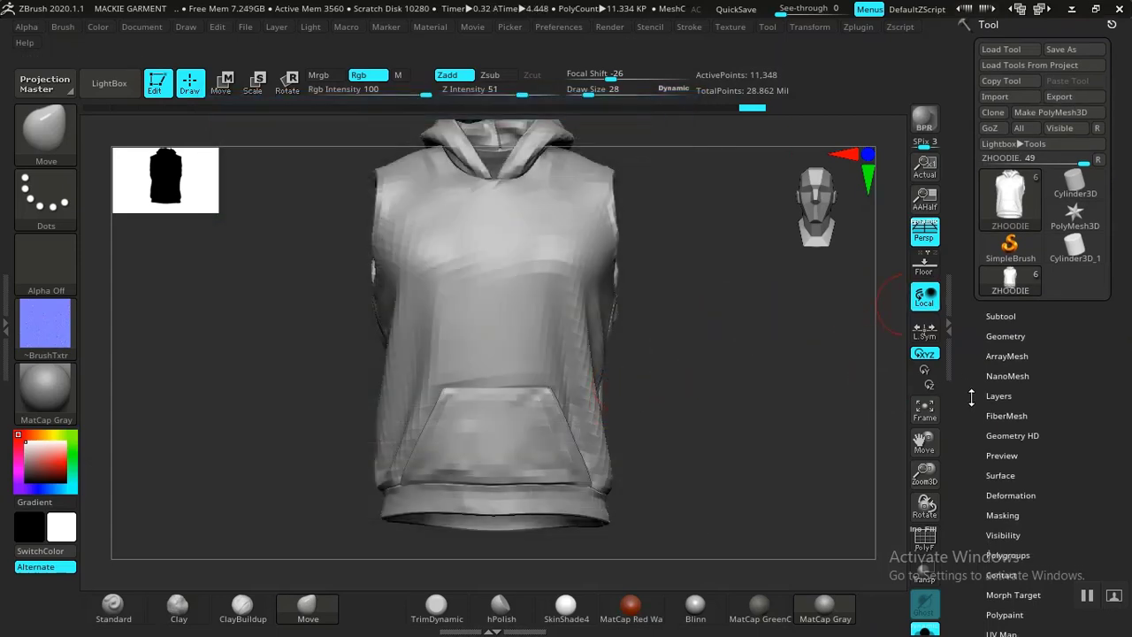
scroll(966, 247, up, 5)
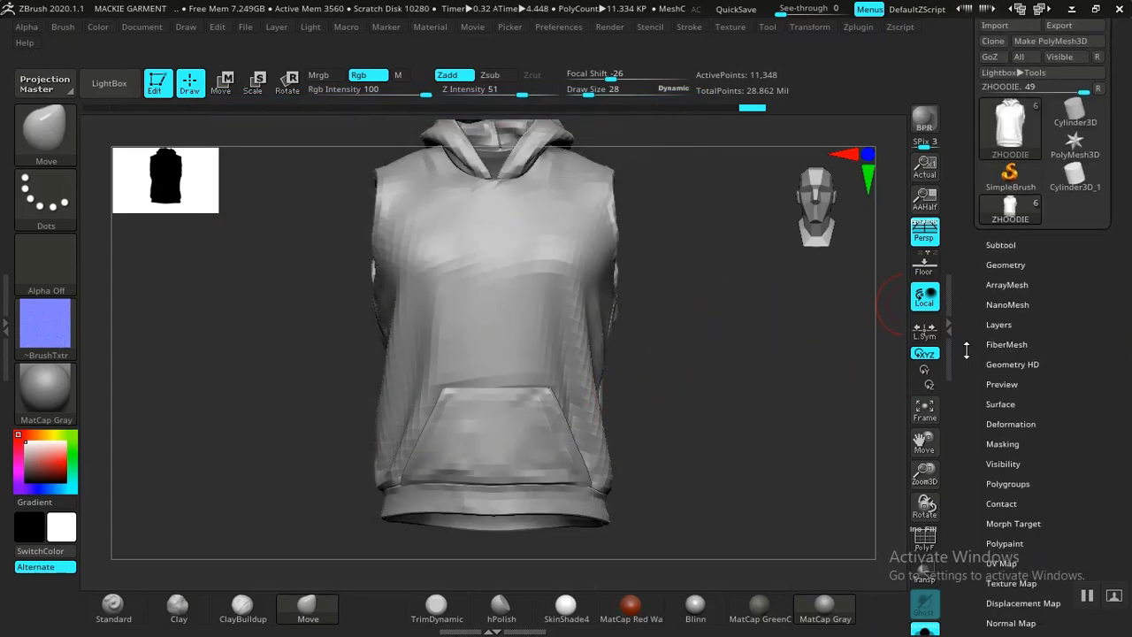
Select the ZTROUSERS subtool and check its subdivision level in the geometry settings.
click(1000, 296)
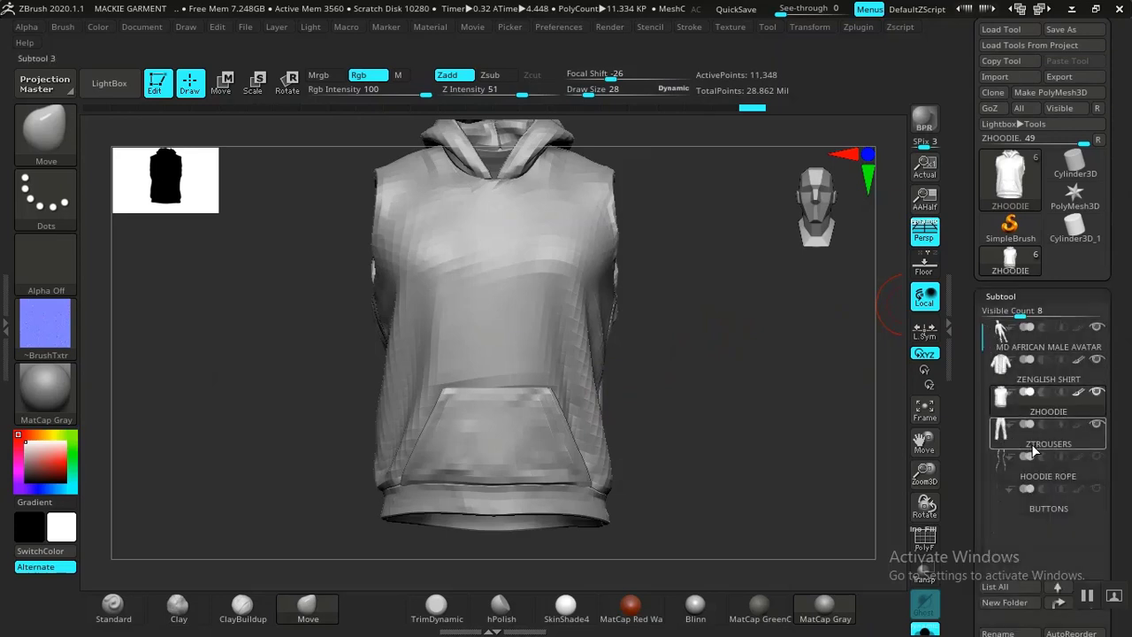
click(1034, 447)
click(1000, 296)
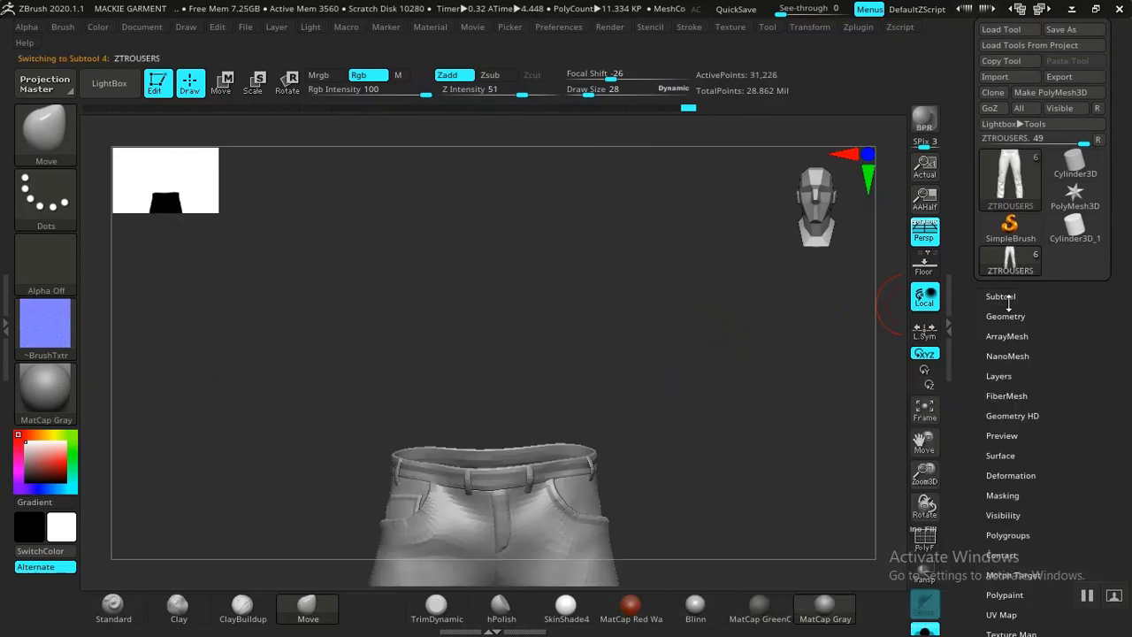
click(1006, 316)
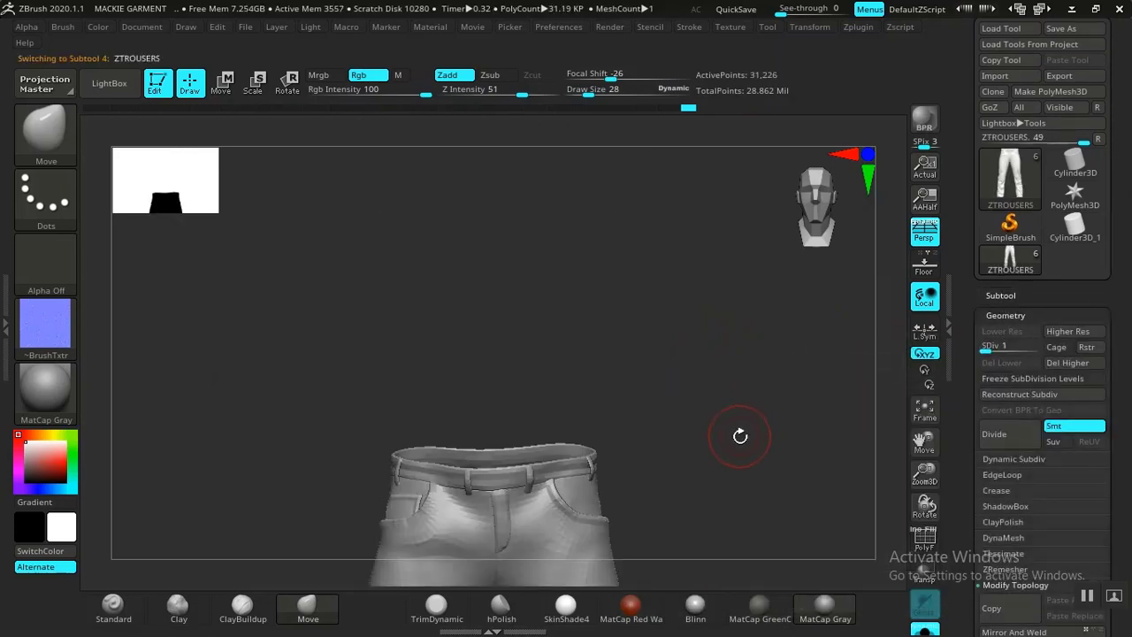
click(1005, 315)
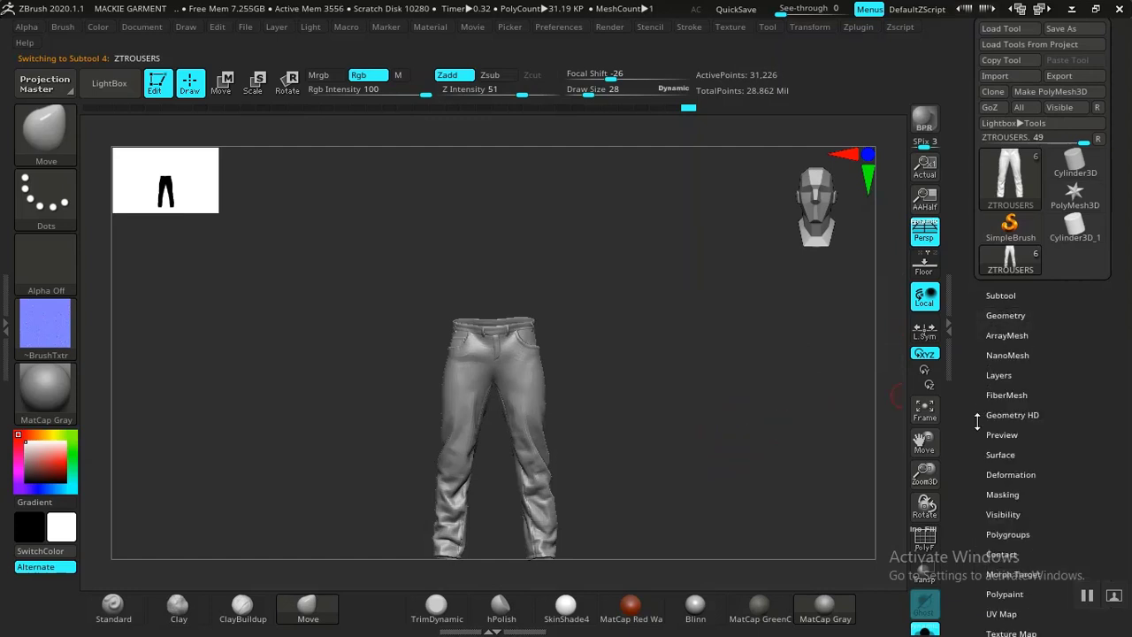
Try to reconstruct a lower subdivision level for the trousers mesh with Reconstruct Subdiv.
drag(977, 423, 975, 295)
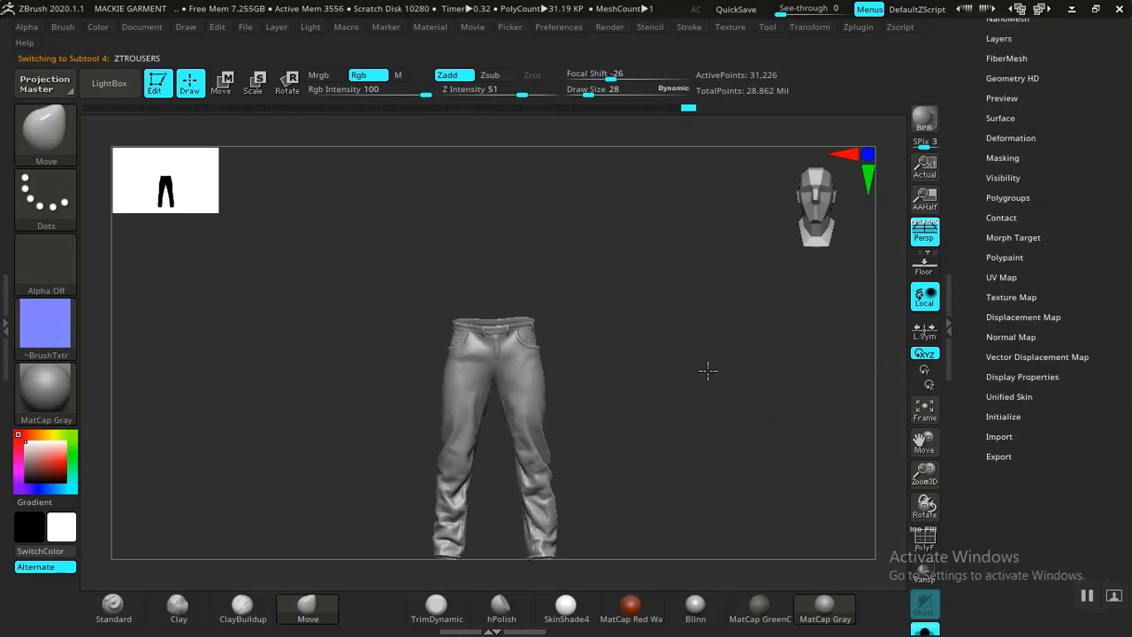
alt+drag(707, 370, 786, 495)
mouse_move(781, 380)
alt+mouse_down()
mouse_move(770, 270)
mouse_move(778, 381)
mouse_move(798, 435)
mouse_move(758, 391)
mouse_move(799, 389)
alt+mouse_up()
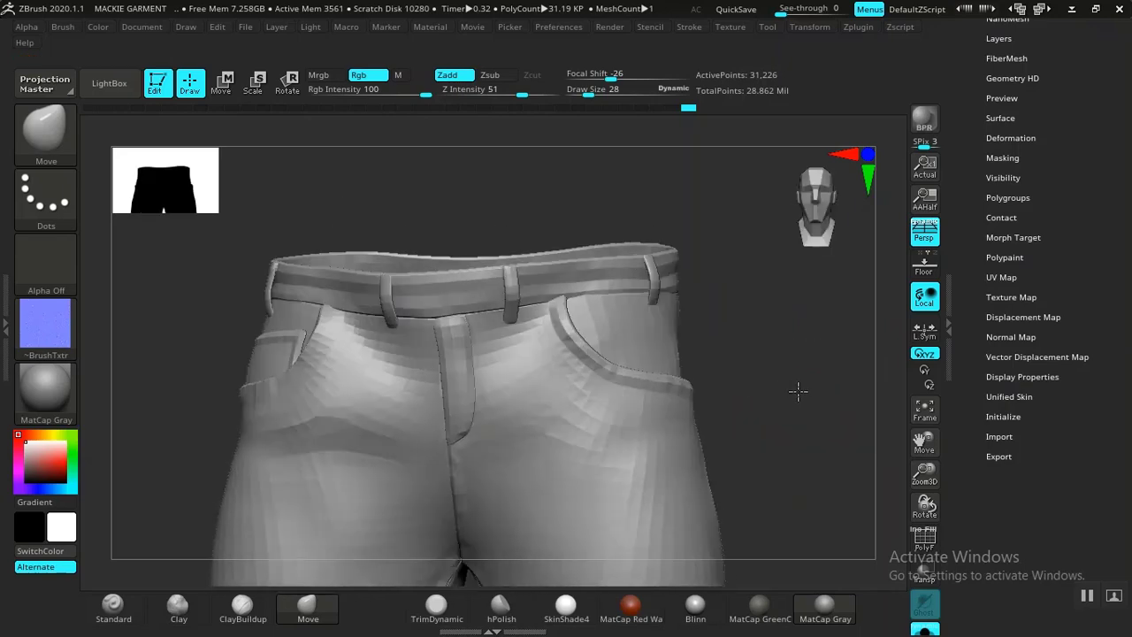
scroll(1016, 265, up, 5)
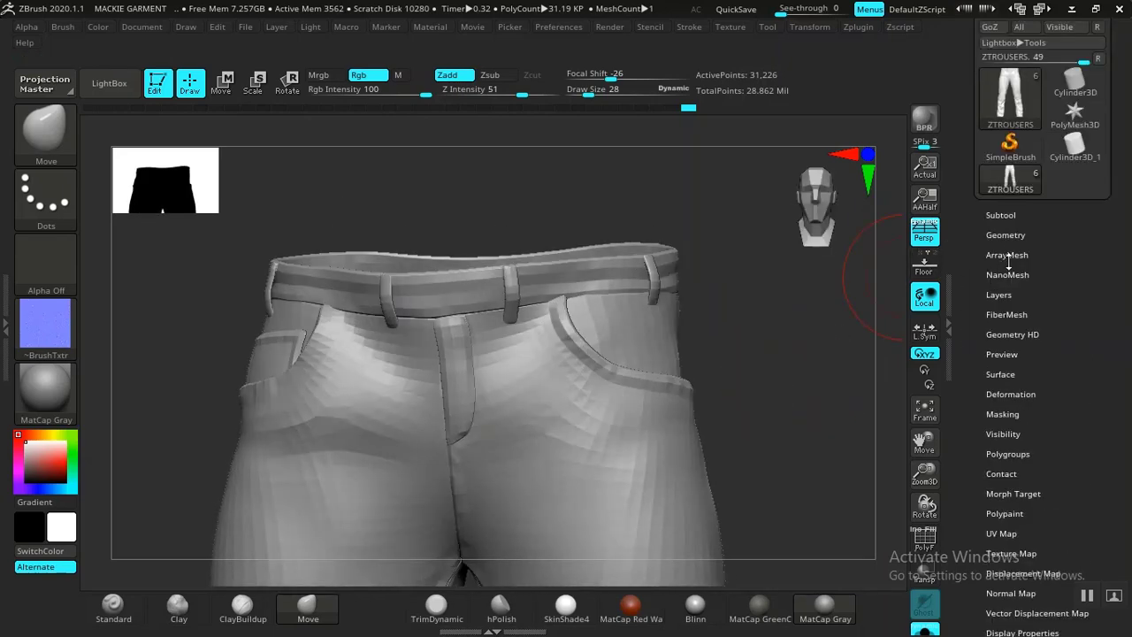
click(1008, 236)
click(1005, 312)
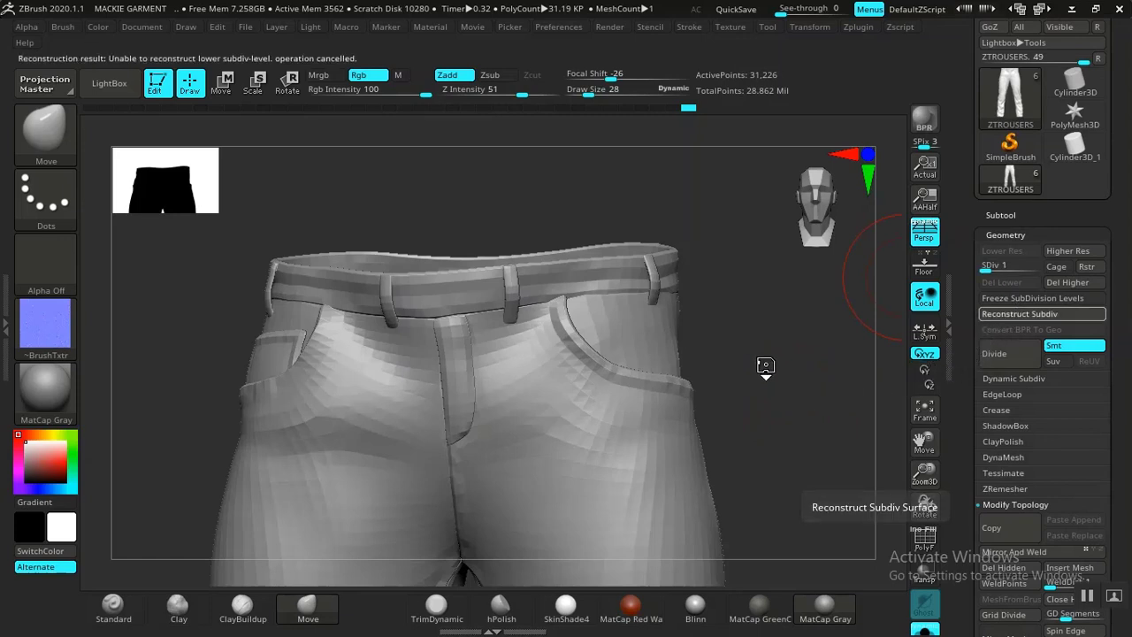
drag(791, 403, 791, 422)
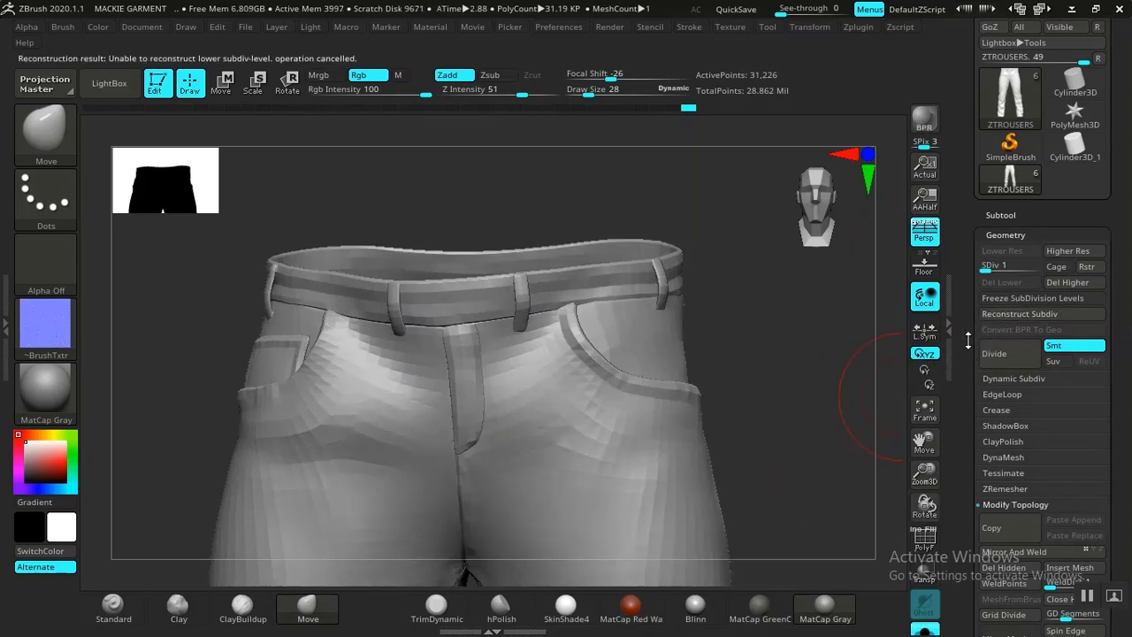
Check the trousers' export settings and export their mesh as ZTROUSERS.obj into the ZREADY EXPORTS folder.
scroll(967, 340, down, 10)
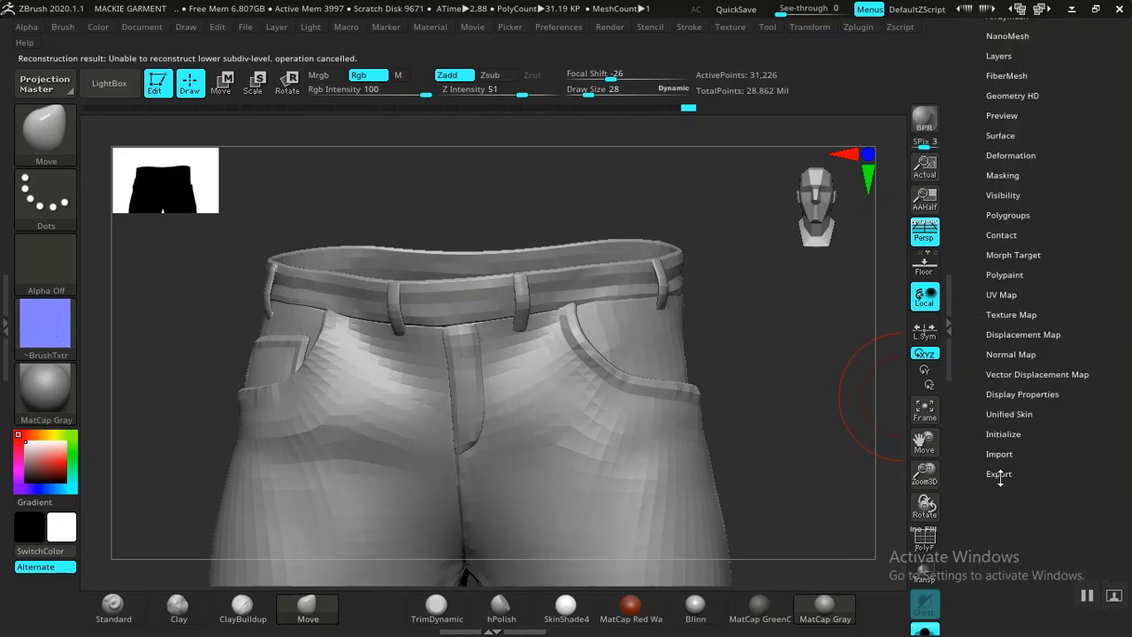
click(998, 474)
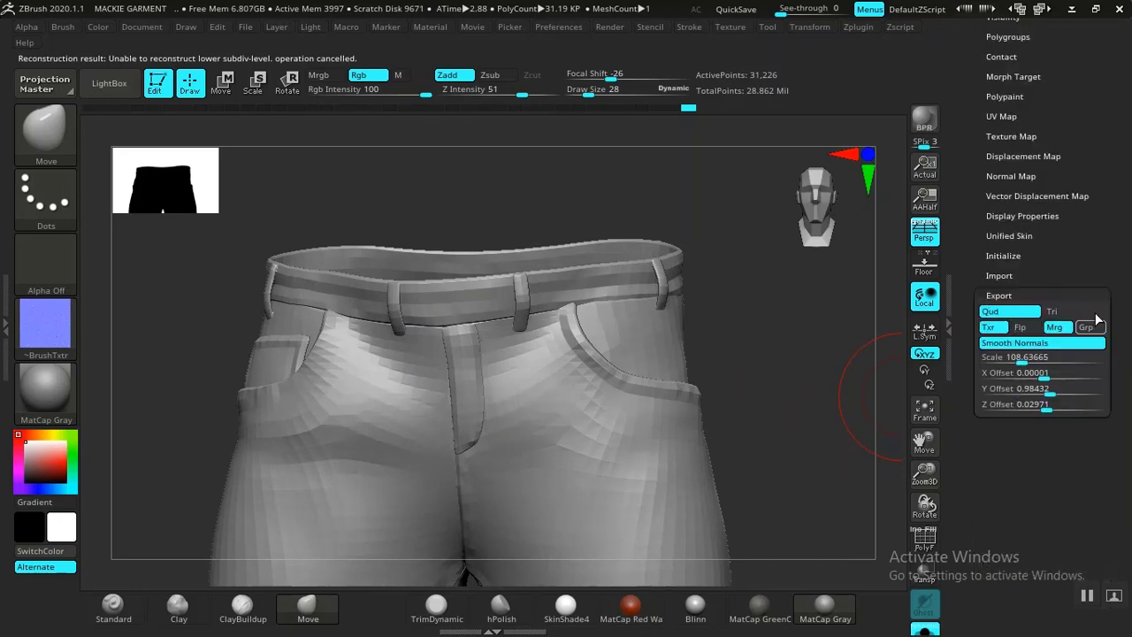
scroll(968, 300, up, 10)
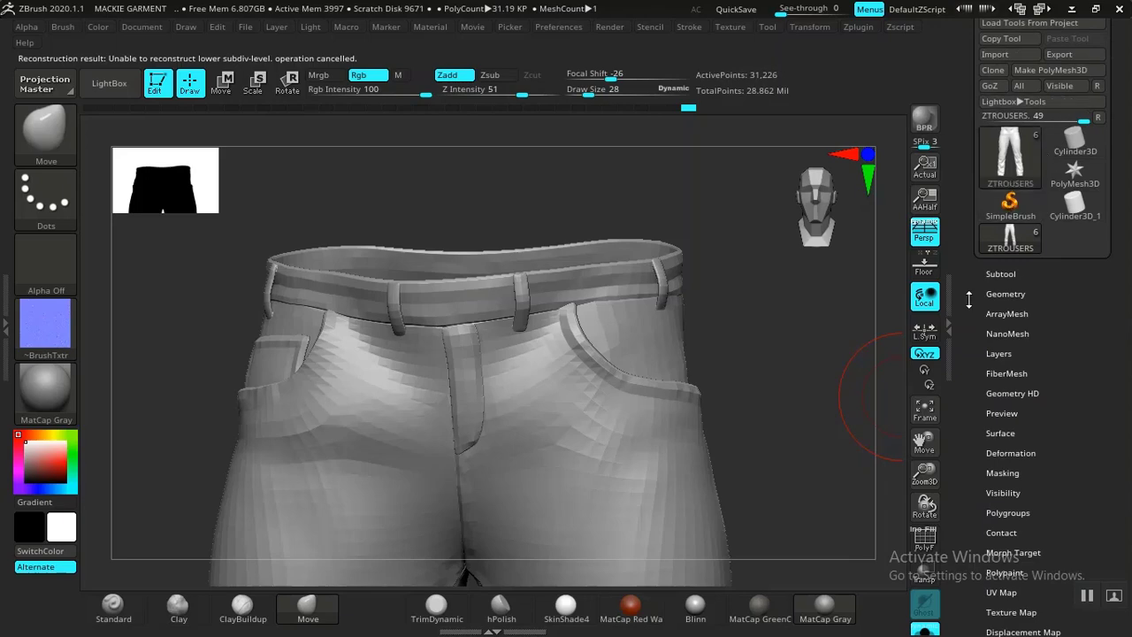
scroll(968, 301, down, 10)
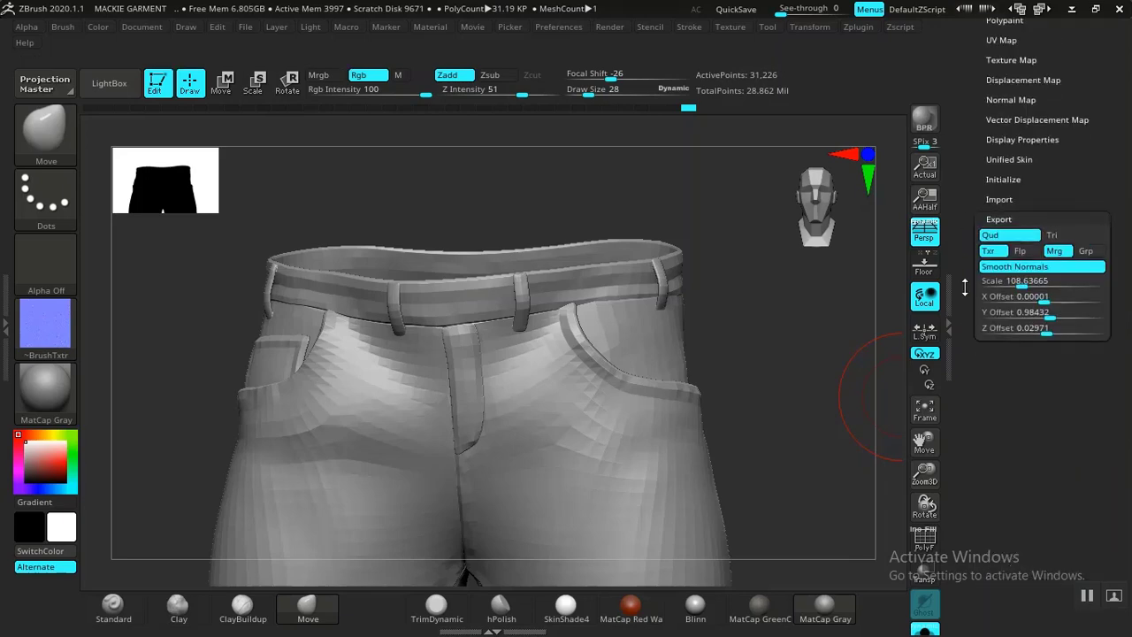
scroll(959, 283, up, 8)
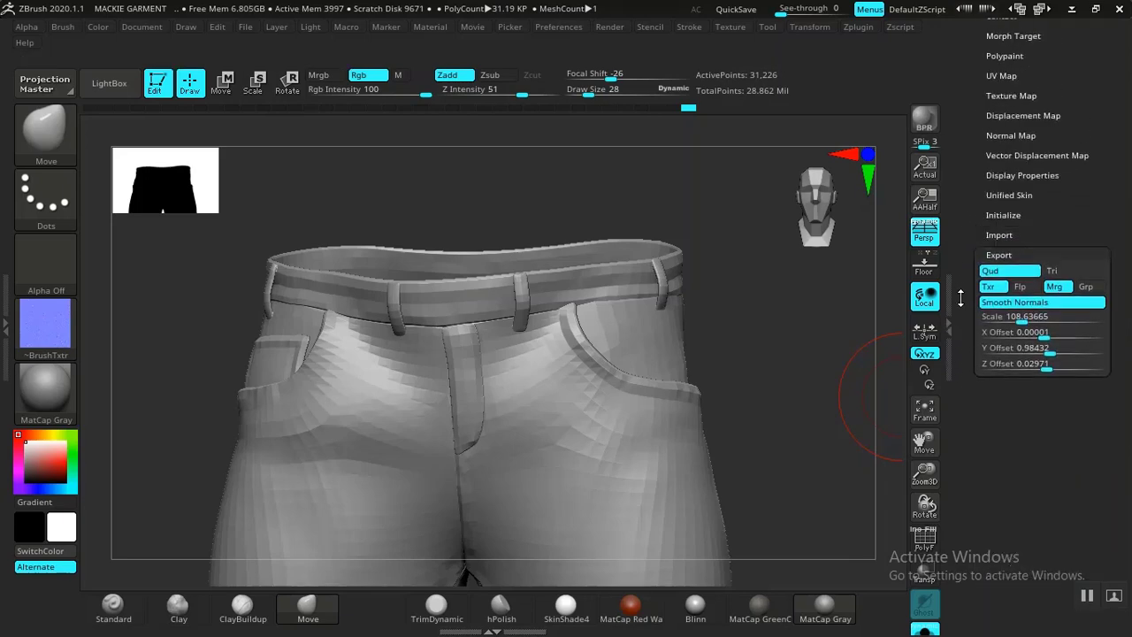
scroll(960, 393, up, 5)
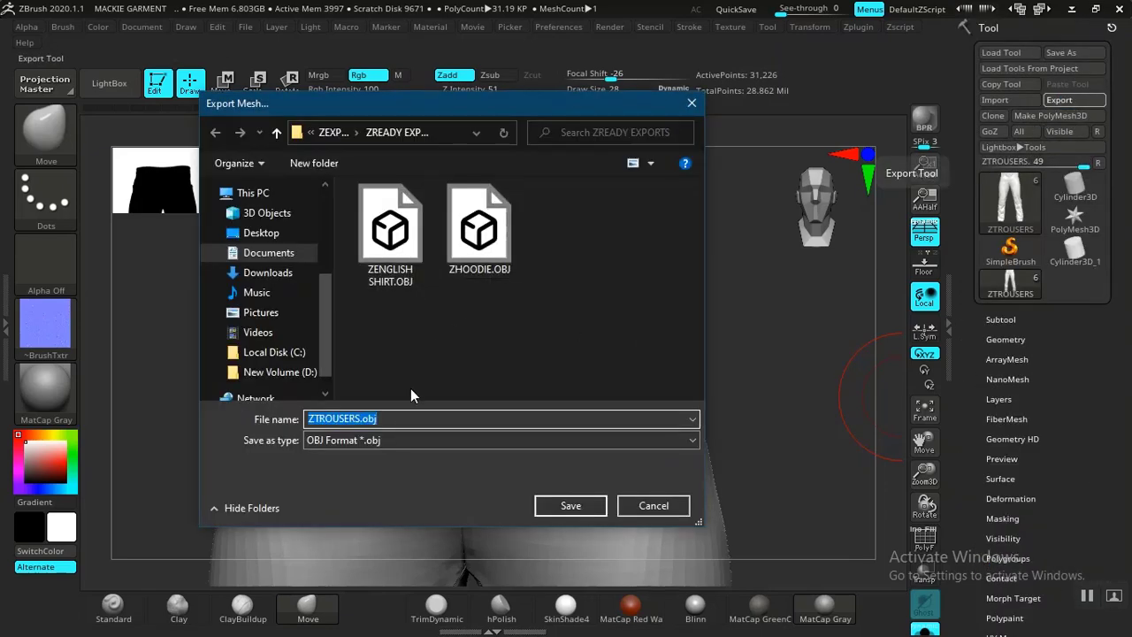
click(571, 504)
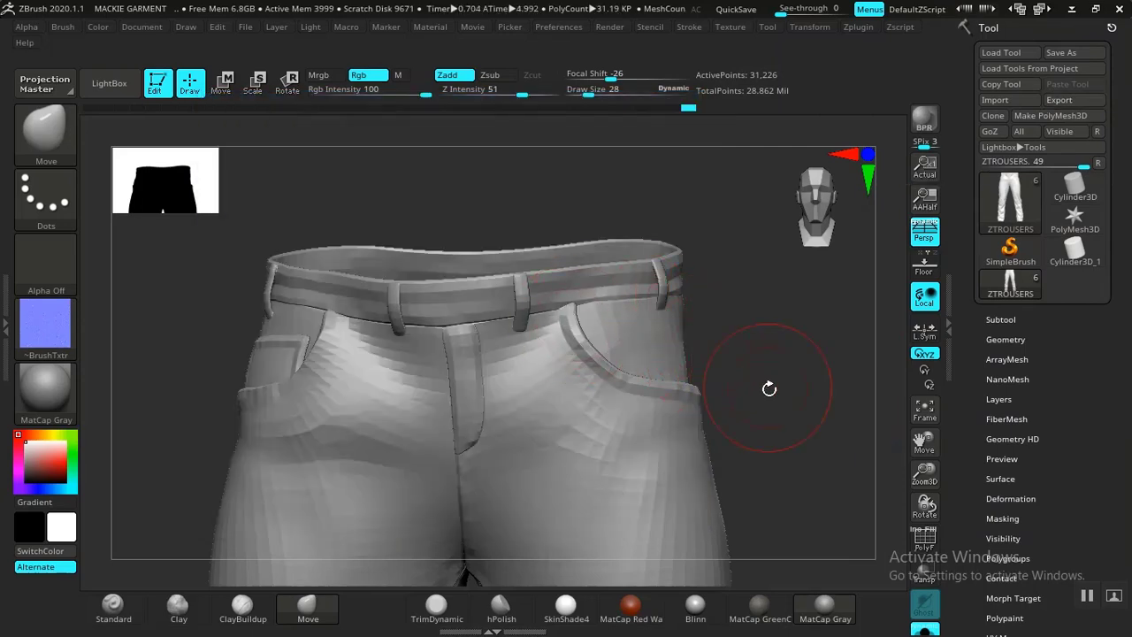
Select the HOODIE ROPE subtool and check its geometry settings.
mouse_move(770, 388)
alt+mouse_down()
mouse_move(742, 348)
mouse_move(740, 380)
alt+mouse_up()
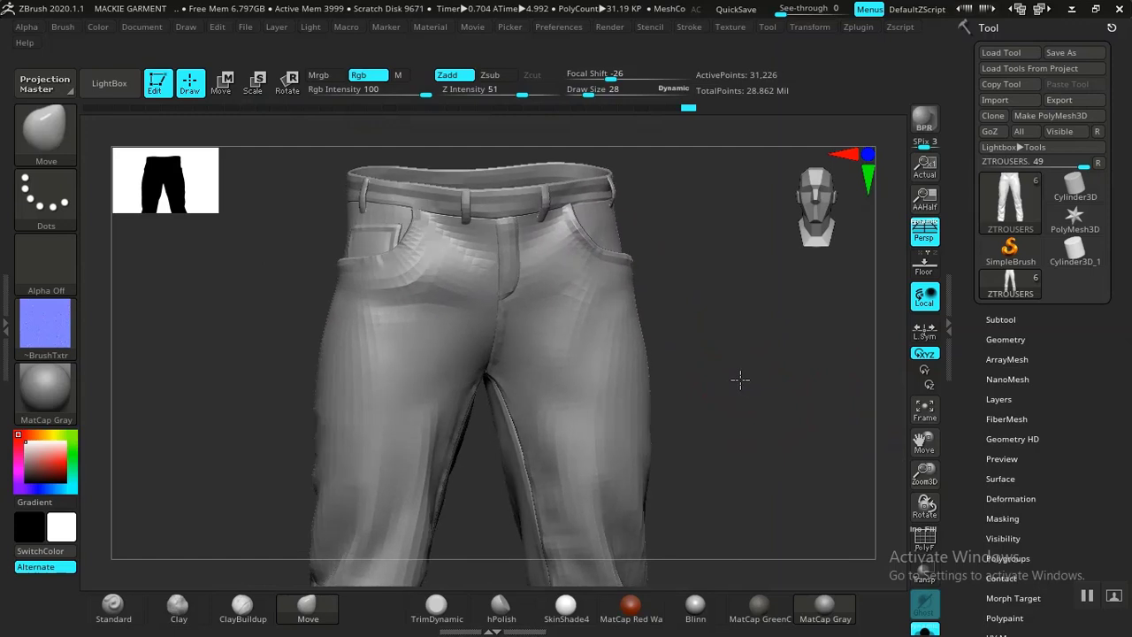
mouse_move(793, 432)
mouse_down()
mouse_move(778, 399)
mouse_move(788, 455)
mouse_move(783, 434)
mouse_up()
click(1000, 319)
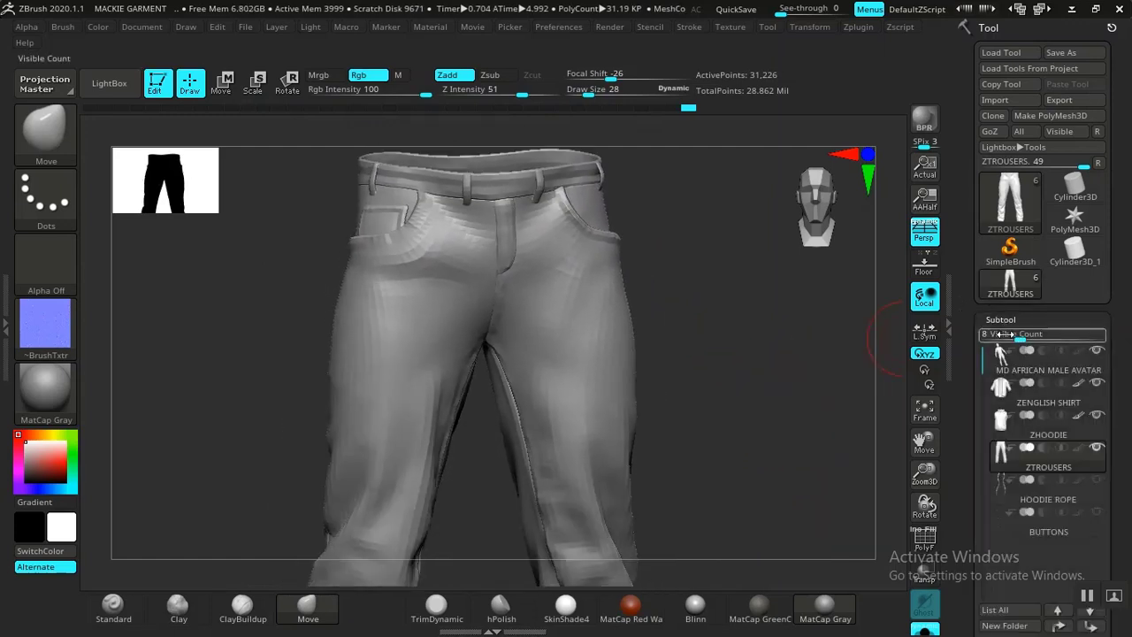
drag(959, 409, 959, 266)
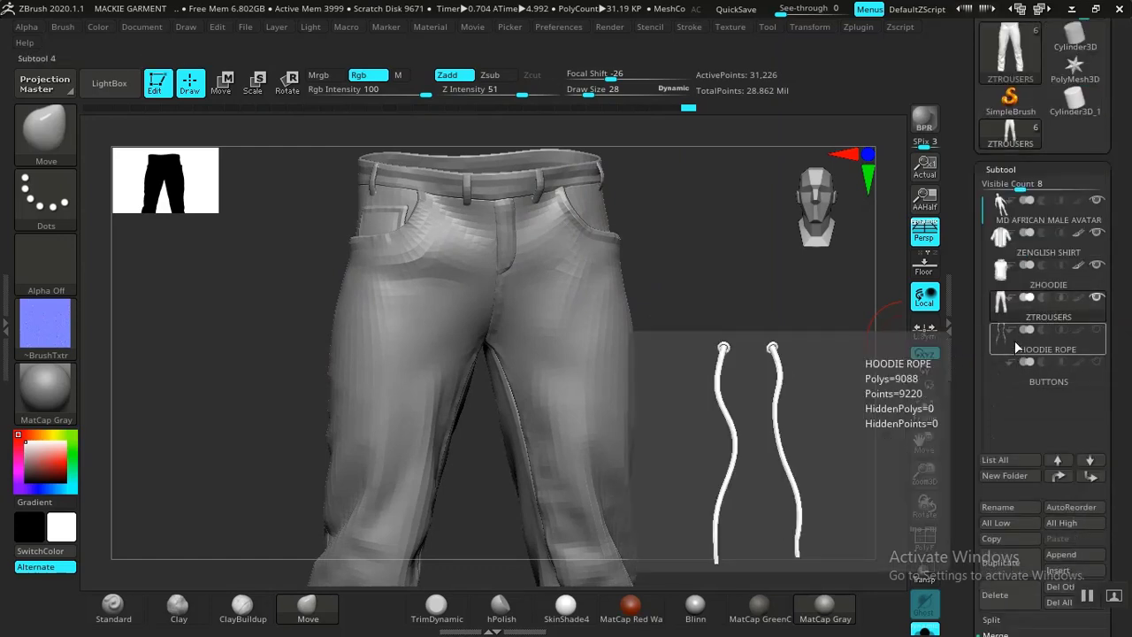
click(1021, 348)
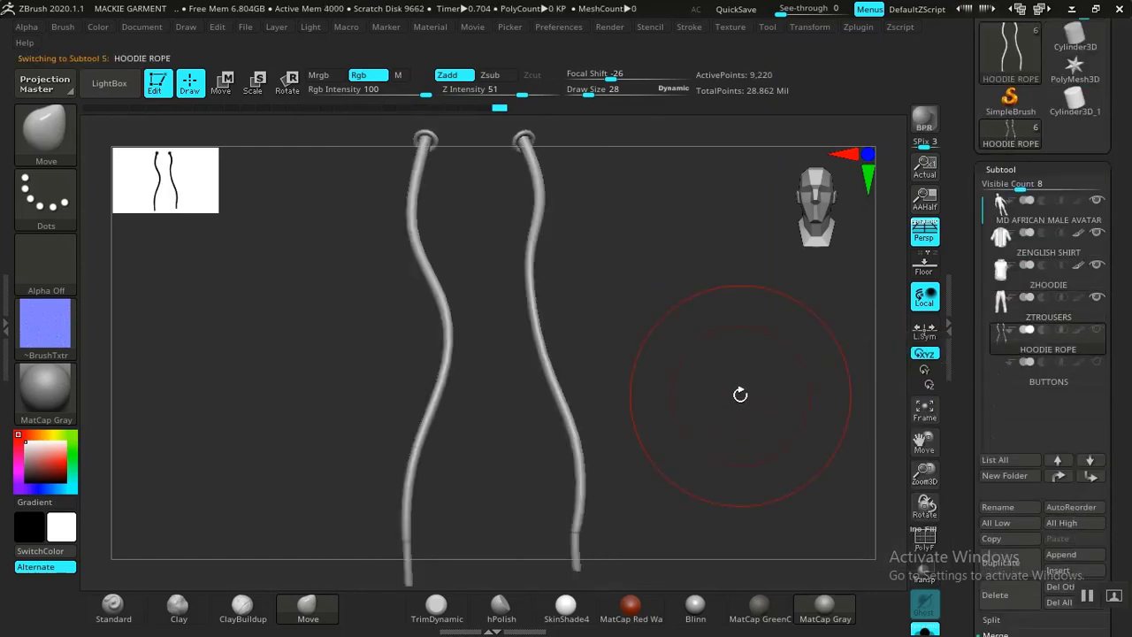
click(1000, 170)
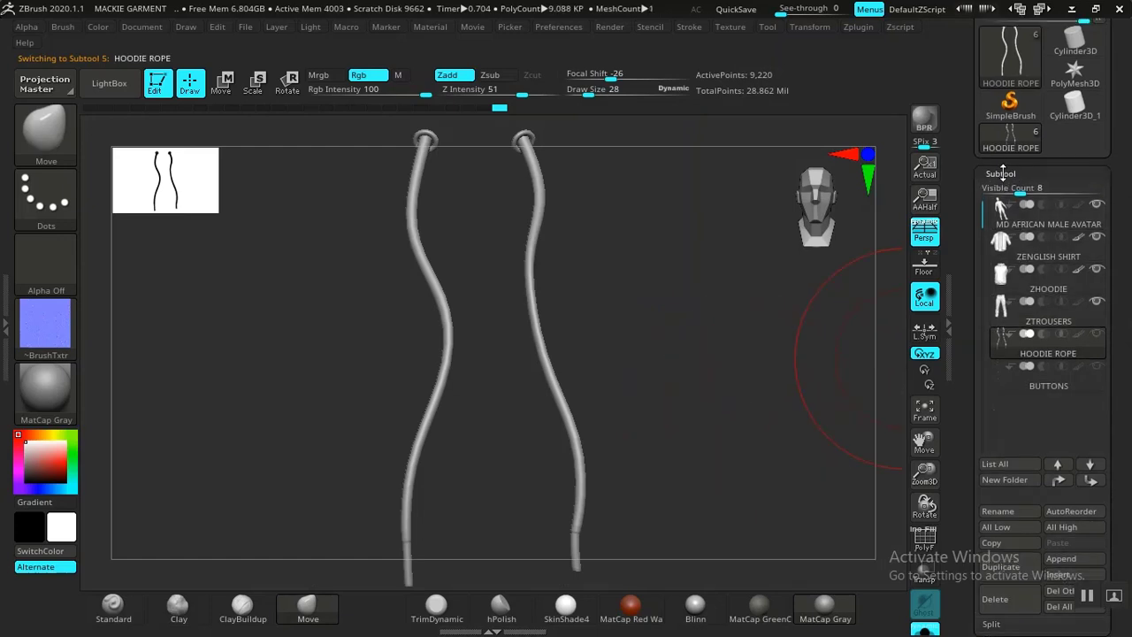
click(999, 192)
click(1003, 193)
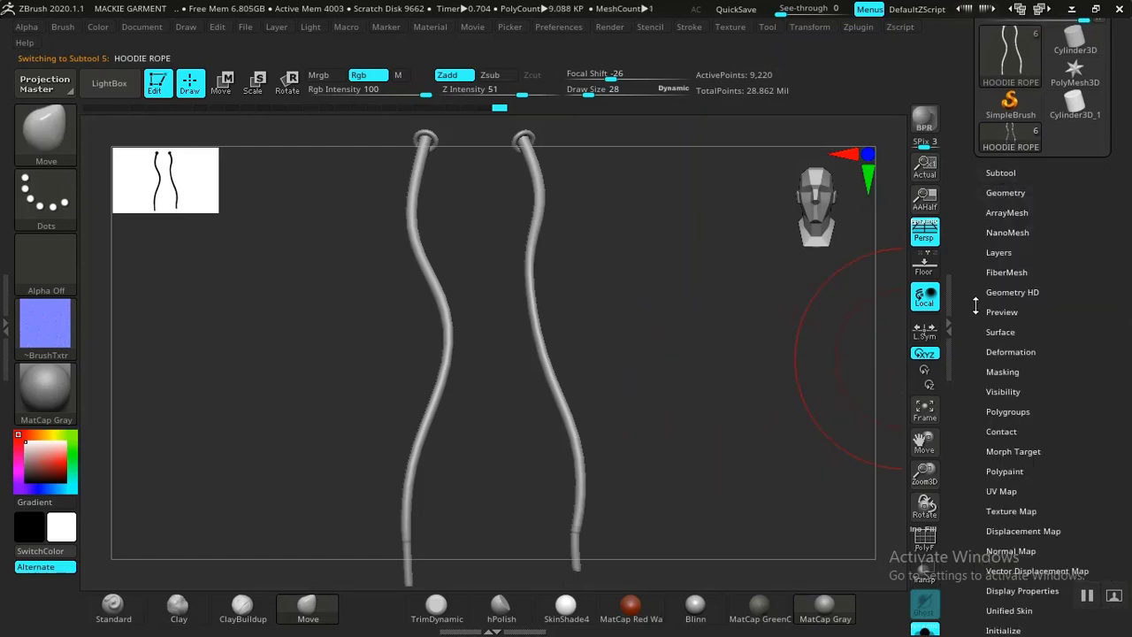
Check the hoodie rope's export settings and export its mesh as HOODIE ROPE.obj into the ZREADY EXPORTS folder.
scroll(981, 265, down, 10)
click(1000, 304)
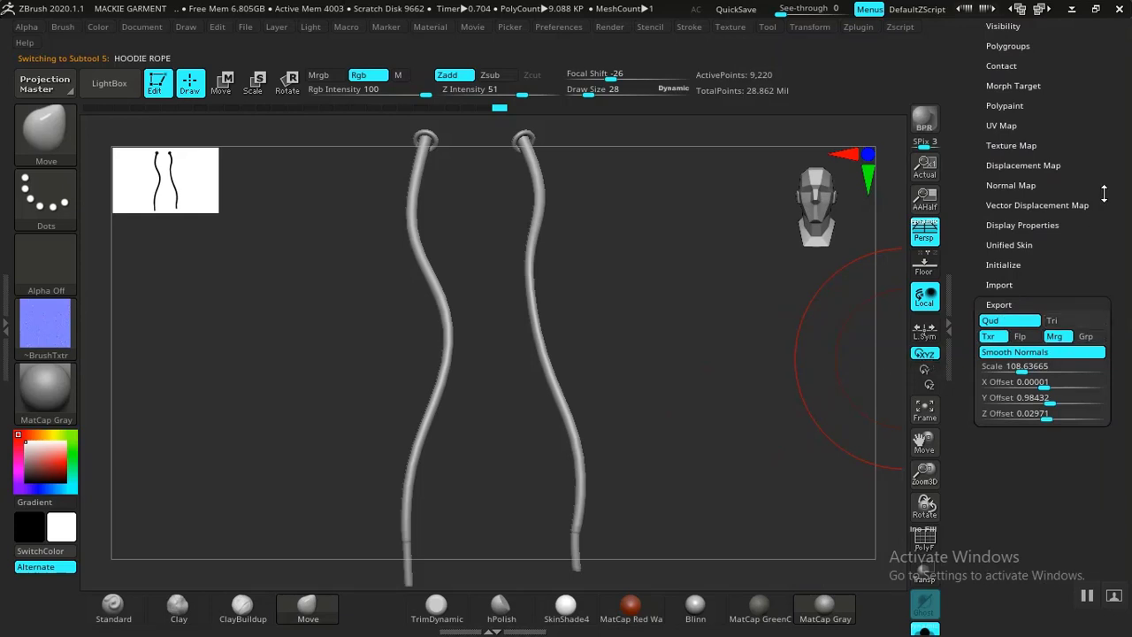
drag(1108, 192, 1101, 240)
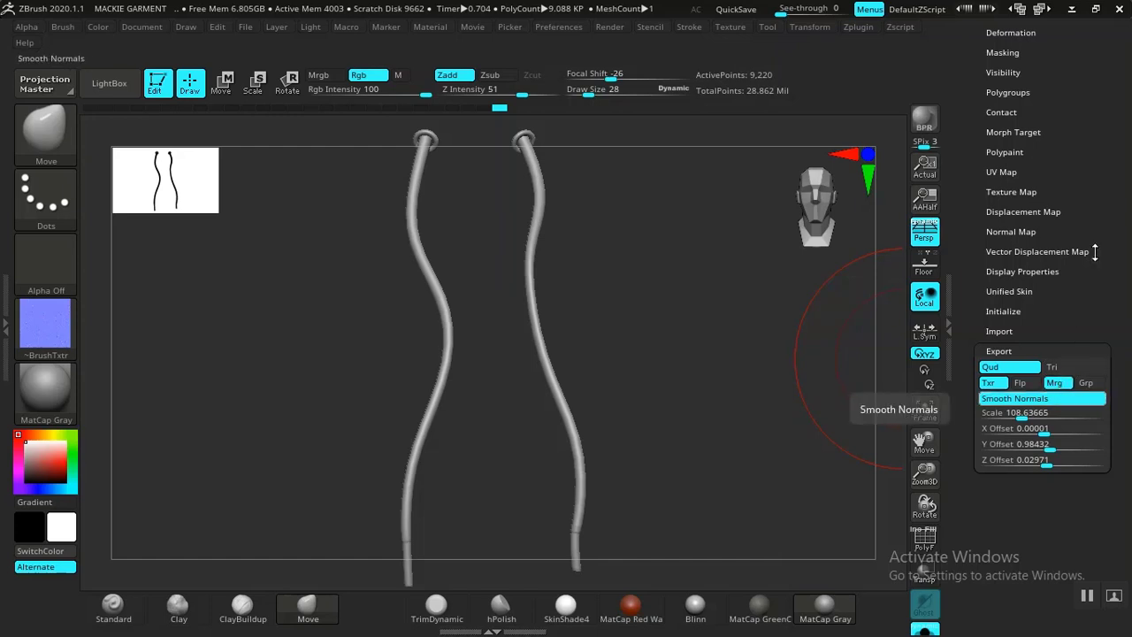
drag(1095, 253, 1114, 340)
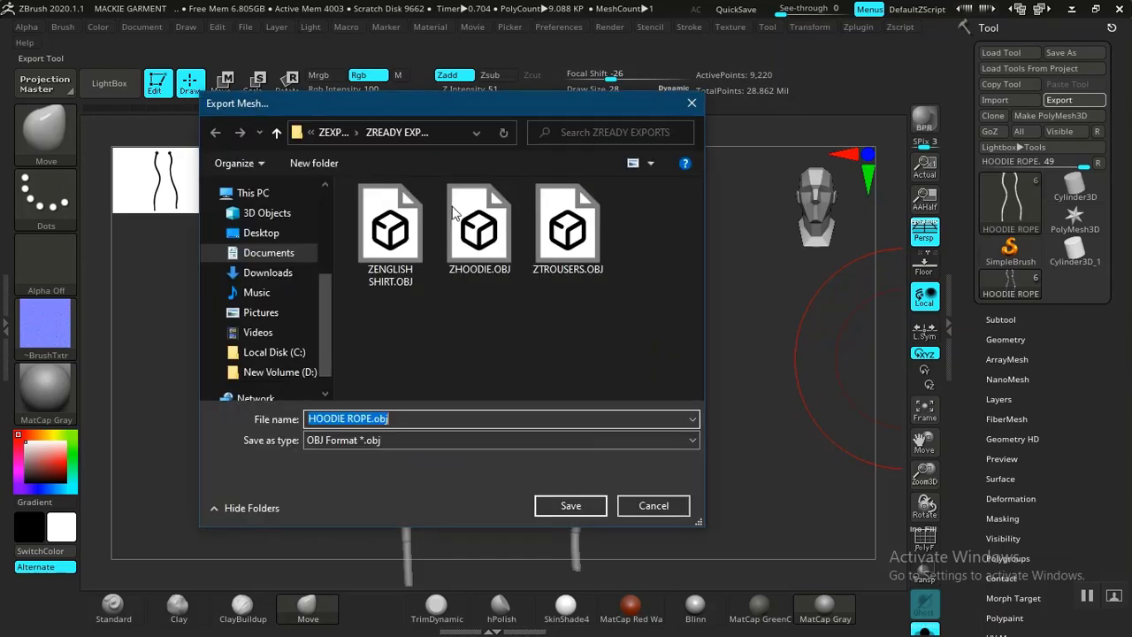
drag(436, 109, 495, 119)
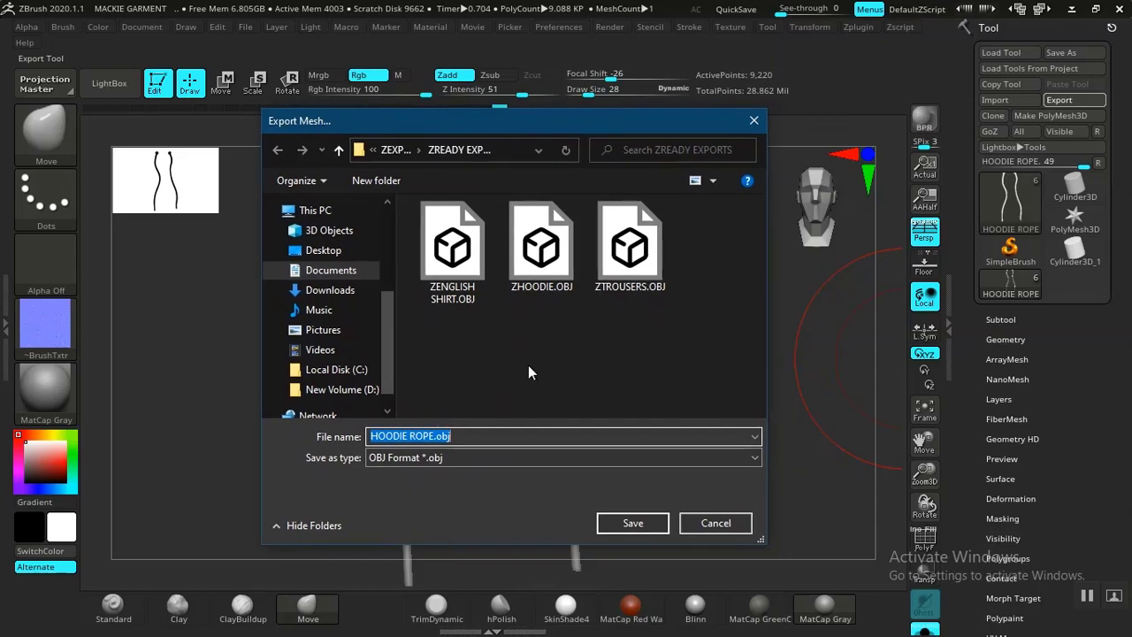
click(632, 522)
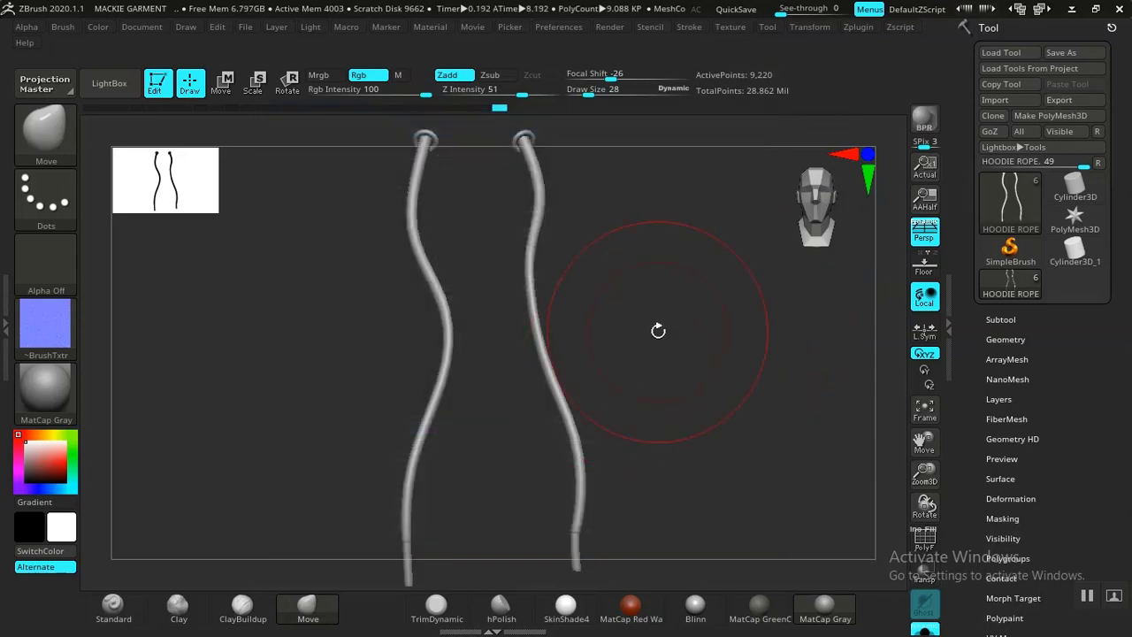
Select the BUTTONS subtool and open its geometry settings.
scroll(966, 264, down, 5)
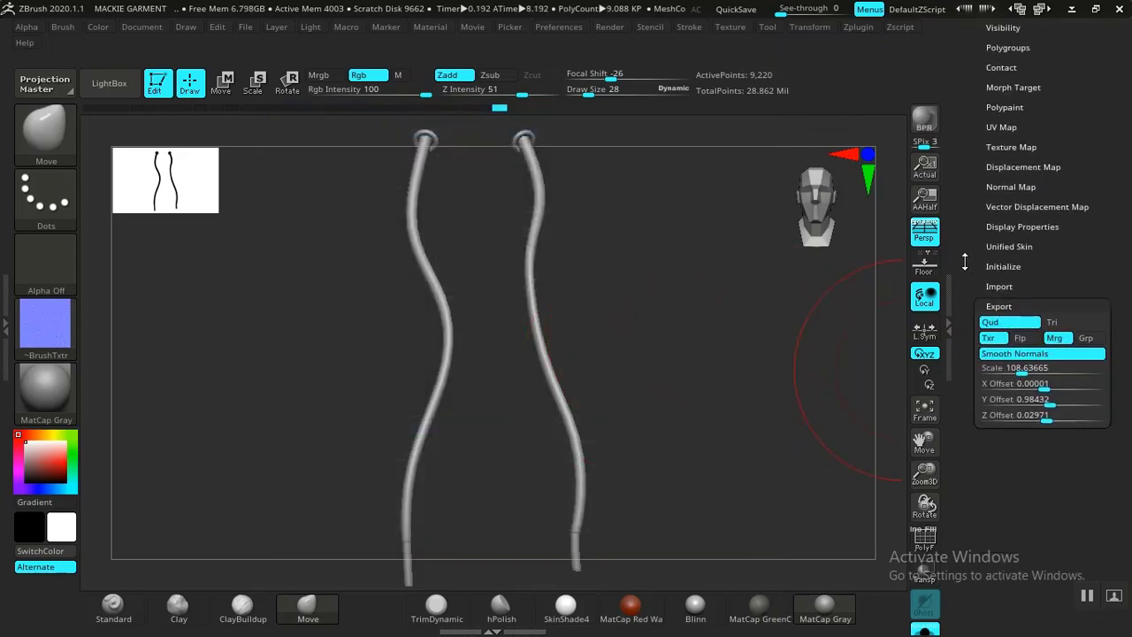
scroll(962, 381, up, 5)
click(1000, 318)
scroll(1013, 380, down, 2)
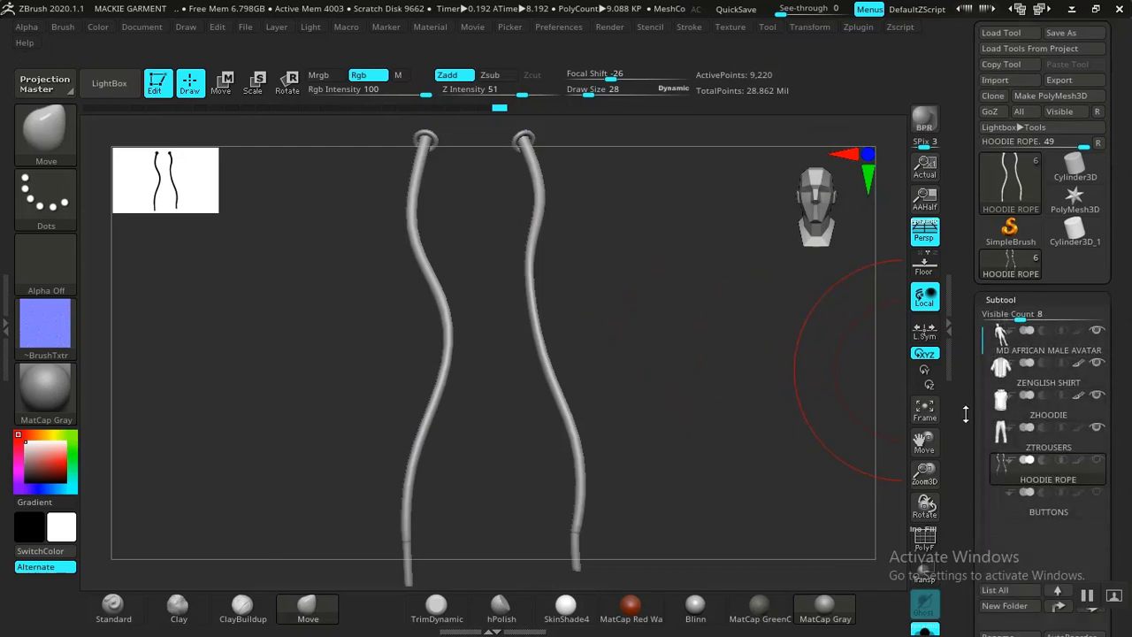
click(1017, 409)
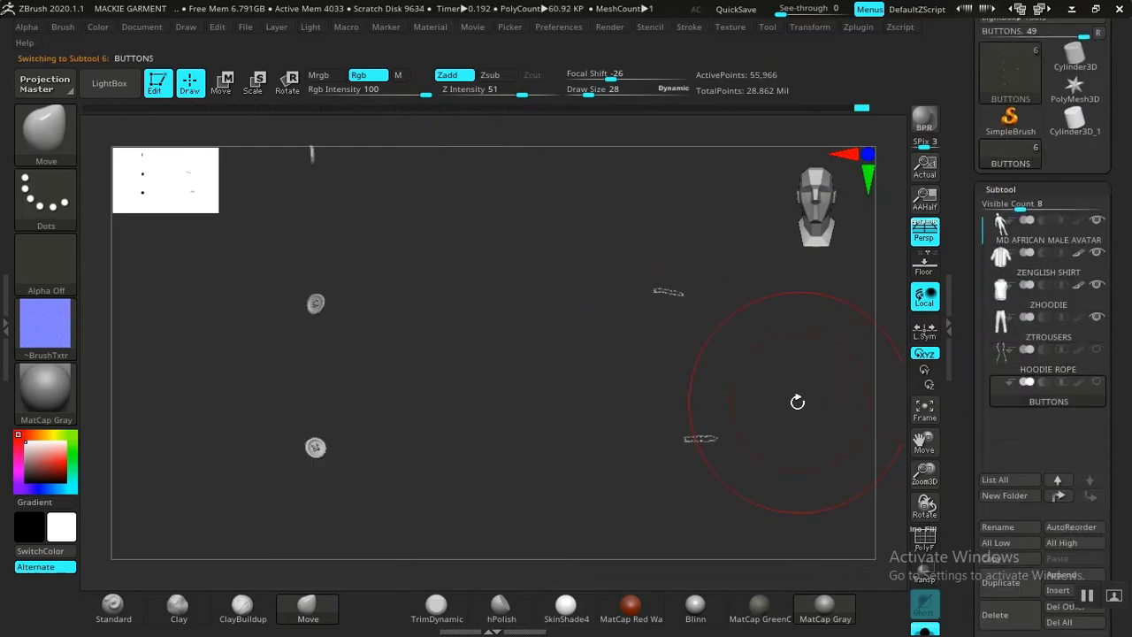
click(1001, 189)
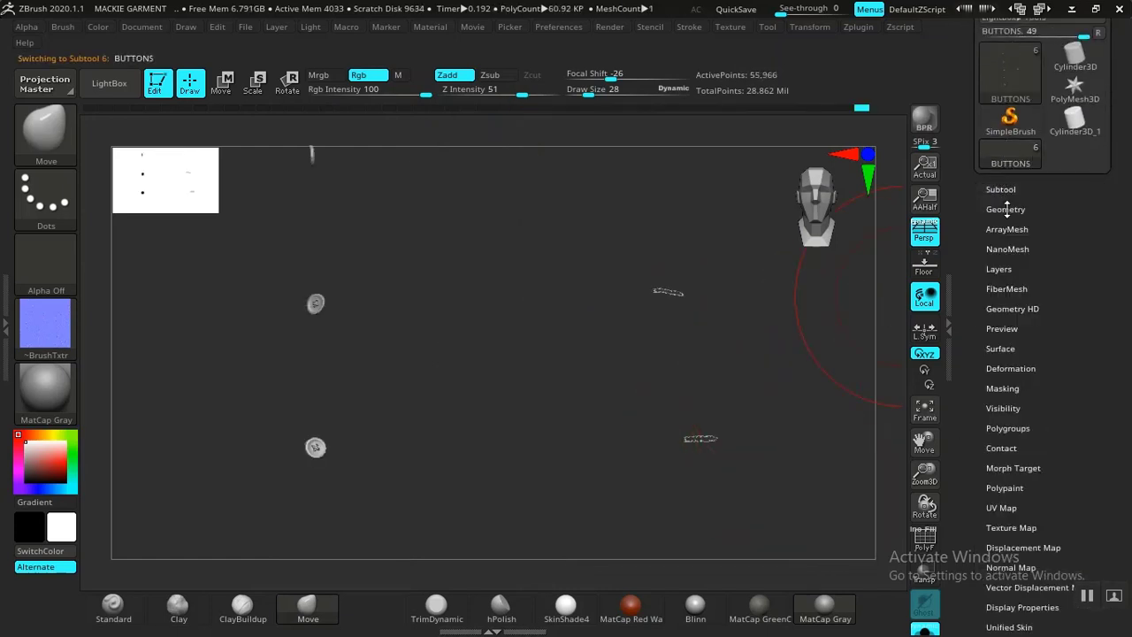
click(1004, 209)
Examine the buttonhole stitching of the BUTTONS subtool up close.
mouse_move(704, 381)
mouse_down()
mouse_move(712, 344)
mouse_move(693, 319)
mouse_move(733, 440)
mouse_move(577, 364)
mouse_up()
key(space)
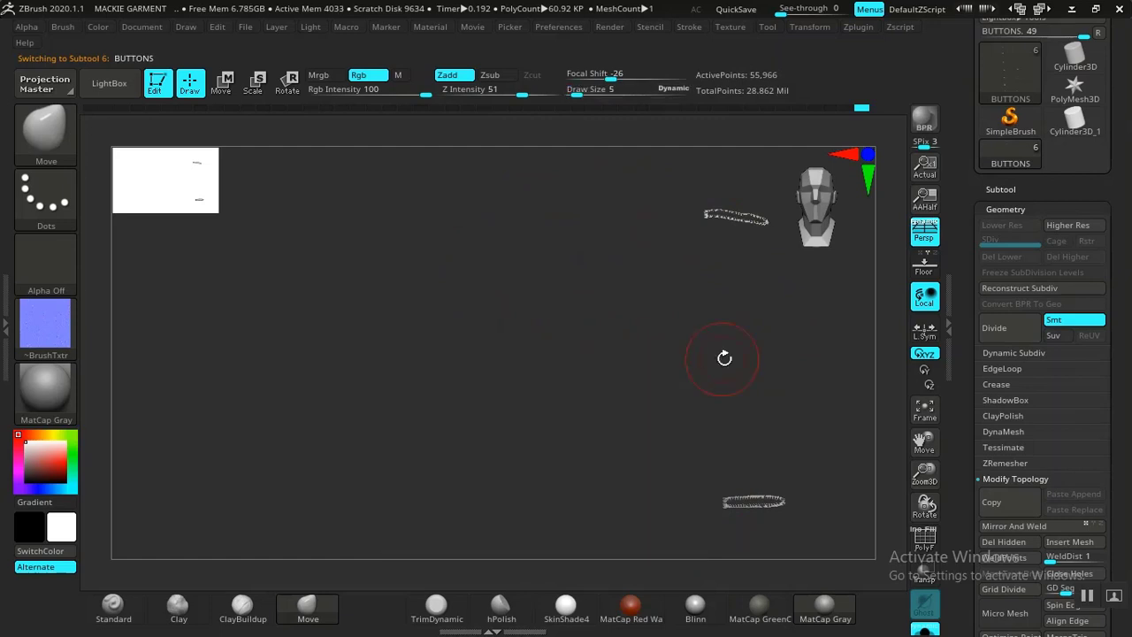
mouse_move(725, 356)
mouse_down()
mouse_move(546, 327)
mouse_move(701, 321)
mouse_move(704, 379)
mouse_move(513, 410)
mouse_move(682, 349)
mouse_move(670, 391)
mouse_up()
drag(624, 360, 616, 396)
drag(539, 400, 557, 347)
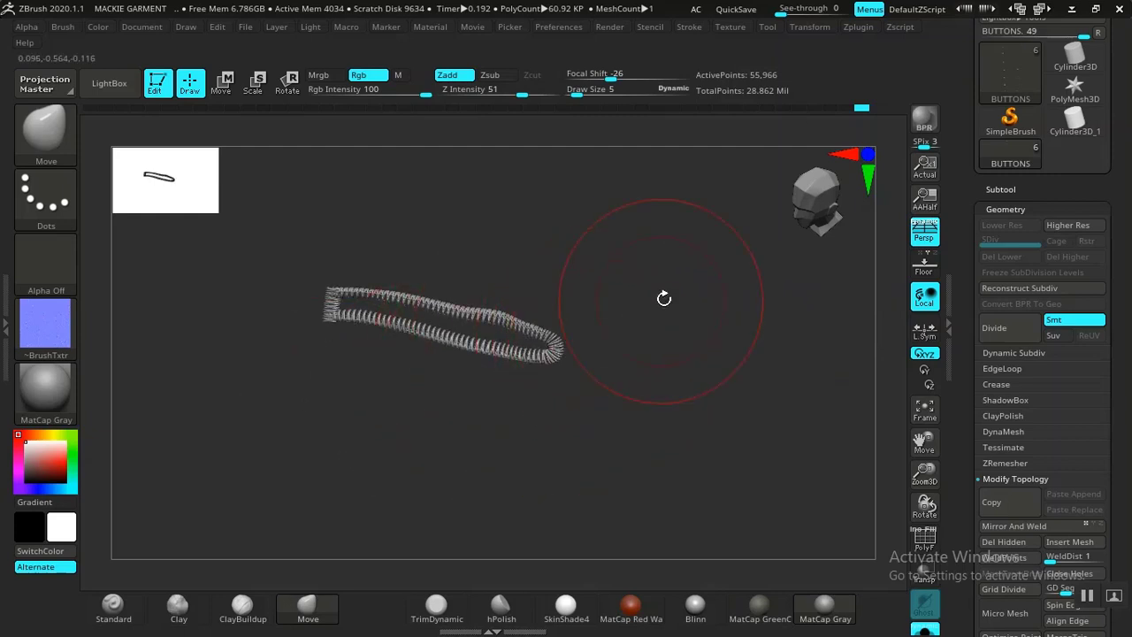
drag(664, 299, 362, 435)
mouse_move(476, 415)
mouse_down()
mouse_move(371, 419)
mouse_move(563, 369)
mouse_move(591, 266)
mouse_move(602, 286)
mouse_move(563, 266)
mouse_move(591, 292)
mouse_move(609, 278)
mouse_move(588, 235)
mouse_move(581, 270)
mouse_move(443, 297)
mouse_up()
key(space)
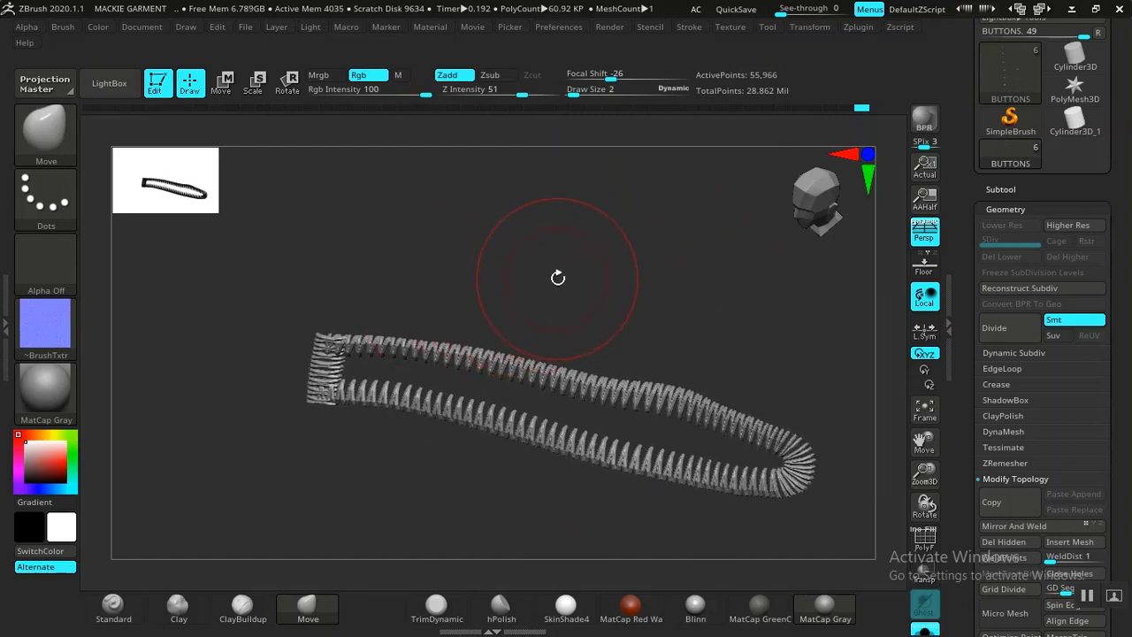
drag(559, 272, 558, 276)
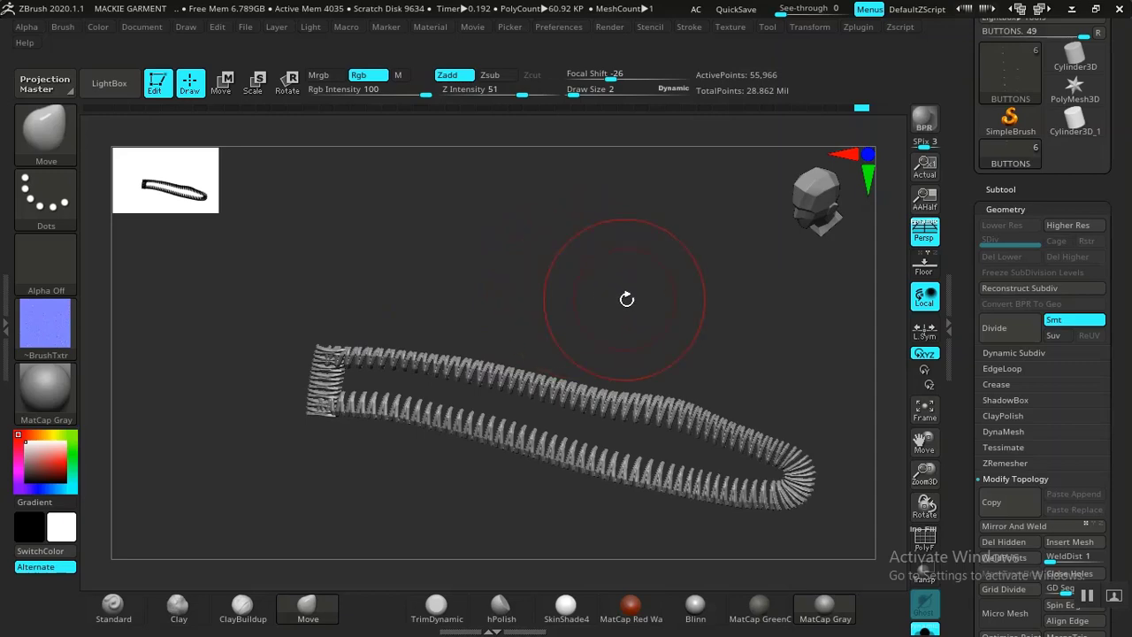
Inspect the buttonhole stitching's polygons with PolyFrame, turn the wireframe back off and select the Move brush.
mouse_move(627, 298)
alt+mouse_down()
mouse_move(613, 285)
mouse_move(640, 299)
alt+mouse_up()
drag(646, 299, 640, 304)
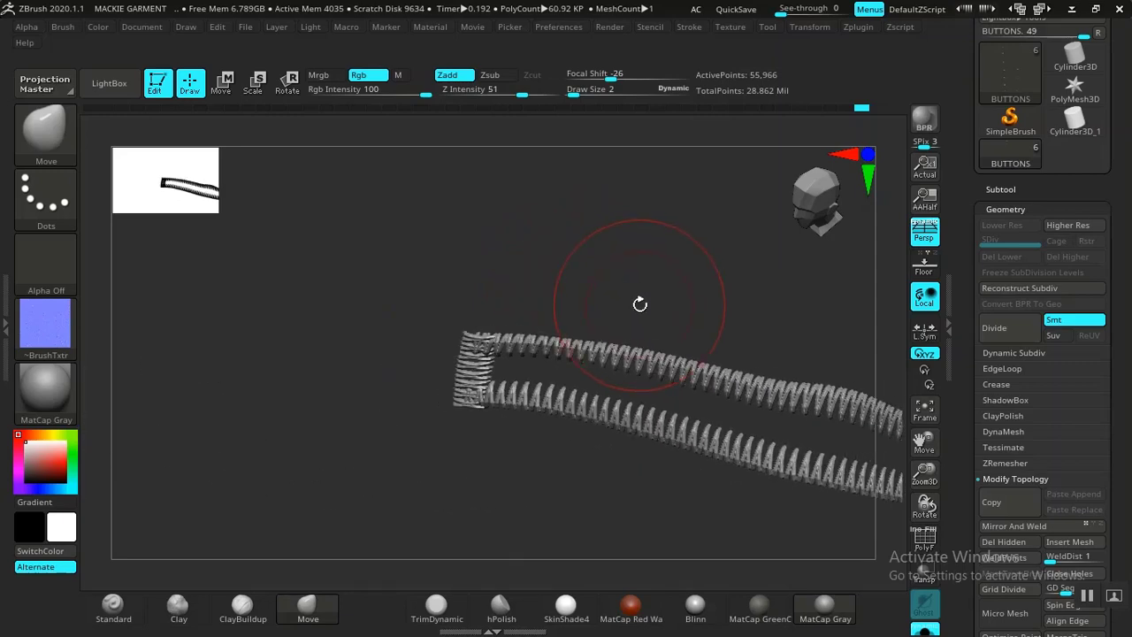
key(shift+f)
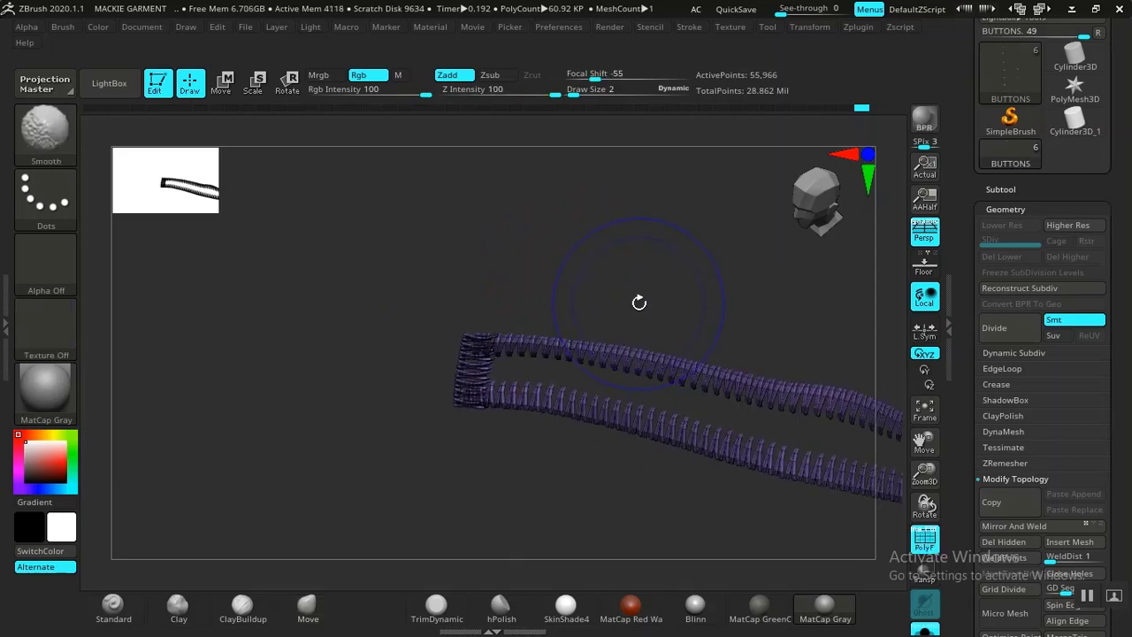
key(shift+f)
key(b)
key(m)
key(v)
Check the BUTTONS subtool's export settings and export its mesh.
scroll(966, 387, down, 15)
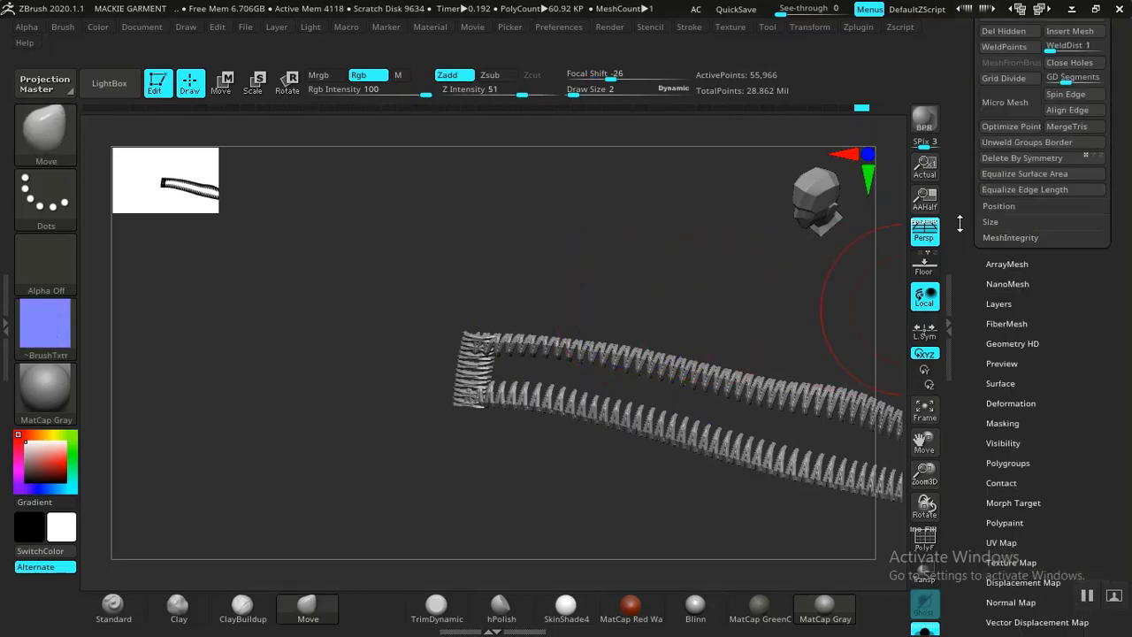
scroll(985, 347, up, 5)
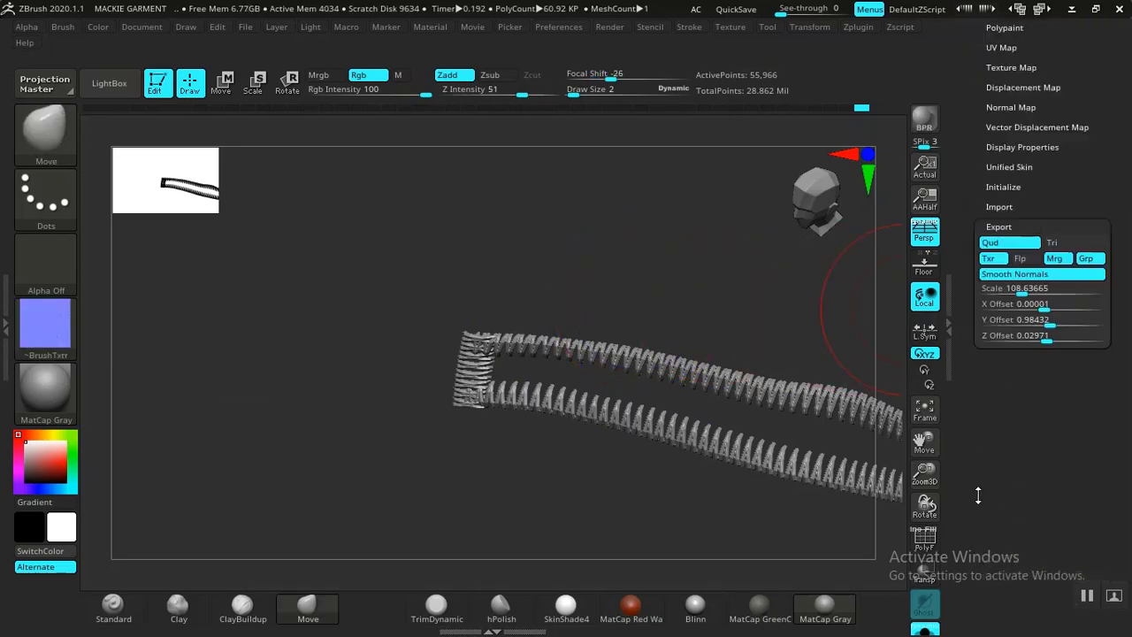
scroll(1094, 265, up, 5)
scroll(1095, 265, up, 5)
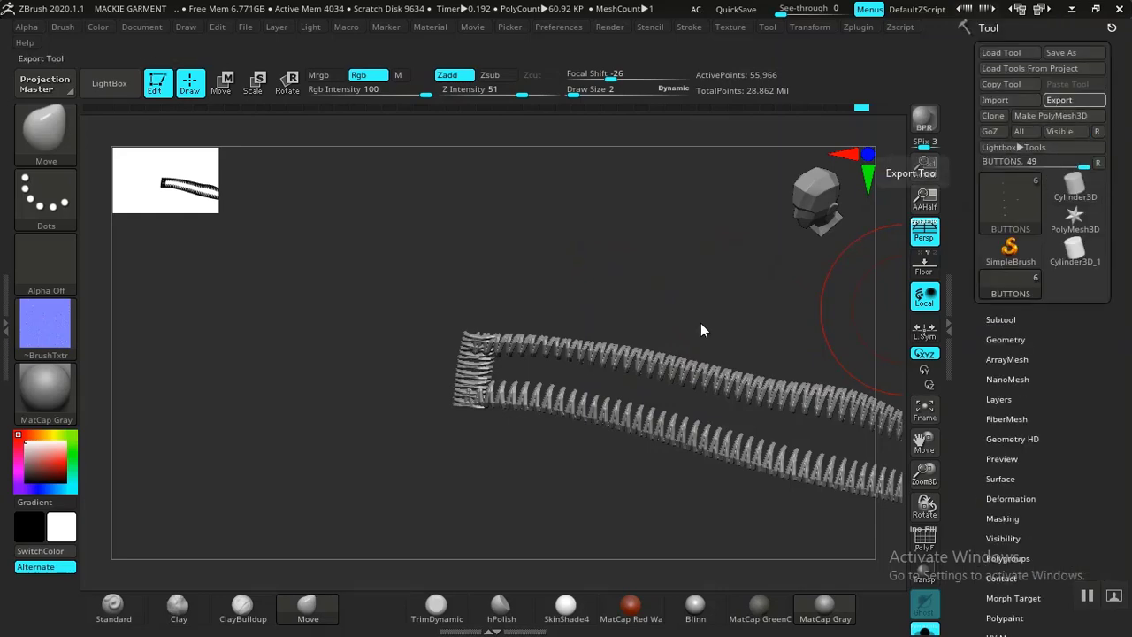
click(631, 522)
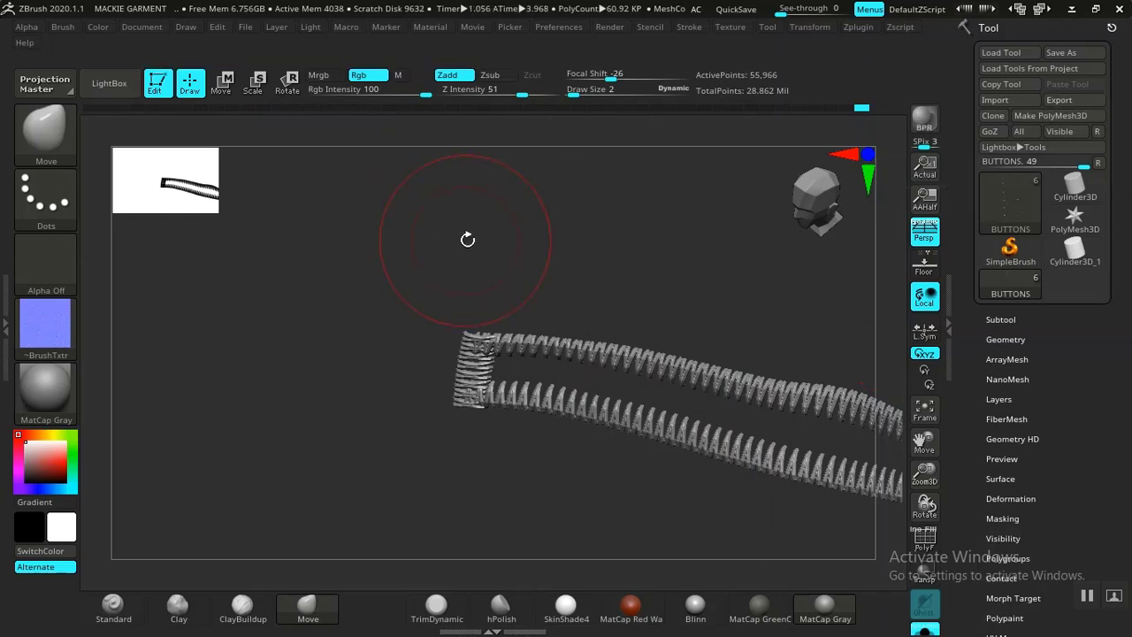
Look over the full set of buttons and buttonholes from several angles and check the subtool list.
drag(533, 251, 532, 254)
drag(633, 320, 684, 310)
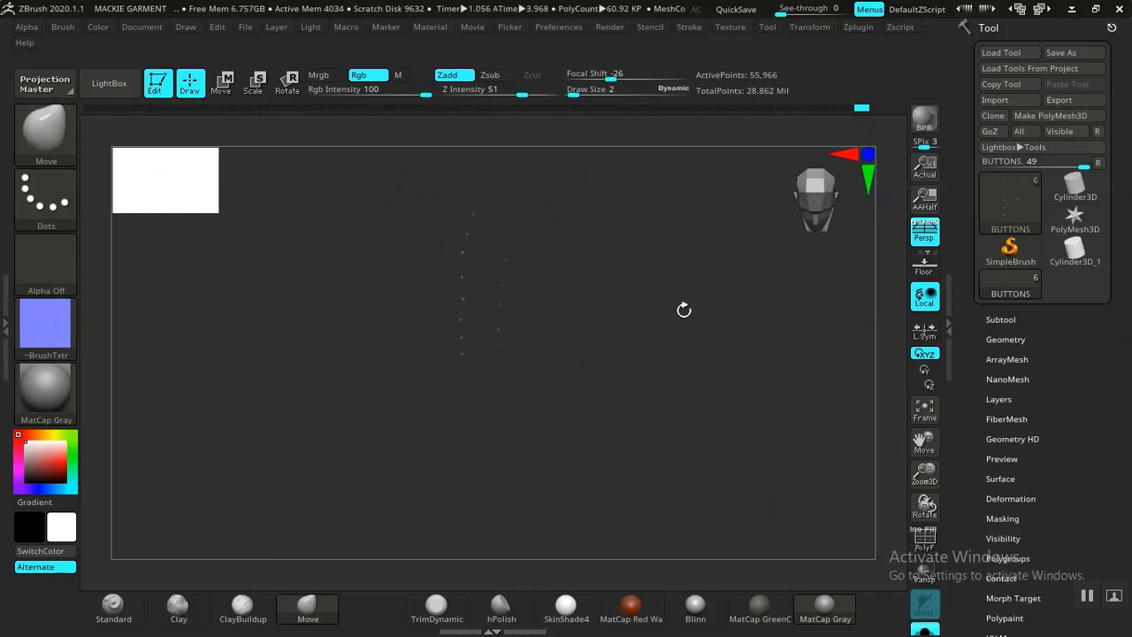
drag(833, 281, 675, 353)
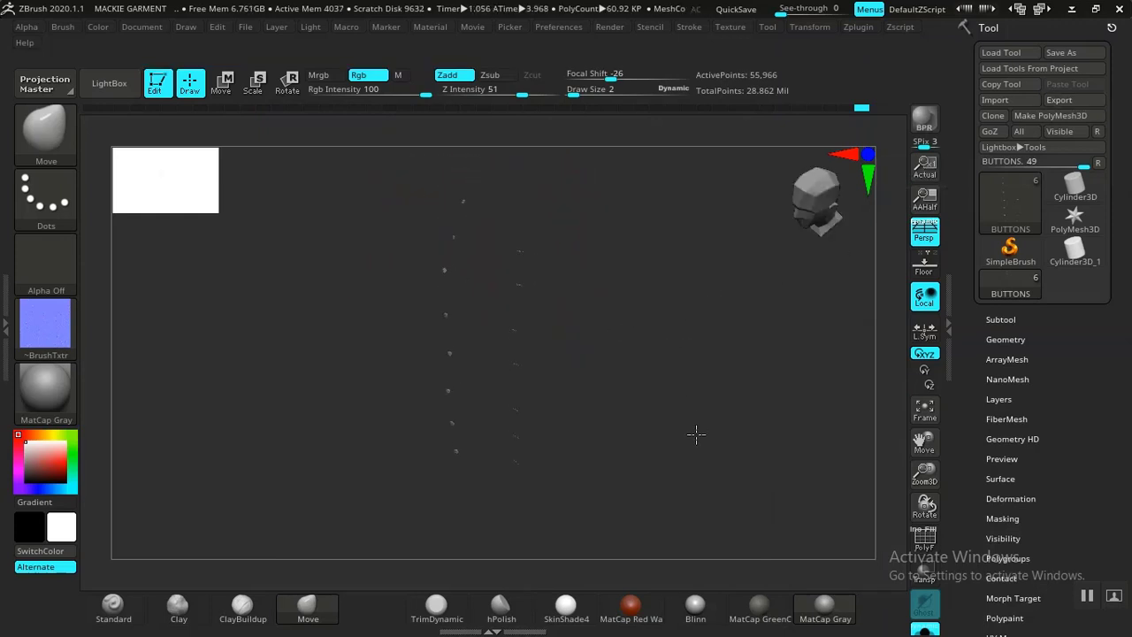
drag(696, 434, 680, 397)
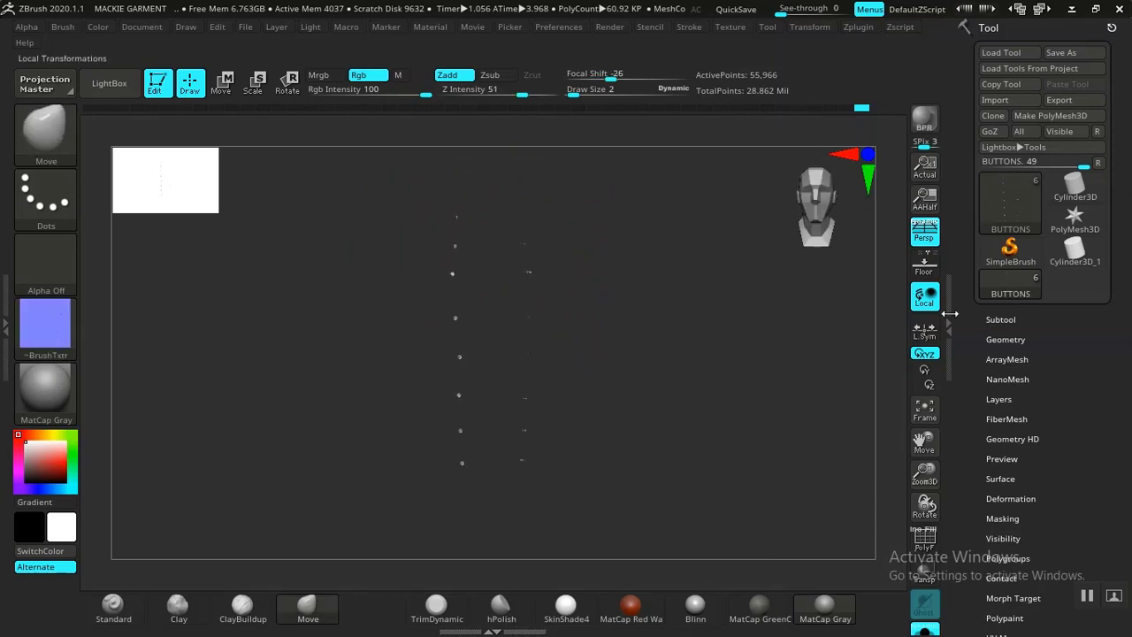
click(1000, 320)
click(1000, 320)
mouse_move(601, 375)
mouse_down()
mouse_move(644, 379)
mouse_move(610, 377)
mouse_up()
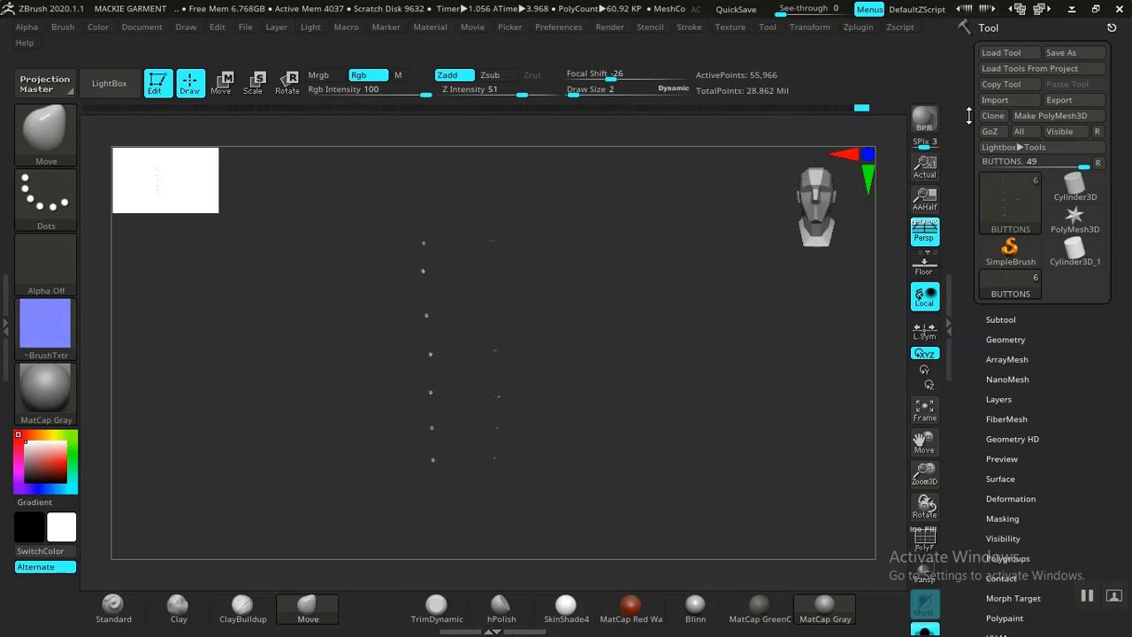
Minimize ZBrush and switch to the Autodesk Maya scene containing the body model.
click(1072, 10)
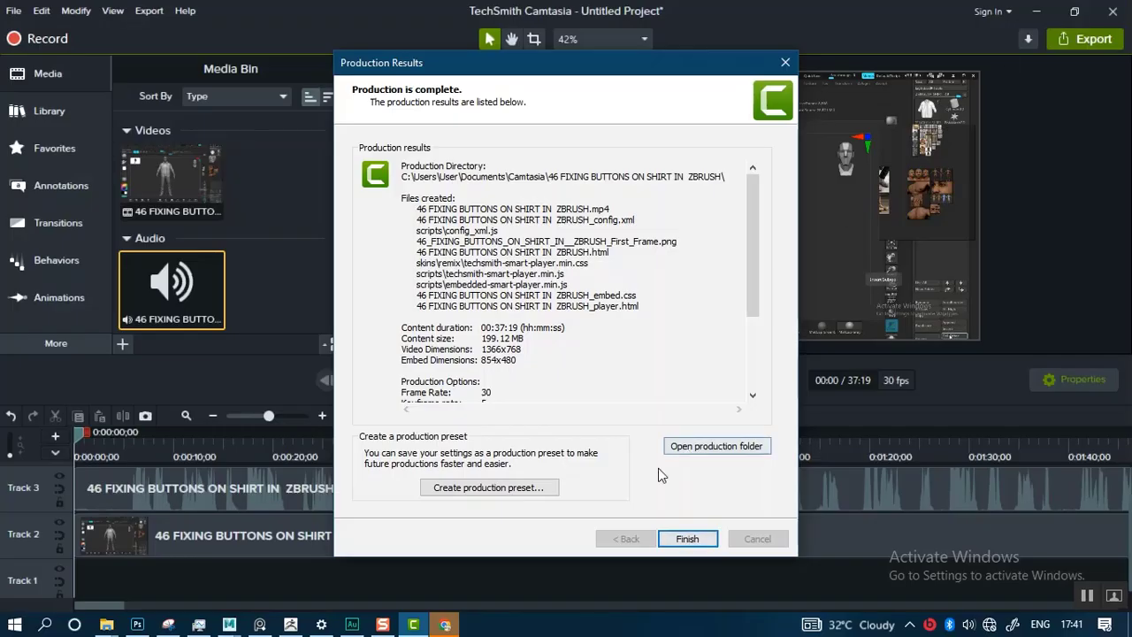
mouse_move(232, 625)
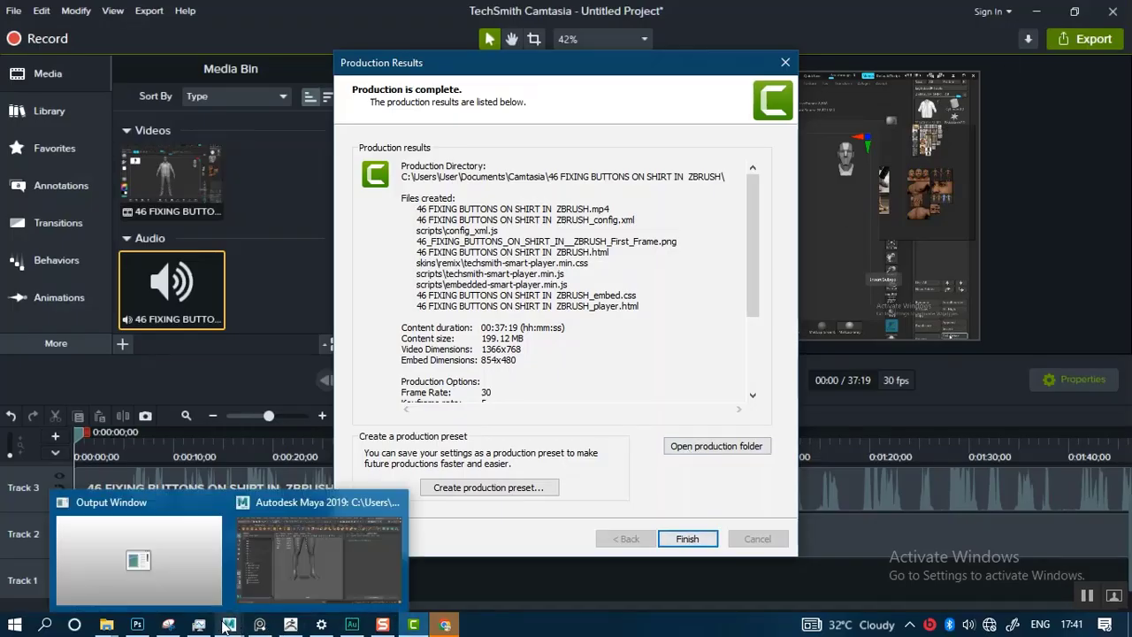
click(308, 556)
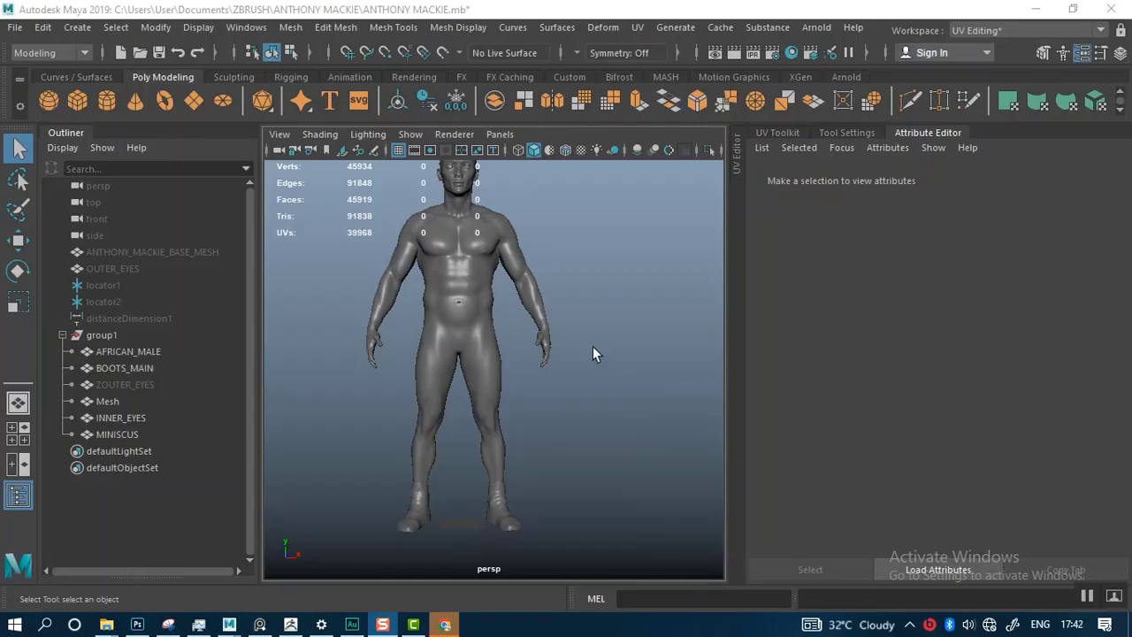
Turn off the Poly Count heads-up display for the body scene.
mouse_move(580, 328)
alt+middle_down()
mouse_move(581, 352)
mouse_move(595, 341)
alt+middle_up()
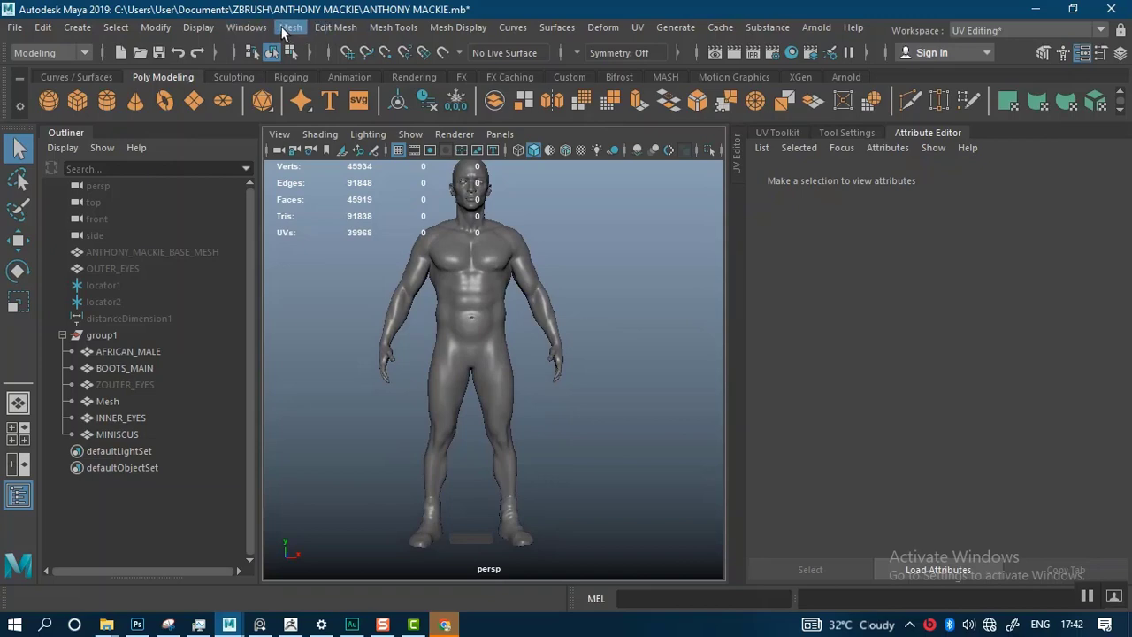
click(198, 27)
mouse_move(246, 27)
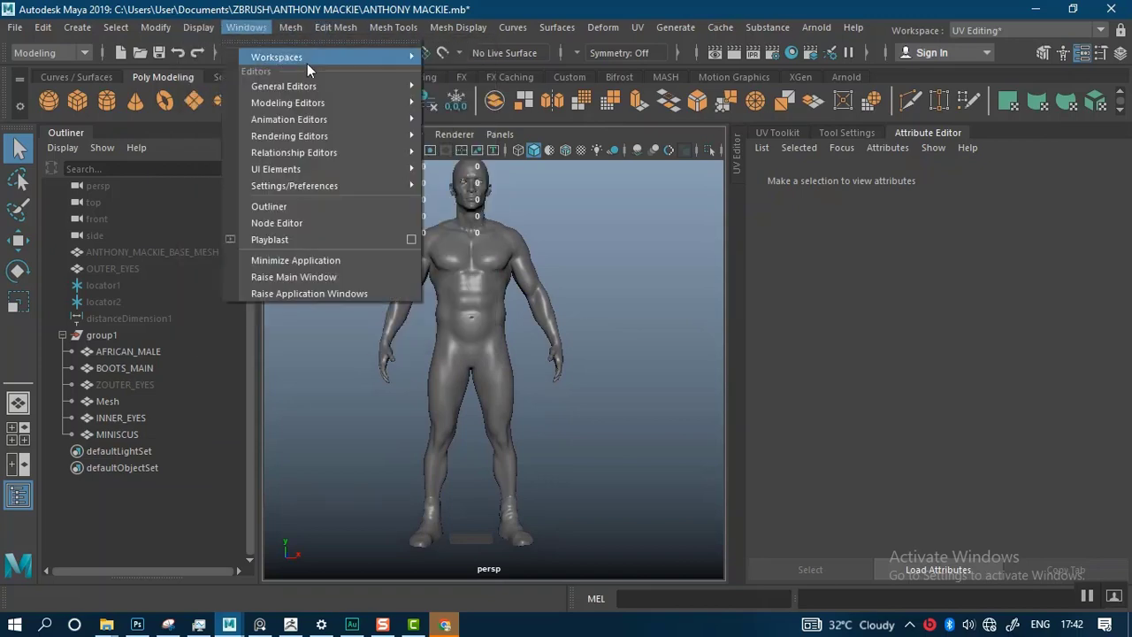
mouse_move(200, 28)
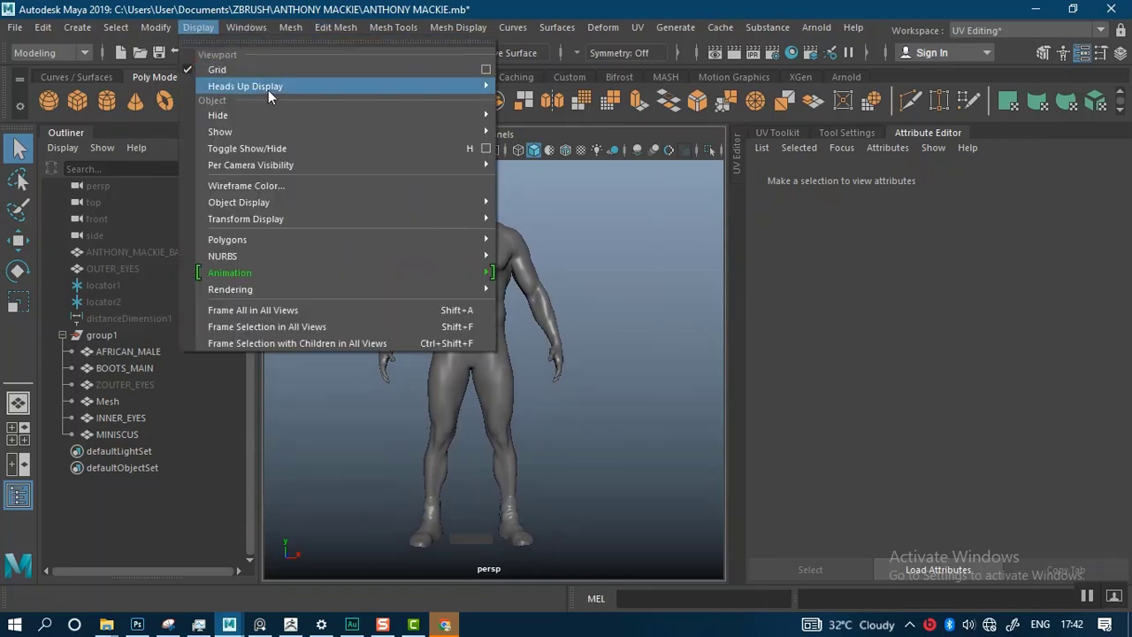
mouse_move(415, 93)
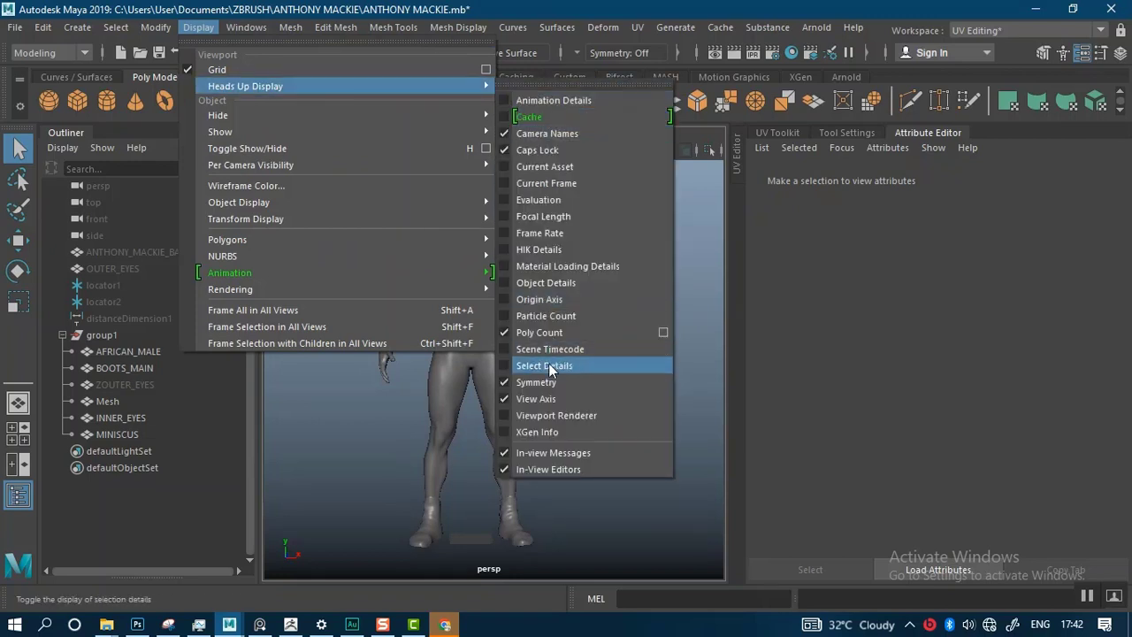
click(542, 333)
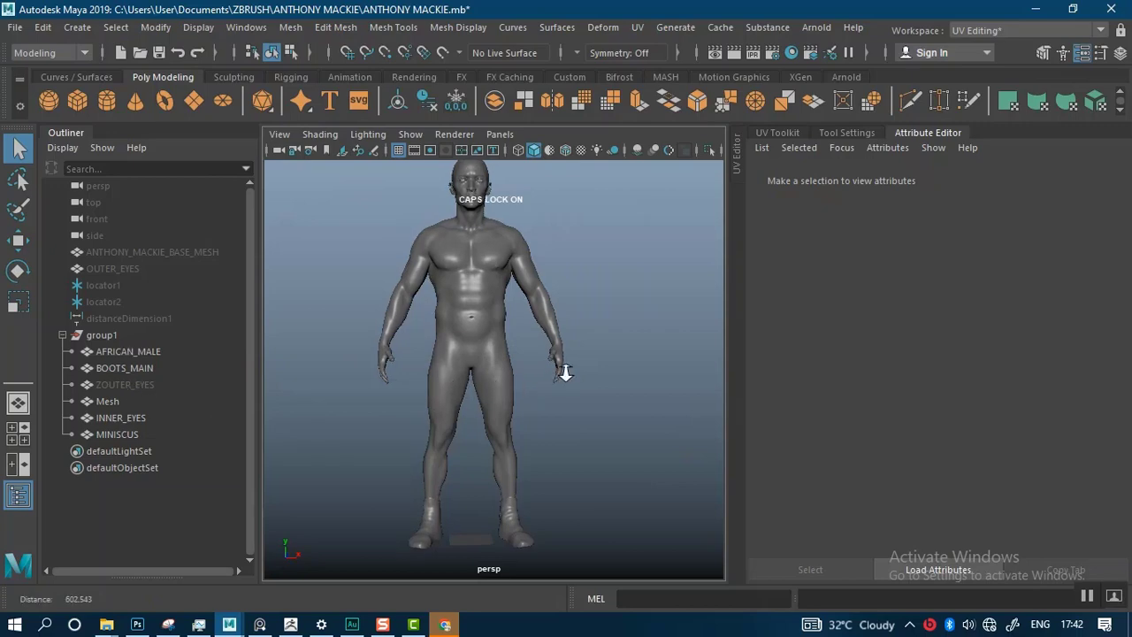
Inspect the character's face and eyes up close and select the Mesh object in group1.
scroll(570, 523, up, 3)
alt+drag(569, 322, 578, 513)
alt+middle_drag(581, 394, 584, 538)
scroll(531, 439, up, 5)
scroll(463, 409, up, 8)
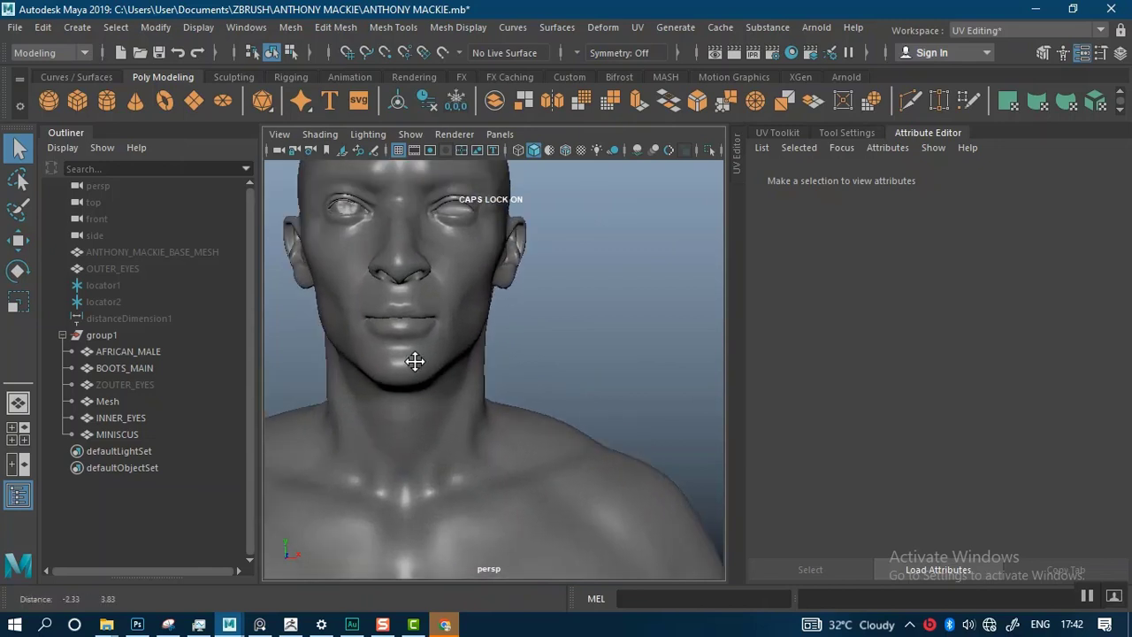
alt+middle_drag(444, 306, 485, 362)
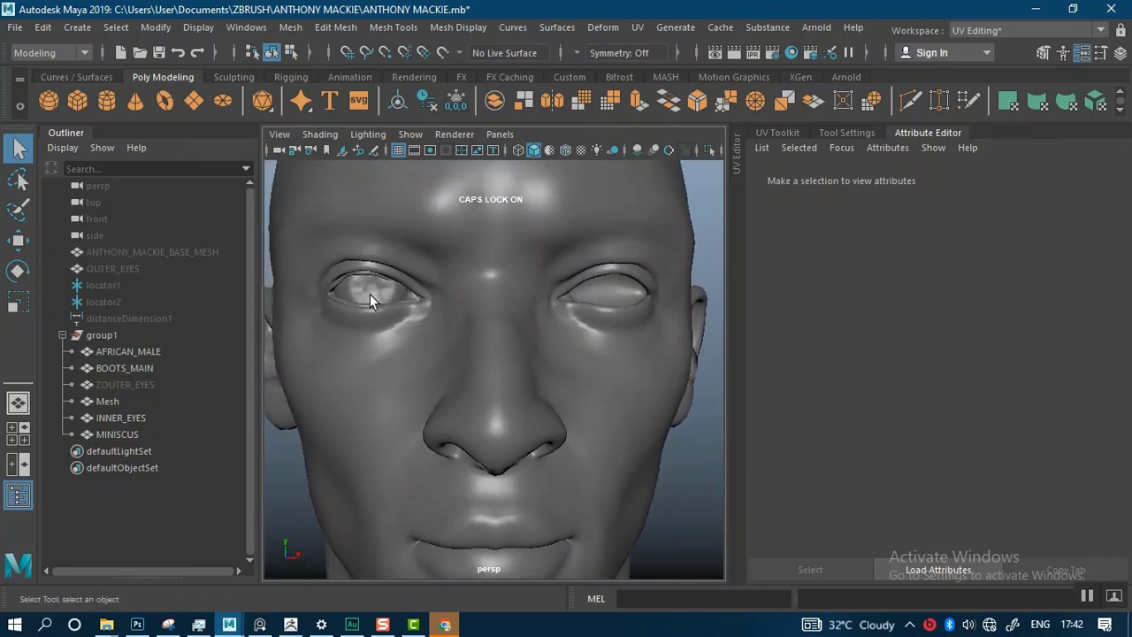
click(110, 400)
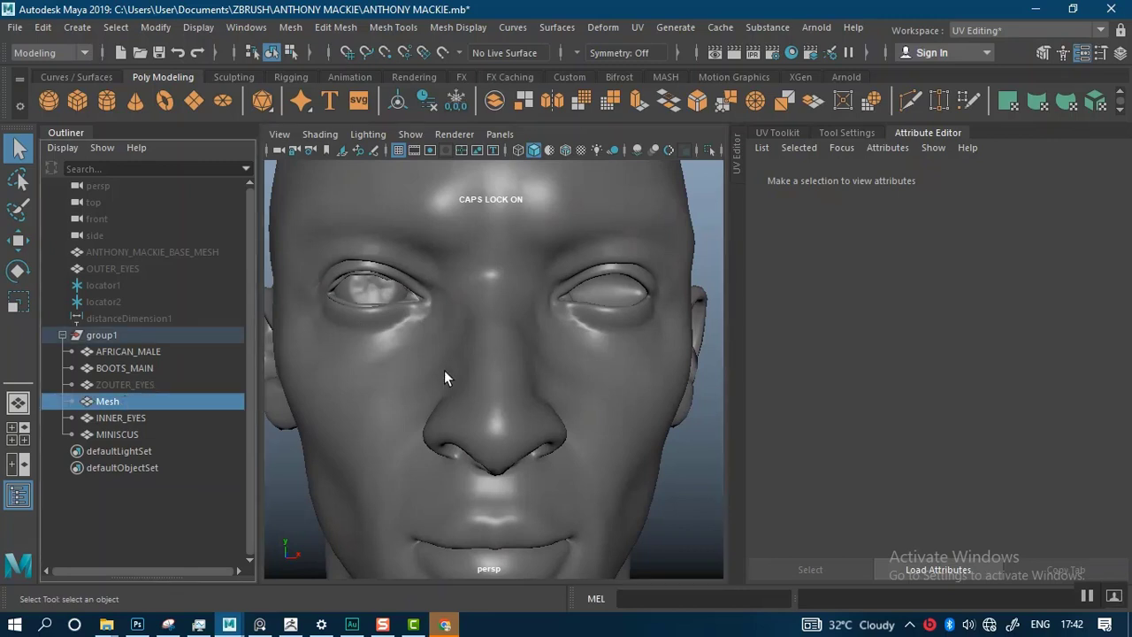
Examine the character's whole body, focusing on the legs and feet.
alt+right_drag(443, 369, 401, 241)
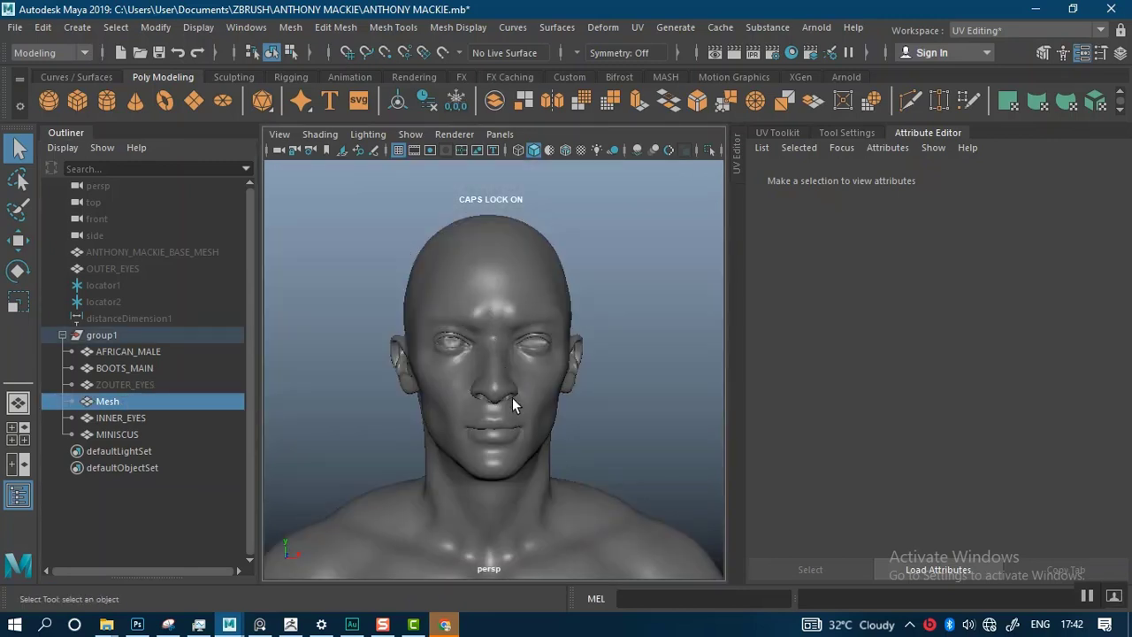
scroll(507, 420, down, 10)
alt+middle_drag(510, 420, 529, 345)
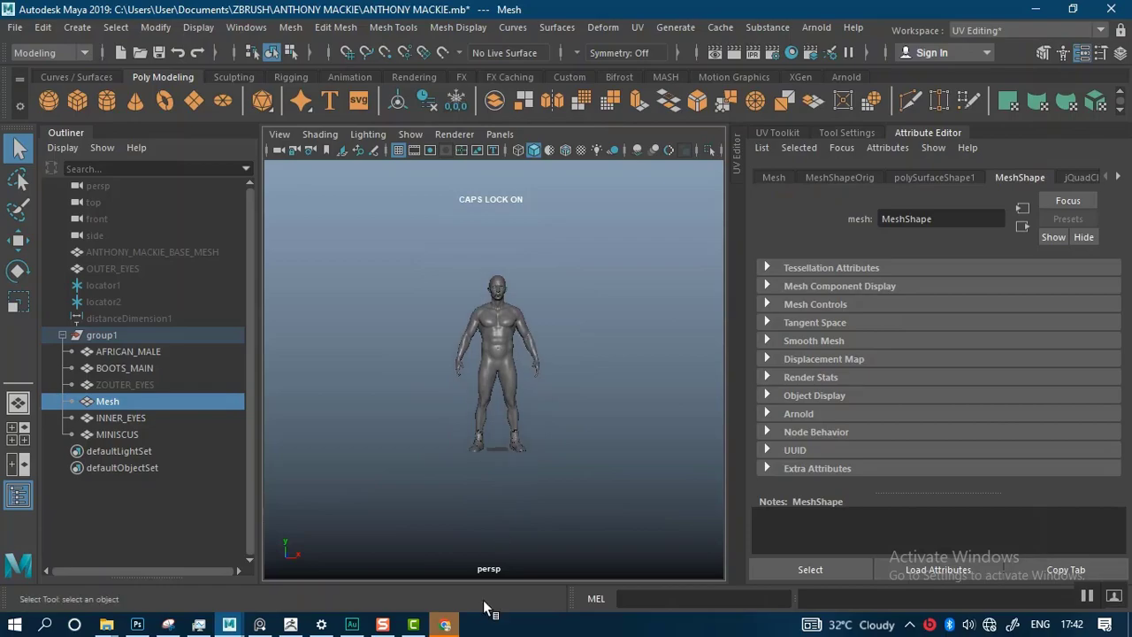
mouse_move(442, 616)
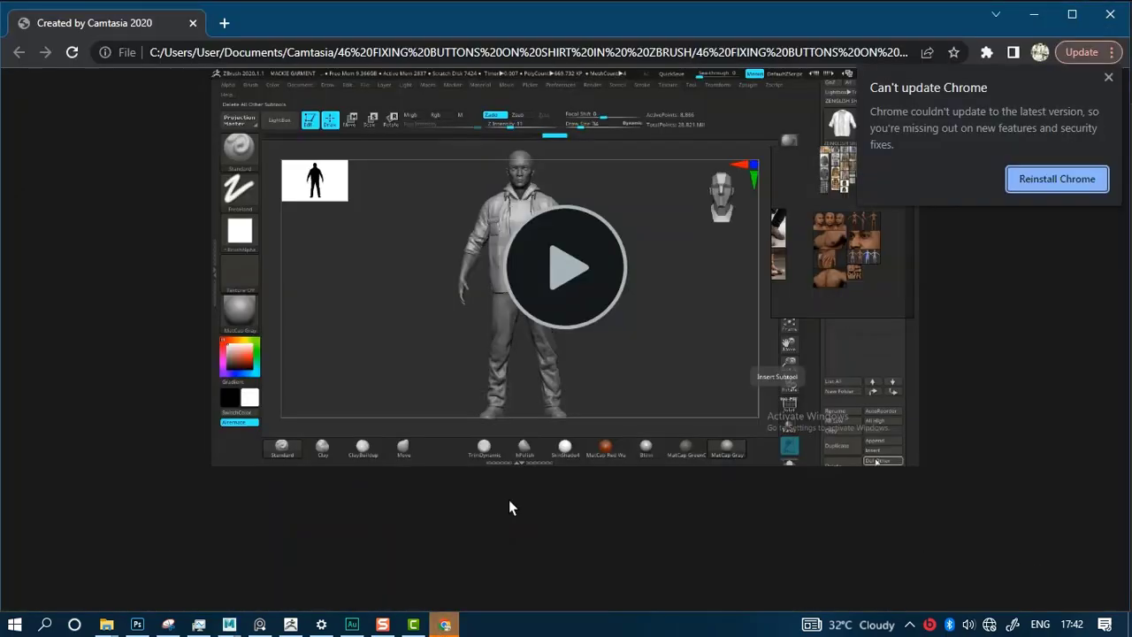
click(515, 503)
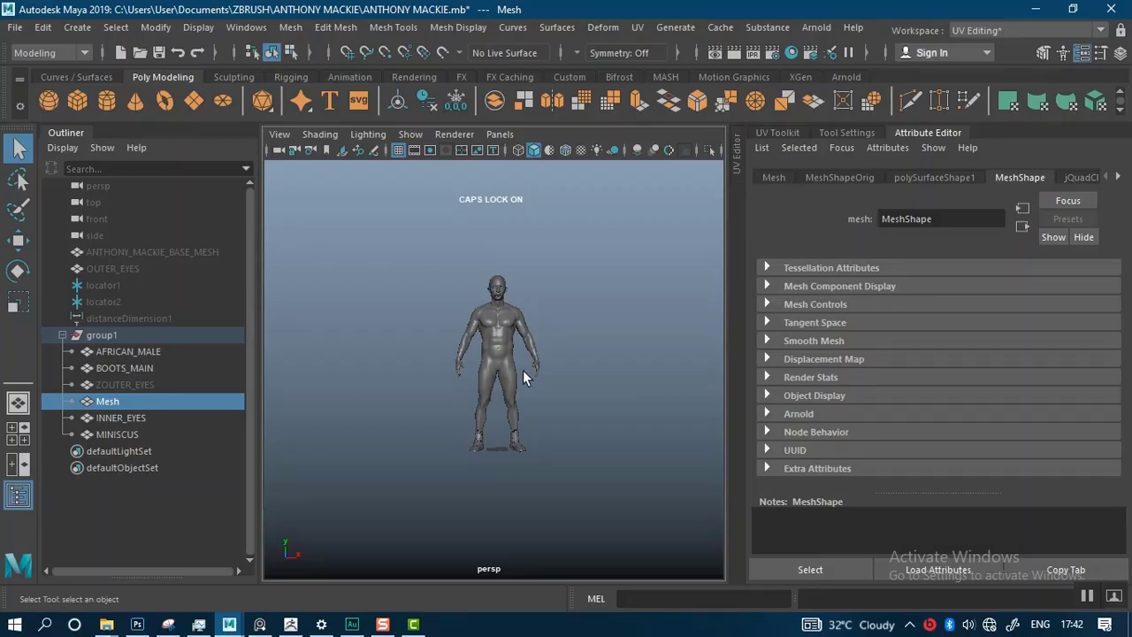
scroll(523, 377, up, 8)
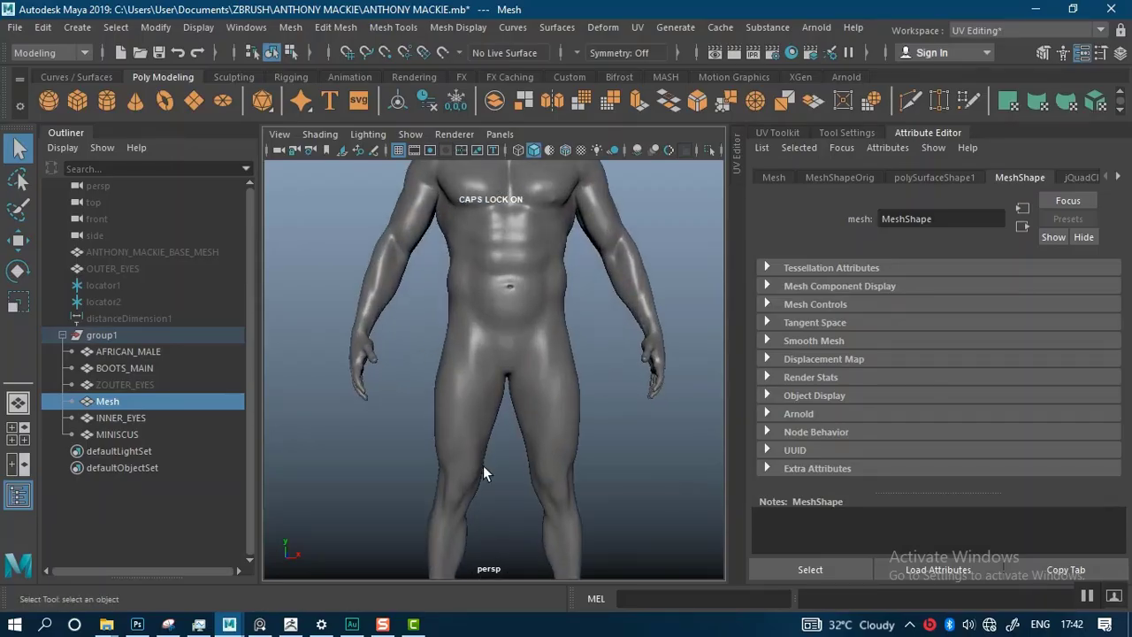
alt+middle_drag(439, 323, 485, 216)
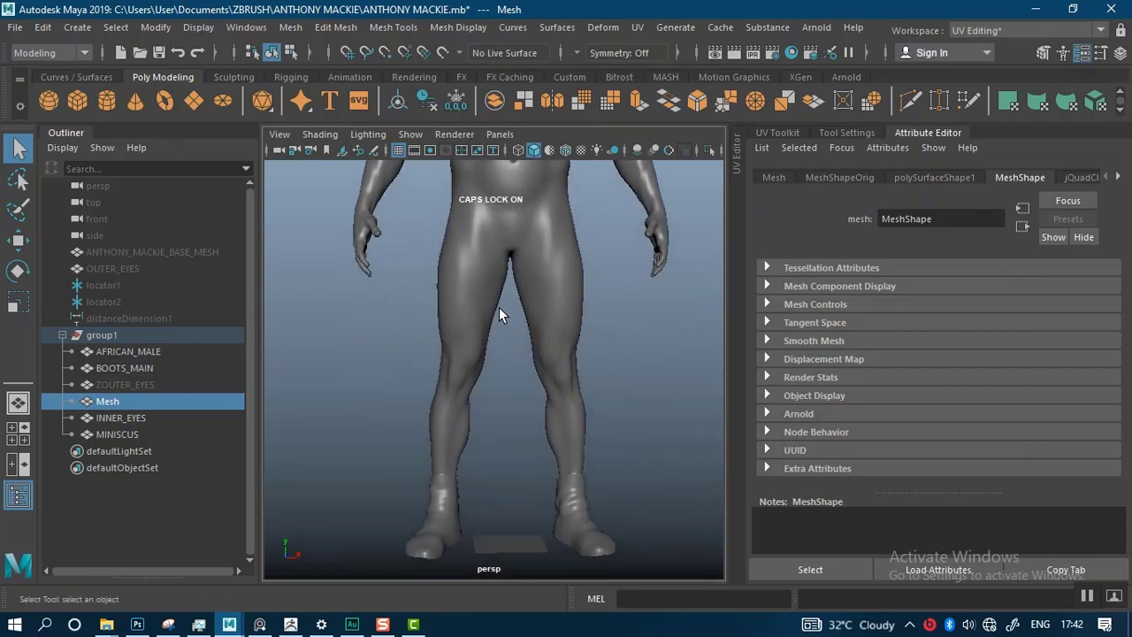
scroll(499, 307, down, 3)
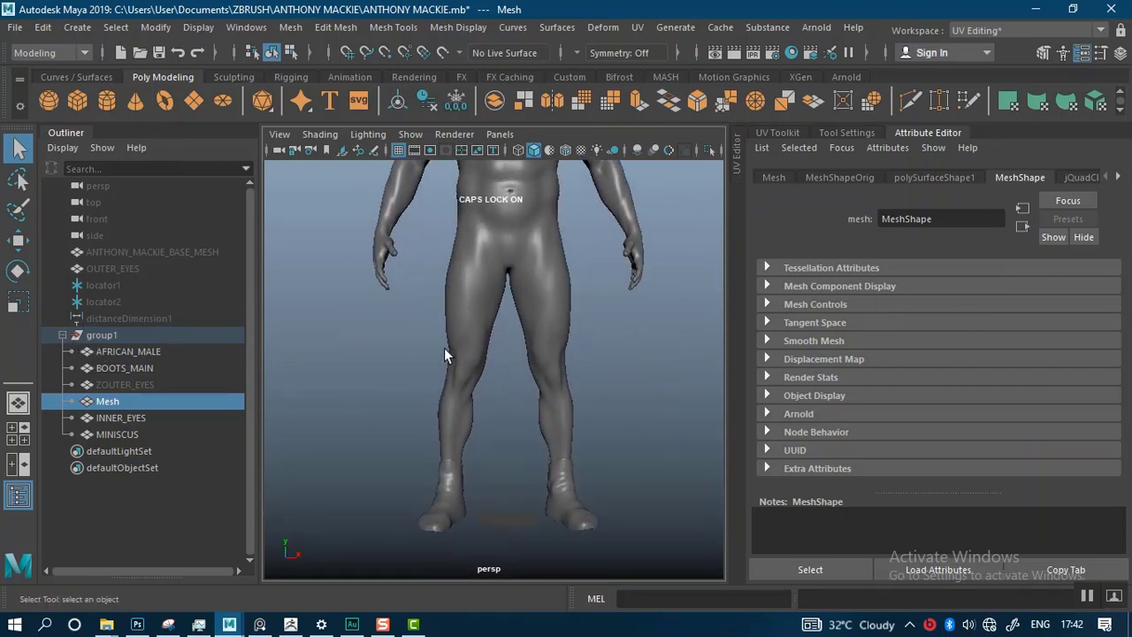
alt+right_drag(486, 305, 488, 404)
scroll(451, 380, down, 2)
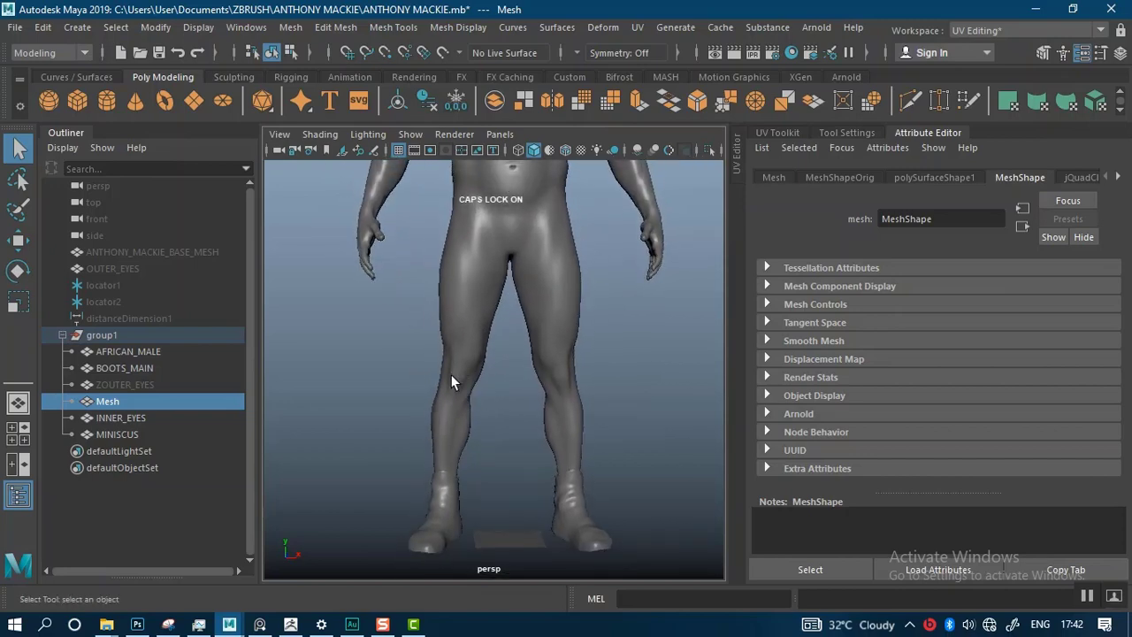
Collapse the group1 hierarchy and bring the character's head and torso into view.
click(63, 336)
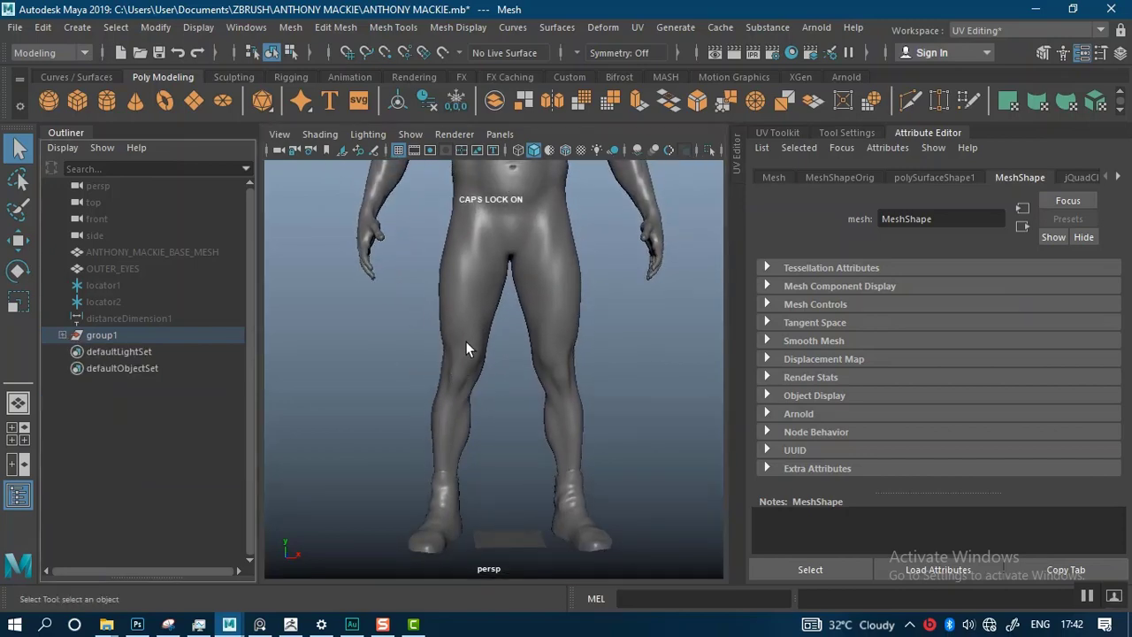
alt+middle_drag(542, 286, 502, 494)
alt+middle_drag(497, 345, 500, 396)
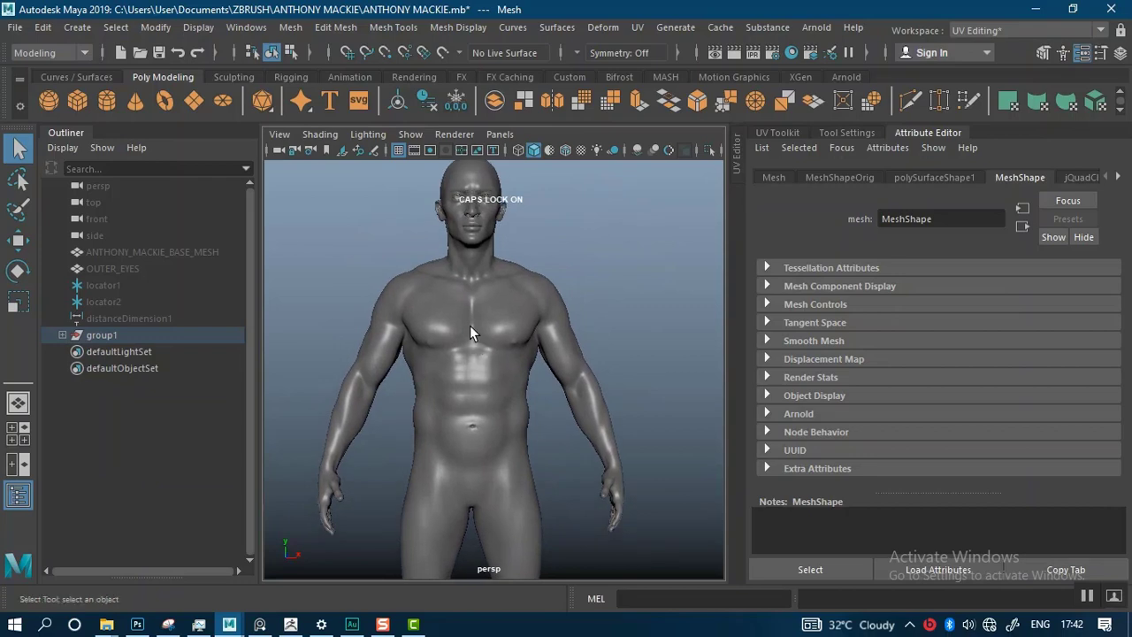
scroll(402, 365, down, 2)
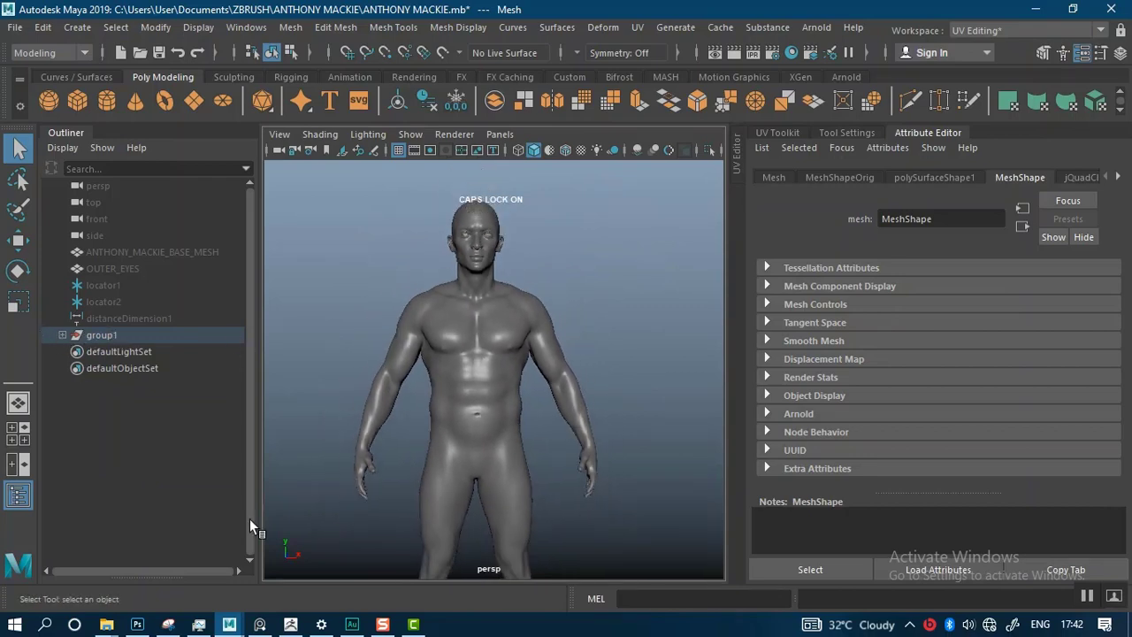
Switch to File Explorer and open the ANTHONY MACKIE project folder from the NO AUDIO window, placing it over the Maya scene.
click(106, 624)
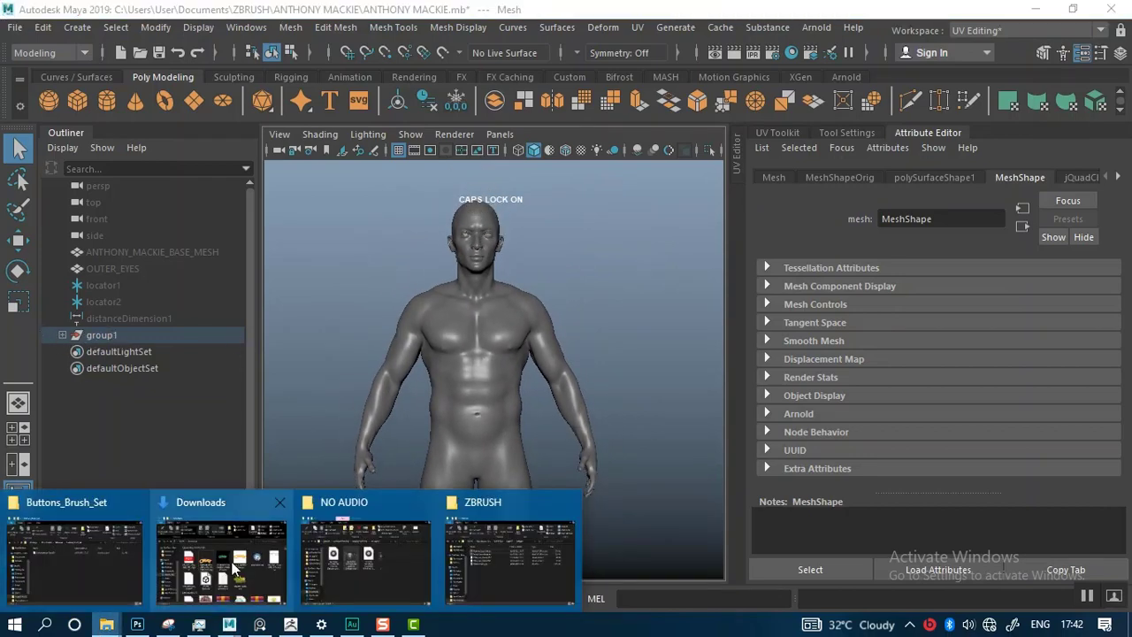
click(458, 562)
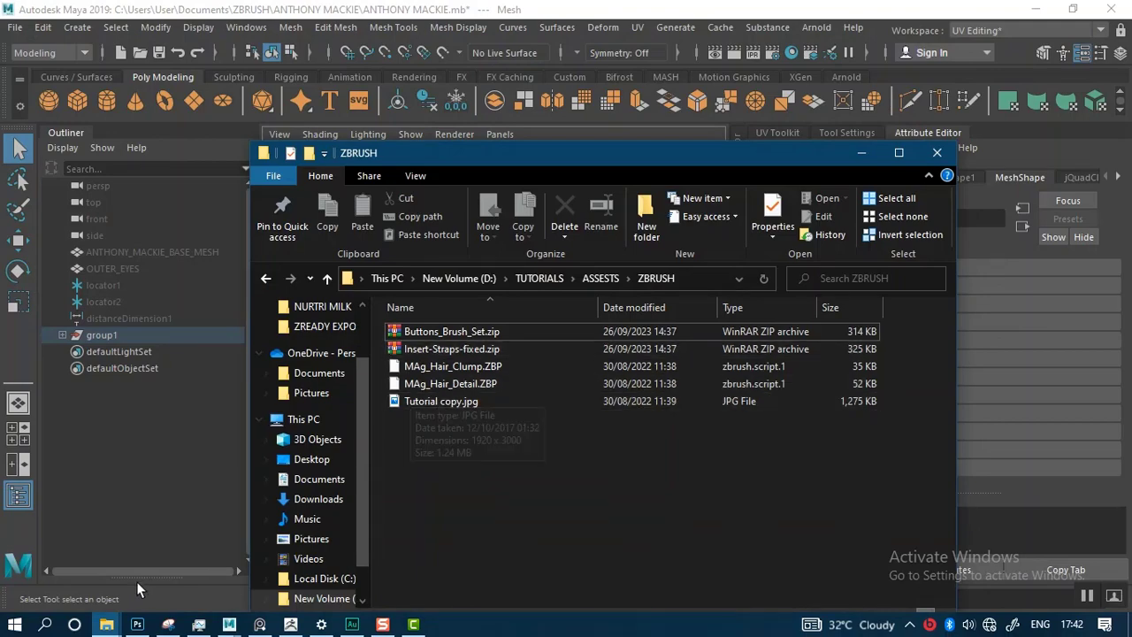
click(106, 625)
mouse_move(88, 558)
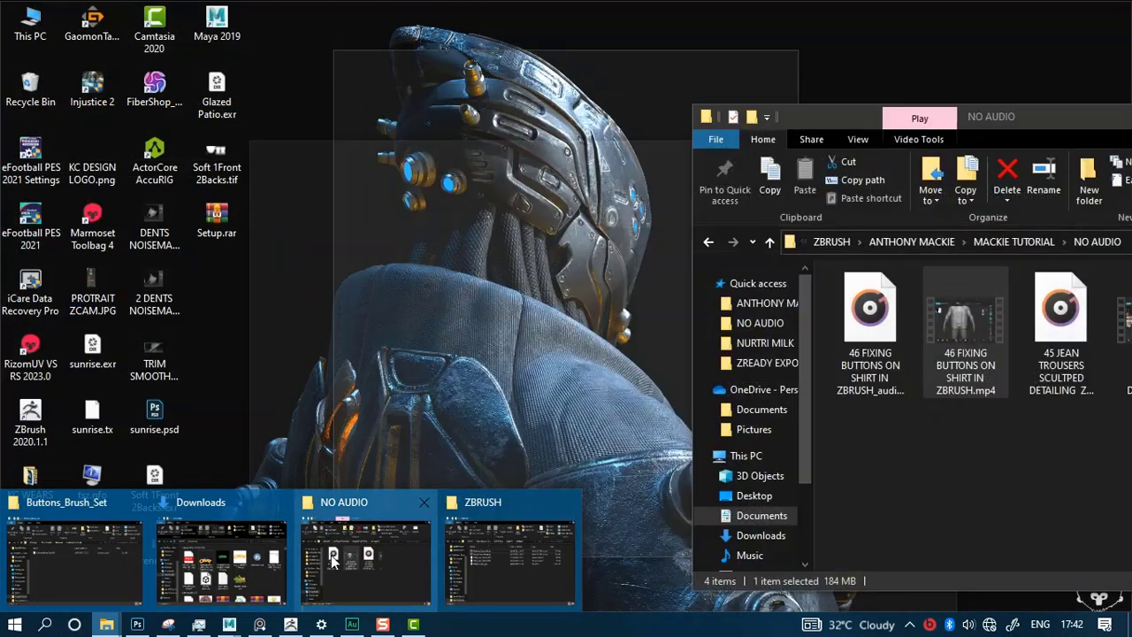
click(331, 554)
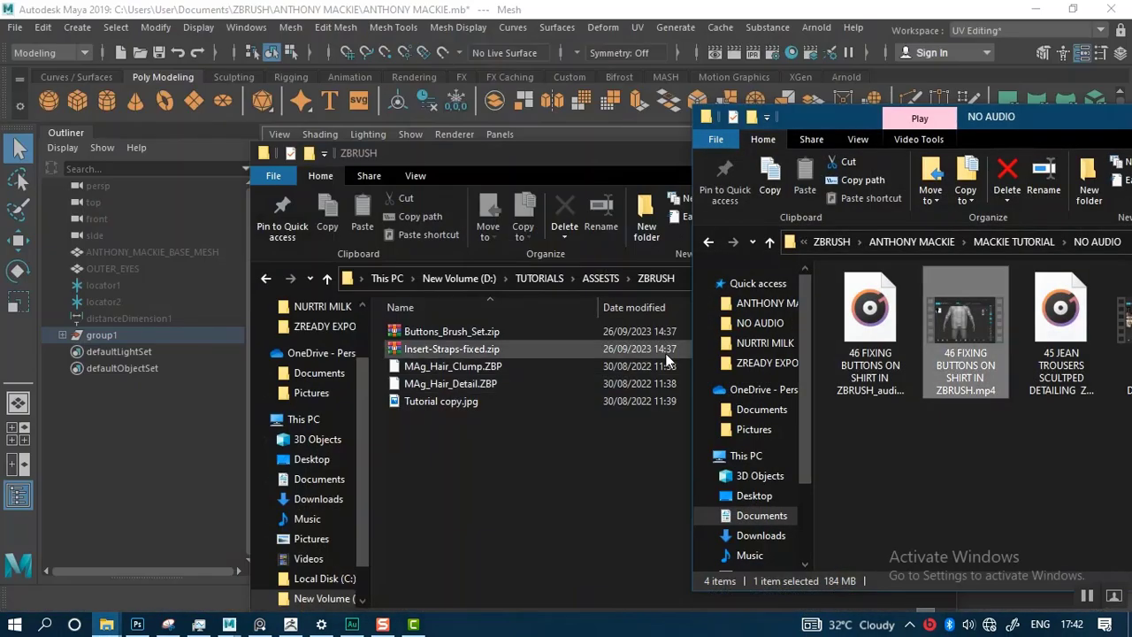
click(912, 242)
drag(928, 117, 337, 79)
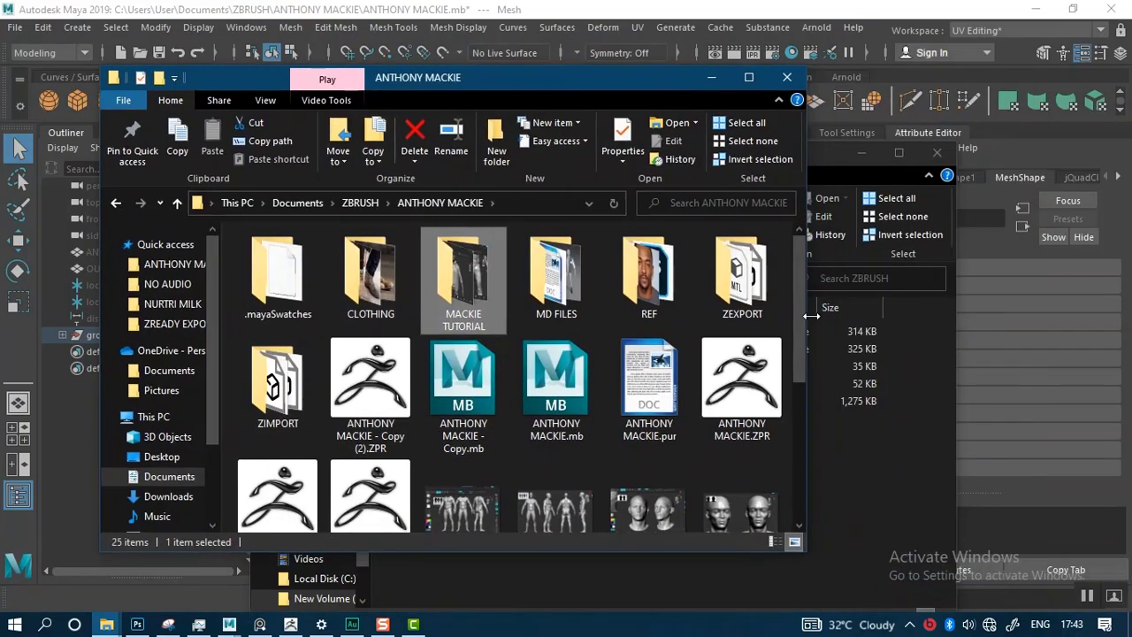
Check the contents of the project's ZEXPORT and ZIMPORT folders.
double_click(741, 292)
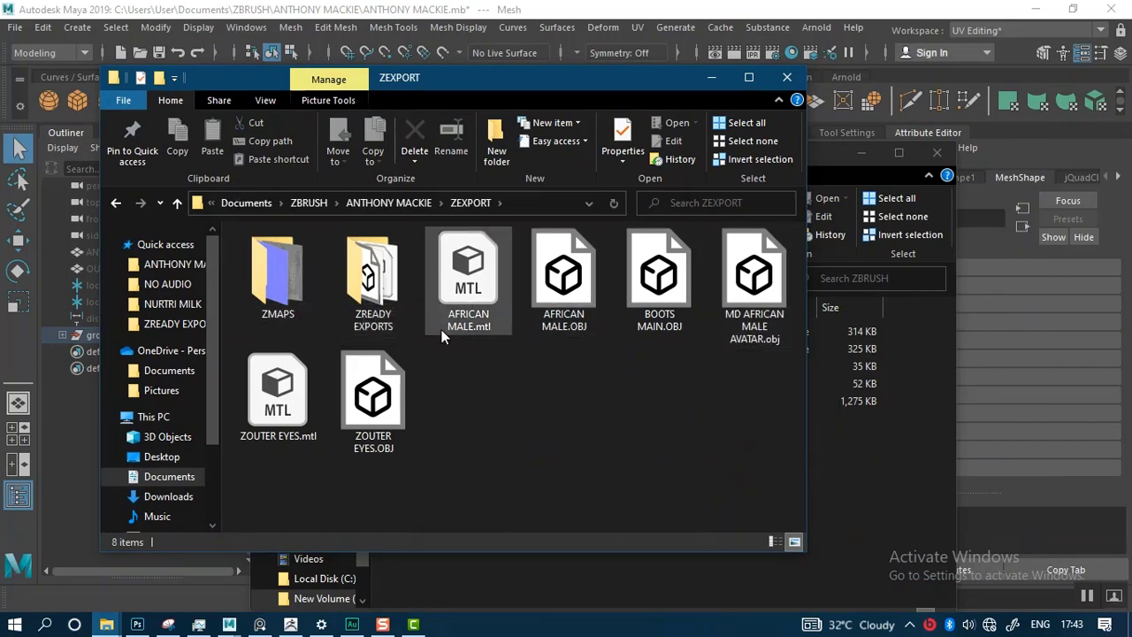
click(383, 202)
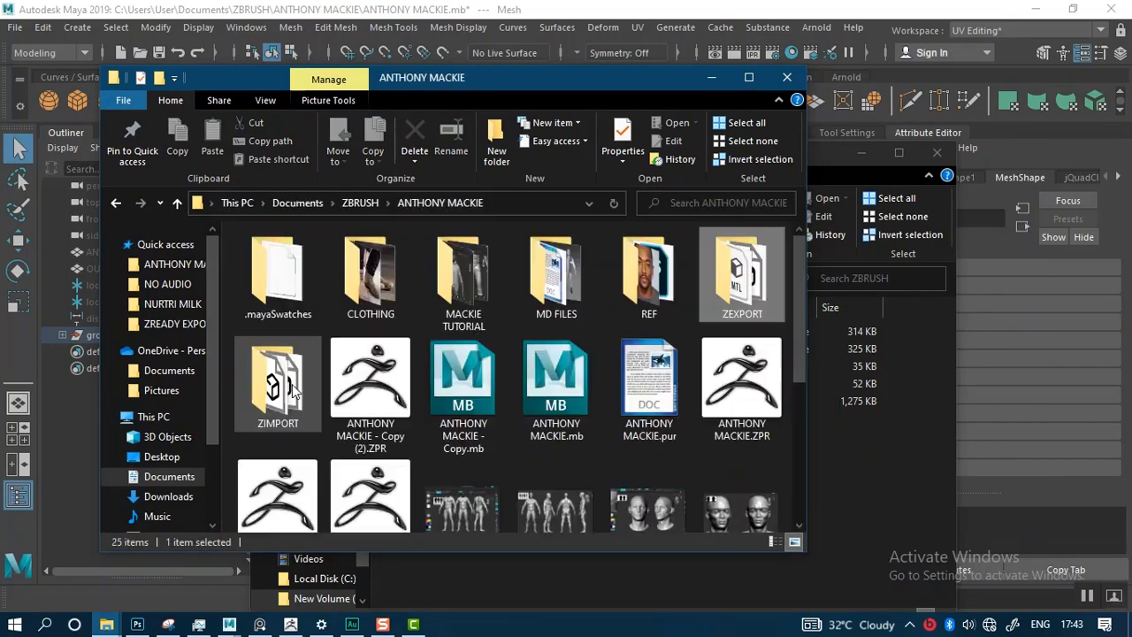
double_click(287, 383)
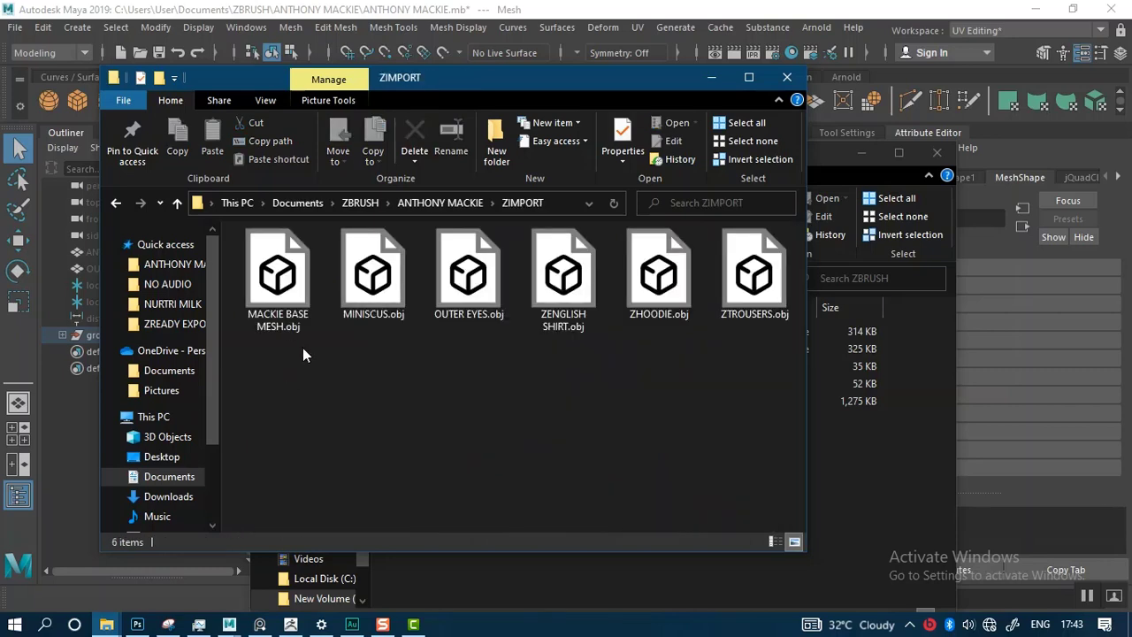
click(522, 203)
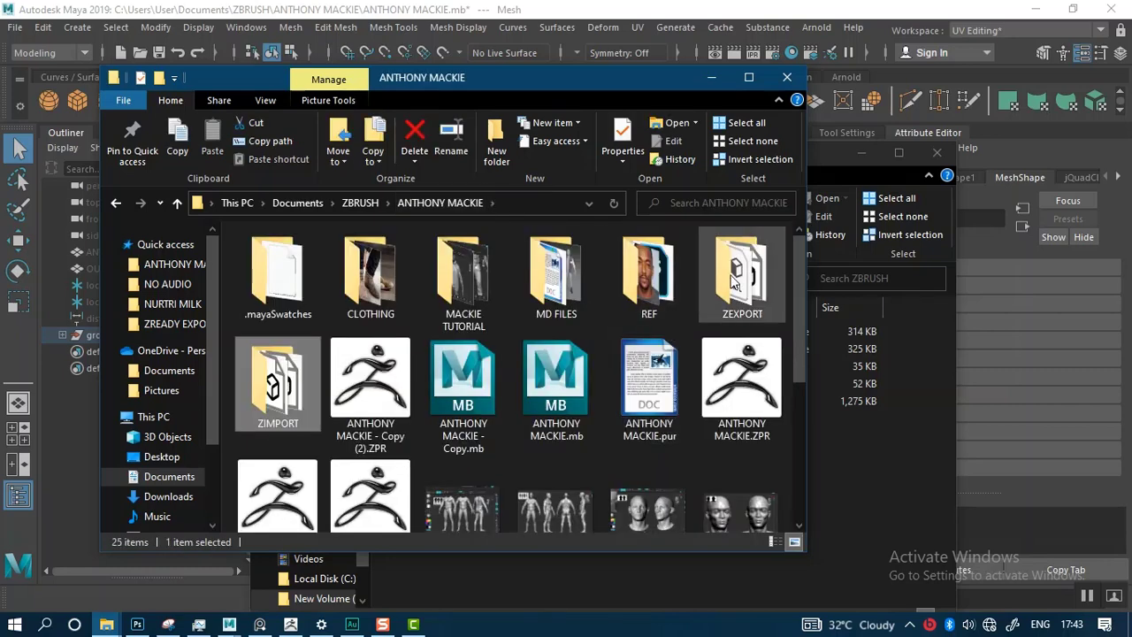
In ZEXPORT's ZREADY EXPORTS folder, select the BUTTONS, HOODIE ROPE, ZENGLISH SHIRT, ZHOODIE and ZTROUSERS OBJ files.
double_click(732, 270)
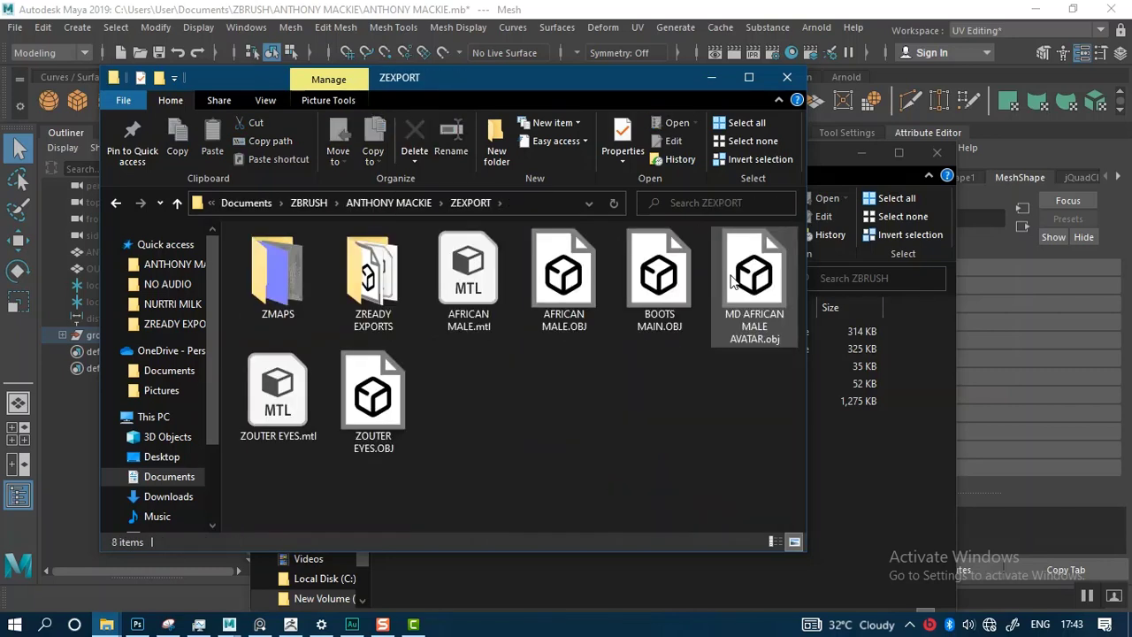
double_click(372, 299)
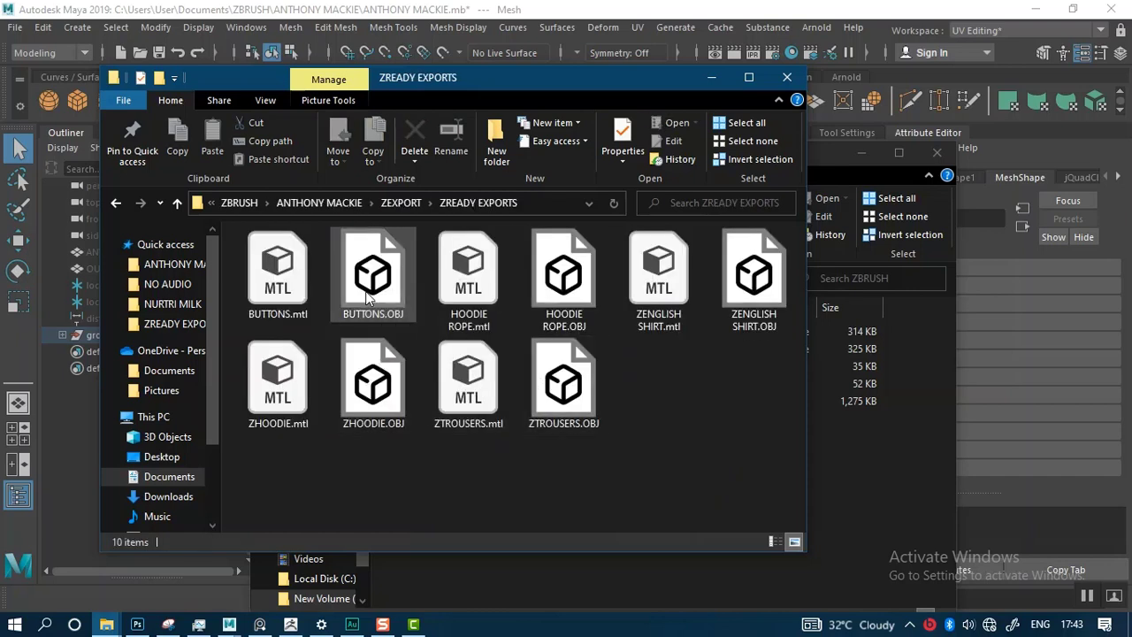
click(369, 299)
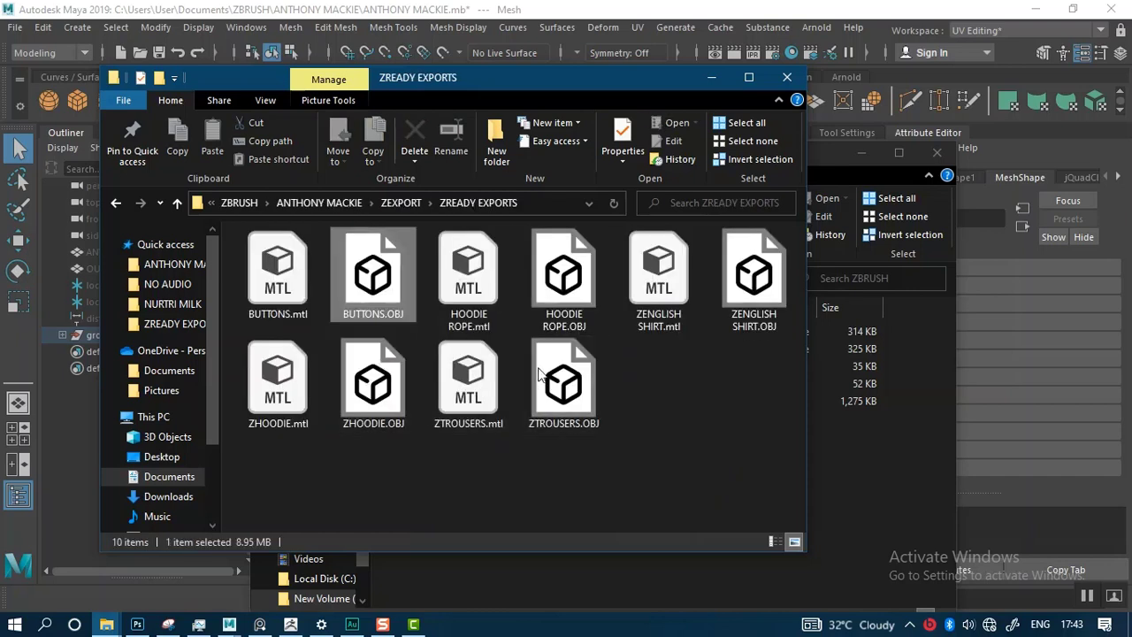
ctrl+click(571, 283)
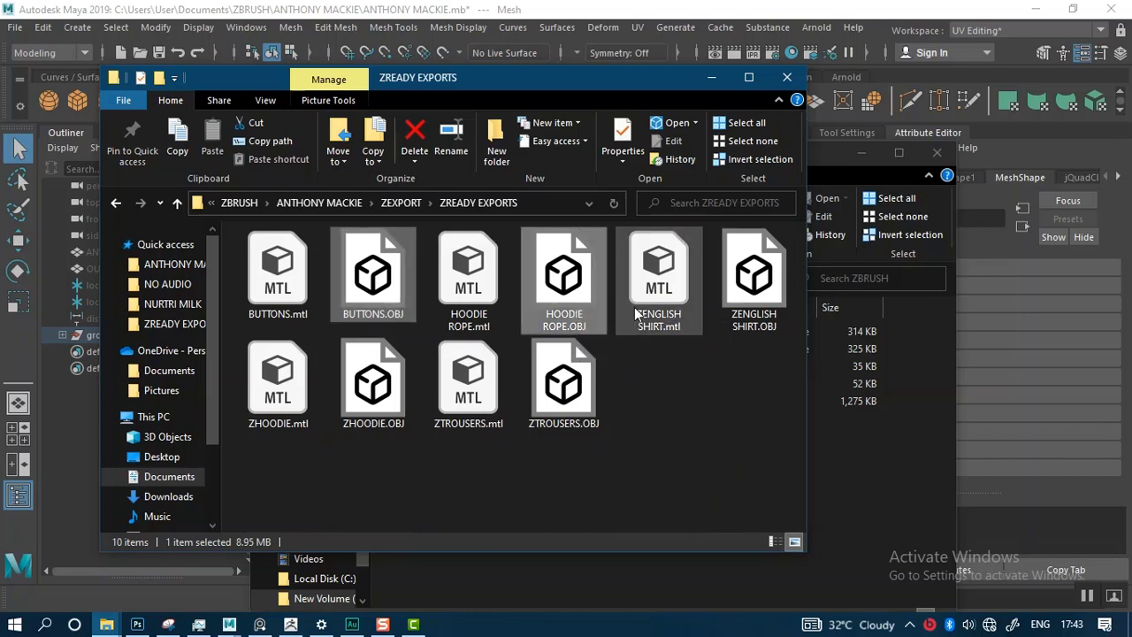
ctrl+click(754, 283)
ctrl+click(557, 389)
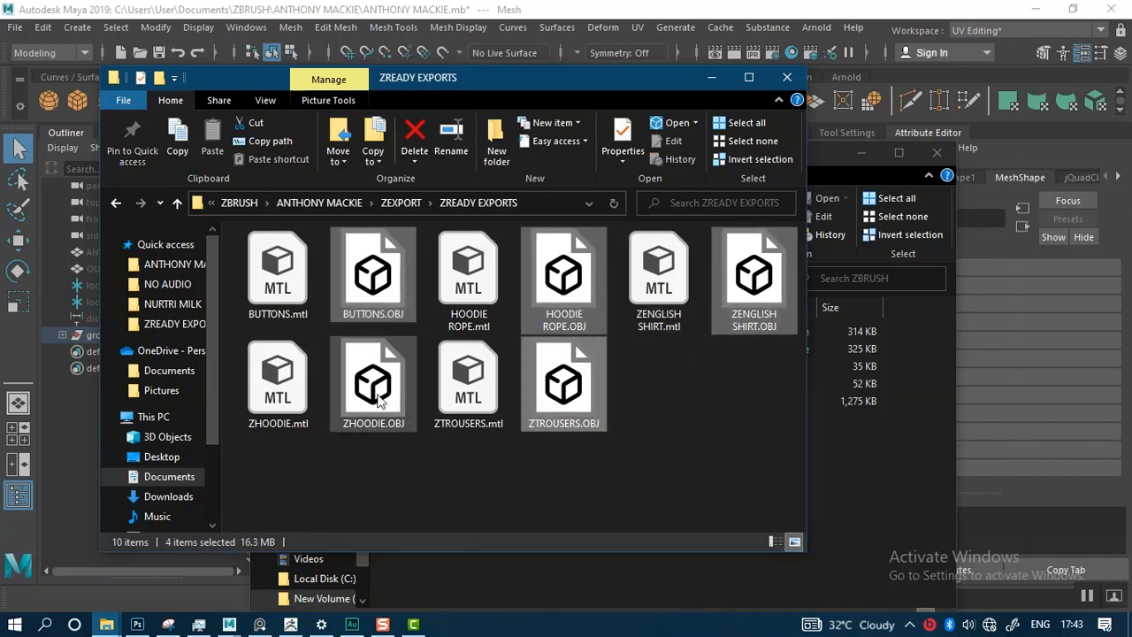
ctrl+click(375, 396)
Import the five selected garment OBJ files into the Maya body scene.
click(859, 155)
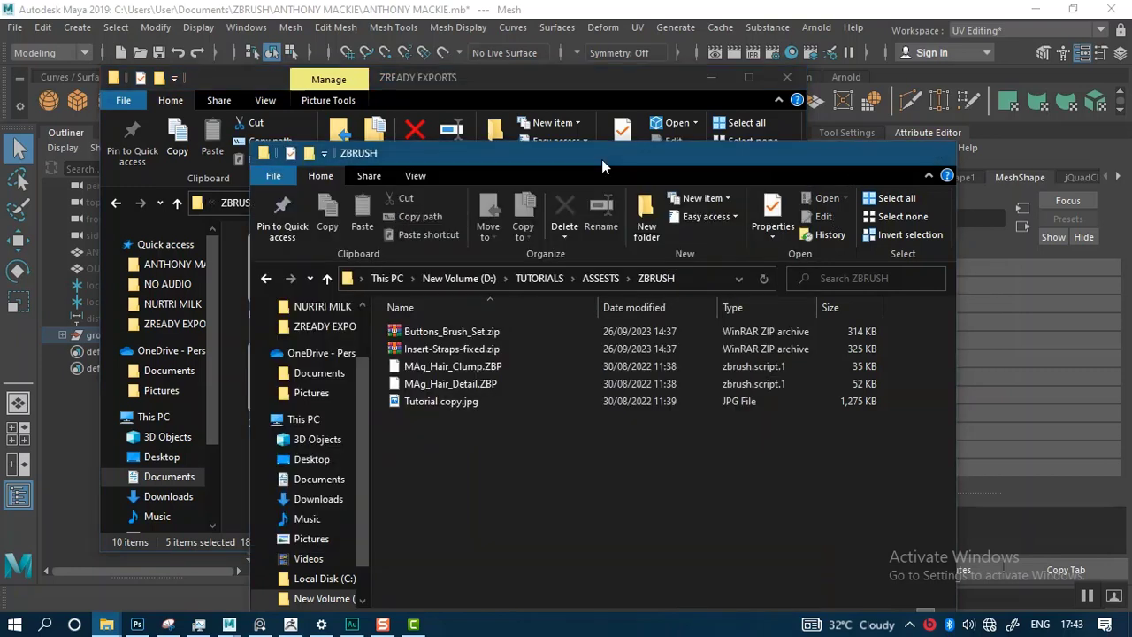
drag(507, 83, 901, 98)
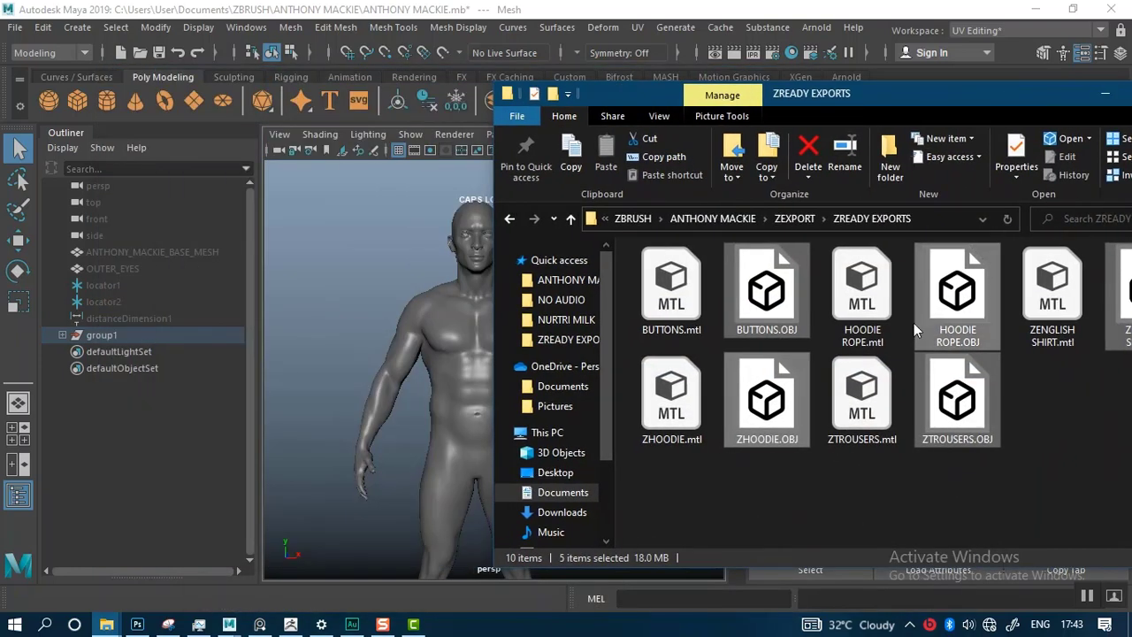
drag(783, 305, 363, 355)
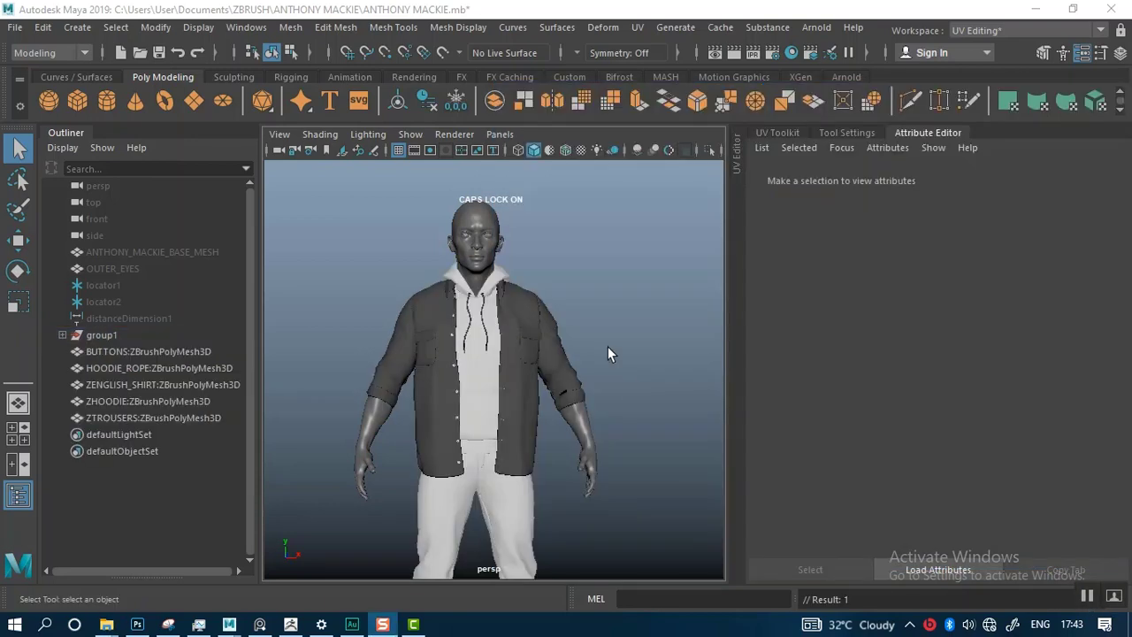
Examine the imported outfit on the body, focusing on the rolled sleeve cuff and the dark opening above it.
alt+right_drag(604, 339, 633, 486)
alt+right_drag(567, 408, 489, 286)
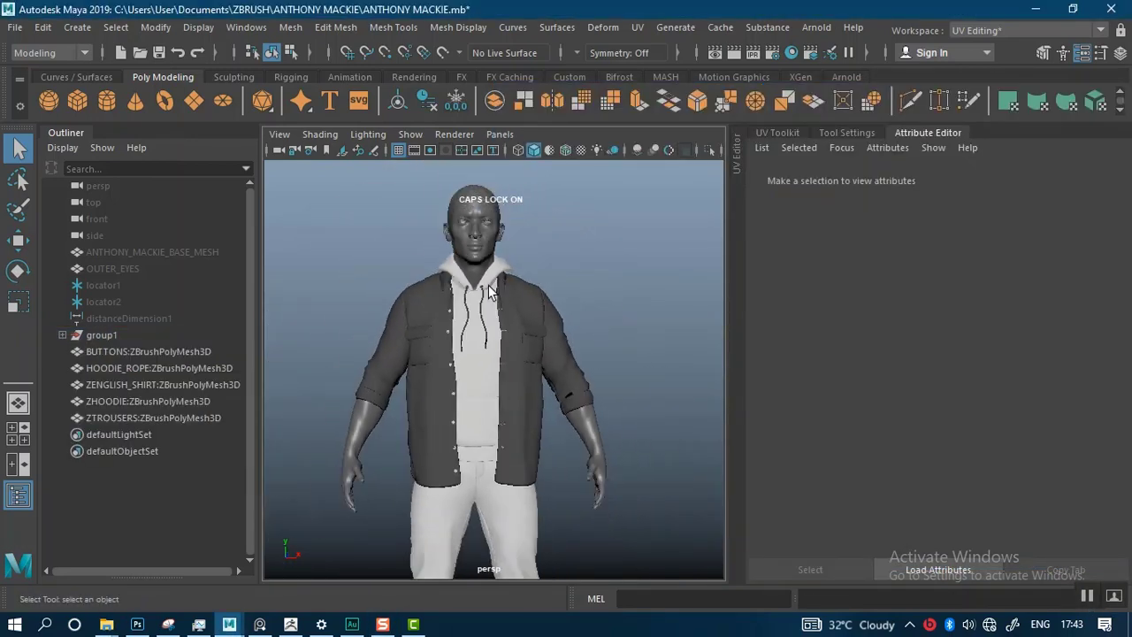
alt+drag(574, 355, 585, 338)
alt+right_drag(586, 339, 611, 407)
alt+middle_drag(611, 408, 484, 315)
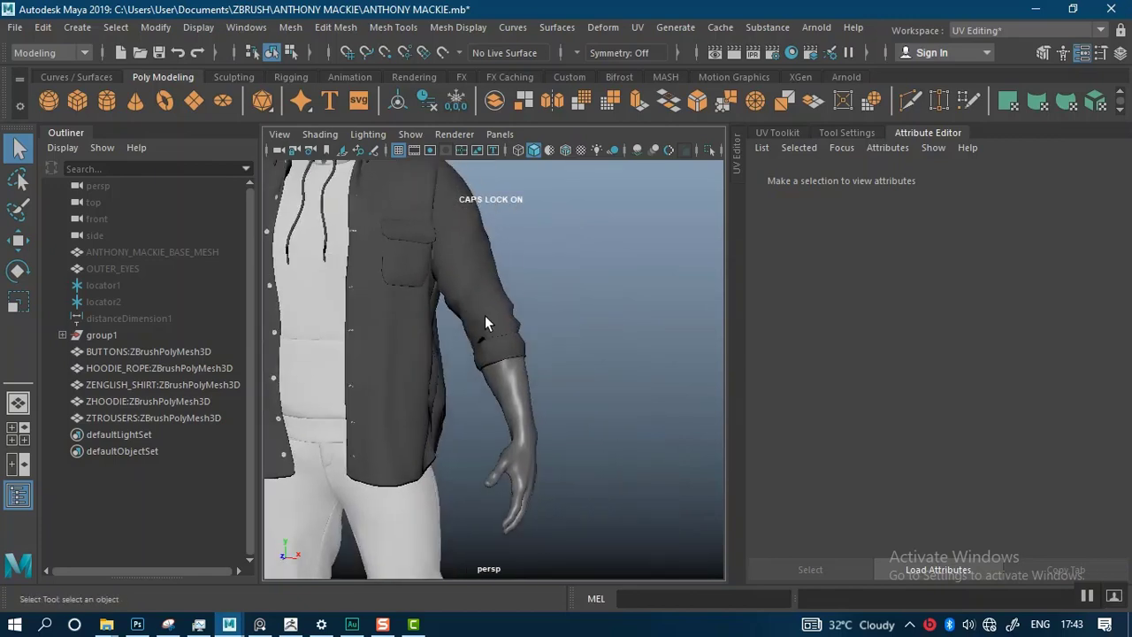
alt+right_drag(484, 315, 579, 533)
alt+middle_drag(498, 341, 480, 457)
alt+right_drag(451, 354, 473, 435)
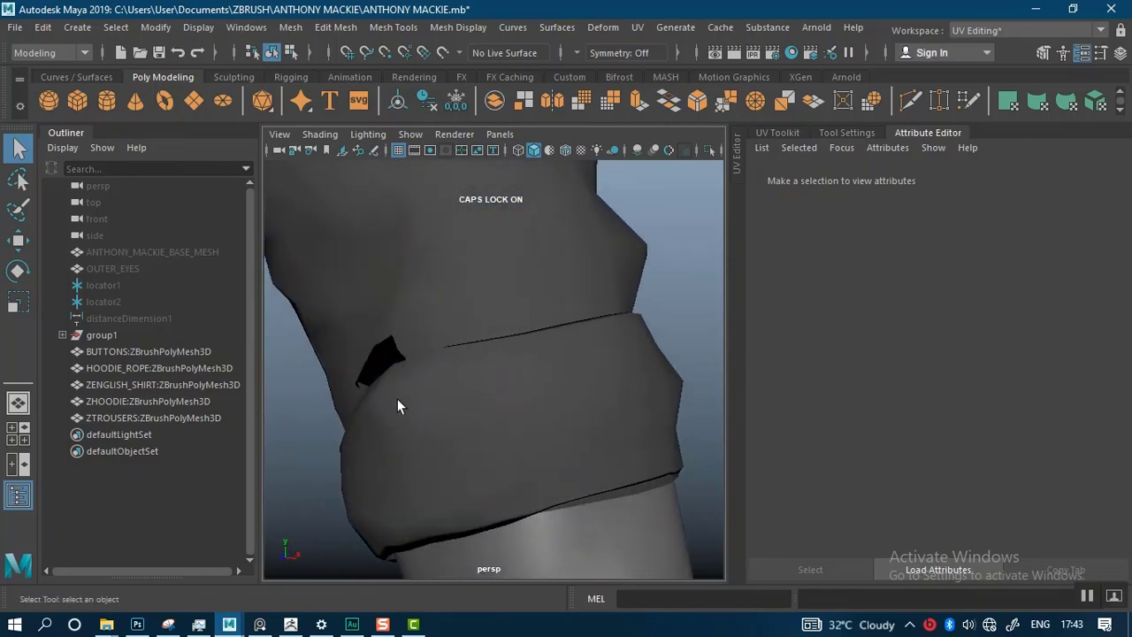
alt+drag(417, 399, 342, 409)
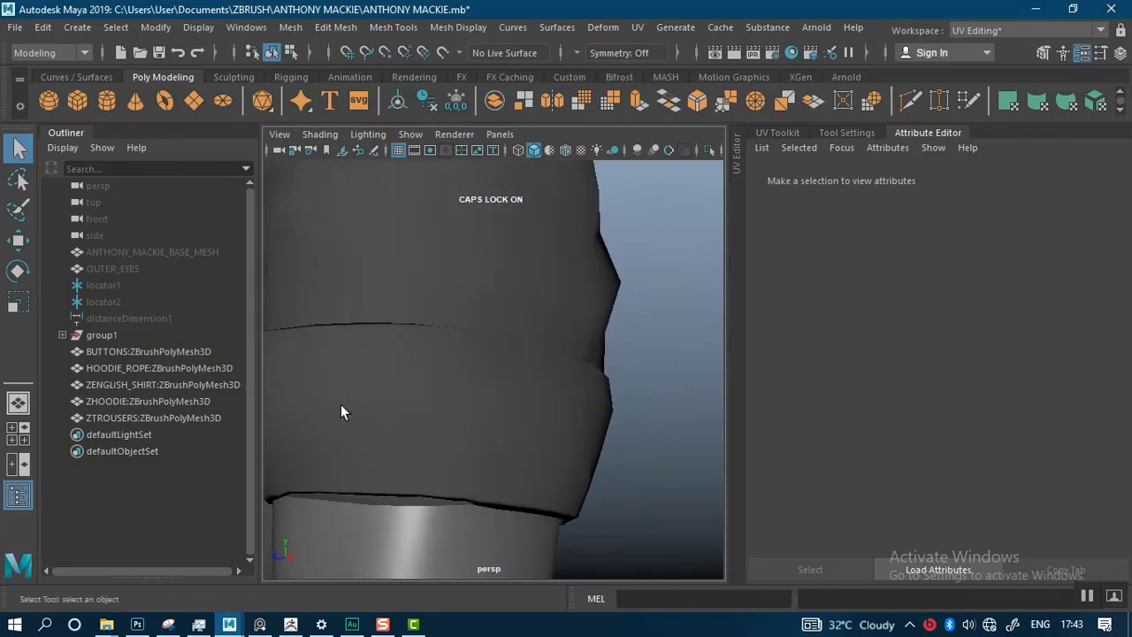
alt+right_drag(341, 409, 490, 277)
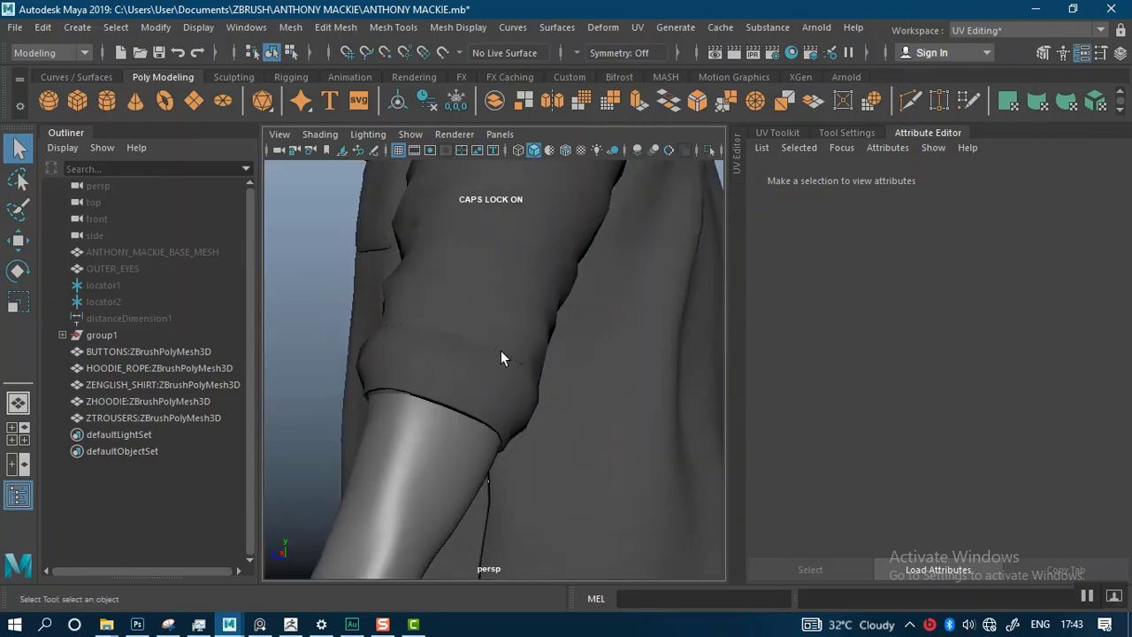
Select the ZENGLISH_SHIRT mesh and bring its wireframe around the opening above the sleeve cuff into close view.
click(500, 357)
mouse_move(503, 363)
alt+right_down()
mouse_move(462, 319)
mouse_move(434, 308)
mouse_move(487, 363)
alt+right_up()
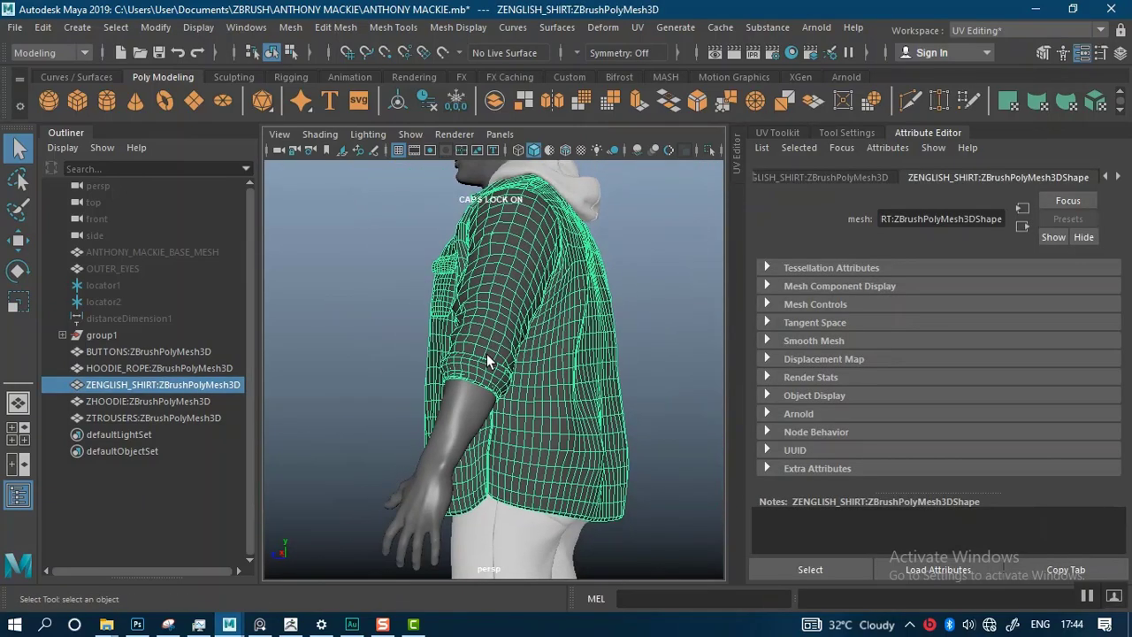
mouse_move(422, 334)
alt+mouse_down()
mouse_move(488, 335)
mouse_move(533, 371)
mouse_move(520, 373)
mouse_move(498, 333)
mouse_move(536, 339)
mouse_move(416, 346)
alt+mouse_up()
alt+middle_drag(573, 359, 498, 307)
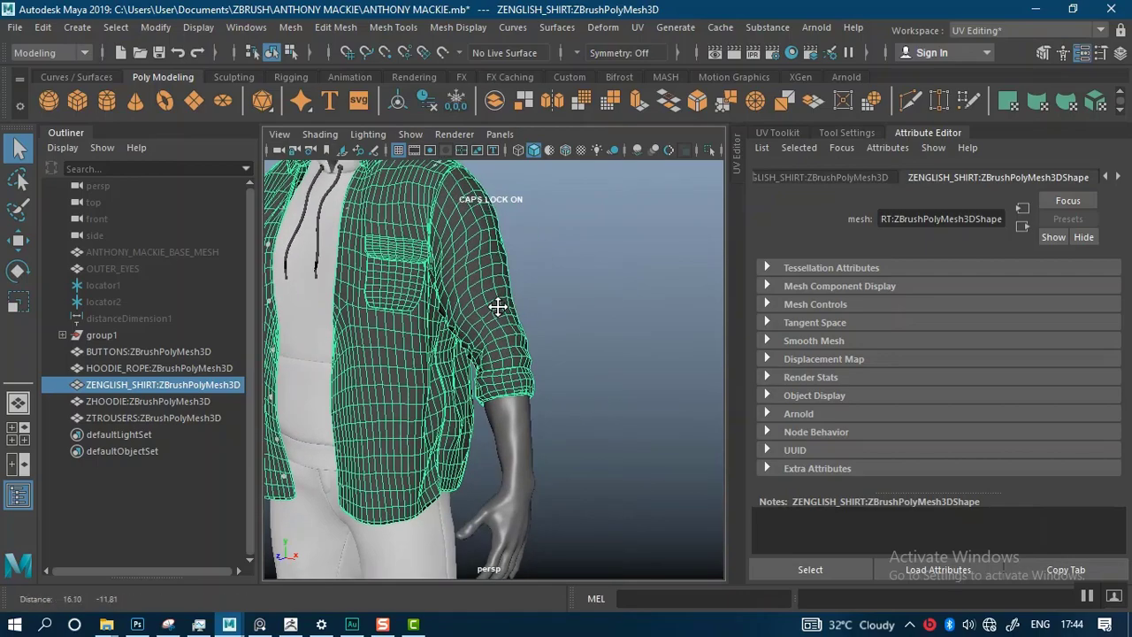
alt+right_drag(528, 364, 566, 457)
alt+drag(524, 442, 586, 361)
alt+right_drag(586, 362, 591, 454)
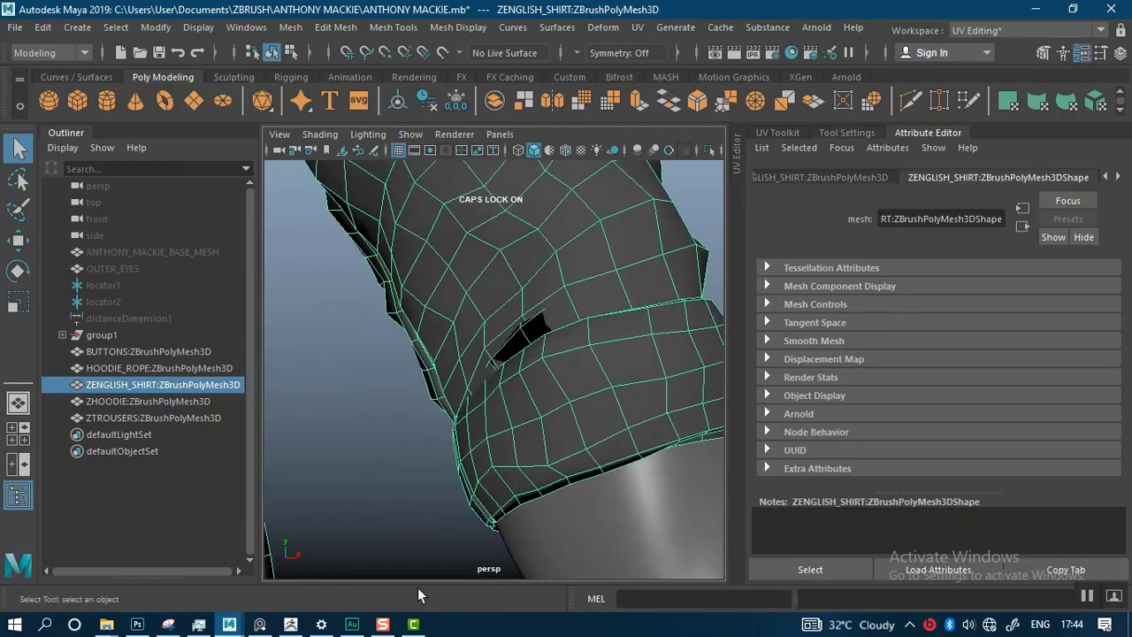
Switch to ZBrush, make ZENGLISH SHIRT the active subtool and inspect the same sleeve cuff with PolyFrame on.
click(290, 624)
click(999, 320)
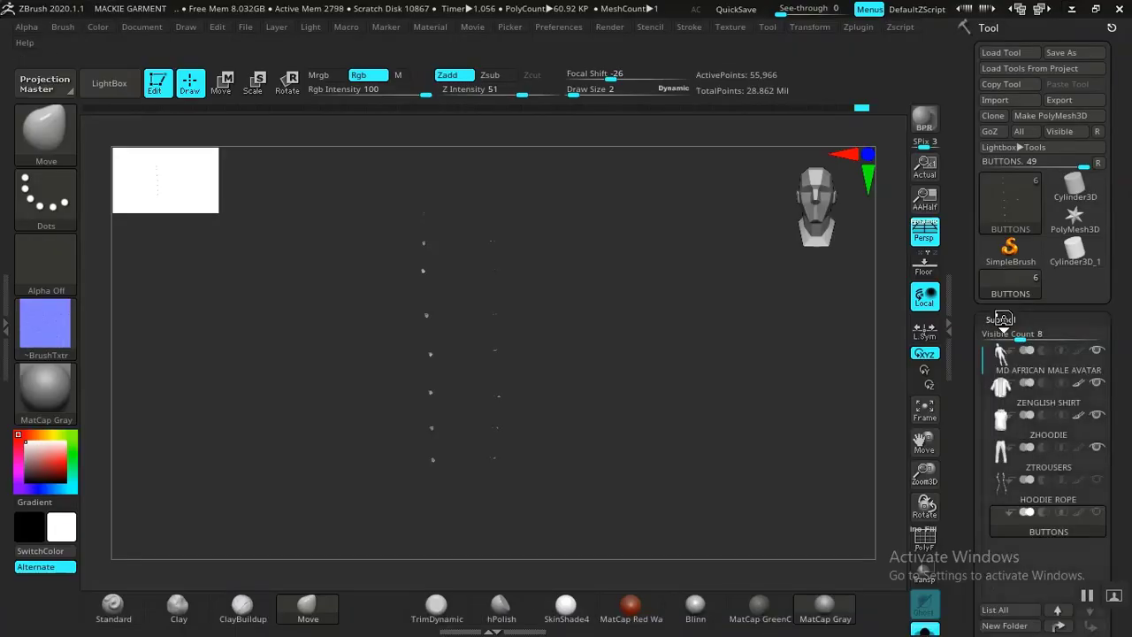
click(1041, 399)
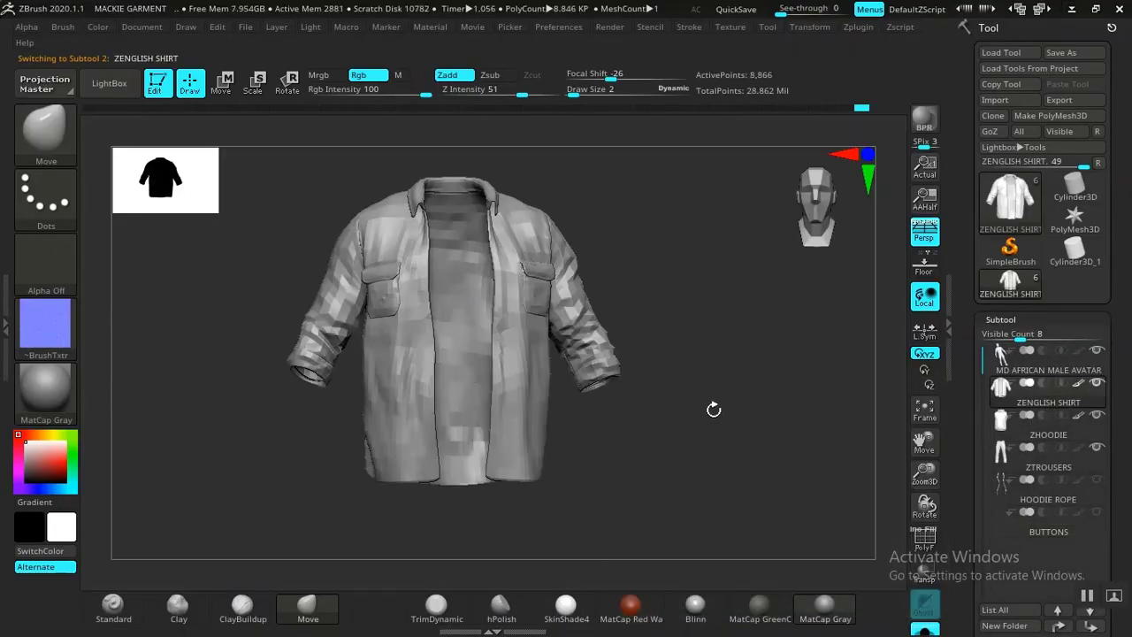
alt+drag(683, 413, 844, 437)
key(shift+f)
alt+drag(834, 381, 500, 146)
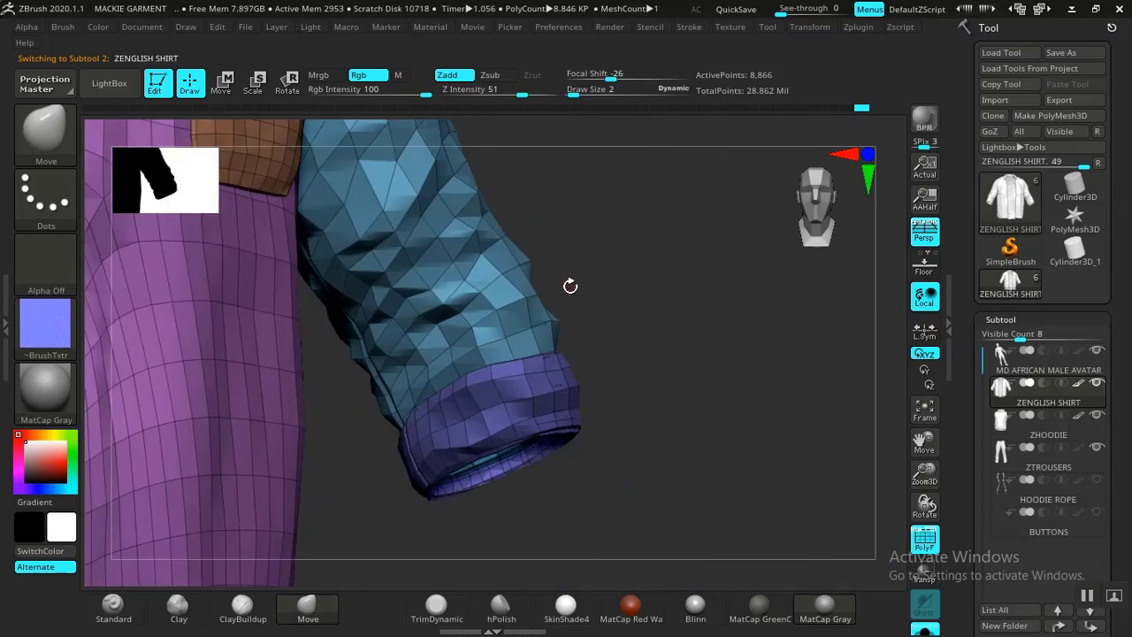
drag(569, 286, 734, 347)
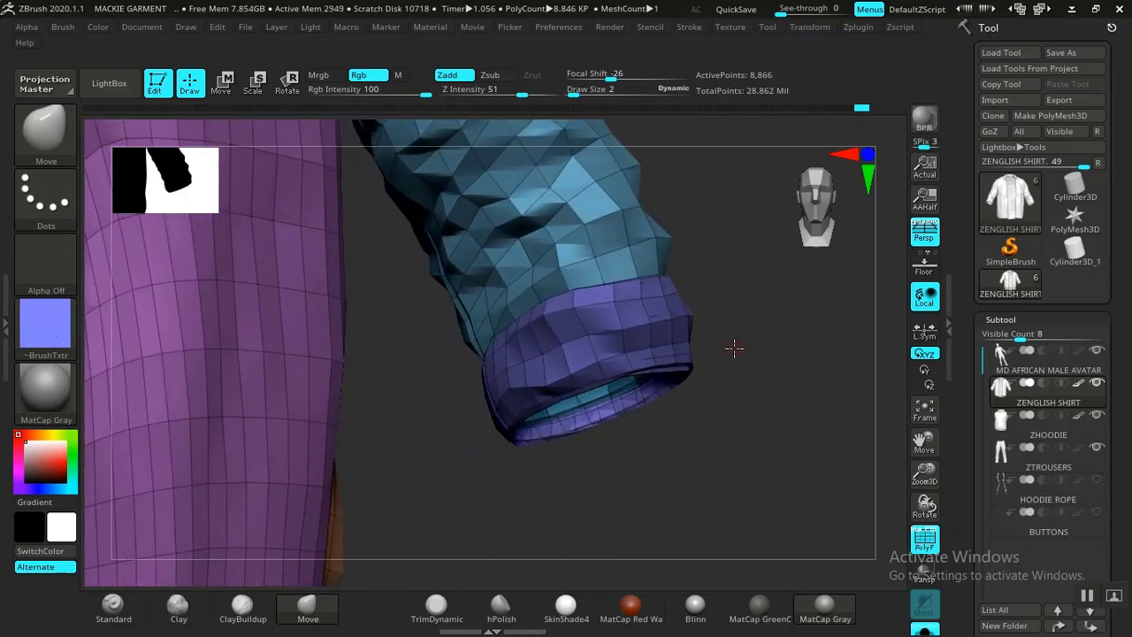
Return to Maya, isolate the English shirt and reselect it with the opening above the cuff in close view.
key(alt+Tab)
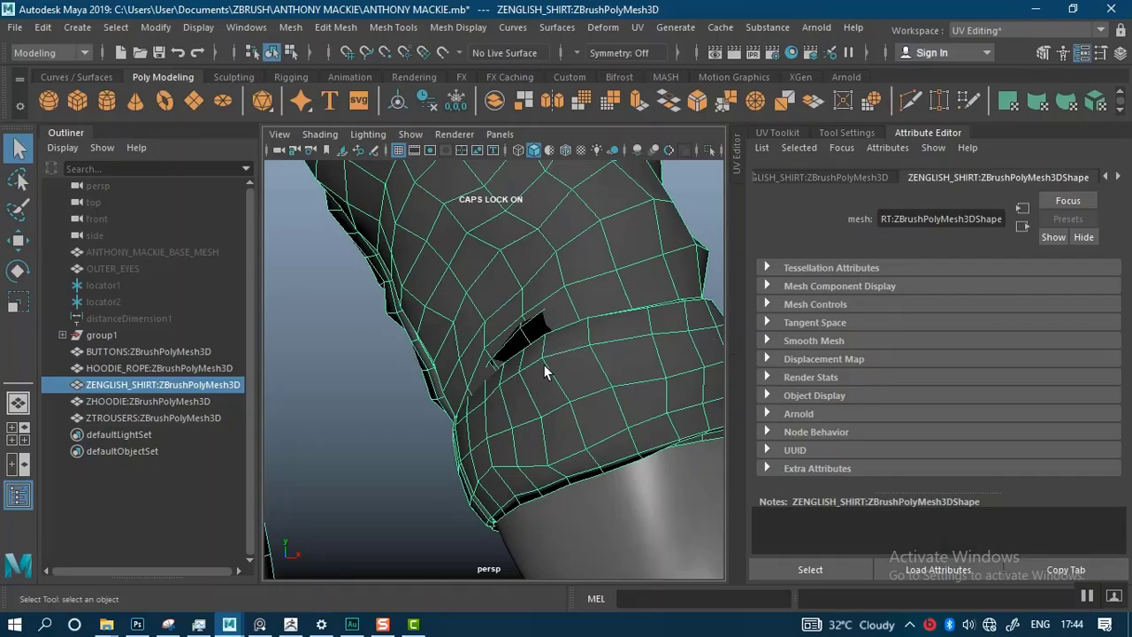
alt+right_drag(435, 376, 400, 336)
key(ctrl+1)
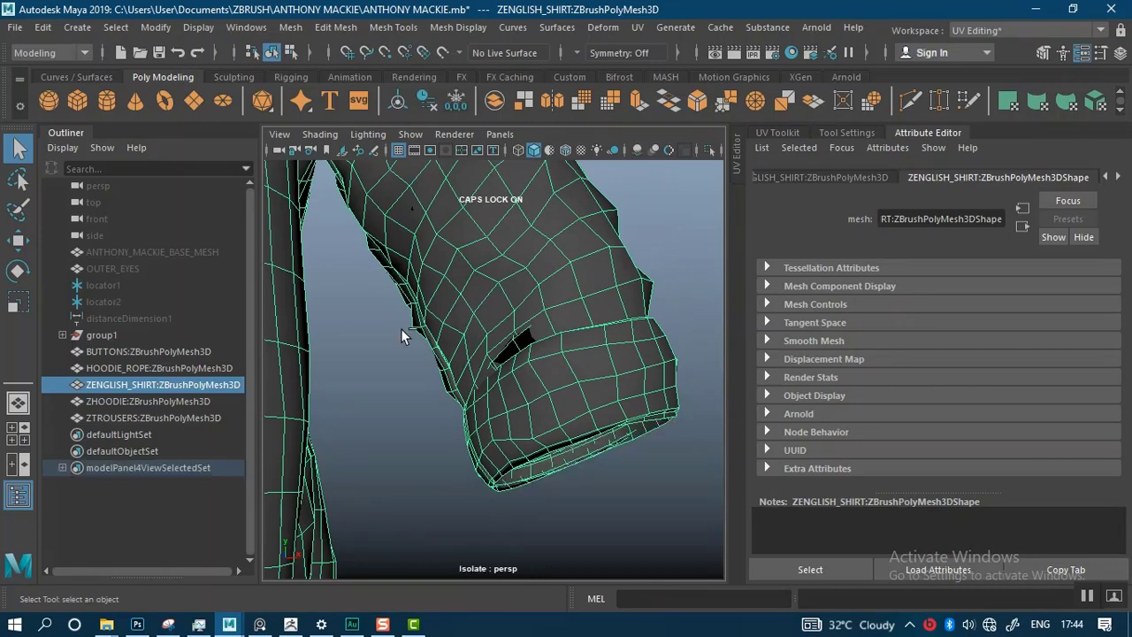
click(545, 507)
alt+right_drag(574, 438, 573, 498)
alt+drag(570, 374, 523, 304)
click(522, 298)
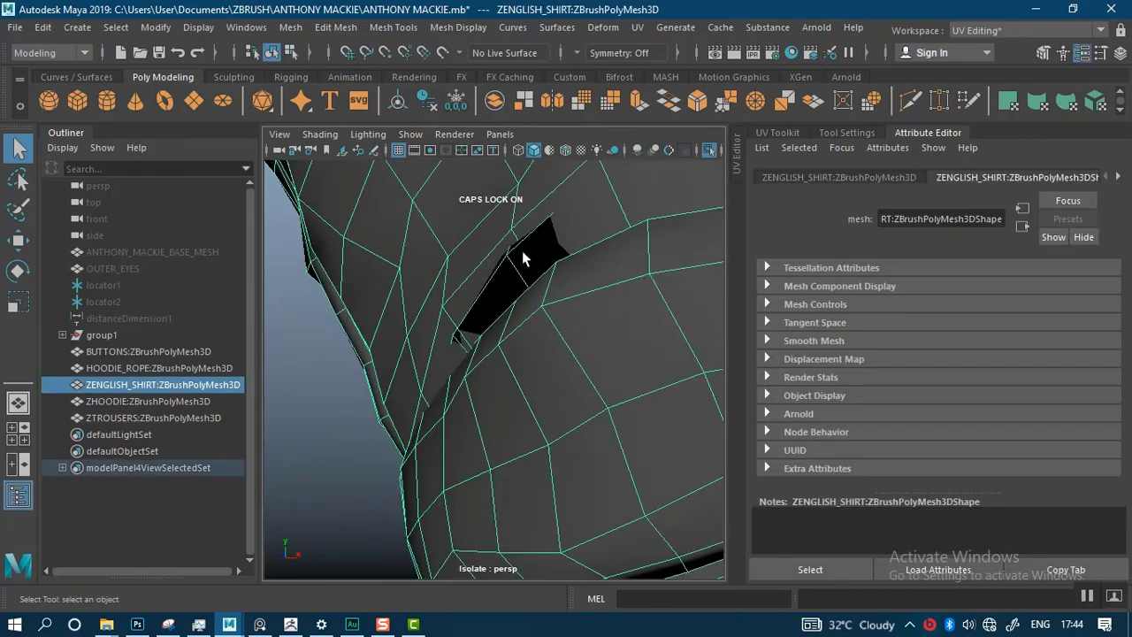
Select the two inner faces in the dark opening above the English shirt's sleeve cuff for a closer look.
right_click(526, 254)
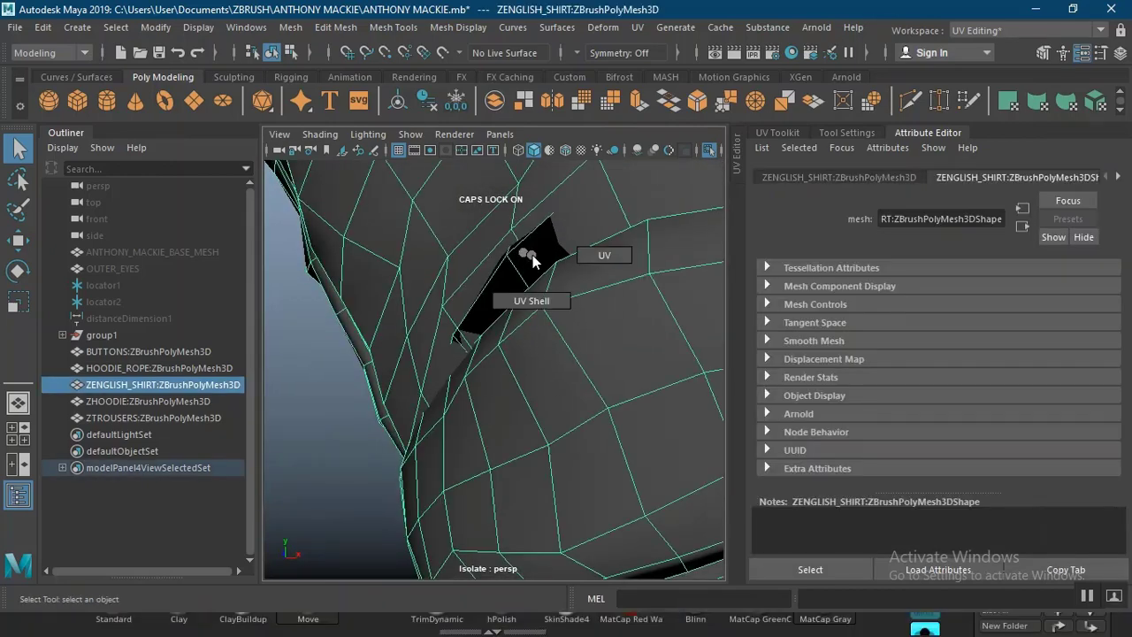
mouse_move(532, 256)
right_down()
mouse_move(530, 275)
mouse_move(516, 205)
right_up()
click(524, 401)
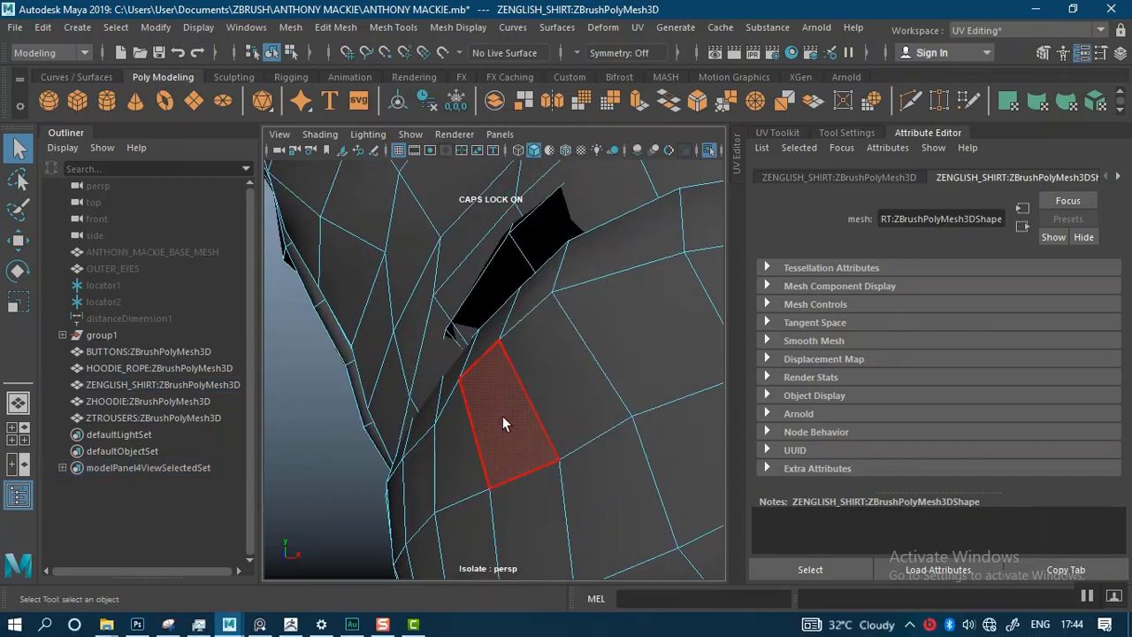
alt+drag(502, 417, 432, 437)
alt+middle_drag(446, 445, 505, 335)
click(505, 335)
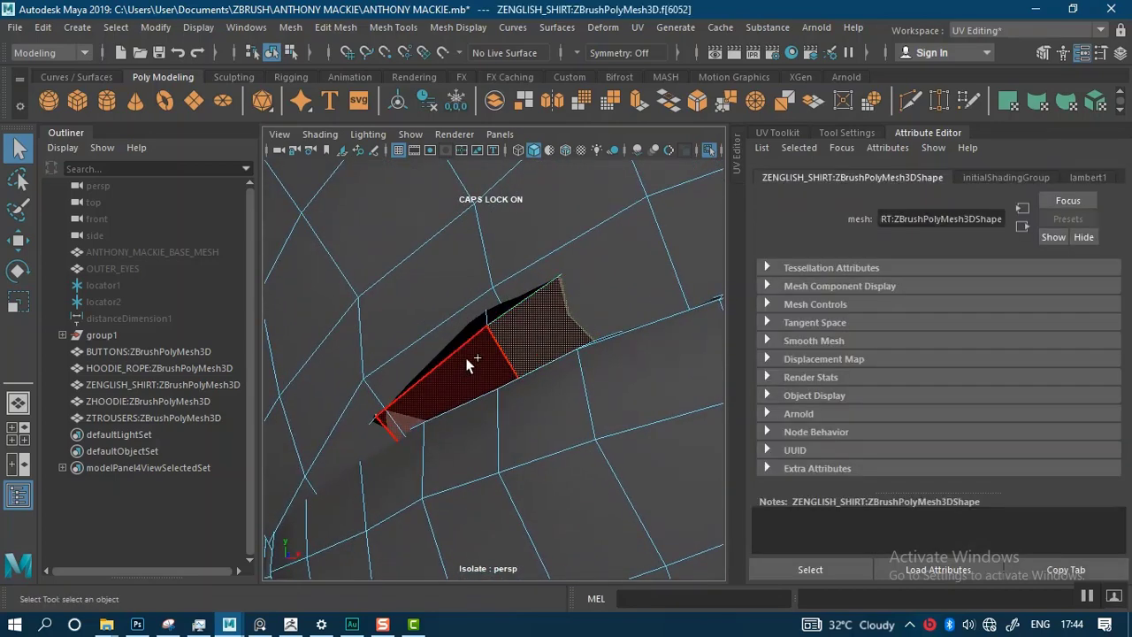
shift+click(469, 364)
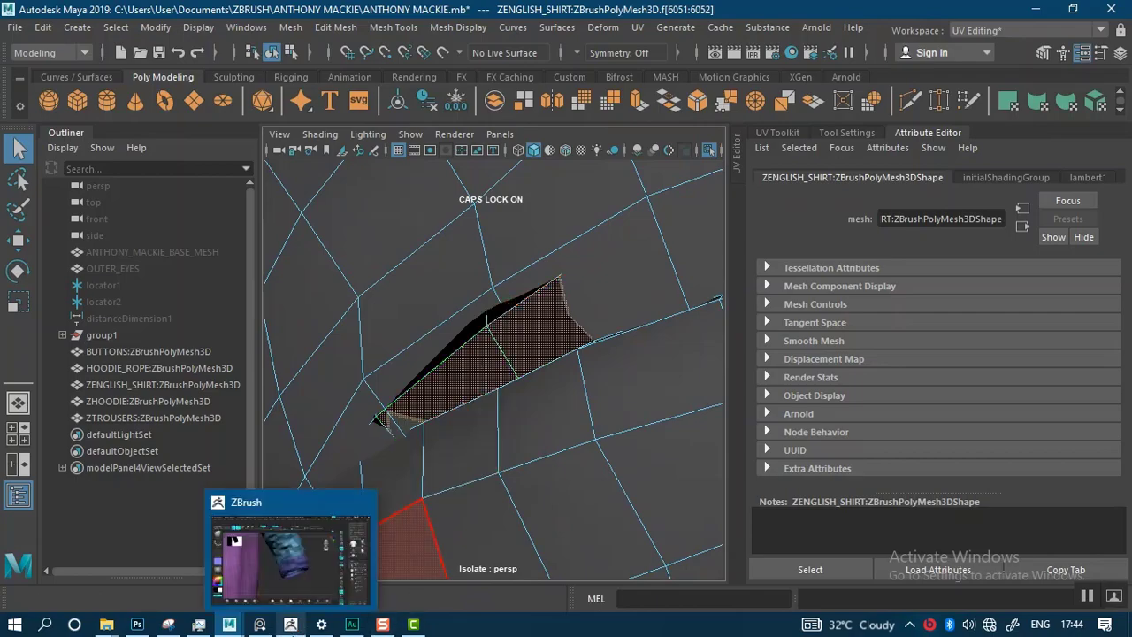
Switch to ZBrush and inspect the same sleeve and cuff on the English shirt from several angles.
click(292, 624)
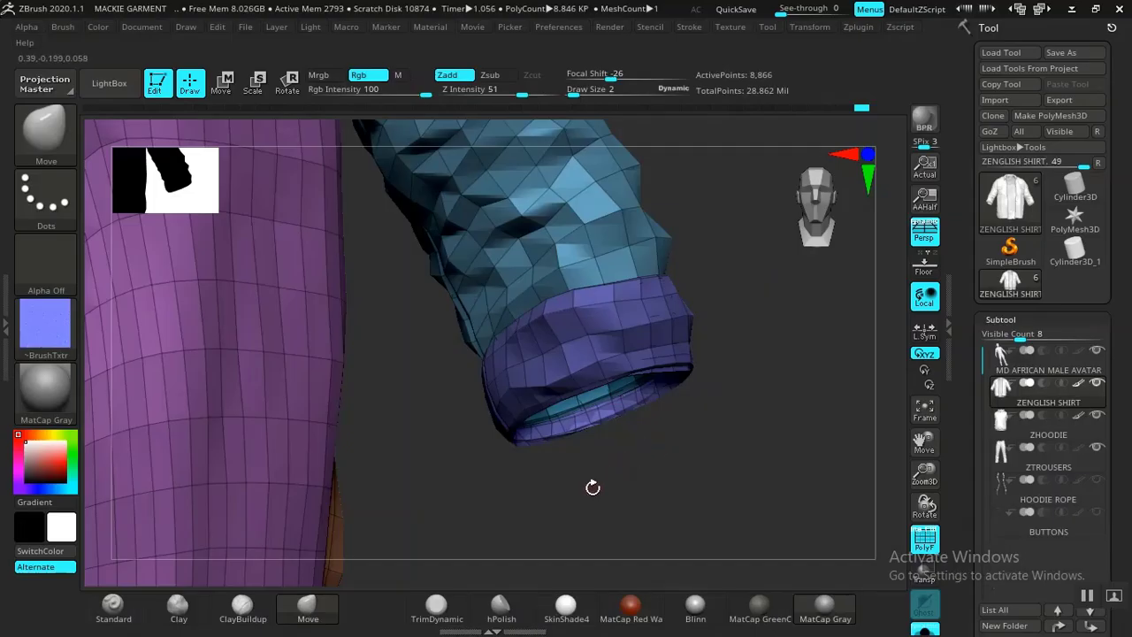
alt+drag(621, 495, 686, 466)
key(f)
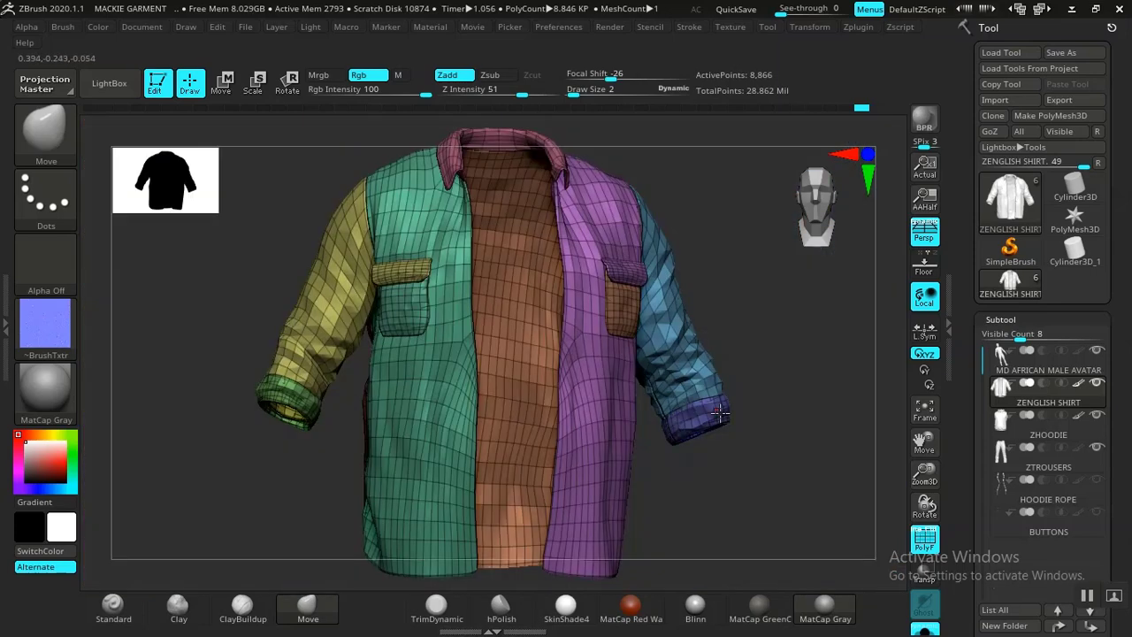
drag(794, 394, 651, 373)
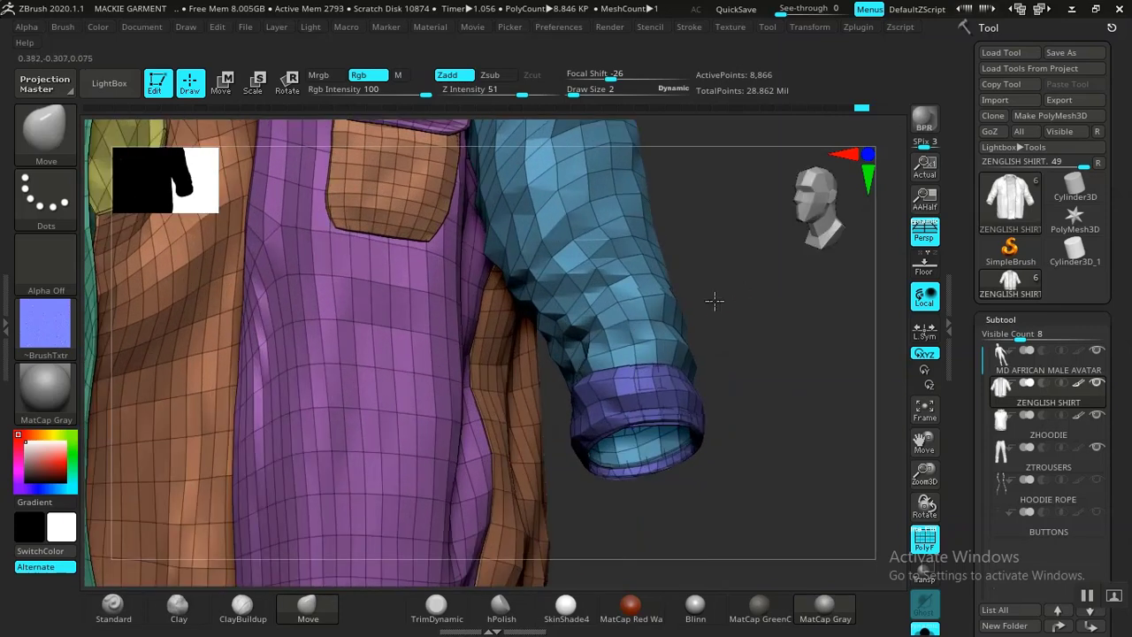
alt+drag(714, 301, 659, 407)
drag(716, 362, 631, 347)
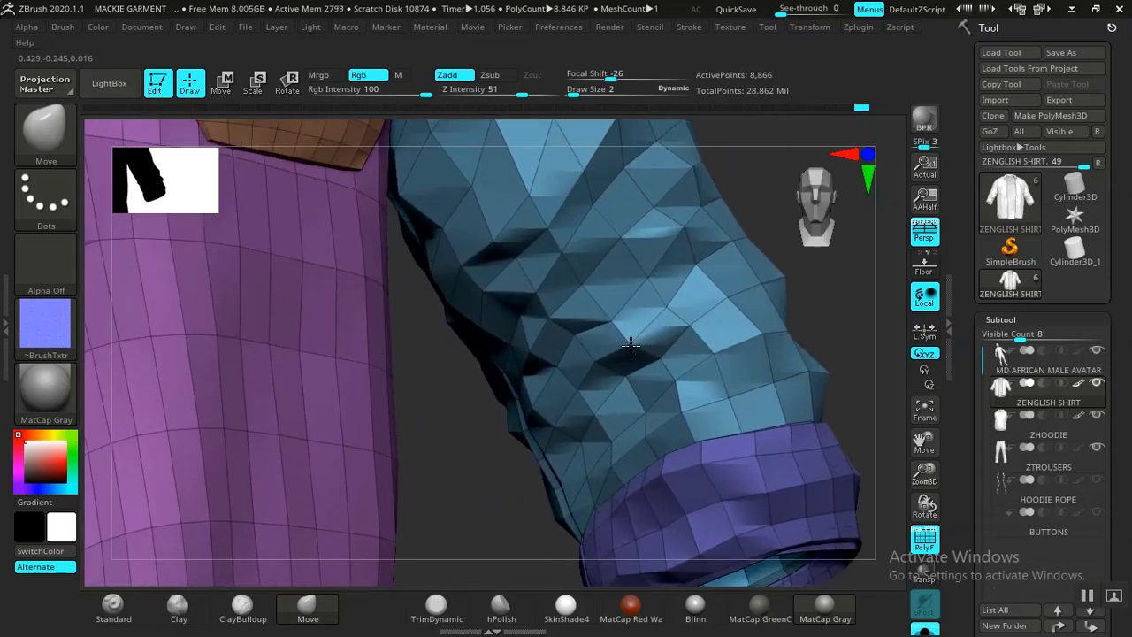
Raise the English shirt to subdivision level 2 in its Geometry settings and inspect the sleeve folds.
click(990, 320)
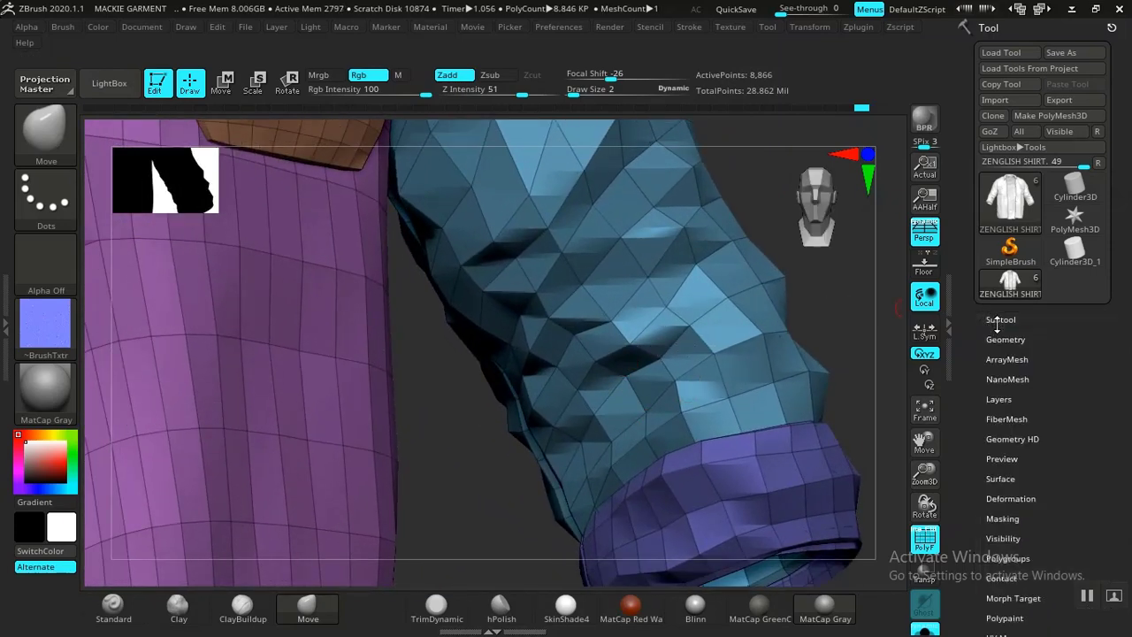
click(997, 341)
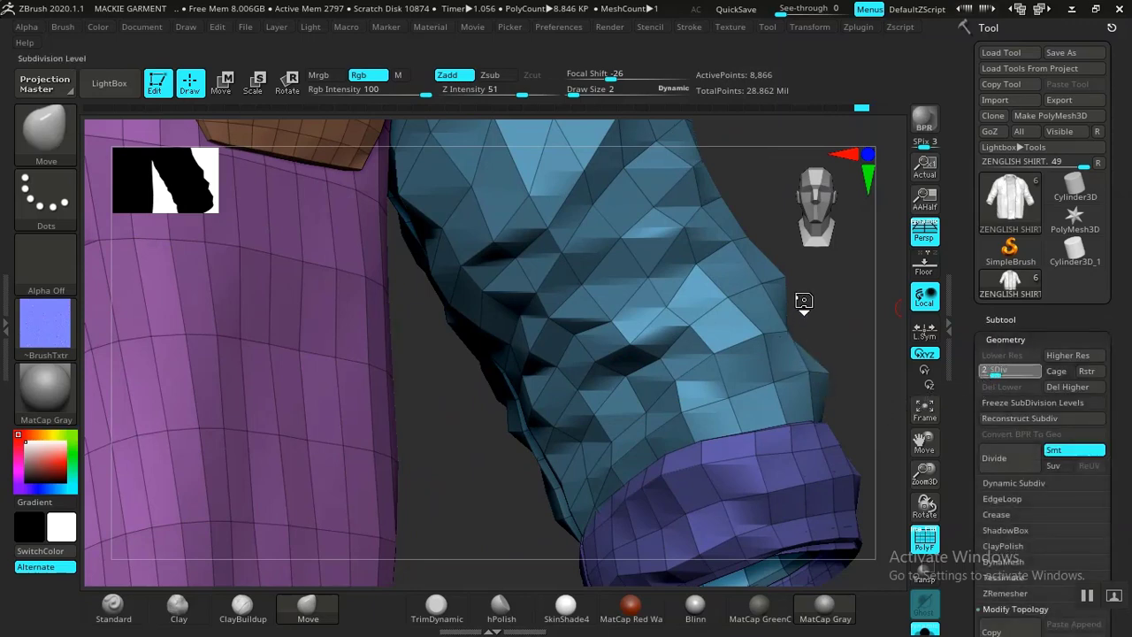
key(d)
alt+drag(843, 355, 796, 321)
drag(695, 370, 607, 390)
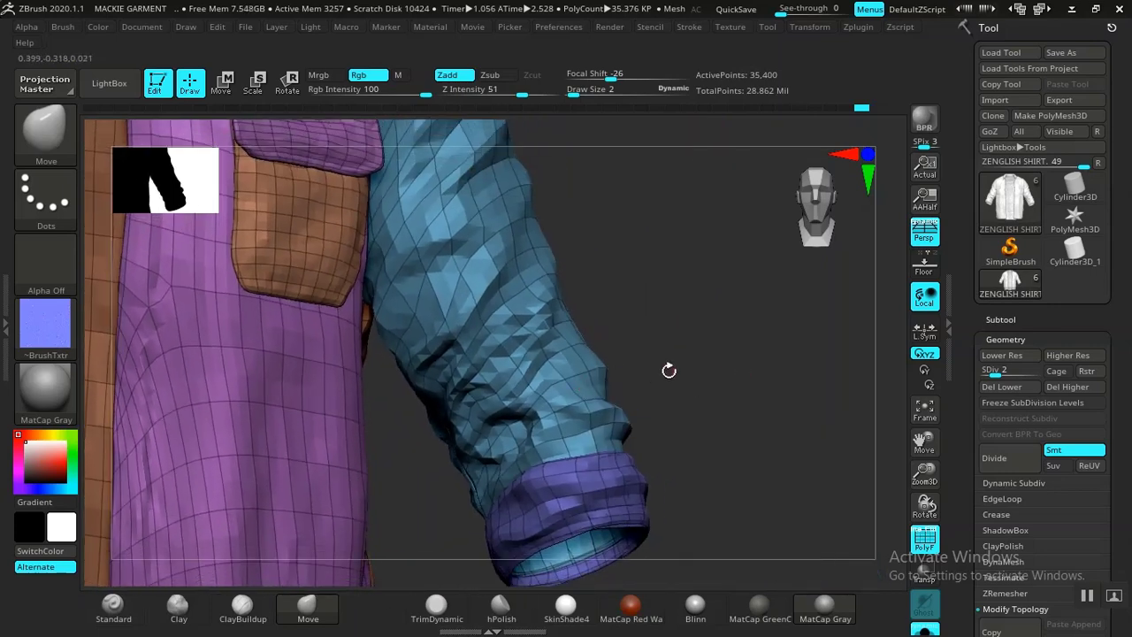
drag(669, 369, 613, 391)
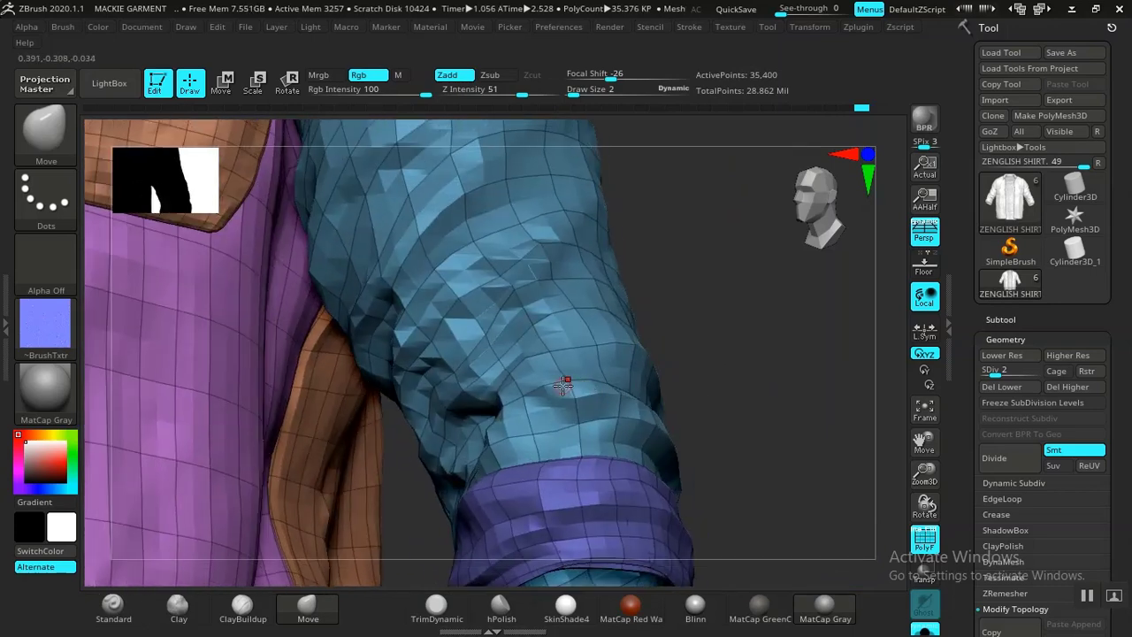
Regroup the English shirt's polygroups with Auto Groups With UV.
drag(961, 449, 967, 356)
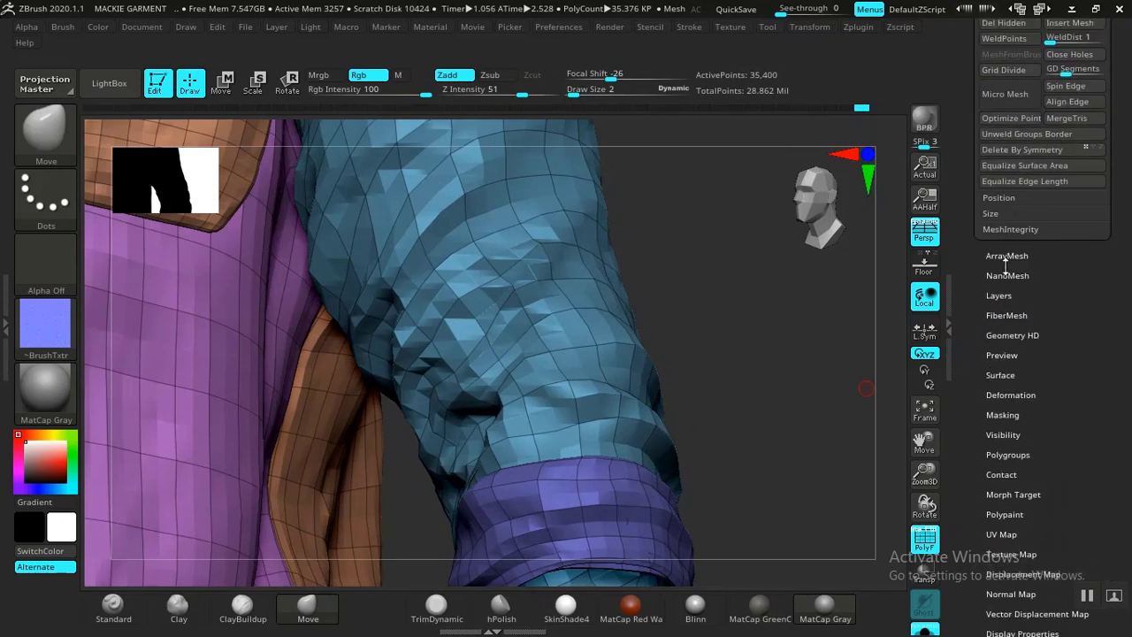
click(1007, 454)
drag(962, 283, 962, 548)
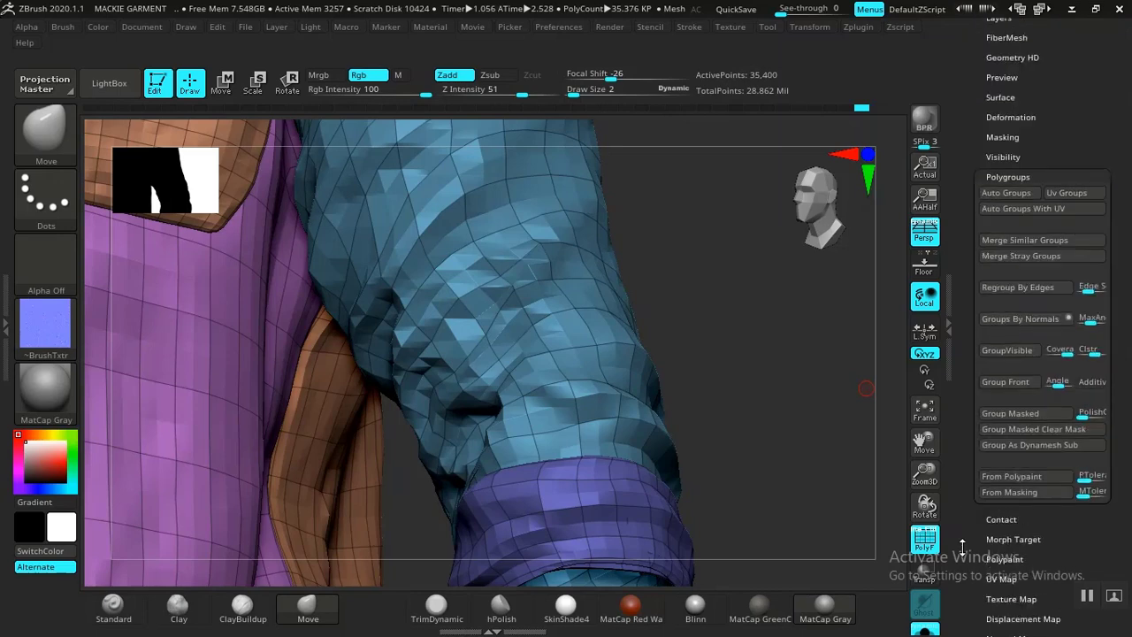
click(1023, 209)
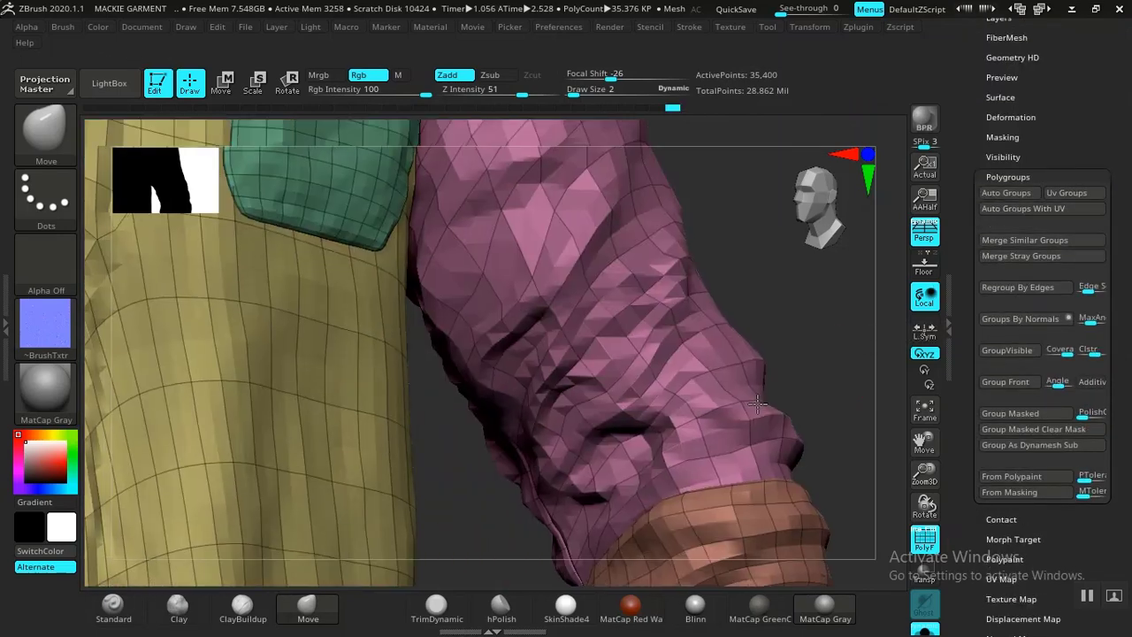
Isolate the sleeve's blue inner lining polygroup and turn on Double display so both sides of its faces render.
shift+right_drag(757, 404, 760, 411)
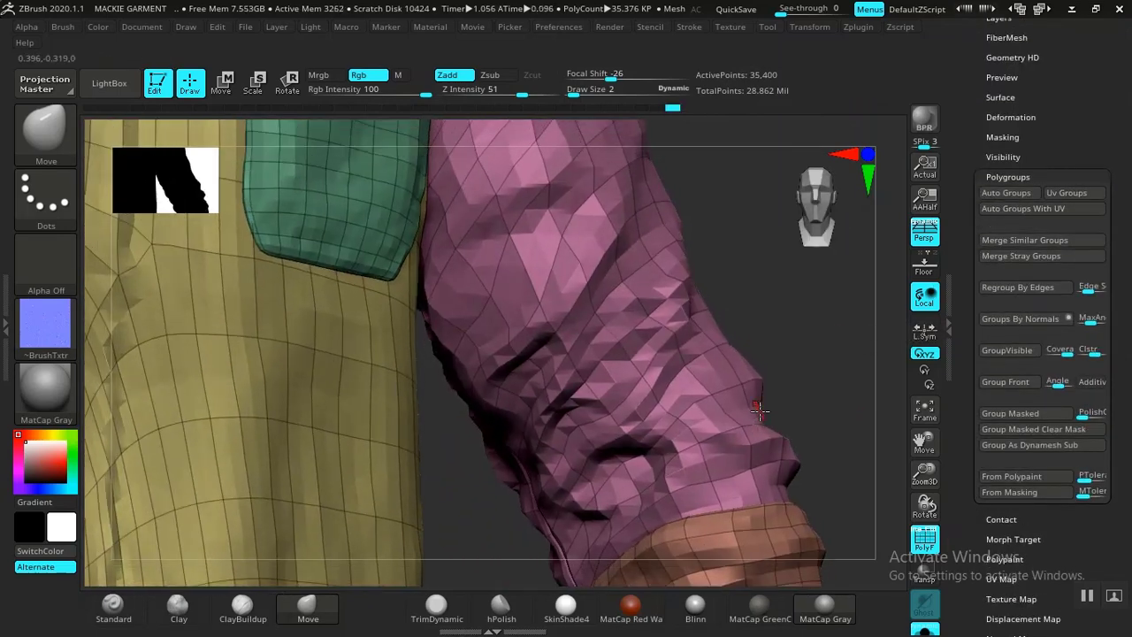
alt+right_drag(815, 383, 692, 250)
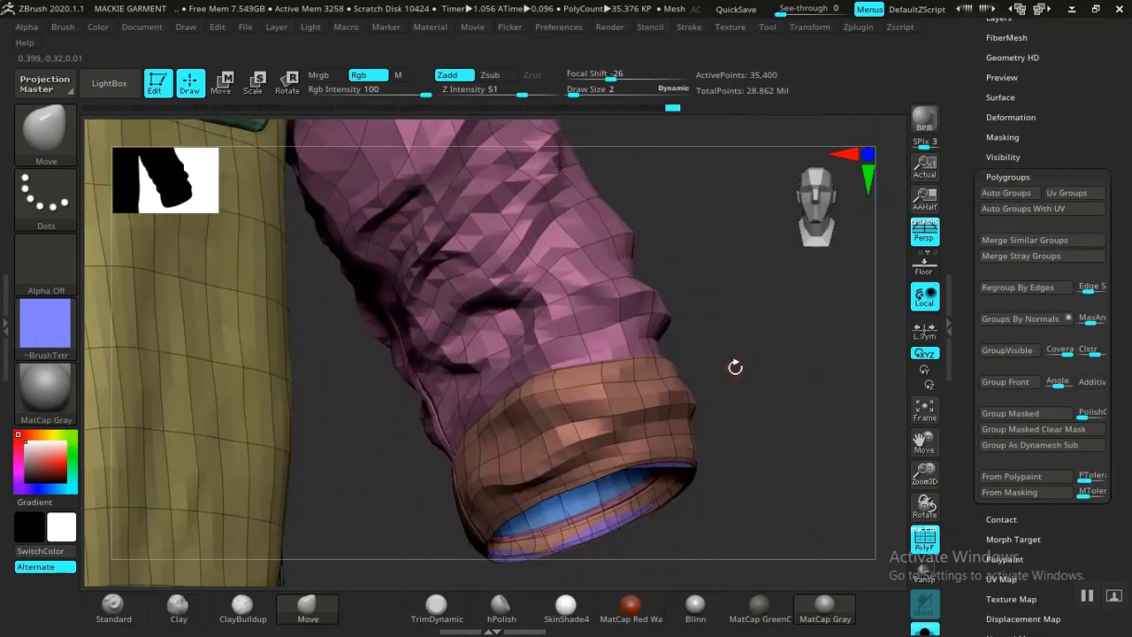
mouse_move(734, 367)
right_down()
mouse_move(743, 336)
mouse_move(747, 379)
right_up()
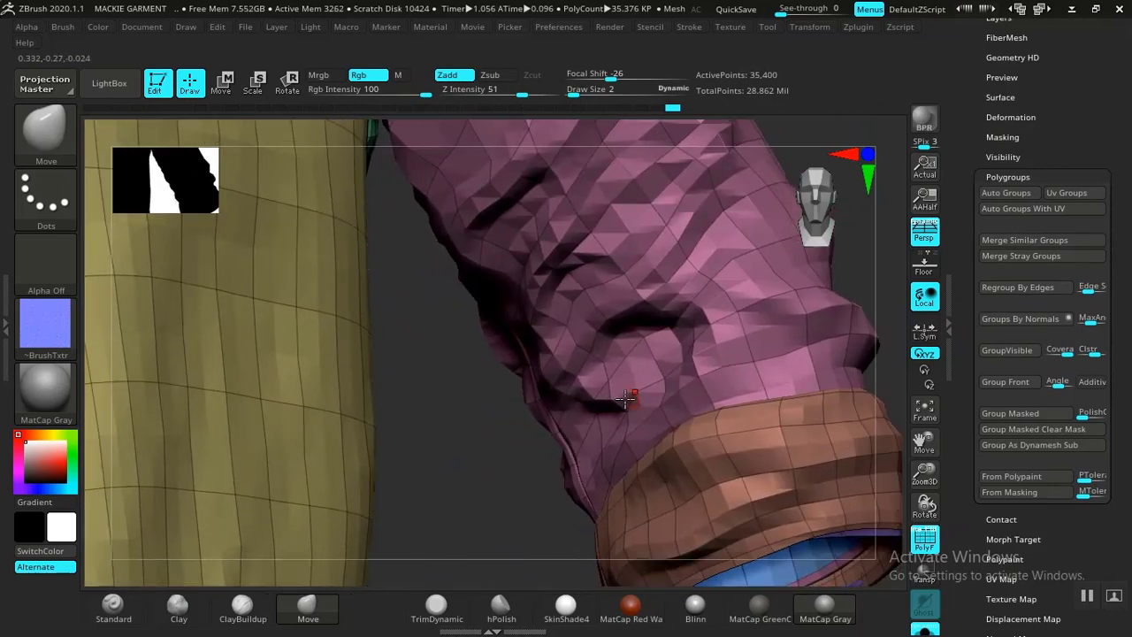
right_drag(491, 476, 652, 355)
ctrl+shift+click(345, 297)
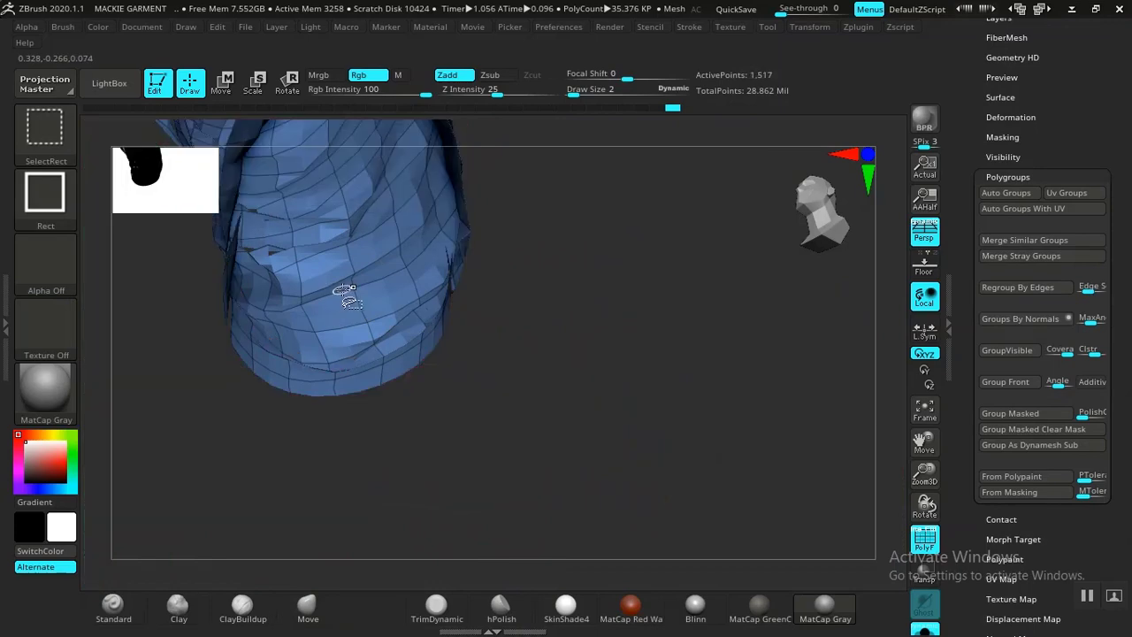
right_drag(561, 362, 685, 395)
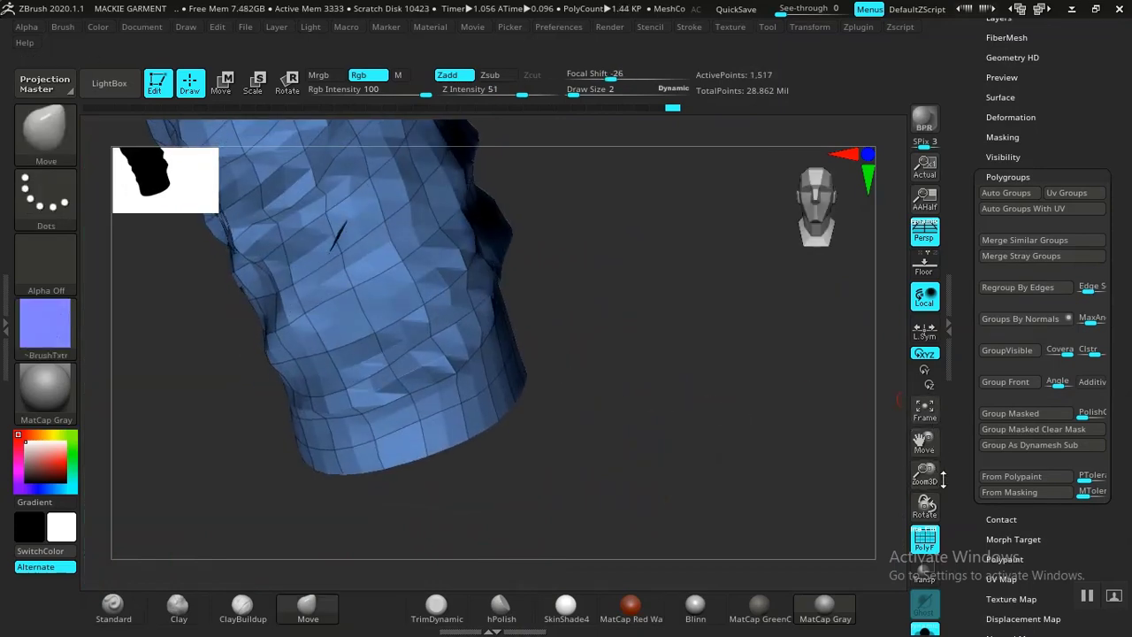
drag(943, 478, 975, 337)
click(1017, 203)
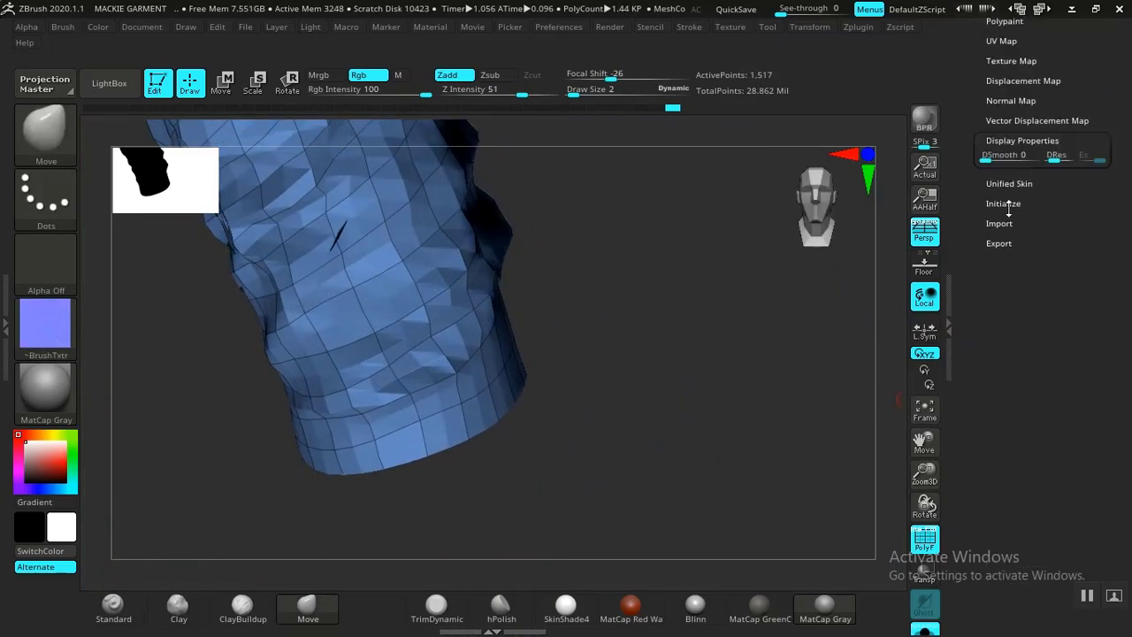
click(999, 350)
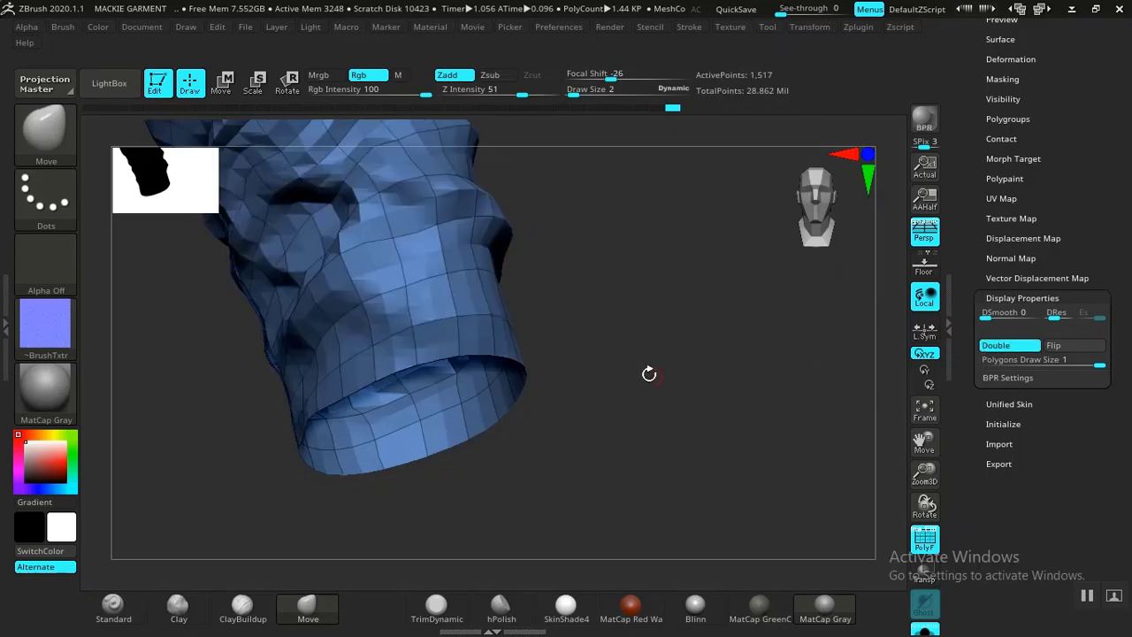
Show the whole shirt again and bring the back of the cuff, where the lining pokes through, into close view.
ctrl+shift+click(693, 299)
drag(693, 301, 621, 397)
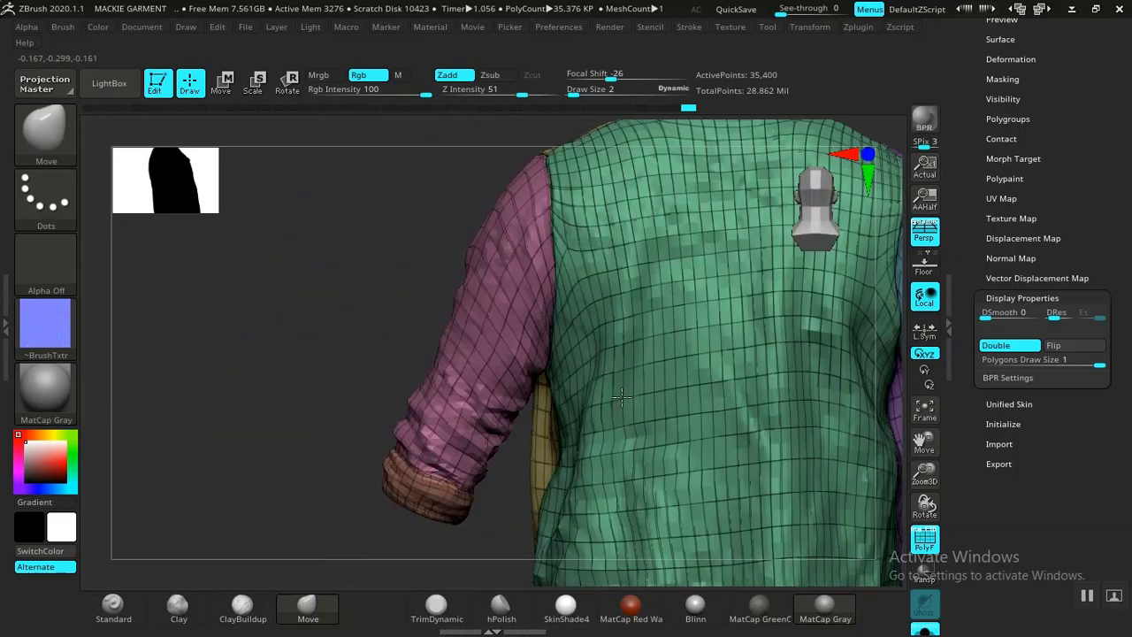
drag(350, 408, 481, 502)
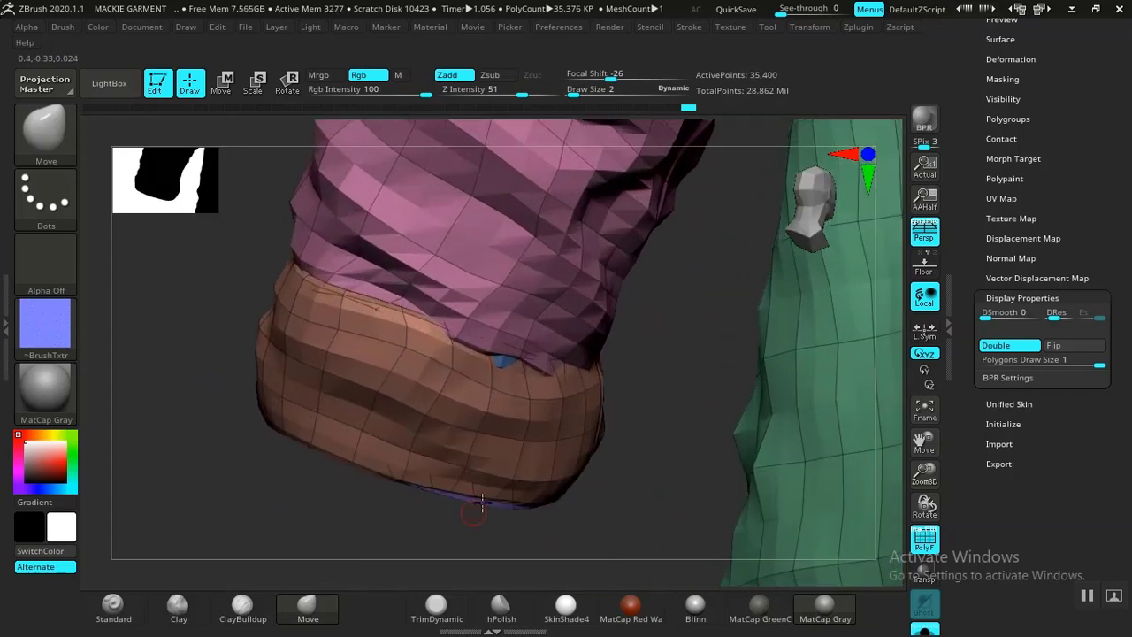
drag(661, 348, 714, 389)
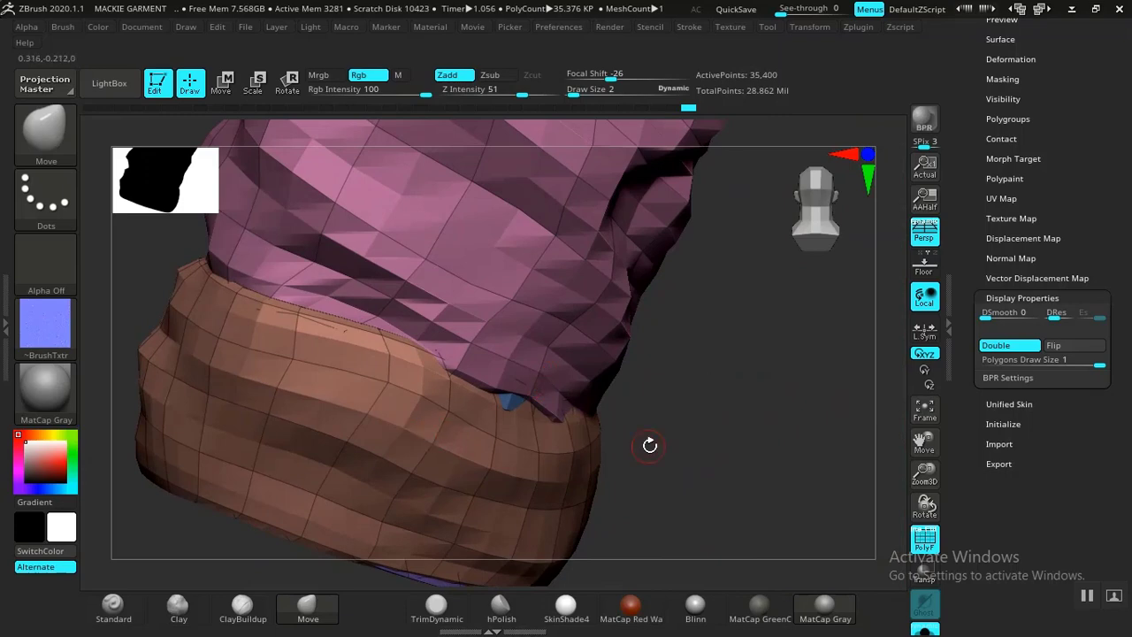
drag(691, 431, 548, 464)
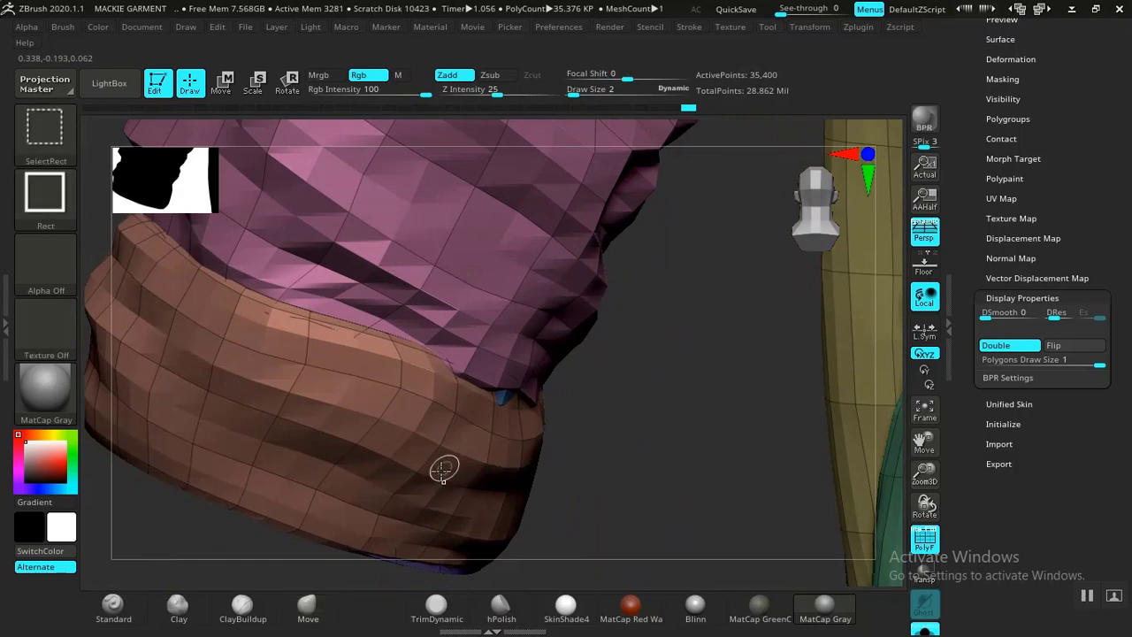
Mask everything except the cuff polygroup and pull the cuff's upper edge over the exposed lining with the Move brush.
ctrl+shift+click(456, 473)
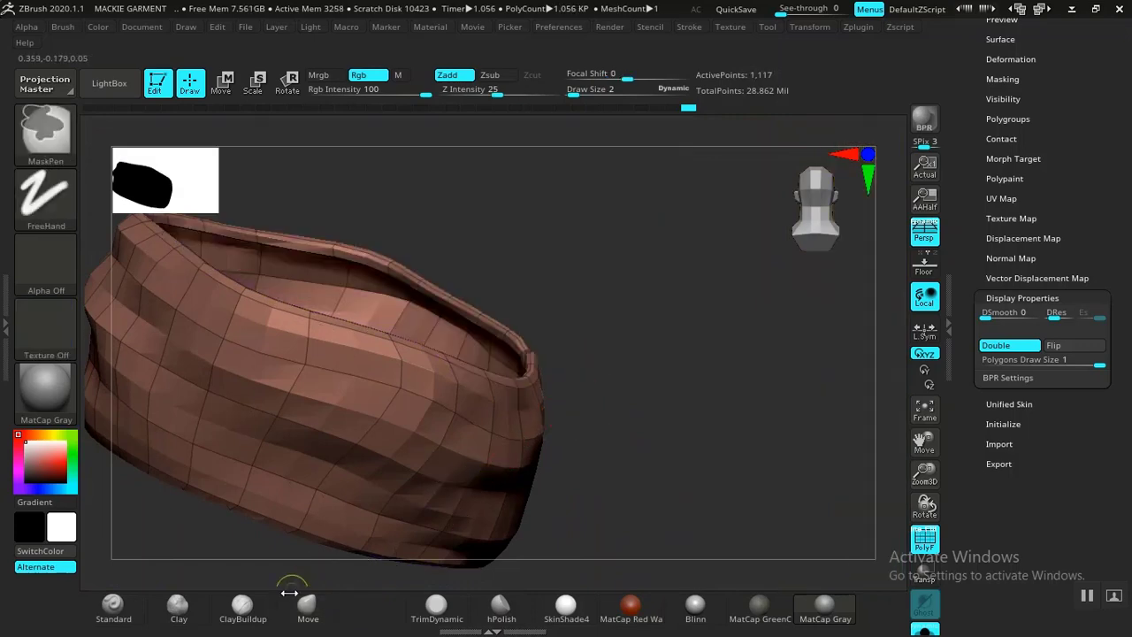
ctrl+click(310, 571)
alt+drag(651, 436, 406, 455)
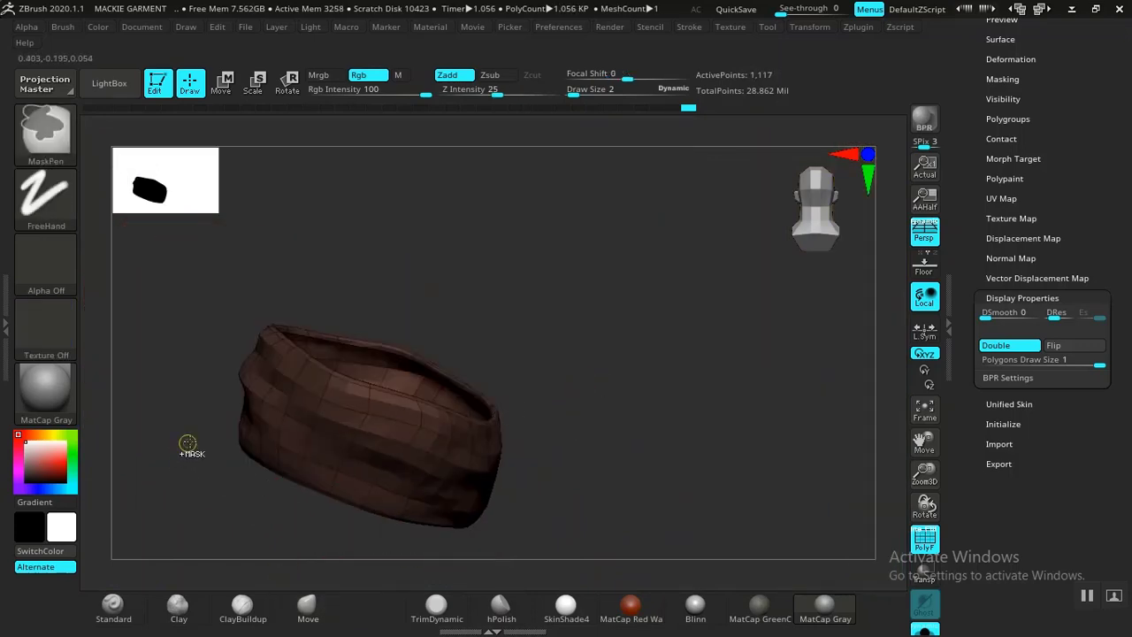
ctrl+shift+click(164, 404)
ctrl+click(545, 438)
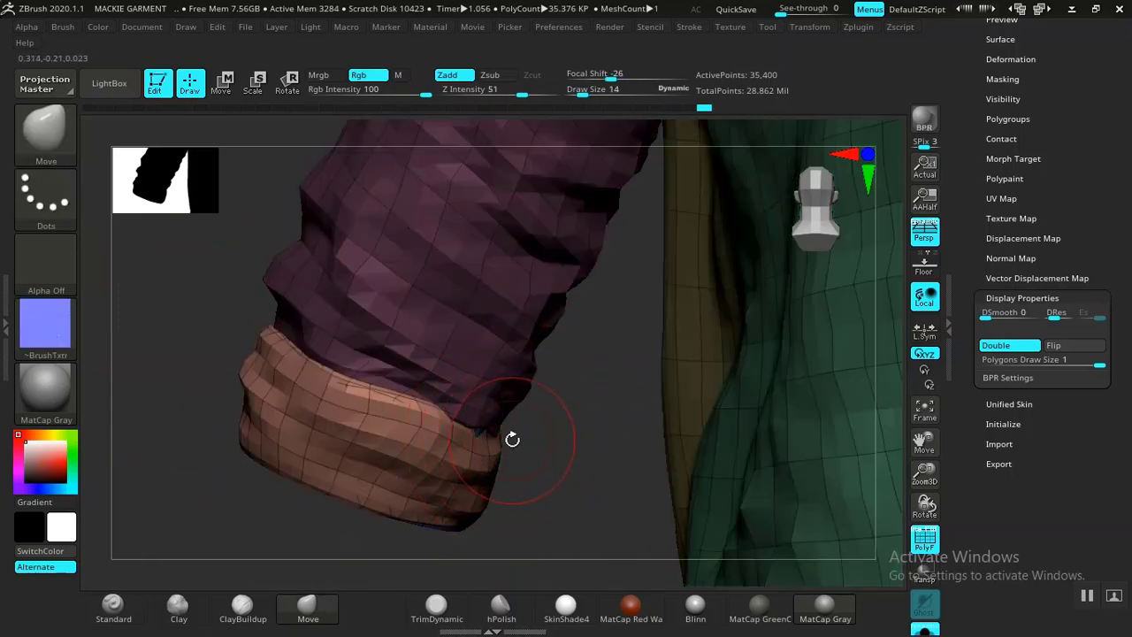
drag(512, 440, 477, 431)
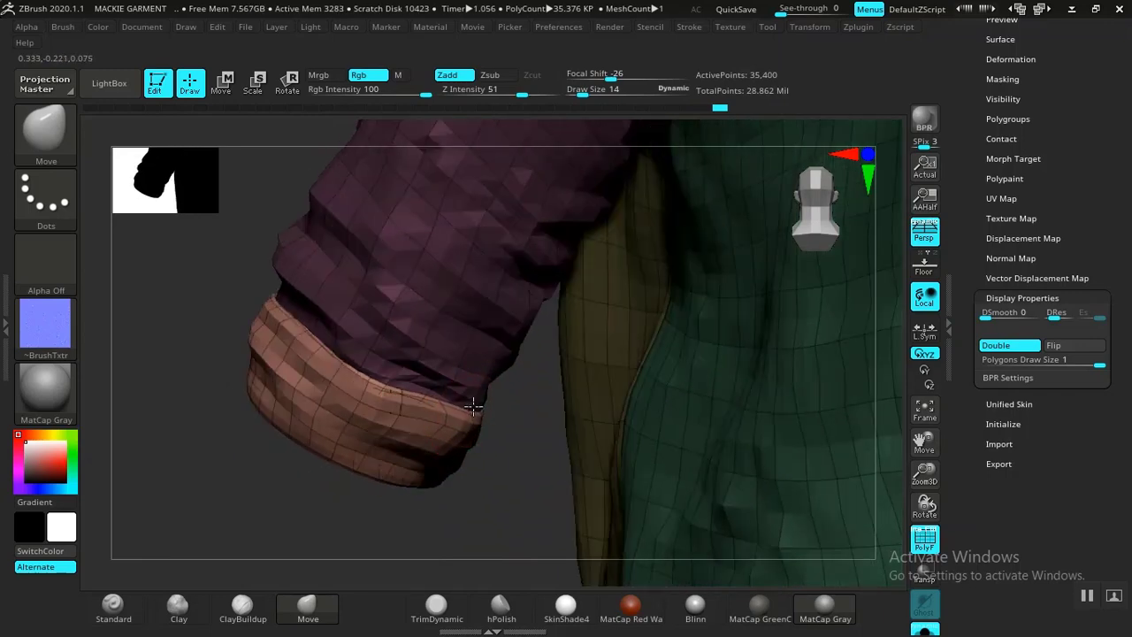
drag(420, 487, 583, 469)
Try masking the outer sleeve separately from the cuff by isolating its polygroup, and clear the mask.
mouse_move(663, 428)
mouse_down()
mouse_move(651, 430)
mouse_move(680, 351)
mouse_move(728, 378)
mouse_up()
drag(728, 373, 718, 285)
ctrl+shift+click(511, 236)
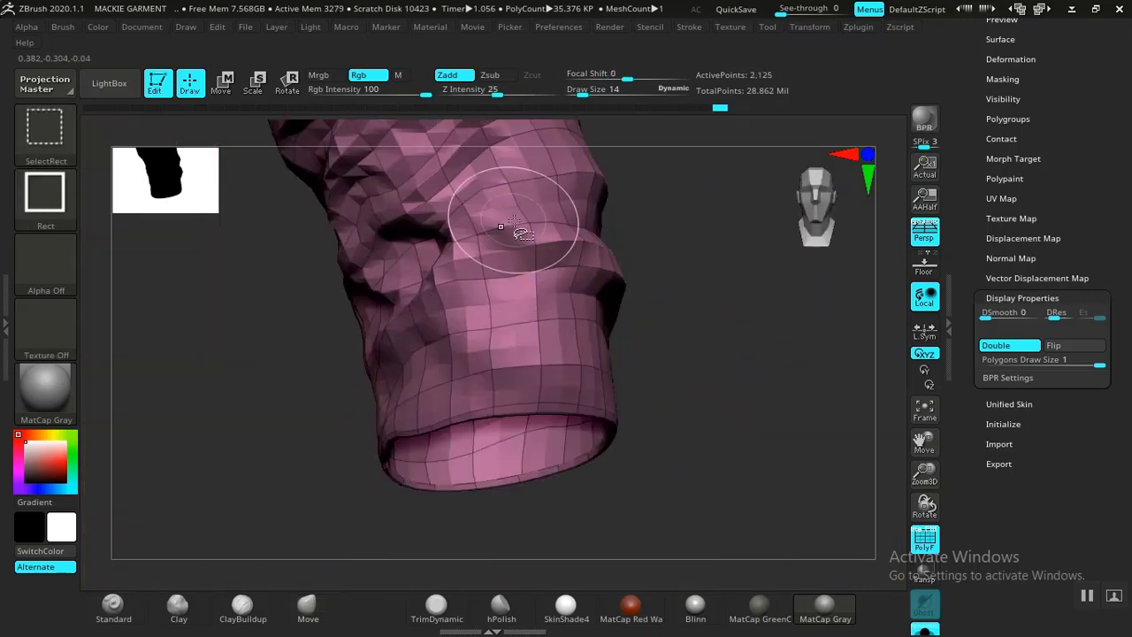
ctrl+click(732, 322)
ctrl+shift+click(742, 341)
ctrl+click(706, 351)
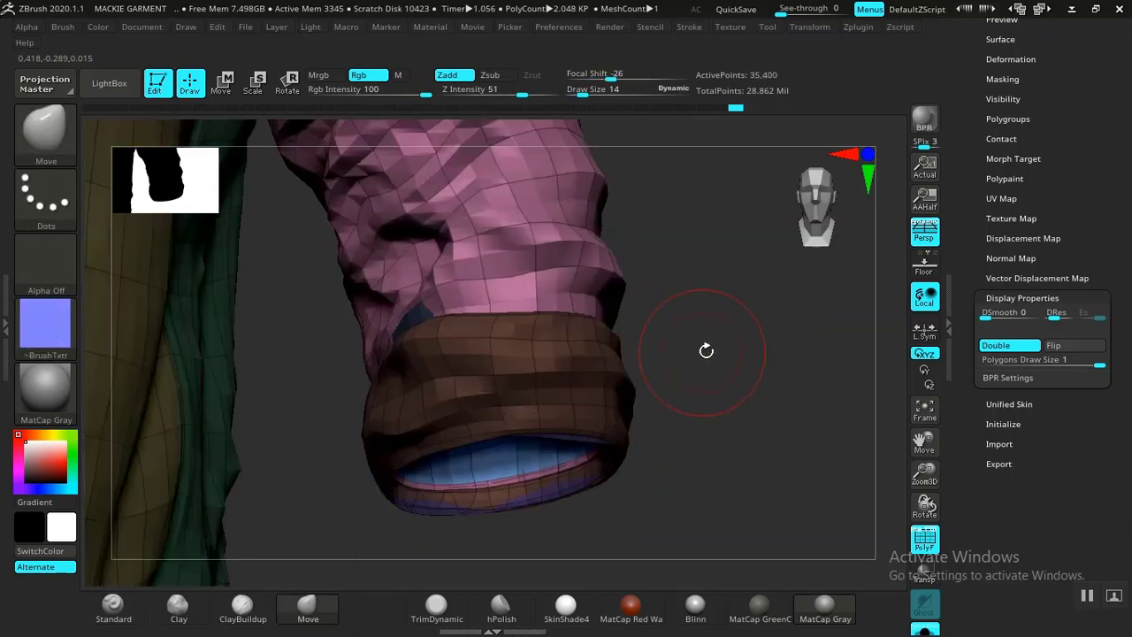
ctrl+click(683, 324)
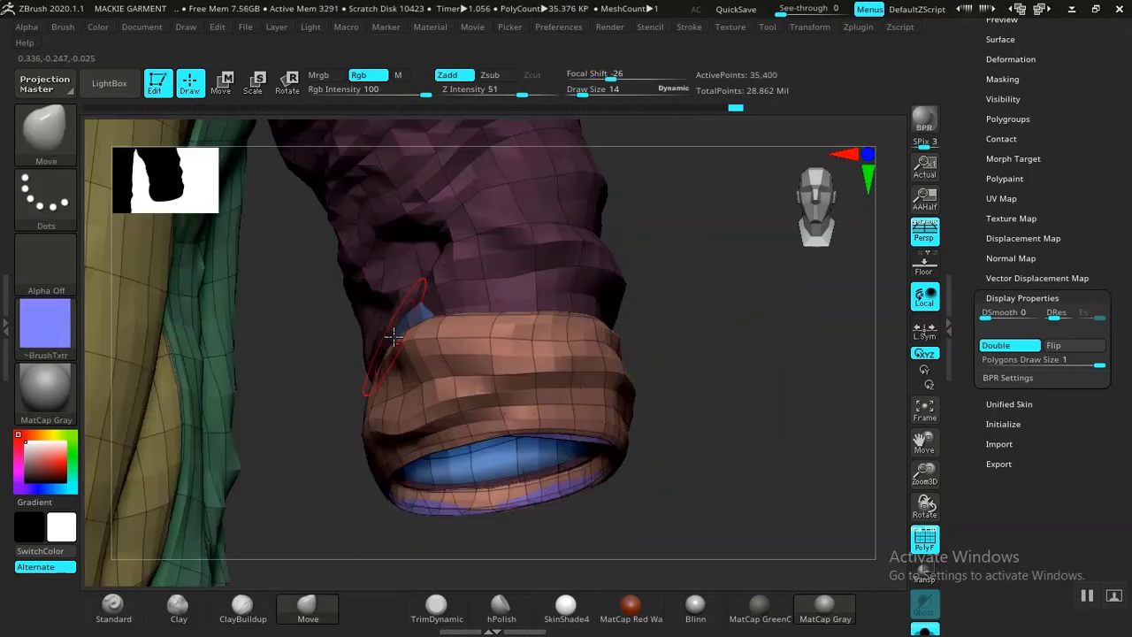
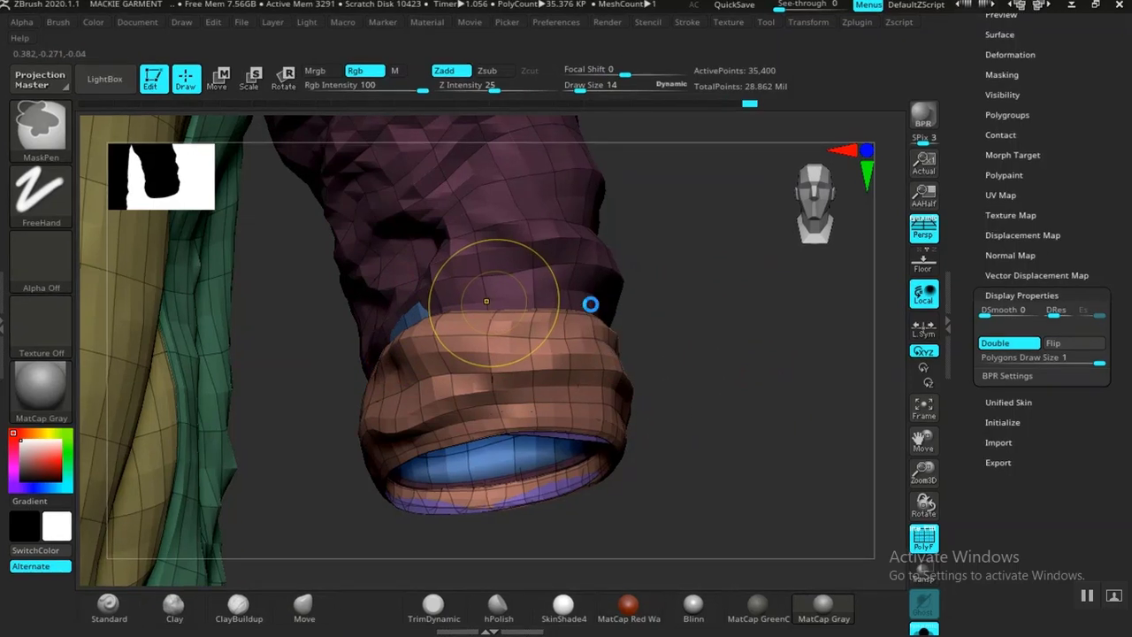
ctrl+drag(704, 328, 690, 353)
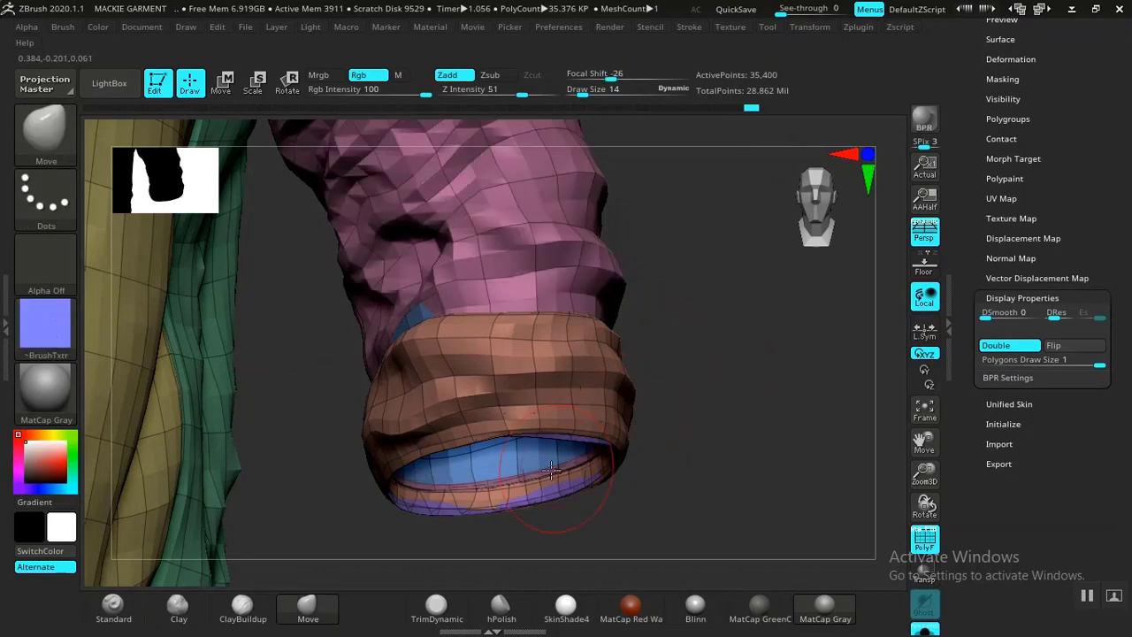
Mask everything except the sleeve's blue inner lining, tuck the lining under the cuff's upper edge with the Move brush, and clear the mask.
ctrl+shift+click(509, 469)
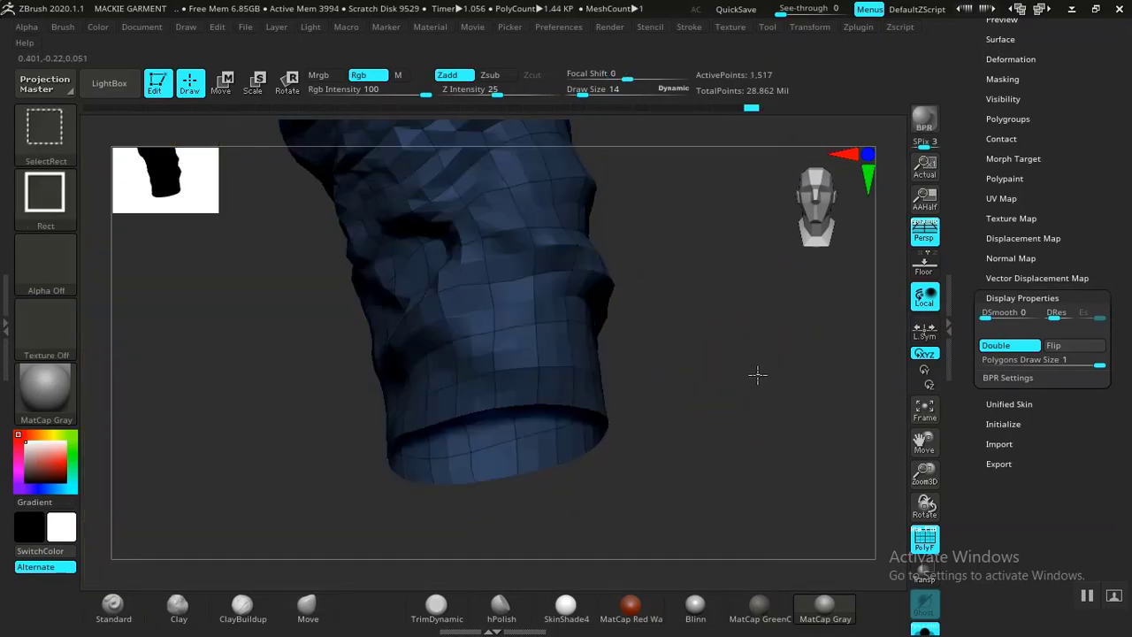
ctrl+shift+click(757, 374)
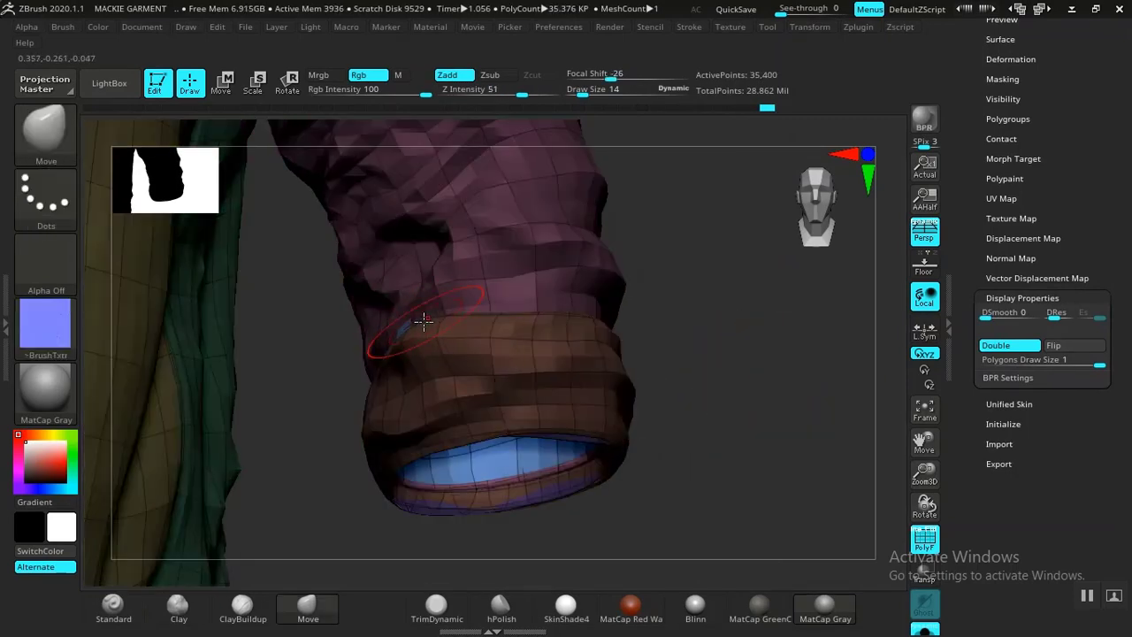
mouse_move(699, 363)
mouse_down()
mouse_move(705, 374)
mouse_move(692, 318)
mouse_move(760, 351)
mouse_move(654, 288)
mouse_move(677, 439)
mouse_move(692, 379)
mouse_move(660, 263)
mouse_move(672, 215)
mouse_move(728, 351)
mouse_move(566, 334)
mouse_move(621, 371)
mouse_move(597, 352)
mouse_move(669, 374)
mouse_move(518, 403)
mouse_move(601, 356)
mouse_move(725, 368)
mouse_move(295, 401)
mouse_move(628, 321)
mouse_move(677, 344)
mouse_move(657, 359)
mouse_move(692, 215)
mouse_move(657, 392)
mouse_move(656, 271)
mouse_move(651, 366)
mouse_move(707, 374)
mouse_up()
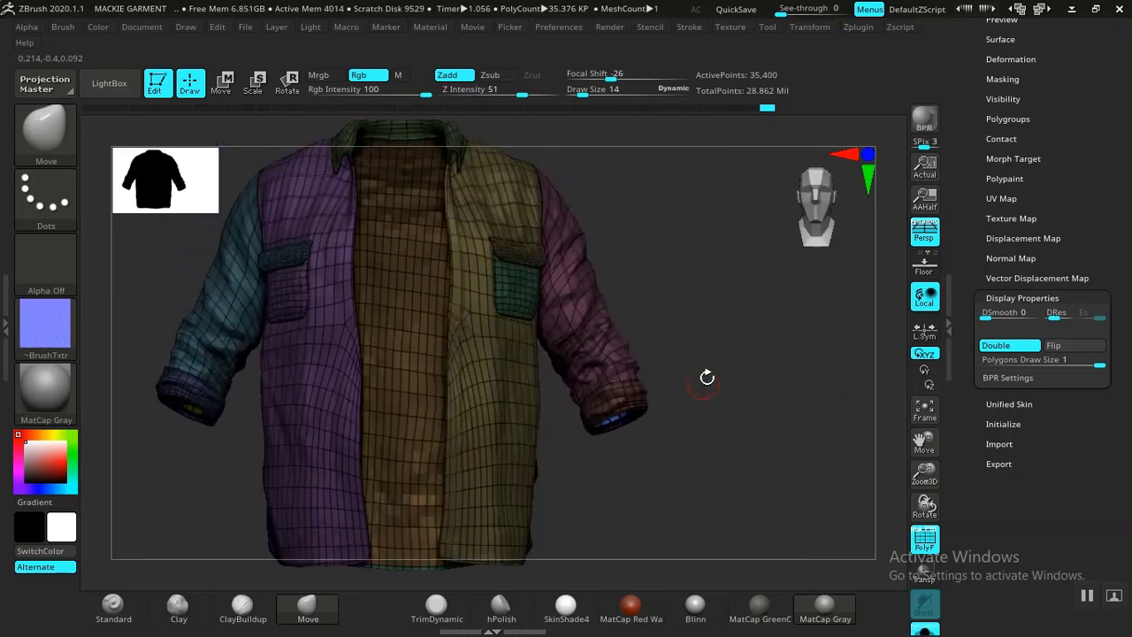
key(ctrl)
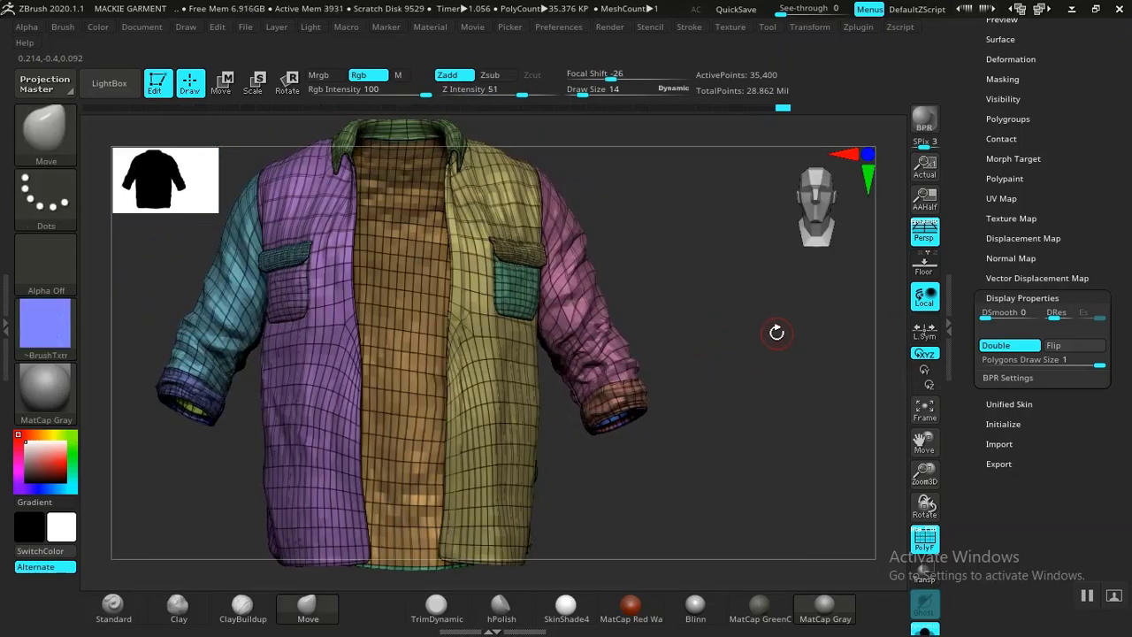
Drop the shirt to a lower subdivision level and bring the back of the opposite sleeve's cuff into close view.
key(shift)
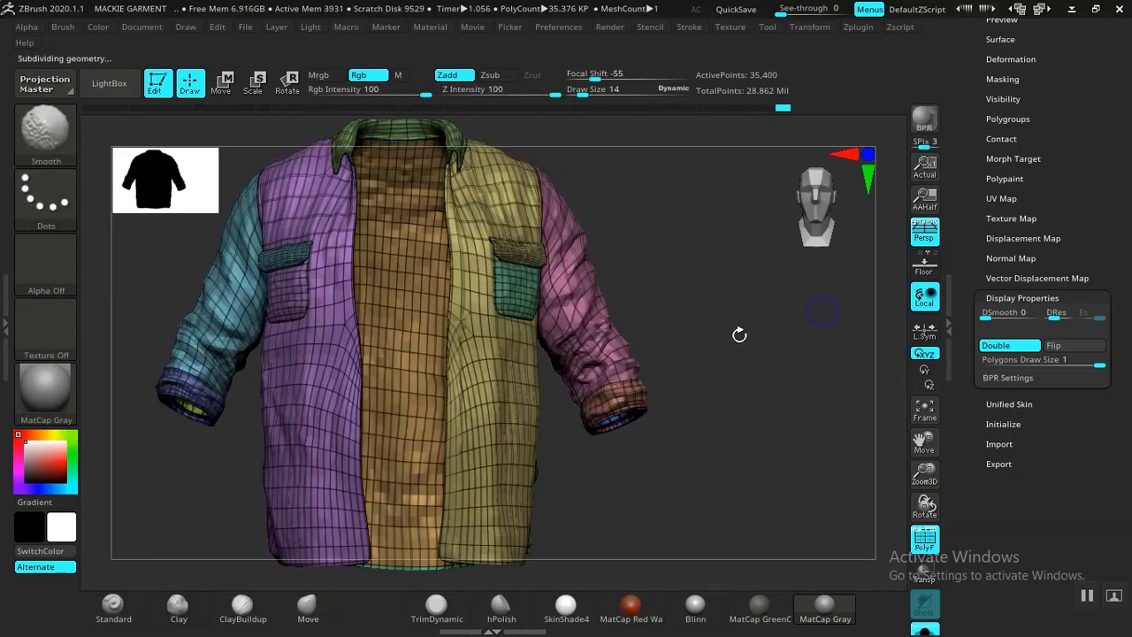
key(shift+d)
alt+drag(713, 328, 849, 382)
key(f)
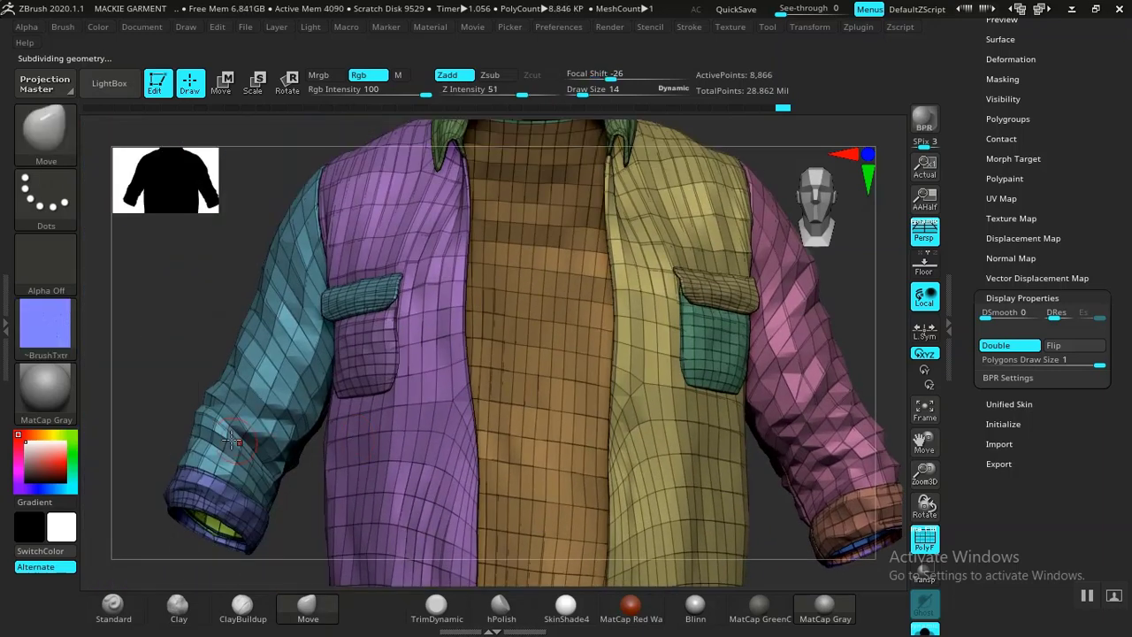
drag(173, 387, 299, 371)
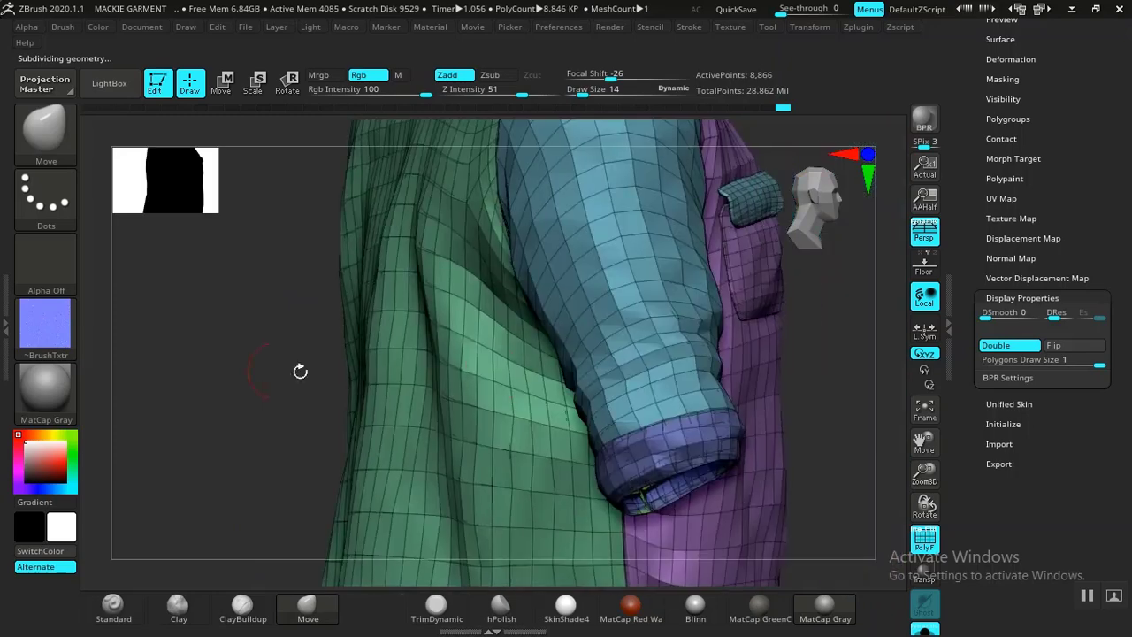
drag(791, 432, 391, 411)
drag(724, 505, 640, 442)
alt+drag(687, 391, 461, 404)
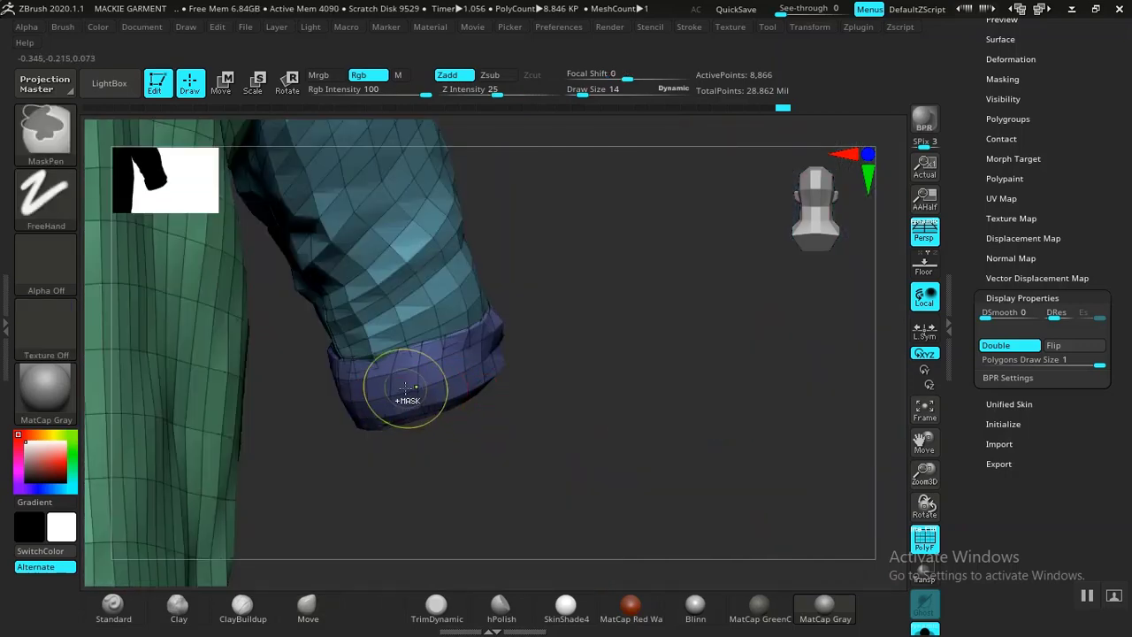
Mask everything except the violet cuff polygroup and reshape the back of its upper edge with the Move brush at draw size 22.
ctrl+shift+click(425, 397)
ctrl+shift+click(647, 381)
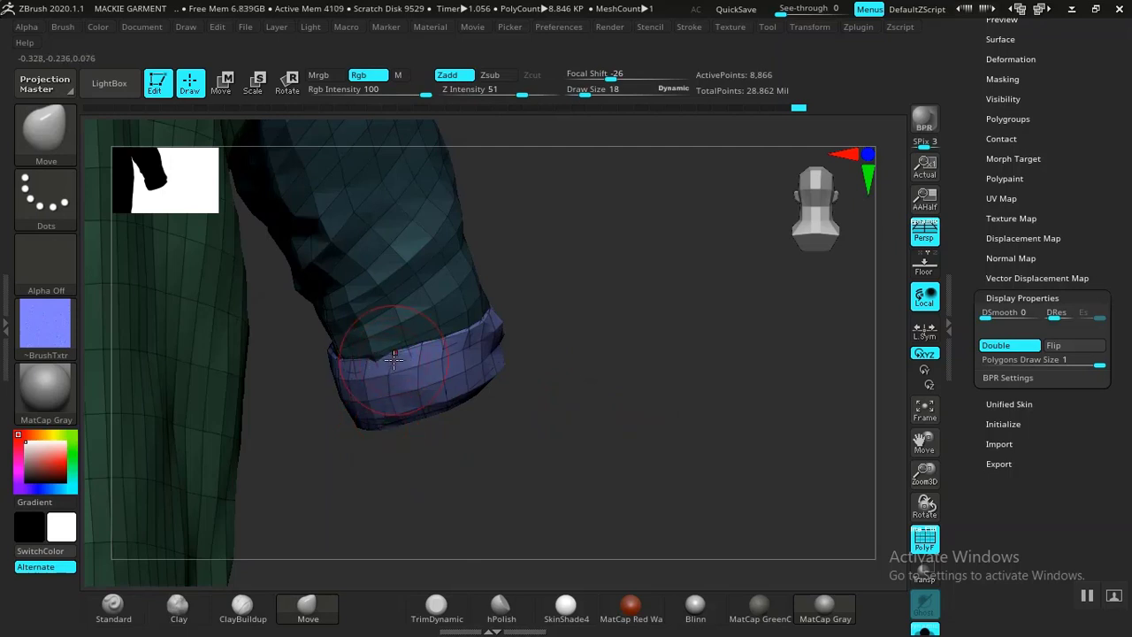
drag(535, 344, 573, 362)
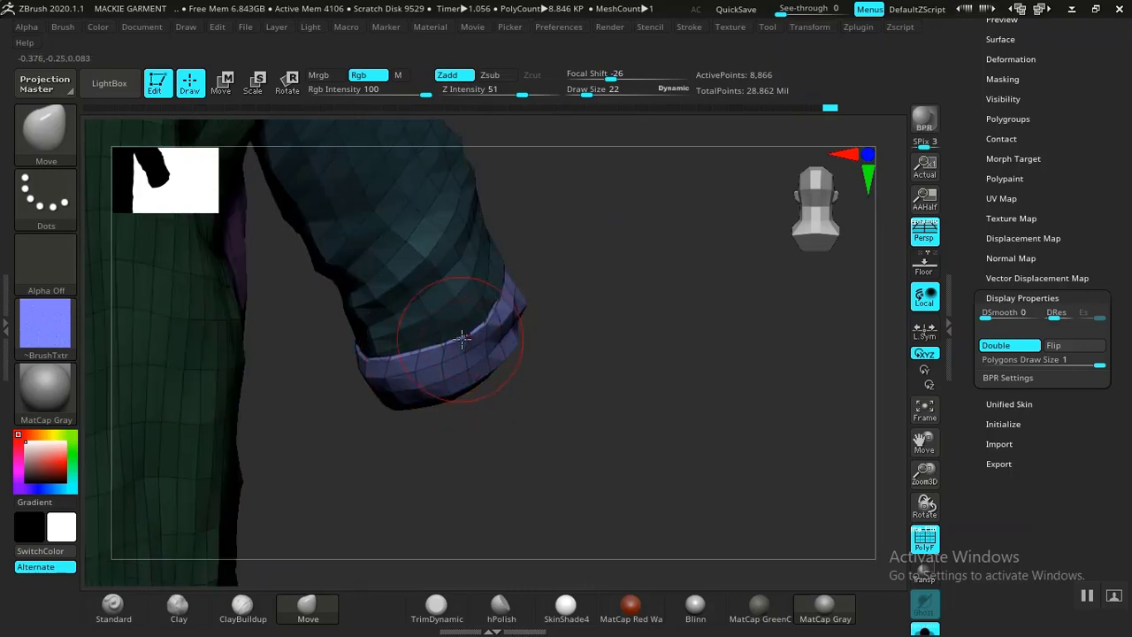
drag(573, 346, 591, 252)
drag(481, 481, 513, 557)
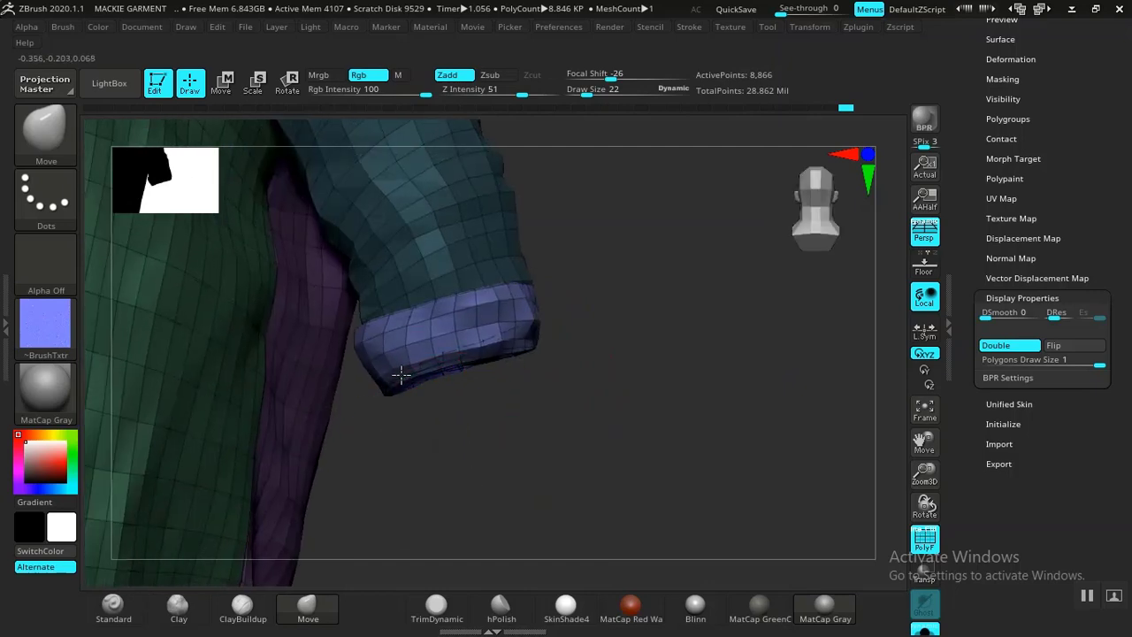
Adjust the violet cuff's edge from its other sides with the Move brush, and clear the mask.
drag(594, 407, 558, 413)
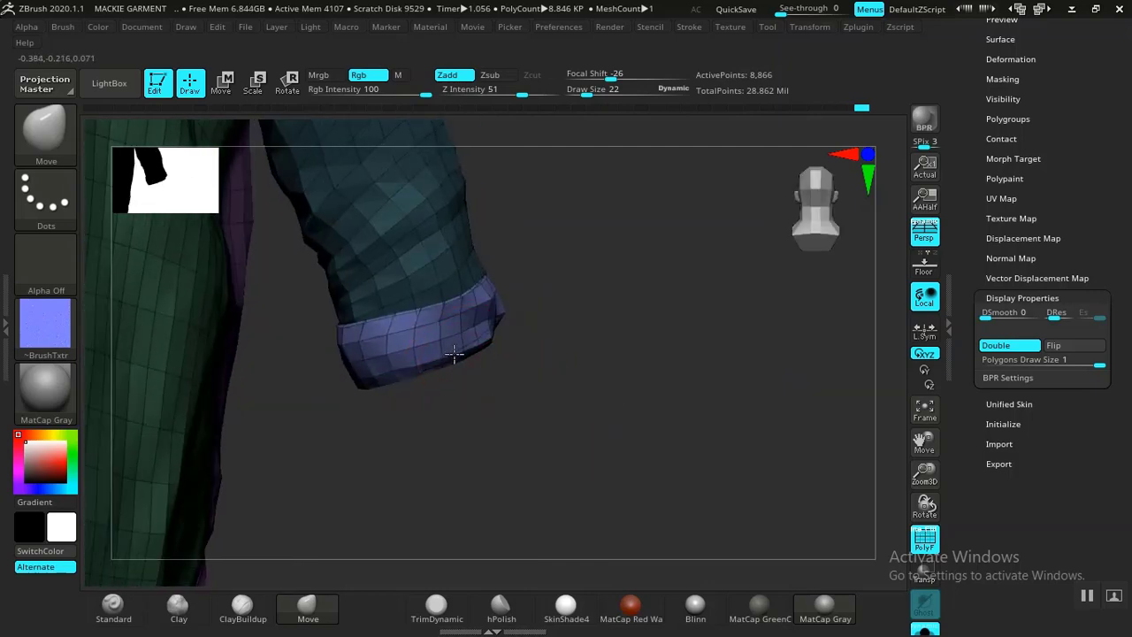
drag(624, 341, 468, 332)
drag(394, 329, 409, 415)
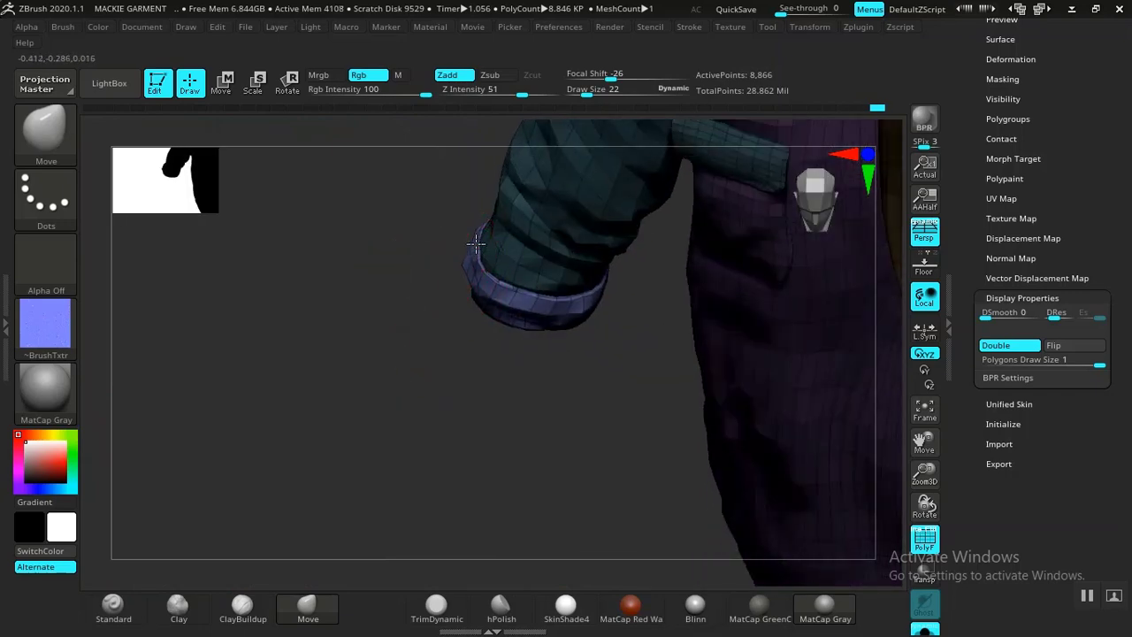
drag(578, 365, 553, 299)
drag(707, 282, 208, 504)
drag(692, 428, 673, 436)
drag(691, 361, 712, 412)
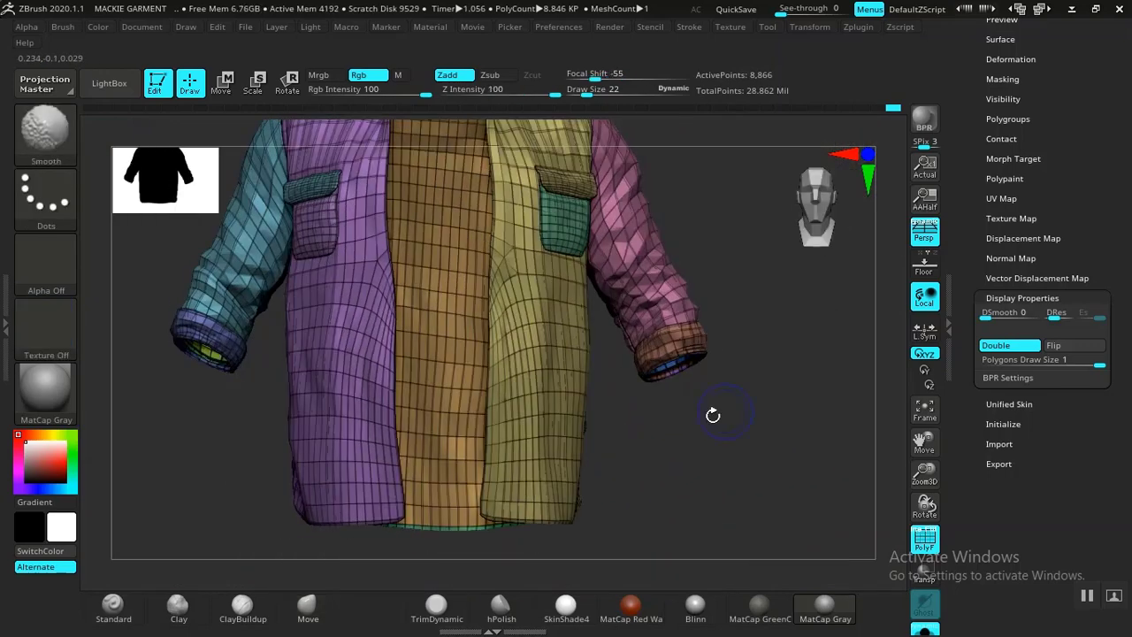
Export the corrected shirt to the ZREADY EXPORTS folder, overwriting ZENGLISH SHIRT.obj.
scroll(966, 228, up, 5)
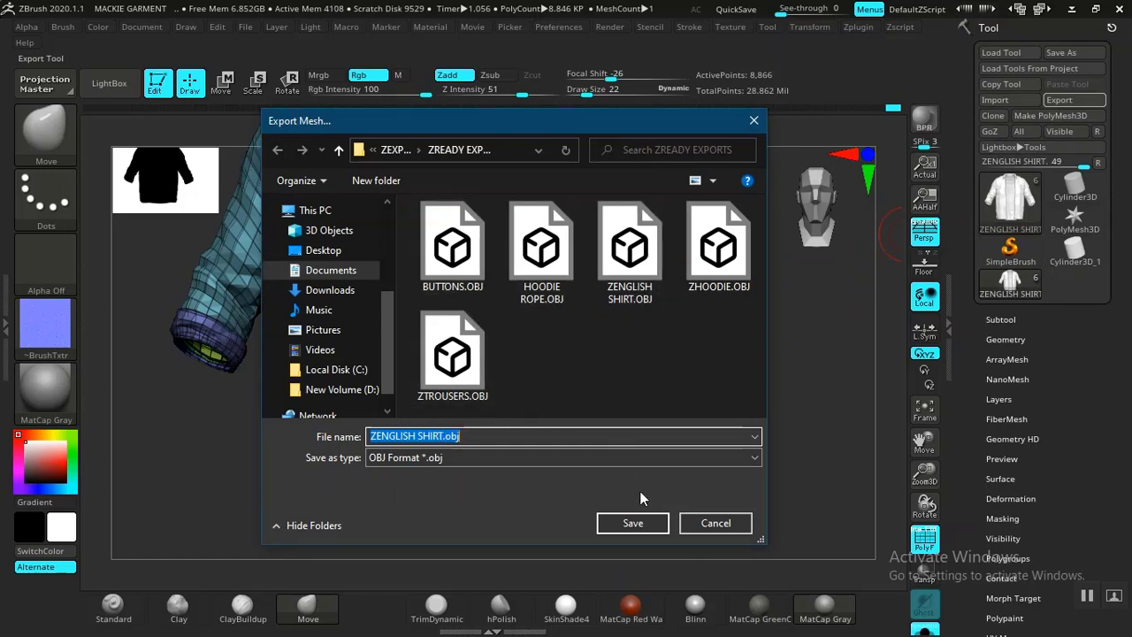
click(643, 522)
click(617, 321)
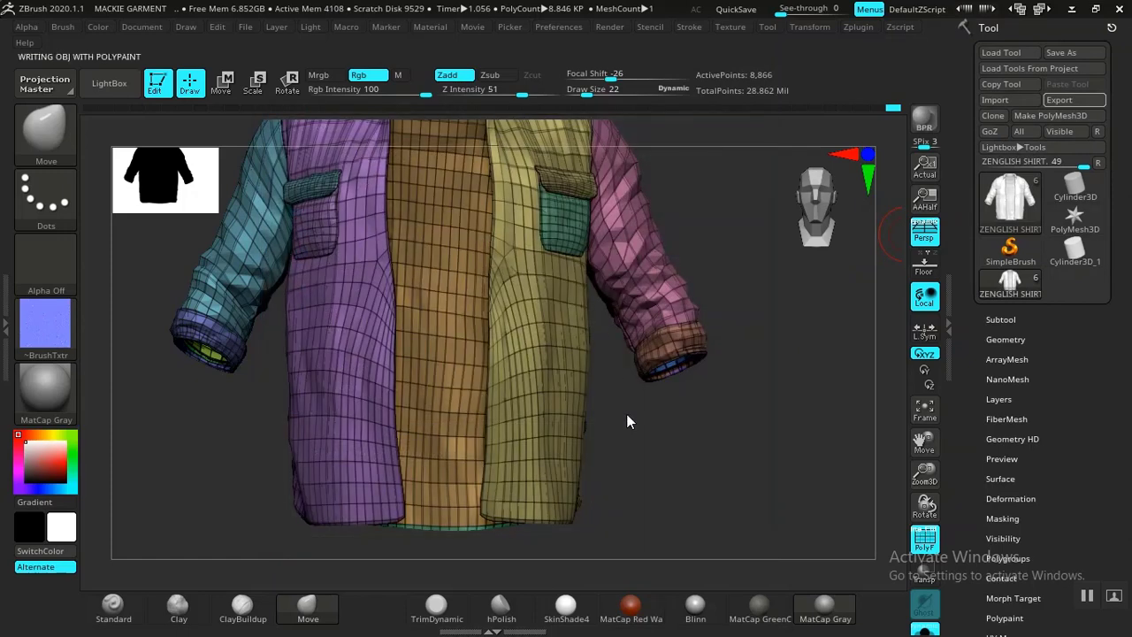
Switch to Maya and turn off the isolated view of the shirt so the whole character shows.
key(alt+Tab)
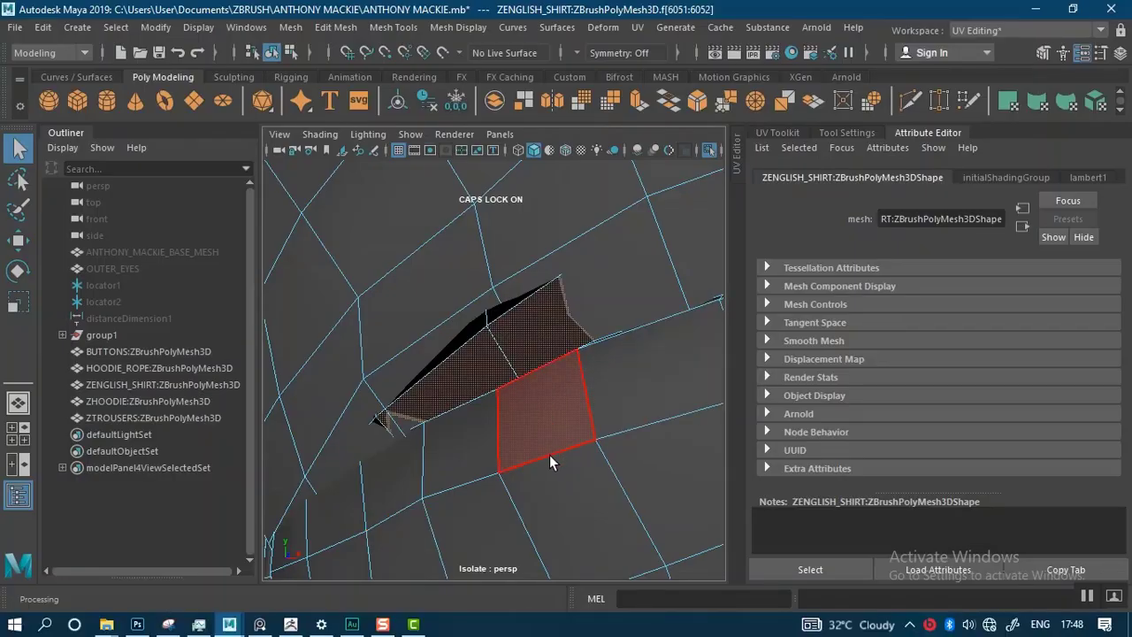
alt+right_drag(549, 454, 516, 256)
alt+middle_drag(517, 256, 563, 291)
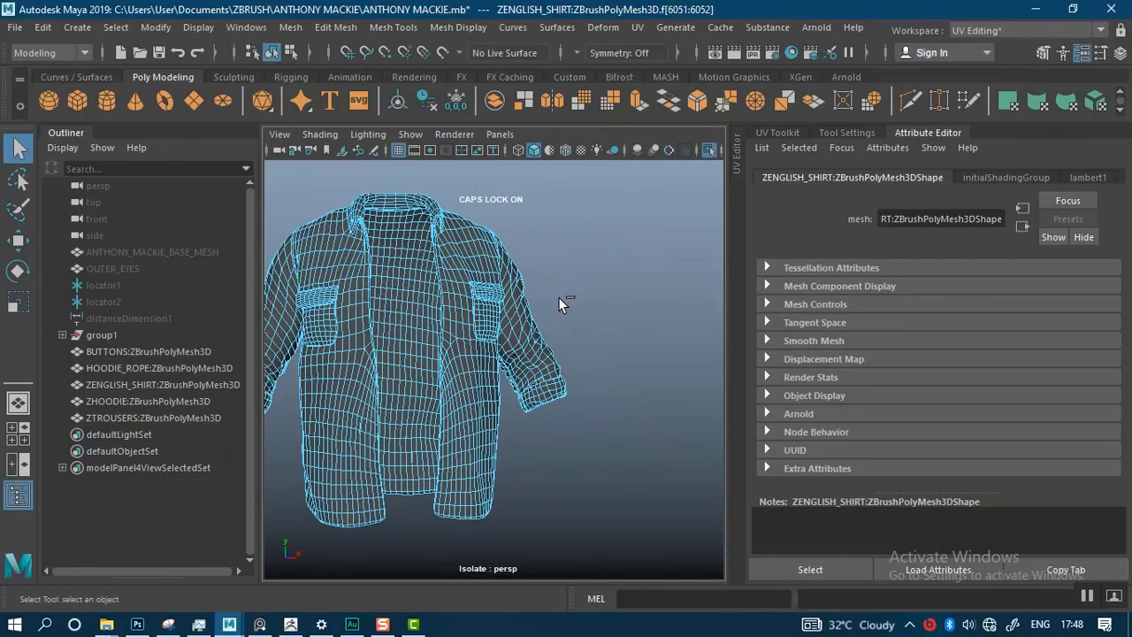
key(ctrl+1)
alt+right_drag(594, 334, 644, 325)
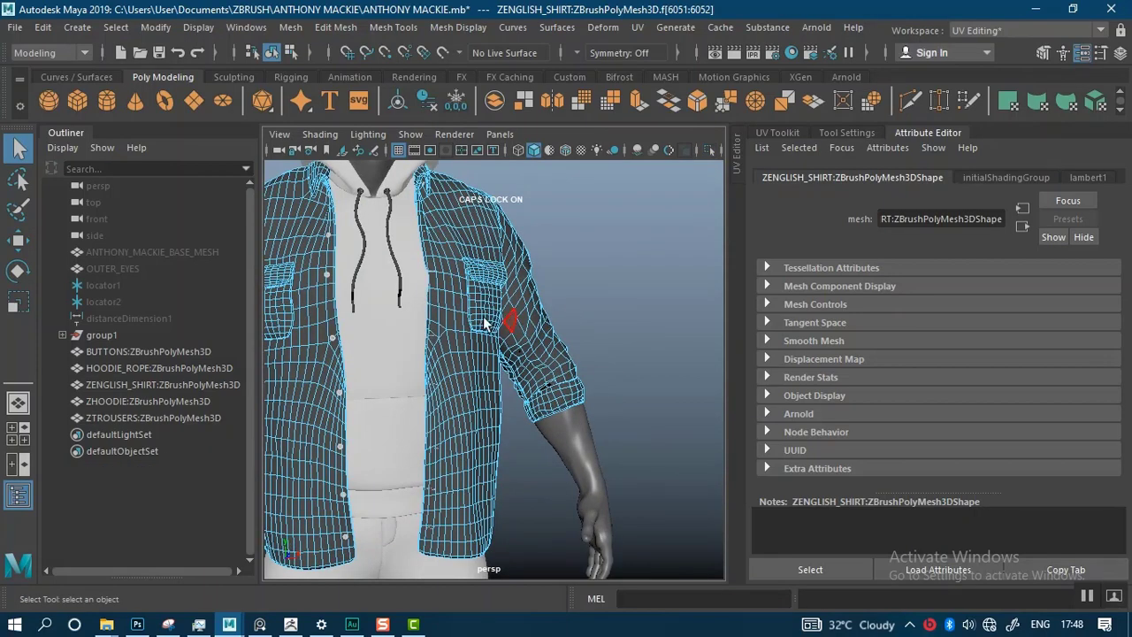
Return the old English shirt mesh to object mode and delete it from the scene.
right_drag(480, 164, 536, 155)
click(632, 308)
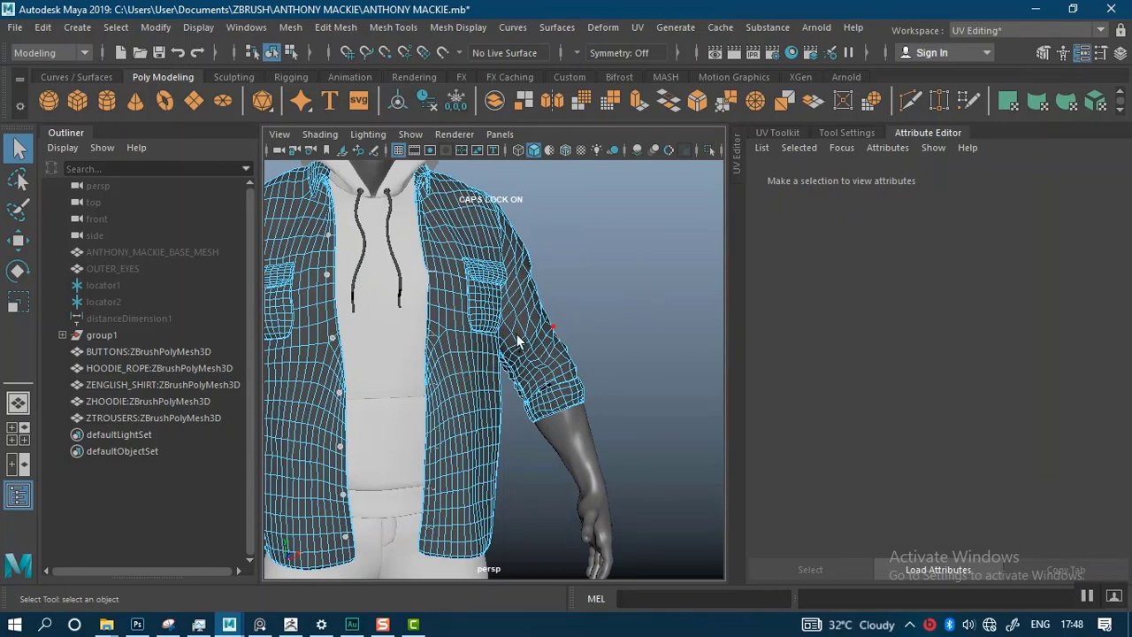
right_drag(455, 370, 517, 149)
click(488, 380)
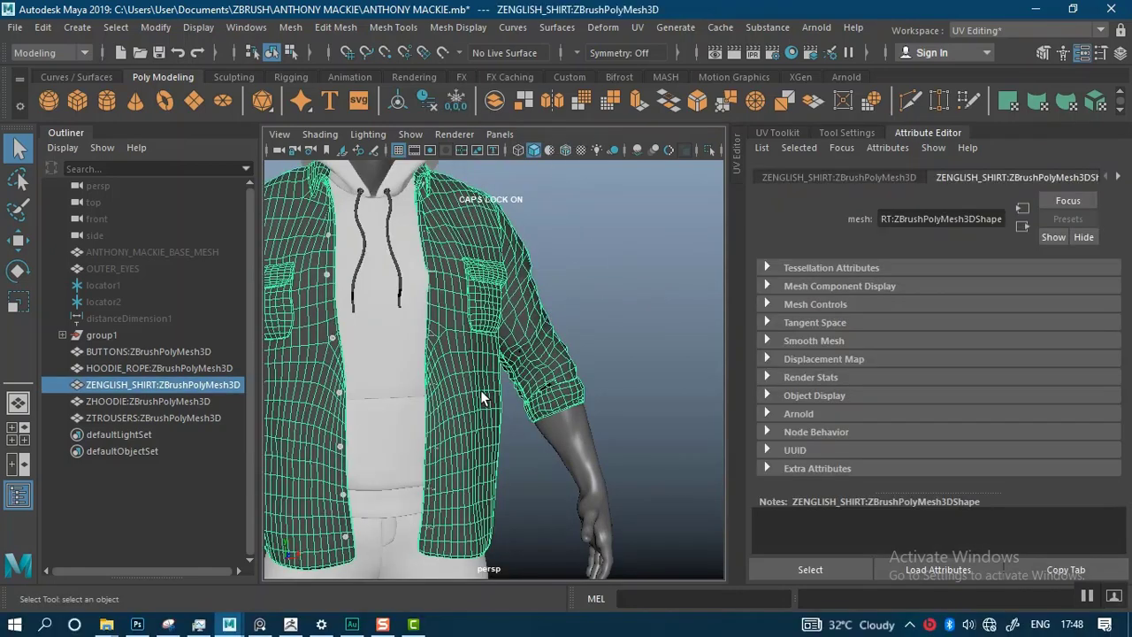
key(Delete)
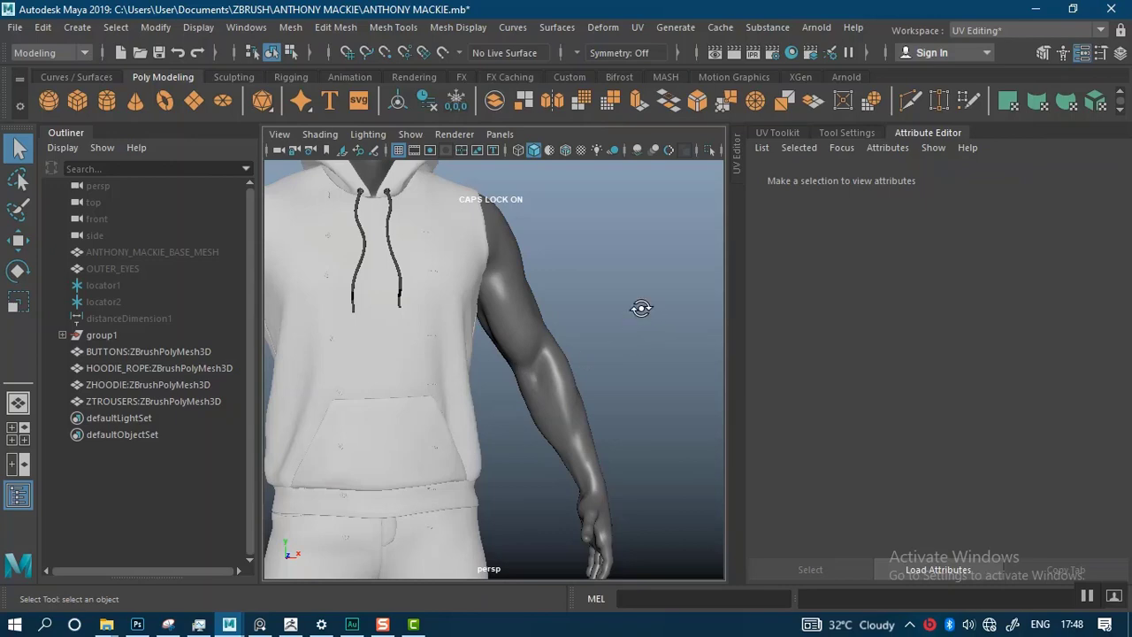
Import the updated ZENGLISH SHIRT.OBJ from the ZREADY EXPORTS folder into the Maya scene, and minimize the folder window.
alt+drag(641, 308, 475, 319)
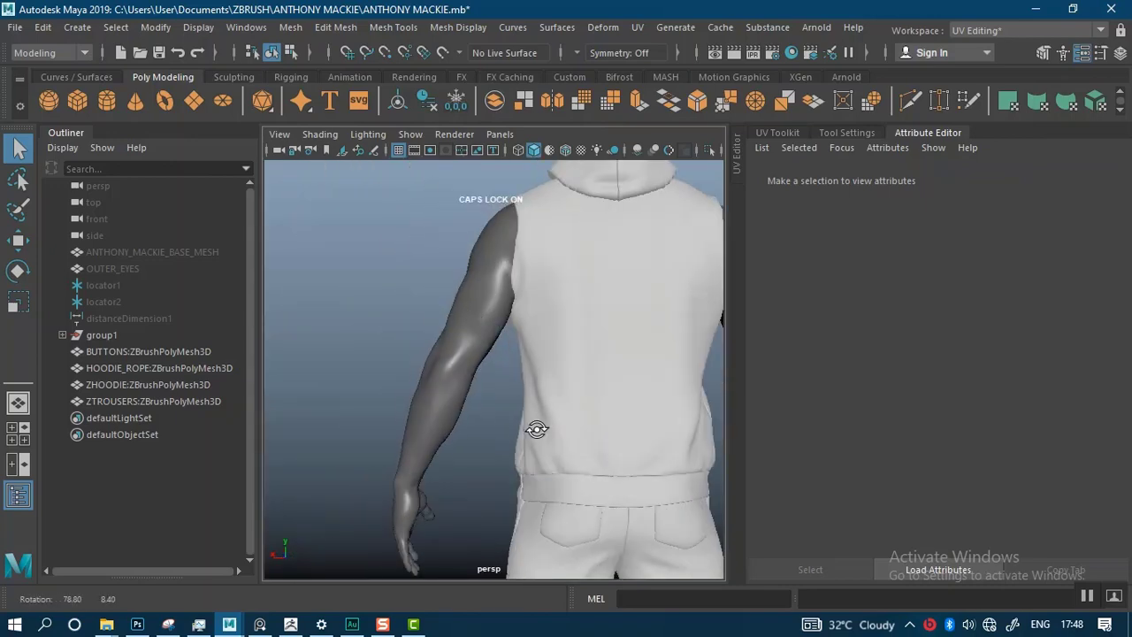
alt+drag(537, 428, 500, 369)
alt+middle_drag(501, 368, 514, 358)
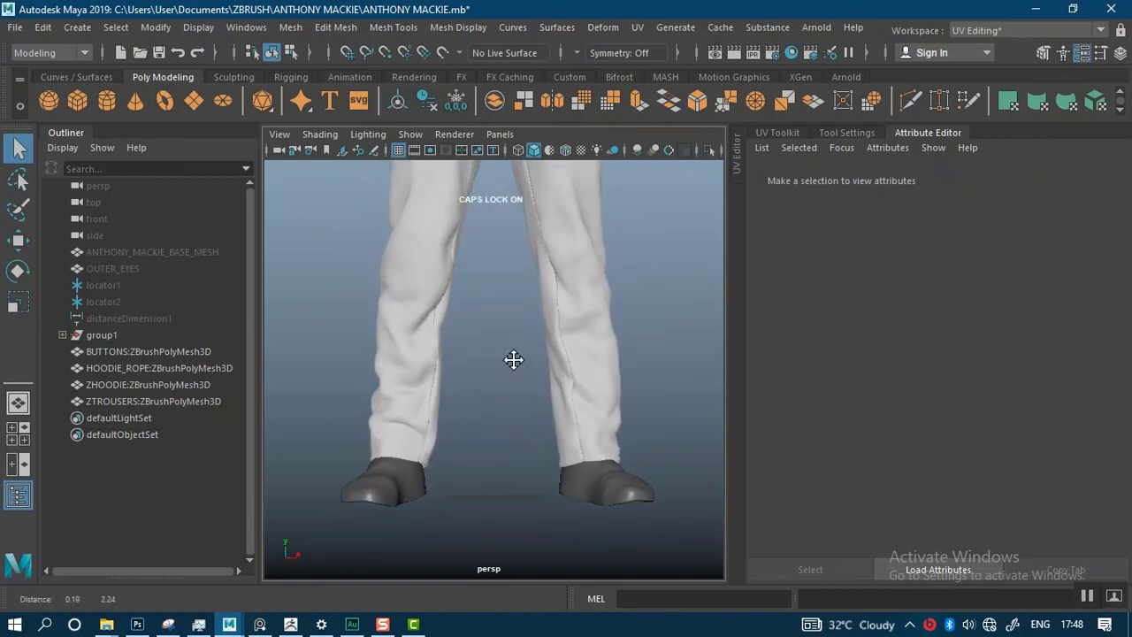
alt+drag(514, 359, 570, 394)
mouse_move(106, 623)
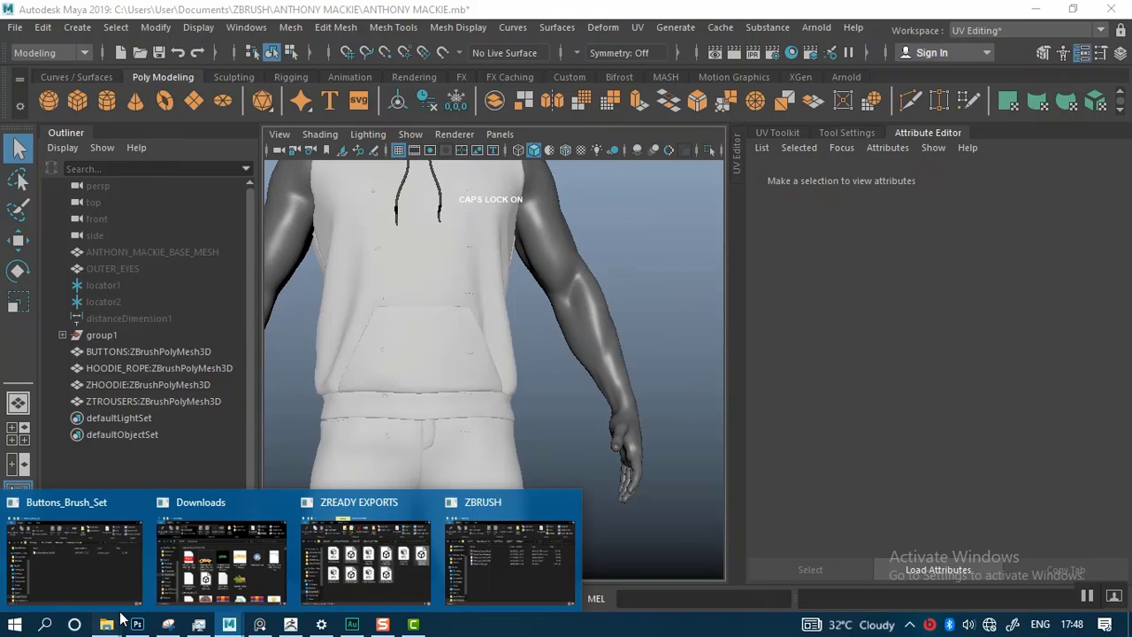
click(381, 548)
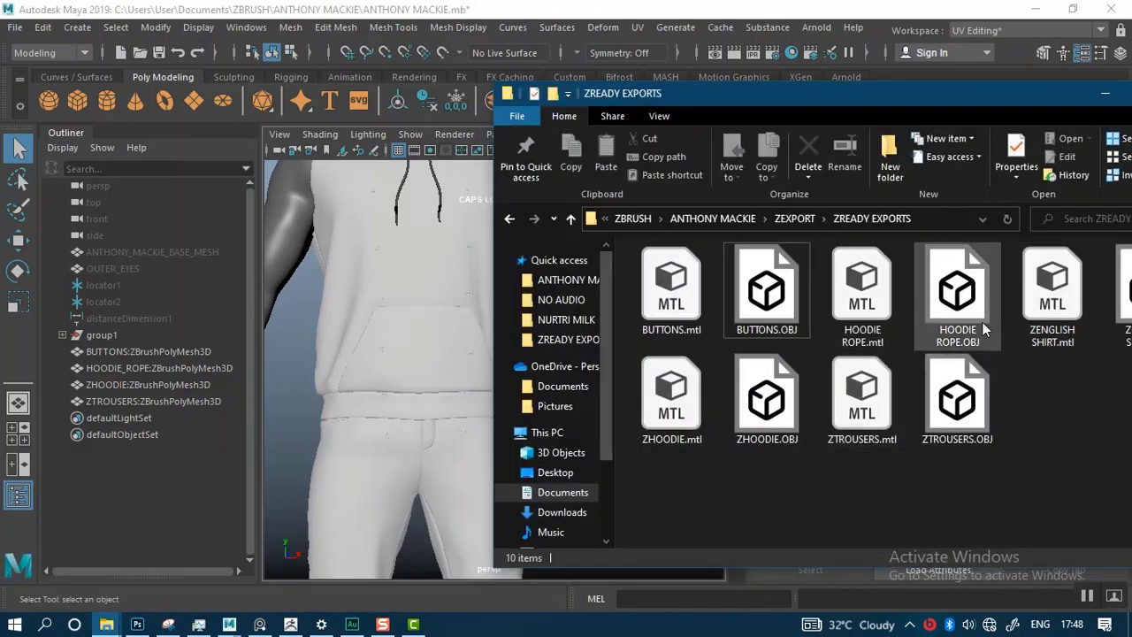
drag(751, 113, 563, 125)
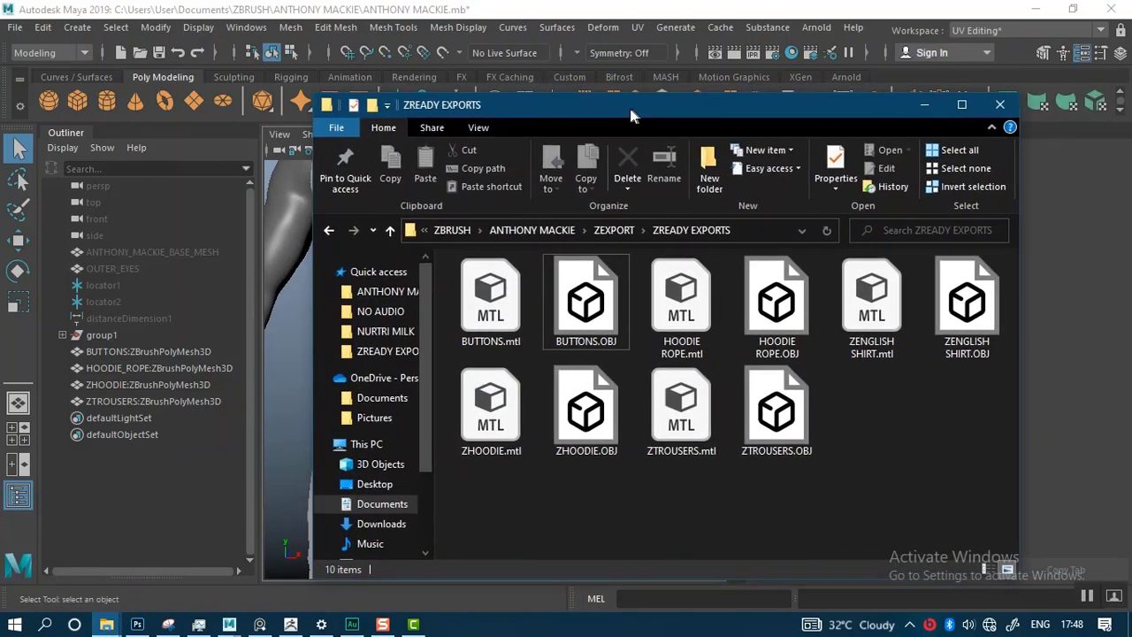
click(958, 305)
drag(672, 108, 809, 87)
drag(1110, 299, 304, 424)
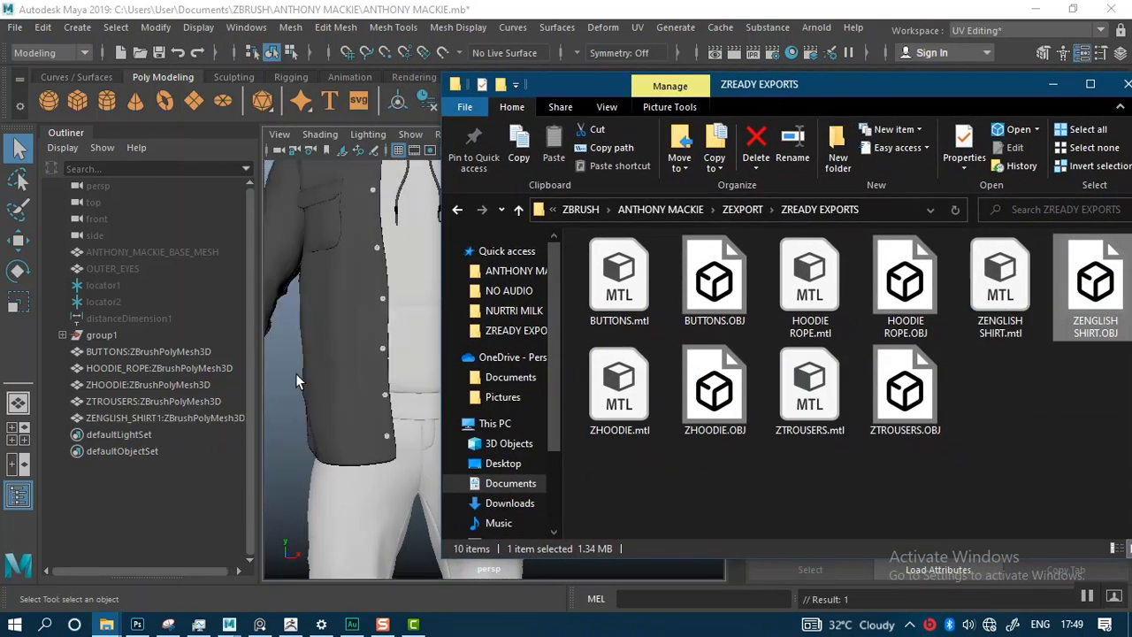
click(1052, 86)
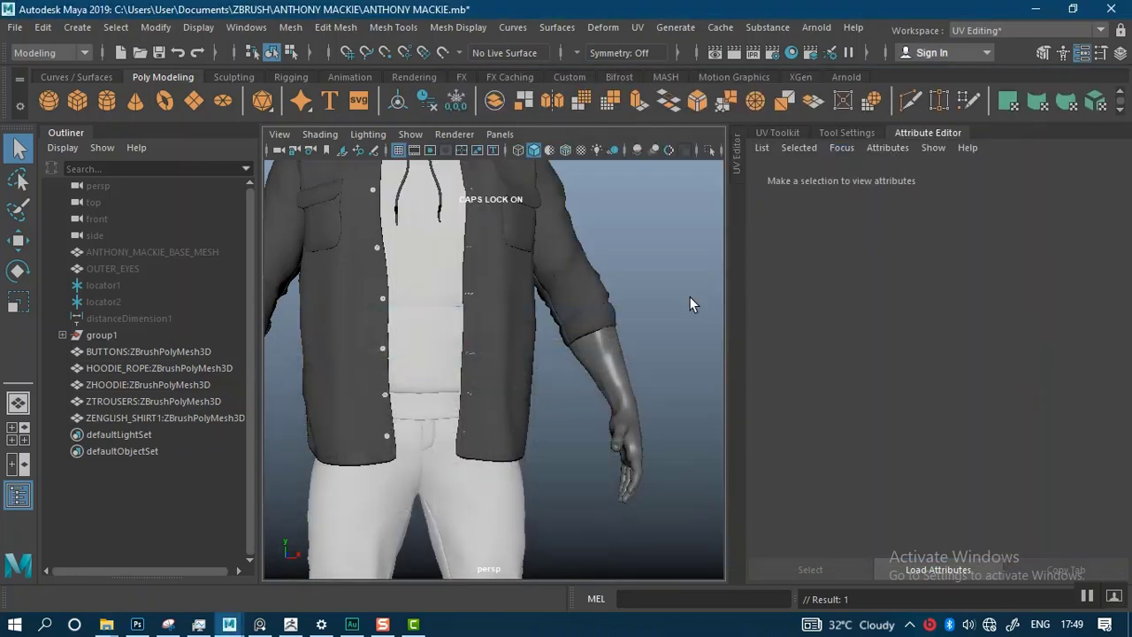
Examine how the reimported shirt fits the character, especially around the collar, hood and shoulder.
scroll(576, 411, down, 5)
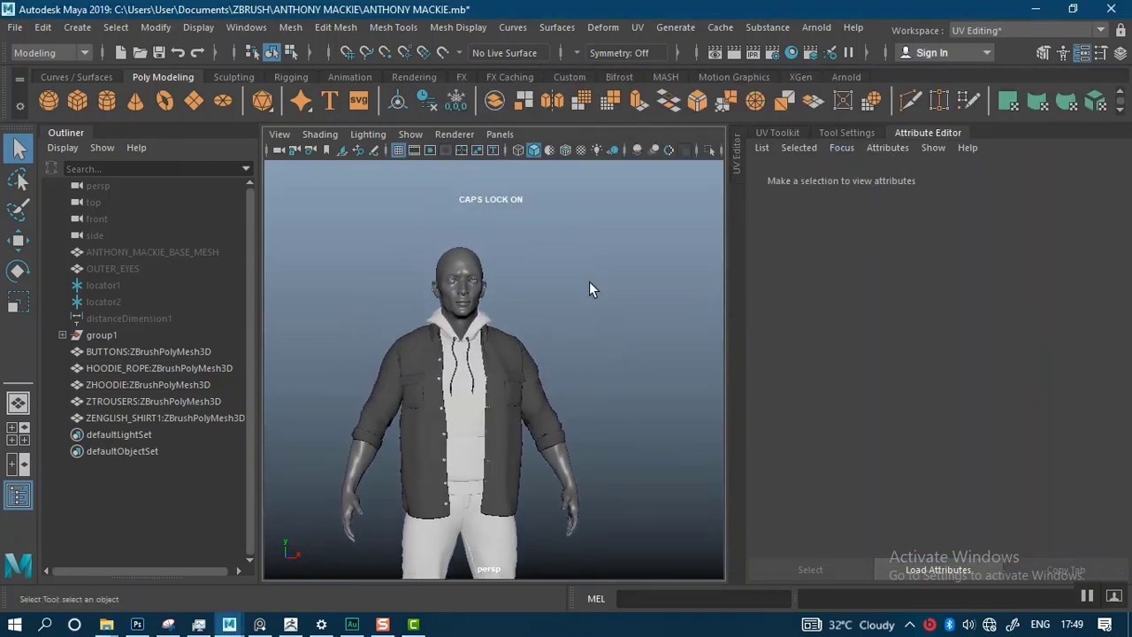
scroll(601, 371, up, 6)
alt+drag(617, 442, 553, 345)
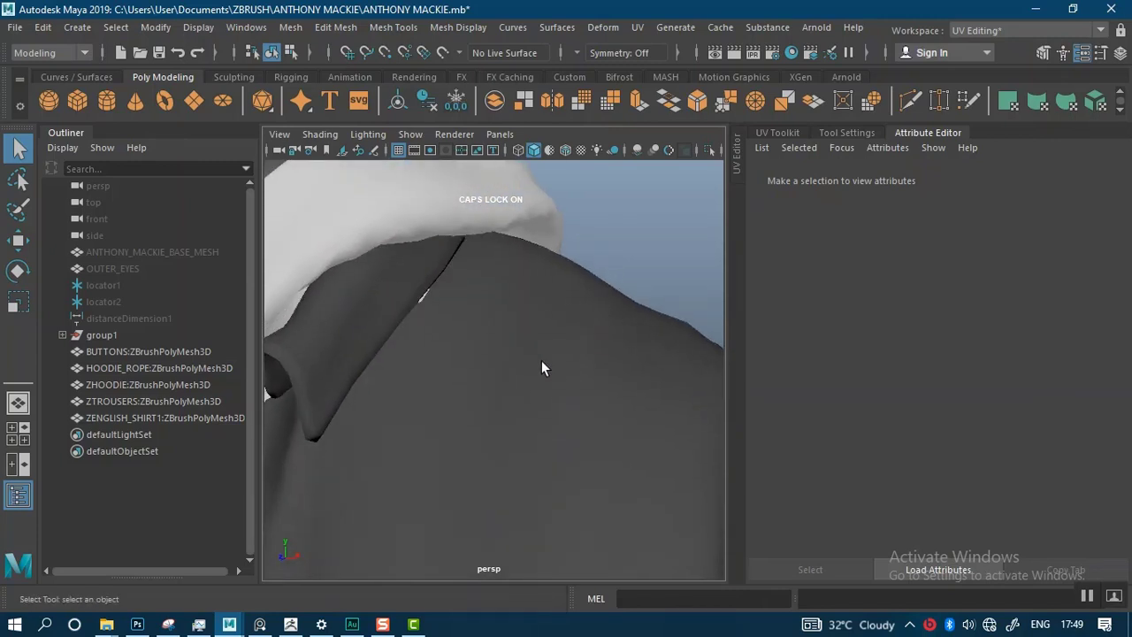
scroll(508, 351, down, 6)
alt+middle_drag(475, 347, 485, 336)
alt+drag(495, 325, 512, 212)
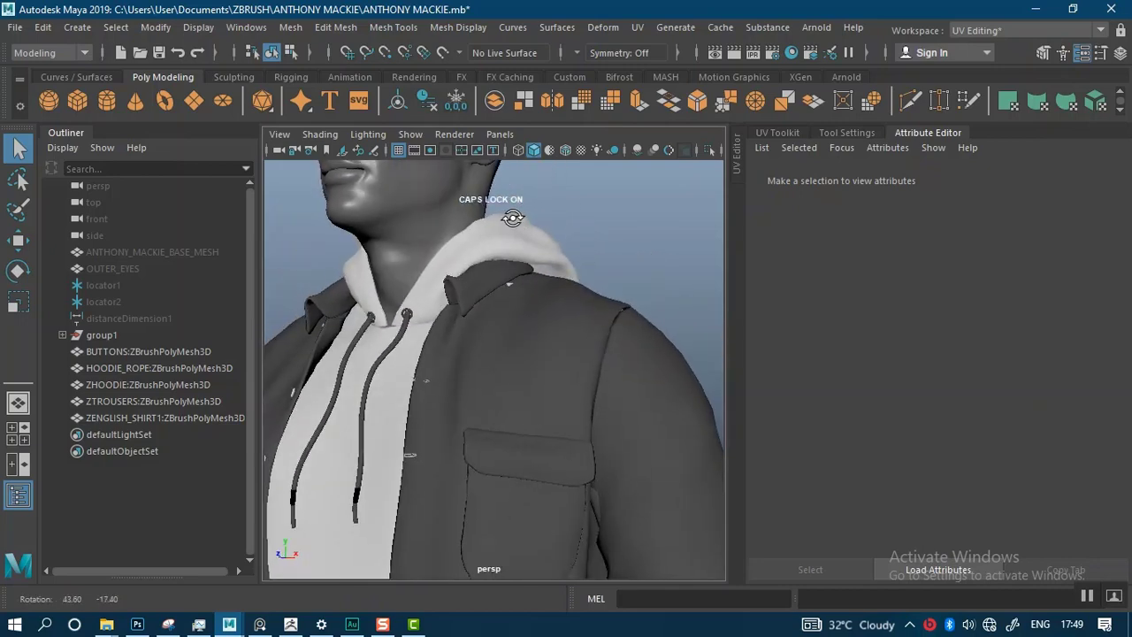
scroll(598, 315, up, 3)
alt+drag(633, 216, 332, 557)
scroll(605, 297, up, 3)
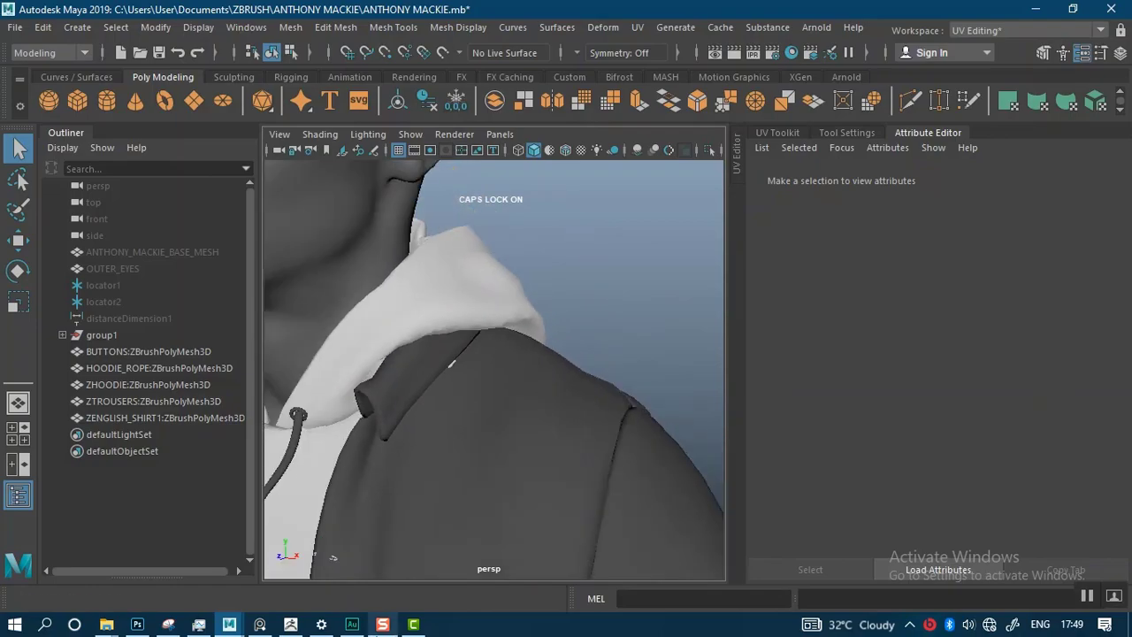
Switch to ZBrush, turn off Solo mode for the English shirt, and adjust its collar and shoulder area where the hoodie clips through.
click(322, 624)
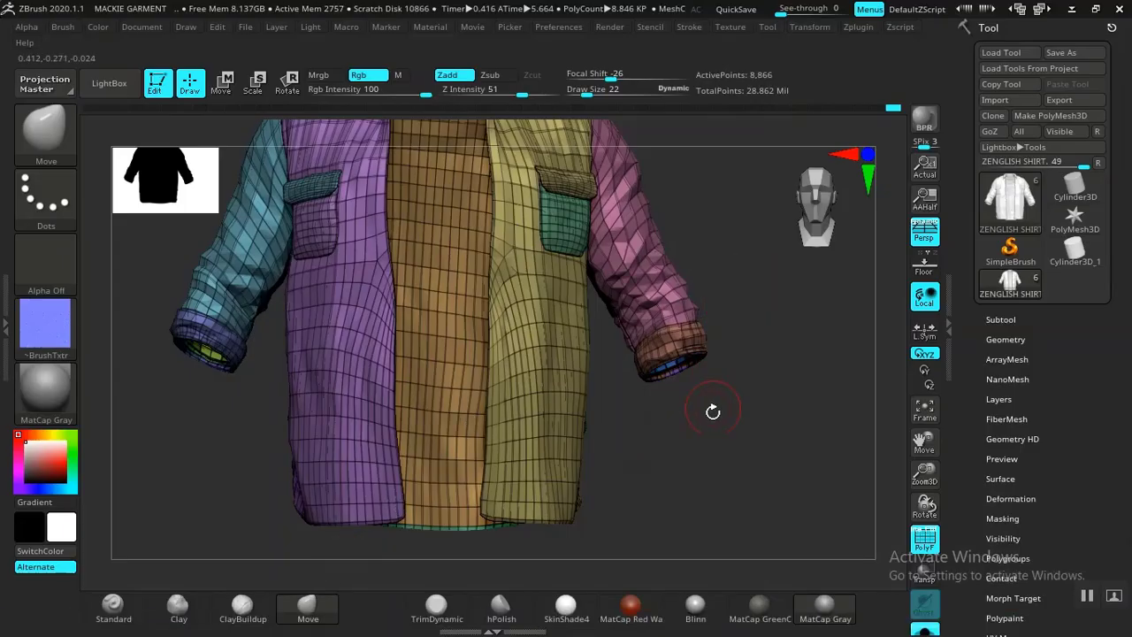
drag(750, 367, 768, 338)
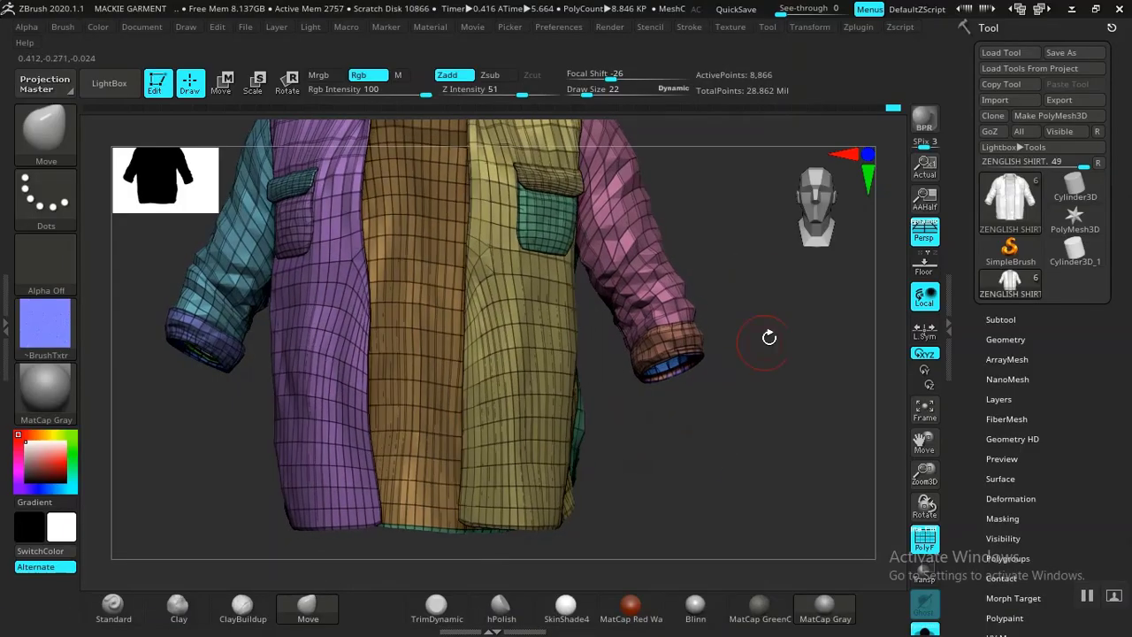
click(925, 631)
drag(786, 450, 695, 414)
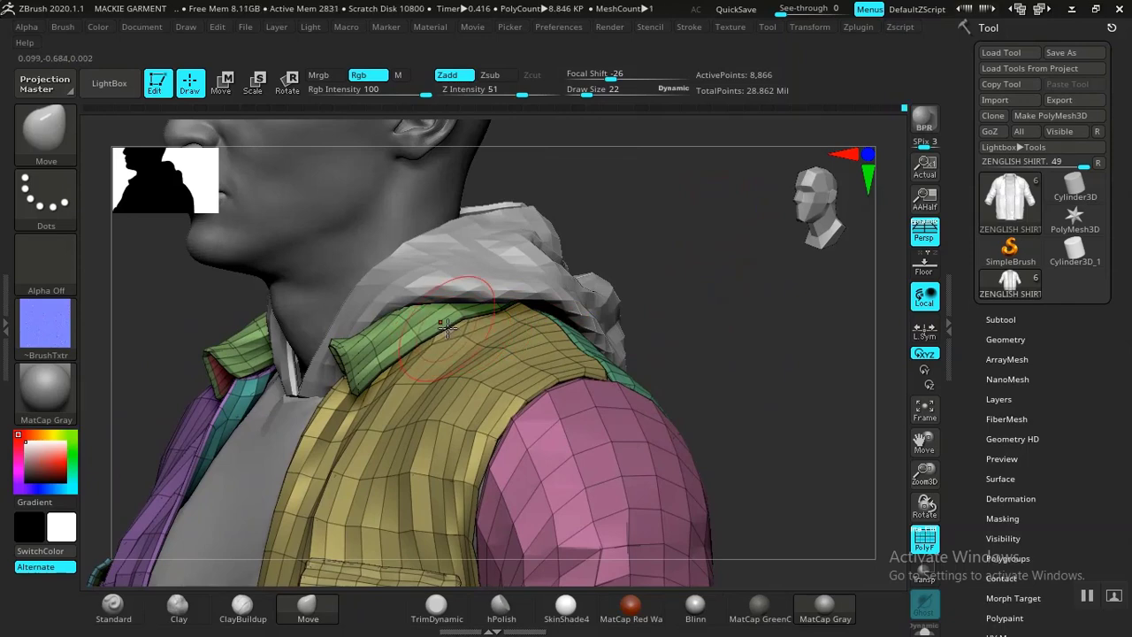
drag(699, 282, 695, 311)
alt+drag(650, 281, 706, 280)
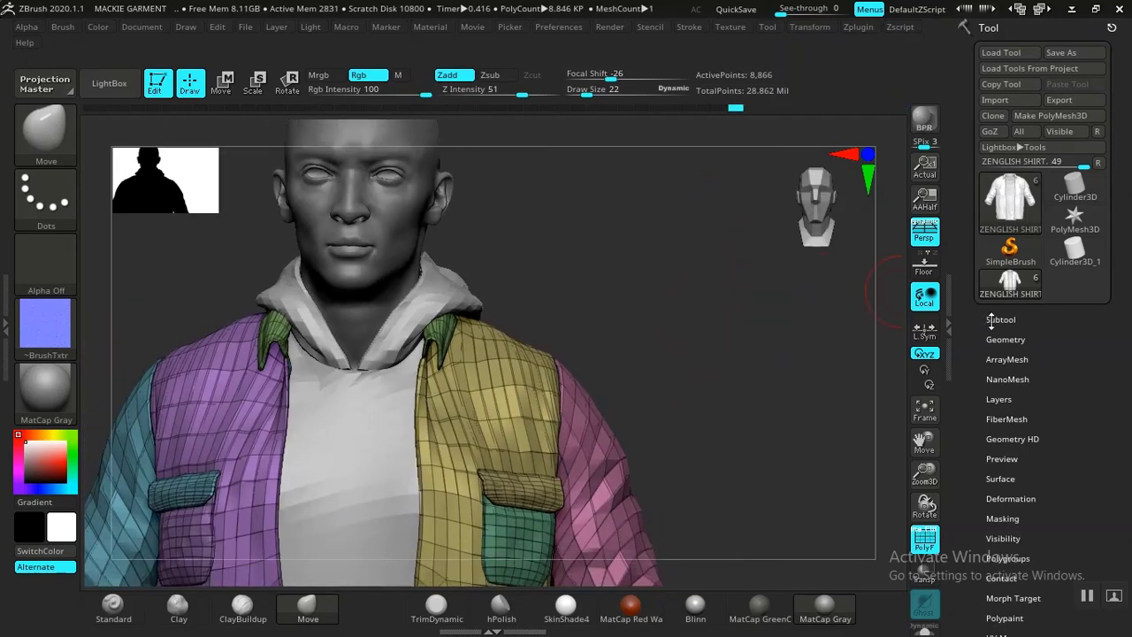
Export the corrected shirt as ZENGLISH SHIRT.obj to the ZREADY EXPORTS folder, overwriting the existing file.
drag(972, 386, 977, 314)
drag(968, 252, 1014, 124)
drag(965, 180, 975, 279)
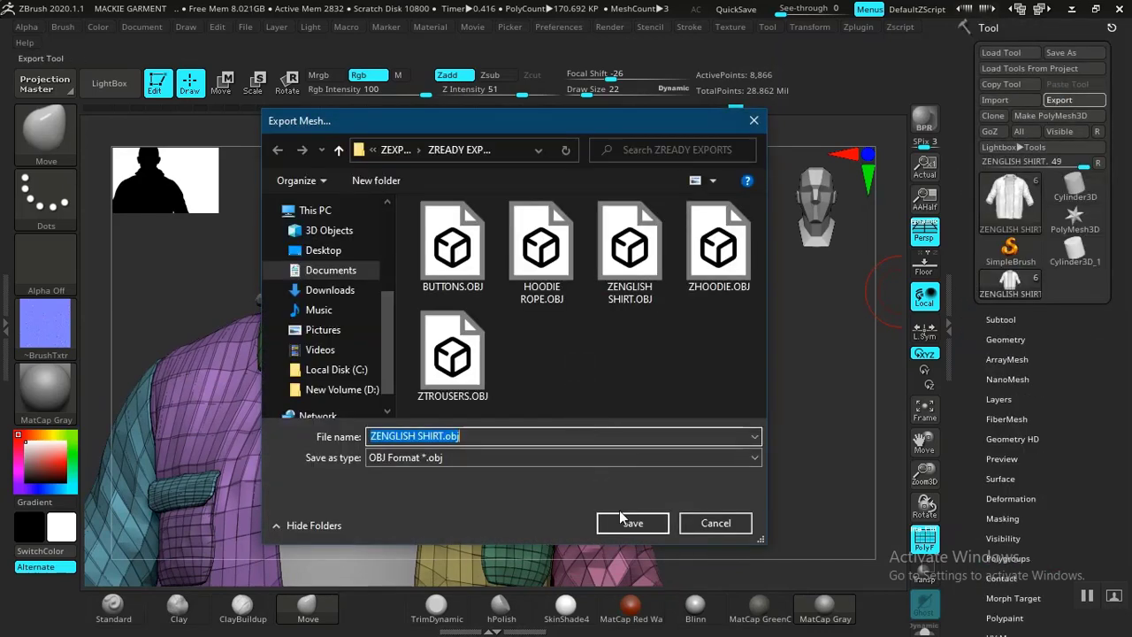
click(621, 514)
click(684, 318)
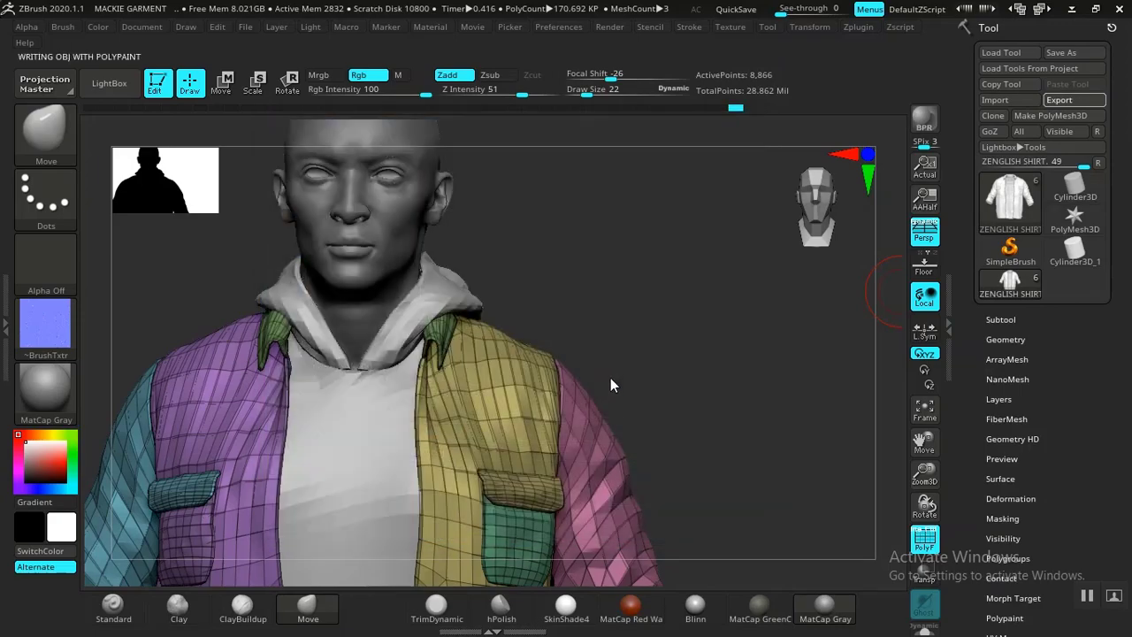
Switch to Maya and delete the outdated English shirt mesh from the character scene.
key(alt+Tab)
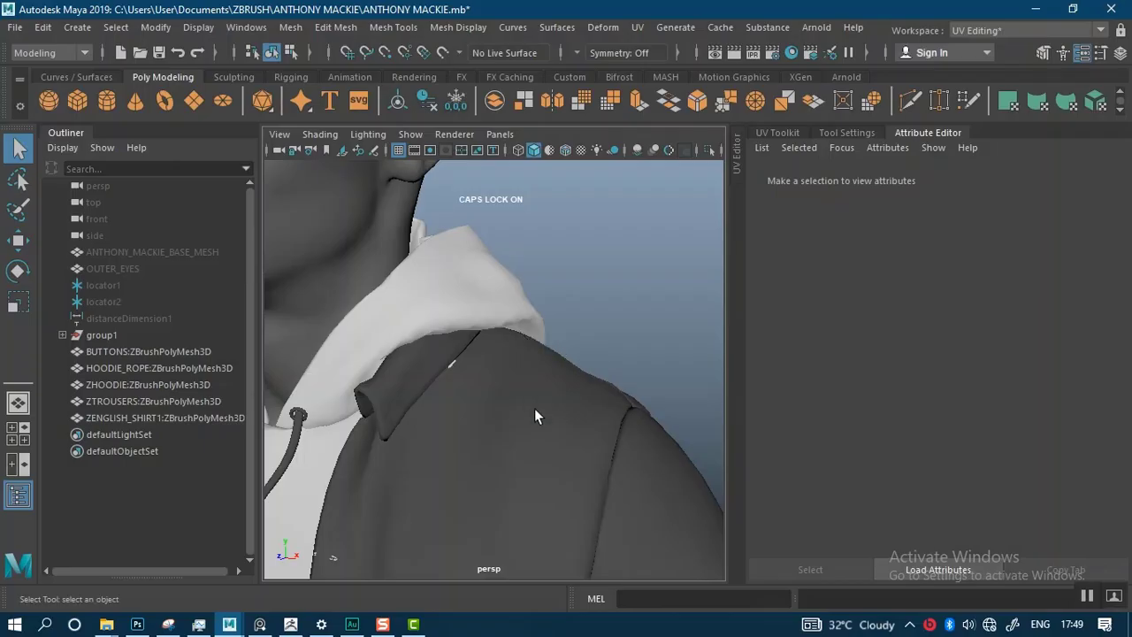
alt+drag(534, 416, 511, 423)
click(520, 459)
key(Delete)
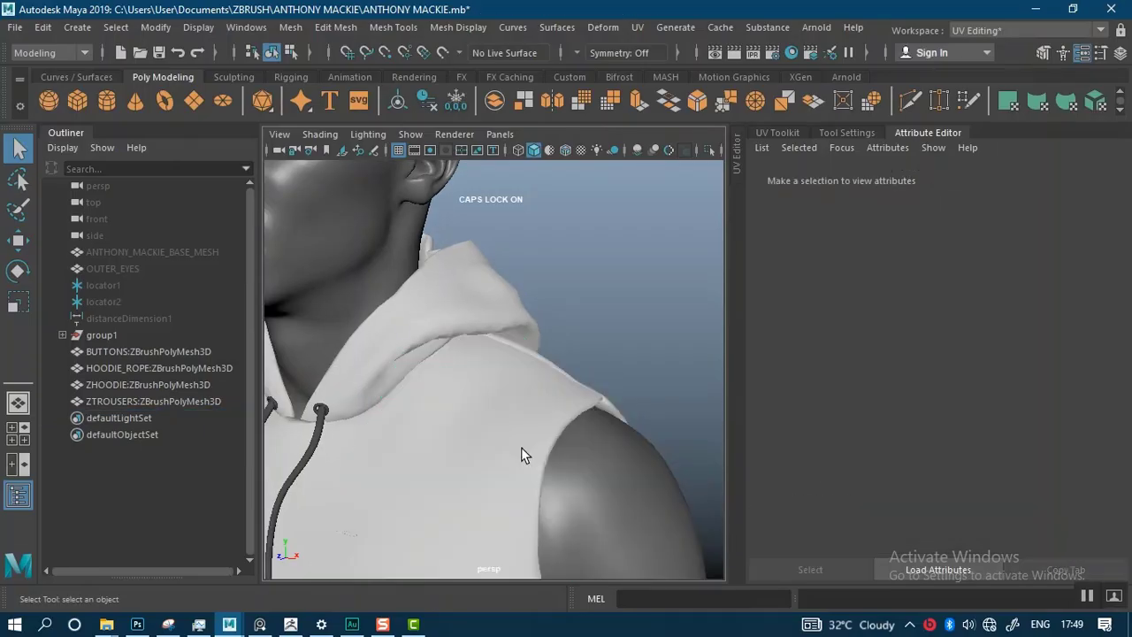
Import the re-exported ZENGLISH SHIRT.OBJ from the ZREADY EXPORTS folder into the Maya scene, and minimize the folder window.
key(alt+Tab)
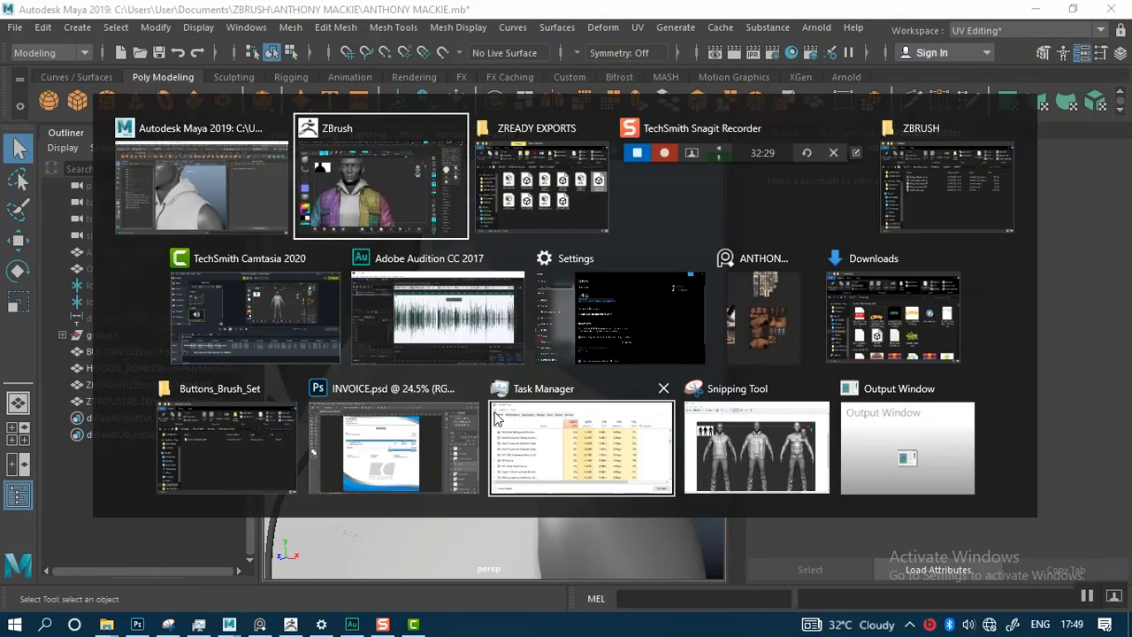
click(591, 215)
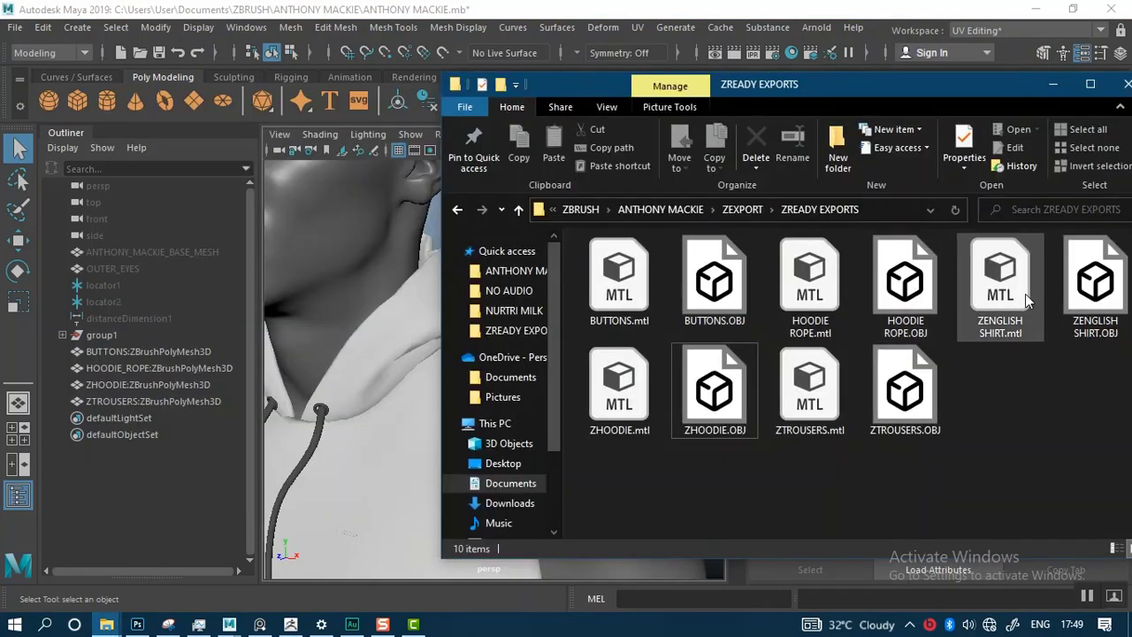
drag(799, 86, 754, 88)
drag(1036, 301, 651, 575)
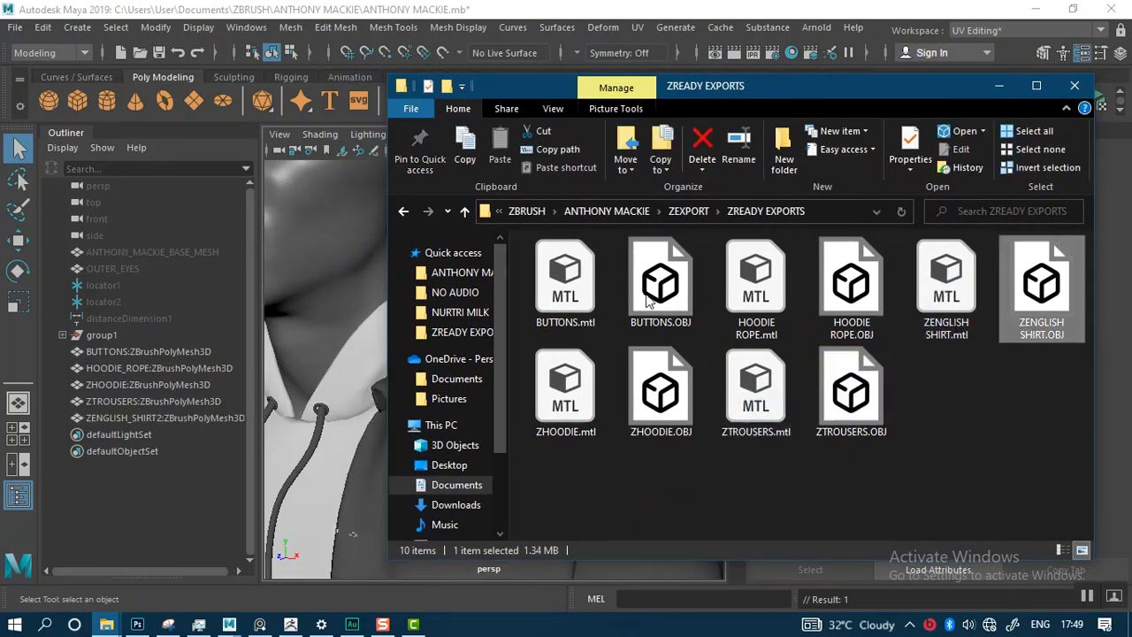
click(999, 87)
Examine the newly imported shirt on the character, especially the front opening with its buttons and the chest pocket area.
scroll(522, 359, down, 5)
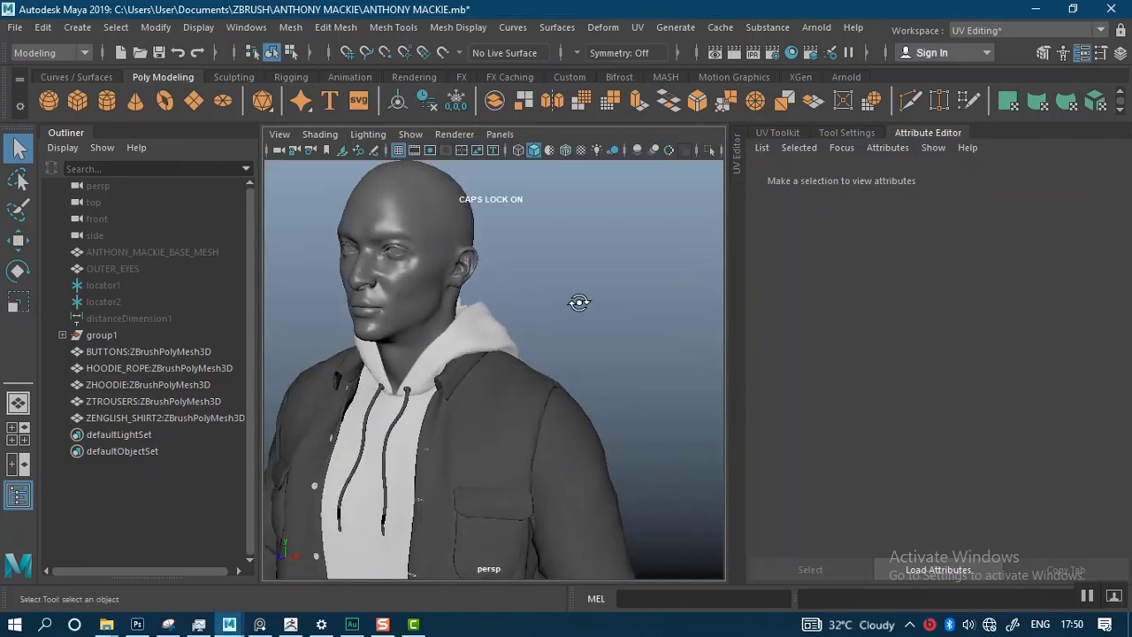
alt+drag(578, 303, 613, 280)
alt+middle_drag(613, 280, 602, 217)
alt+right_drag(602, 217, 594, 513)
alt+middle_drag(472, 344, 484, 334)
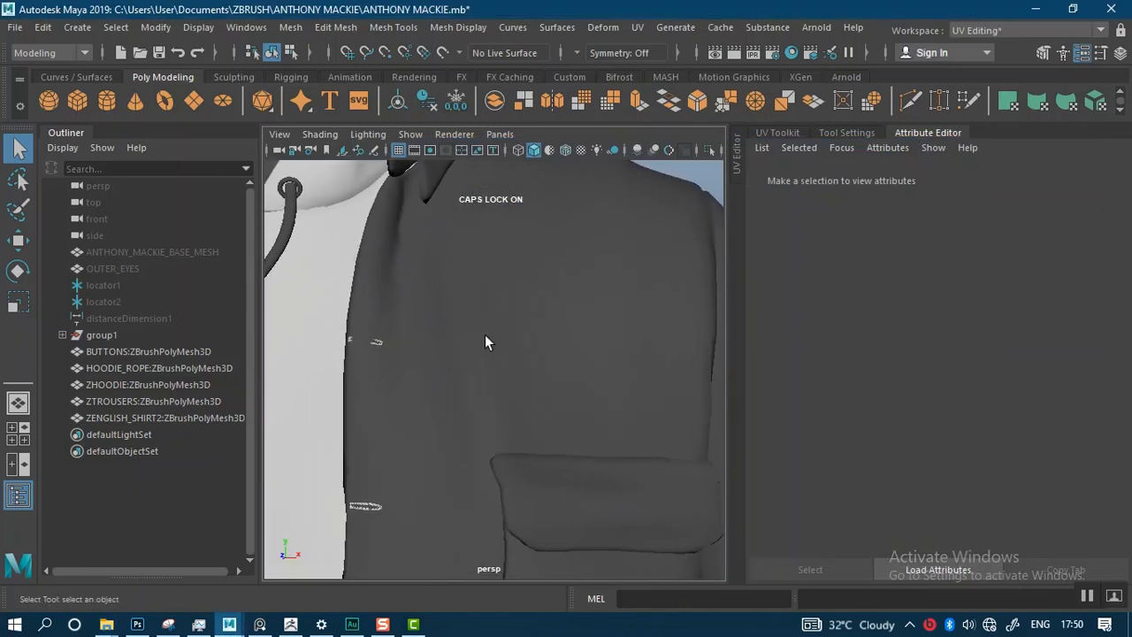
Examine the buttons and buttonholes along both front edges of the shirt from collar to hem.
alt+right_drag(485, 334, 439, 200)
alt+right_drag(577, 314, 616, 265)
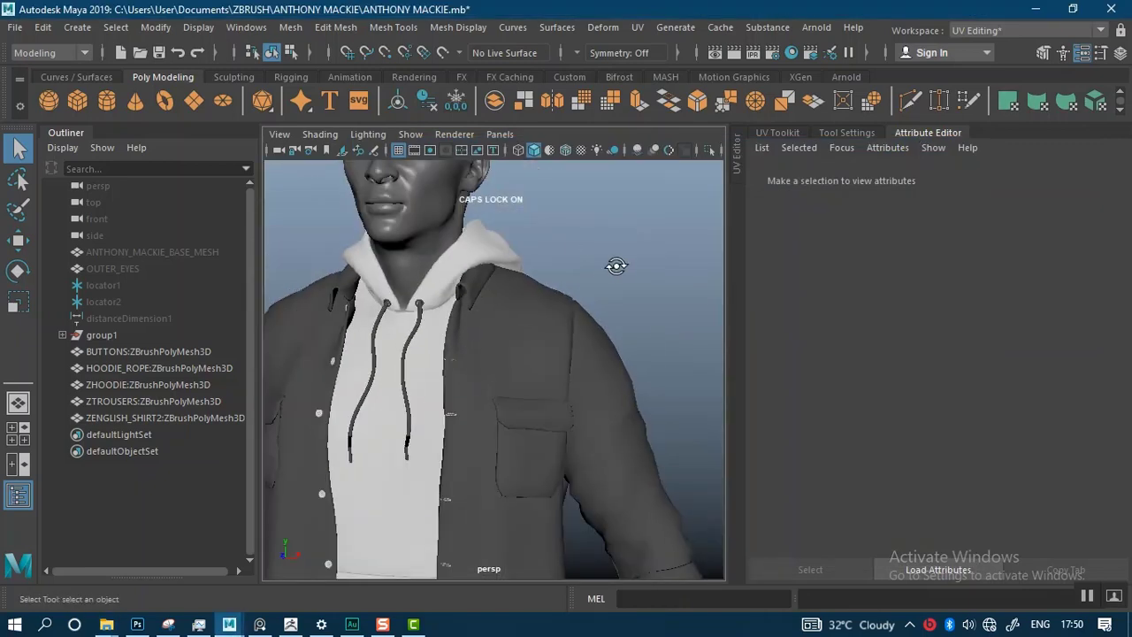
alt+drag(616, 266, 604, 290)
alt+middle_drag(605, 290, 612, 154)
alt+middle_drag(529, 360, 549, 217)
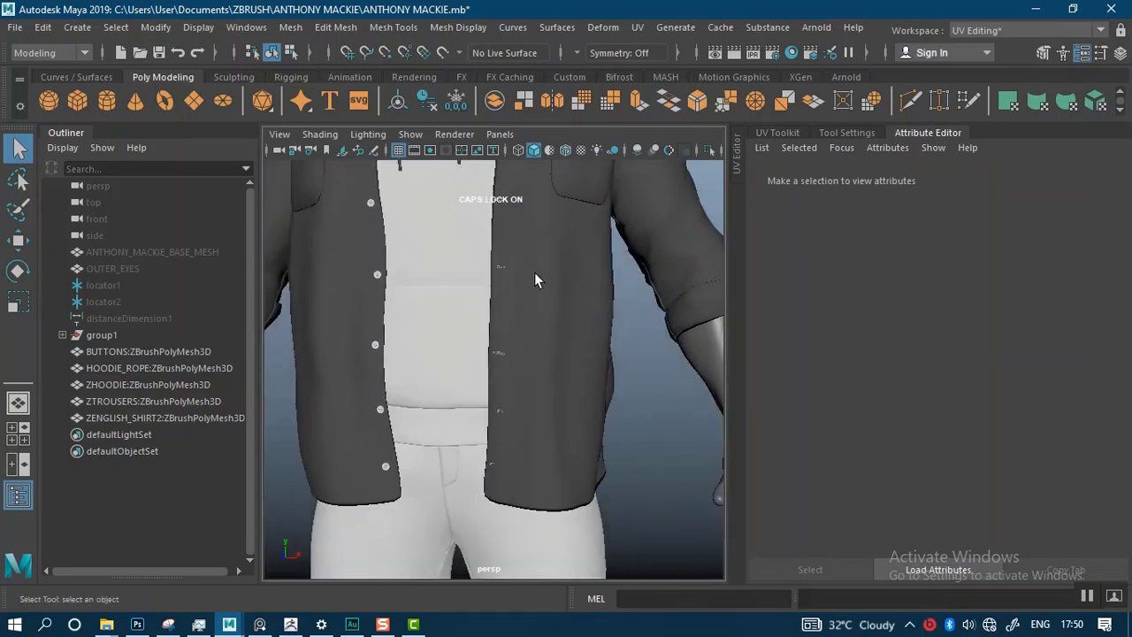
alt+right_drag(535, 275, 582, 508)
alt+middle_drag(566, 364, 538, 251)
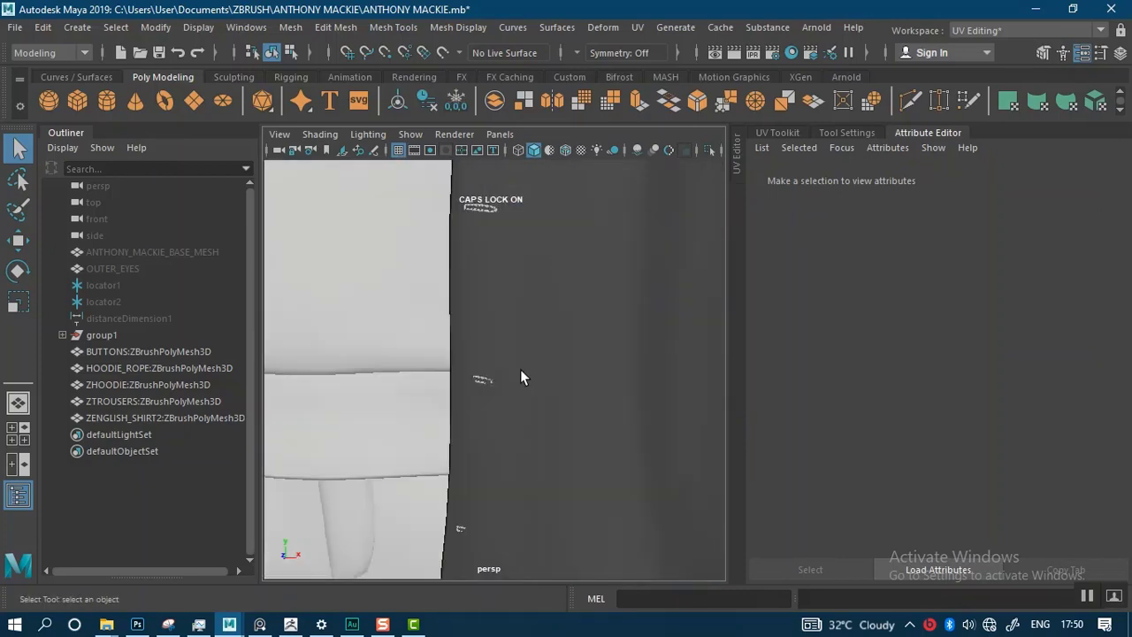
alt+right_drag(519, 368, 510, 243)
alt+middle_drag(546, 403, 518, 336)
alt+right_drag(518, 336, 492, 425)
mouse_move(493, 425)
alt+mouse_down()
mouse_move(536, 424)
mouse_move(505, 427)
alt+mouse_up()
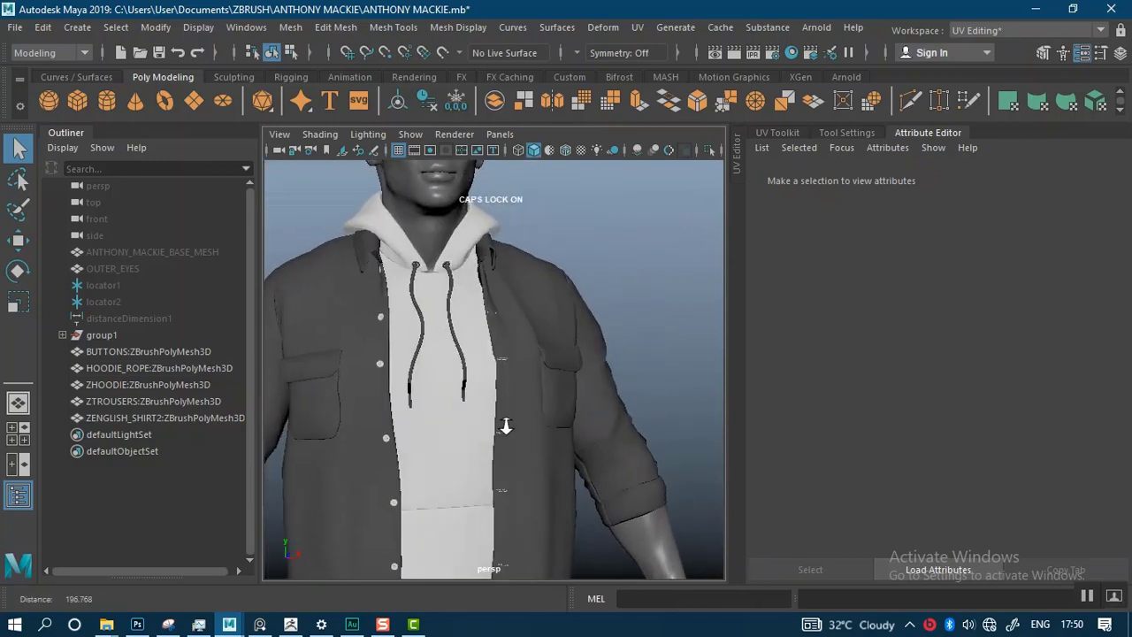
Inspect the black bands near the lower ends of the hoodie drawstrings and select the rope mesh.
alt+right_drag(505, 427, 515, 418)
alt+middle_drag(514, 418, 543, 389)
alt+right_drag(512, 399, 472, 403)
alt+drag(511, 391, 521, 378)
alt+right_drag(486, 371, 467, 469)
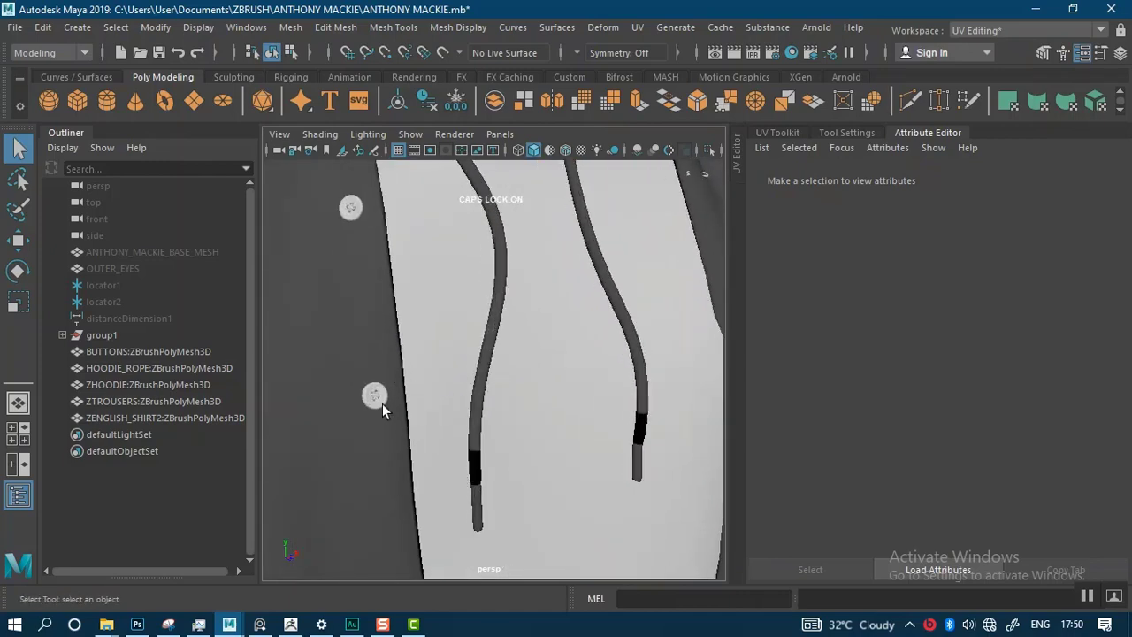
alt+right_drag(378, 432, 522, 550)
scroll(496, 488, up, 8)
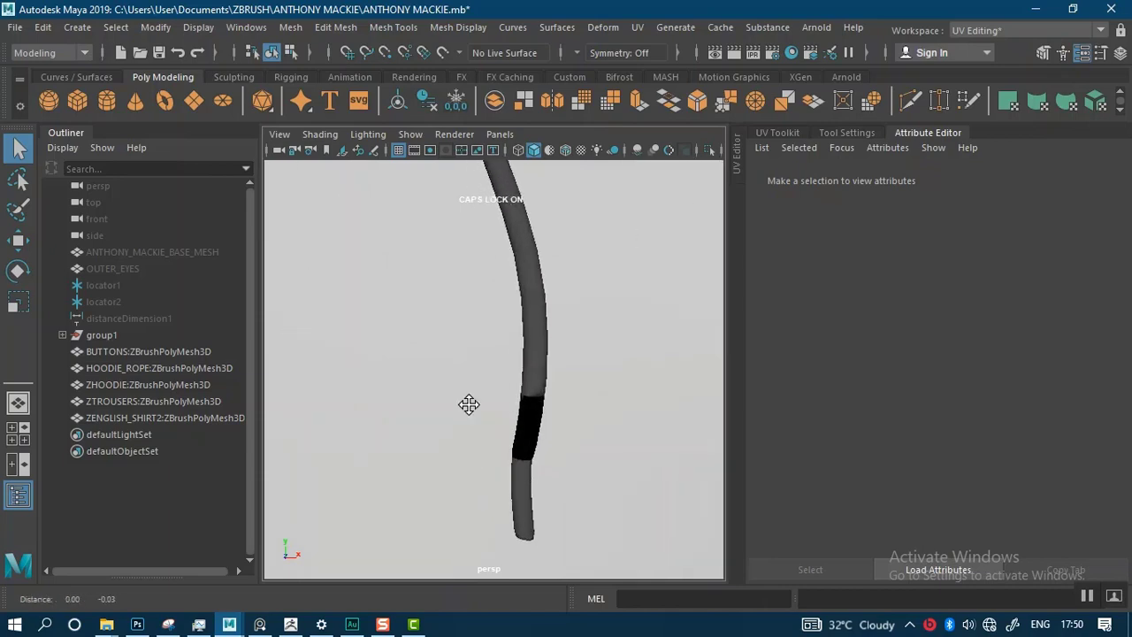
alt+middle_drag(467, 404, 444, 361)
scroll(477, 380, up, 3)
alt+middle_drag(503, 404, 466, 412)
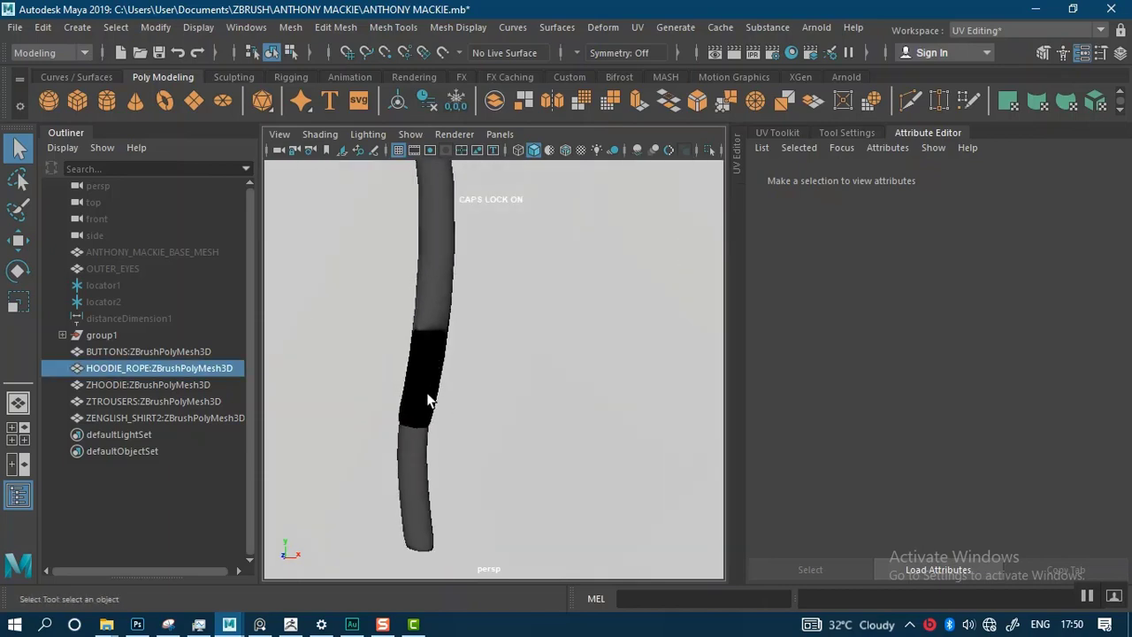
click(427, 400)
mouse_move(444, 385)
alt+right_down()
mouse_move(455, 452)
mouse_move(447, 385)
mouse_move(444, 452)
mouse_move(404, 263)
mouse_move(446, 371)
alt+right_up()
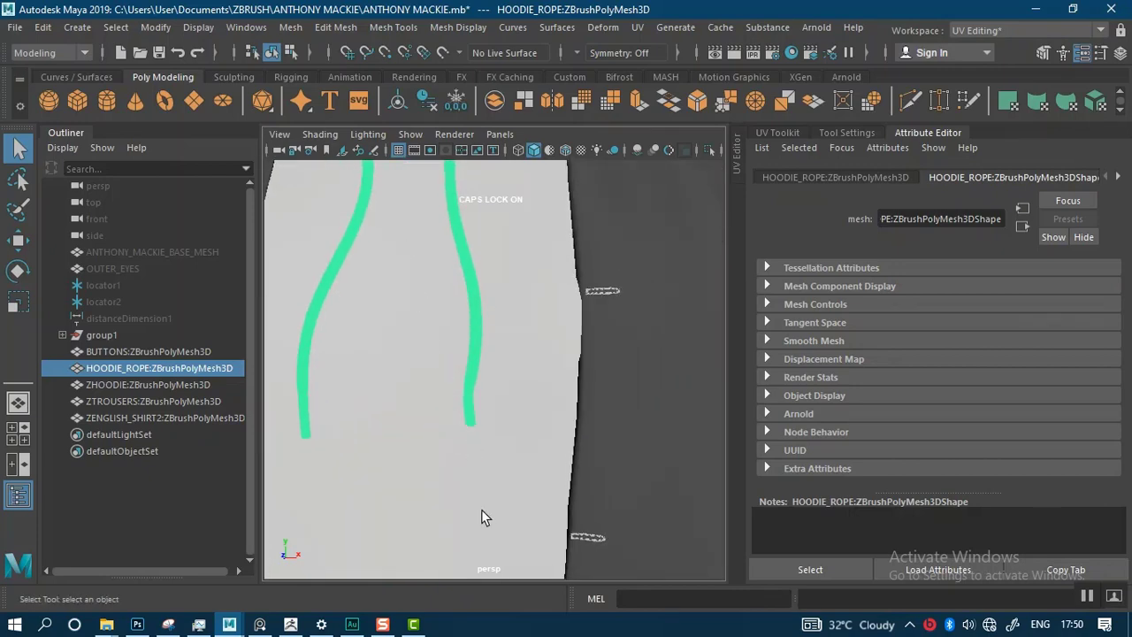
Switch to ZBrush, isolate the active subtool in Solo mode and make HOODIE ROPE the active subtool.
mouse_move(366, 627)
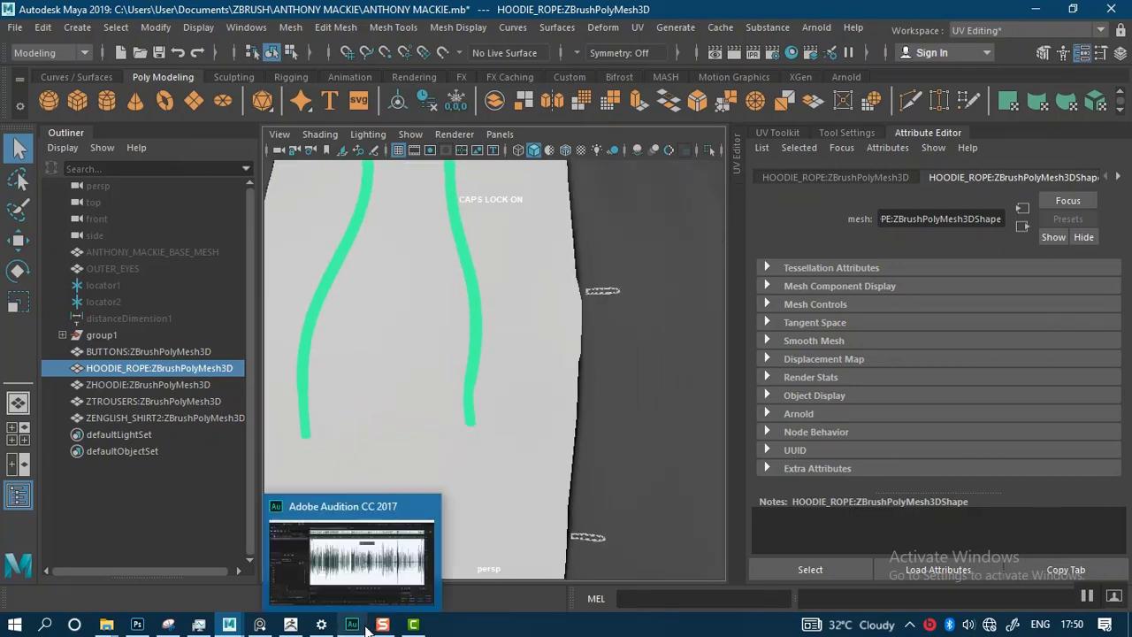
click(293, 625)
click(983, 322)
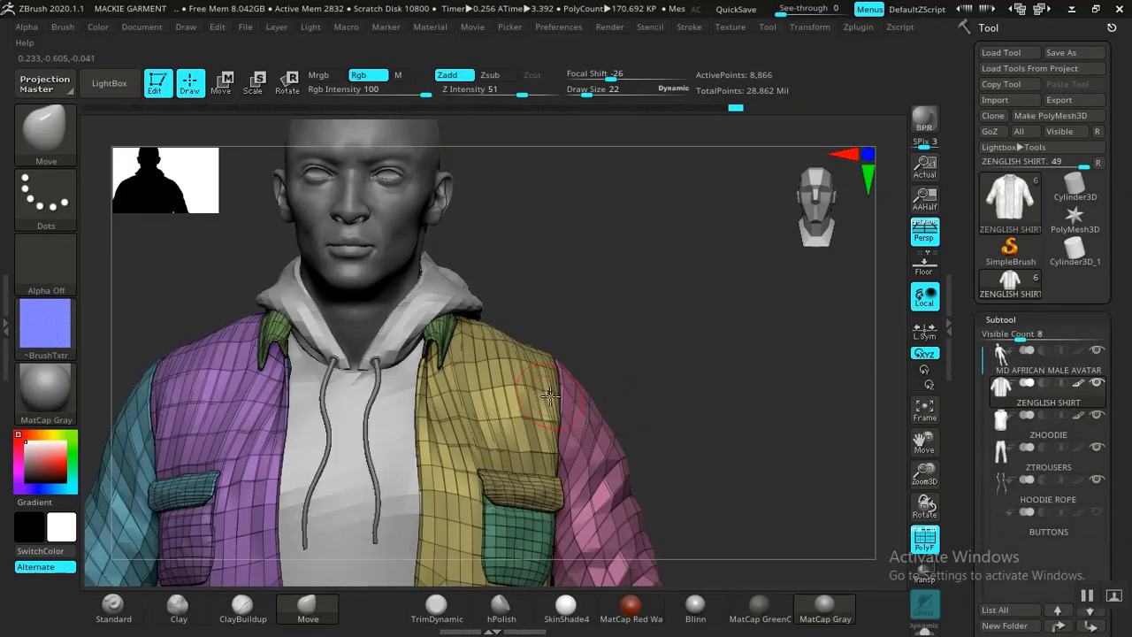
click(924, 626)
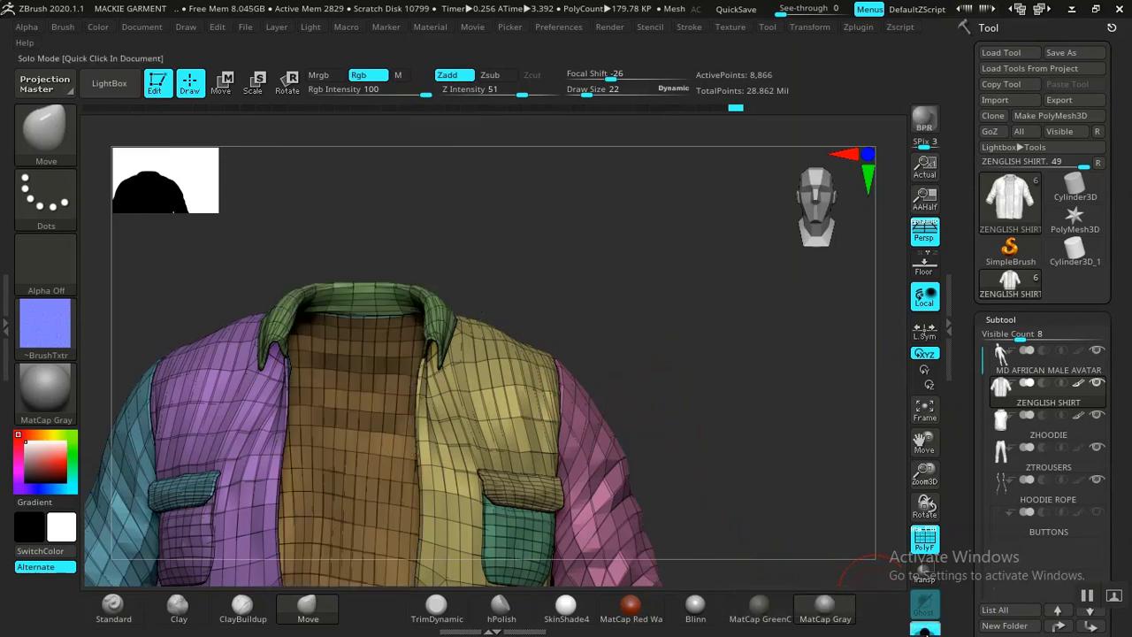
click(1002, 318)
click(1005, 339)
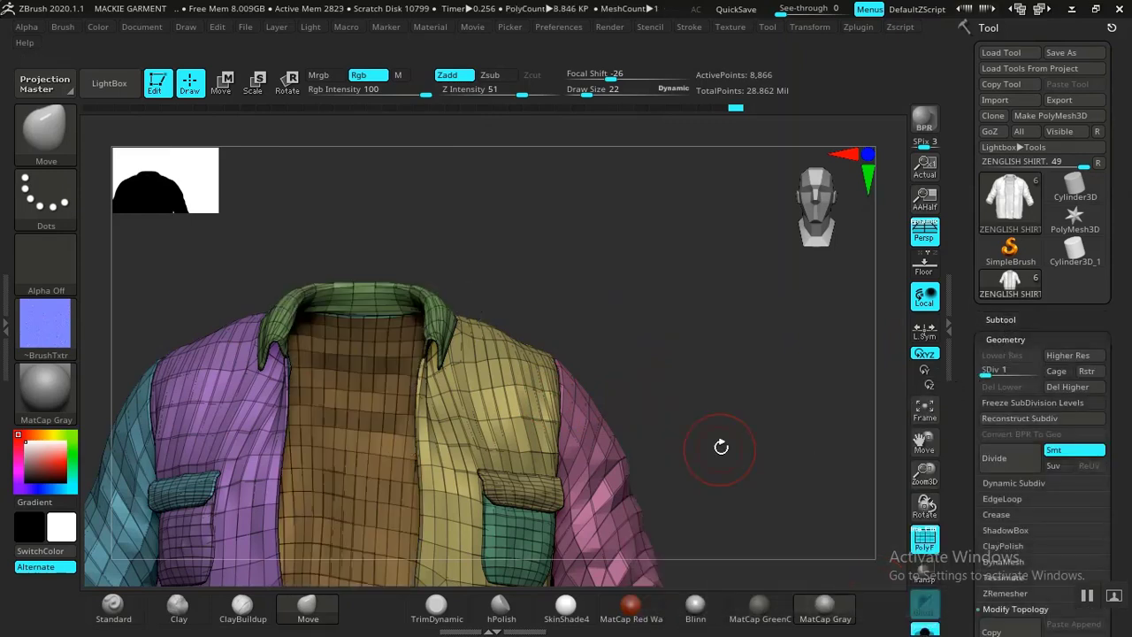
click(999, 320)
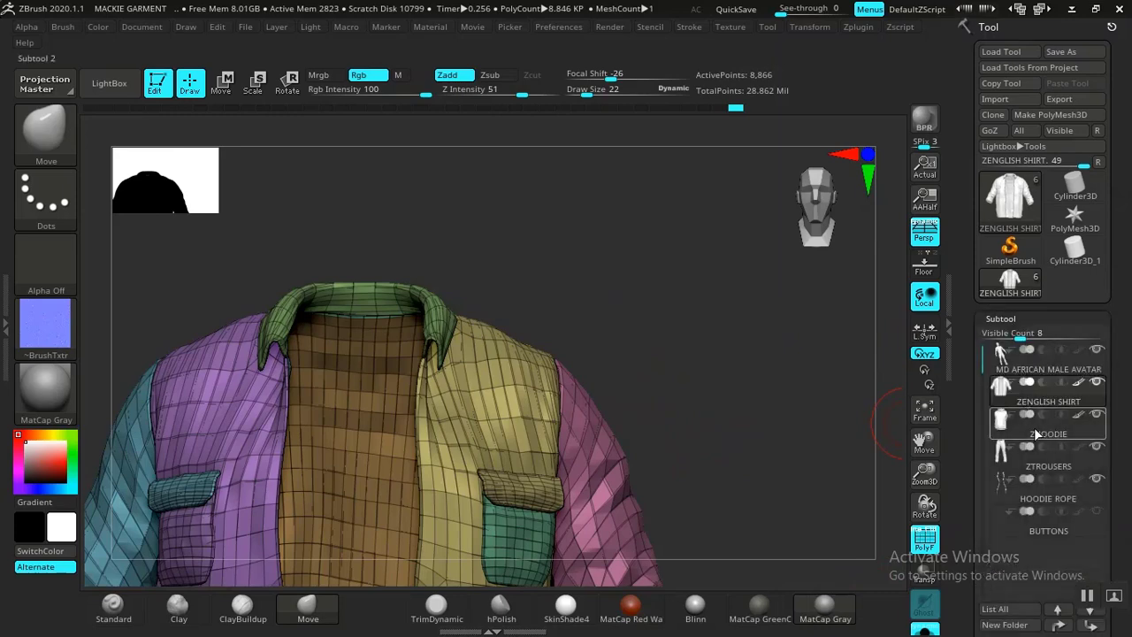
click(1039, 498)
Set the brush draw size to 2 and examine the HOODIE ROPE wireframe down to where its end section begins.
drag(569, 430, 633, 248)
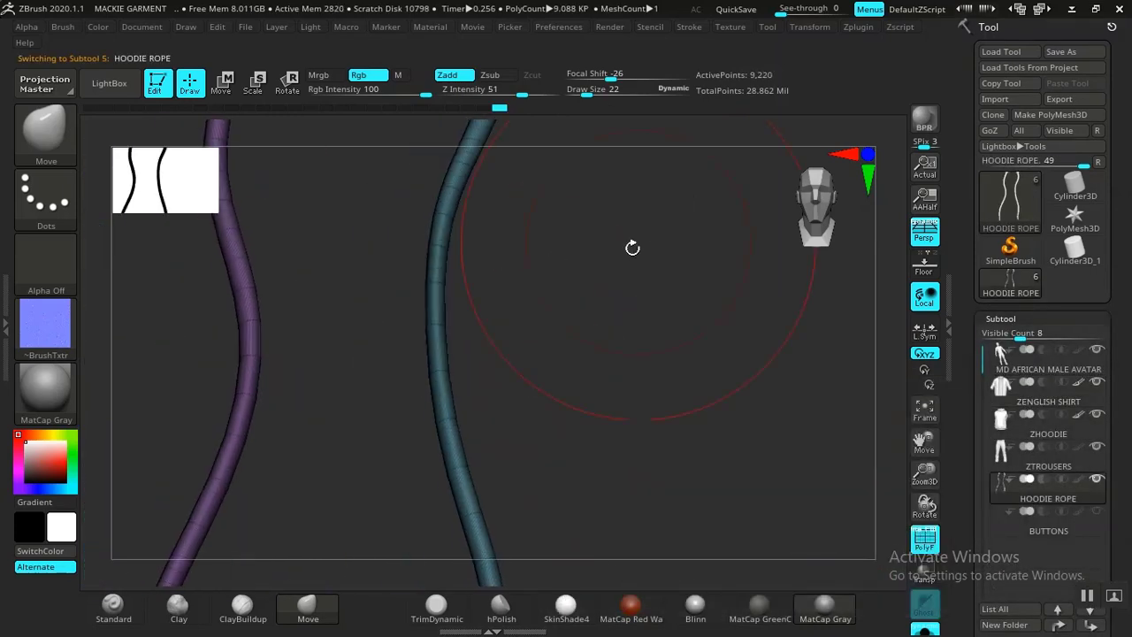
drag(568, 391, 588, 270)
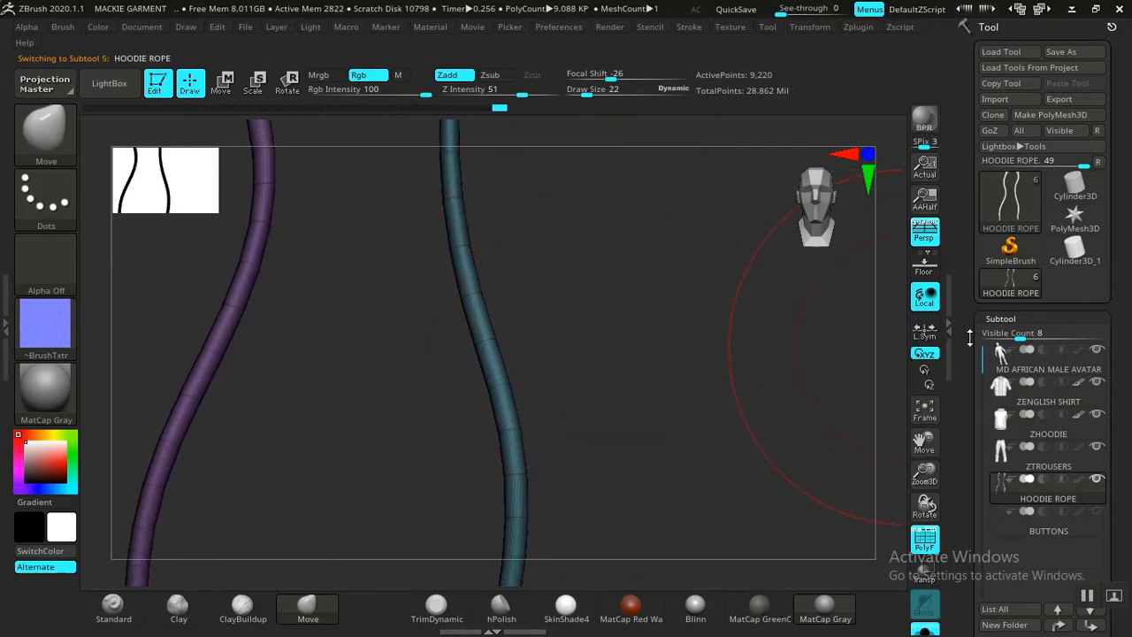
click(1003, 317)
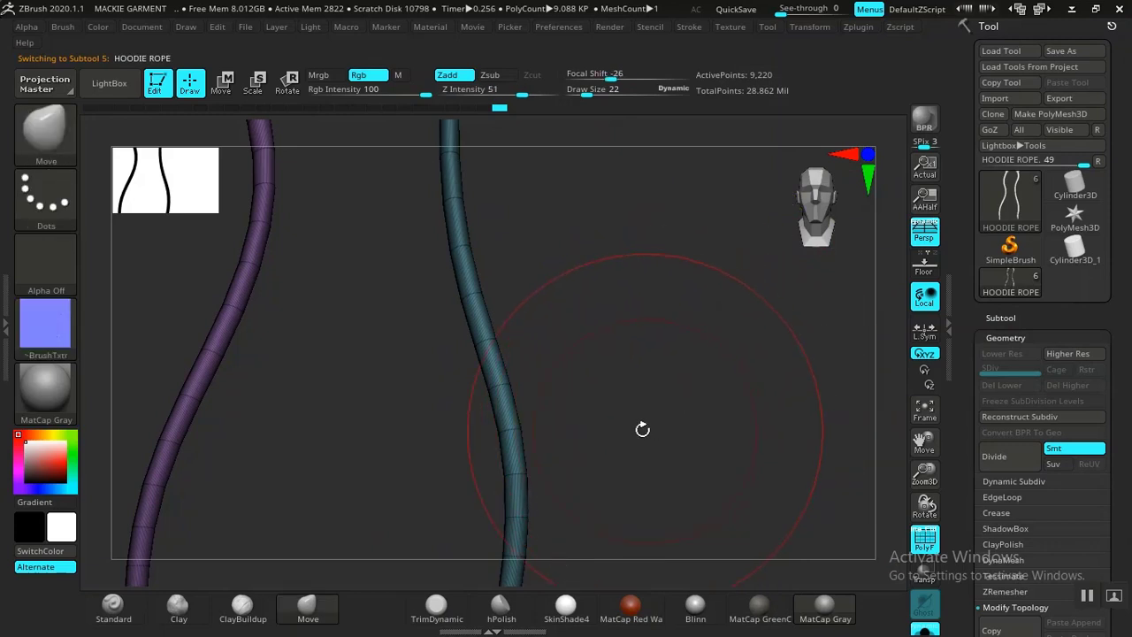
mouse_move(644, 429)
mouse_down()
mouse_move(634, 321)
mouse_move(625, 428)
mouse_up()
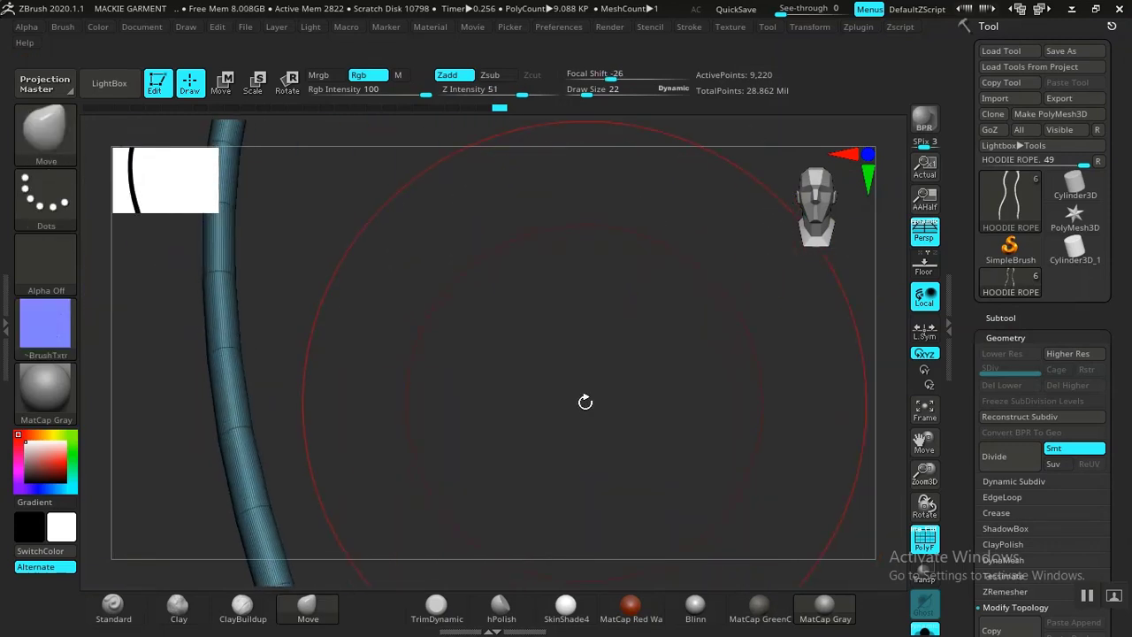
key(space)
drag(585, 387, 580, 387)
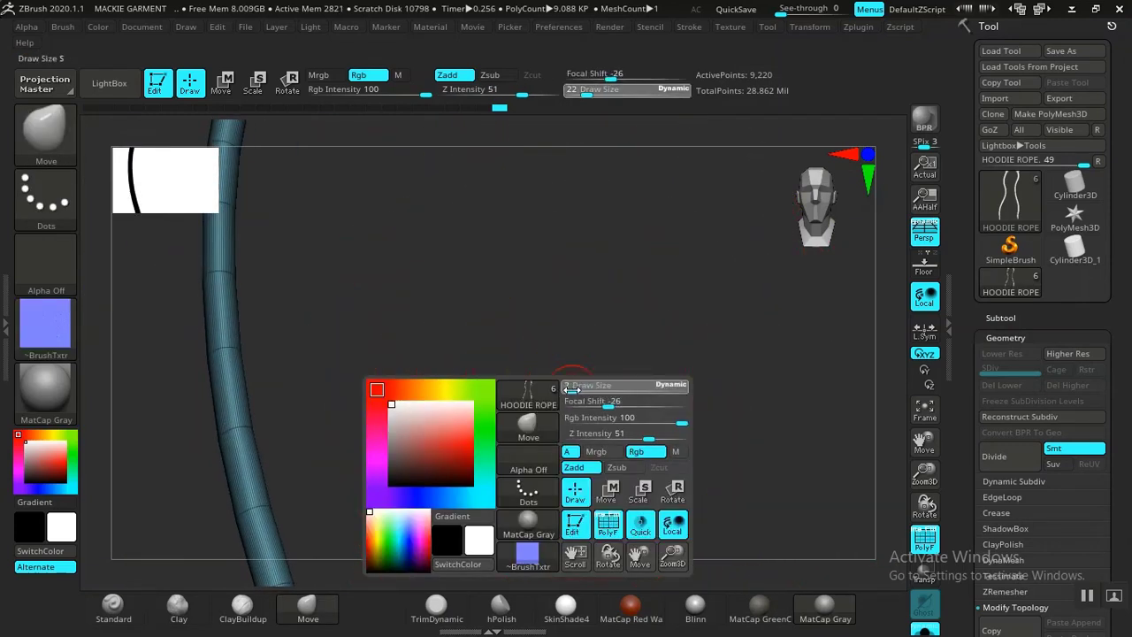
drag(468, 428, 576, 411)
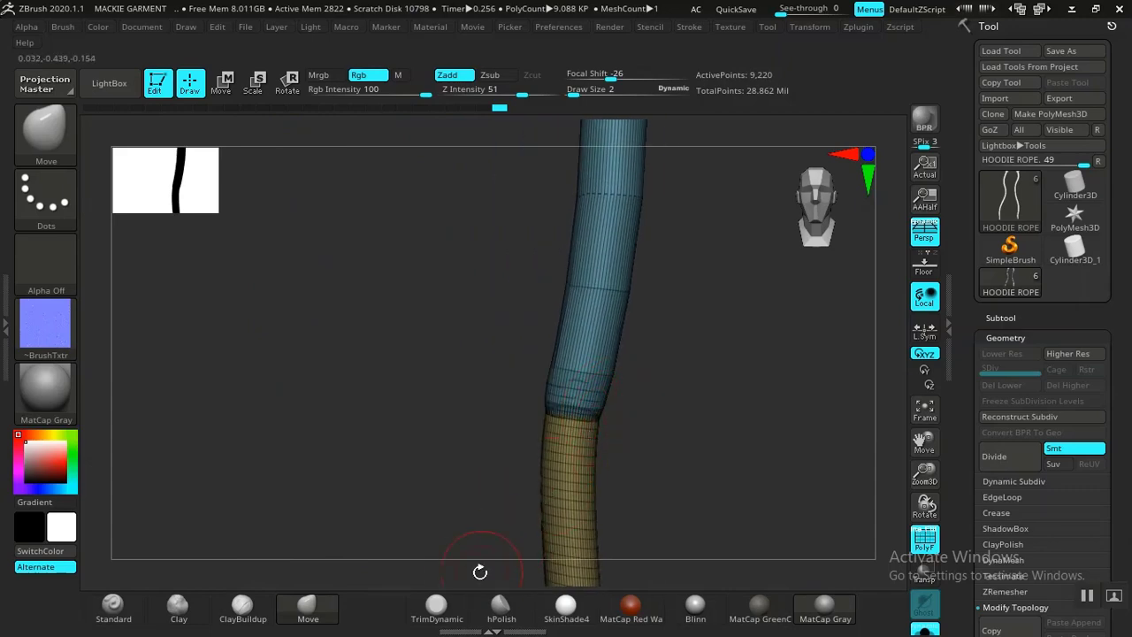
Switch back to Maya, isolate the hoodie rope in the viewport and select it near the black band.
key(alt+Tab)
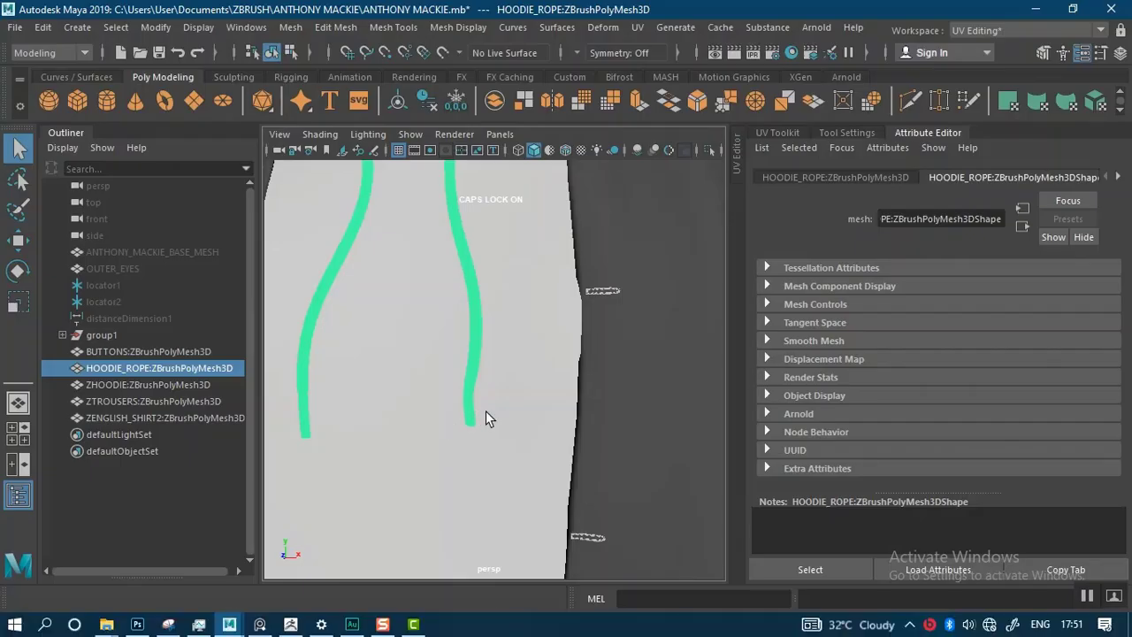
key(ctrl+1)
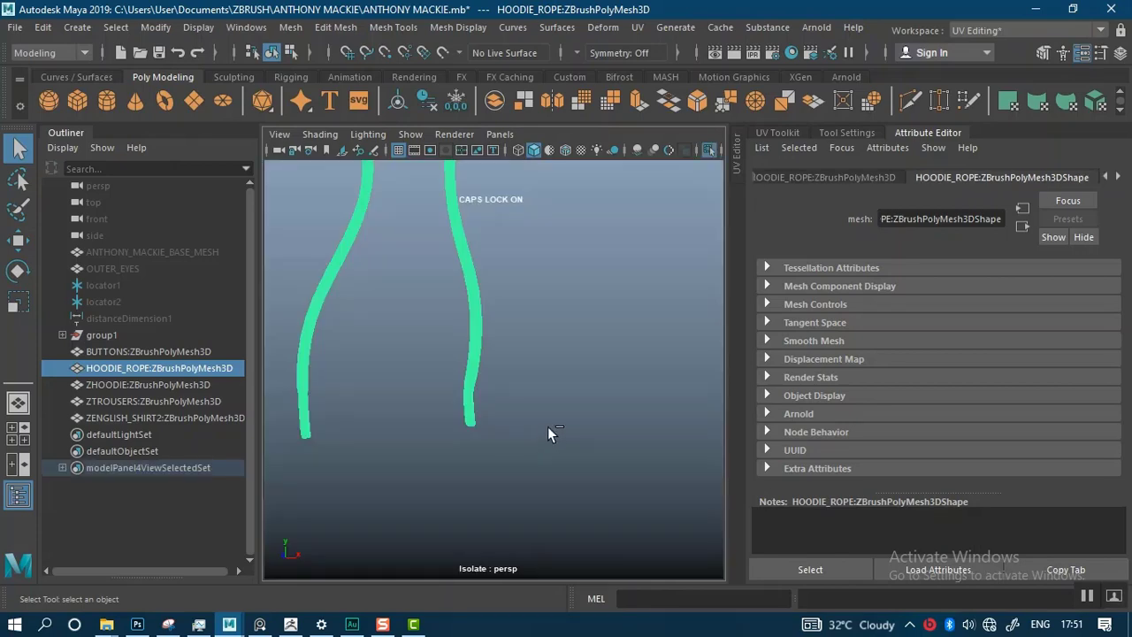
click(546, 402)
scroll(528, 437, up, 7)
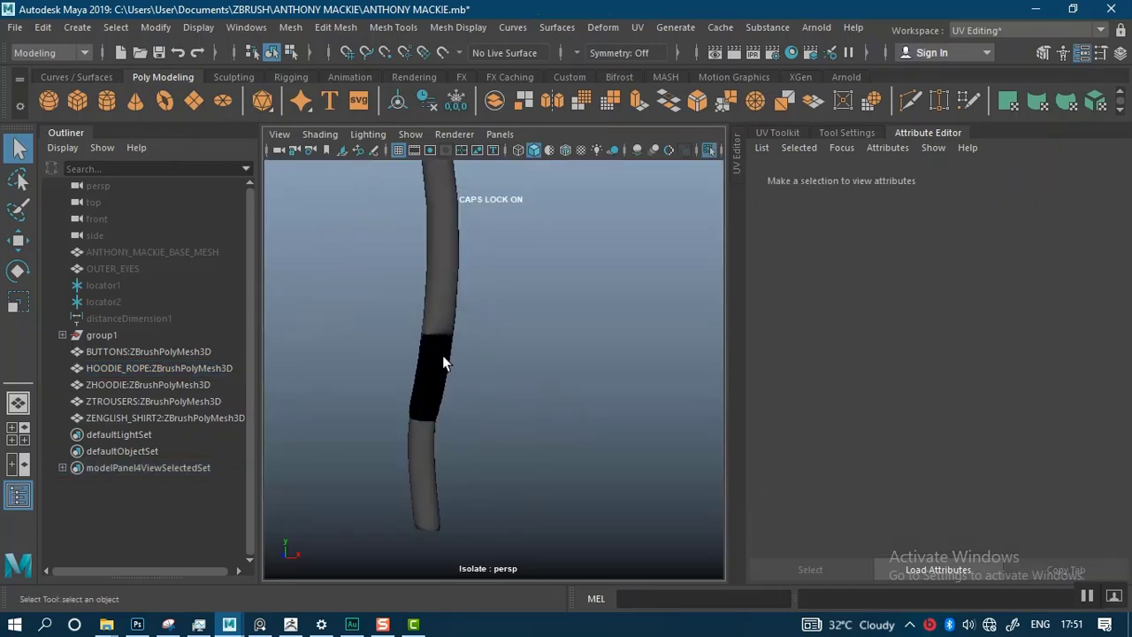
click(442, 362)
scroll(500, 424, up, 6)
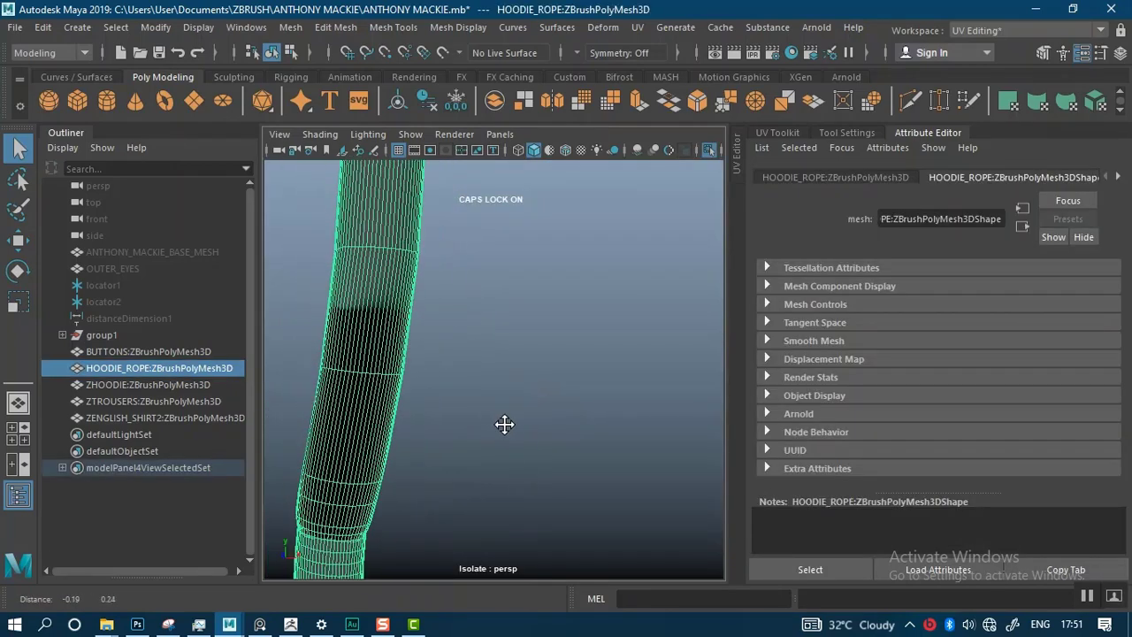
Switch the hoodie rope to face selection mode at the black band near its lower end.
mouse_move(518, 531)
alt+mouse_down()
mouse_move(543, 540)
mouse_move(519, 540)
alt+mouse_up()
alt+middle_drag(562, 514, 556, 280)
alt+middle_drag(506, 442, 556, 363)
scroll(518, 437, up, 7)
alt+middle_drag(560, 281, 476, 458)
right_click(478, 456)
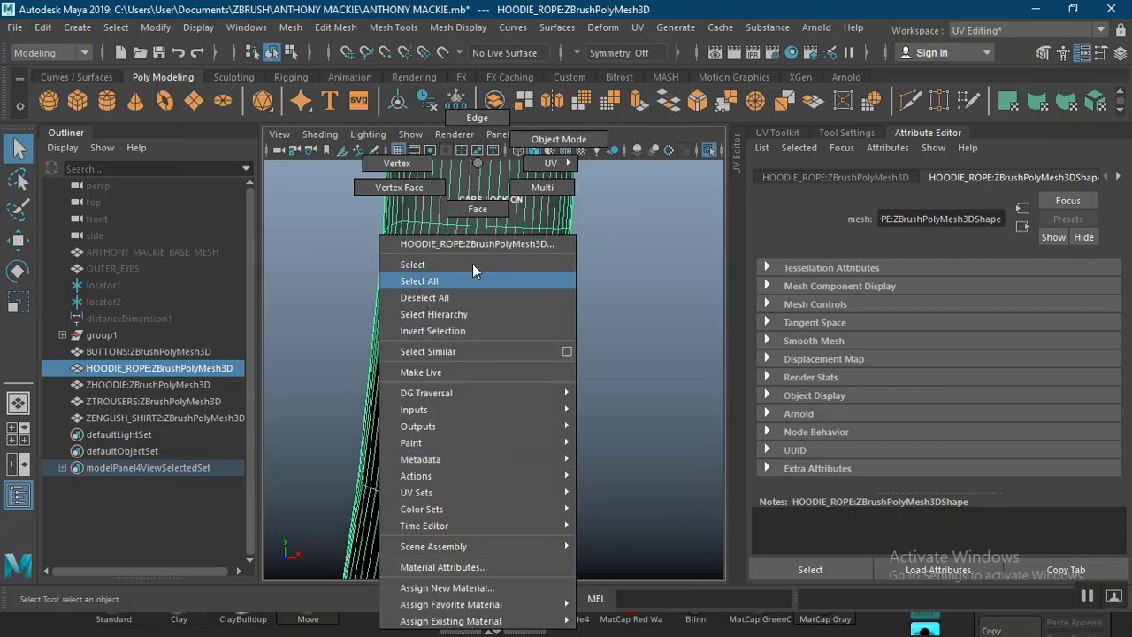
click(477, 209)
Reverse the normals of the long face loop in the black band of the rope, then clear the selection.
double_click(467, 482)
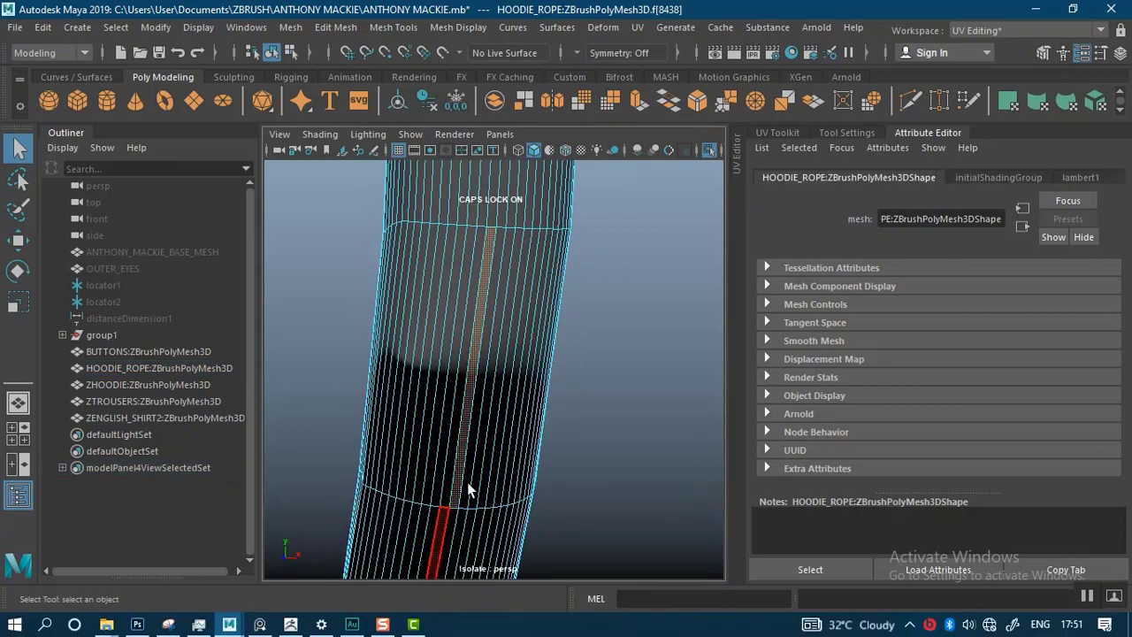
alt+middle_drag(467, 482, 453, 382)
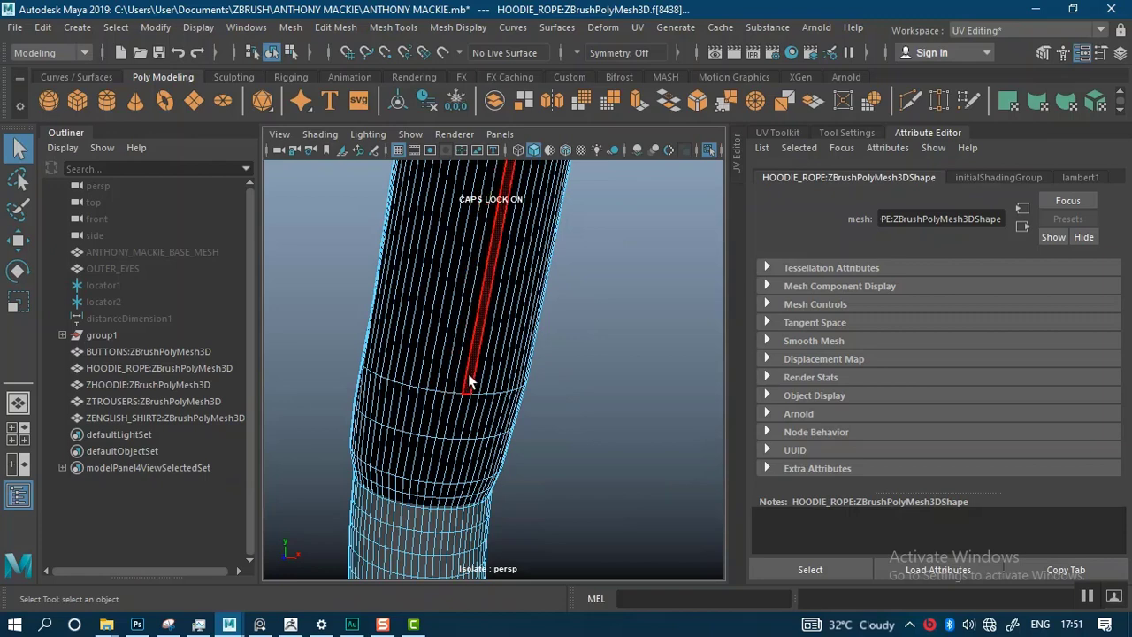
drag(554, 343, 507, 345)
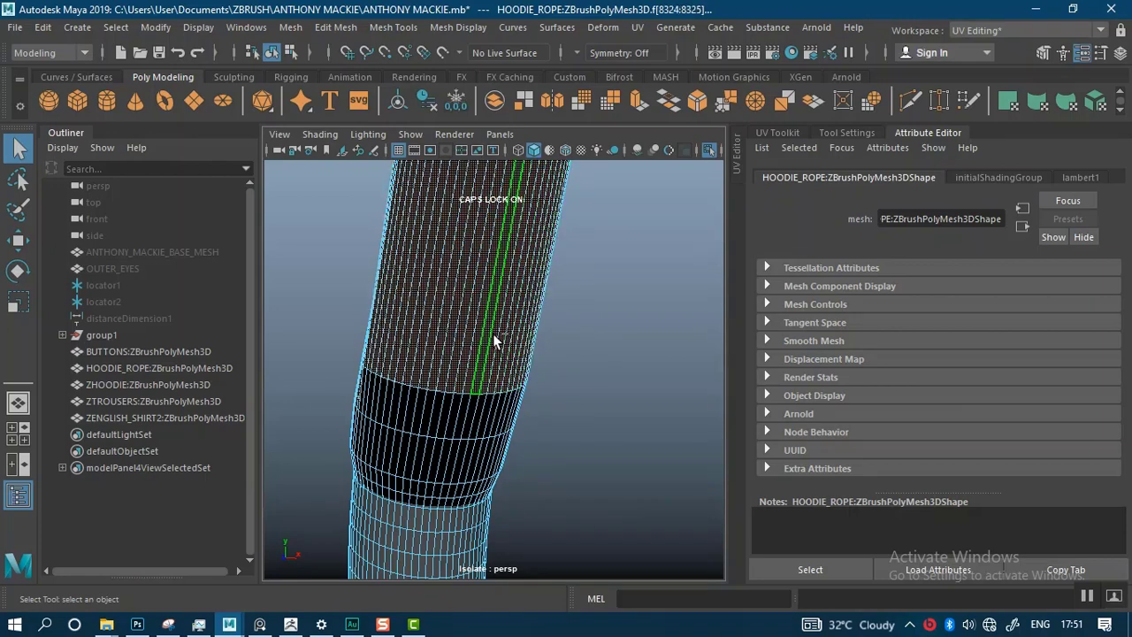
shift+right_click(493, 343)
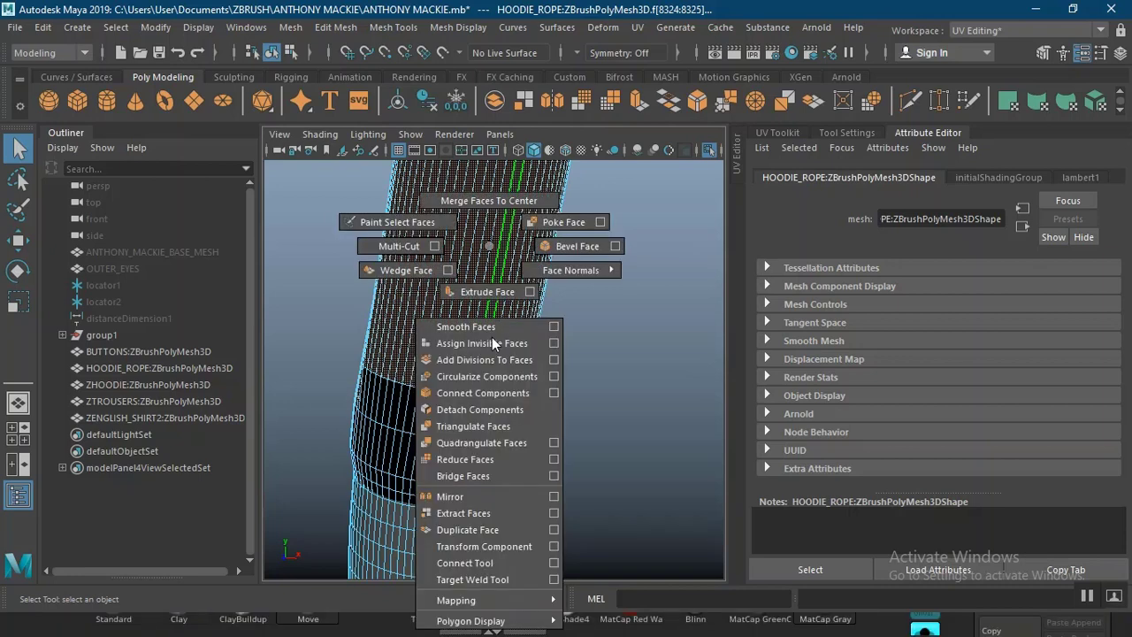
click(550, 276)
click(610, 274)
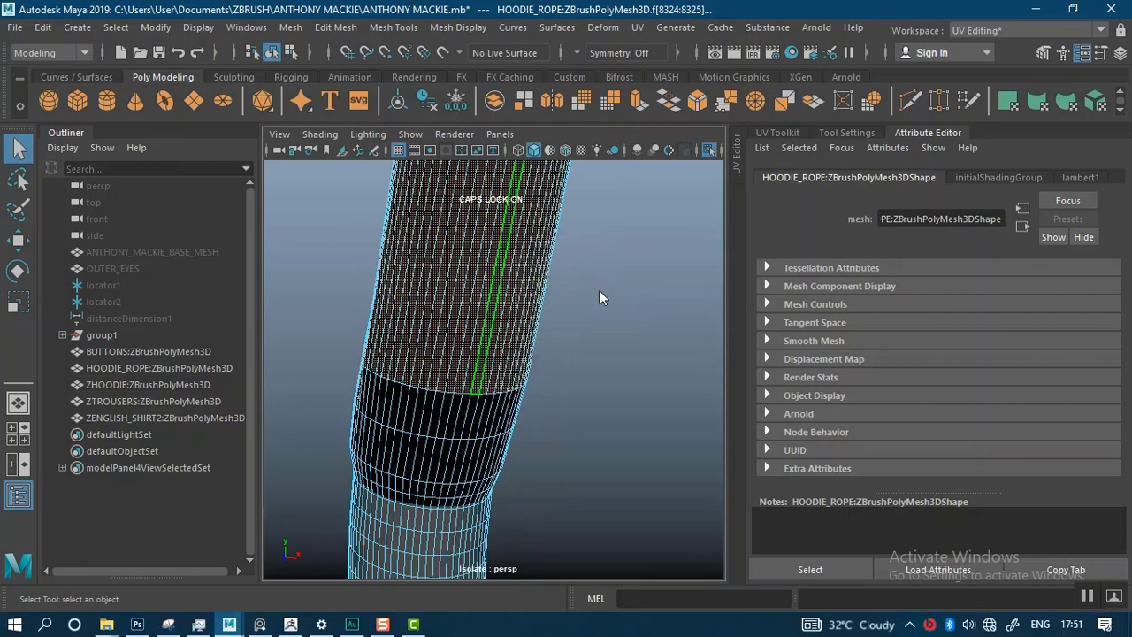
click(597, 406)
alt+middle_drag(597, 407, 553, 405)
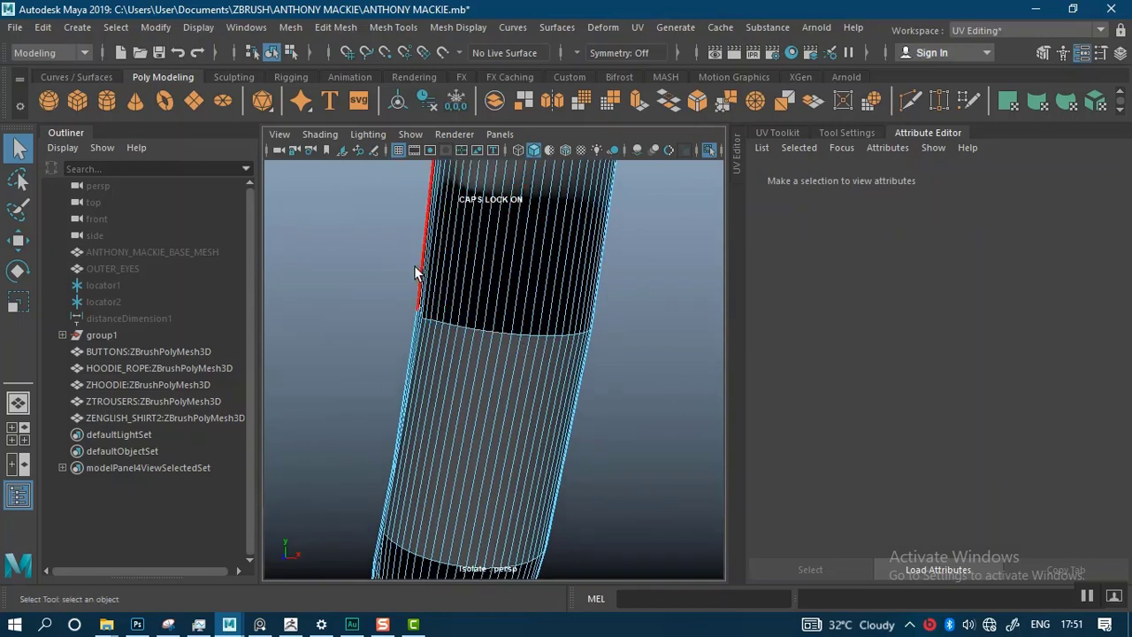
alt+drag(522, 442, 418, 267)
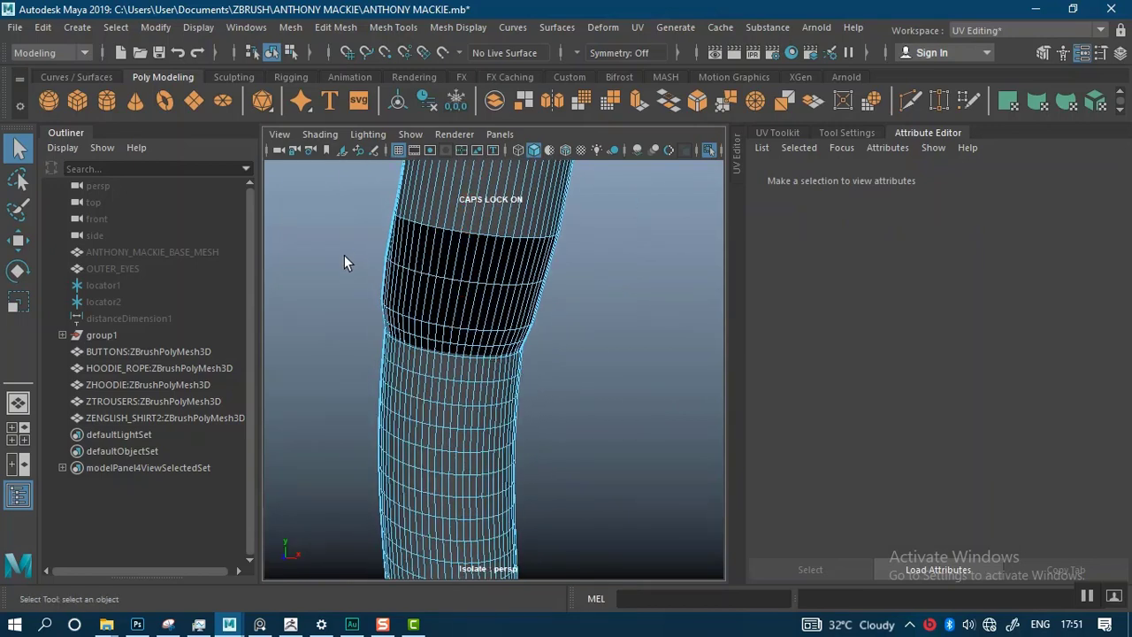
drag(481, 283, 485, 285)
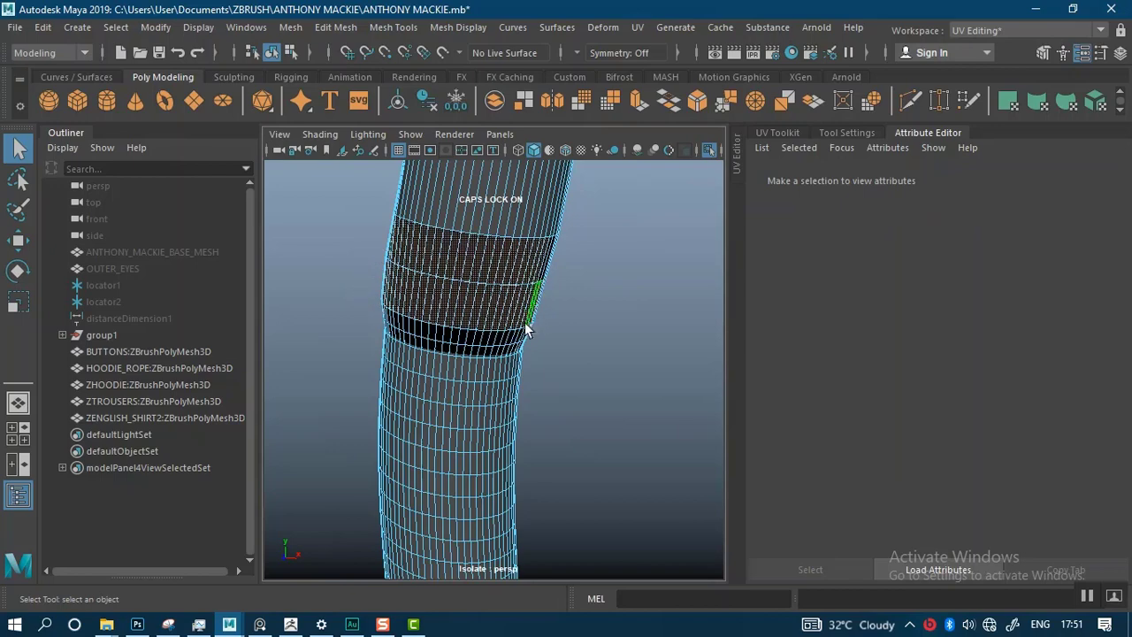
click(528, 333)
Reverse the normals of the stacked black face loops just above the rope's densely ringed end section, then clear the selection.
scroll(515, 320, up, 5)
click(455, 332)
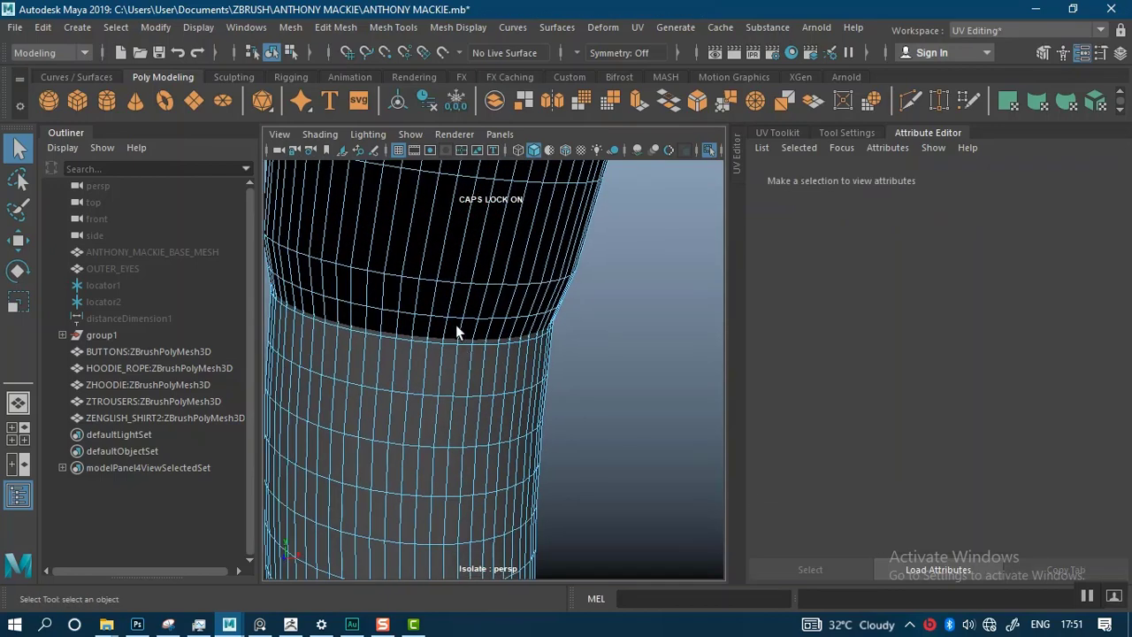
click(452, 305)
shift+double_click(459, 302)
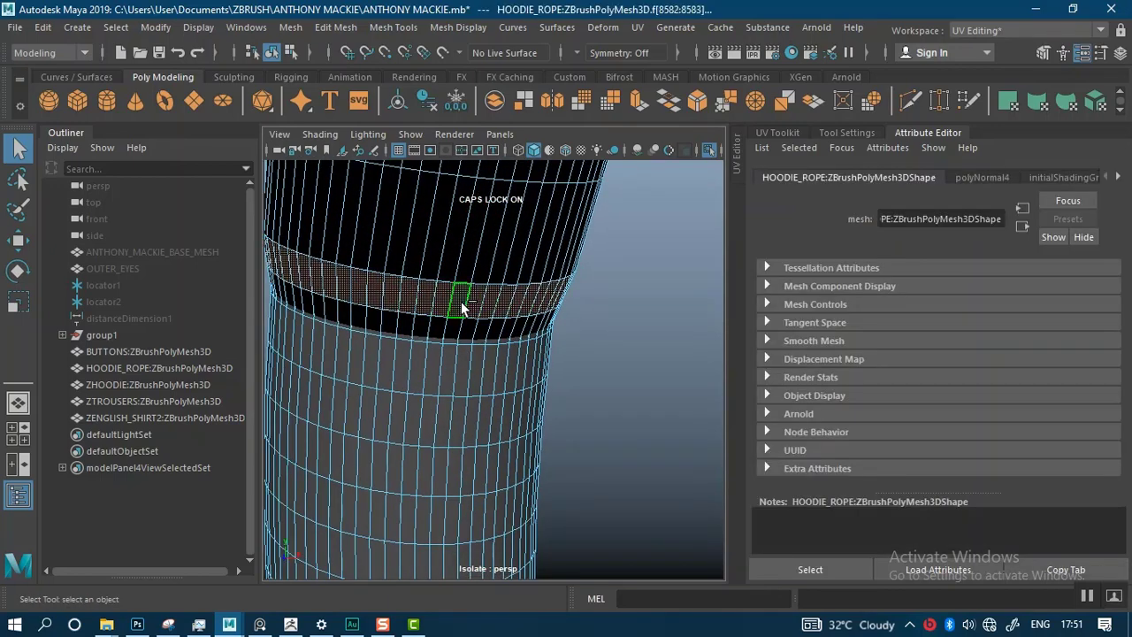
shift+double_click(501, 258)
alt+middle_drag(553, 302, 553, 348)
shift+double_click(516, 403)
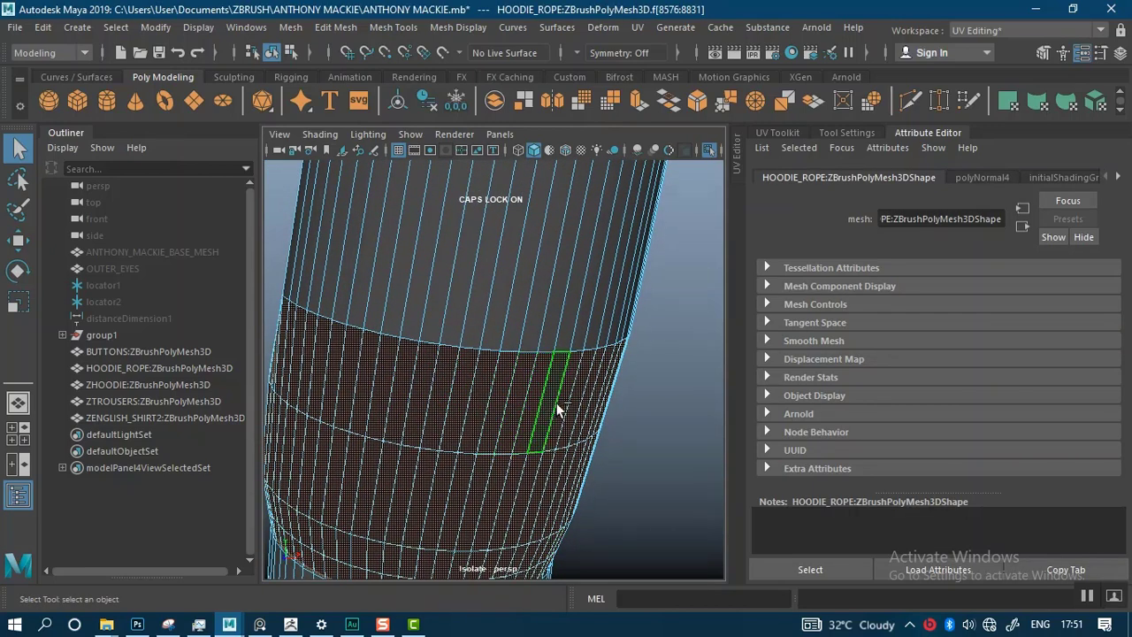
shift+right_drag(546, 417, 588, 357)
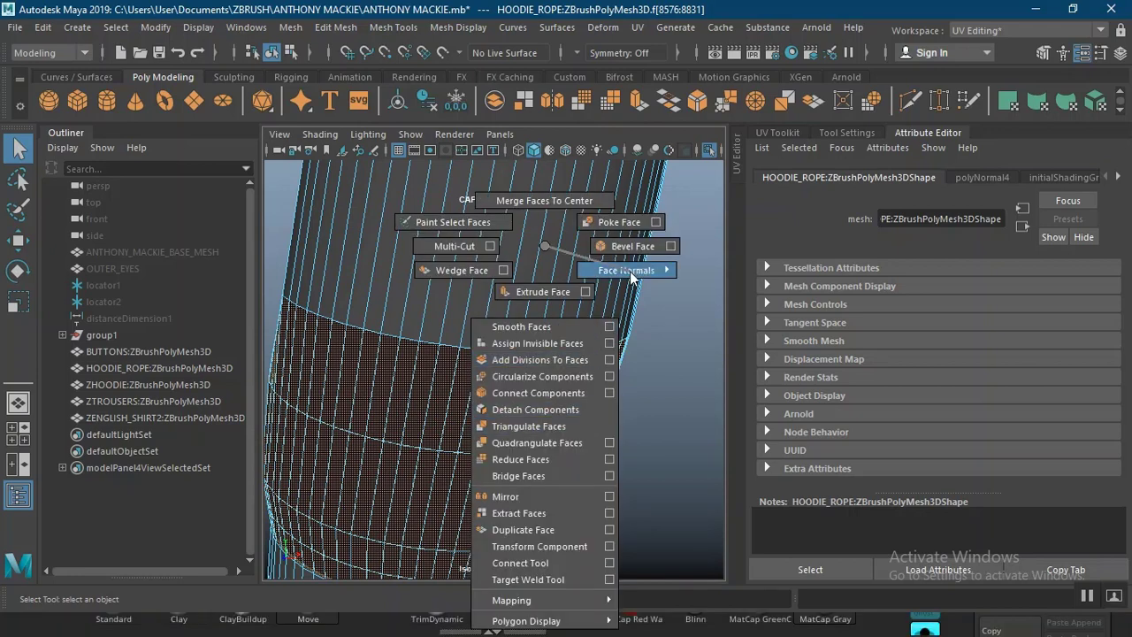
shift+right_drag(631, 277, 675, 289)
click(623, 400)
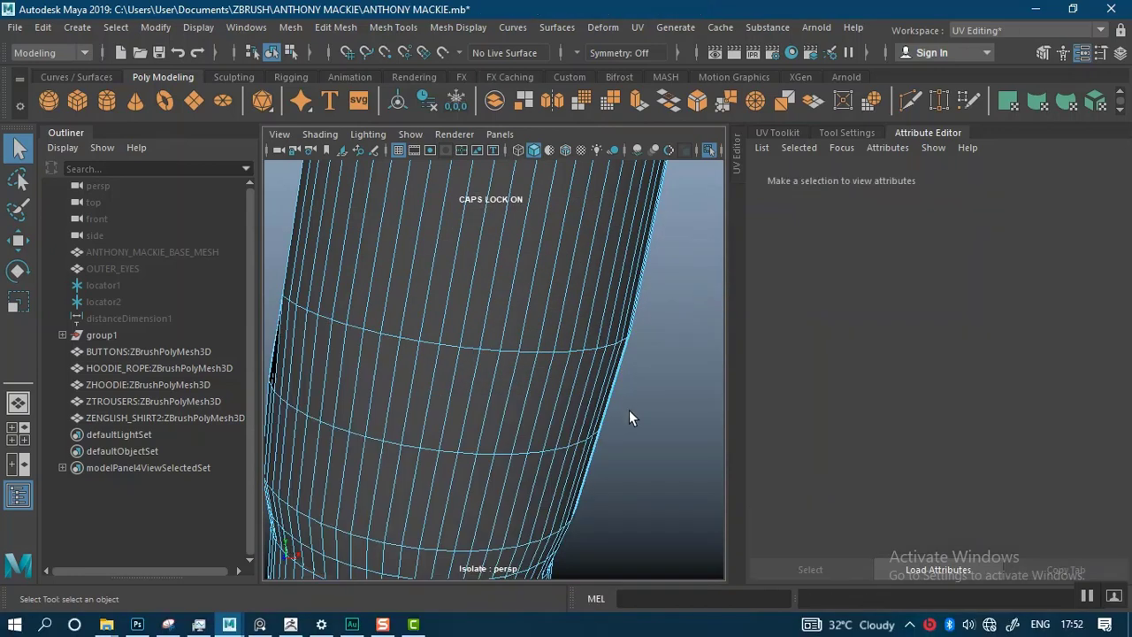
Examine the side of the rope above its ringed end section for remaining black, reversed faces.
alt+right_drag(629, 418, 619, 384)
alt+middle_drag(619, 383, 499, 346)
alt+right_drag(554, 415, 526, 408)
alt+drag(526, 407, 590, 390)
alt+middle_drag(590, 390, 260, 374)
alt+right_drag(462, 327, 492, 346)
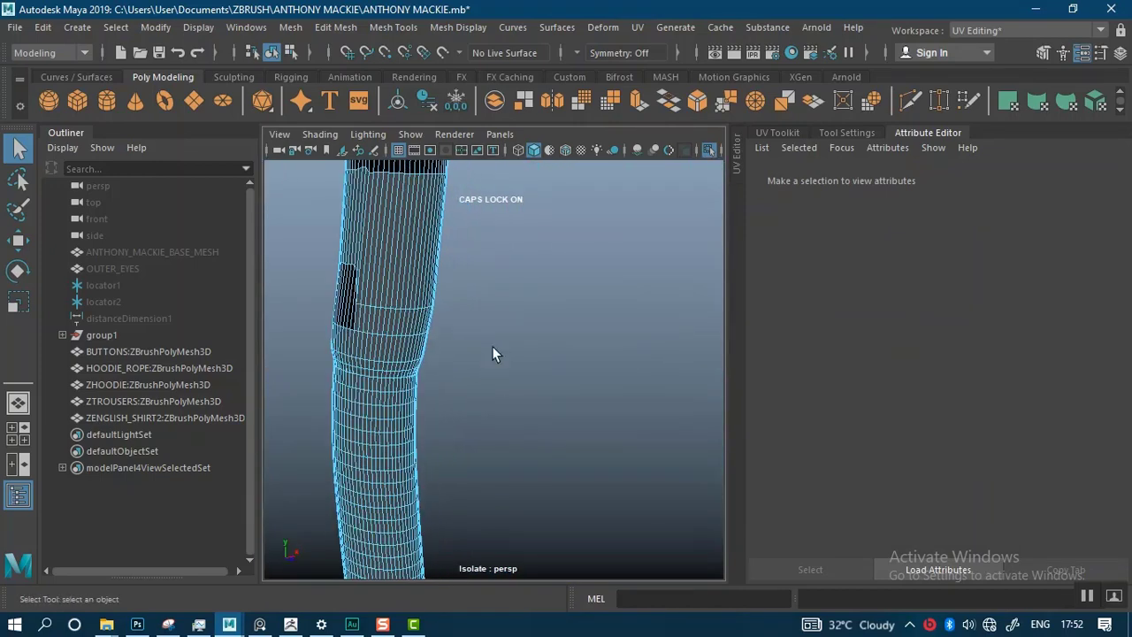
alt+middle_drag(492, 346, 469, 330)
scroll(513, 362, up, 5)
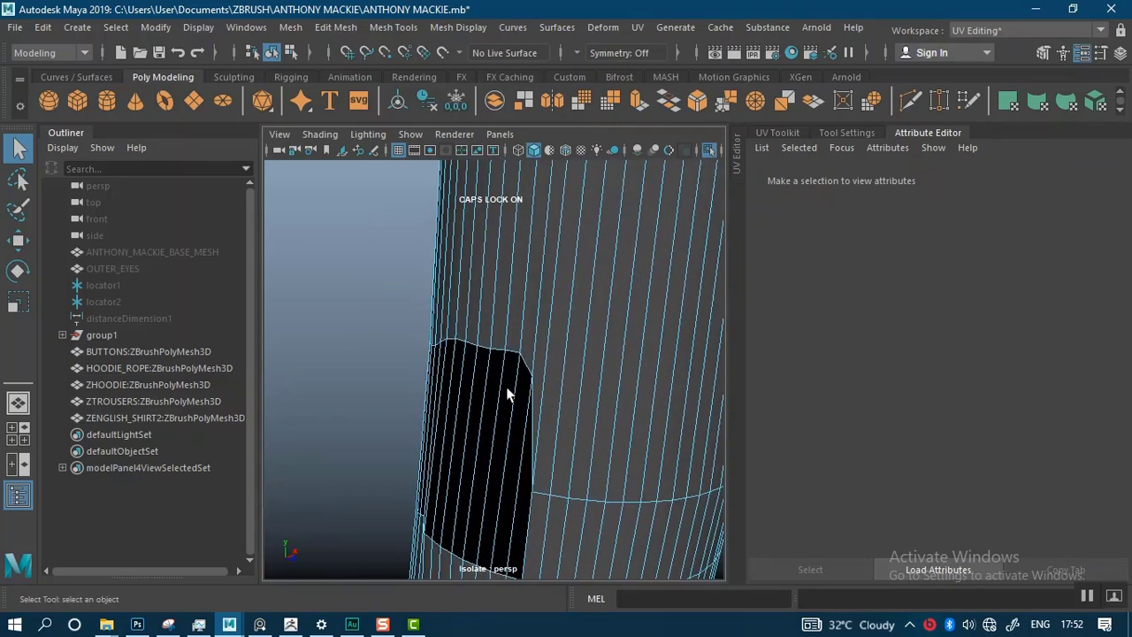
click(516, 451)
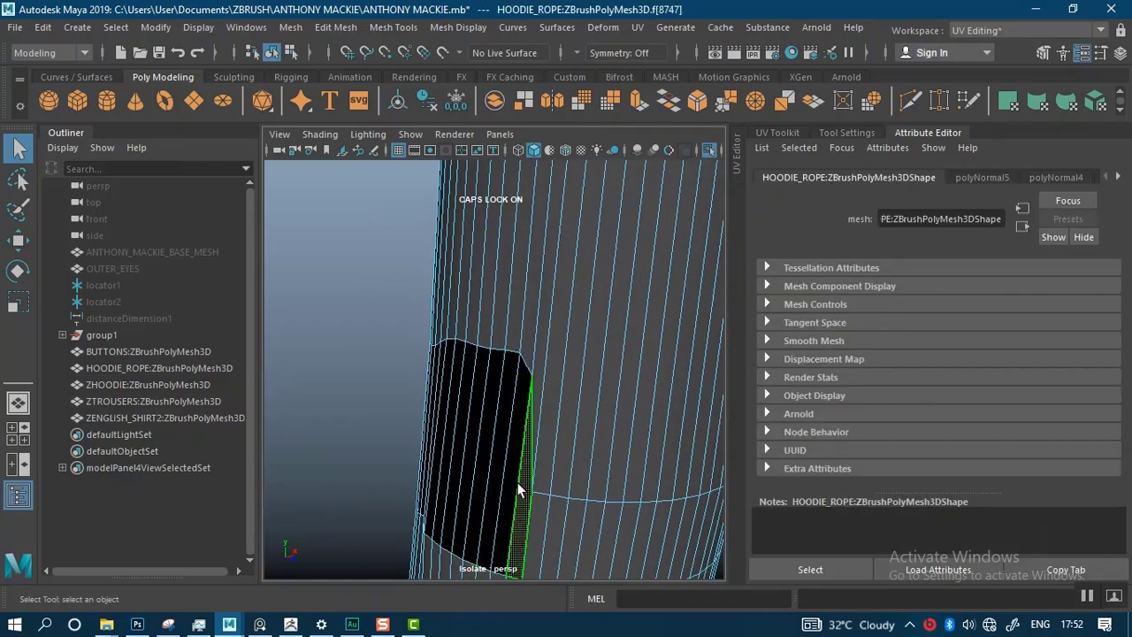
shift+click(509, 479)
shift+double_click(492, 480)
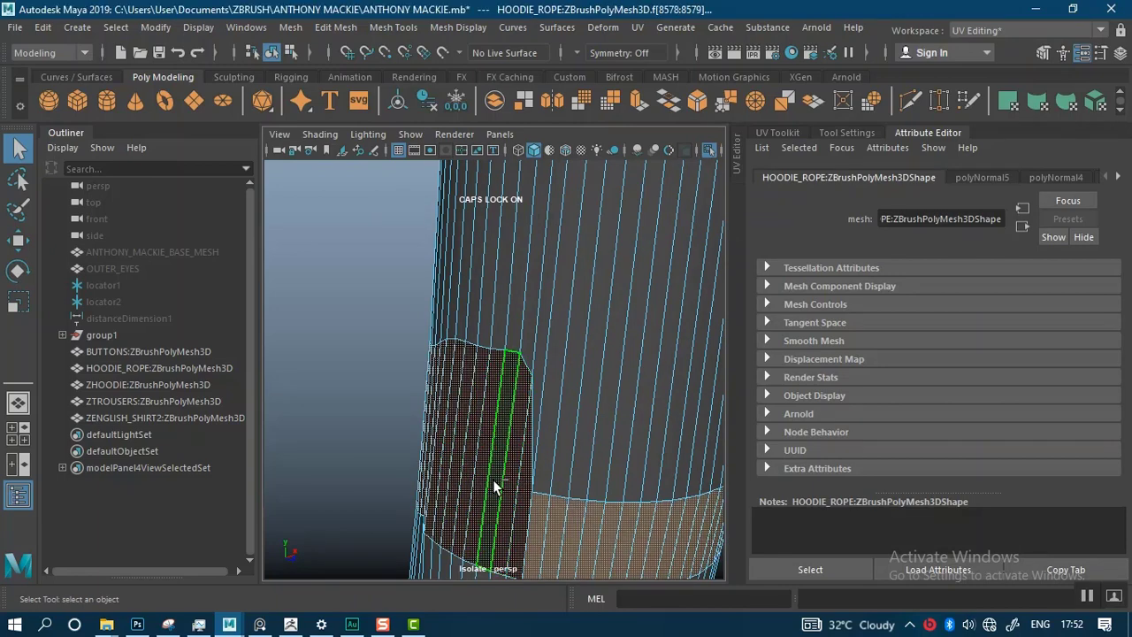
click(375, 428)
Select the adjacent black faces of the remaining reversed patch, continuing strip by strip around the side of the rope.
click(519, 512)
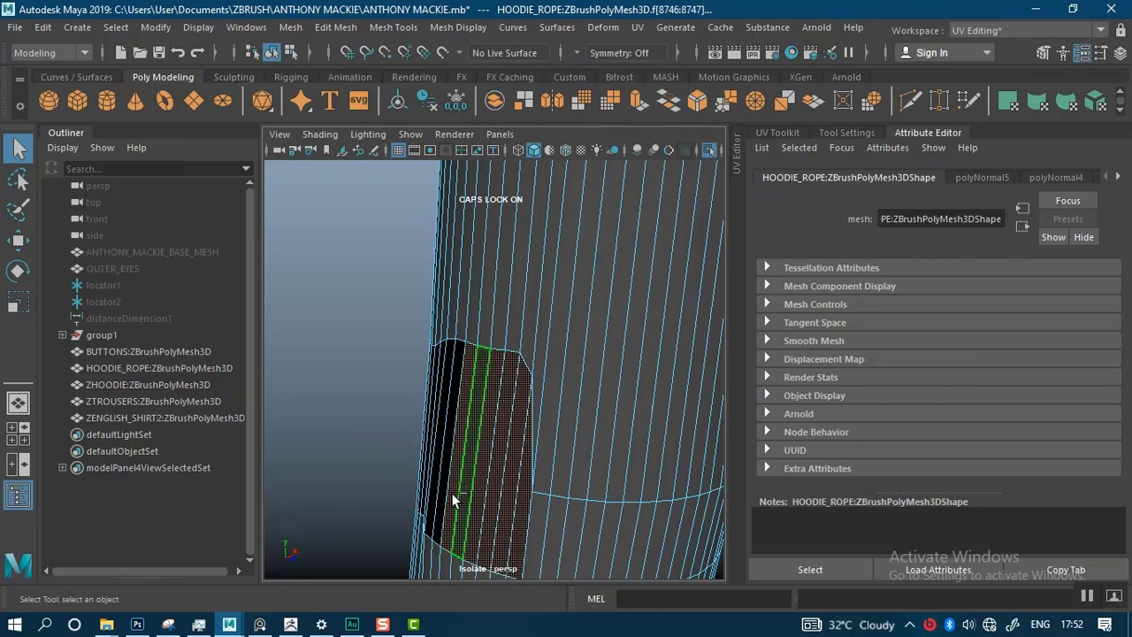
alt+drag(347, 407, 430, 404)
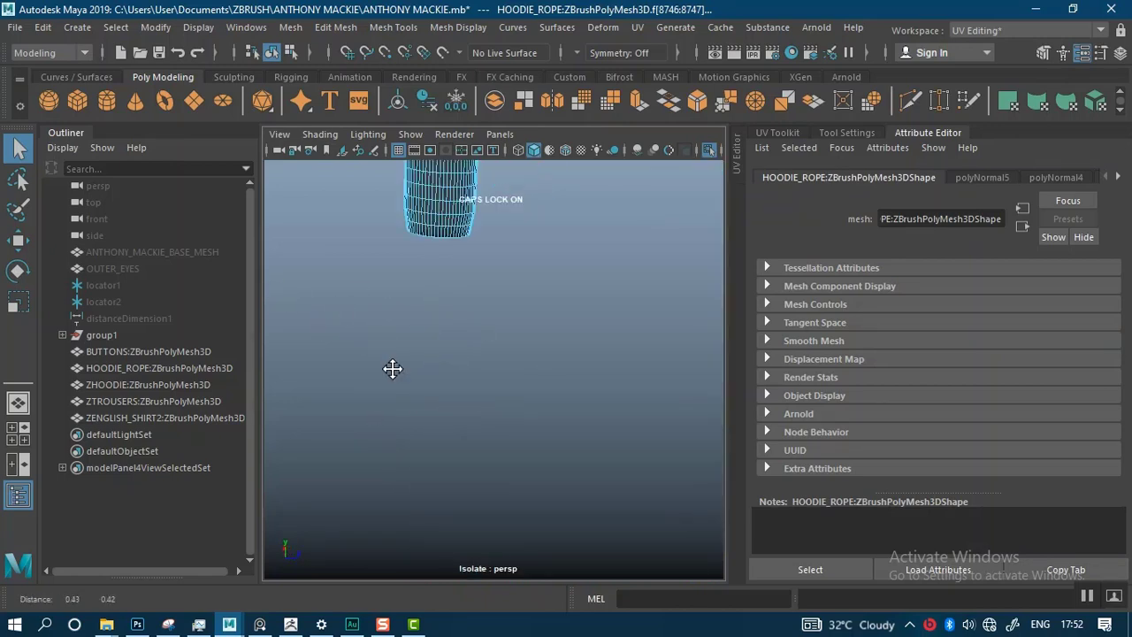
alt+middle_drag(393, 368, 407, 455)
alt+right_drag(460, 408, 400, 311)
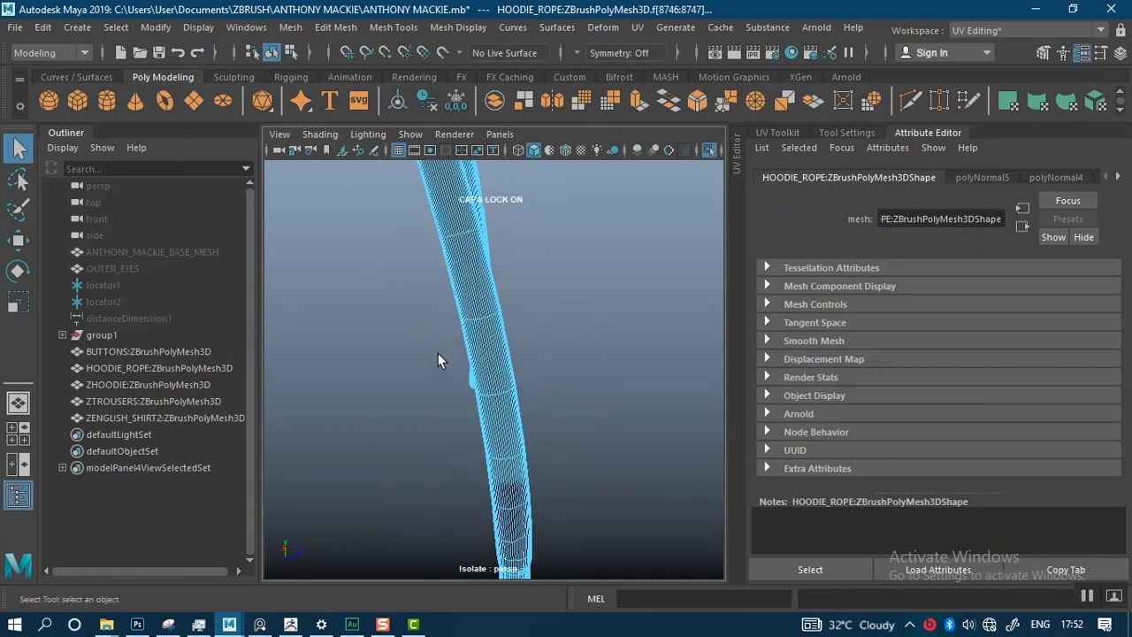
alt+middle_drag(440, 361, 467, 350)
alt+right_drag(472, 351, 507, 437)
alt+drag(508, 438, 534, 409)
alt+middle_drag(533, 398, 413, 522)
alt+middle_drag(507, 349, 505, 379)
alt+right_drag(489, 330, 485, 383)
alt+middle_drag(483, 385, 506, 423)
alt+right_drag(457, 387, 442, 425)
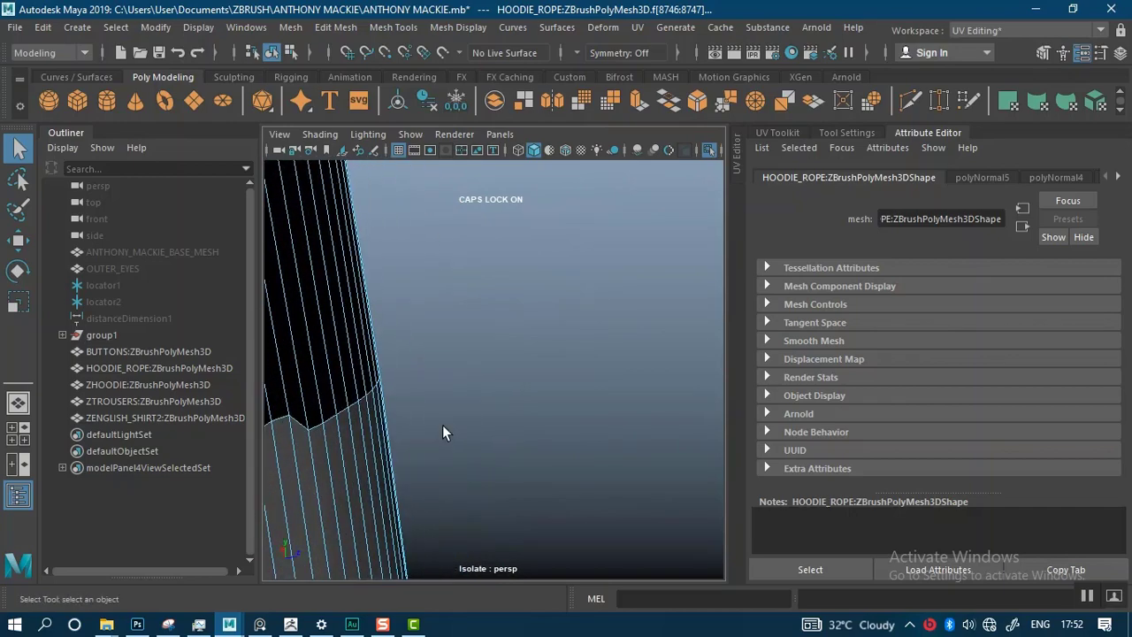
alt+middle_drag(442, 424, 489, 335)
alt+right_drag(472, 402, 463, 414)
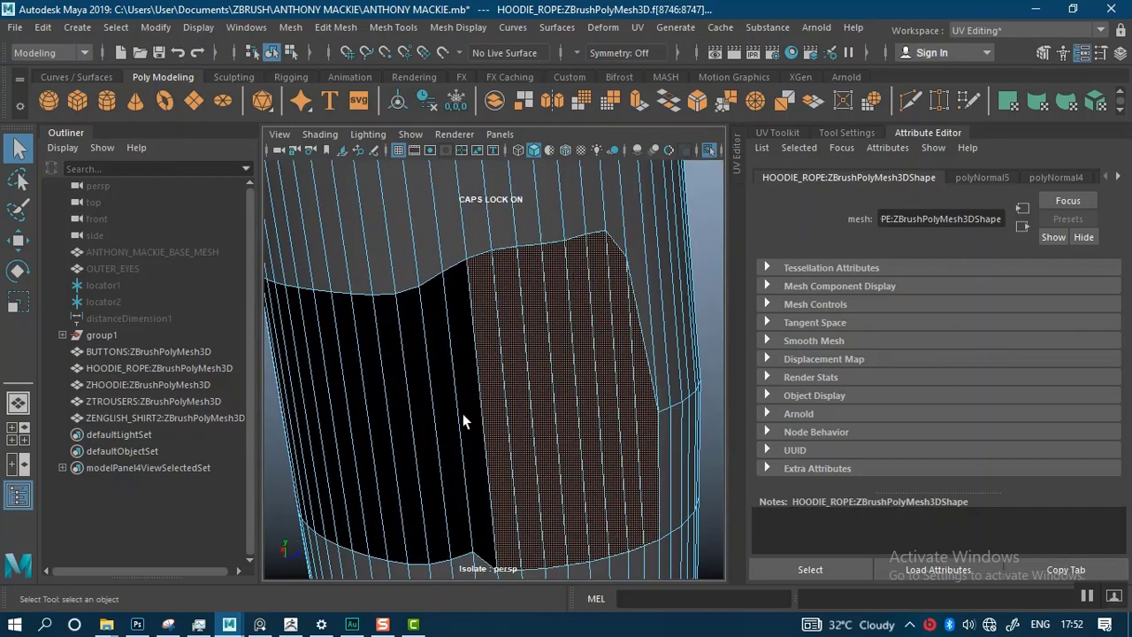
shift+click(421, 425)
shift+click(401, 427)
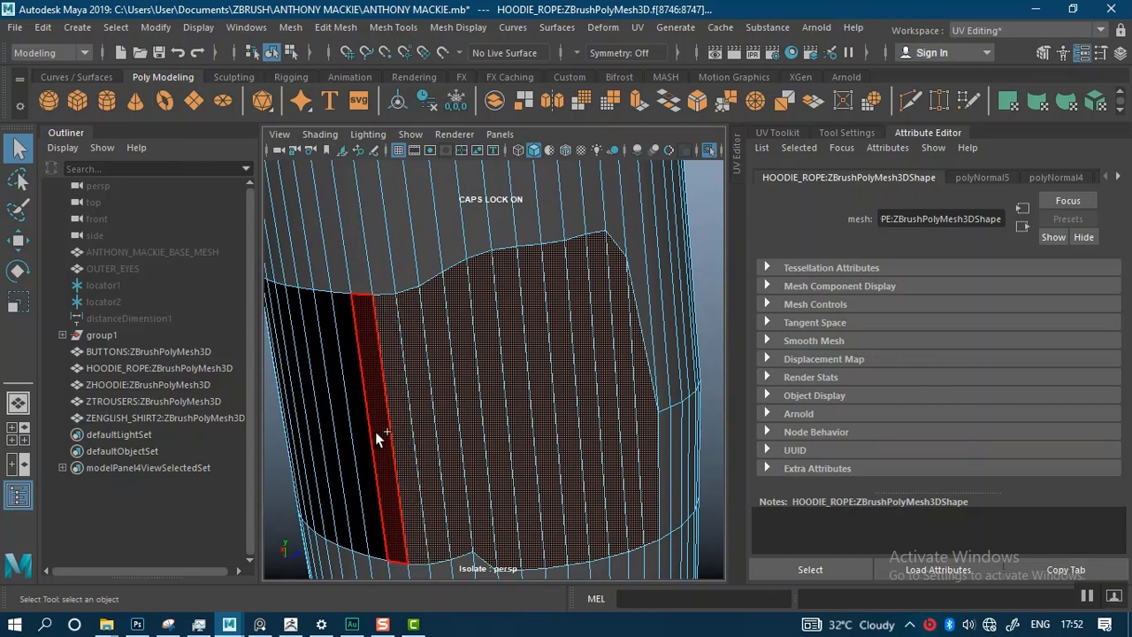
shift+click(376, 432)
shift+click(358, 435)
shift+click(340, 437)
shift+click(324, 440)
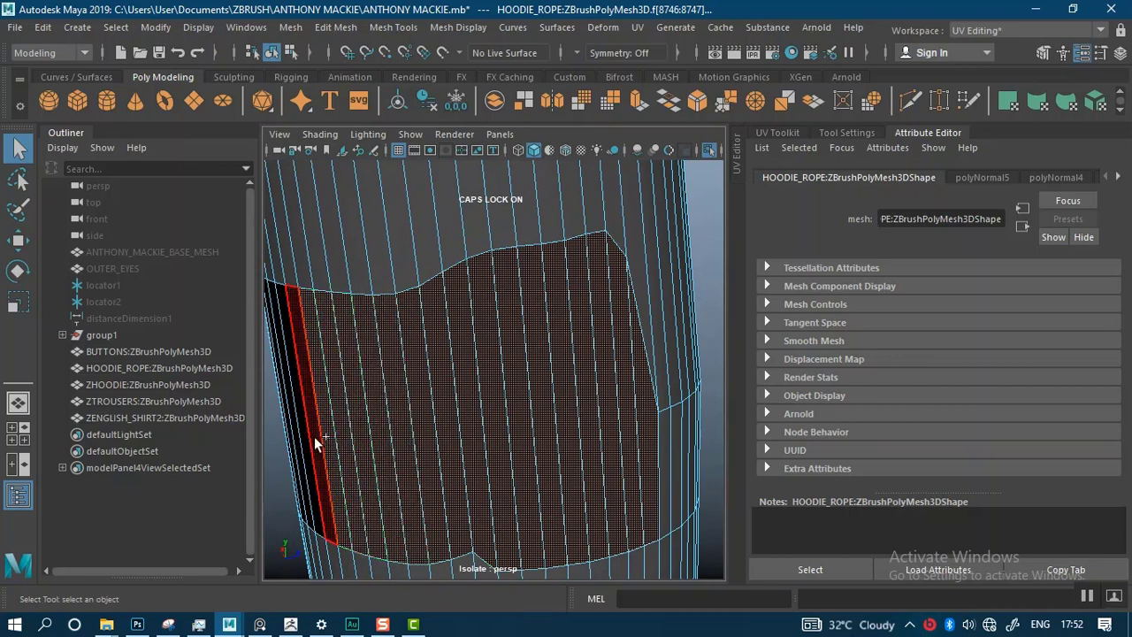
shift+click(313, 436)
Extend the face selection over the rest of the black patch on the other side of the rope.
alt+drag(438, 412, 461, 414)
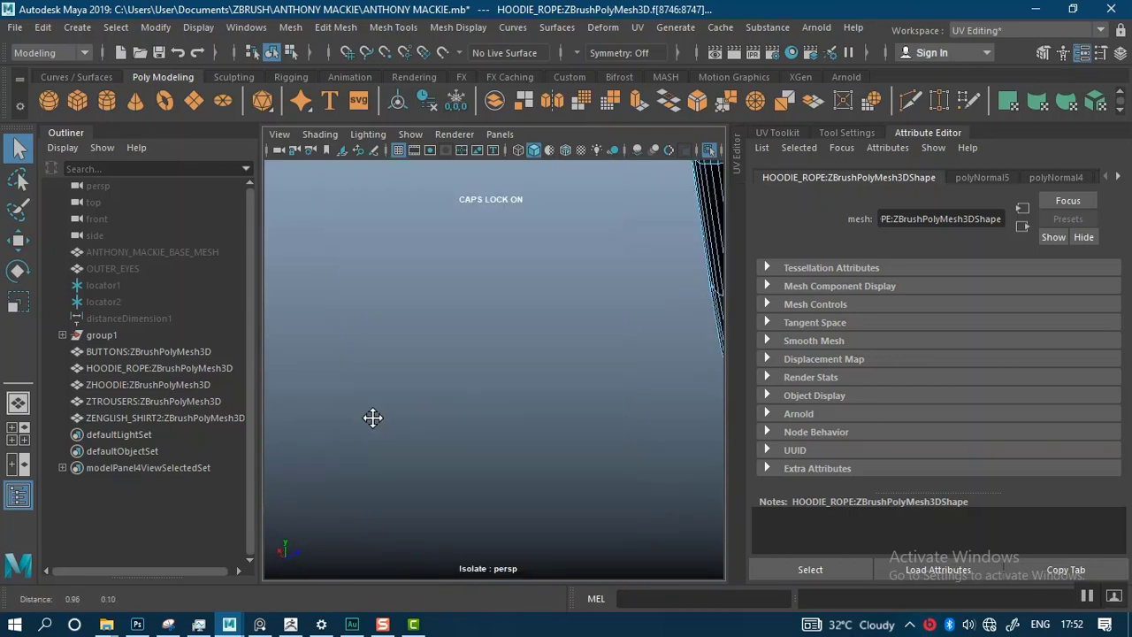
alt+middle_drag(373, 417, 281, 425)
alt+middle_drag(423, 384, 434, 430)
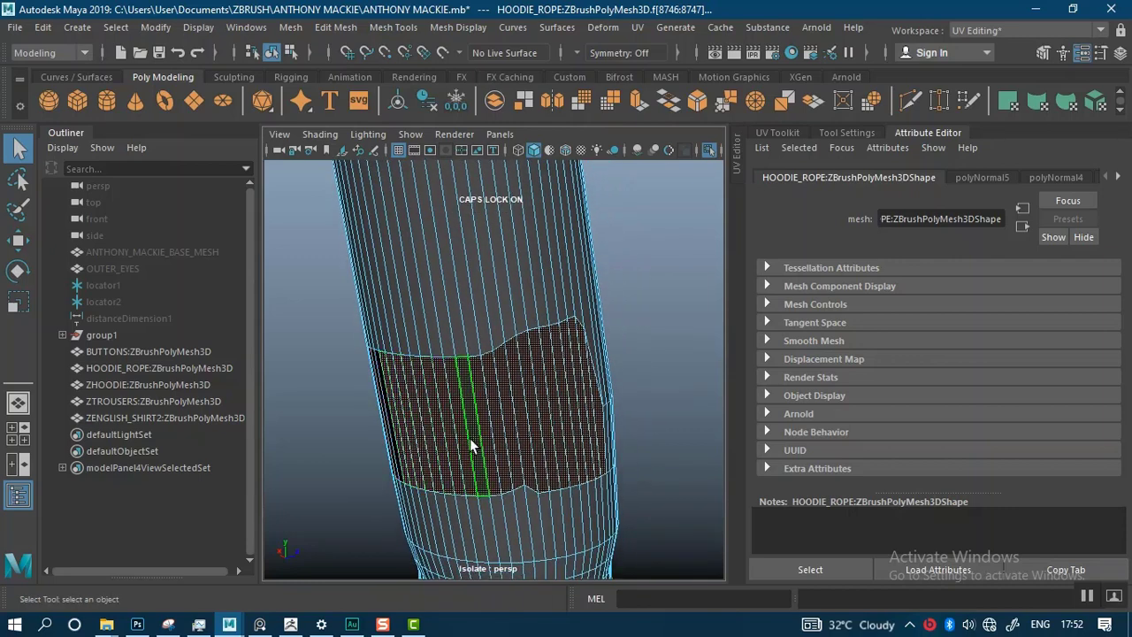
scroll(471, 445, down, 5)
alt+drag(435, 408, 482, 412)
alt+middle_drag(526, 396, 330, 408)
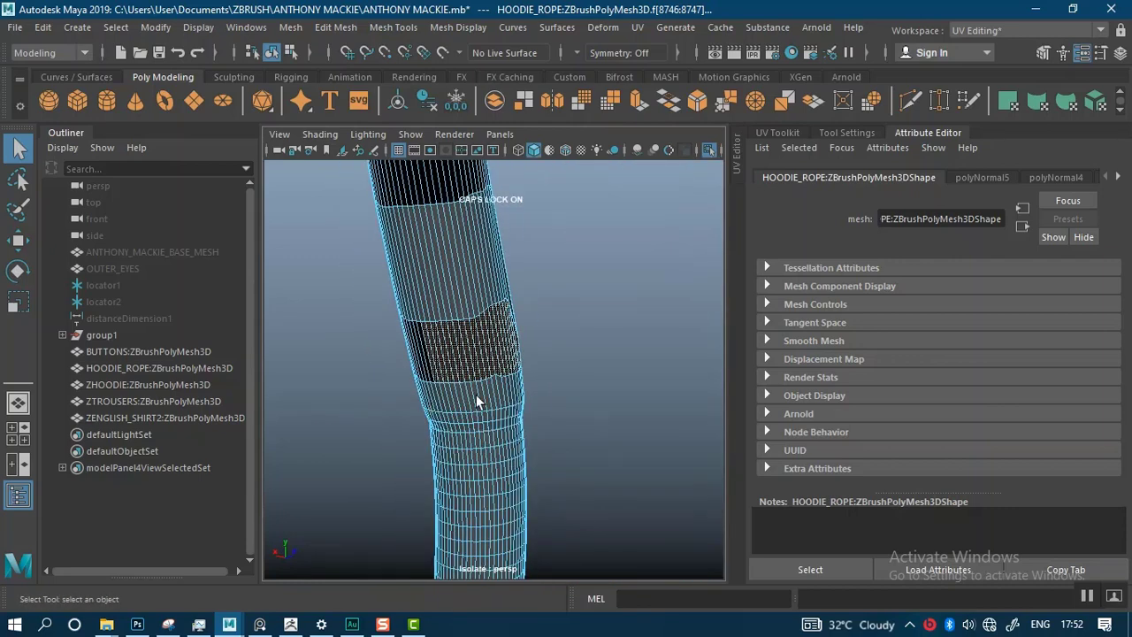
alt+drag(475, 402, 487, 347)
alt+middle_drag(534, 358, 402, 369)
alt+right_drag(433, 376, 530, 375)
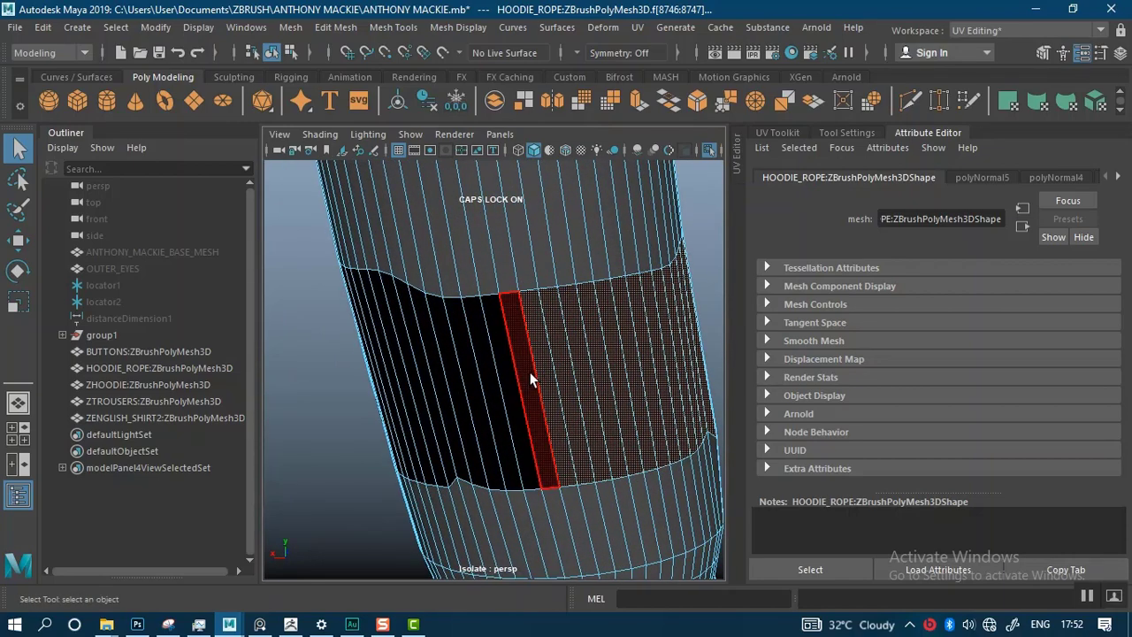
shift+click(496, 394)
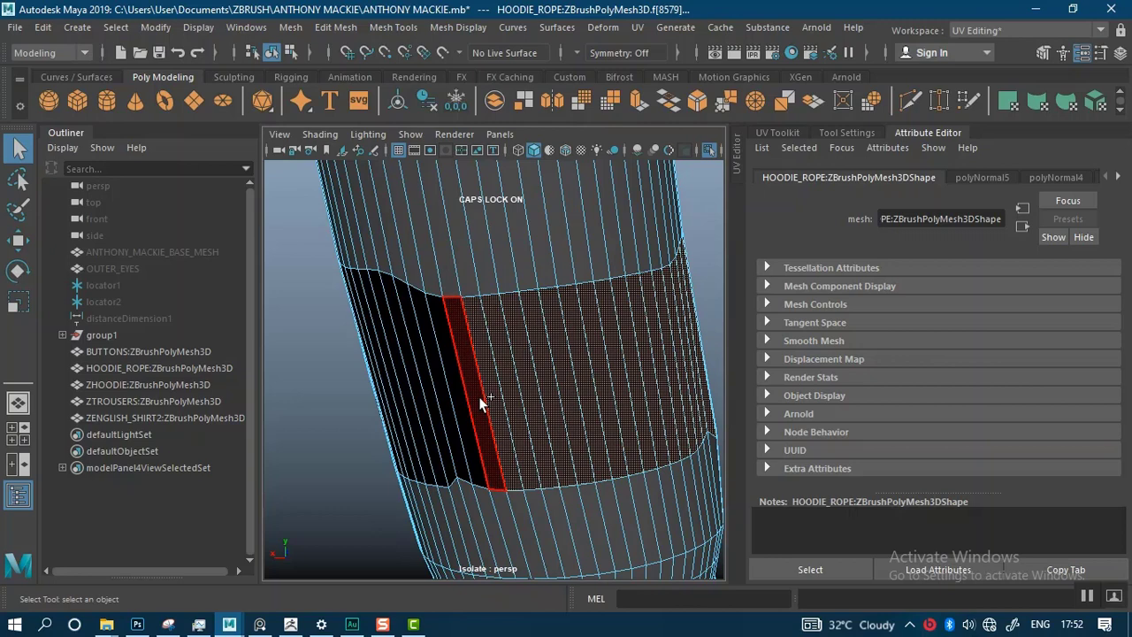
shift+double_click(397, 397)
Reverse the normals of the selected patch faces around the rope and save the scene.
alt+right_drag(493, 396, 470, 391)
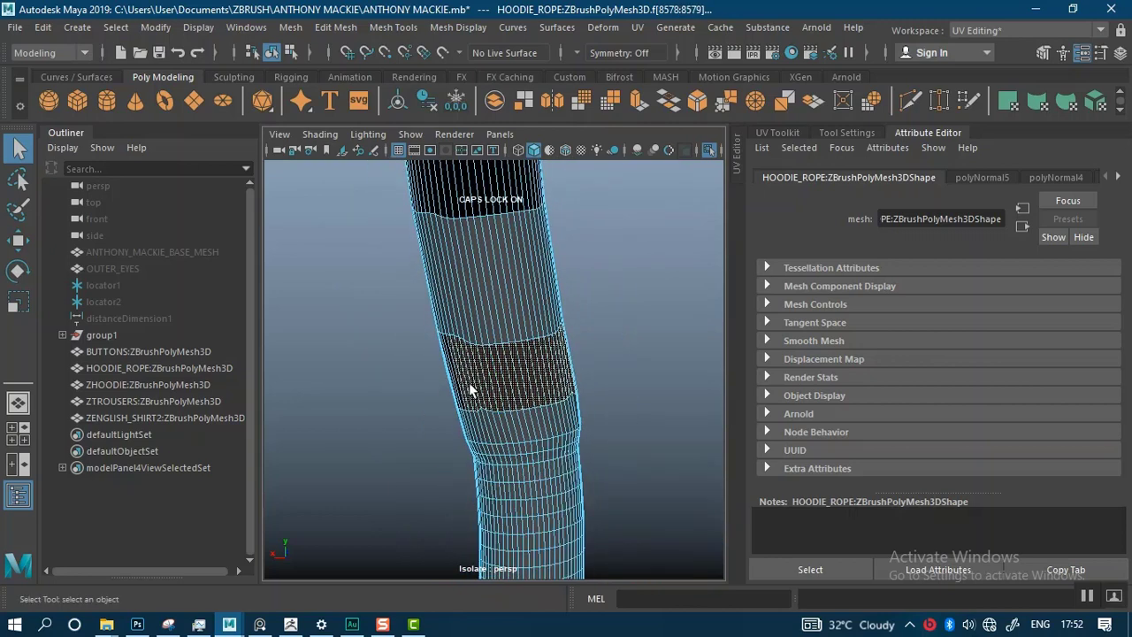
alt+drag(469, 392, 573, 365)
alt+middle_drag(576, 364, 312, 384)
alt+middle_drag(525, 380, 269, 383)
alt+right_drag(423, 389, 487, 395)
alt+drag(407, 398, 472, 397)
alt+middle_drag(535, 400, 296, 408)
alt+right_drag(417, 379, 431, 458)
click(309, 361)
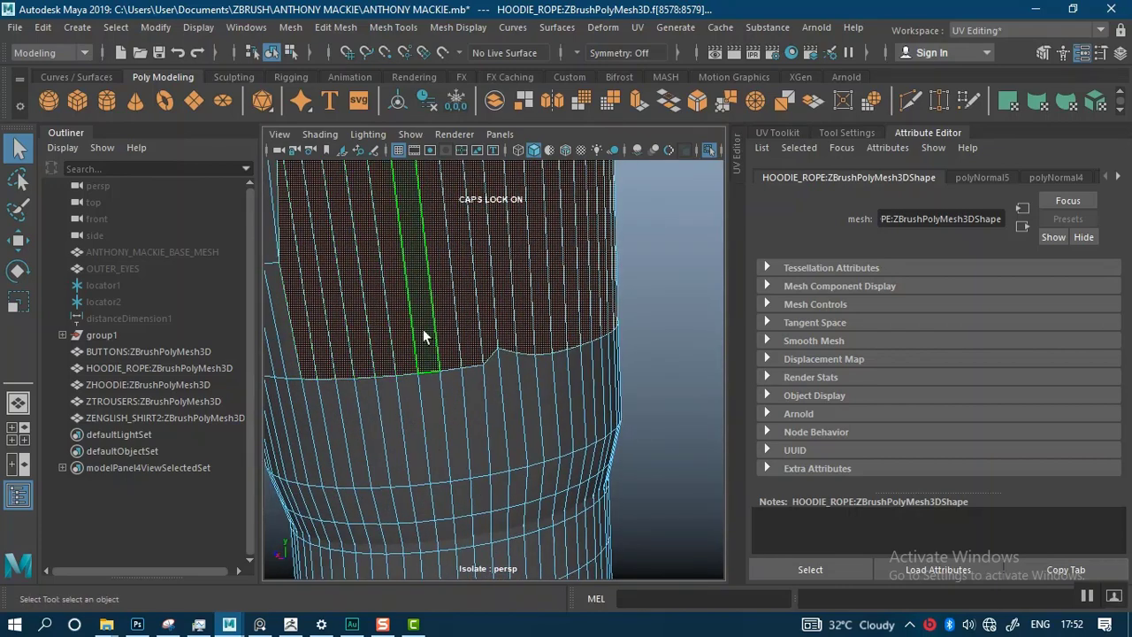
shift+right_drag(420, 343, 494, 279)
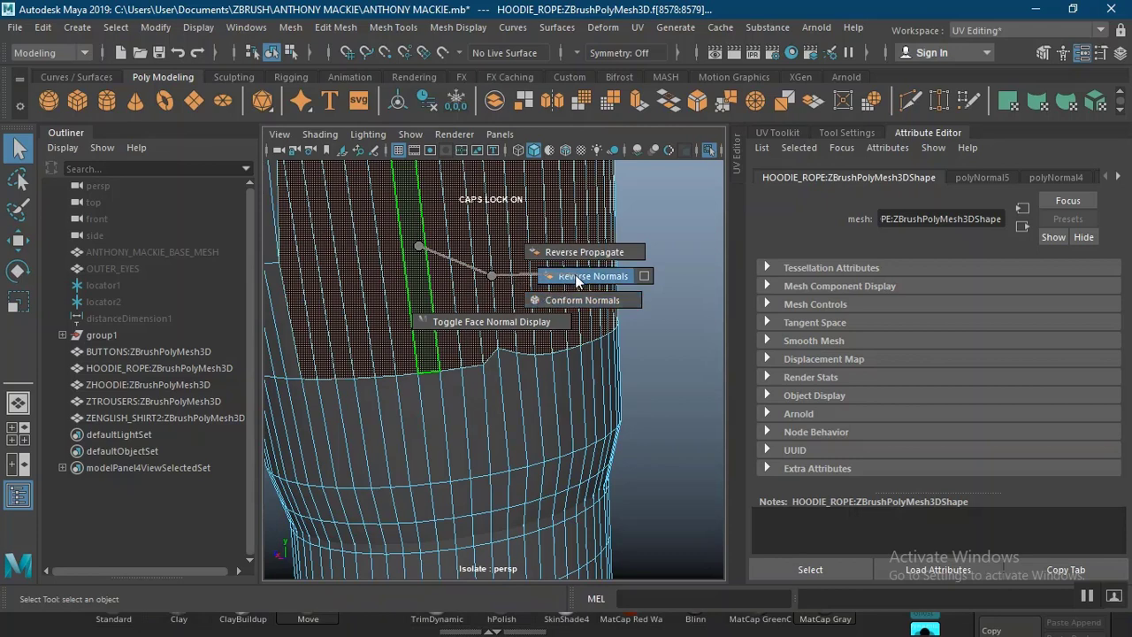
shift+right_drag(574, 276, 576, 277)
scroll(590, 309, down, 6)
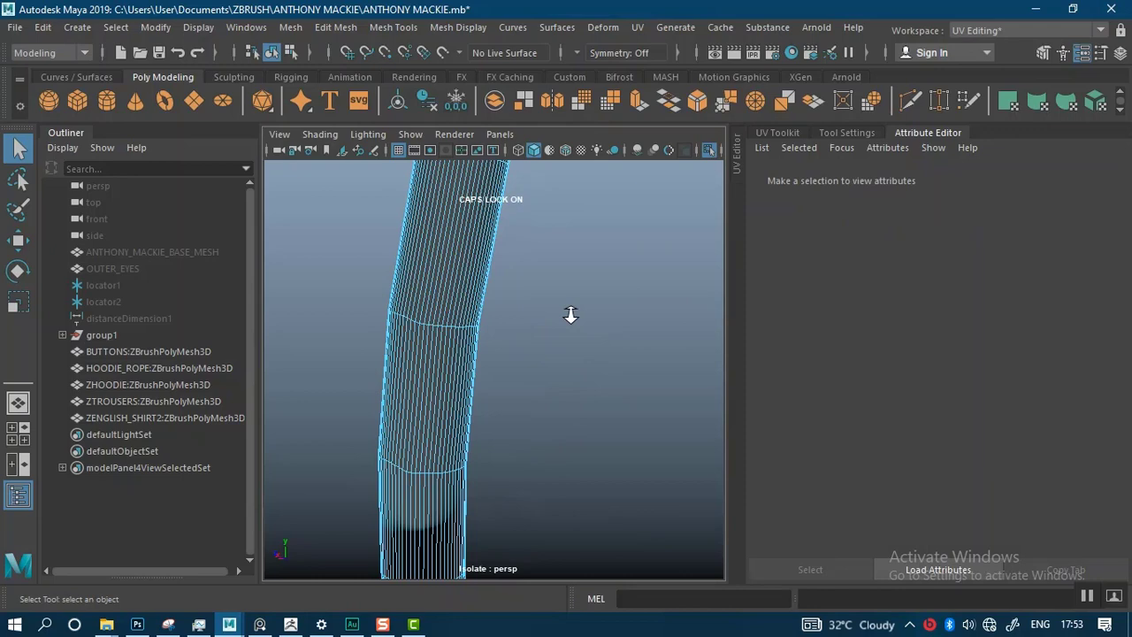
alt+right_drag(570, 315, 531, 364)
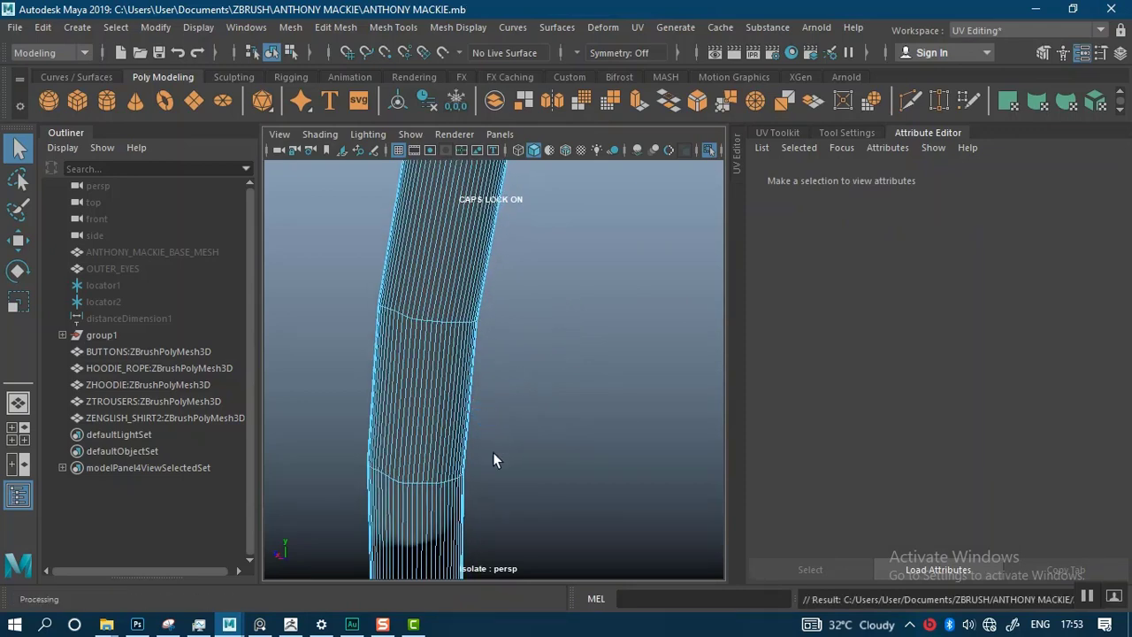
Try to select the face loop in the long black section of the rope above the corrected area.
alt+right_drag(492, 459, 501, 433)
alt+middle_drag(485, 402, 489, 443)
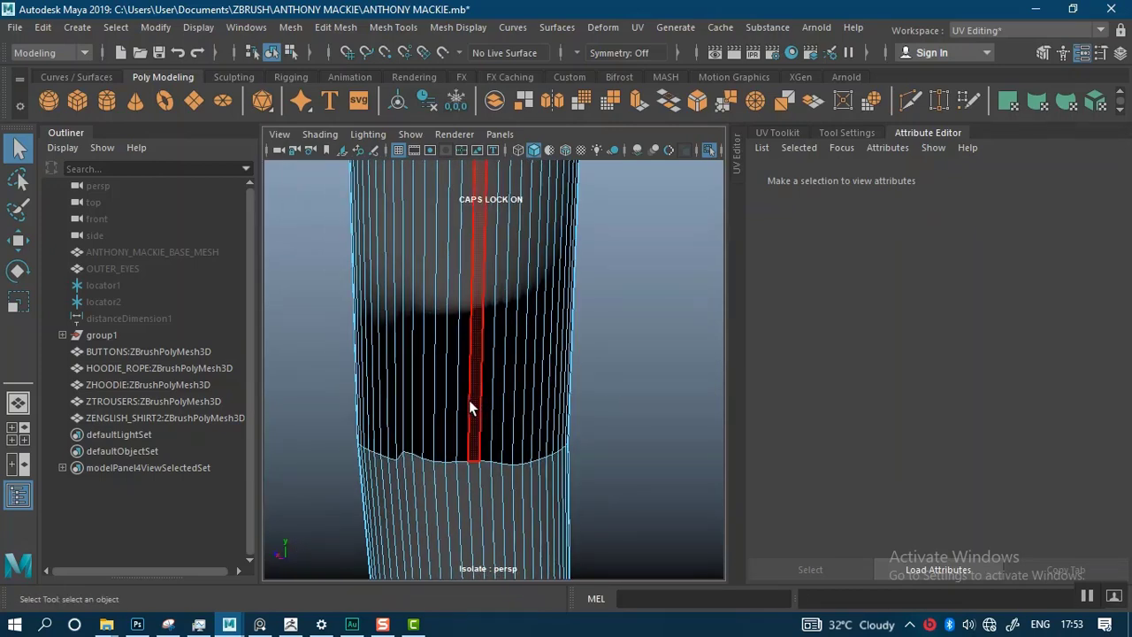
double_click(469, 405)
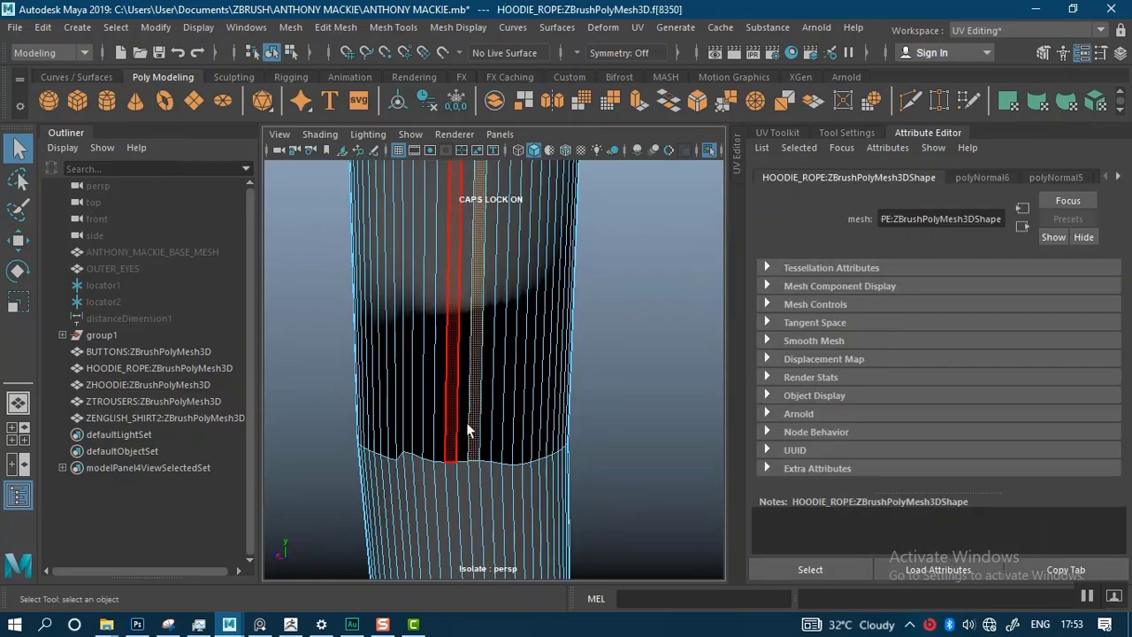
Examine both hanging strands of the hoodie rope along their length, checking the shading and the spacing of the edge rings.
alt+right_drag(485, 425, 560, 293)
alt+drag(573, 333, 430, 333)
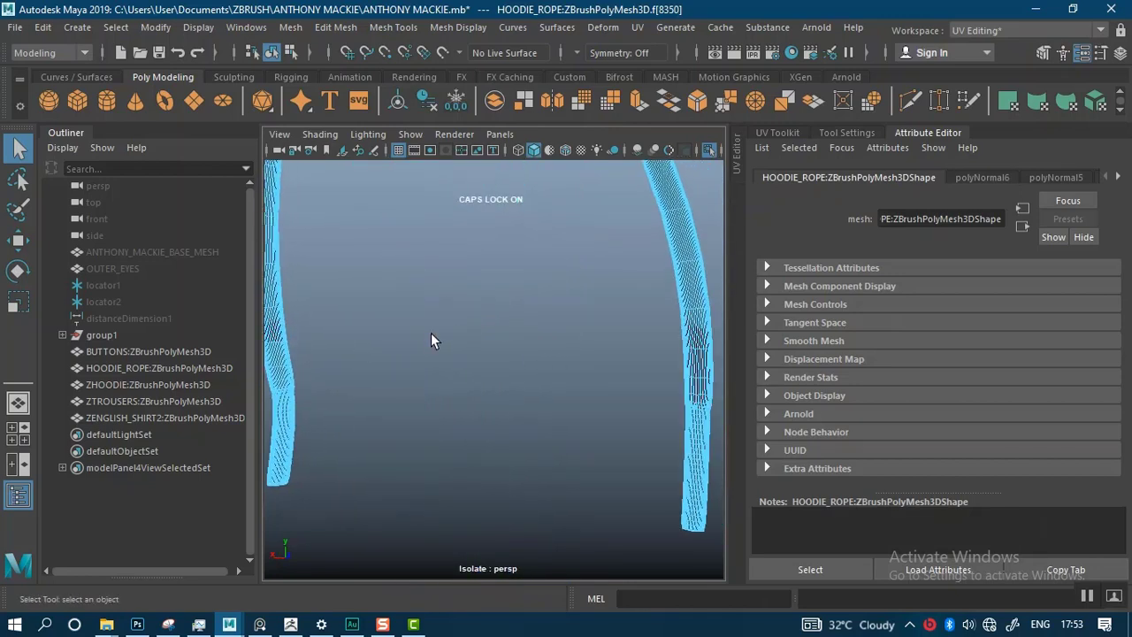
mouse_move(430, 332)
alt+middle_down()
mouse_move(462, 397)
mouse_move(463, 491)
alt+middle_up()
alt+middle_drag(448, 311, 435, 504)
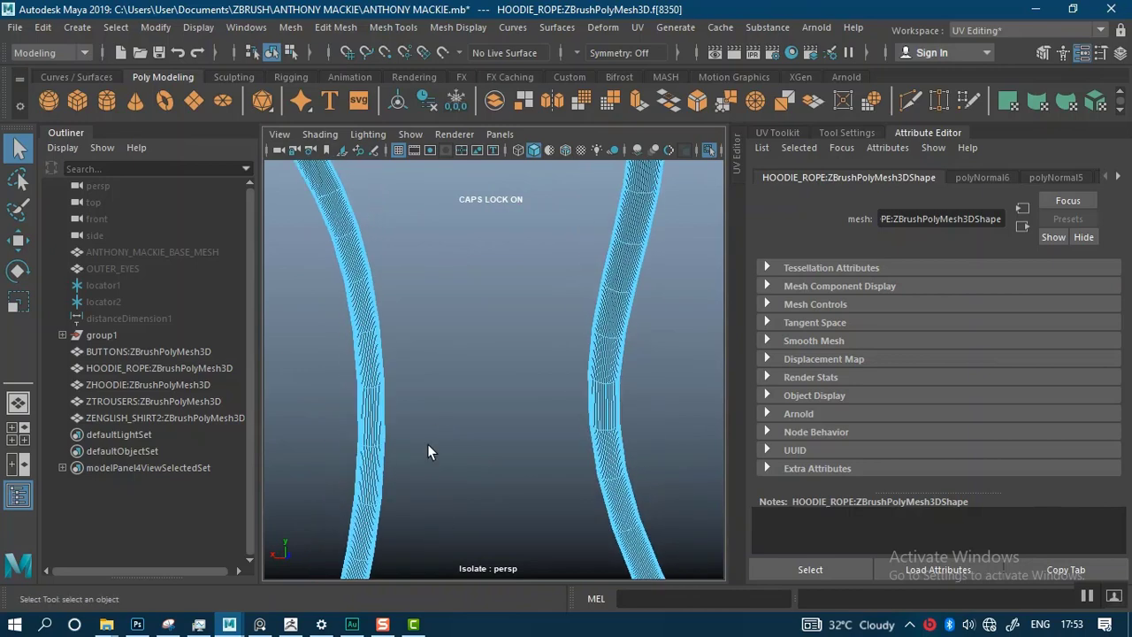
alt+middle_drag(404, 320, 430, 483)
alt+middle_drag(428, 380, 466, 527)
mouse_move(441, 400)
alt+middle_down()
mouse_move(478, 536)
mouse_move(515, 287)
alt+middle_up()
alt+middle_drag(531, 502, 511, 309)
alt+middle_drag(514, 473, 495, 285)
alt+right_drag(476, 367, 465, 482)
alt+right_drag(431, 424, 432, 364)
alt+middle_drag(431, 431, 496, 400)
alt+right_drag(476, 400, 422, 464)
Select alternate lengthwise edge loops on the front of the hoodie rope strand in edge selection mode.
right_drag(392, 372, 403, 153)
click(382, 292)
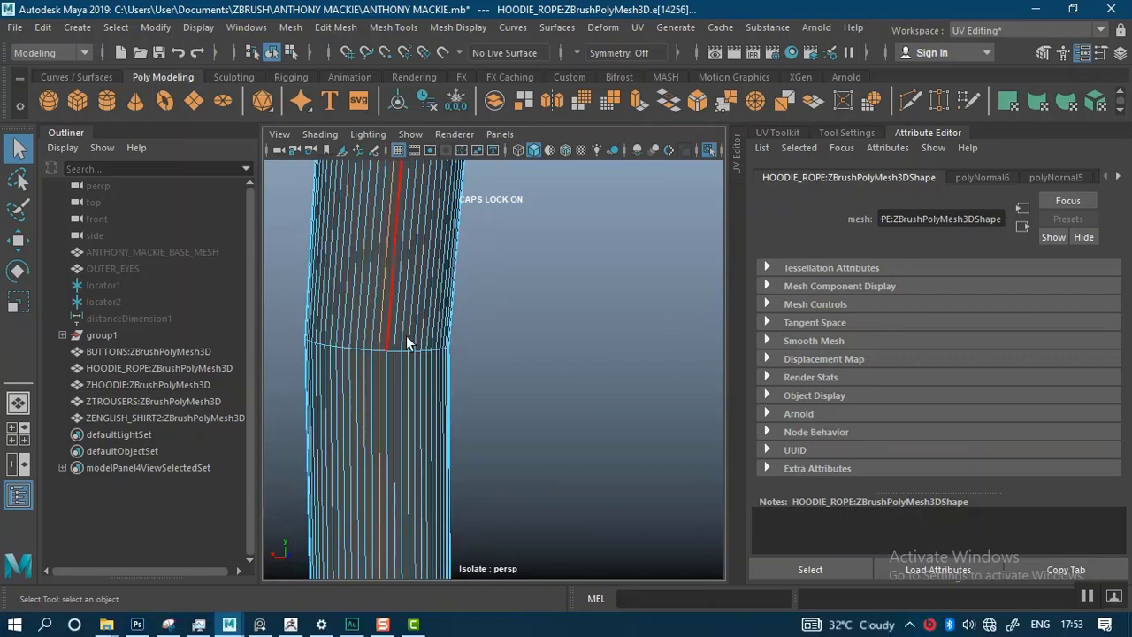
shift+click(399, 297)
shift+click(411, 304)
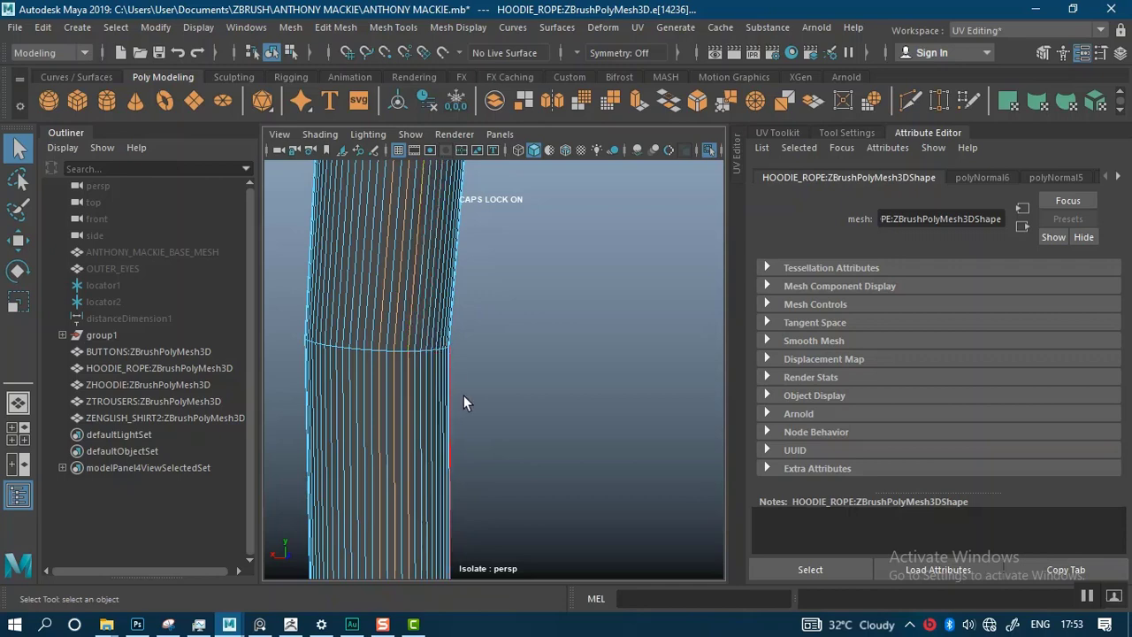
Examine the hoodie rope strands from the upper ends down to the lower tips for remaining black shading.
mouse_move(465, 397)
alt+middle_down()
mouse_move(501, 404)
mouse_move(518, 230)
alt+middle_up()
mouse_move(476, 365)
alt+middle_down()
mouse_move(451, 250)
mouse_move(443, 341)
alt+middle_up()
alt+right_drag(443, 364, 482, 420)
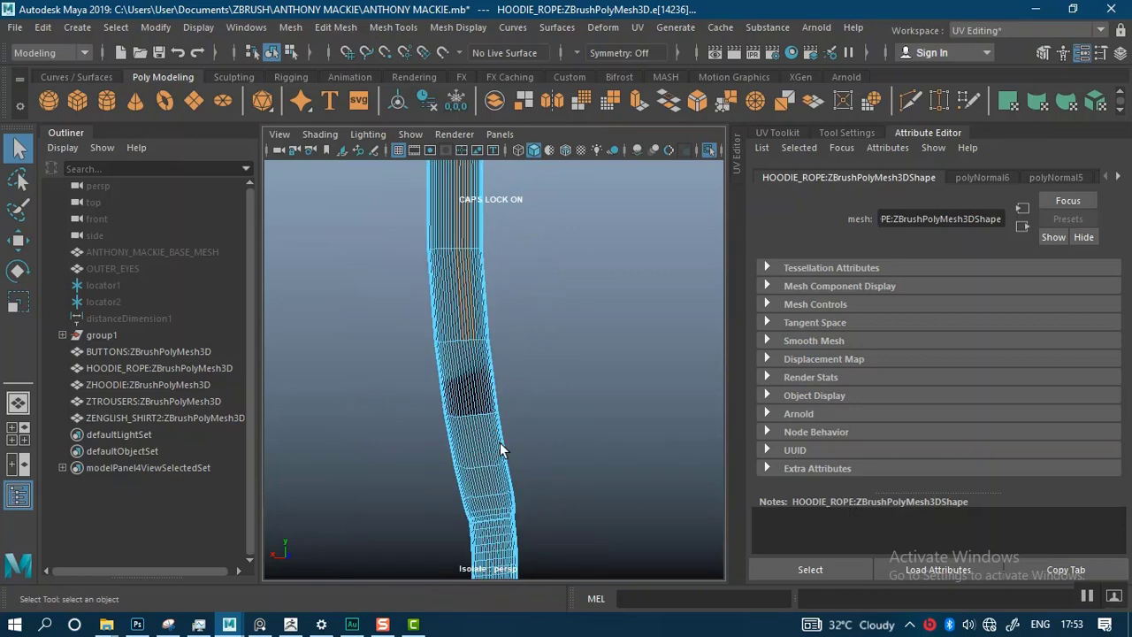
alt+middle_drag(500, 449, 472, 281)
alt+right_drag(478, 363, 469, 394)
alt+middle_drag(469, 394, 474, 461)
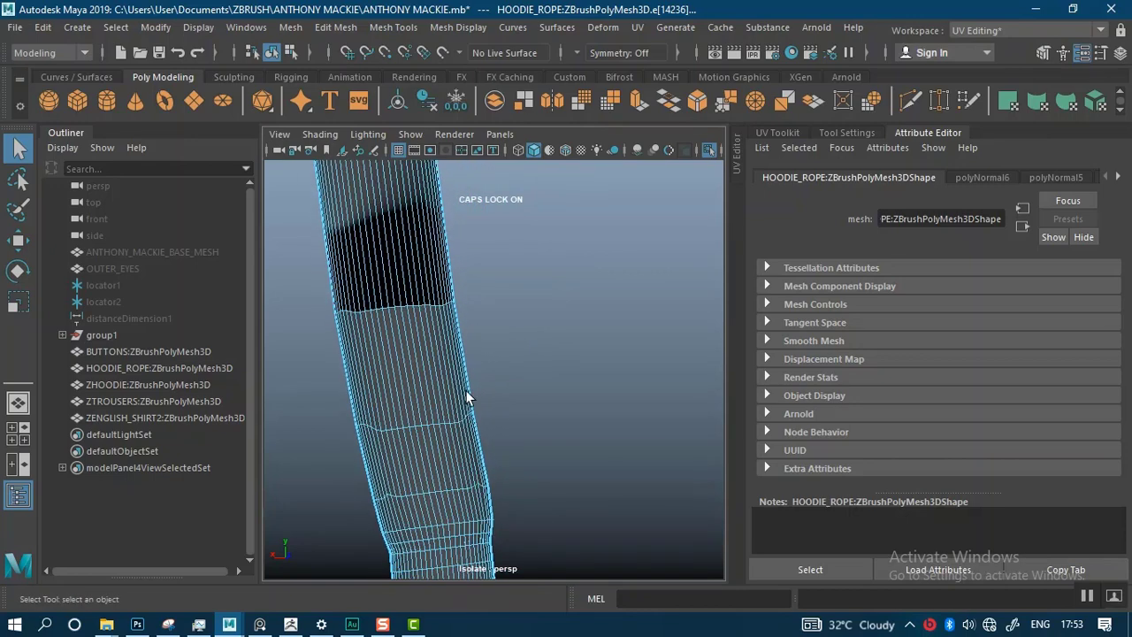
alt+middle_drag(447, 333, 462, 461)
alt+drag(403, 380, 403, 464)
alt+middle_drag(452, 343, 440, 446)
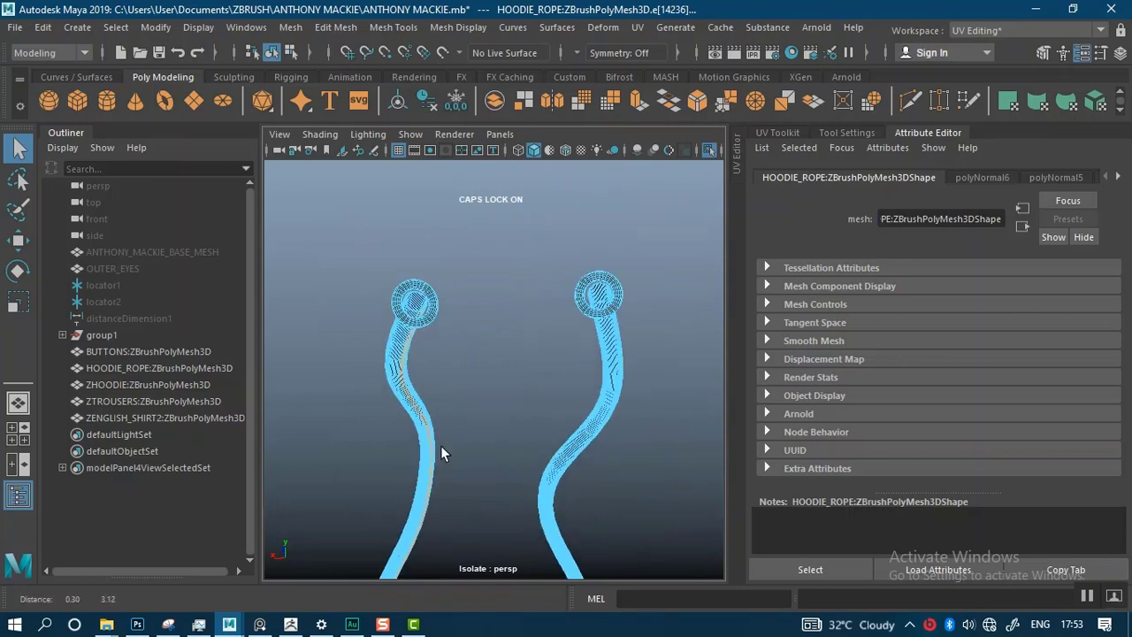
alt+right_drag(406, 419, 409, 490)
alt+drag(409, 489, 485, 381)
alt+middle_drag(484, 381, 453, 280)
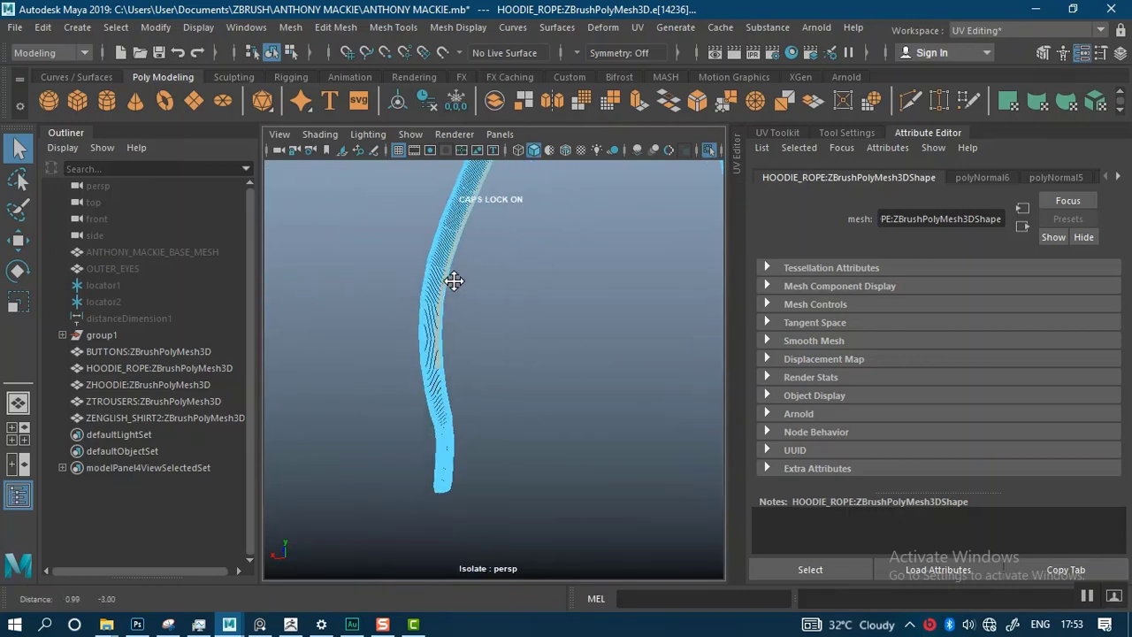
alt+right_drag(451, 382, 445, 499)
alt+right_drag(450, 436, 436, 393)
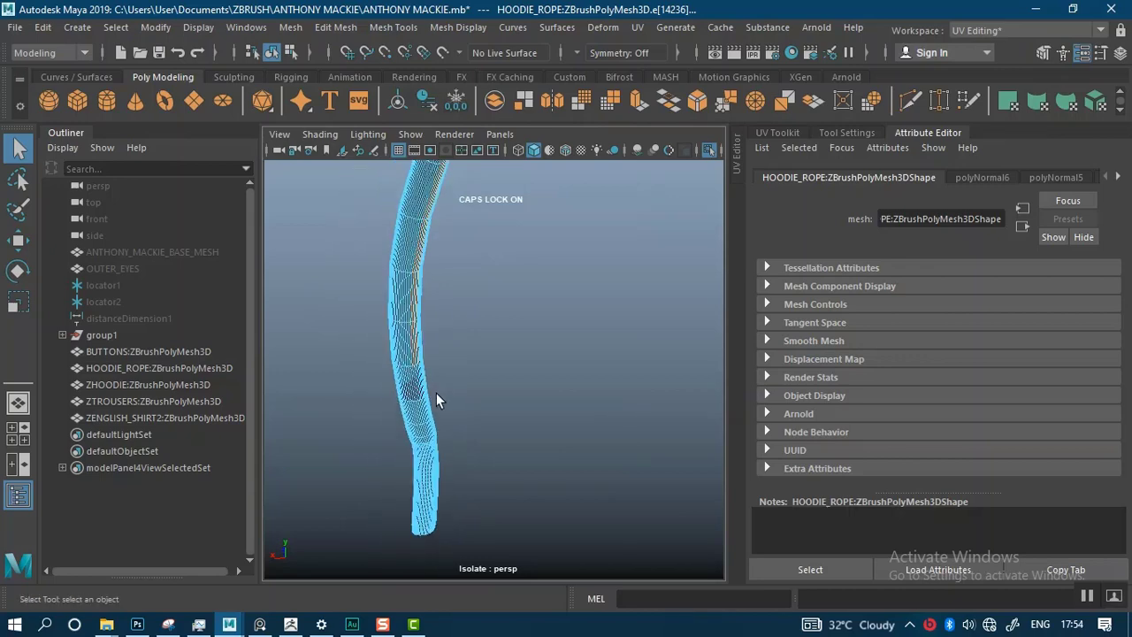
Select the ring of faces that contains the black band above the kink near the rope's lower end.
alt+drag(436, 393, 659, 399)
alt+middle_drag(562, 398, 504, 415)
alt+right_drag(504, 415, 510, 477)
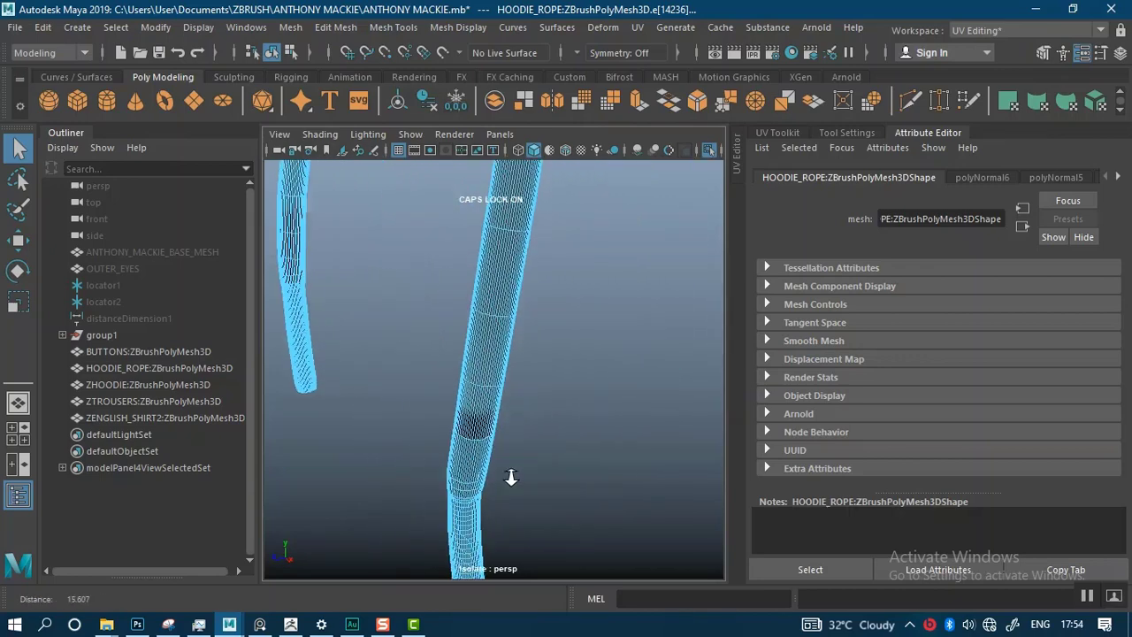
alt+drag(491, 431, 553, 407)
alt+middle_drag(556, 434, 508, 378)
alt+right_drag(508, 373, 496, 507)
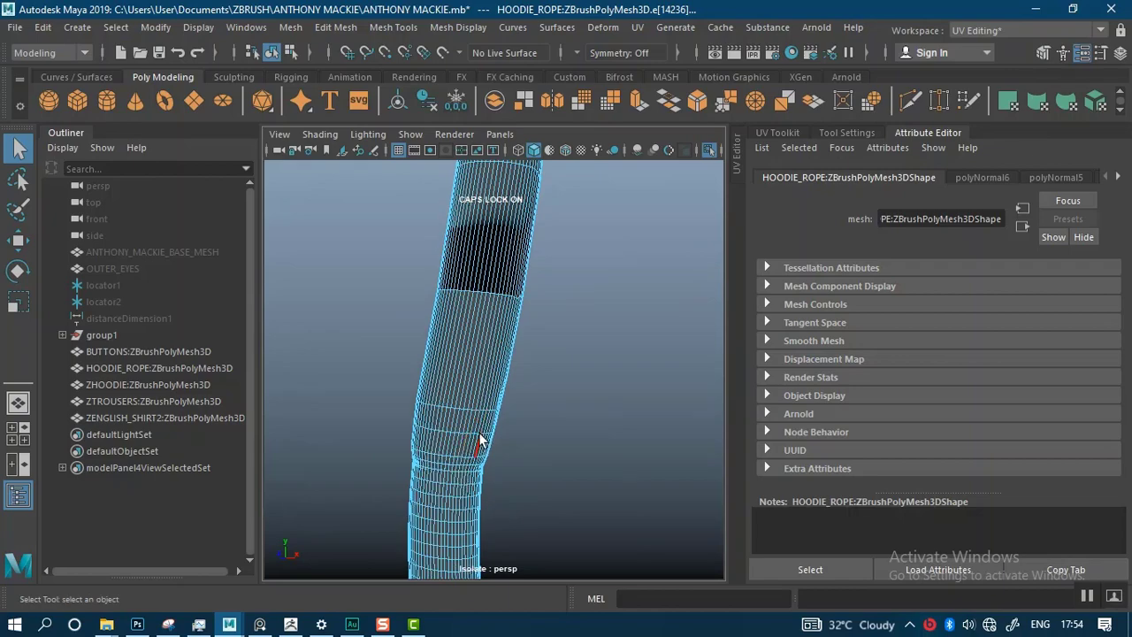
alt+drag(478, 439, 513, 416)
alt+right_drag(513, 417, 494, 539)
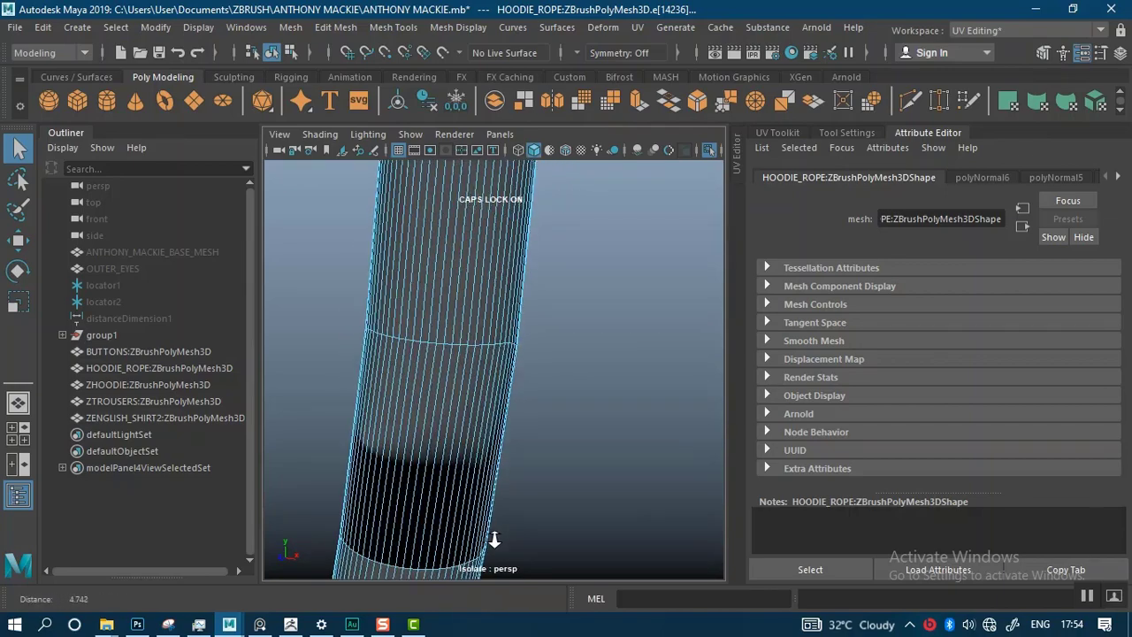
alt+middle_drag(466, 501, 511, 419)
alt+right_drag(487, 421, 483, 544)
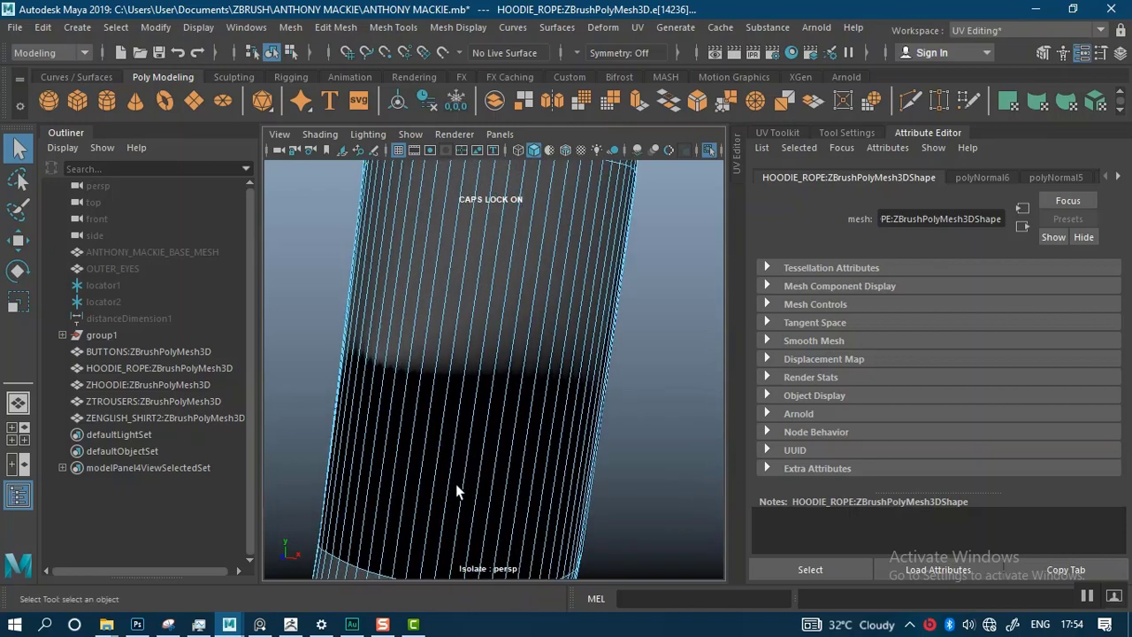
alt+right_drag(459, 488, 456, 468)
right_click(463, 473)
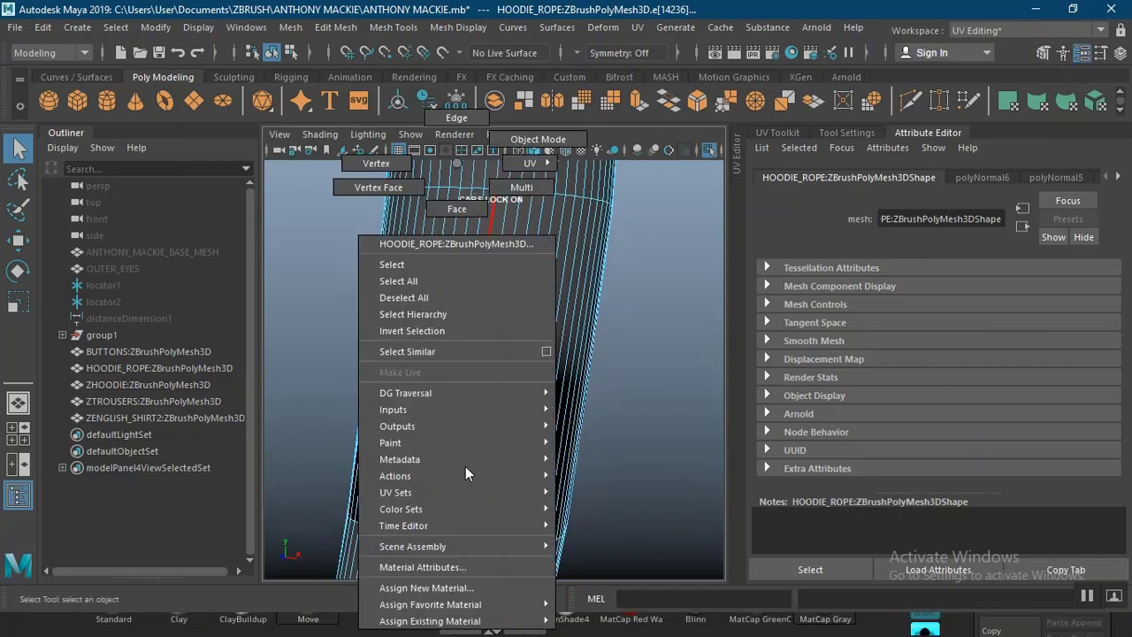
click(451, 211)
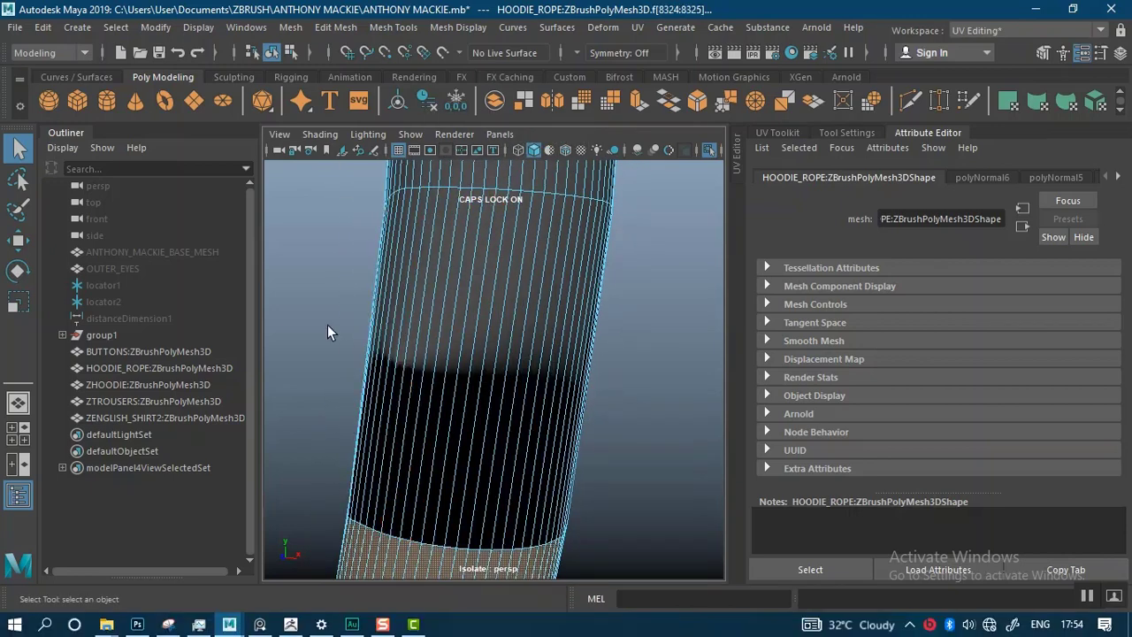
drag(608, 472, 607, 469)
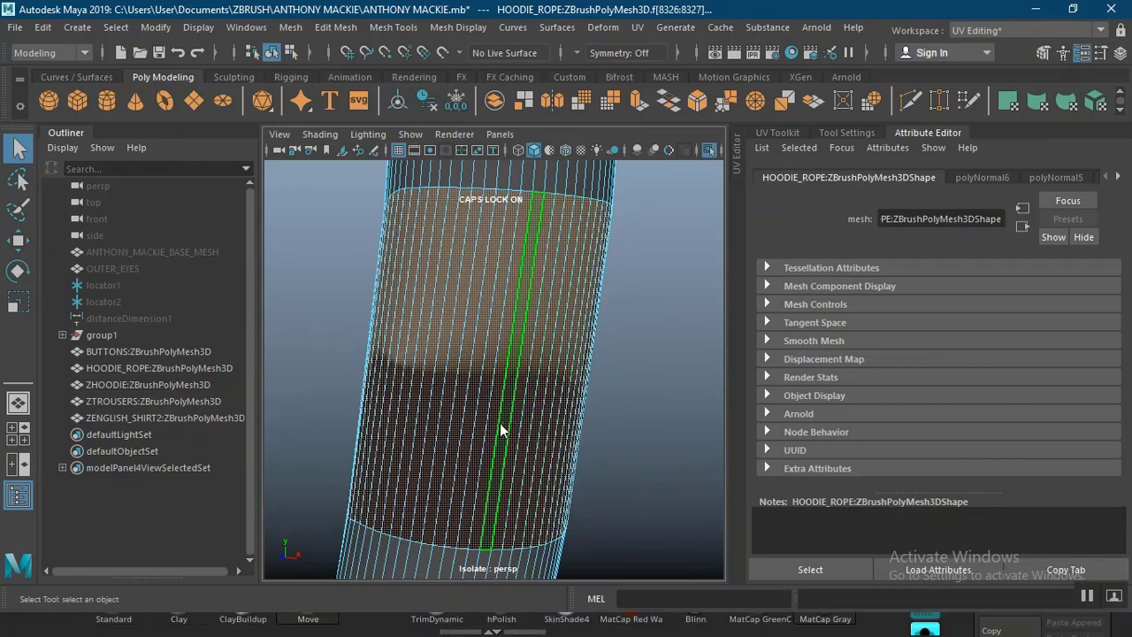
Soften the edges of the selected ring of faces and clear the selection.
shift+right_drag(501, 246, 534, 356)
mouse_move(588, 265)
shift+right_down()
mouse_move(583, 274)
mouse_move(493, 245)
shift+right_up()
shift+right_drag(493, 244, 497, 263)
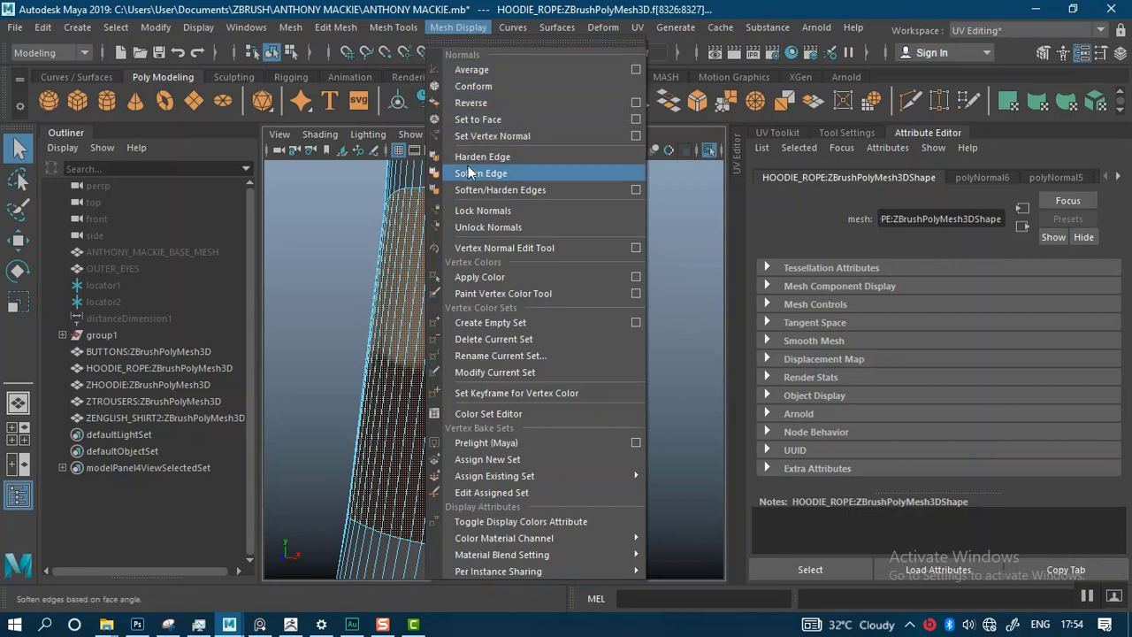
click(482, 175)
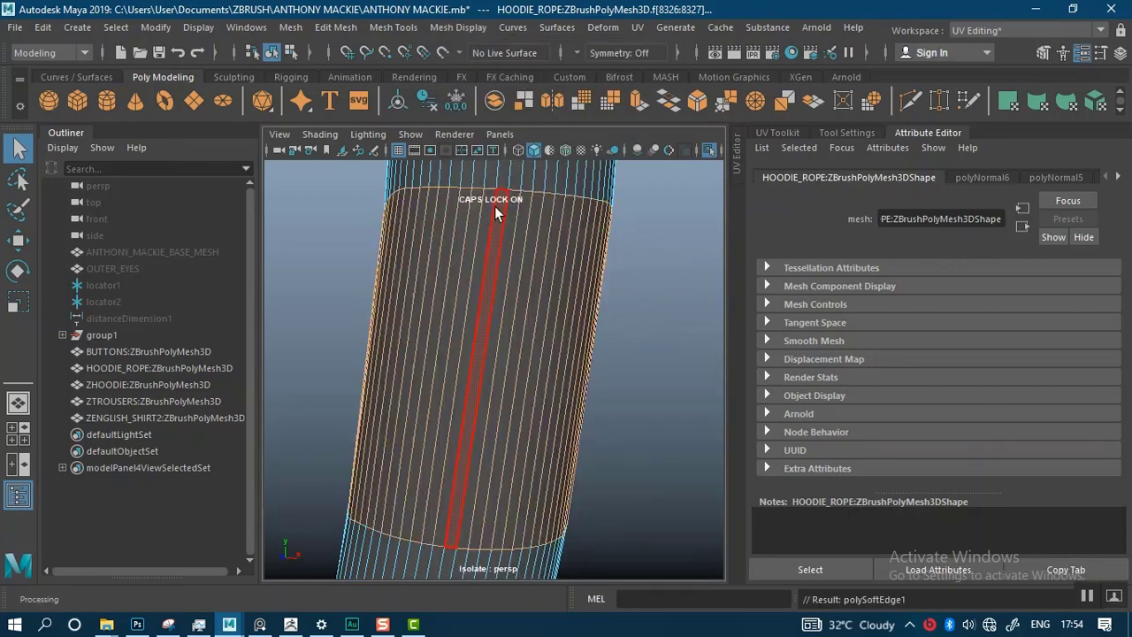
click(640, 414)
Try to soften the edges of all faces in the long black section above the other strand's lower end.
alt+drag(640, 414, 490, 371)
alt+middle_drag(489, 372, 654, 342)
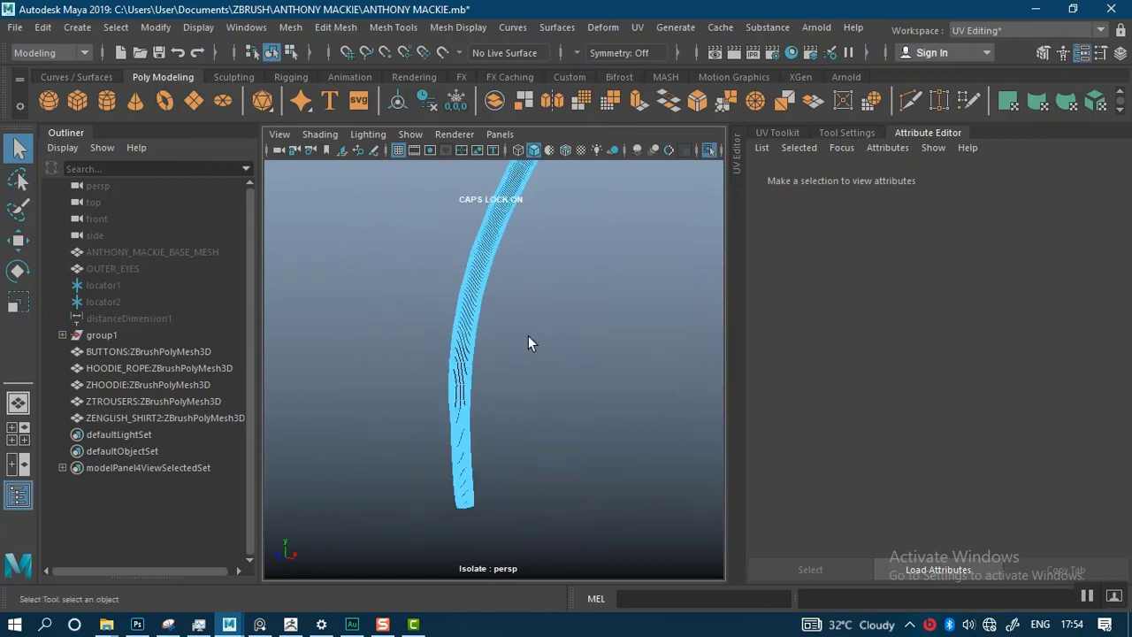
alt+right_drag(487, 377, 499, 554)
alt+right_drag(474, 424, 462, 526)
alt+drag(471, 438, 497, 363)
alt+right_drag(481, 420, 494, 554)
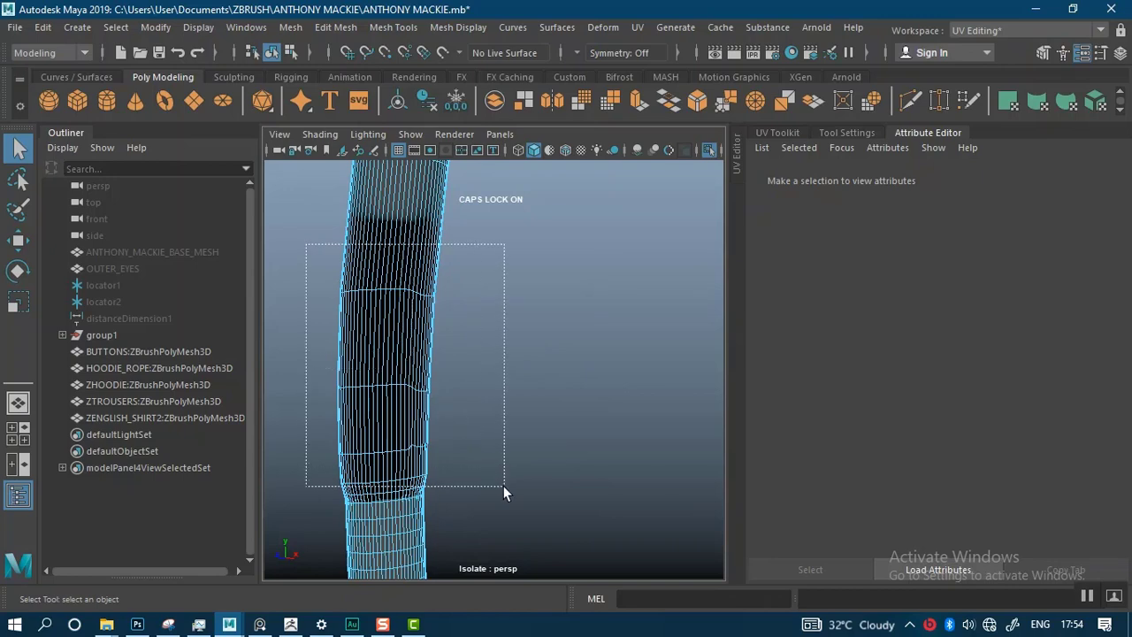
drag(493, 494, 492, 495)
click(420, 376)
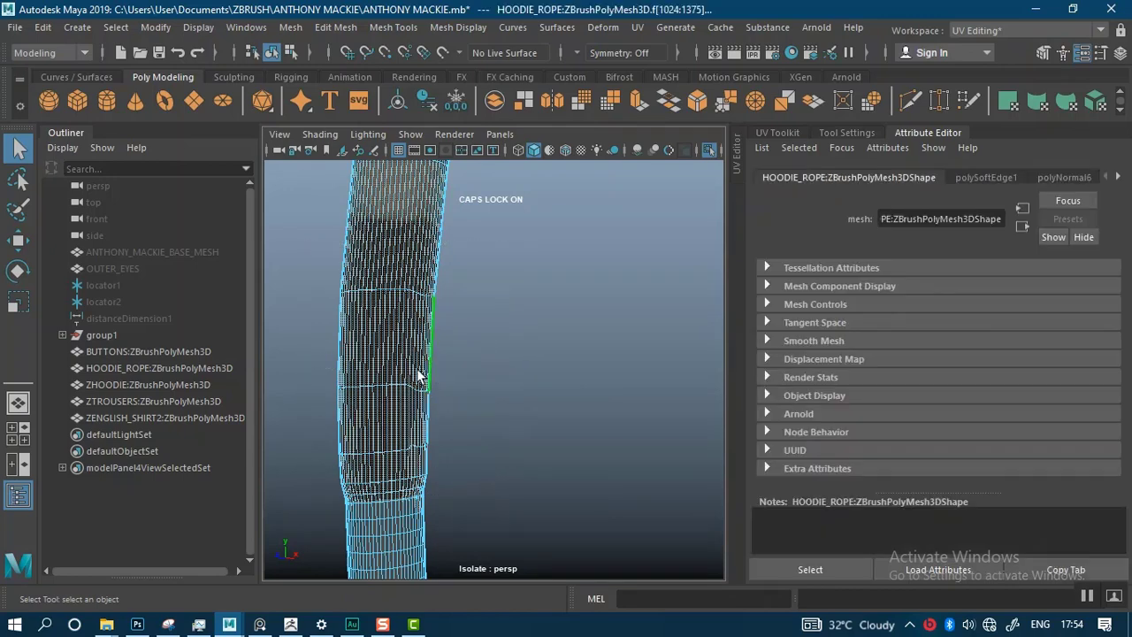
shift+right_drag(393, 370, 385, 232)
click(459, 27)
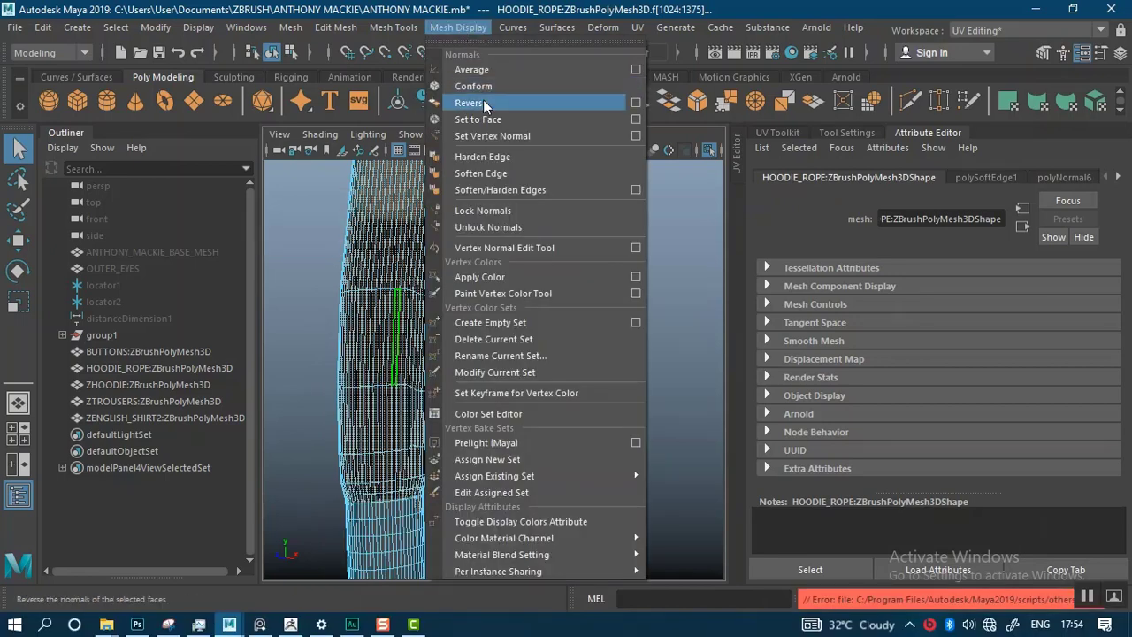
click(482, 174)
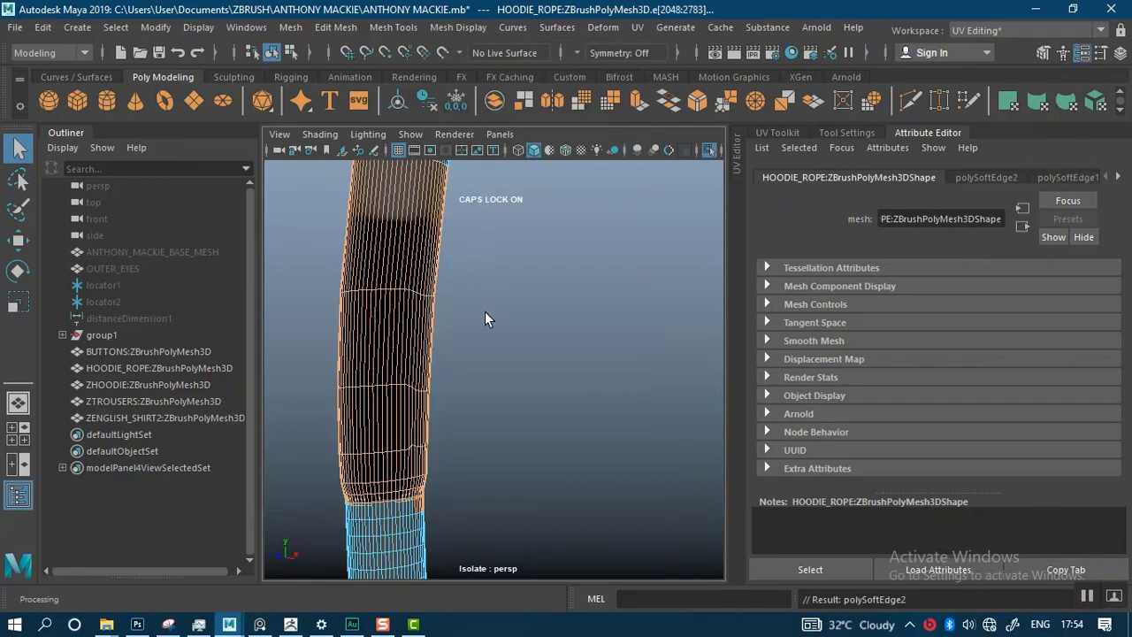
Undo the edge softening on the long black section and clear the selection.
click(502, 342)
key(ctrl+z)
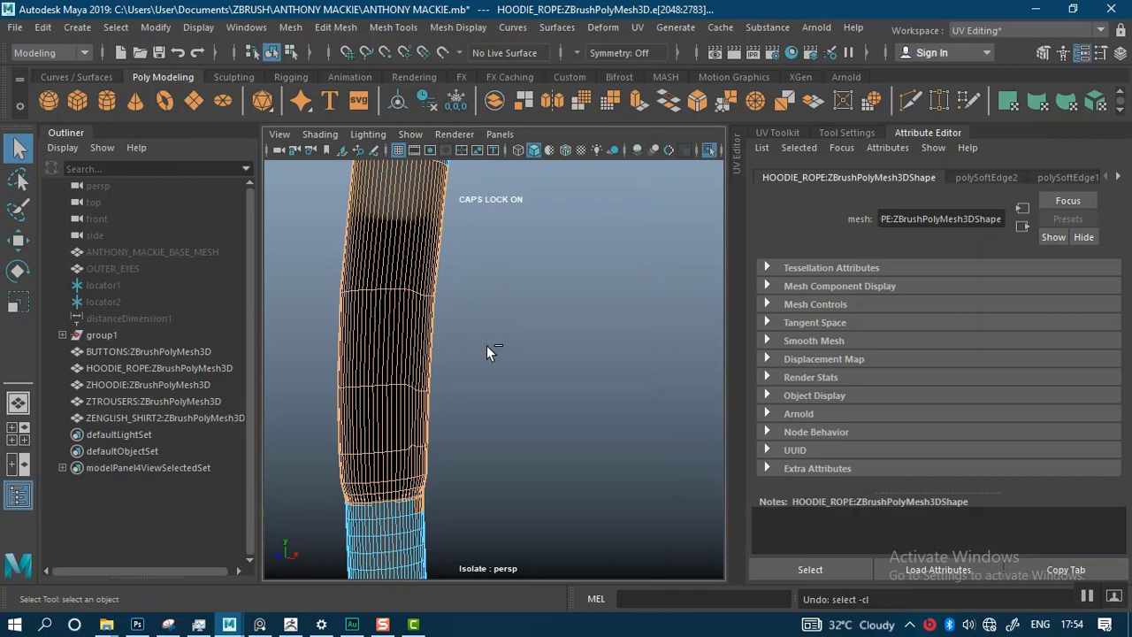
key(ctrl+z)
click(482, 353)
Select the narrow black face loops around the kink at the lower end of the long black section.
alt+right_drag(474, 354, 450, 217)
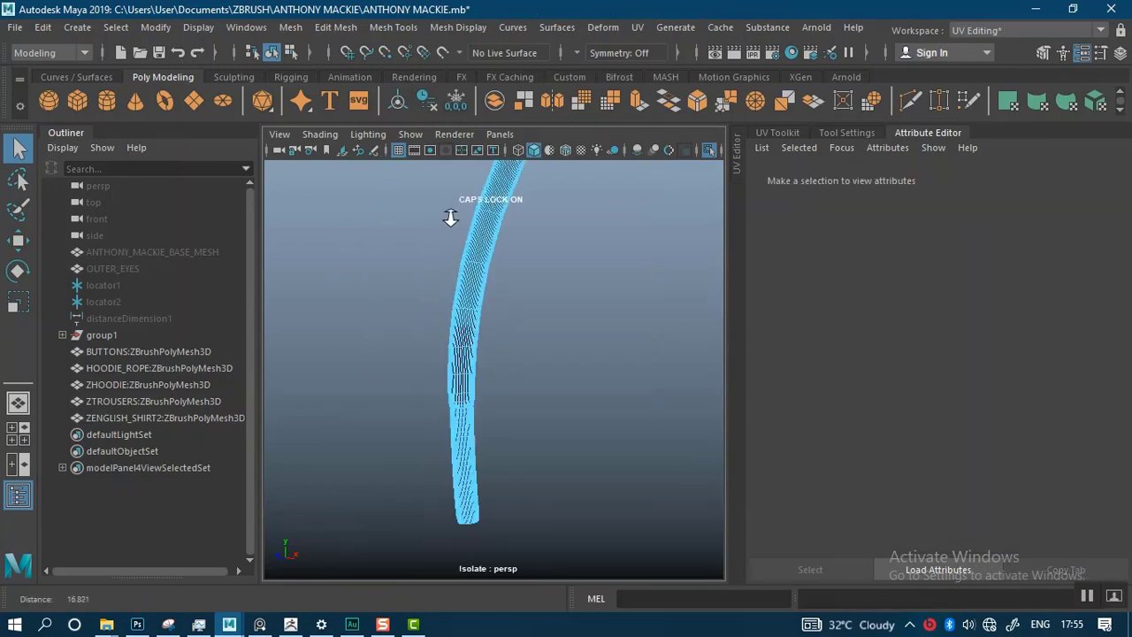
alt+middle_drag(496, 305, 397, 278)
alt+drag(398, 281, 571, 327)
alt+right_drag(571, 326, 569, 533)
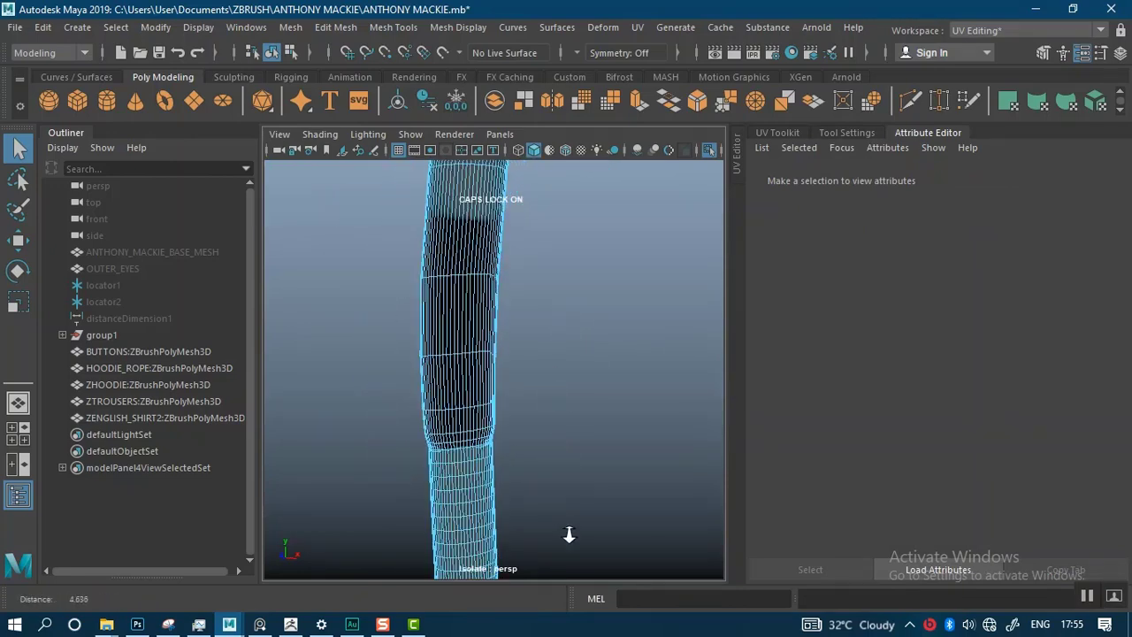
alt+middle_drag(573, 393, 577, 428)
alt+right_drag(537, 366, 537, 376)
alt+drag(537, 376, 518, 328)
alt+right_drag(518, 328, 518, 418)
double_click(520, 422)
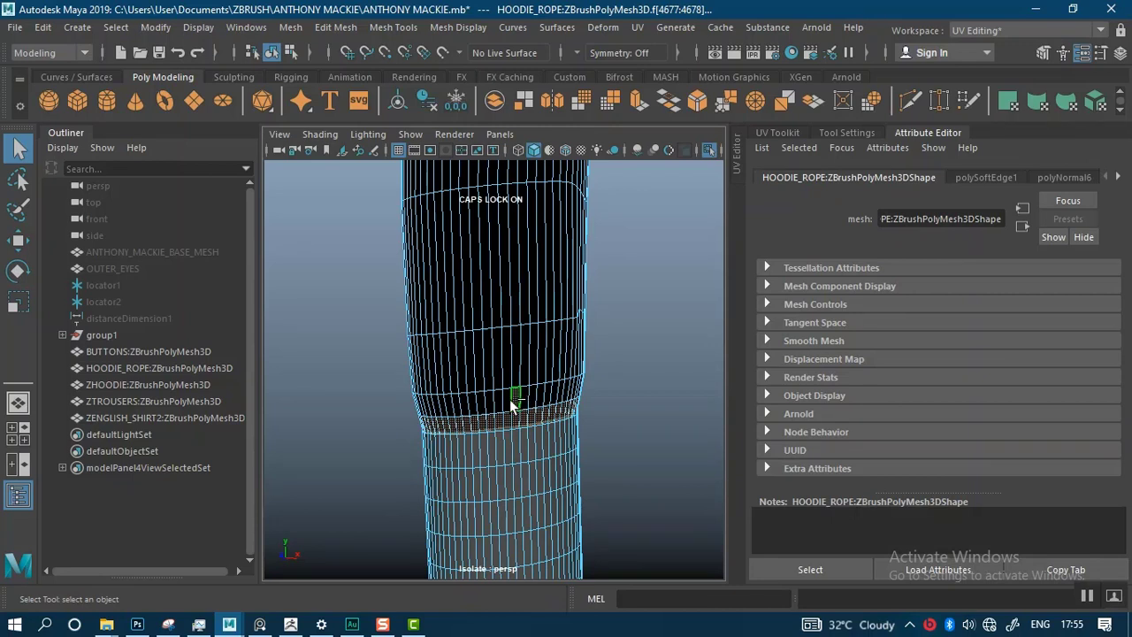
shift+double_click(508, 403)
mouse_move(290, 624)
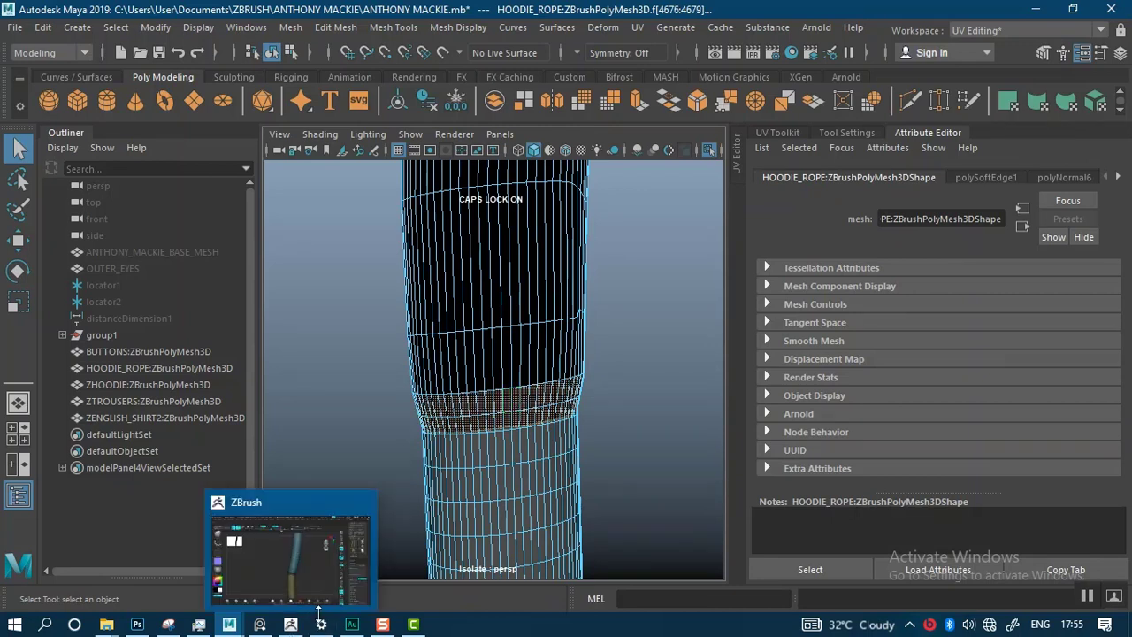
shift+double_click(489, 364)
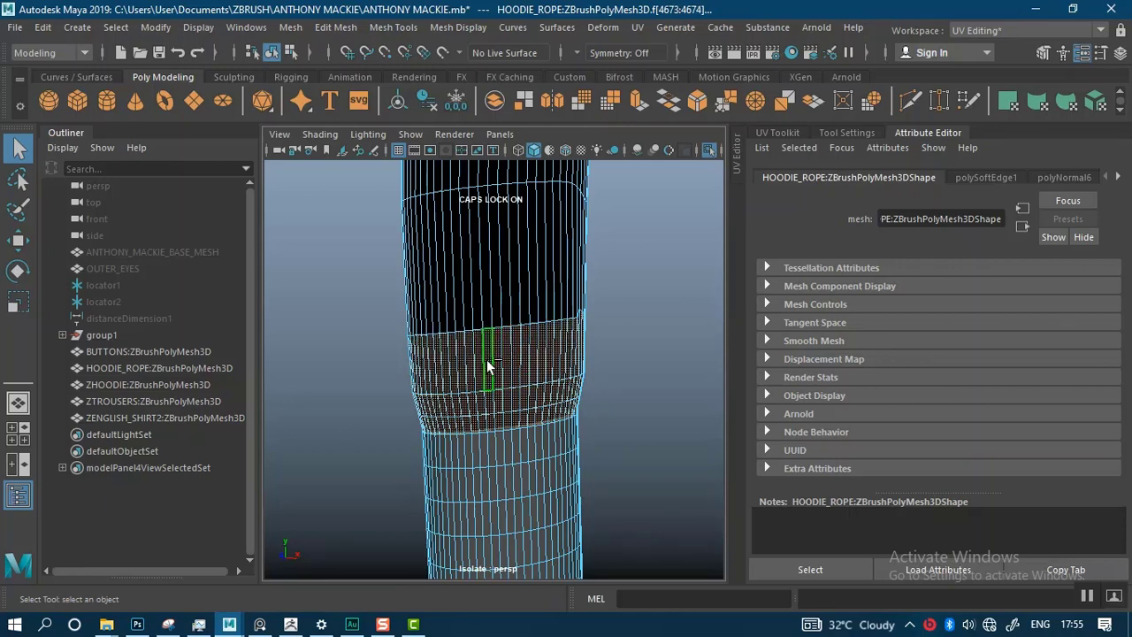
Extend the selection upward with the taller face loops in the black section, up to the partly black band.
shift+click(485, 307)
shift+click(474, 305)
shift+double_click(474, 302)
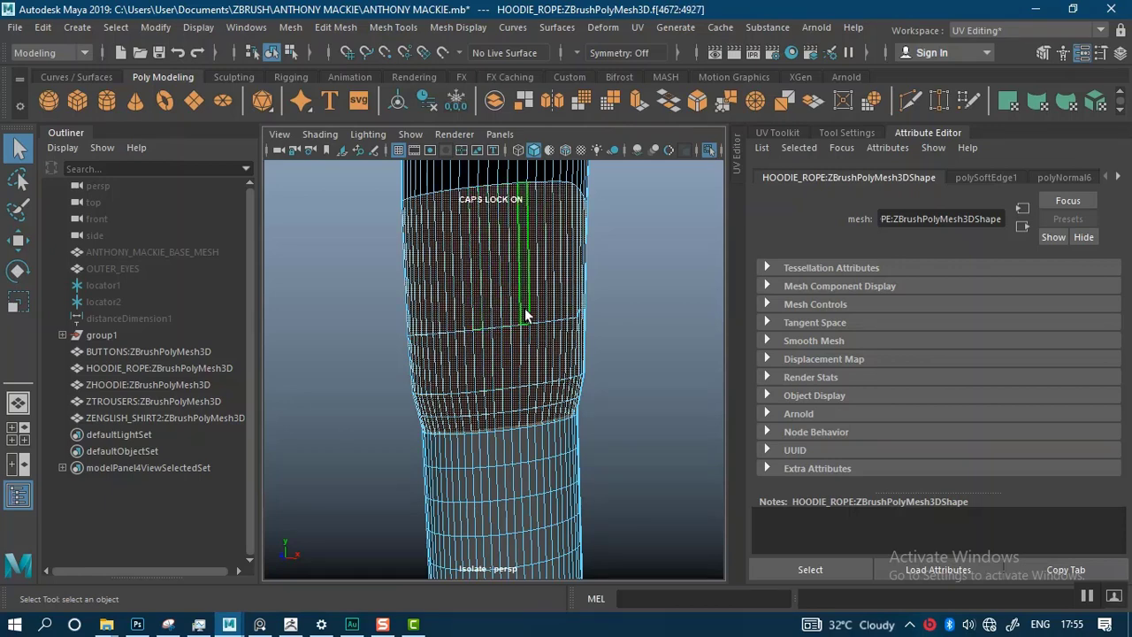
alt+middle_drag(530, 292, 526, 512)
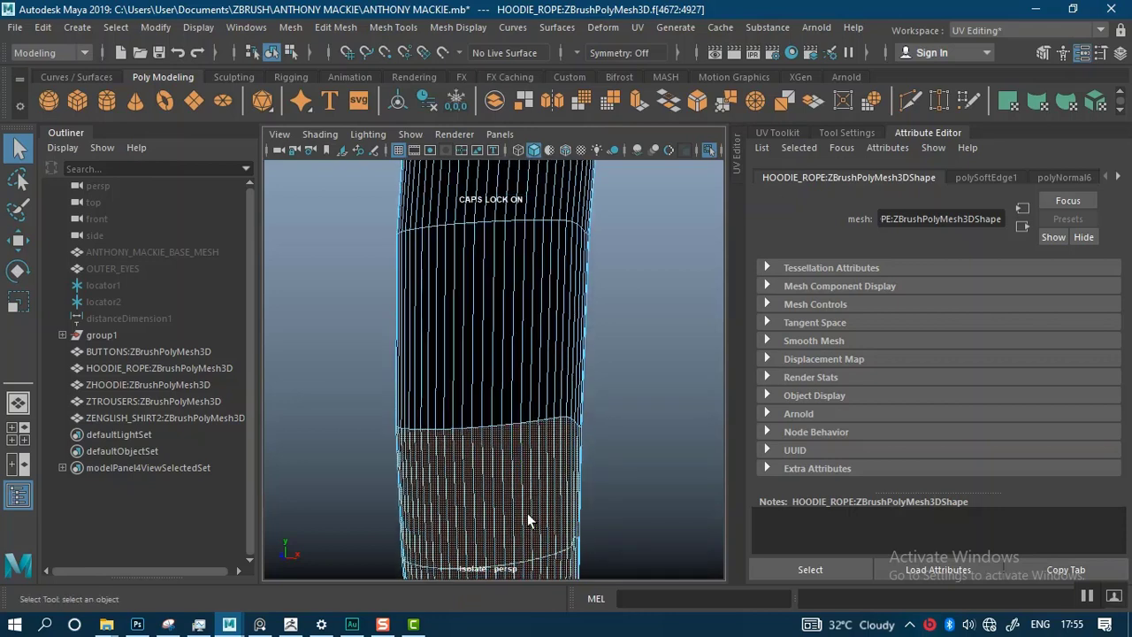
click(499, 363)
alt+middle_drag(511, 334, 505, 520)
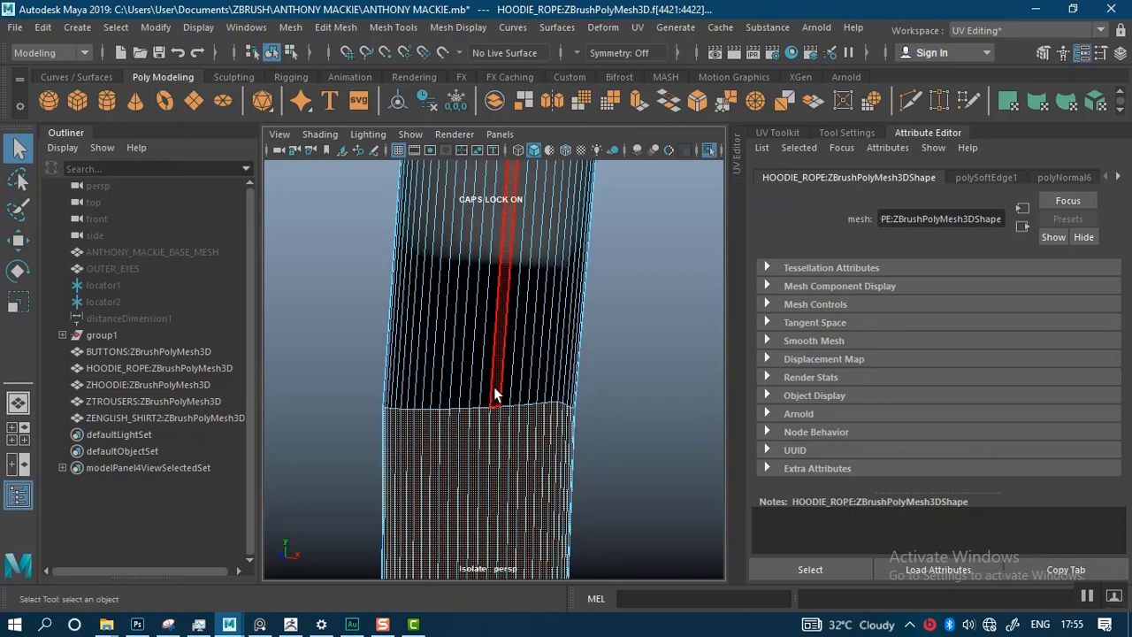
click(495, 423)
Reverse the normals of the selected black face loops and clear the selection.
scroll(482, 455, down, 3)
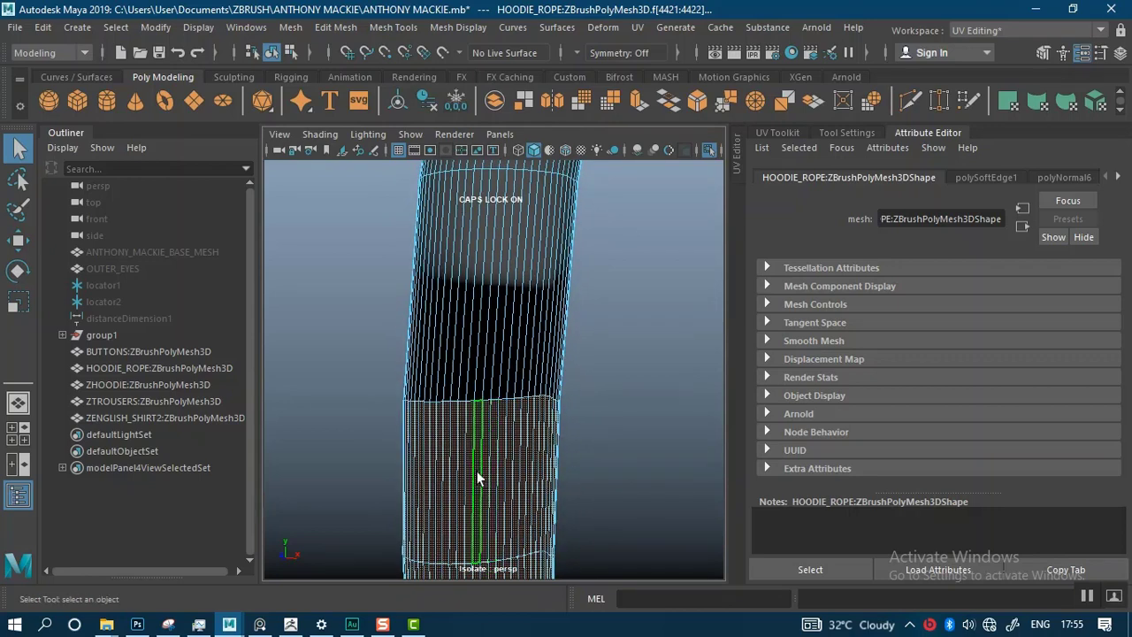
shift+right_drag(477, 482, 628, 280)
alt+drag(604, 344, 369, 328)
click(606, 320)
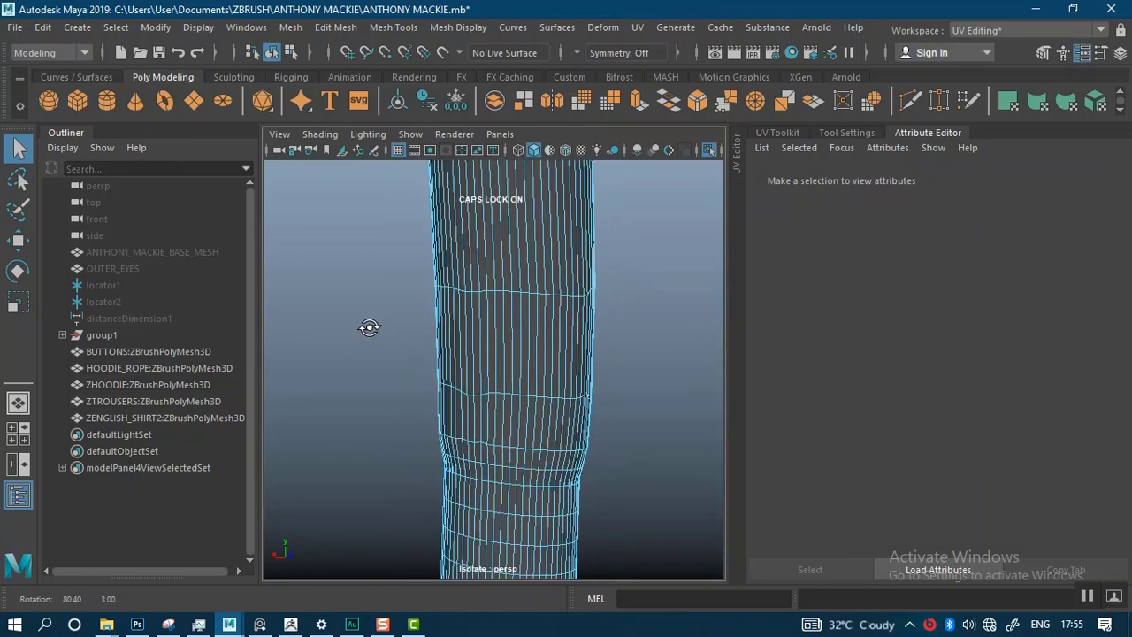
Select the ring of faces in the remaining partly black band above the corrected section.
alt+middle_drag(369, 328, 459, 473)
alt+drag(459, 473, 394, 337)
drag(620, 400, 620, 400)
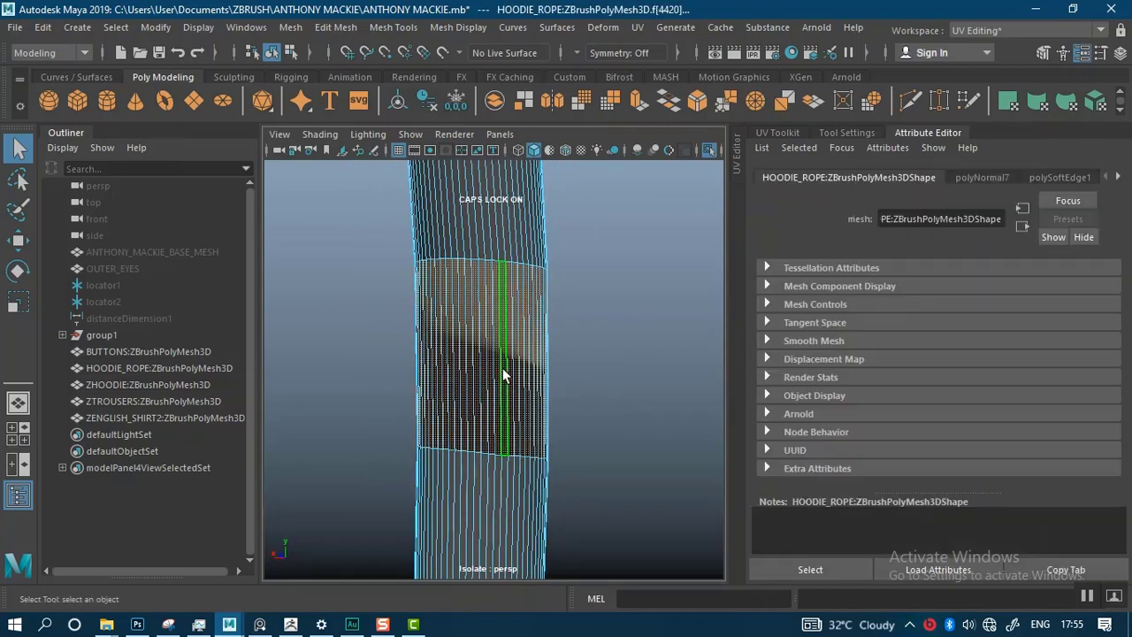
Try to soften the edges of the selected faces in the partly black band.
click(469, 28)
click(481, 173)
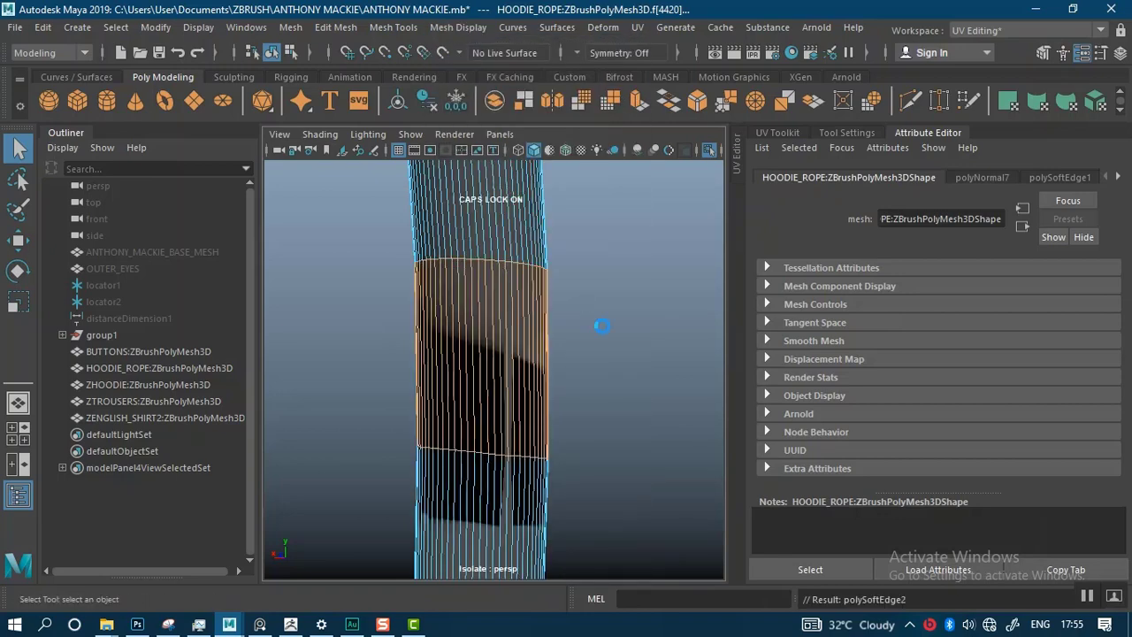
key(F11)
alt+drag(558, 358, 444, 327)
alt+middle_drag(507, 377, 487, 360)
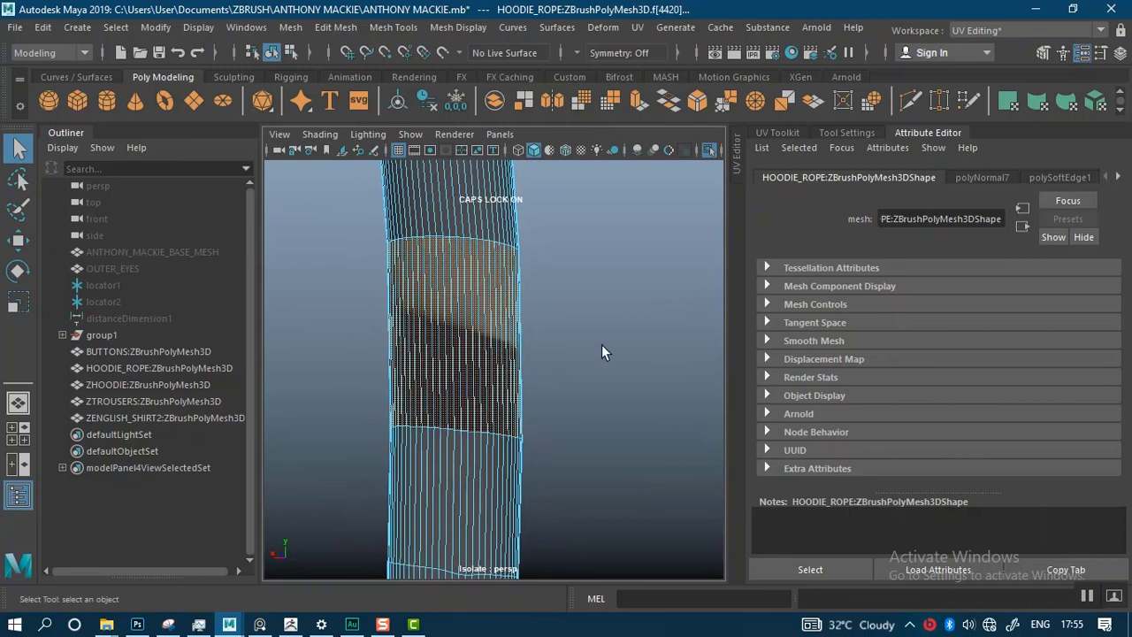
Try to soften the edges of the partly black band's faces together with the face band directly below it.
click(601, 344)
alt+right_drag(481, 377, 503, 389)
alt+drag(503, 389, 571, 378)
alt+right_drag(571, 378, 564, 401)
alt+middle_drag(564, 400, 485, 343)
alt+right_drag(484, 343, 385, 265)
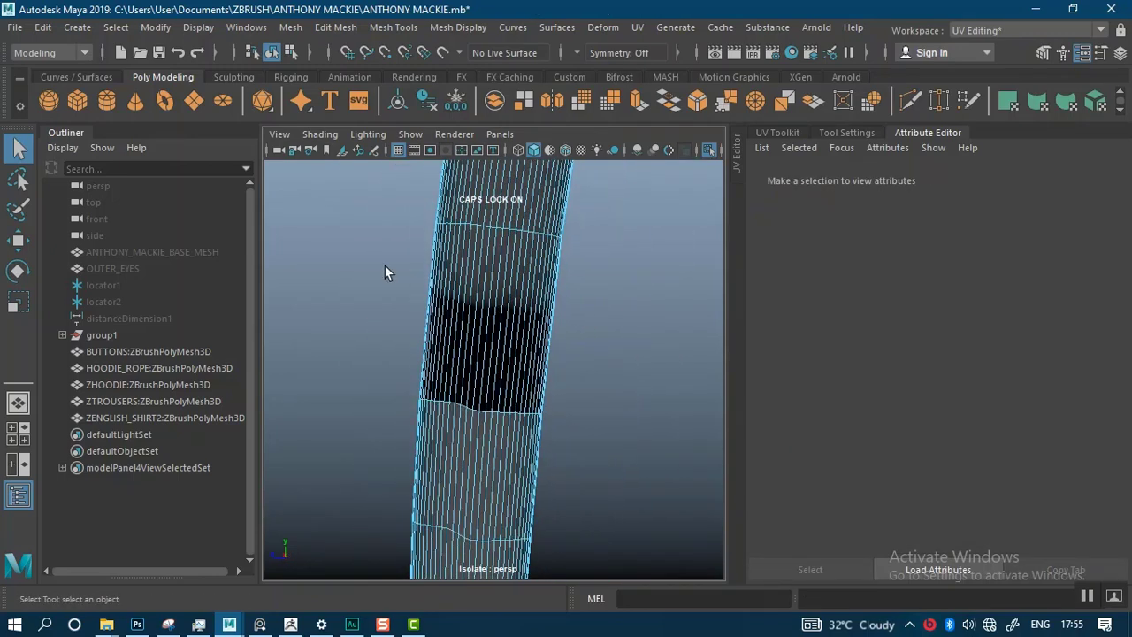
drag(557, 426, 557, 428)
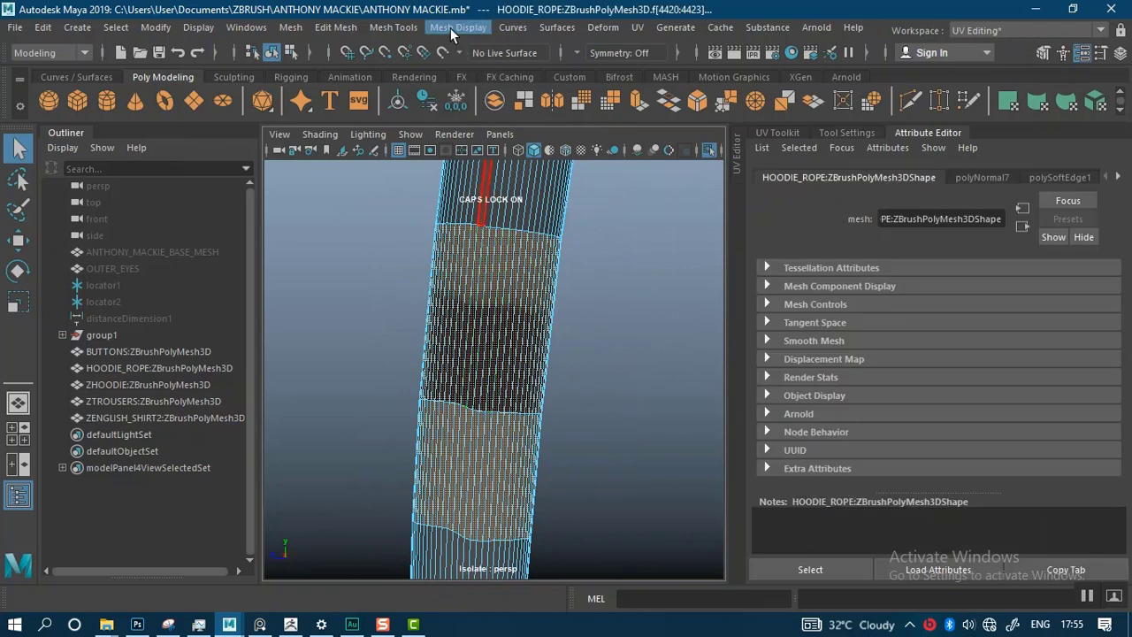
click(453, 27)
click(473, 162)
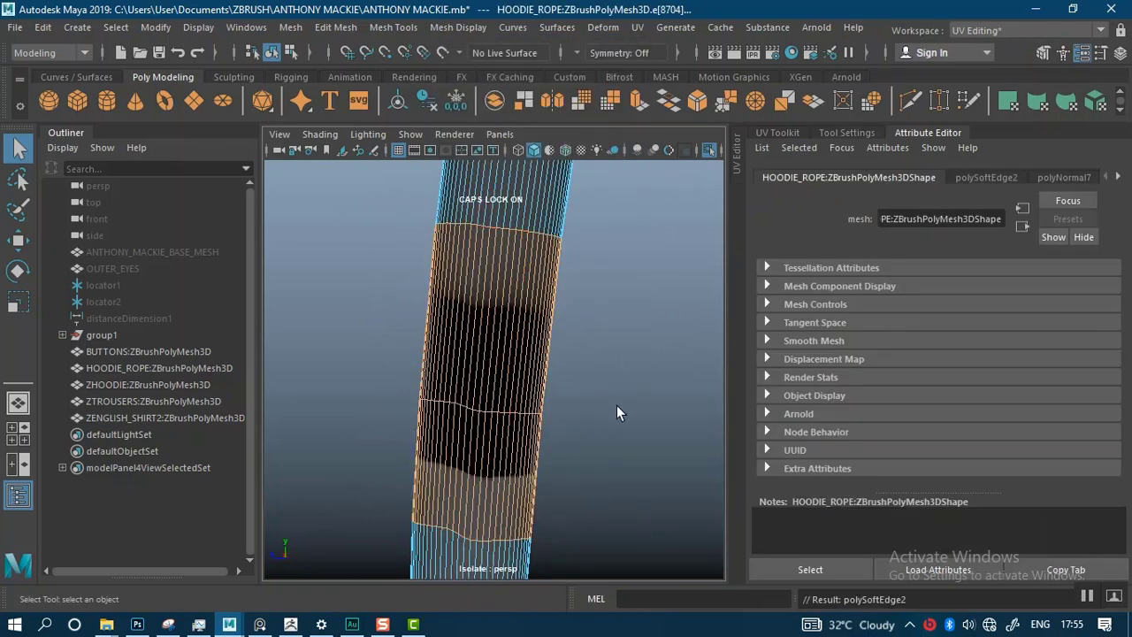
click(617, 405)
key(ctrl+z)
key(ctrl+z)
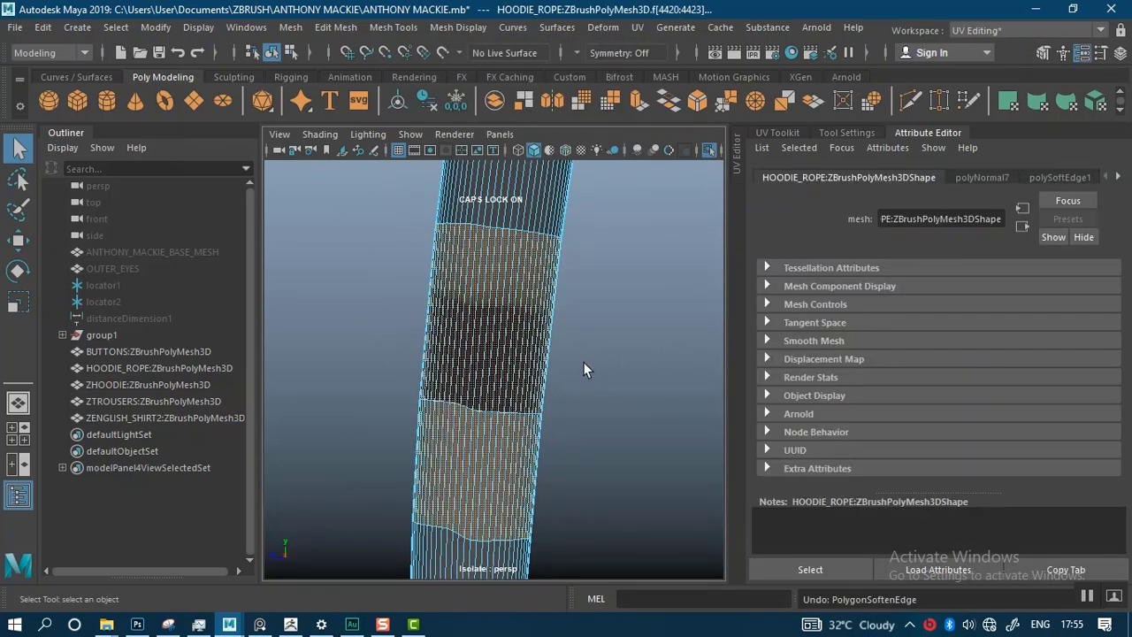
Select the lengthwise edge ring around the partly black band and soften those edges.
alt+middle_drag(566, 340, 551, 350)
click(551, 351)
alt+middle_drag(480, 275, 465, 332)
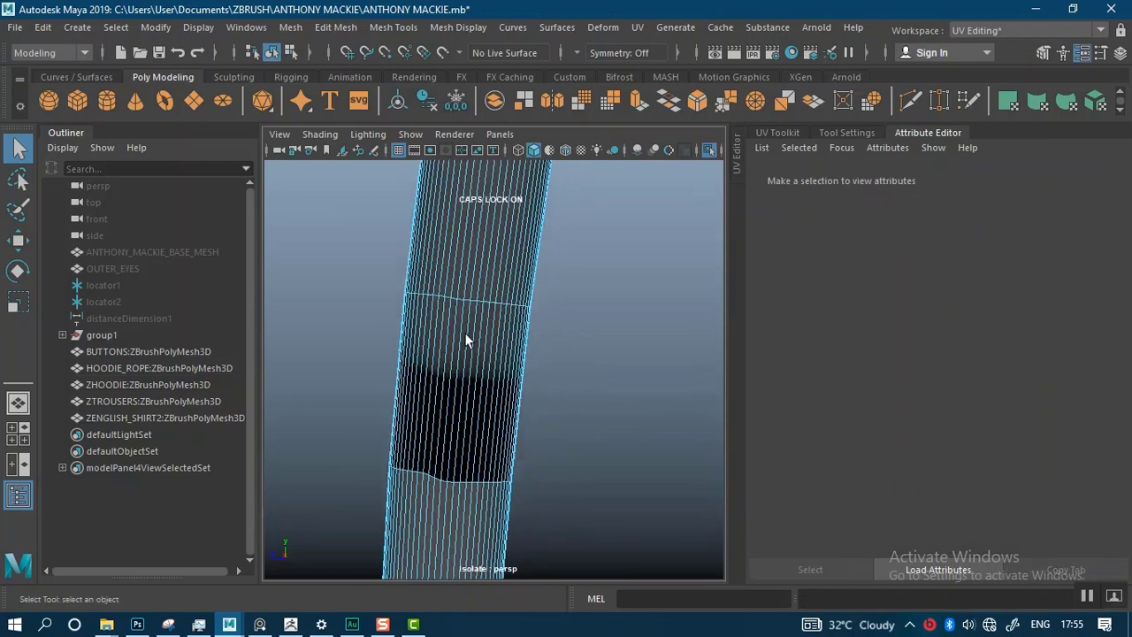
scroll(449, 369, up, 4)
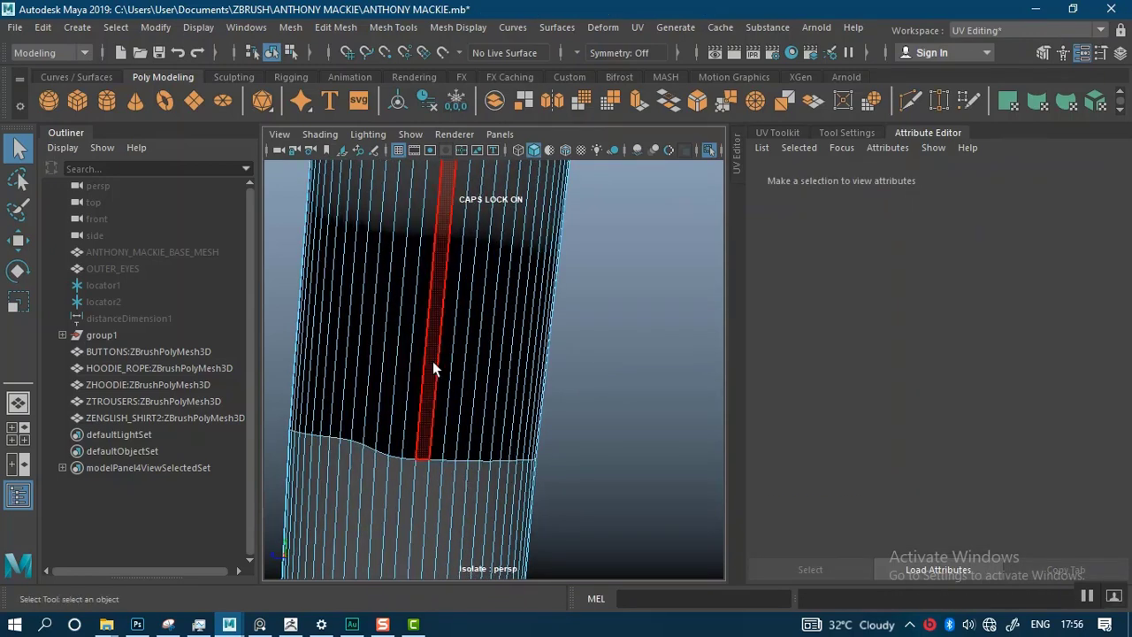
right_drag(406, 162, 407, 122)
click(442, 305)
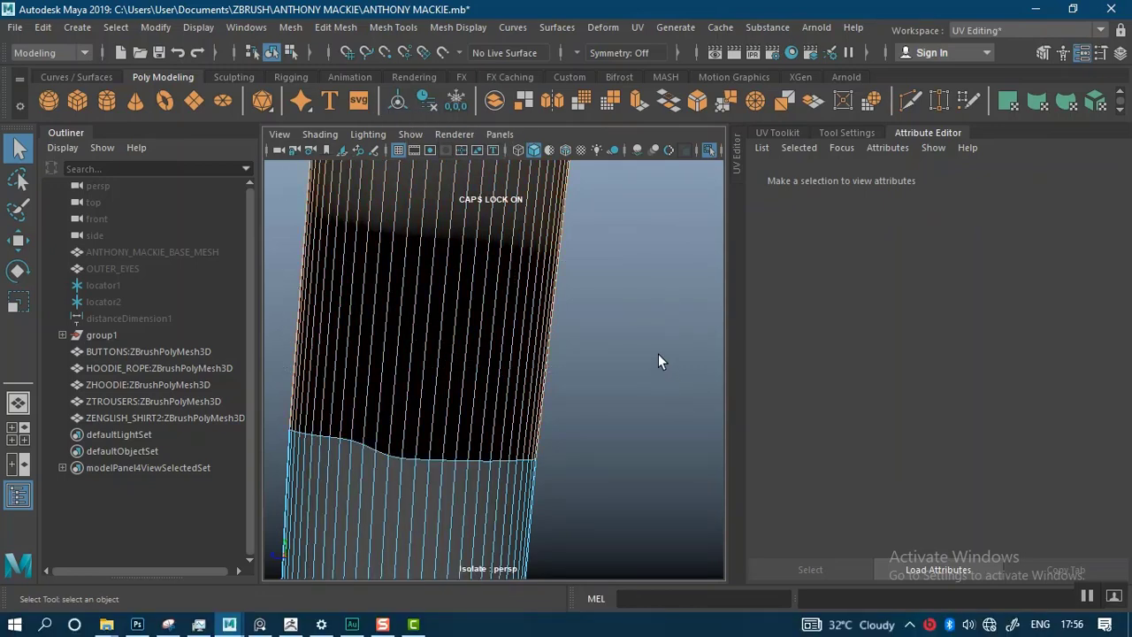
click(448, 29)
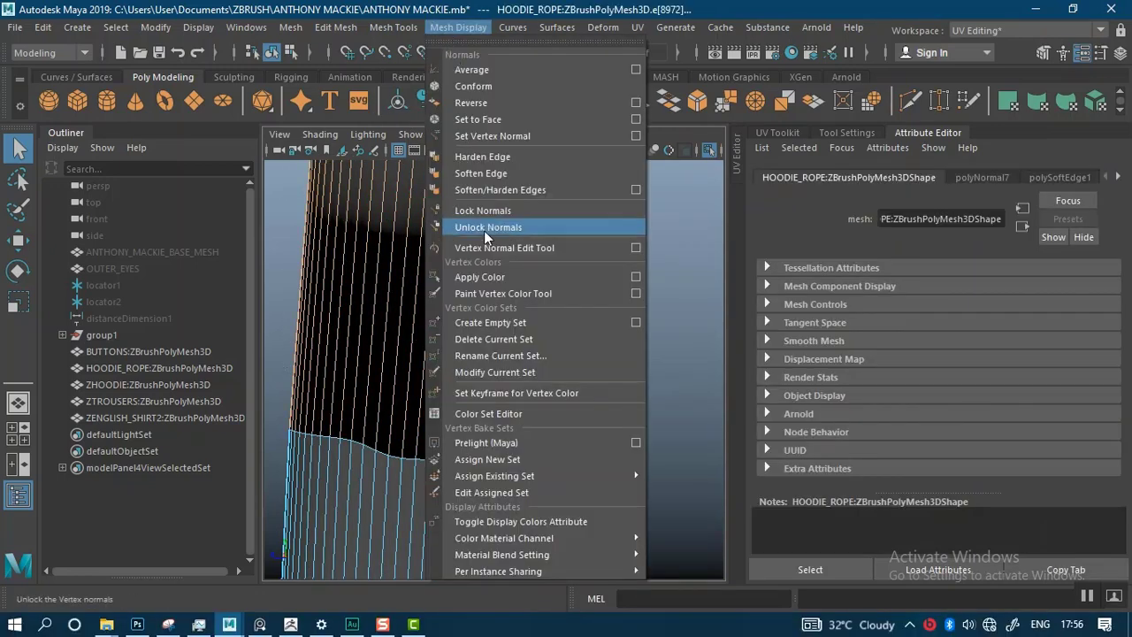
click(479, 169)
Return to object selection and select the whole hoodie rope.
alt+right_drag(506, 271, 537, 352)
right_drag(460, 143, 564, 138)
click(590, 281)
scroll(437, 349, up, 2)
click(427, 362)
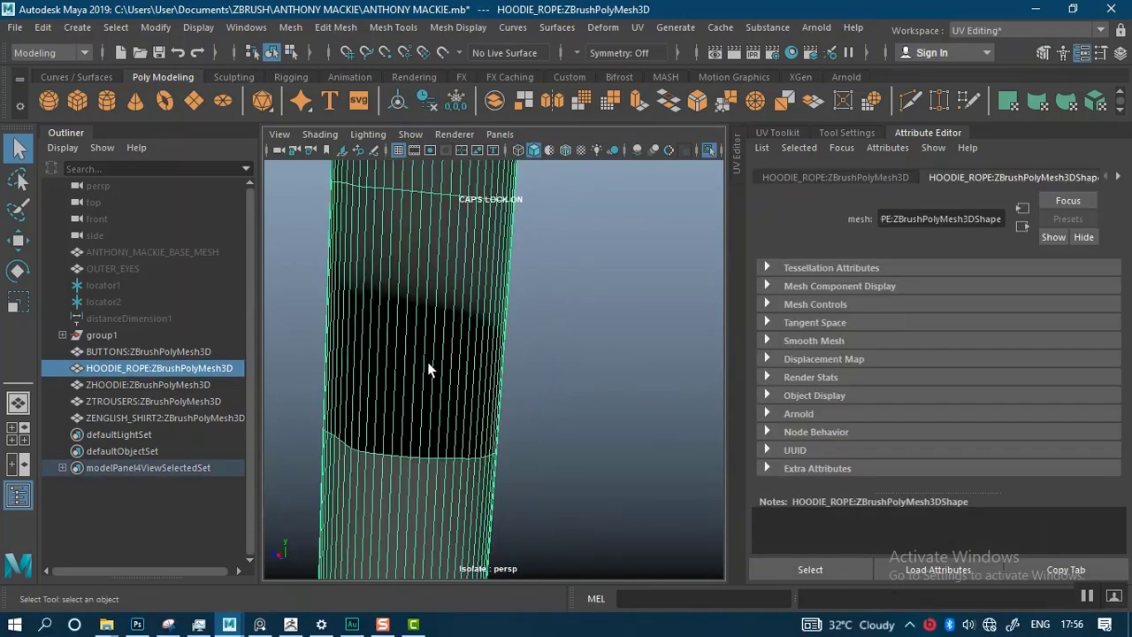
Try to soften the edges of only the partly black band, using its full ring of faces.
alt+right_drag(427, 362, 506, 285)
alt+drag(517, 296, 539, 309)
alt+right_drag(526, 340, 438, 236)
drag(361, 273, 610, 424)
click(450, 30)
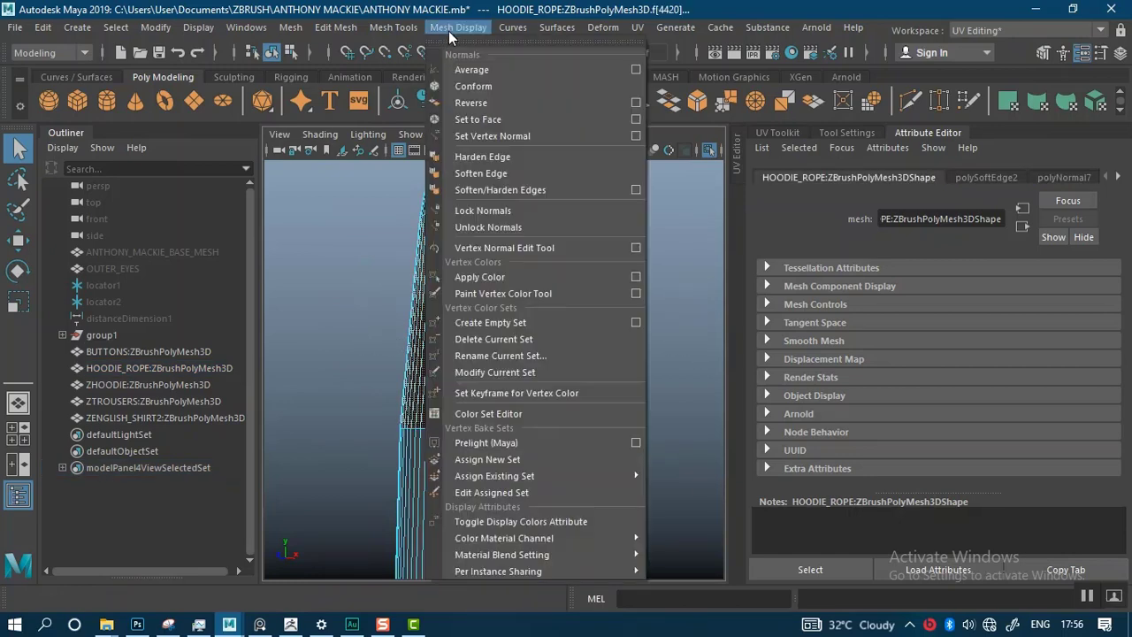
click(488, 174)
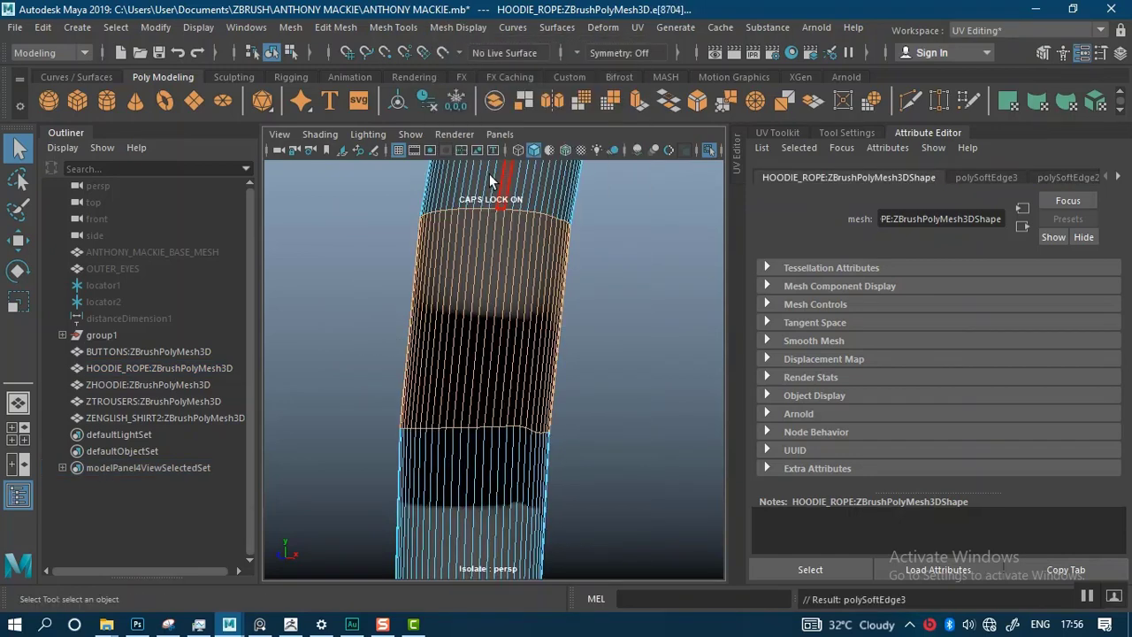
key(ctrl+z)
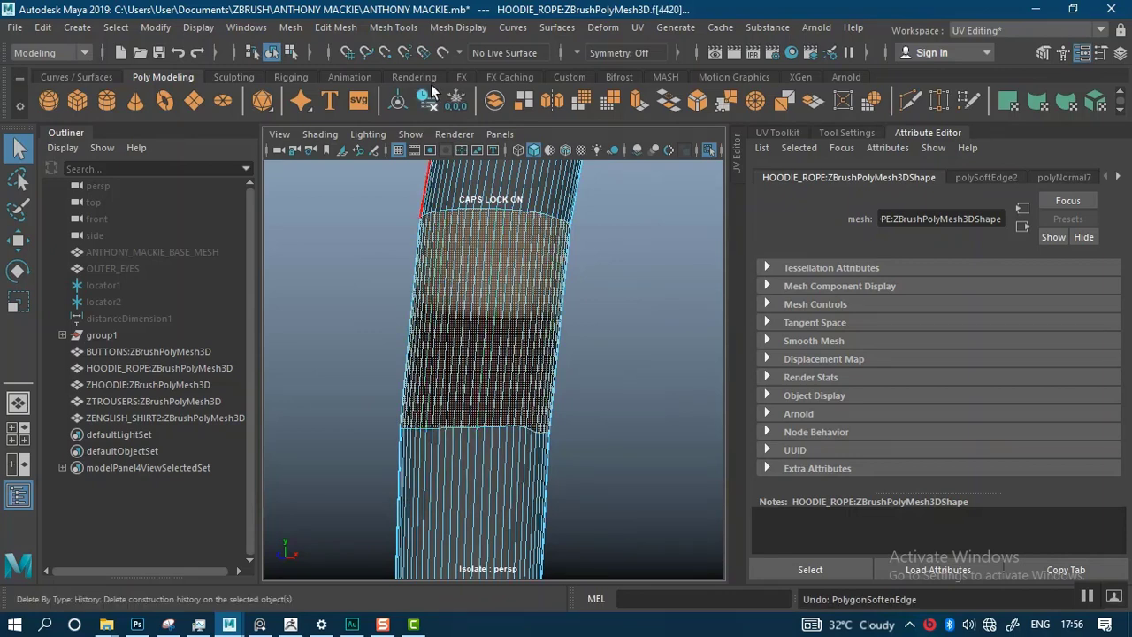
Try to harden the edges of the selected faces in the partly black band.
click(454, 26)
click(491, 155)
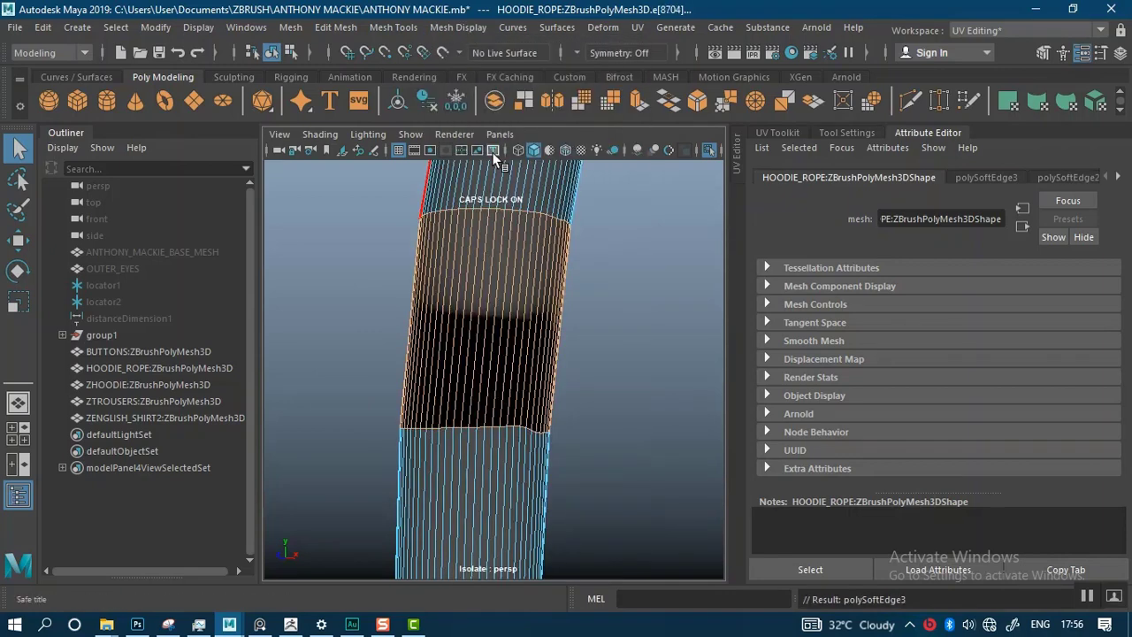
click(616, 388)
Try to reverse the normals of two adjacent long faces in the partly black band.
alt+drag(616, 389, 435, 306)
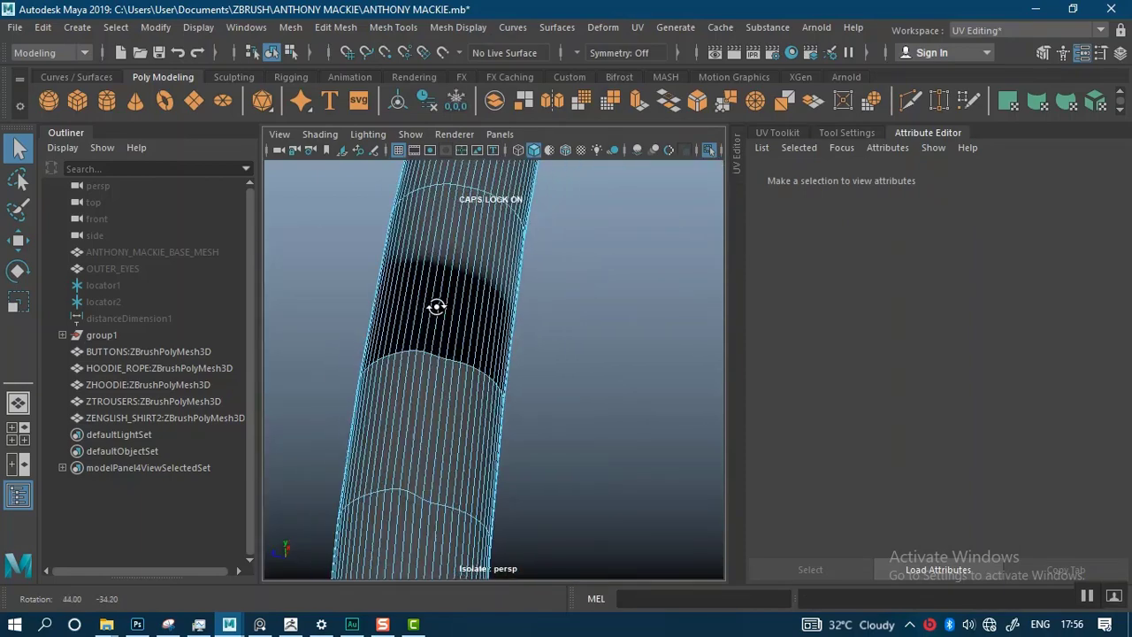
alt+right_drag(435, 306, 492, 556)
alt+right_drag(481, 510, 450, 400)
alt+drag(450, 400, 454, 442)
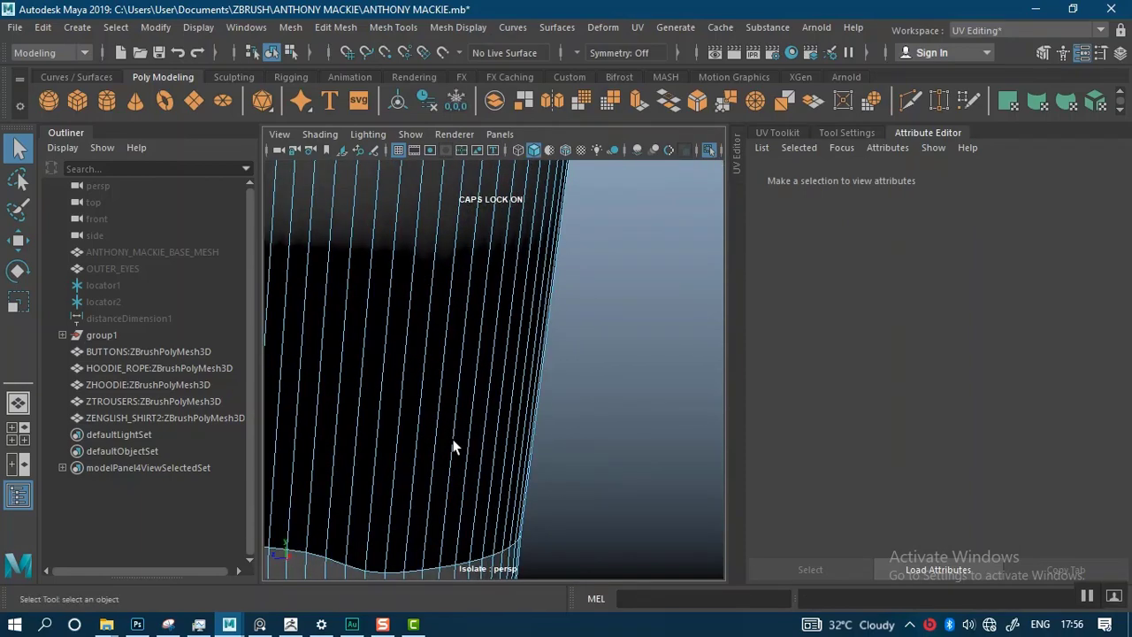
click(454, 405)
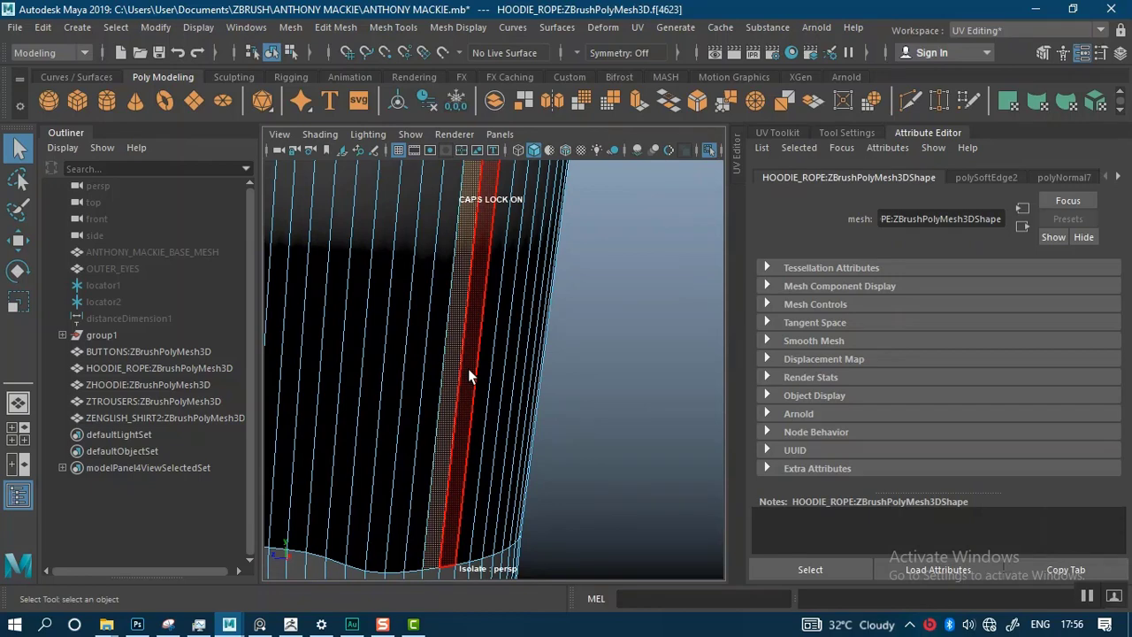
click(468, 368)
click(462, 28)
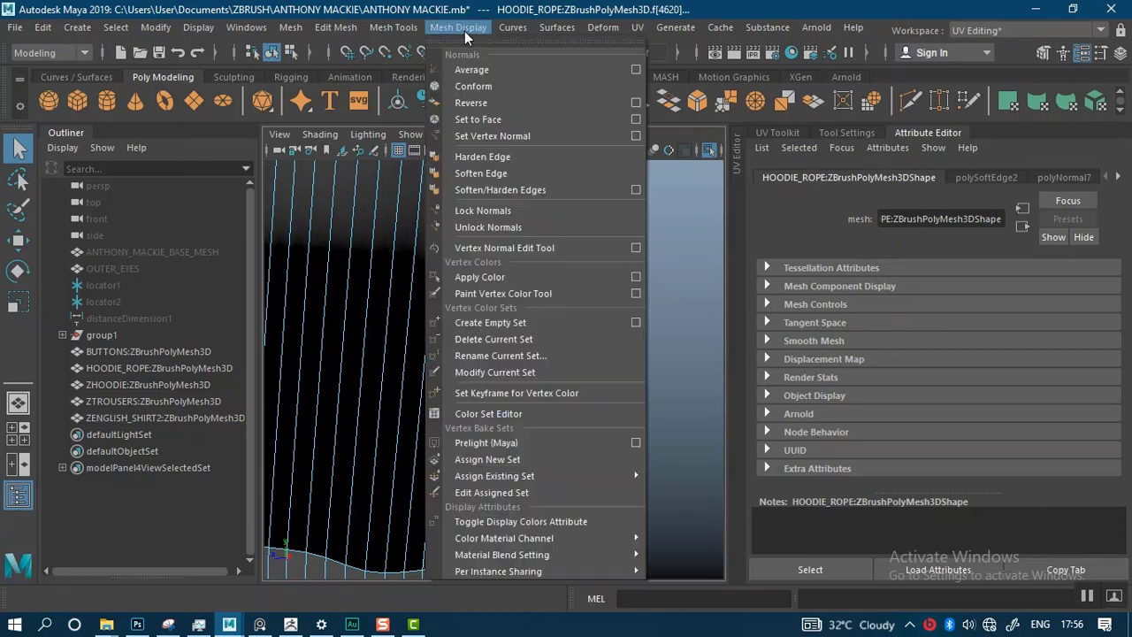
click(521, 103)
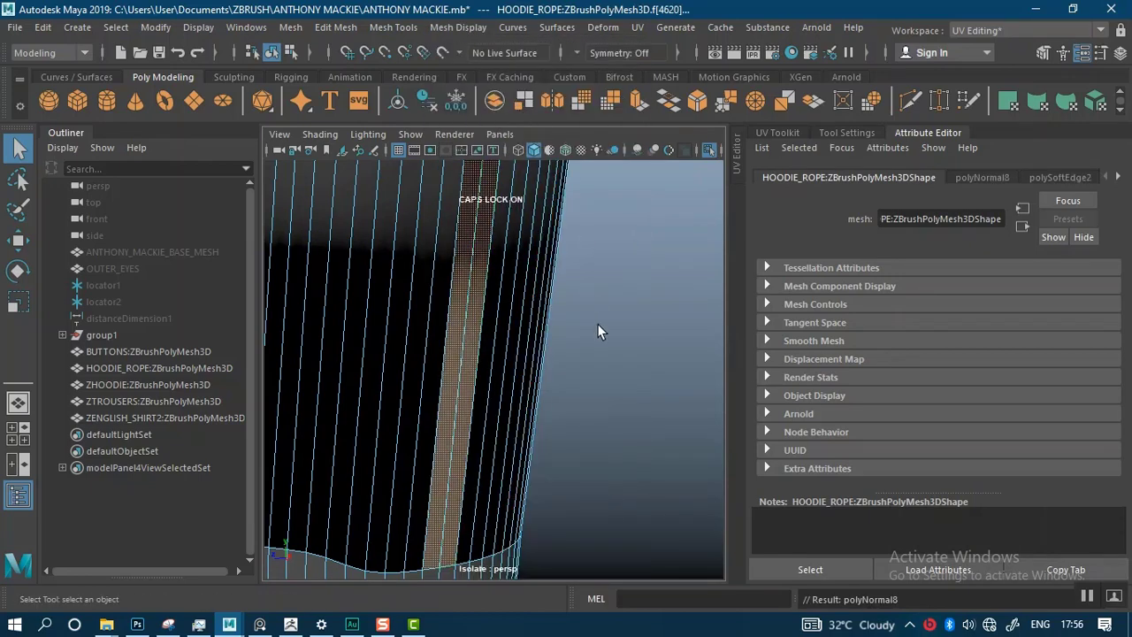
click(613, 384)
alt+drag(613, 383, 495, 295)
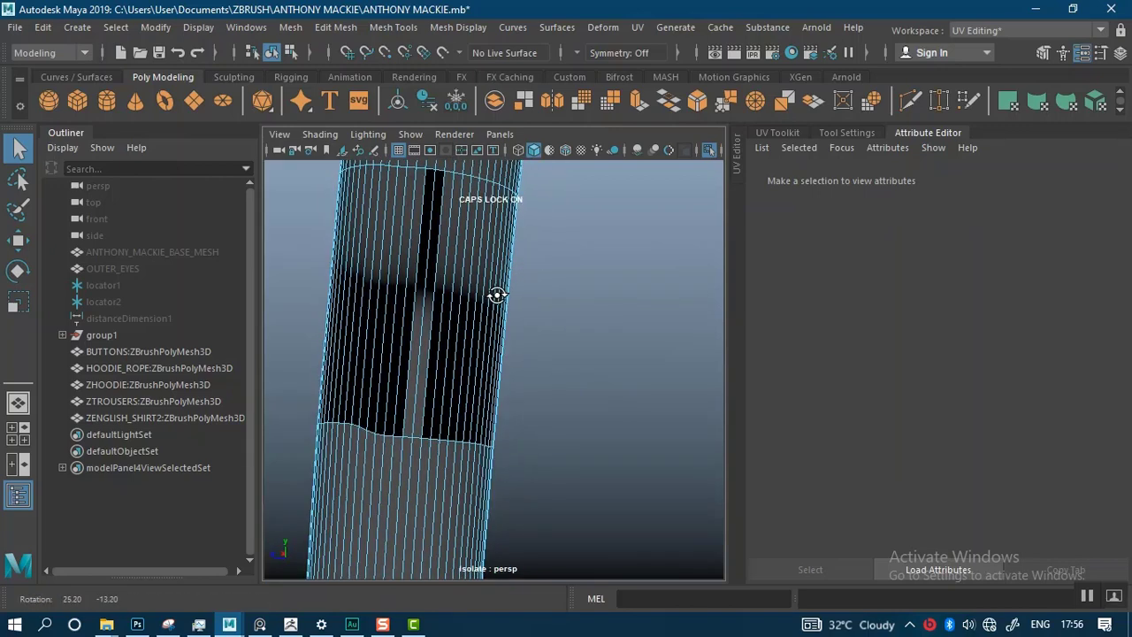
key(ctrl+z)
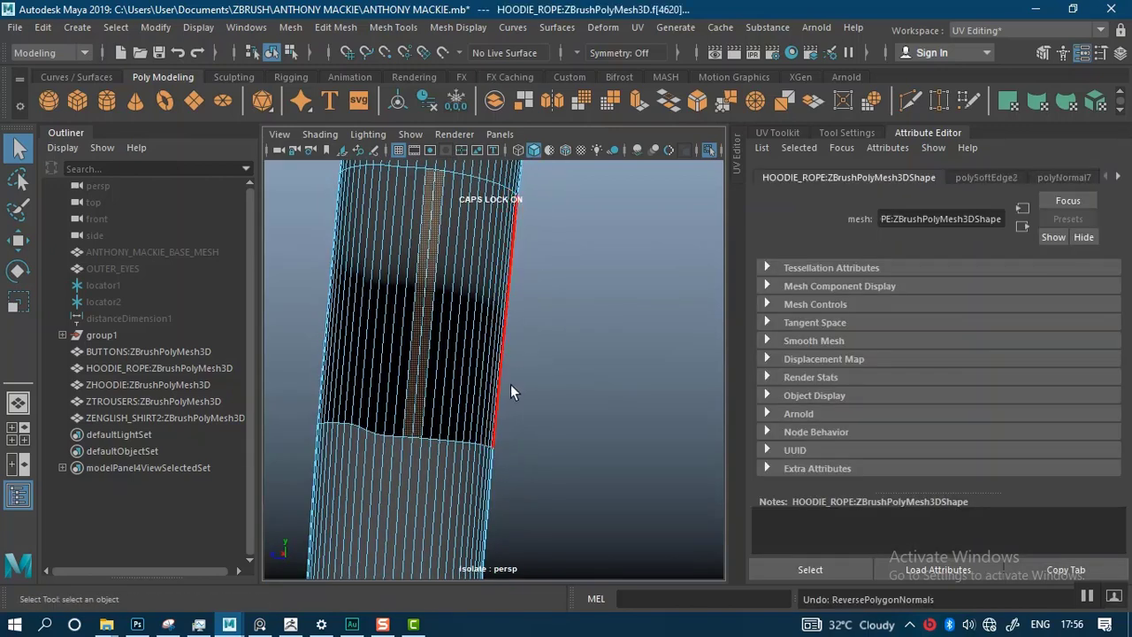
key(ctrl+z)
key(ctrl+z)
Try to scale up the edge loop at the lower border of the black band uniformly to about 1.064.
alt+right_drag(522, 393, 495, 362)
alt+drag(411, 321, 341, 336)
alt+right_drag(431, 348, 478, 406)
alt+middle_drag(472, 435, 482, 410)
scroll(480, 412, down, 3)
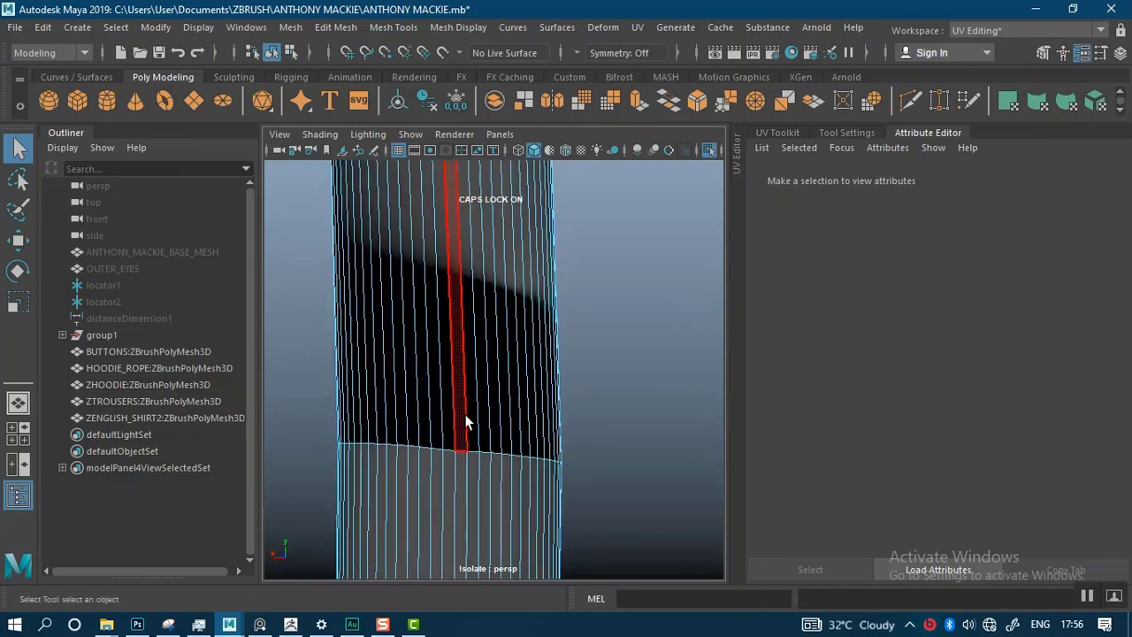
right_drag(463, 379, 456, 208)
click(448, 452)
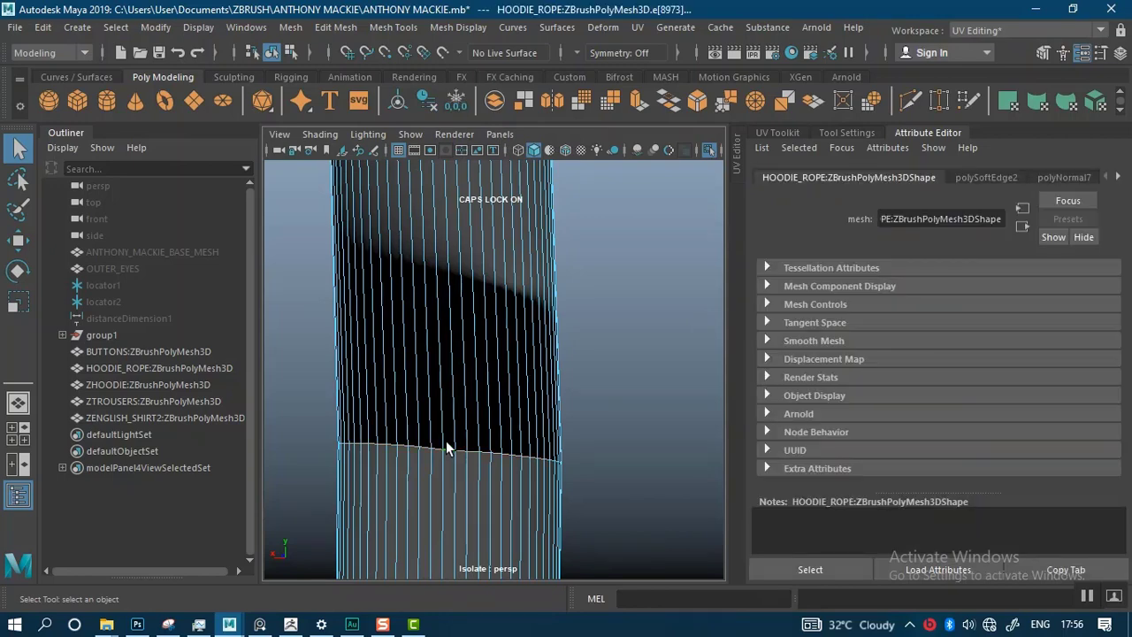
key(r)
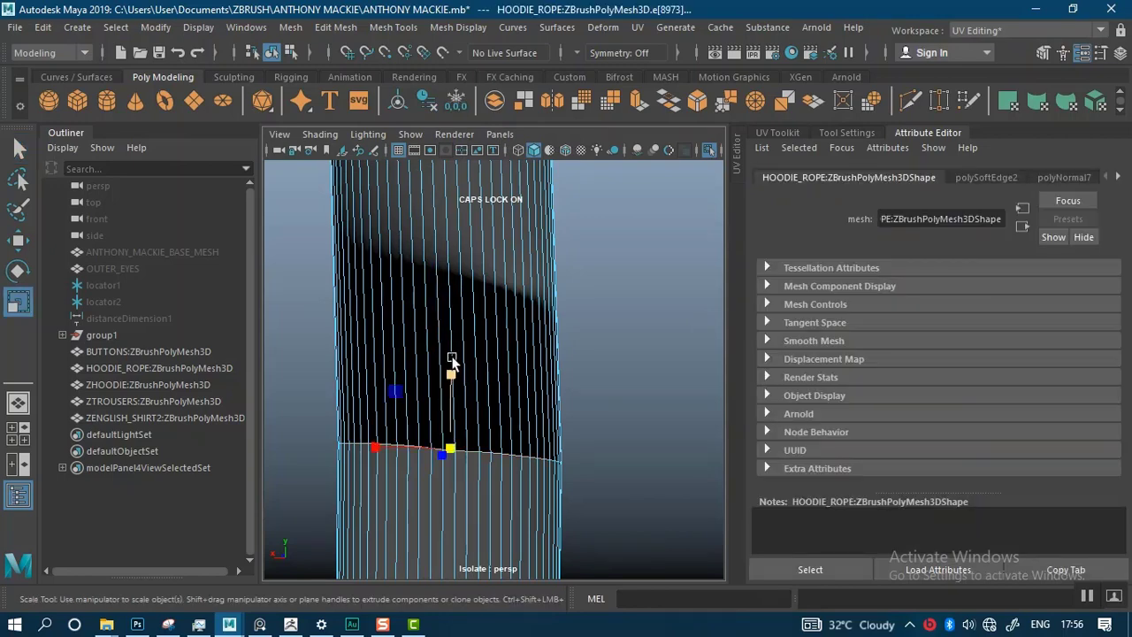
drag(450, 449, 461, 451)
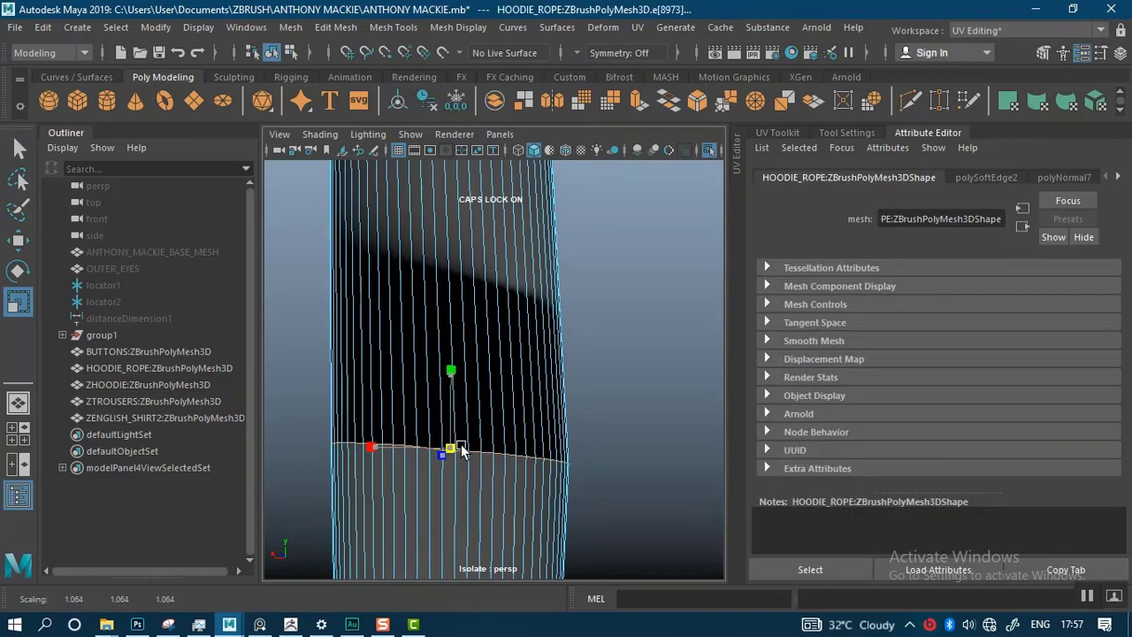
key(ctrl+z)
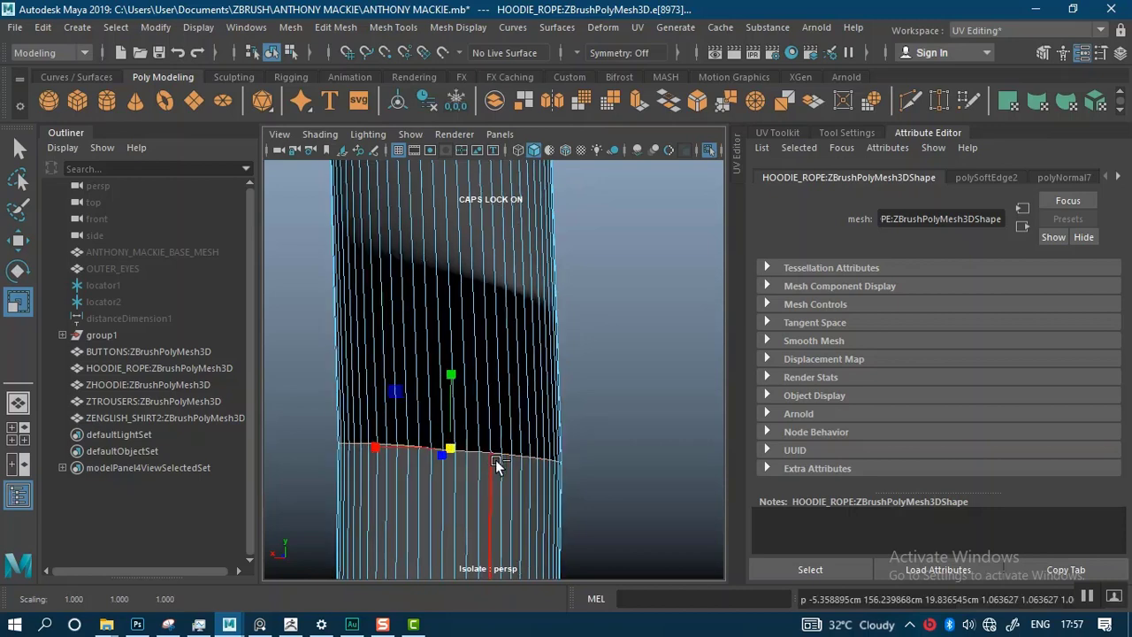
Try to scale up the lengthwise edges of the partly black band uniformly to about 1.083.
drag(298, 279, 577, 340)
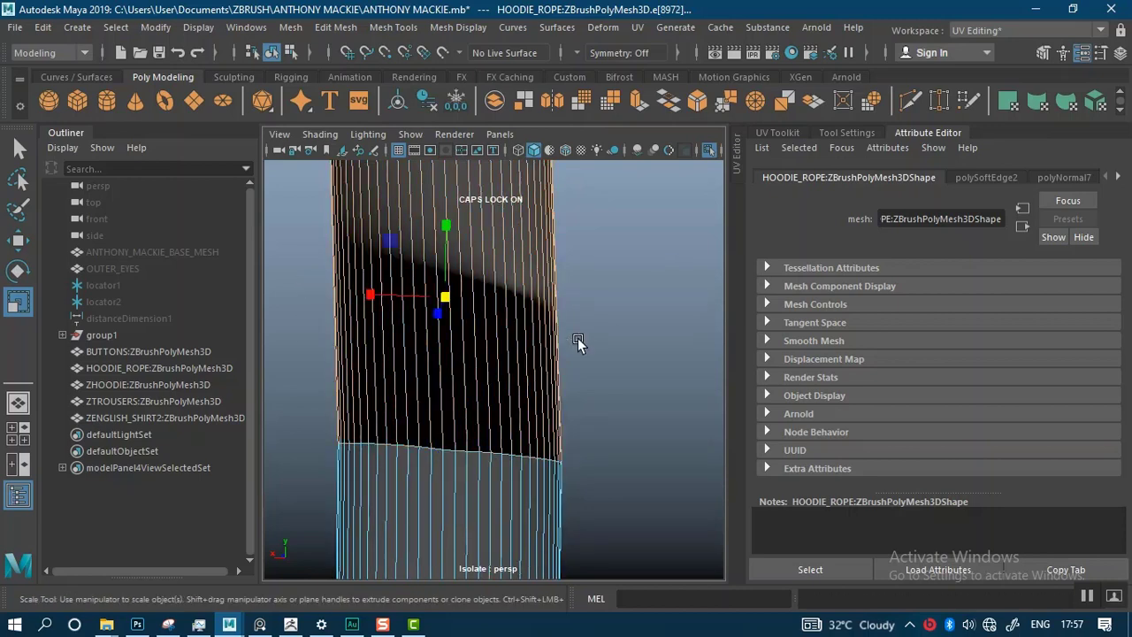
drag(447, 298, 469, 304)
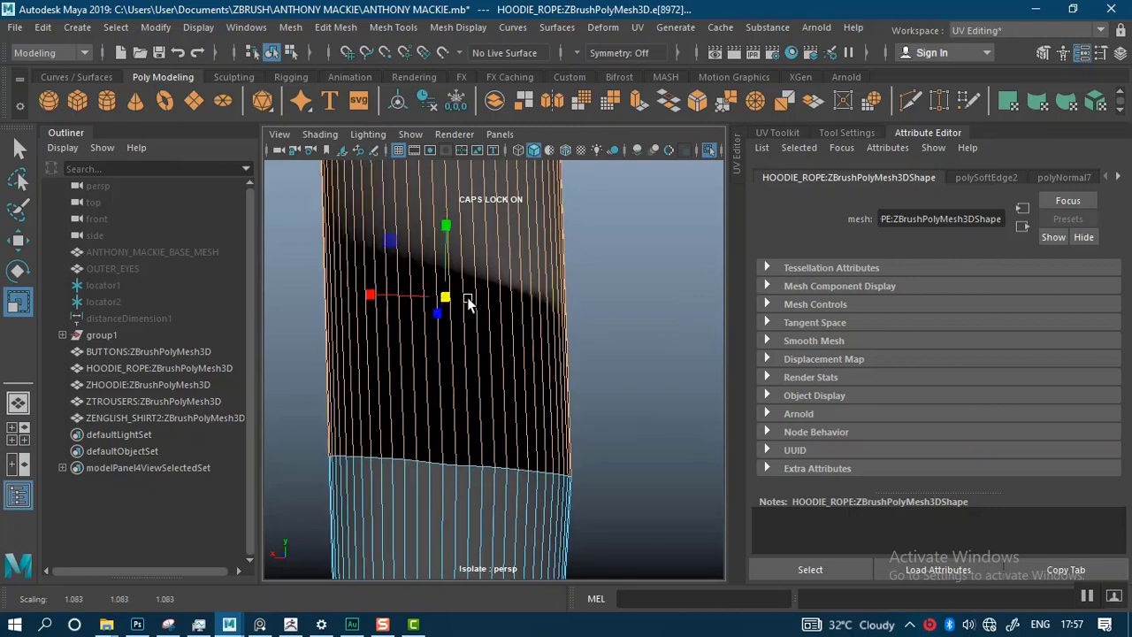
key(ctrl+z)
Add the edge loops at the upper and lower borders of the partly black band to its lengthwise edge selection.
alt+middle_drag(533, 338, 531, 401)
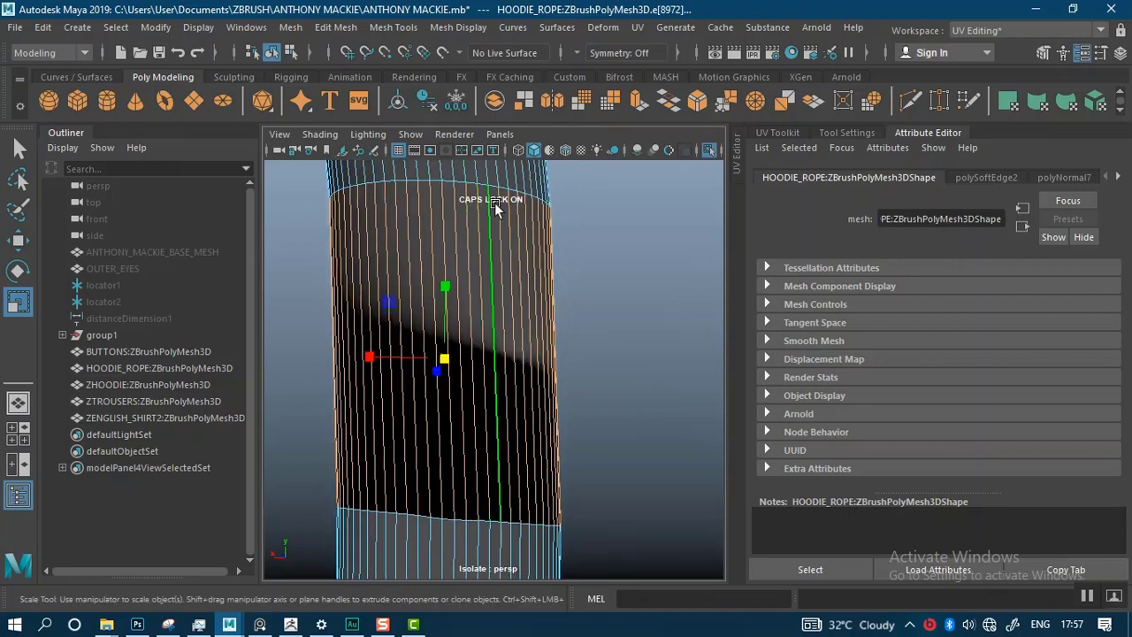
scroll(337, 347, down, 5)
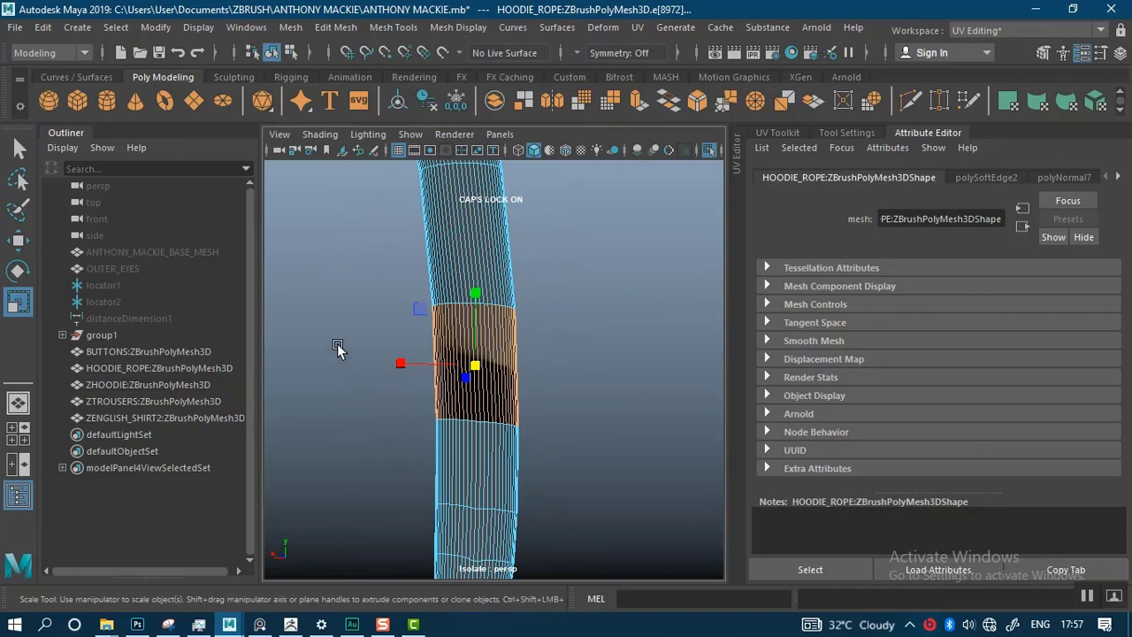
shift+drag(337, 347, 500, 532)
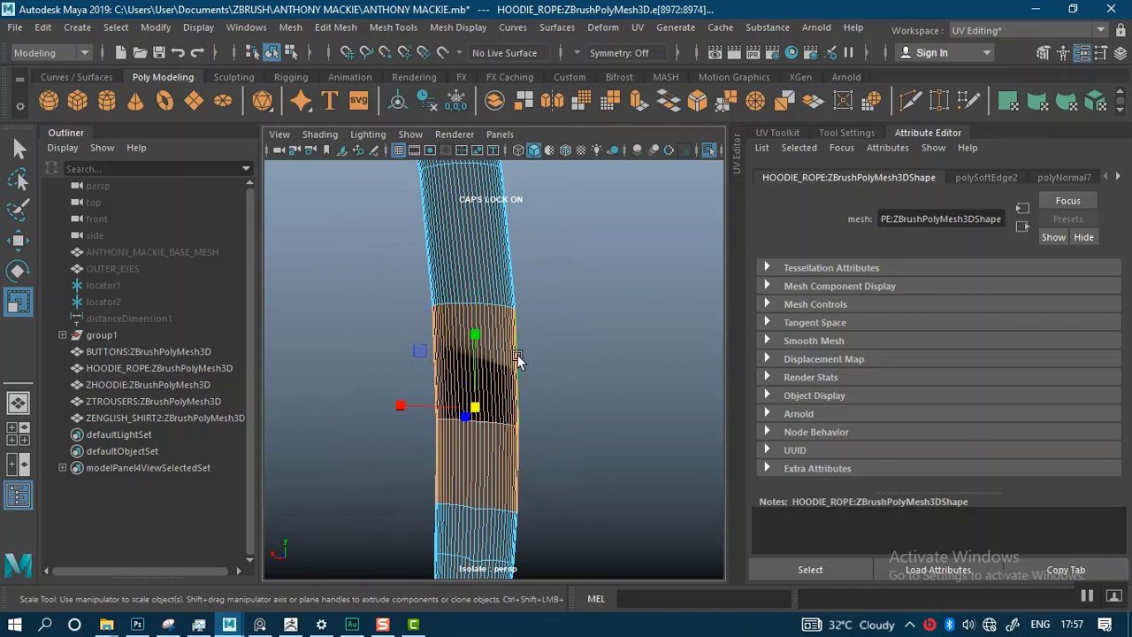
scroll(573, 433, up, 5)
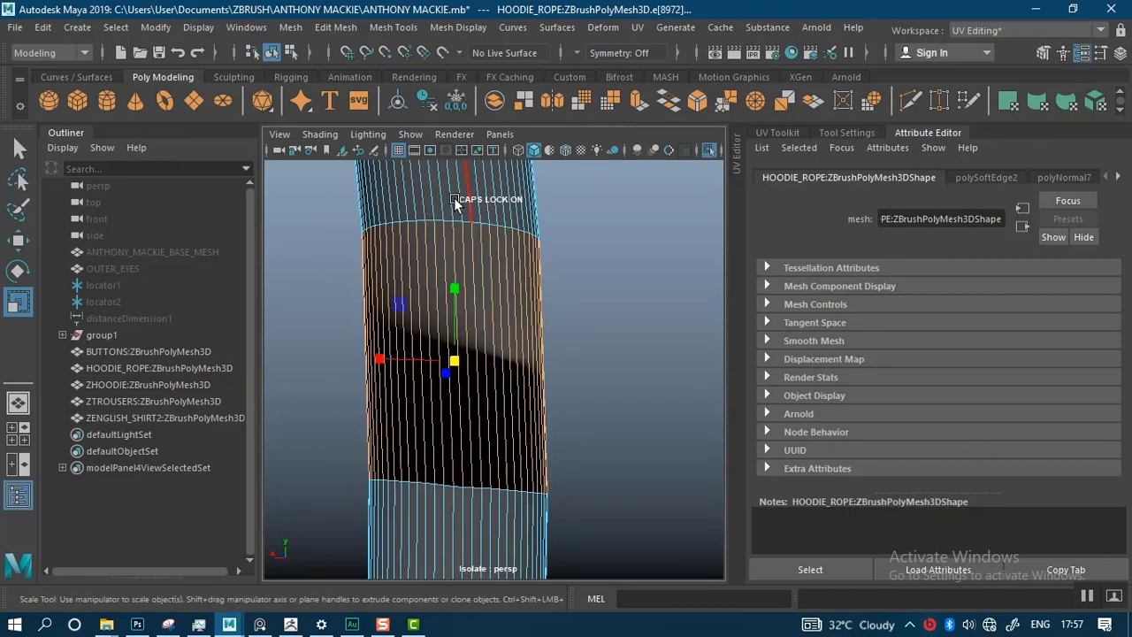
shift+double_click(447, 219)
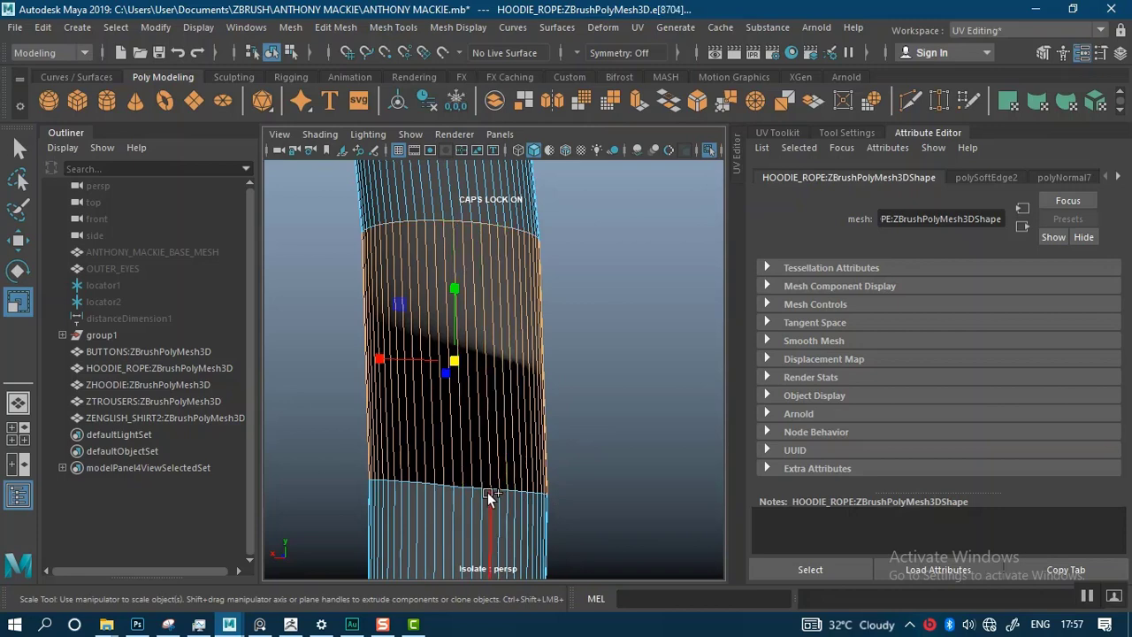
Try to soften the selected edges of the partly black band with Soften/Harden Edges at 30 degrees and with Soften Edge.
click(458, 26)
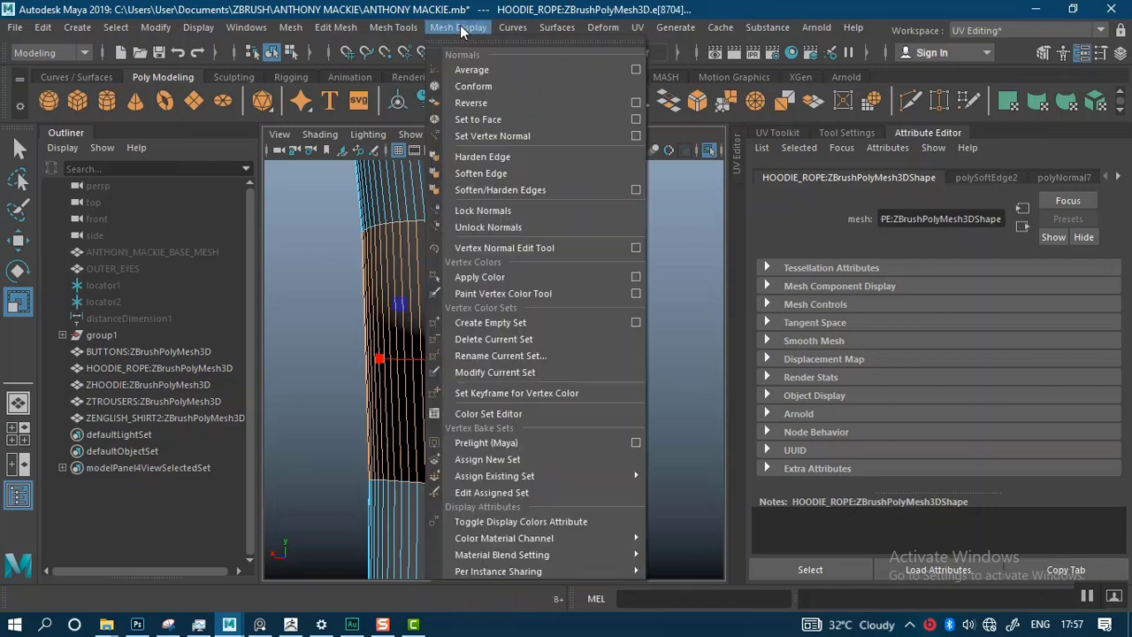
click(491, 190)
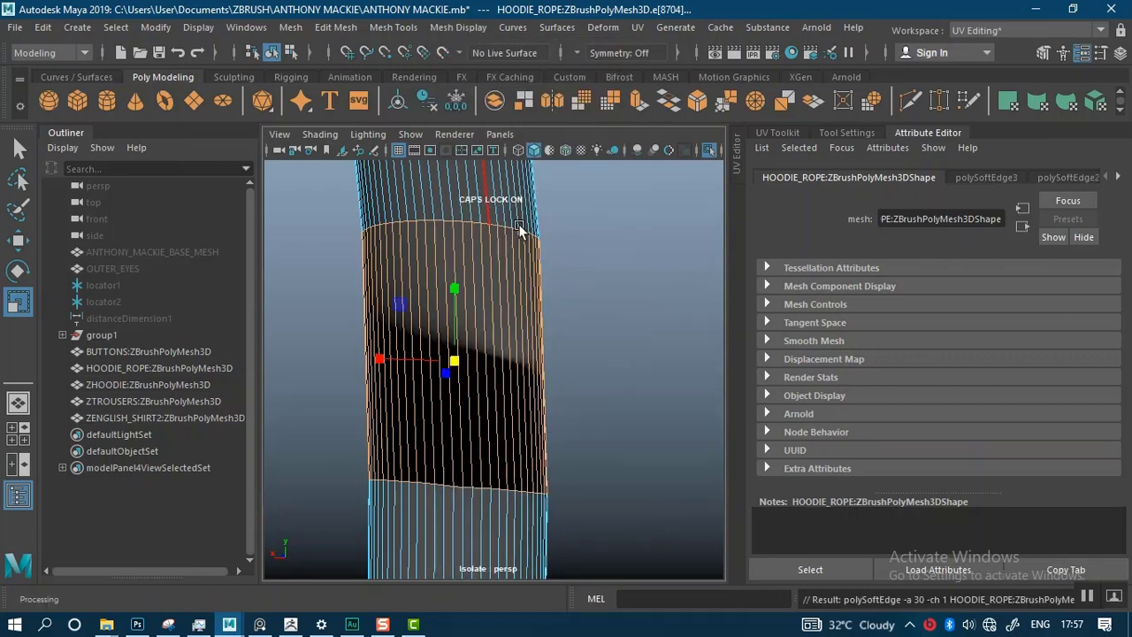
key(ctrl+z)
click(458, 27)
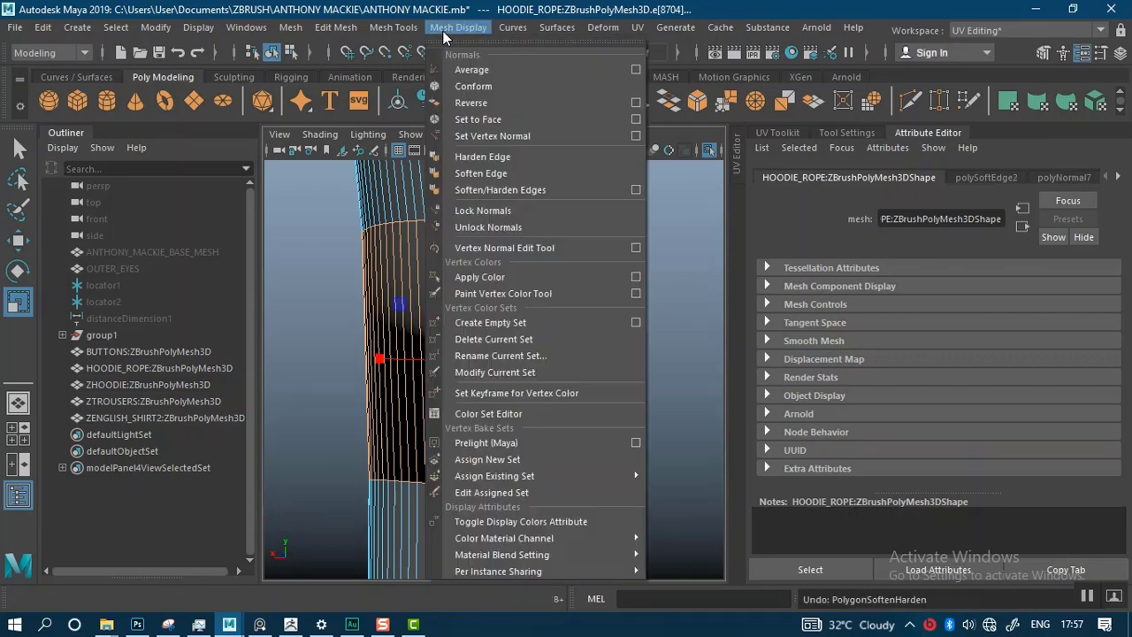
click(489, 175)
alt+right_drag(641, 419, 586, 520)
click(572, 374)
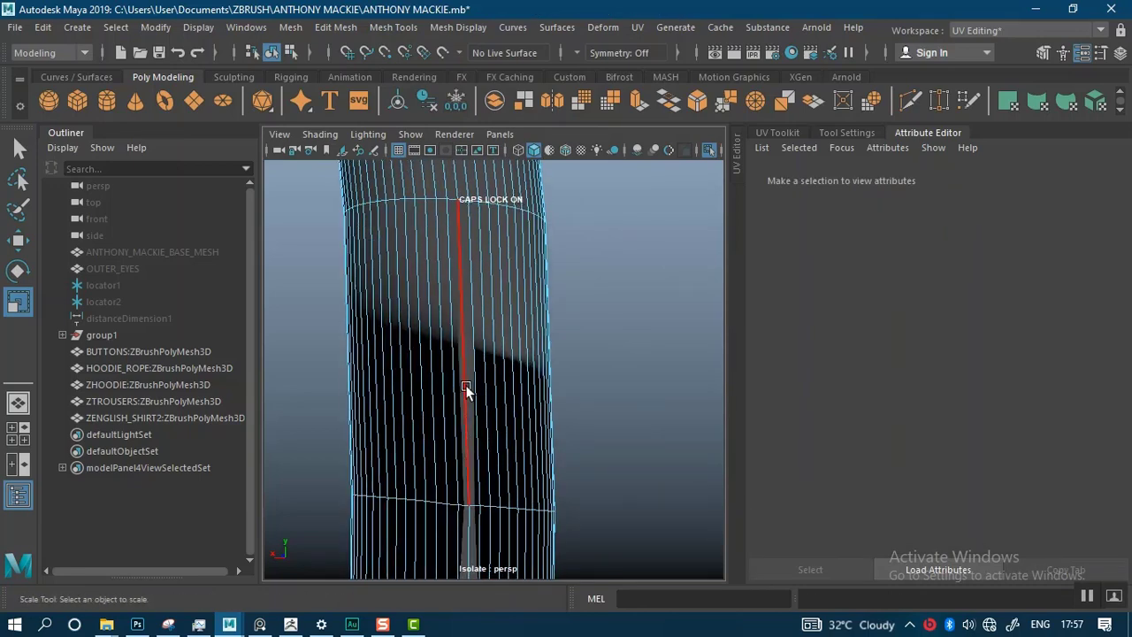
key(ctrl+z)
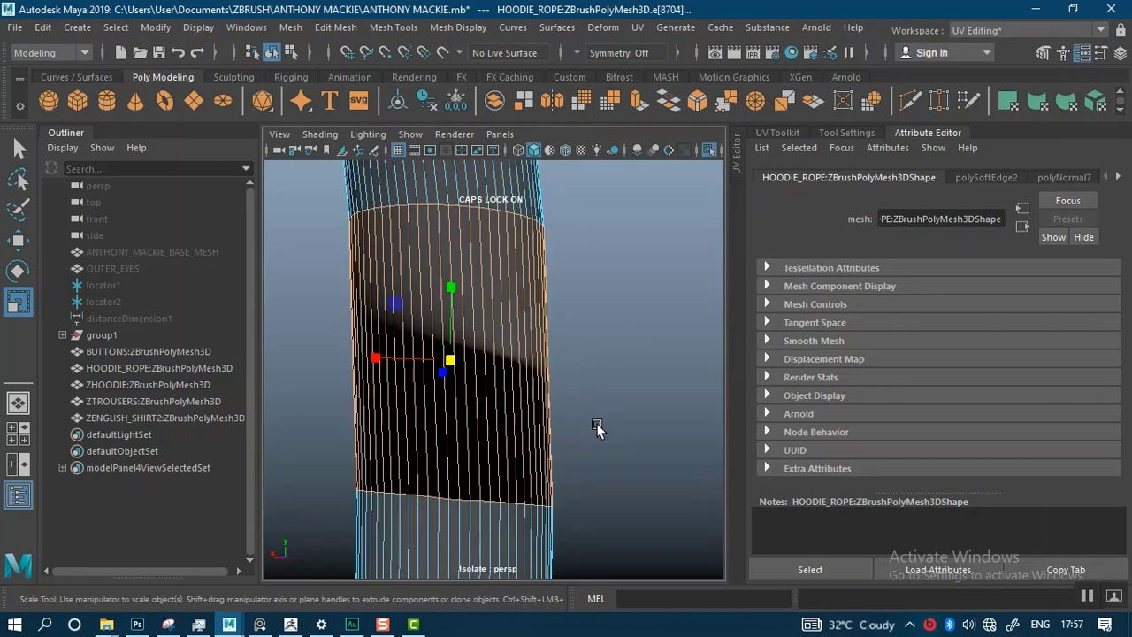
Try to insert an edge loop around the rope through the lower part of the black band with Multi-Cut.
click(595, 404)
alt+drag(595, 404, 677, 395)
scroll(432, 431, up, 6)
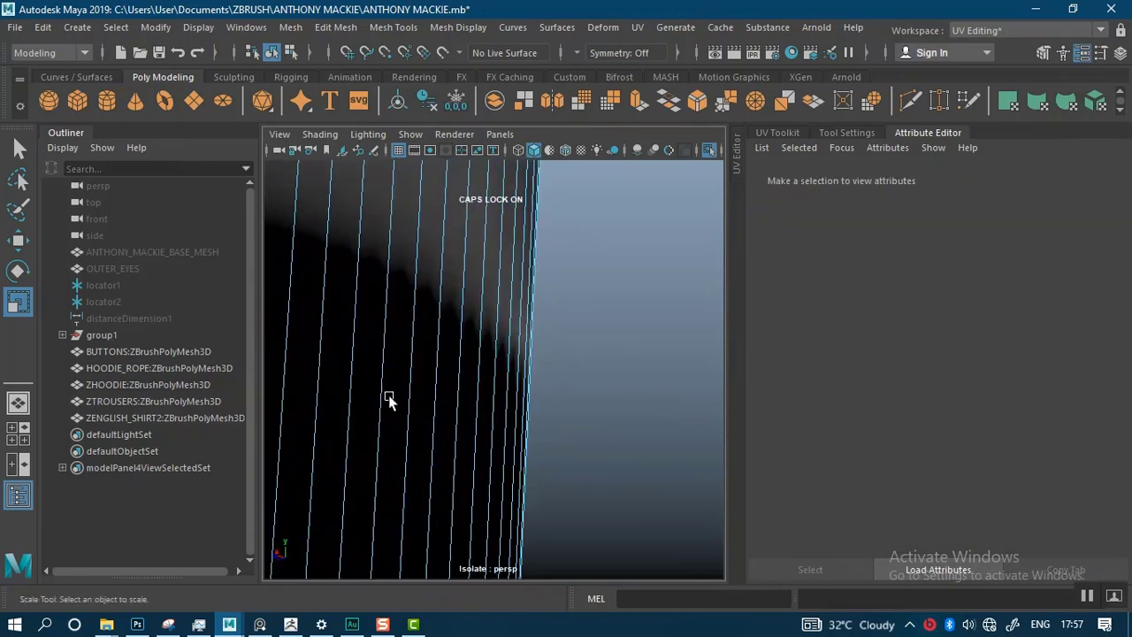
alt+middle_drag(389, 397, 593, 281)
scroll(480, 316, down, 8)
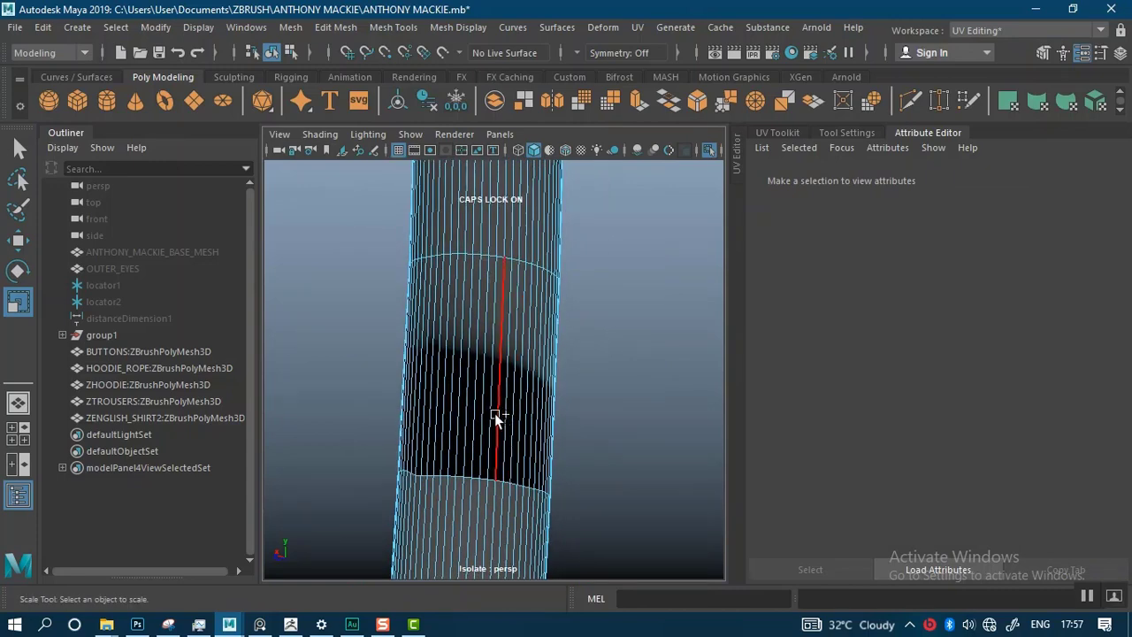
shift+right_drag(494, 413, 370, 317)
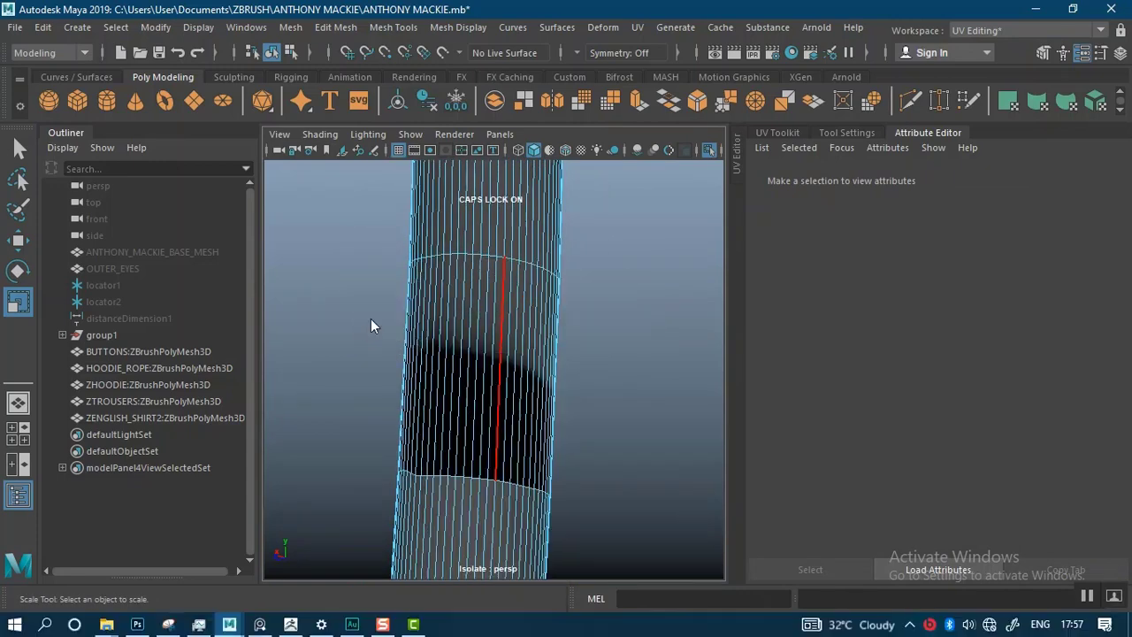
ctrl+click(491, 416)
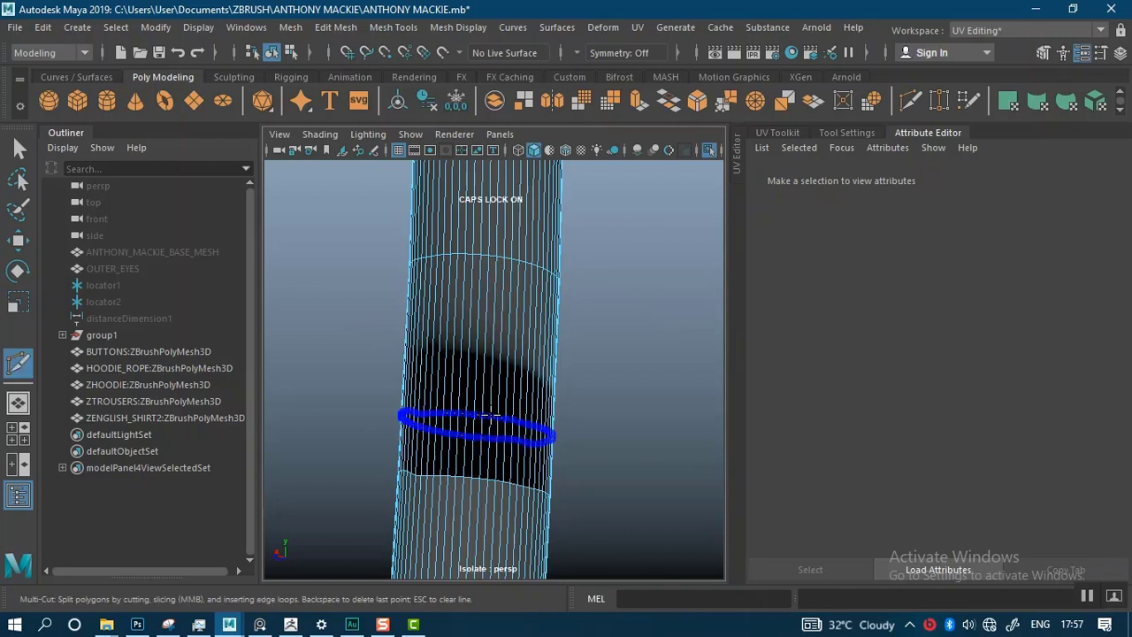
ctrl+click(491, 416)
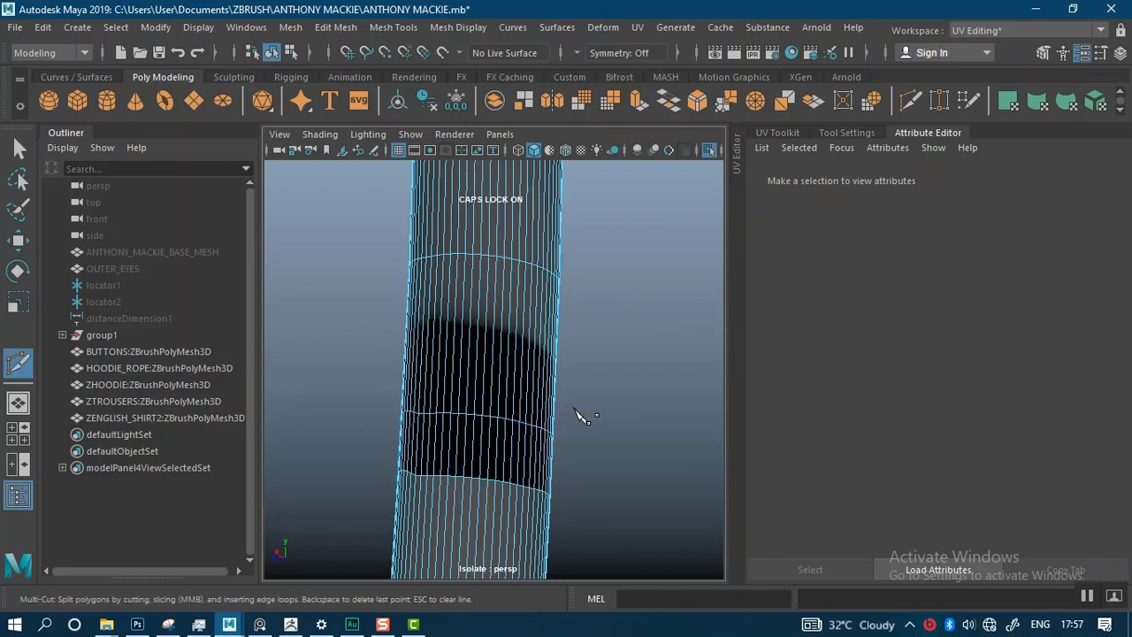
click(523, 486)
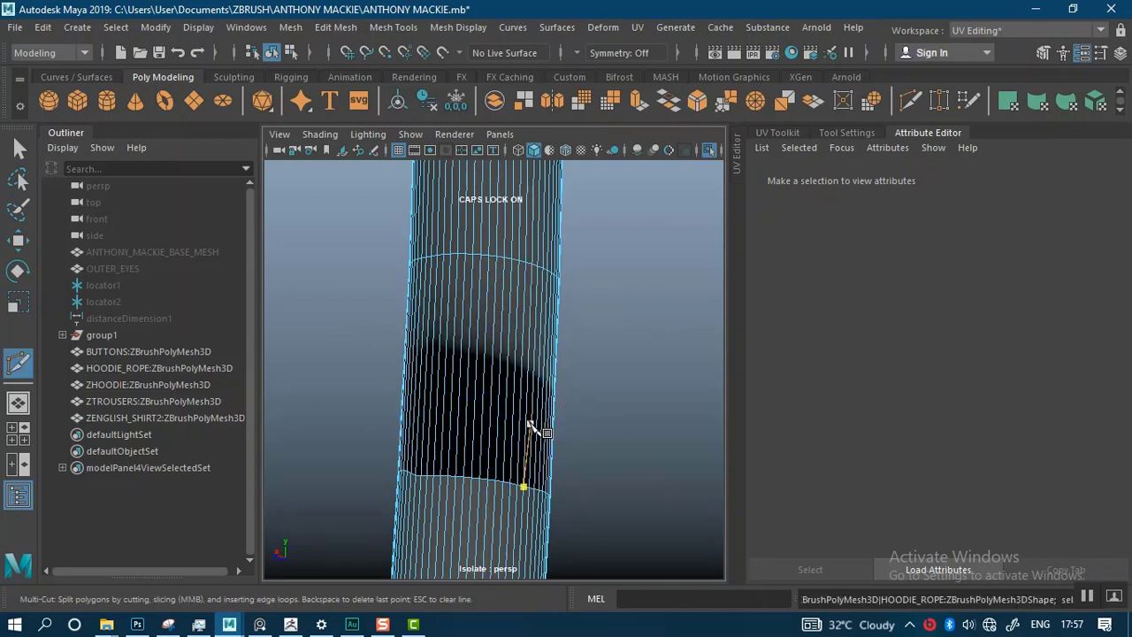
key(w)
Try to delete the edge loop at the lower border of the partly black band.
click(481, 477)
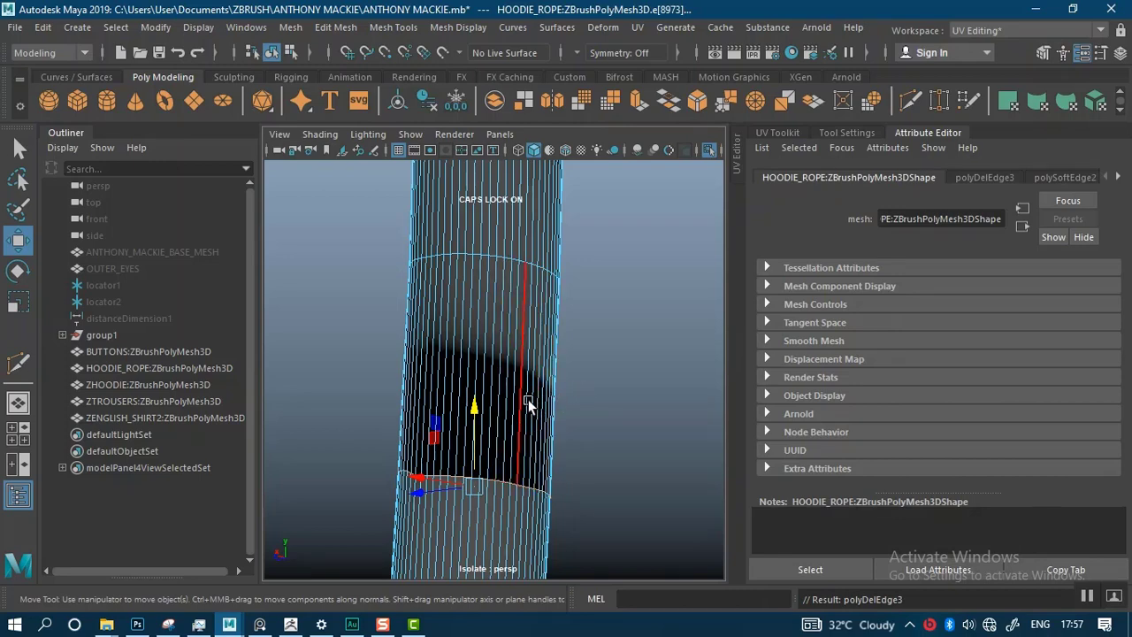
alt+drag(528, 404, 619, 336)
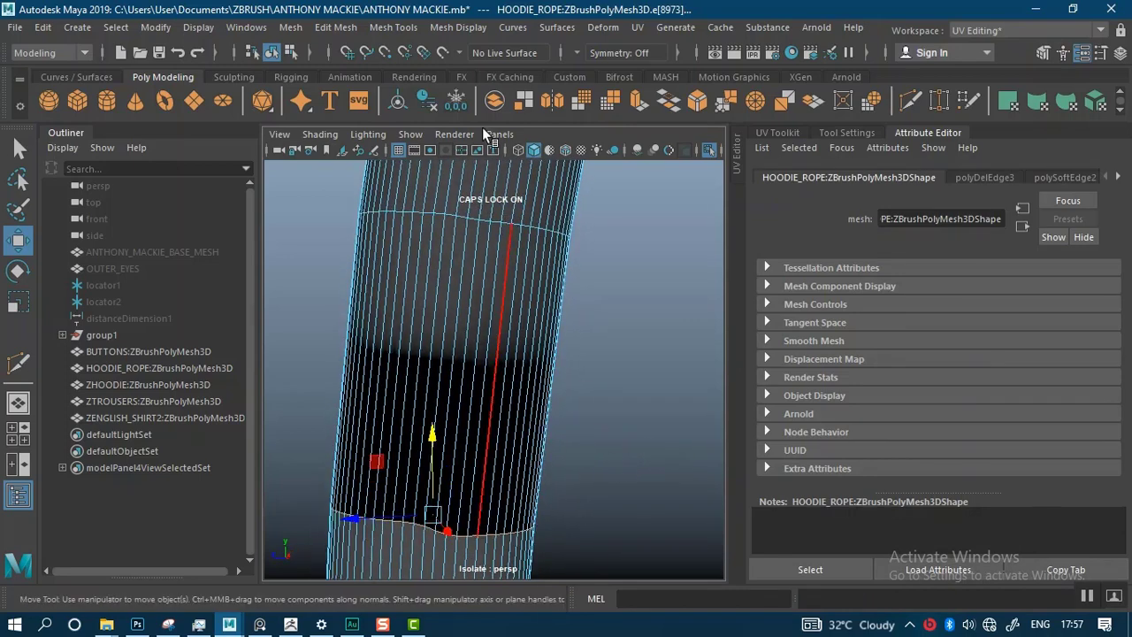
click(396, 28)
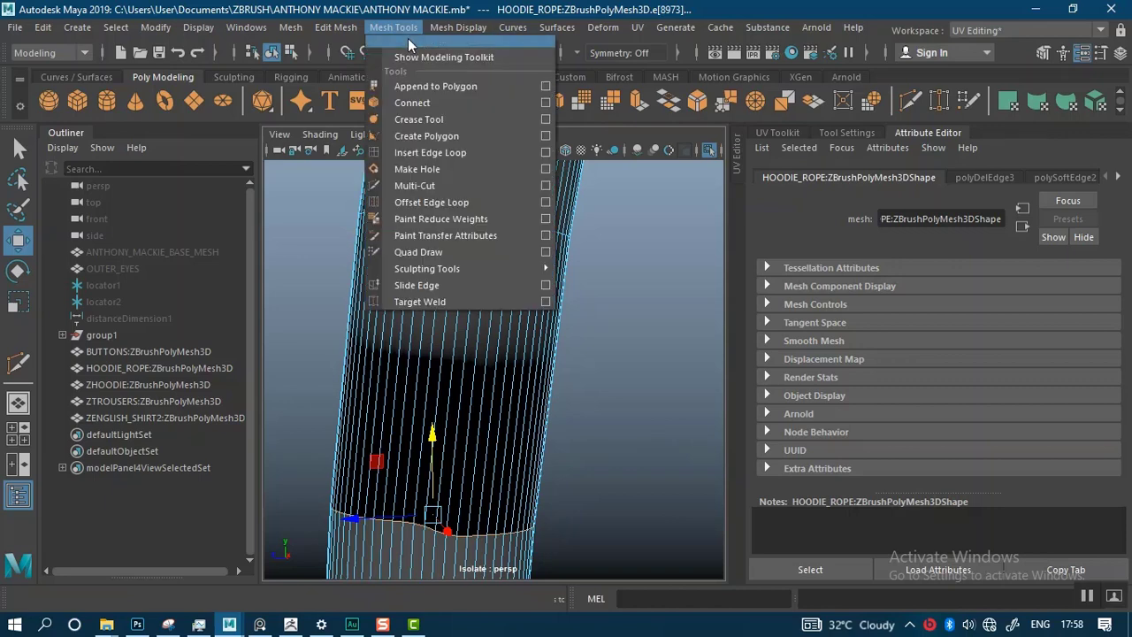
mouse_move(337, 29)
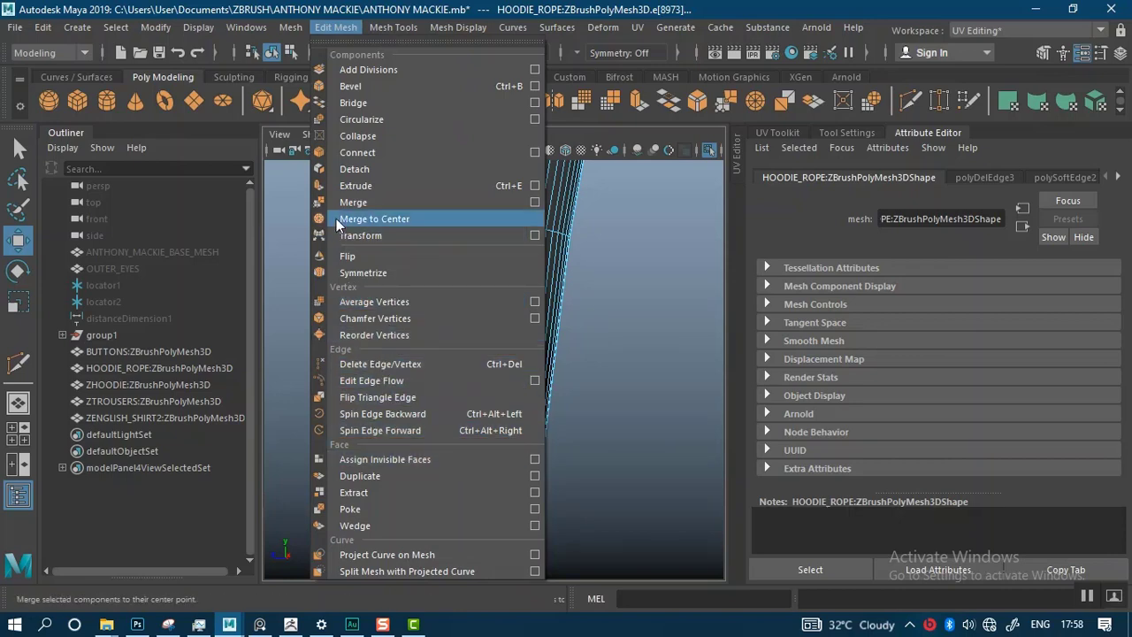
click(293, 28)
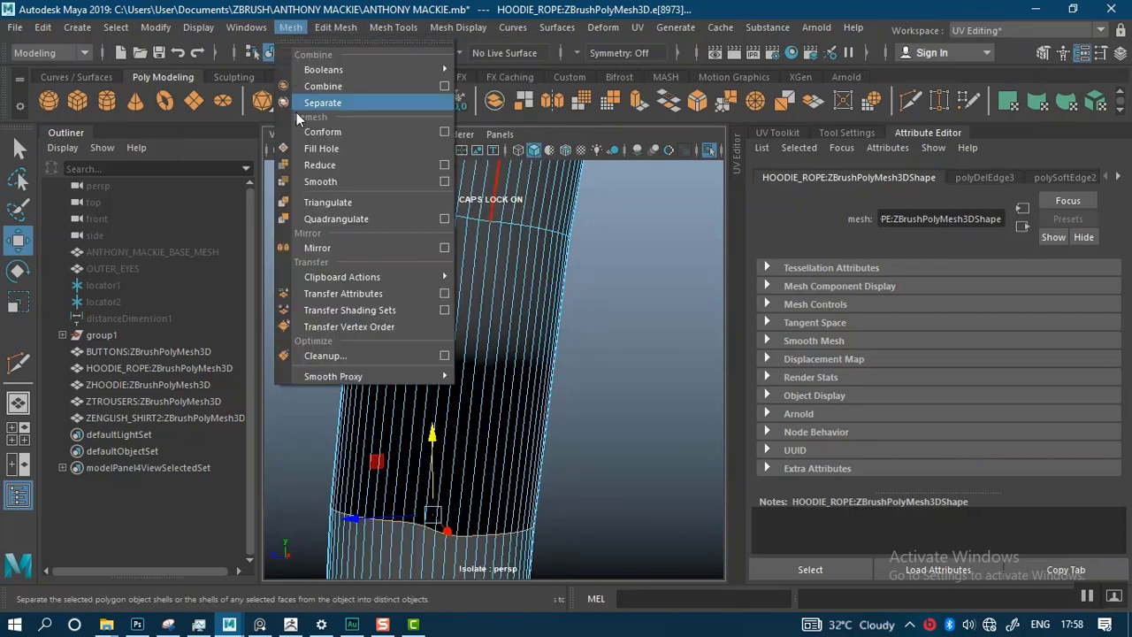
mouse_move(320, 277)
mouse_move(374, 26)
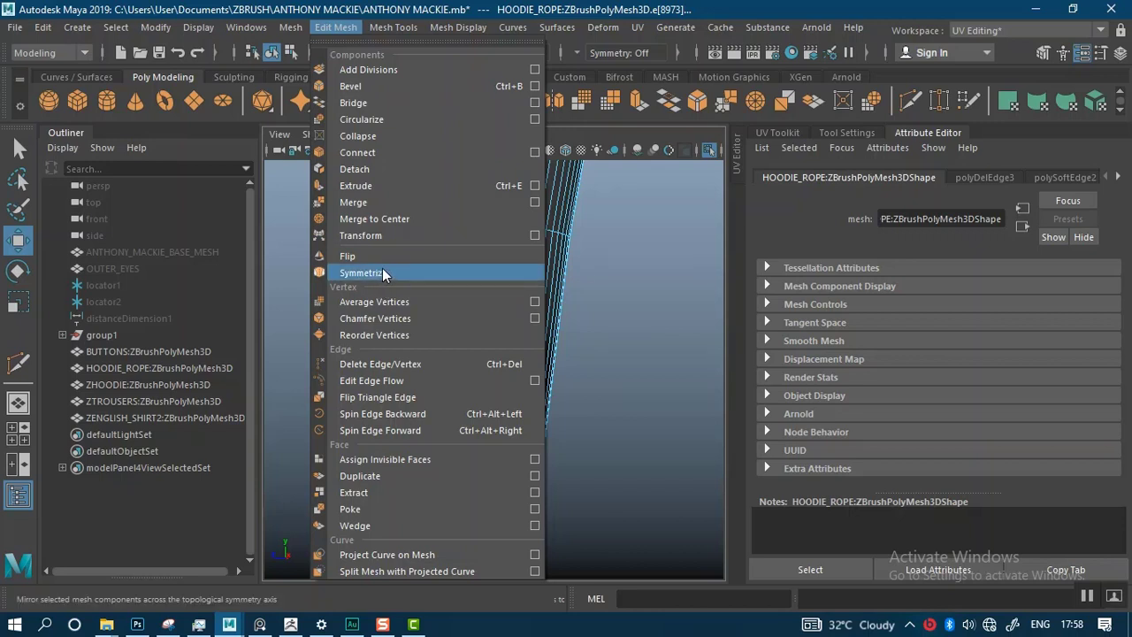
click(612, 350)
mouse_move(613, 351)
alt+mouse_down()
mouse_move(536, 416)
mouse_move(539, 350)
alt+mouse_up()
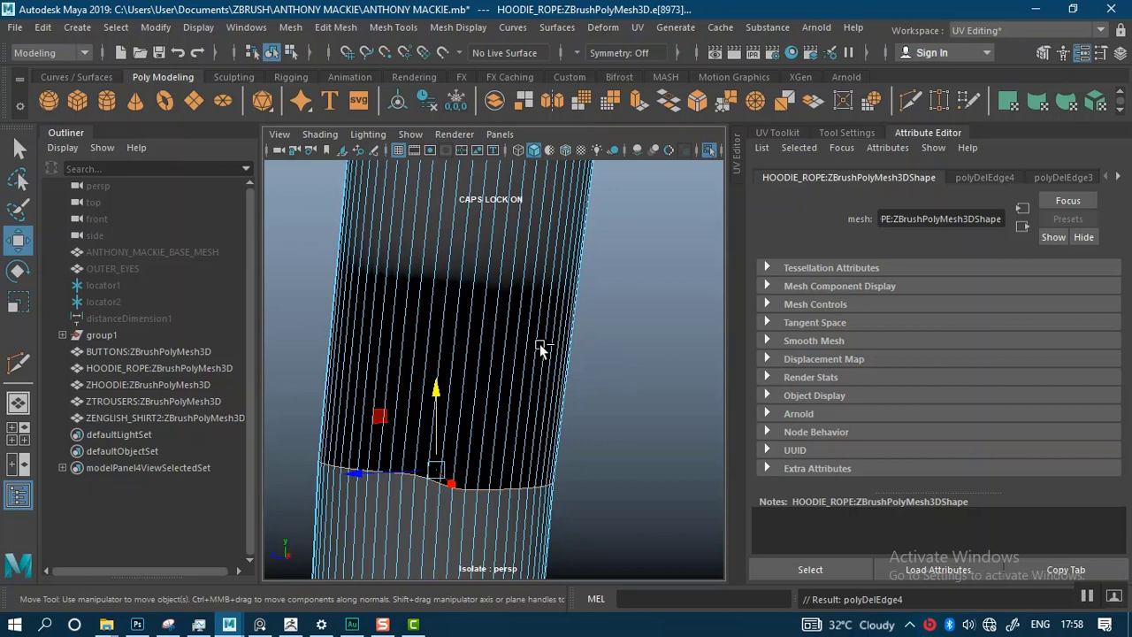
click(632, 334)
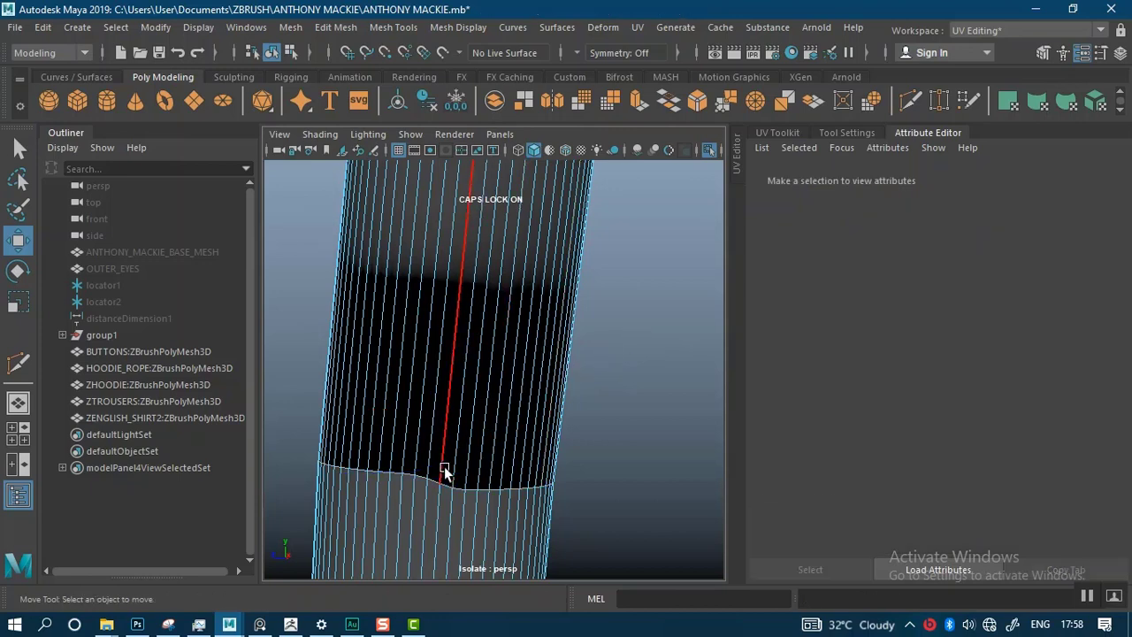
click(445, 486)
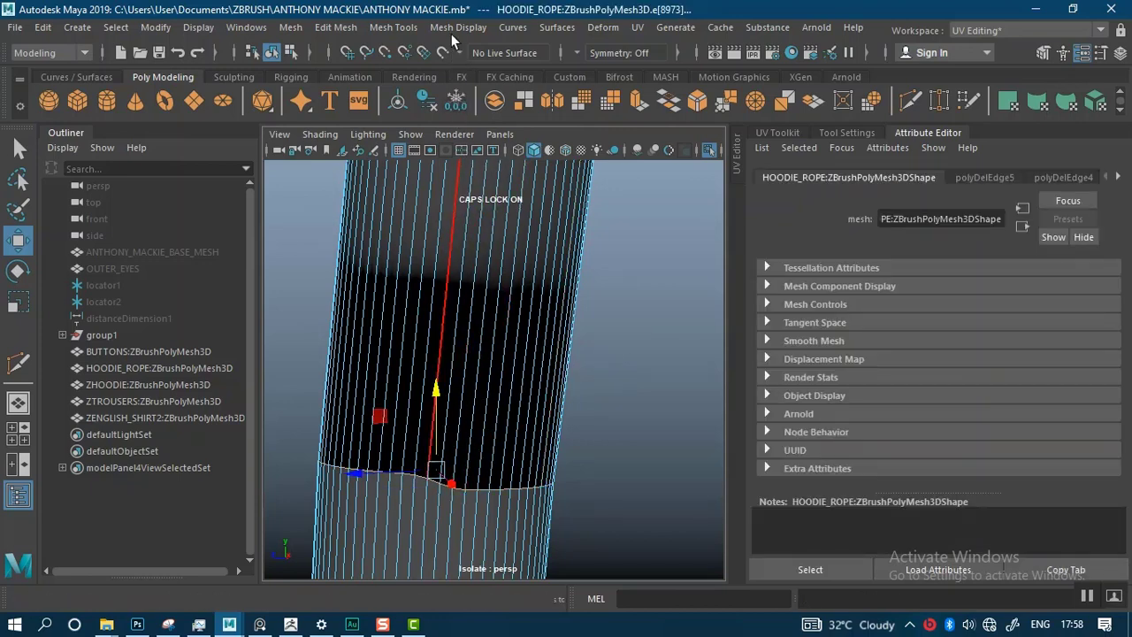
click(397, 28)
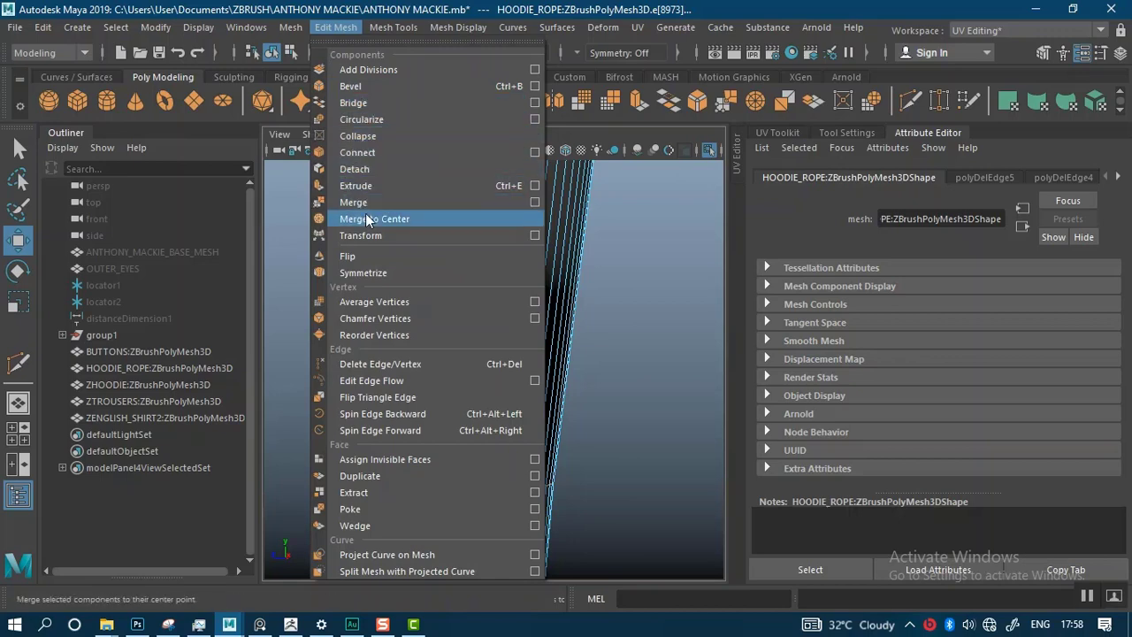
click(389, 363)
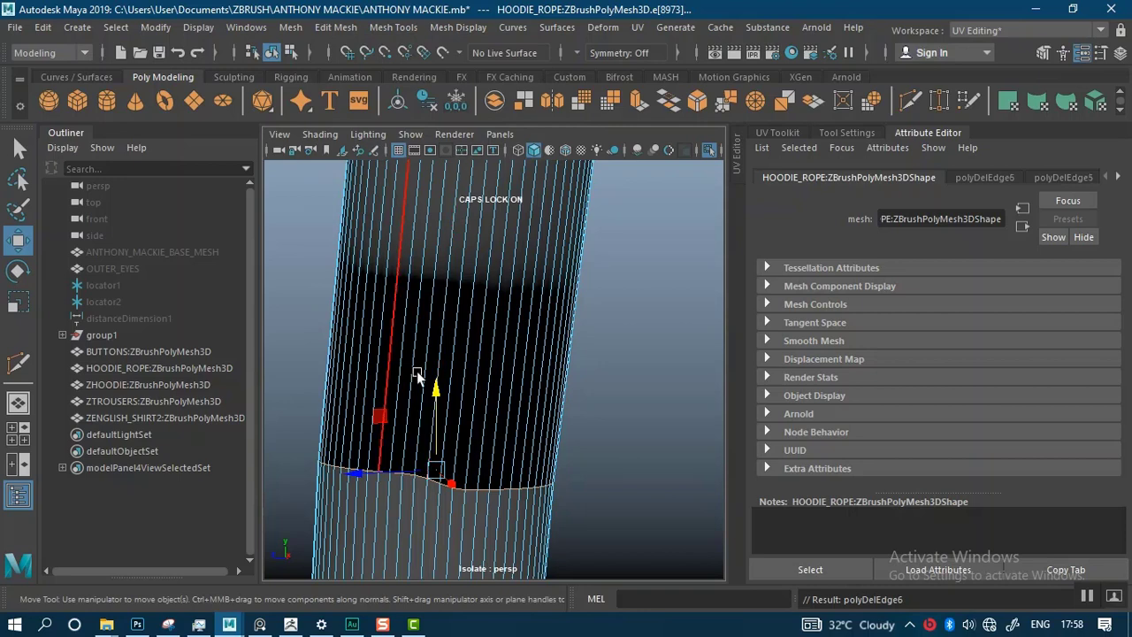
Select all lengthwise edges of the partly black band and remove them with Delete Edge/Vertex.
drag(300, 345, 645, 417)
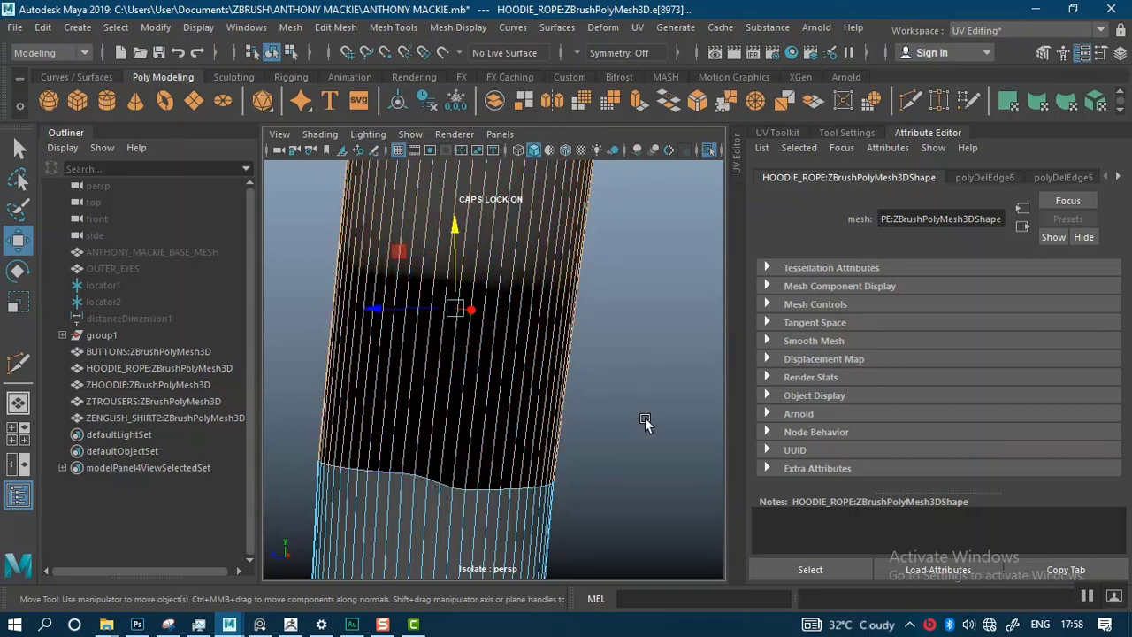
click(393, 27)
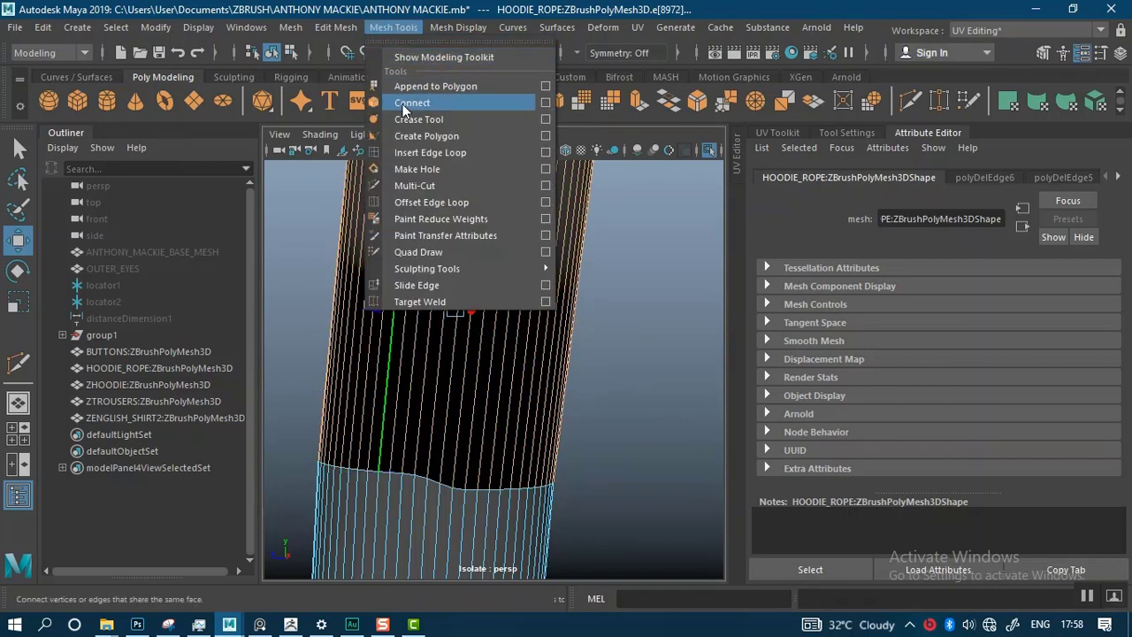
click(400, 363)
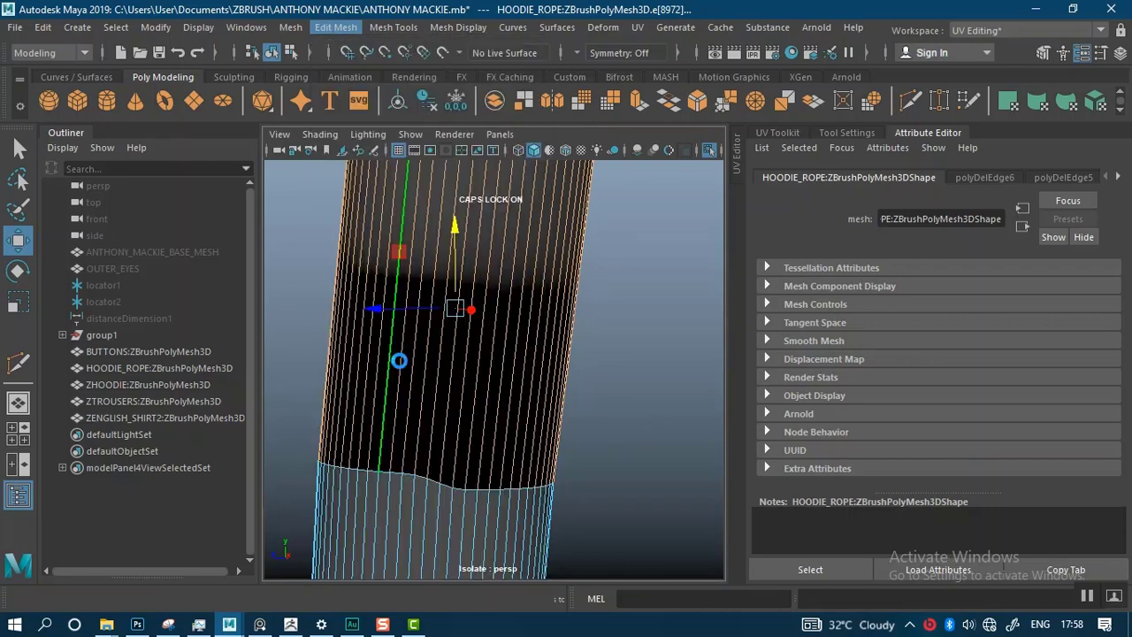
alt+right_drag(629, 422, 567, 420)
alt+drag(568, 423, 429, 367)
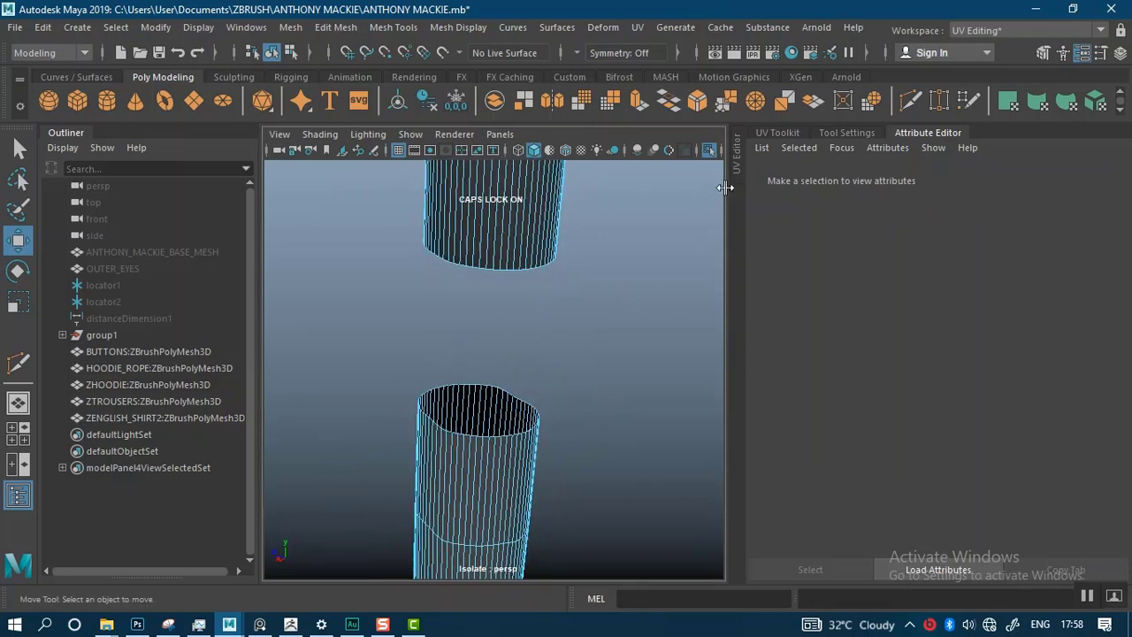
Bridge the two open border loops of the rope across the gap with 0 divisions and a linear curve type.
alt+drag(566, 296, 447, 245)
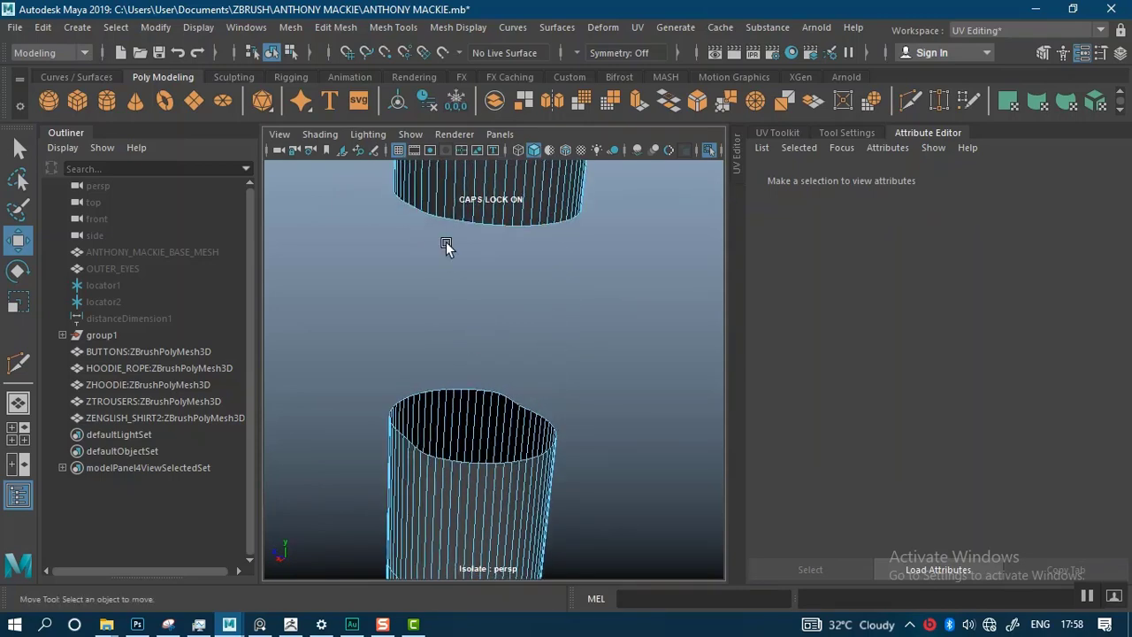
click(488, 226)
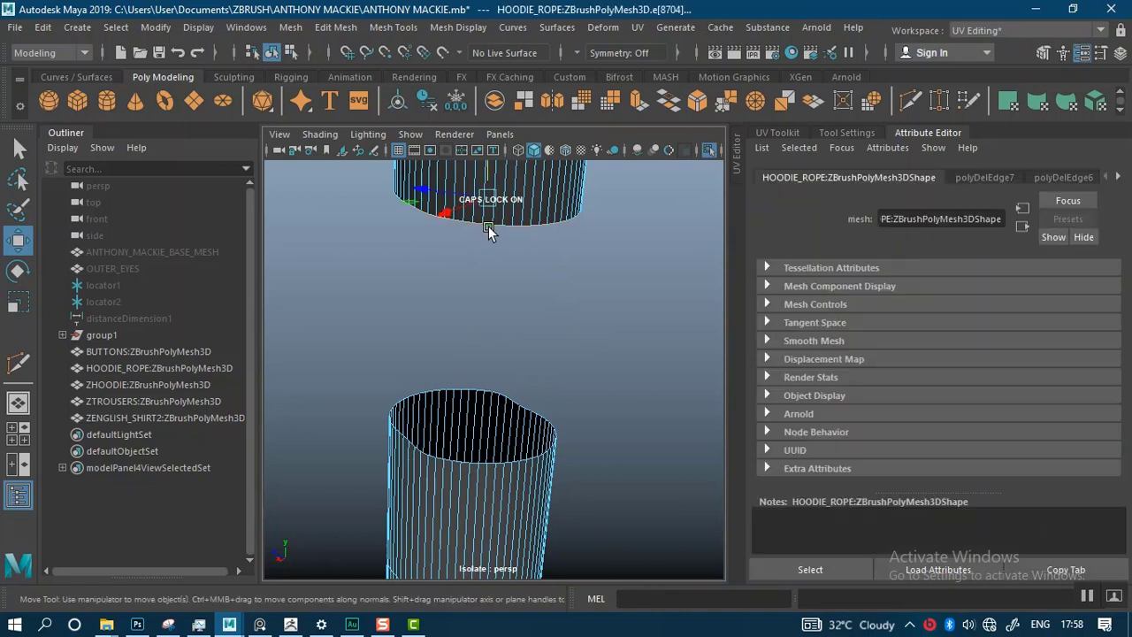
shift+click(498, 464)
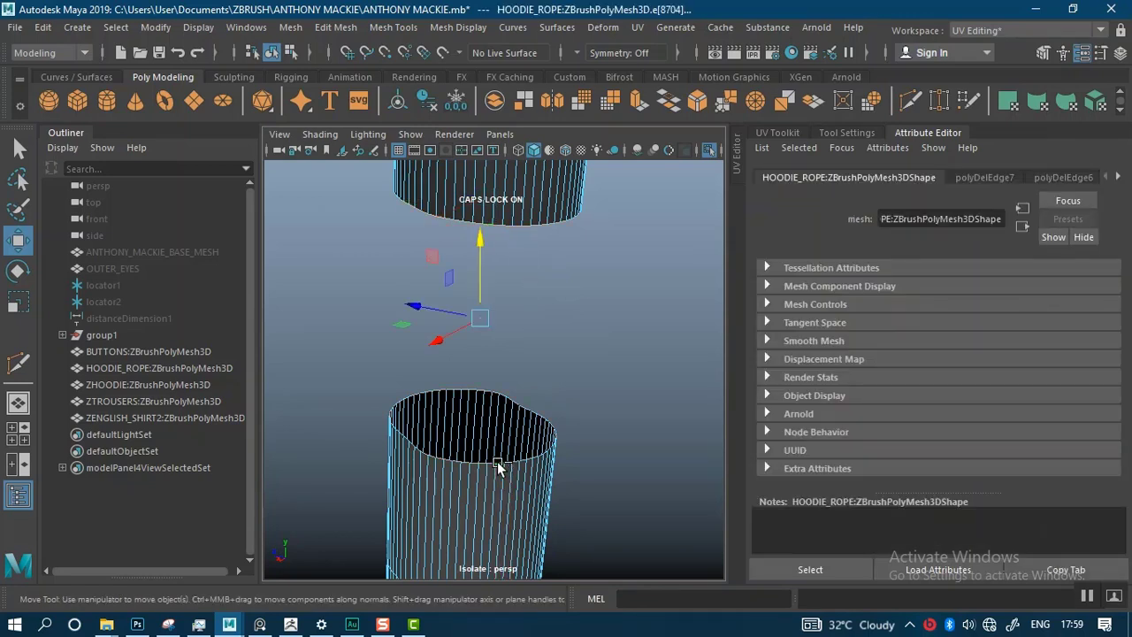
shift+right_click(531, 234)
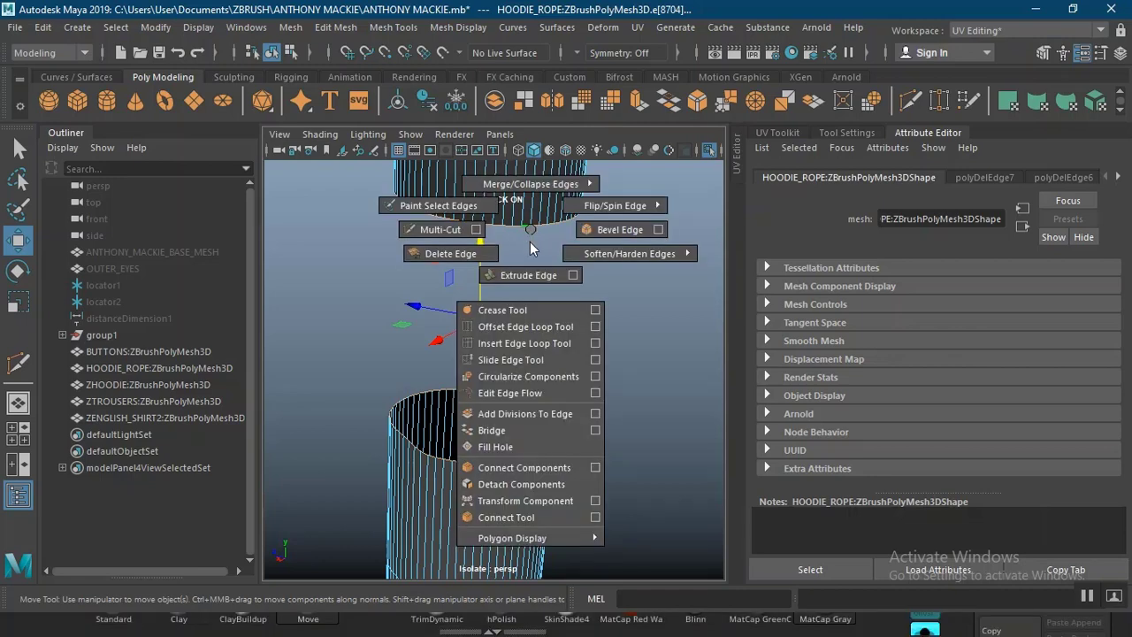
click(520, 430)
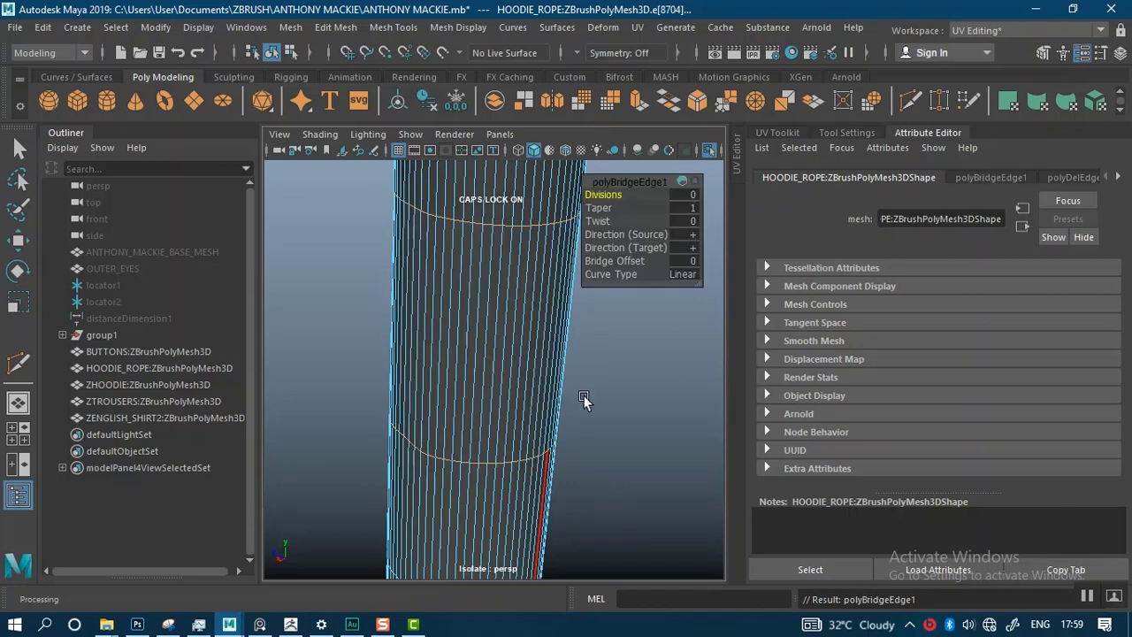
Return to object mode, select the whole hoodie rope mesh and open the UV Editor for it.
alt+drag(583, 430, 499, 341)
right_drag(492, 187, 555, 144)
click(599, 424)
alt+drag(599, 423, 510, 314)
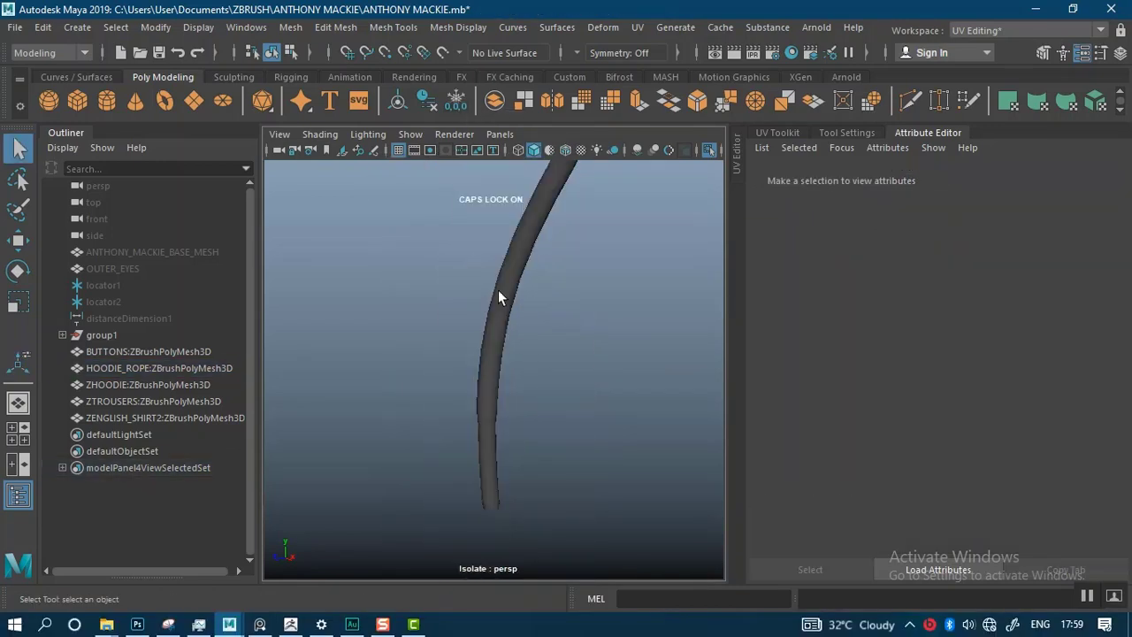
click(497, 297)
alt+drag(605, 283, 698, 159)
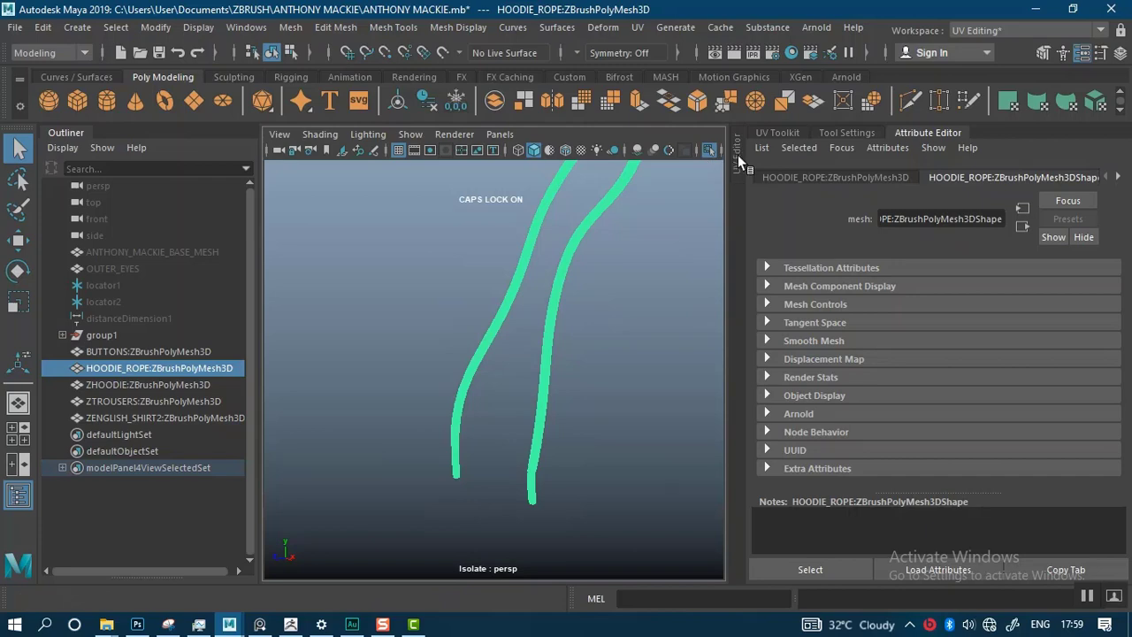
click(738, 154)
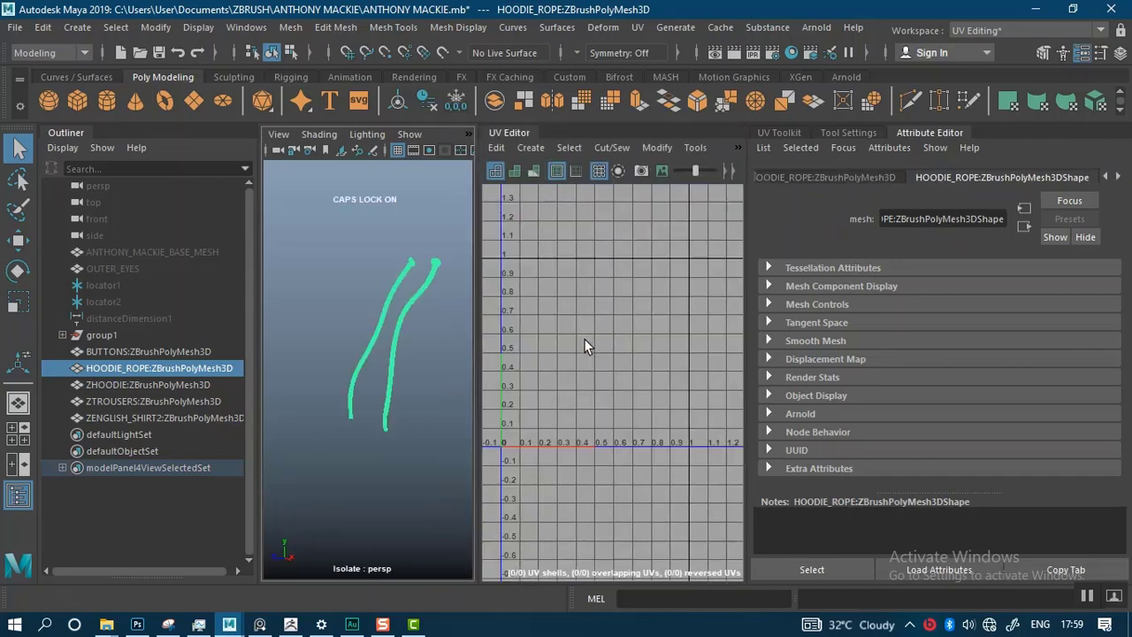
scroll(607, 384, down, 3)
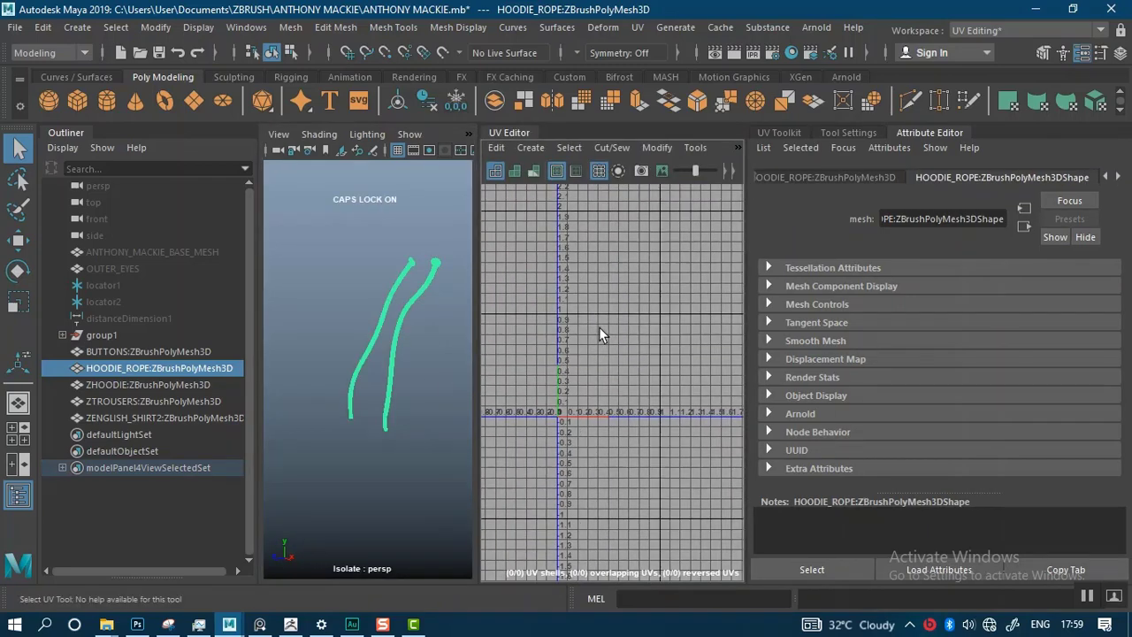
Cycle the background colours of the UV Editor and the perspective view to a dark grey backdrop.
key(alt+b)
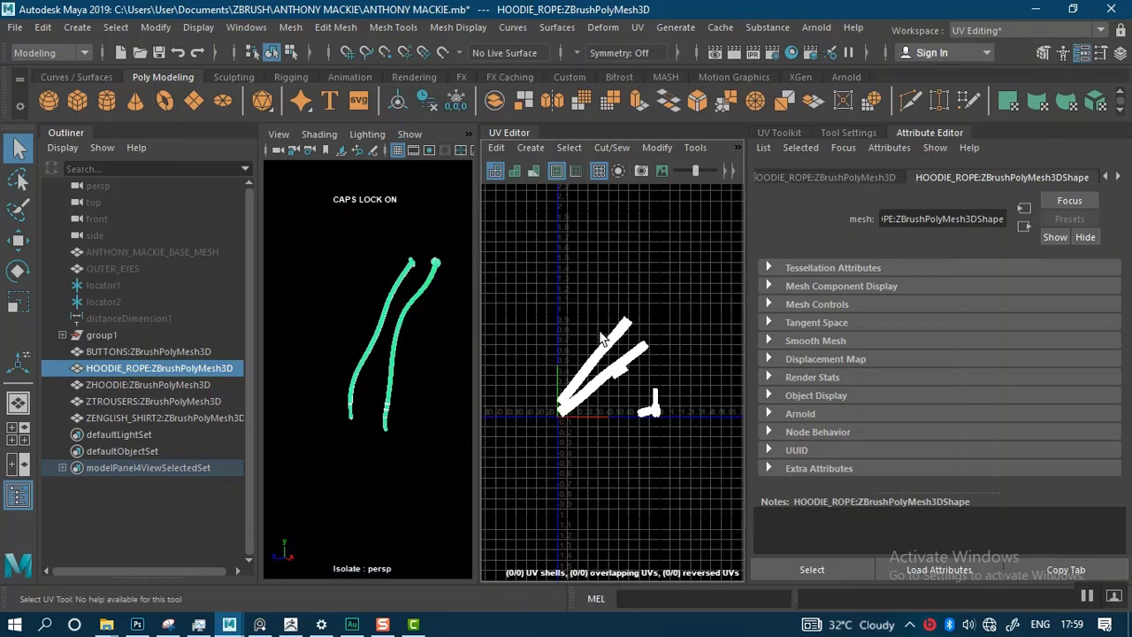
key(alt+v)
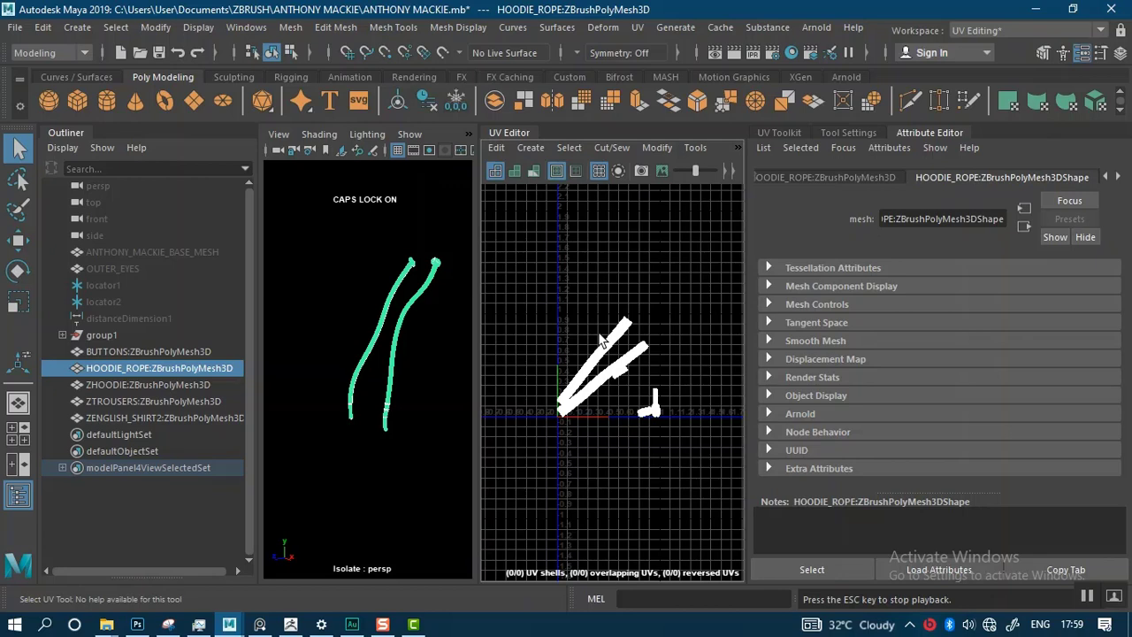
key(alt+b)
key(alt+b)
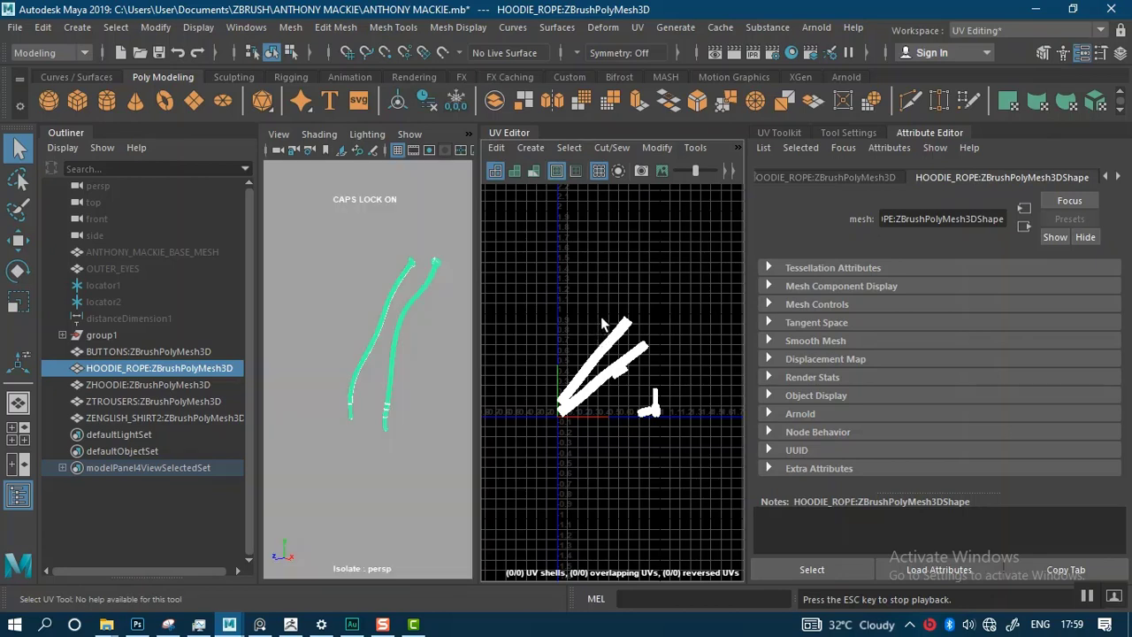
scroll(607, 297, up, 2)
key(alt+b)
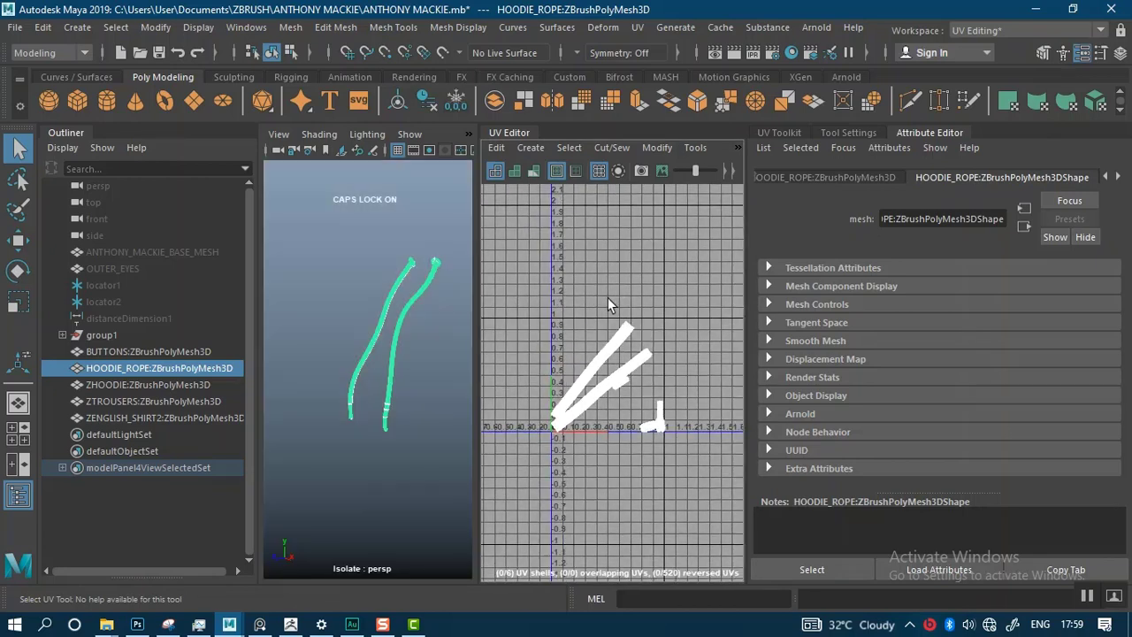
scroll(596, 334, up, 2)
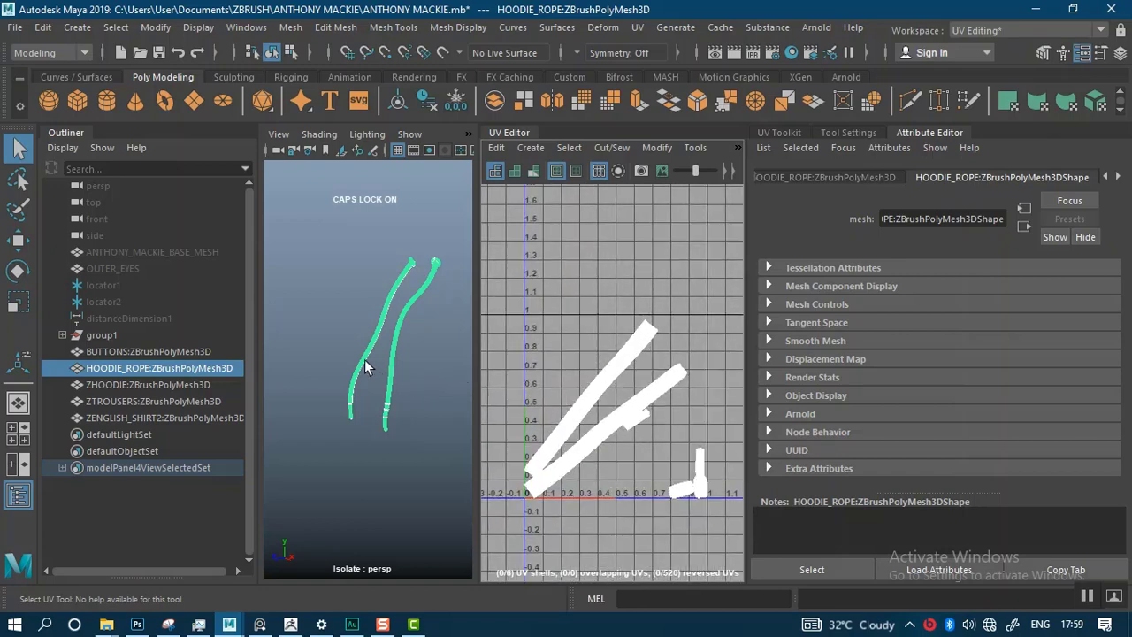
key(alt+b)
key(alt+b)
key(alt+b)
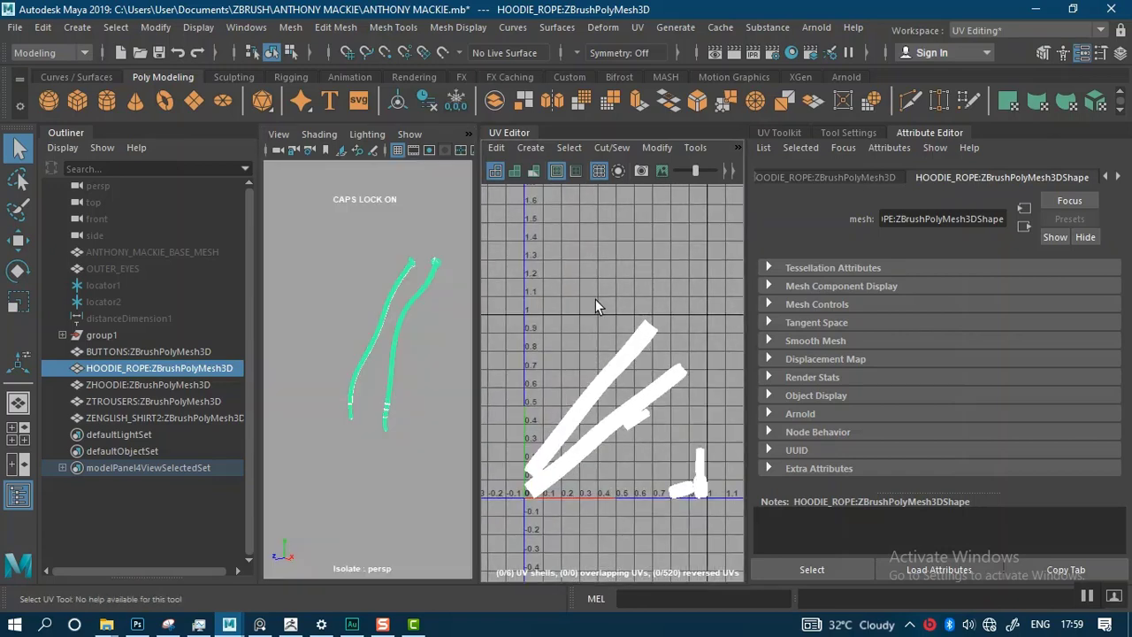
key(alt+b)
key(alt+b)
key(alt+b)
key(alt+b)
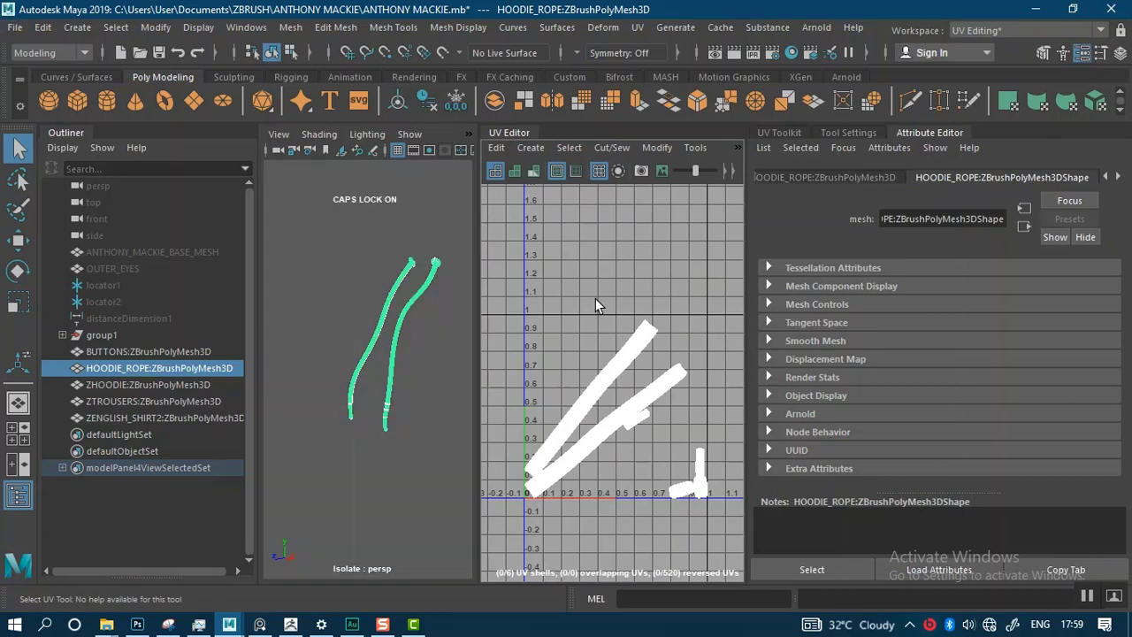
Switch to UV shell selection, select the uppermost long shell and examine the corresponding rope geometry in the perspective view.
right_drag(605, 376, 535, 353)
click(604, 377)
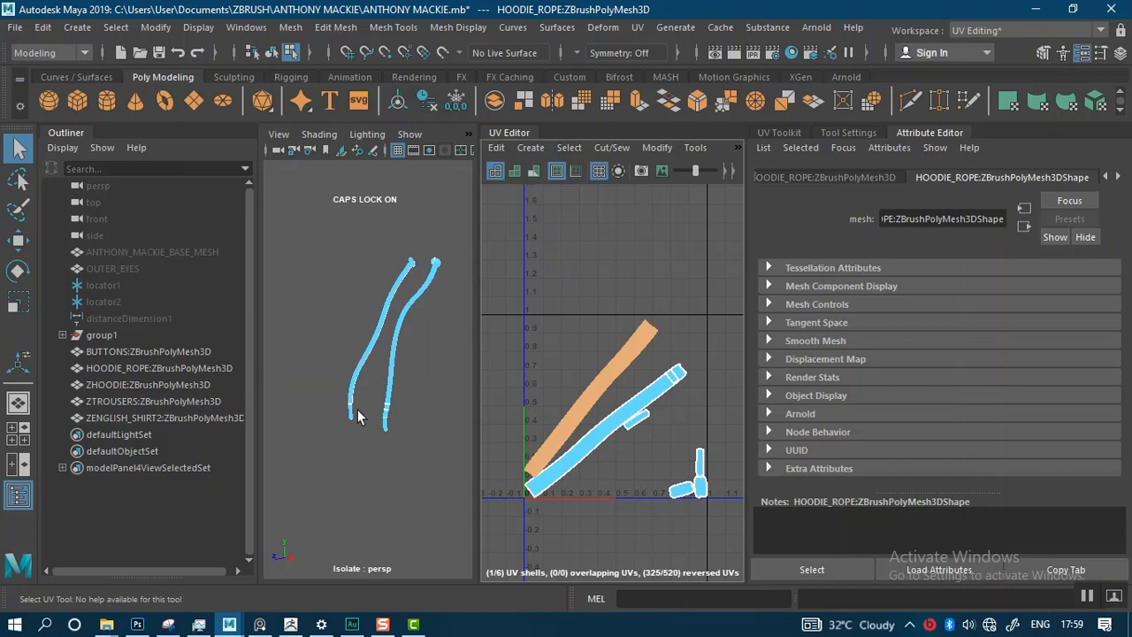
alt+right_drag(359, 407, 359, 450)
alt+right_drag(351, 382, 350, 464)
alt+drag(351, 392, 362, 398)
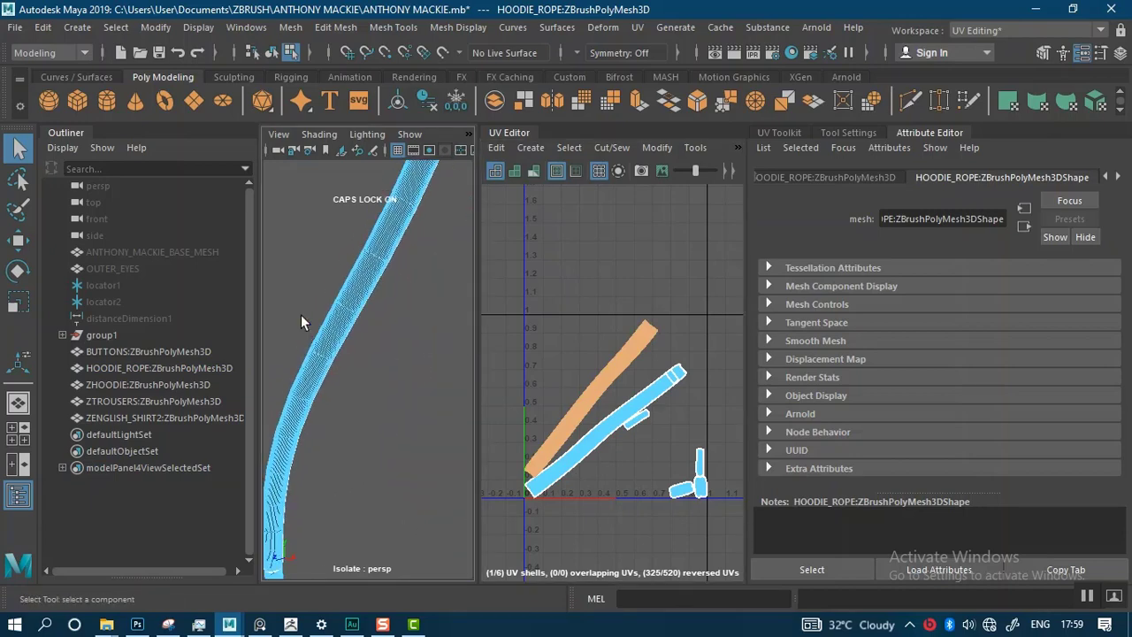
alt+drag(301, 315, 353, 377)
alt+right_drag(373, 363, 341, 315)
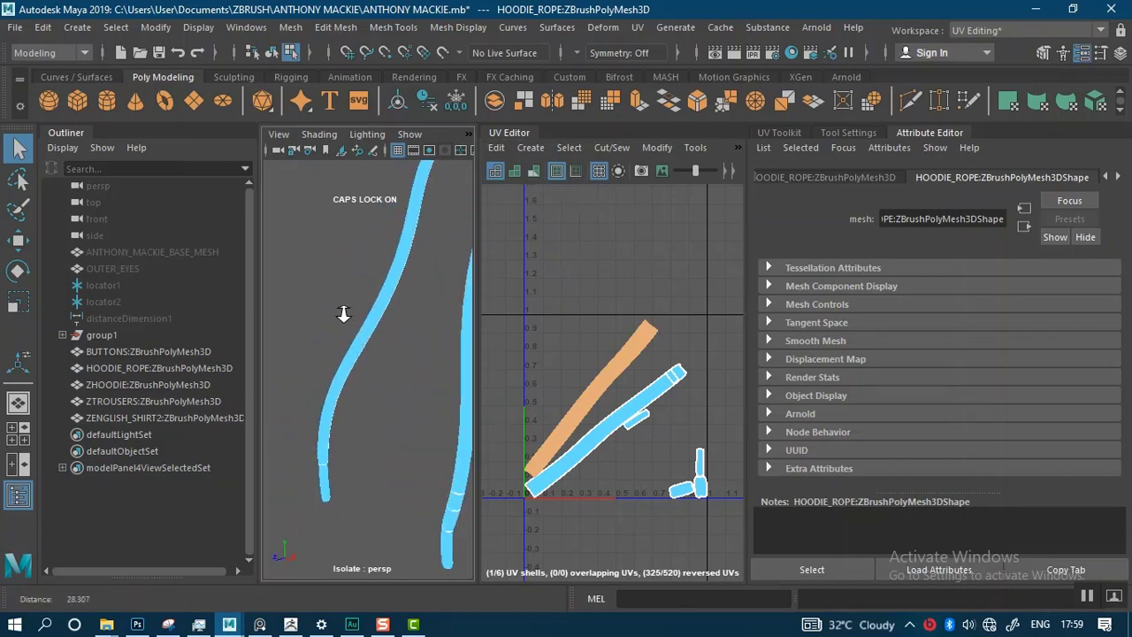
Clear the selection and pick the other long UV shell on the rope model to match it with the UV layout.
right_drag(392, 164, 445, 203)
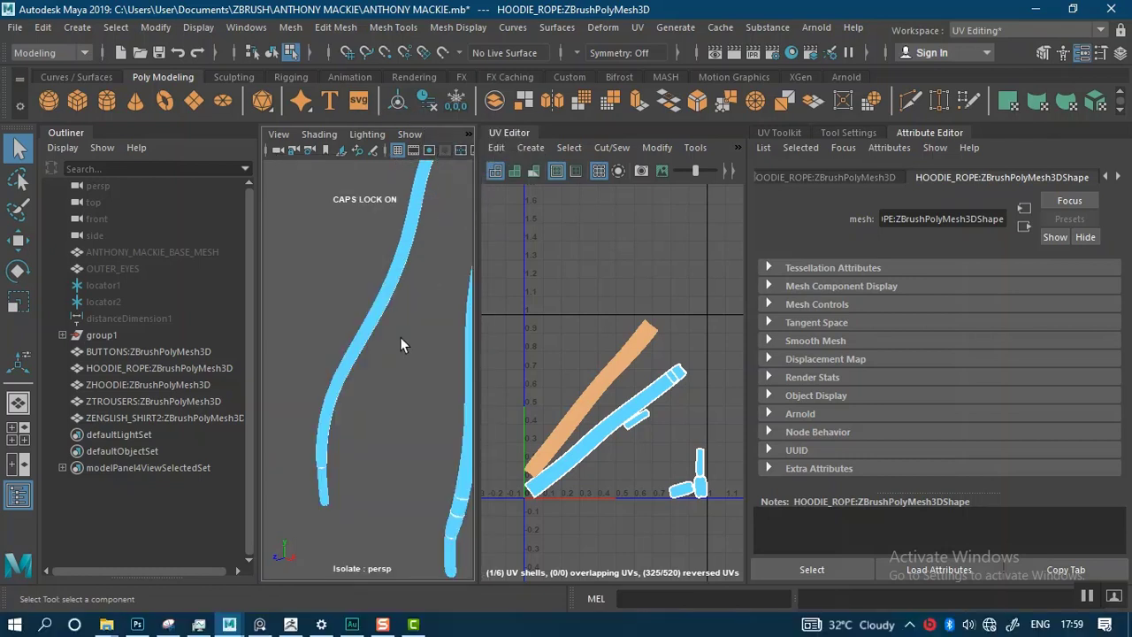
click(334, 294)
drag(376, 351, 379, 354)
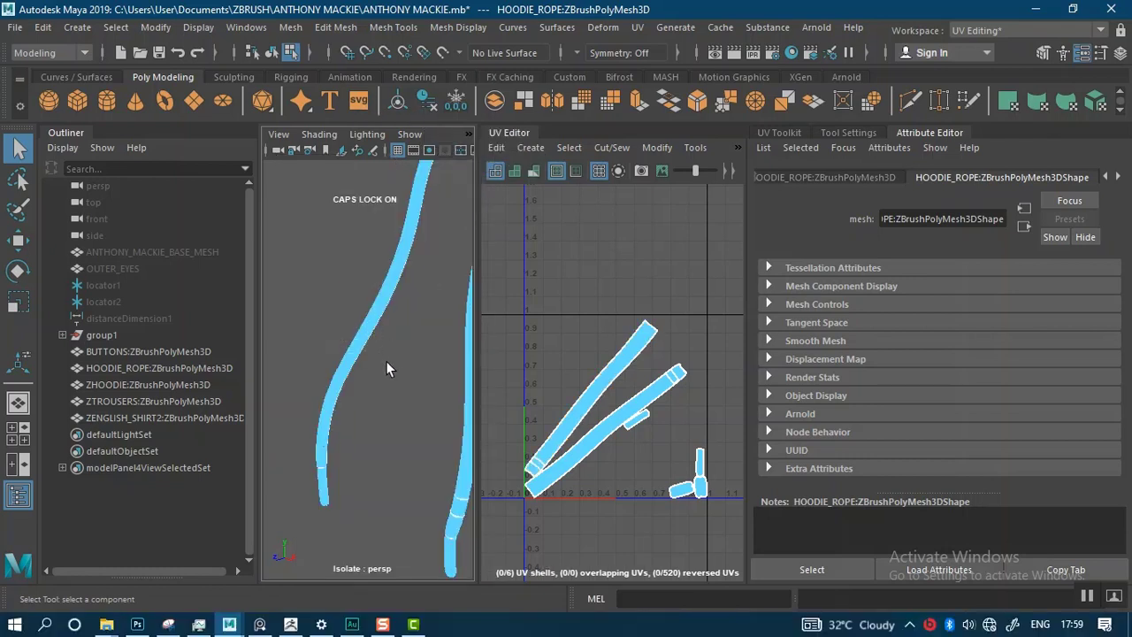
scroll(372, 341, up, 5)
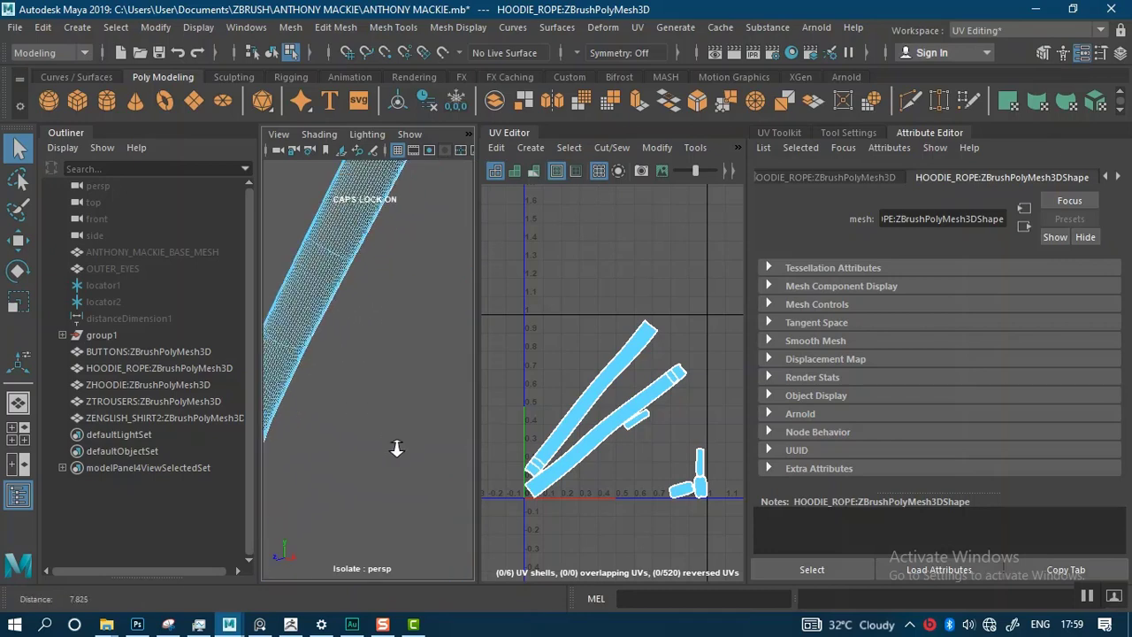
click(372, 352)
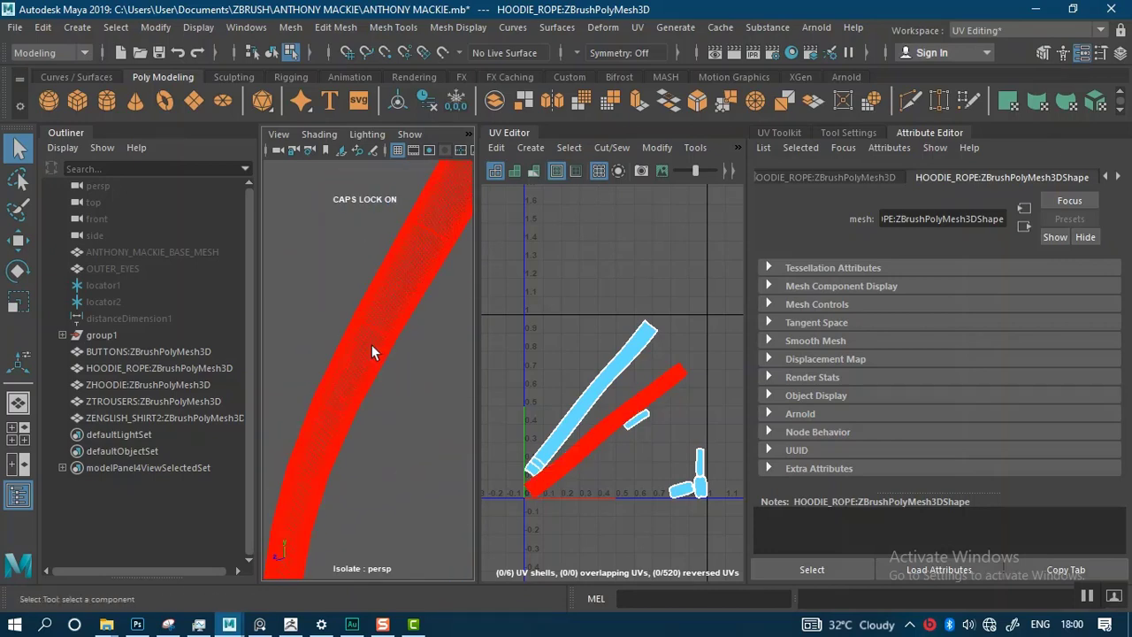
click(372, 352)
scroll(614, 458, up, 5)
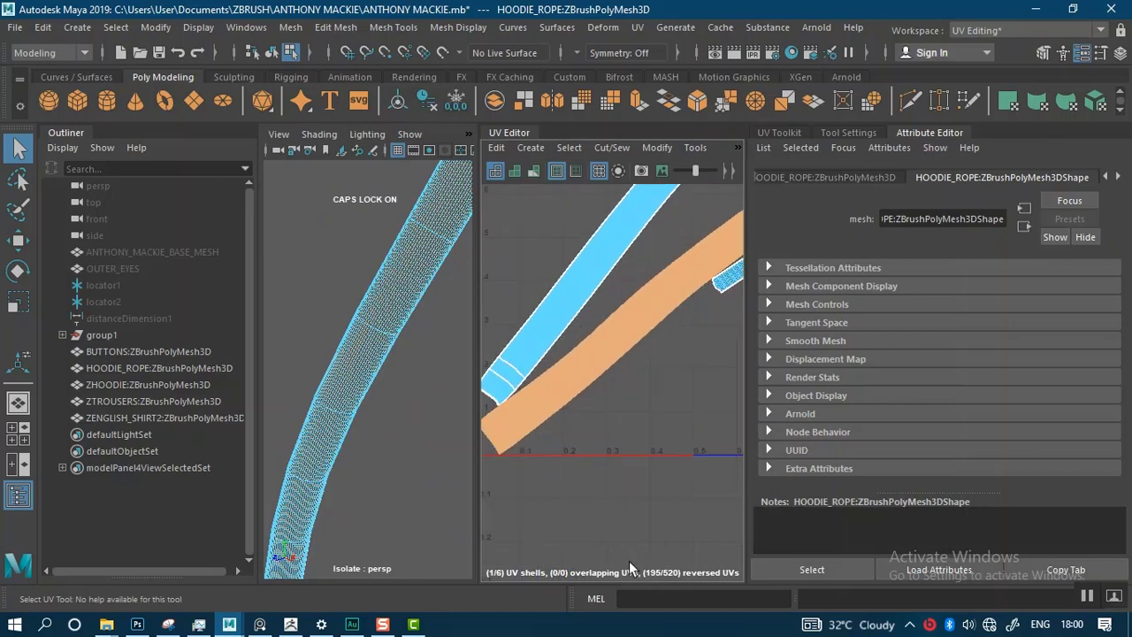
scroll(595, 449, down, 5)
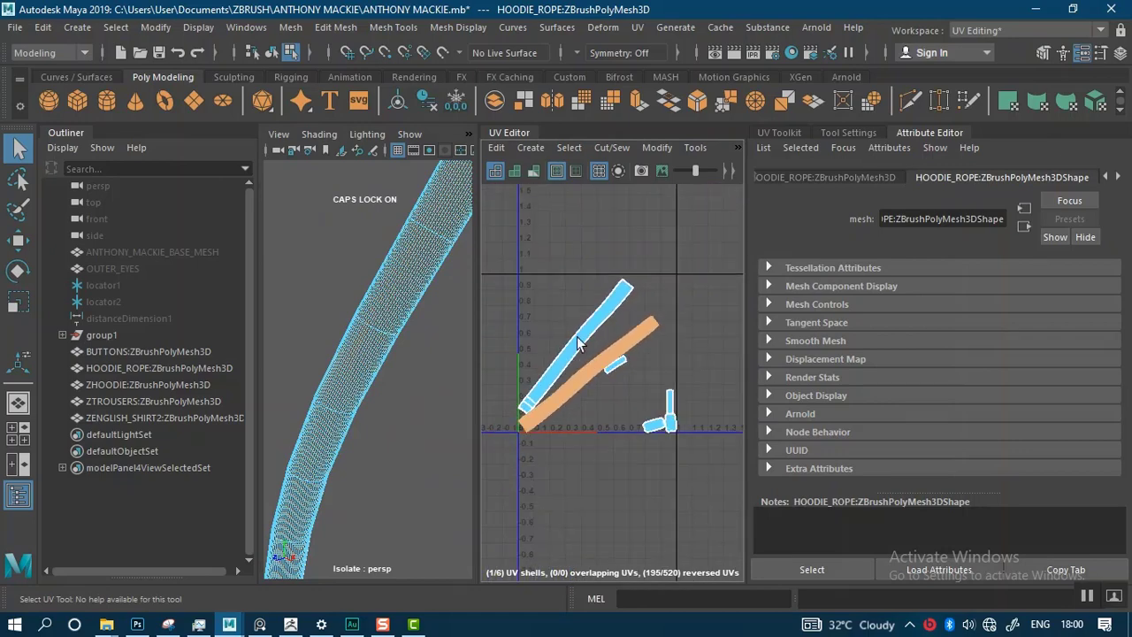
Open the UV Toolkit and select the small shell beside the lower long strip together with that strip.
click(774, 132)
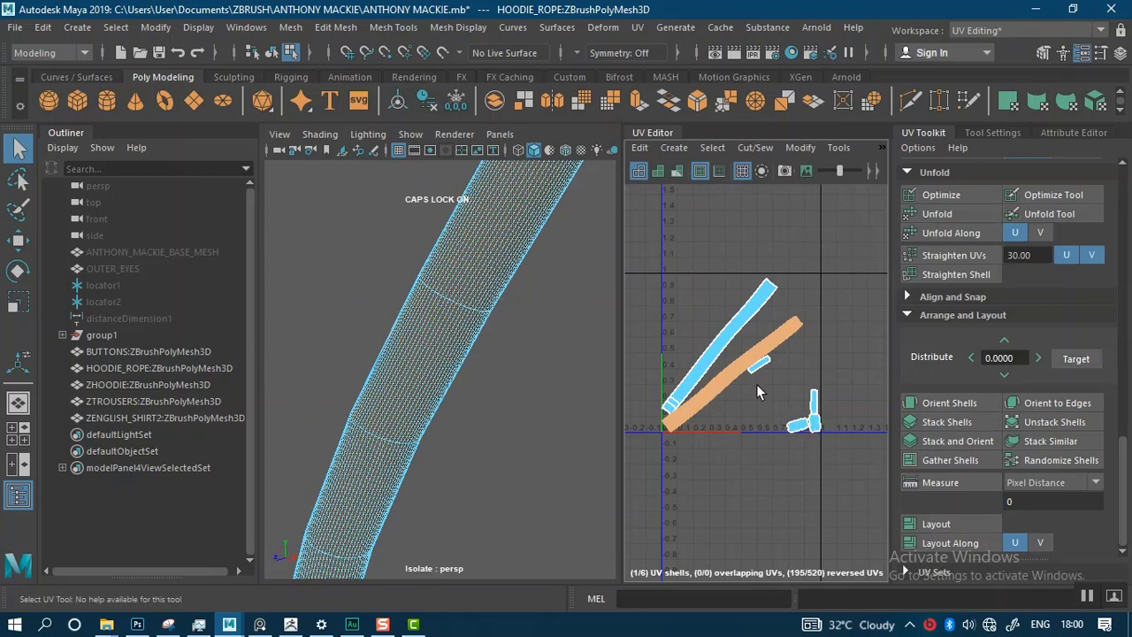
scroll(746, 432, up, 2)
scroll(418, 356, down, 3)
scroll(418, 356, down, 5)
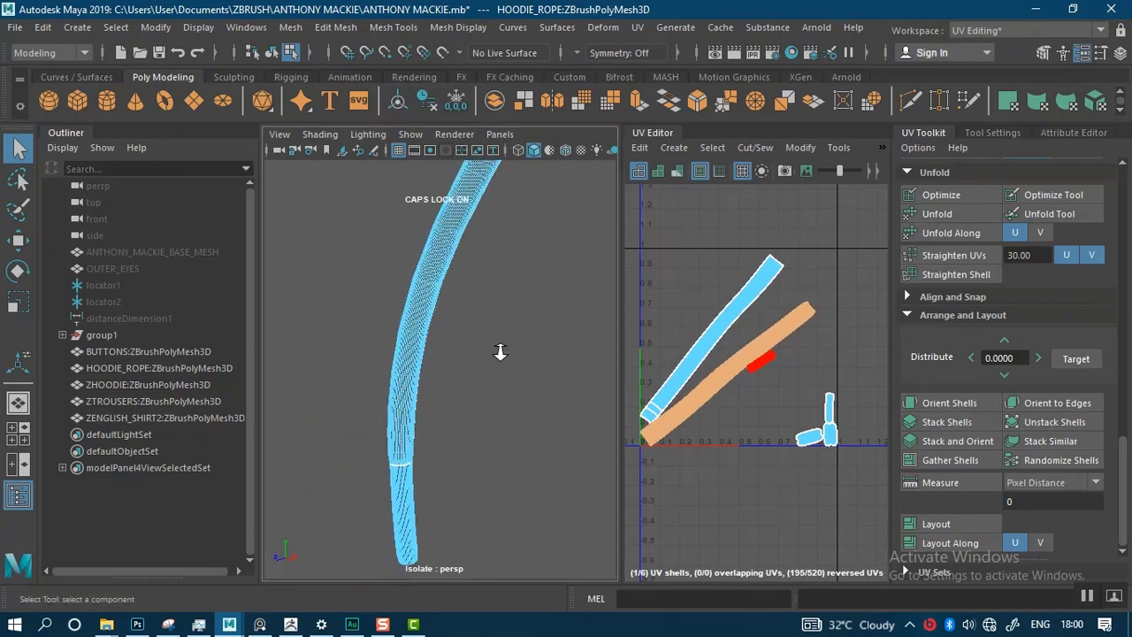
click(760, 369)
click(761, 370)
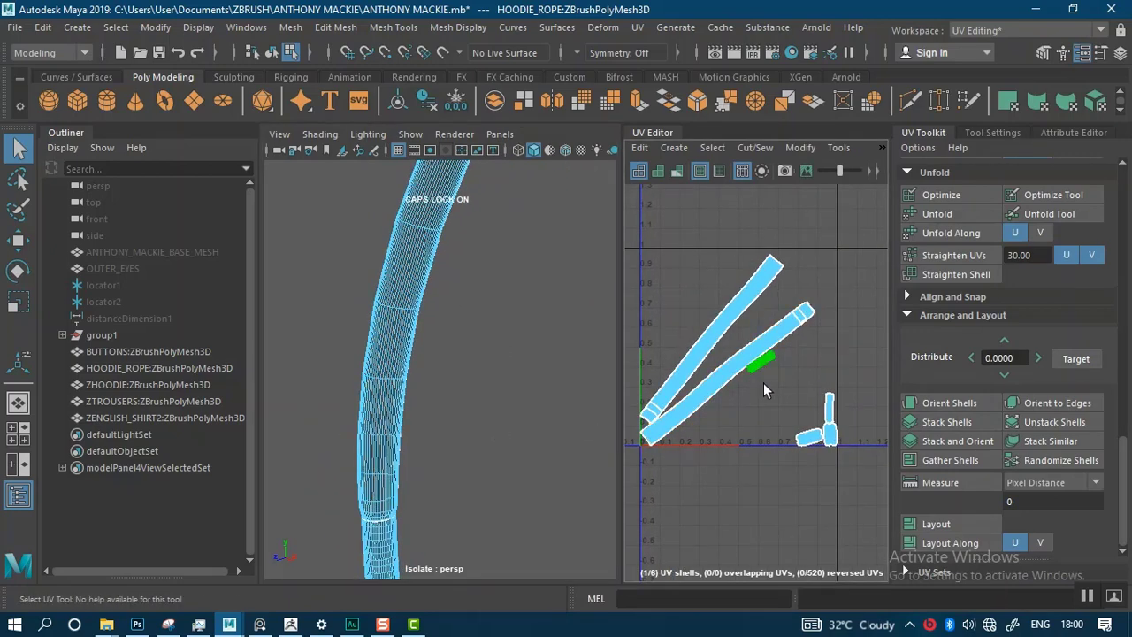
shift+click(722, 354)
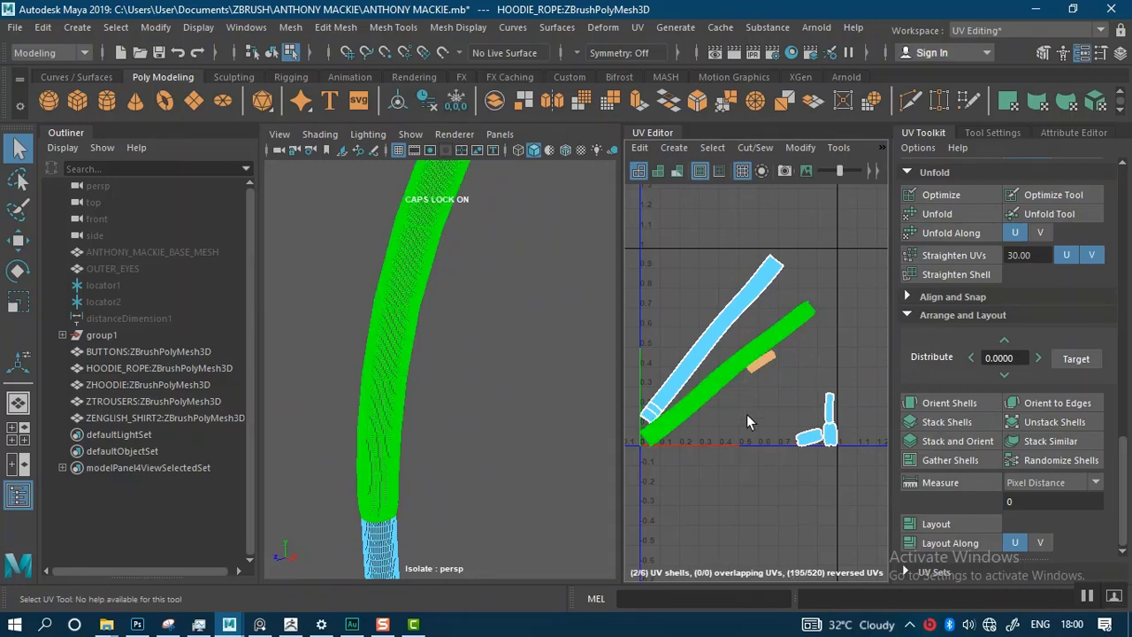
Select all UV shells of the hoodie rope and align them to the nearest UV axis with Orient Shells.
click(881, 148)
mouse_move(894, 178)
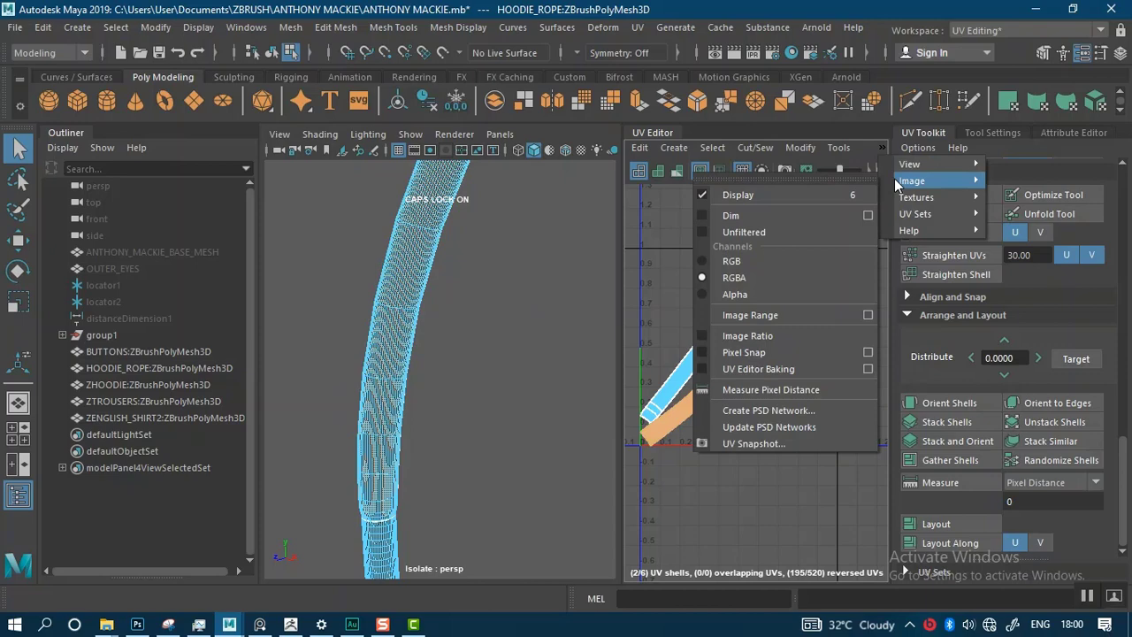
click(660, 221)
drag(681, 279, 900, 516)
click(944, 402)
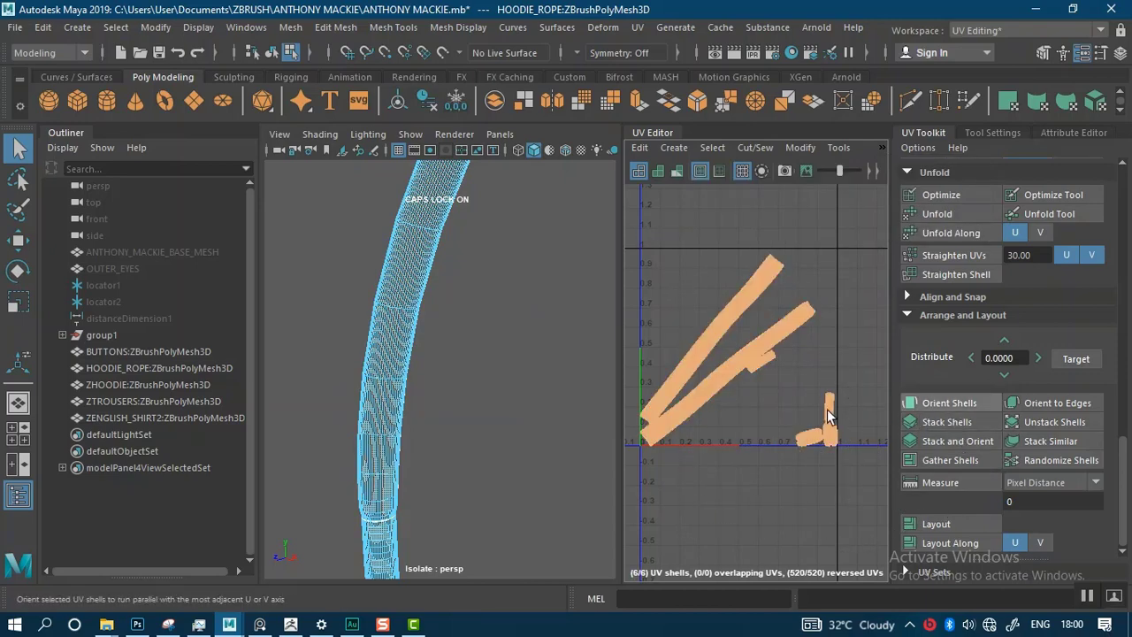
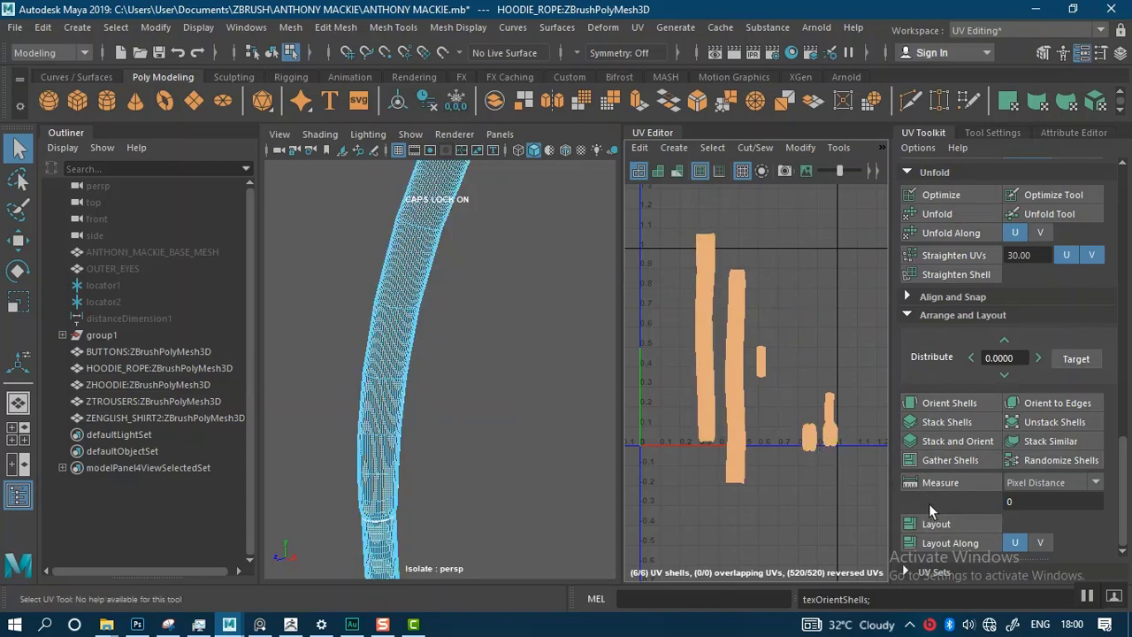
Try to pack the rope's UV shells with Layout and select all the shells again.
click(967, 523)
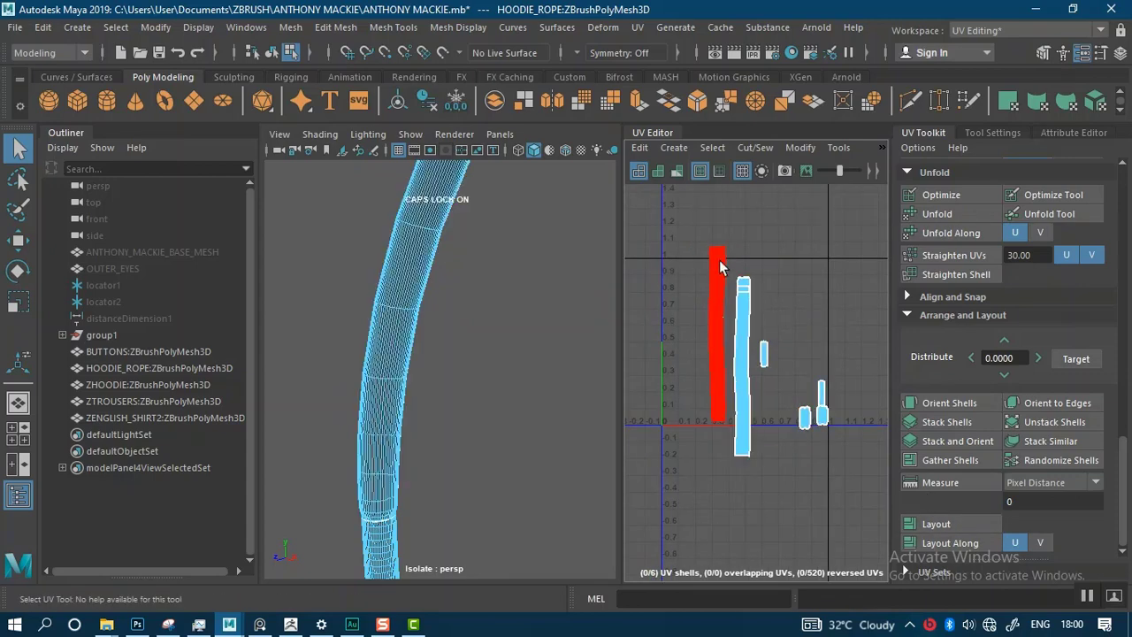
drag(701, 246, 852, 462)
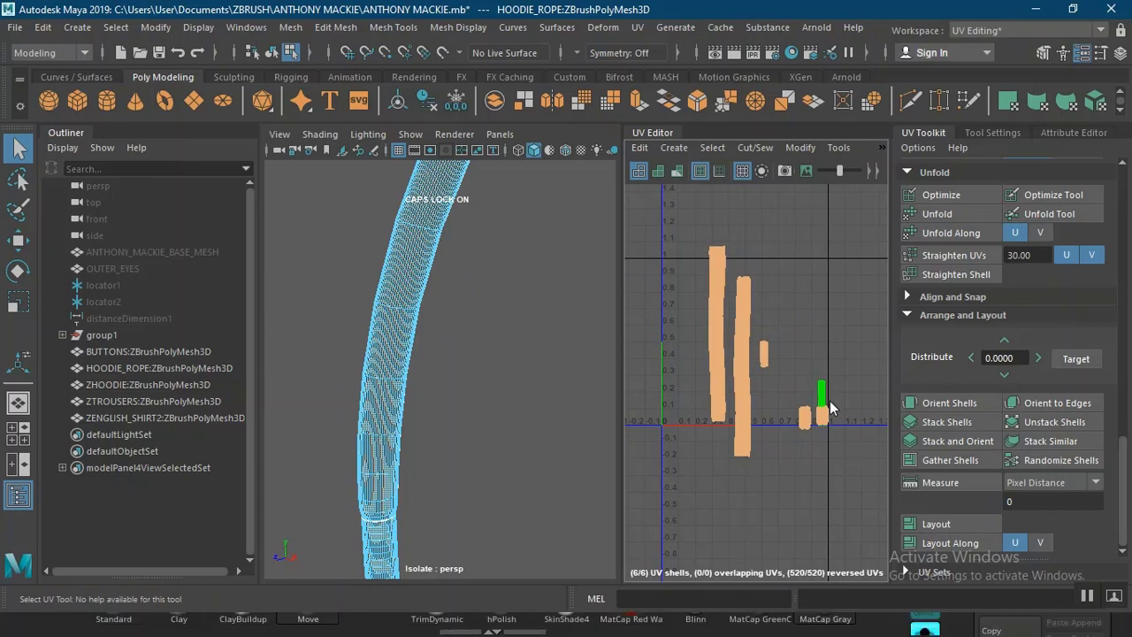
right_drag(828, 390, 759, 368)
drag(704, 242, 838, 460)
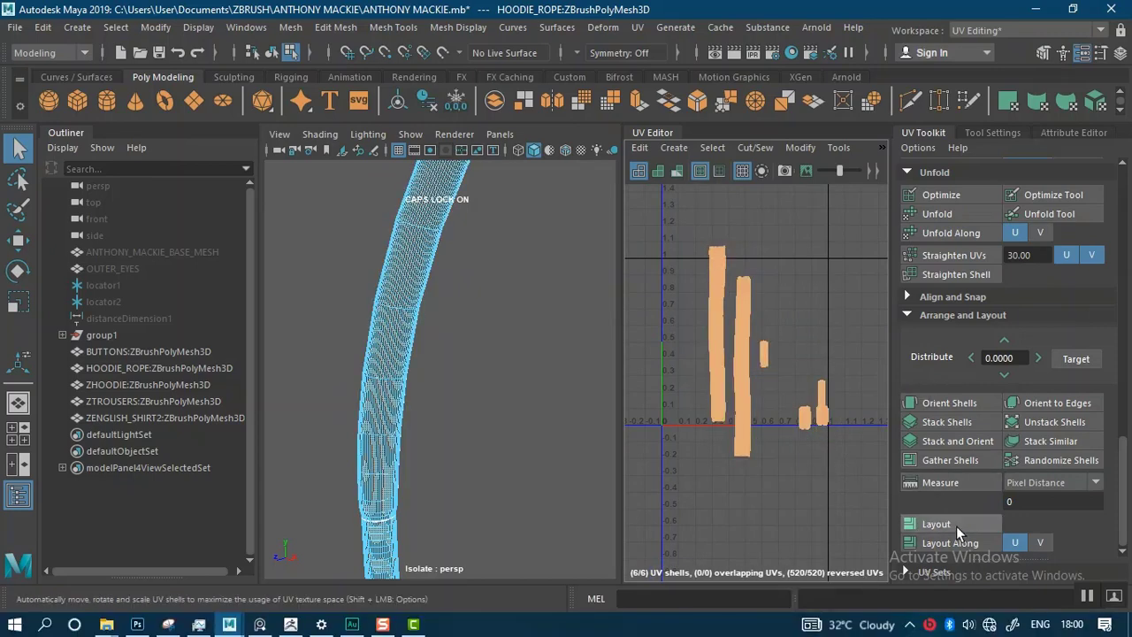
Return the rope to object mode and deselect it to check its shading for the black band.
alt+right_drag(523, 407, 470, 333)
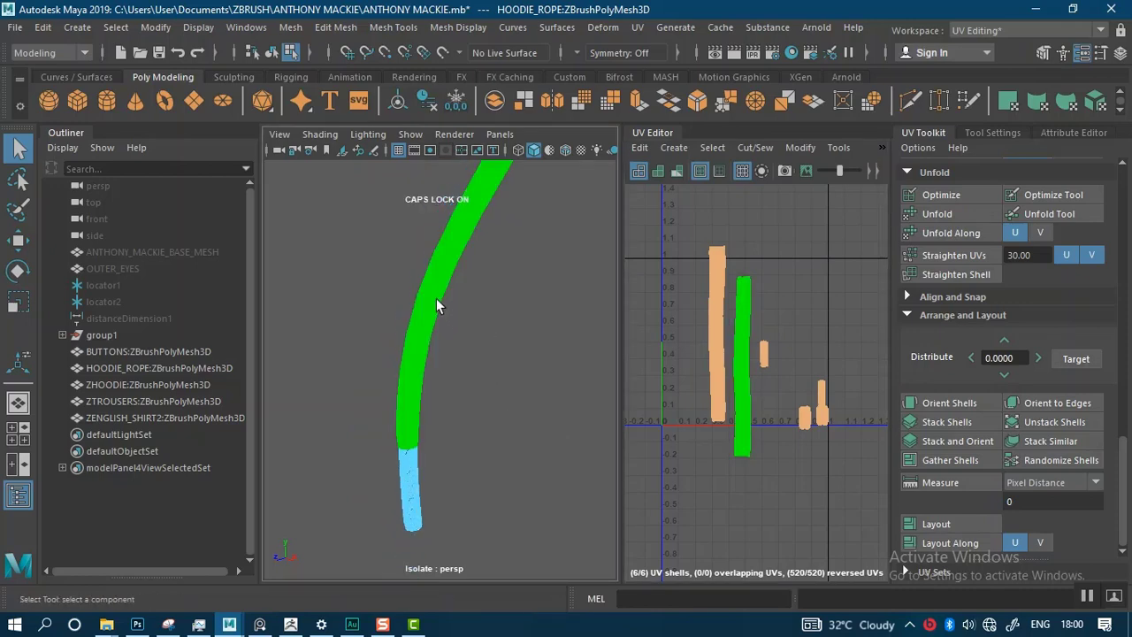
right_drag(437, 298, 518, 139)
alt+right_drag(513, 264, 436, 236)
click(856, 337)
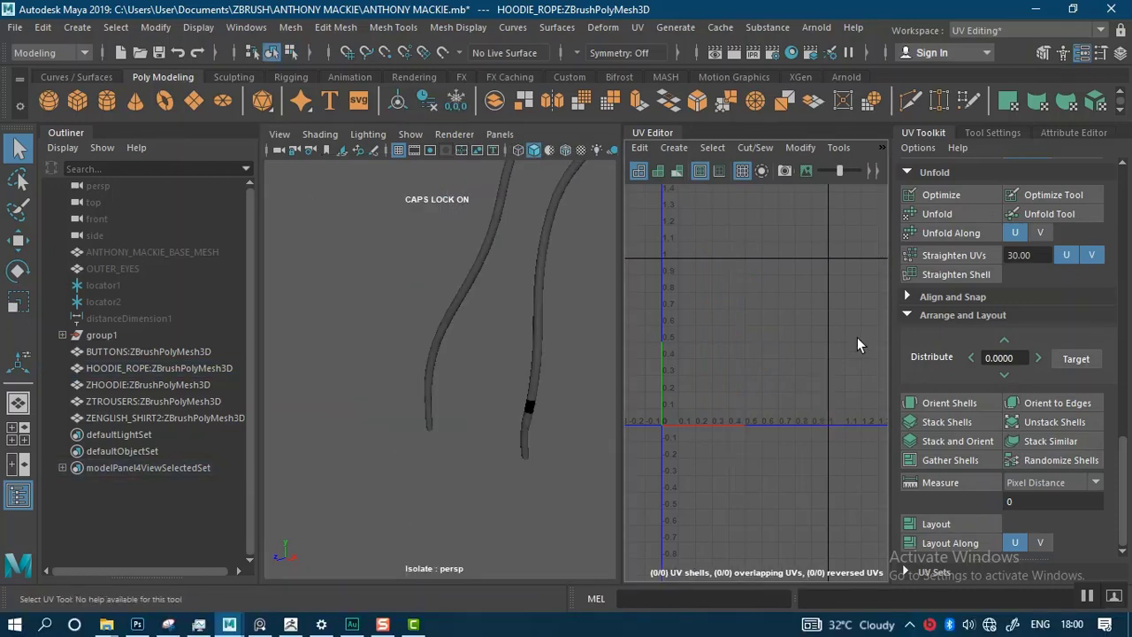
Select the faces of the black band near the rope's lower end and reverse their normals.
click(530, 390)
alt+drag(545, 378, 475, 329)
alt+right_drag(475, 329, 508, 451)
click(452, 355)
alt+middle_drag(446, 252, 476, 387)
alt+right_drag(388, 312, 417, 217)
click(409, 353)
drag(281, 233, 465, 387)
shift+right_drag(444, 331, 579, 278)
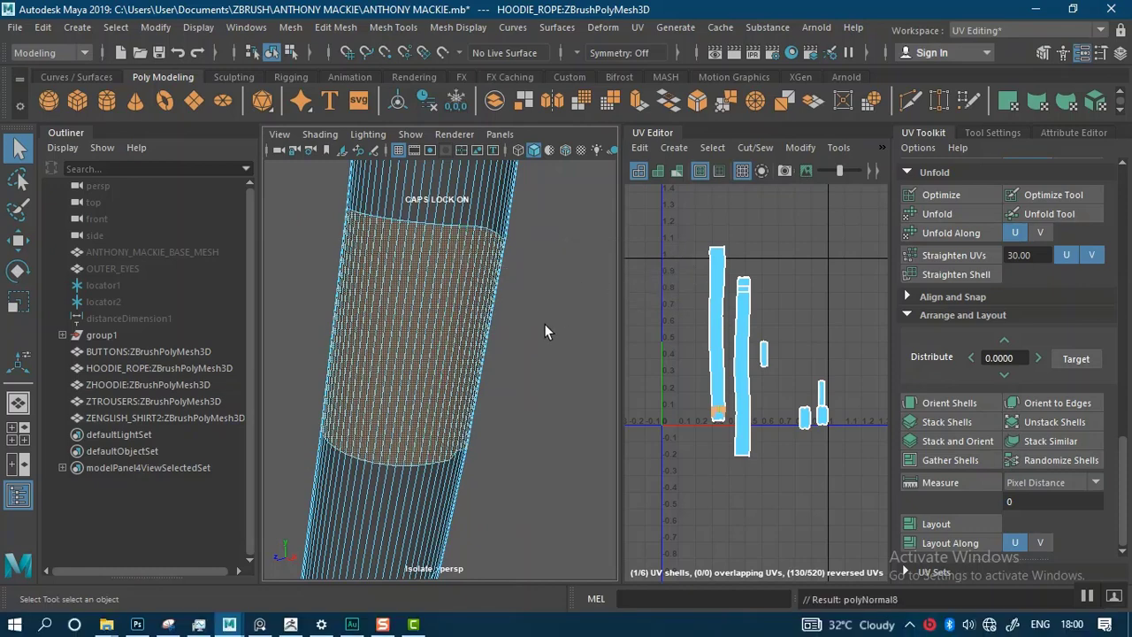
Examine the edges and UV seams around the lower end of the rope from several sides.
click(536, 380)
alt+drag(534, 386, 323, 371)
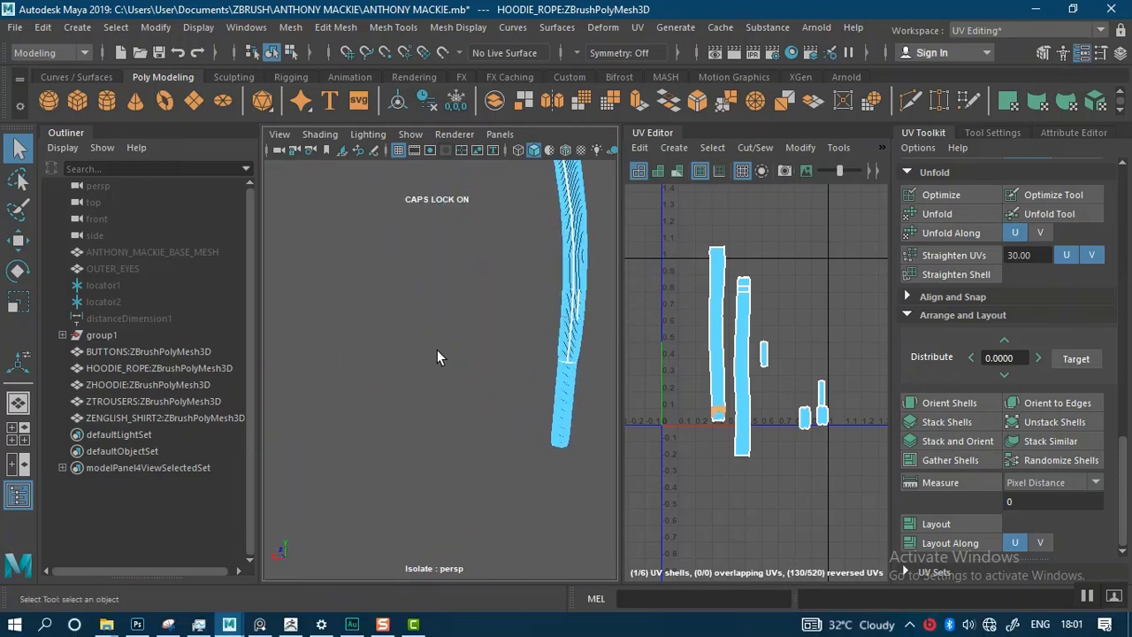
alt+drag(437, 357, 542, 502)
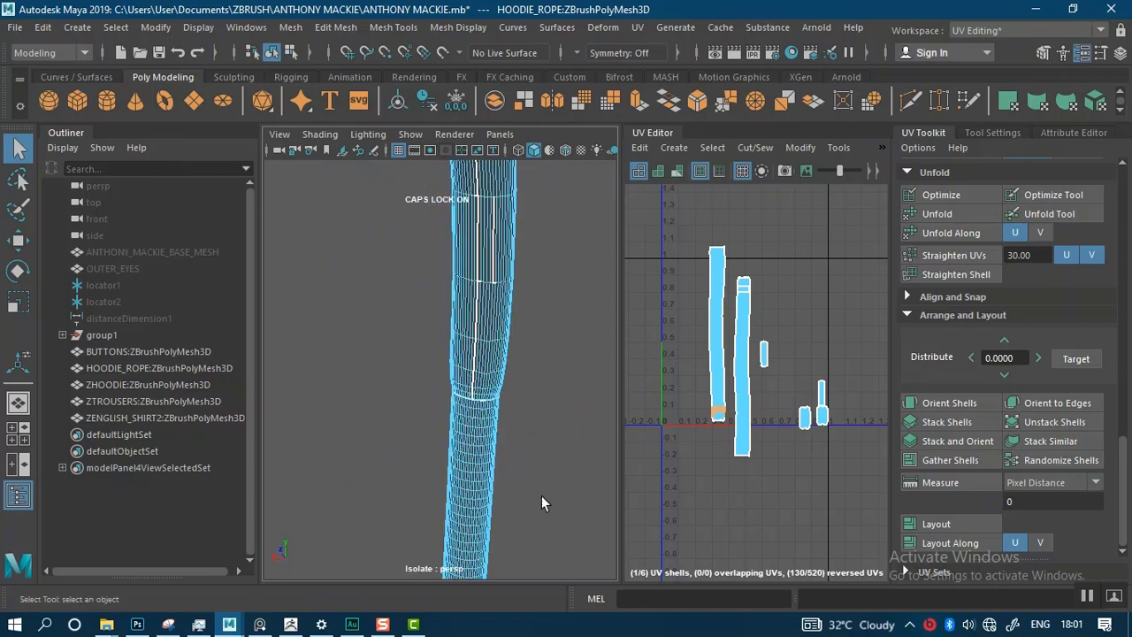
alt+right_drag(502, 314, 525, 440)
alt+middle_drag(525, 279, 466, 454)
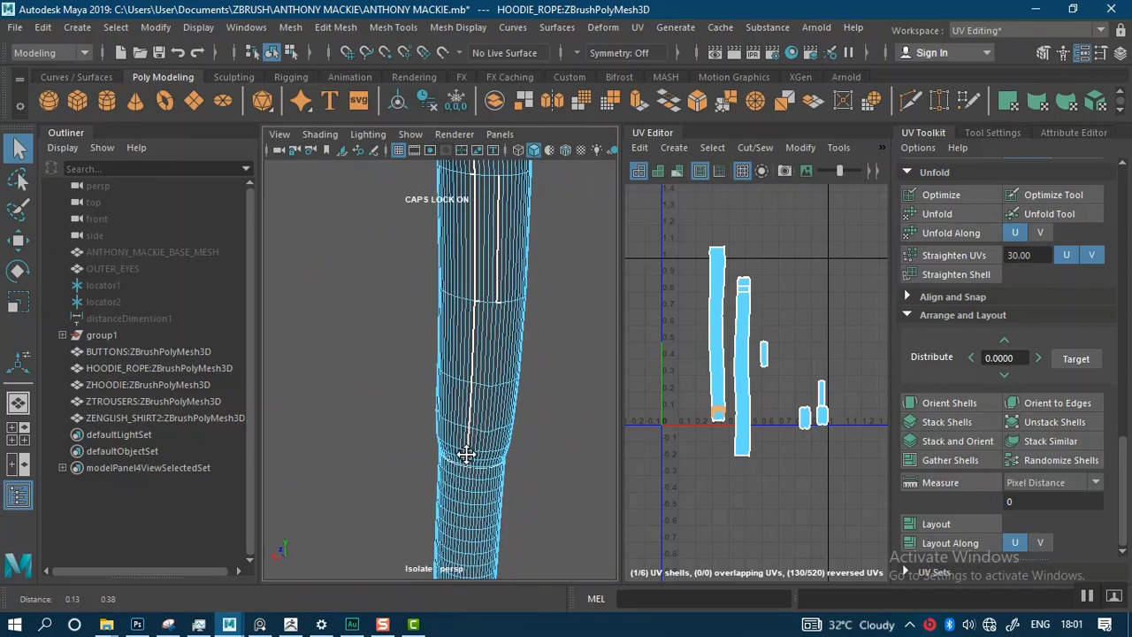
alt+right_drag(511, 389, 497, 302)
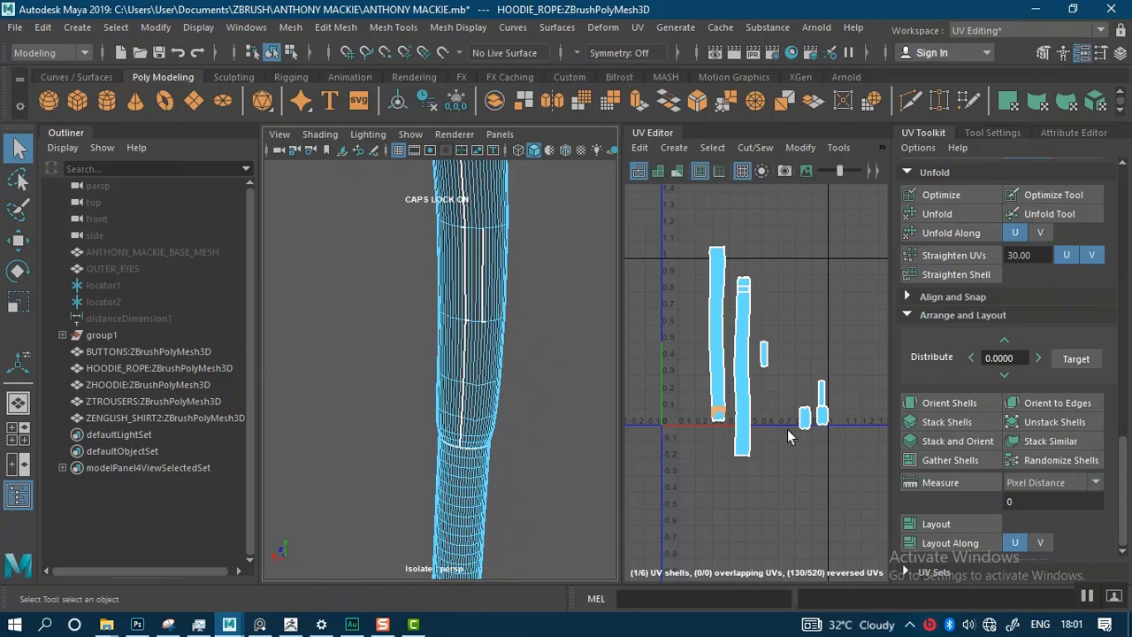
alt+right_drag(429, 380, 417, 303)
alt+right_drag(423, 359, 399, 197)
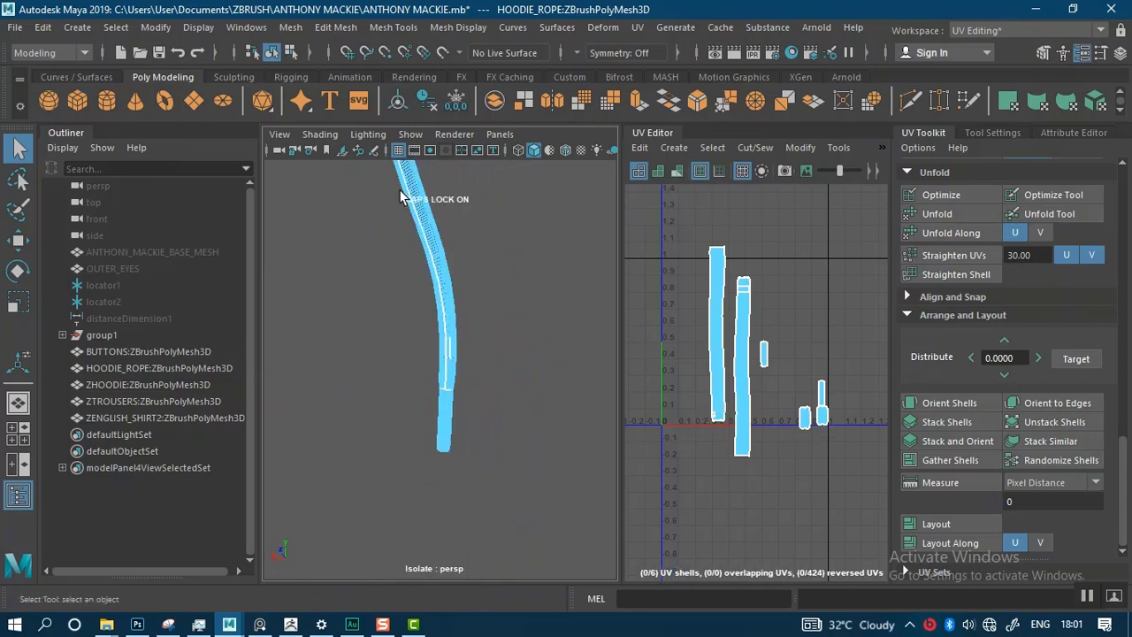
alt+right_drag(395, 460, 384, 392)
alt+middle_drag(383, 392, 488, 346)
alt+right_drag(433, 337, 468, 634)
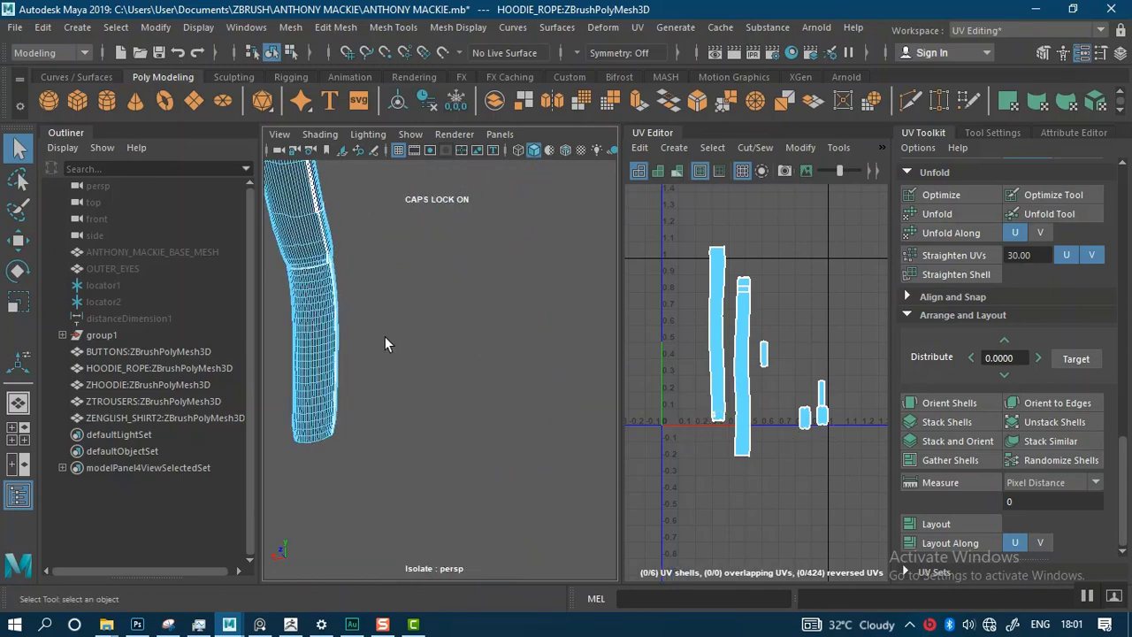
Select all the faces of the black patch above the rope's lower bend and reverse their normals.
alt+drag(386, 339, 397, 313)
alt+middle_drag(394, 361, 391, 605)
alt+drag(412, 512, 307, 500)
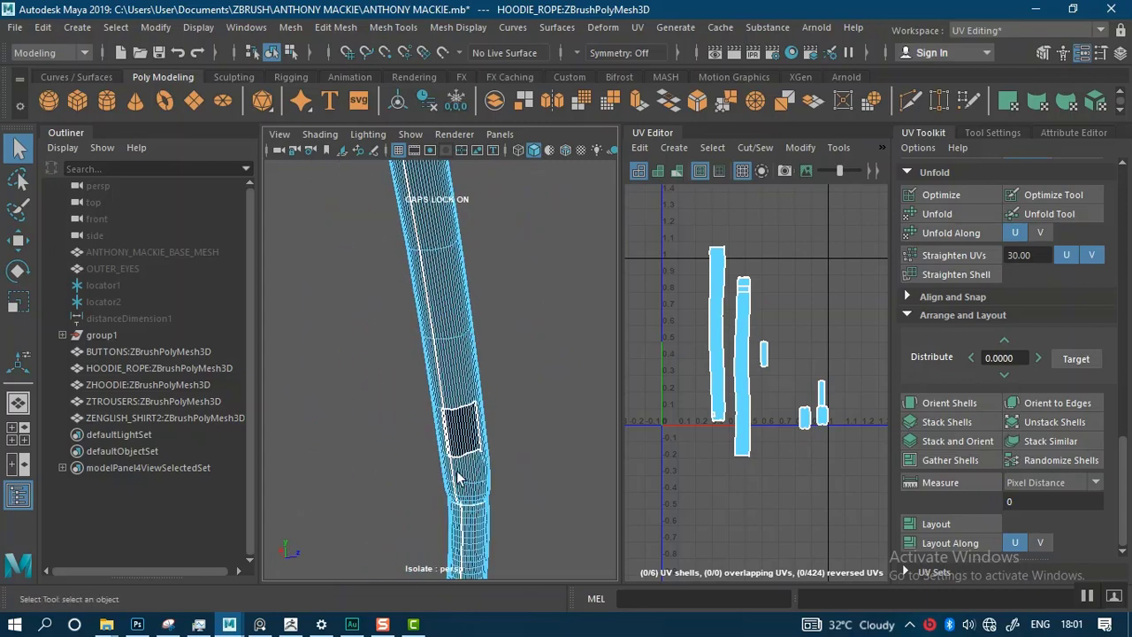
alt+middle_drag(457, 475, 450, 413)
alt+right_drag(452, 424, 500, 208)
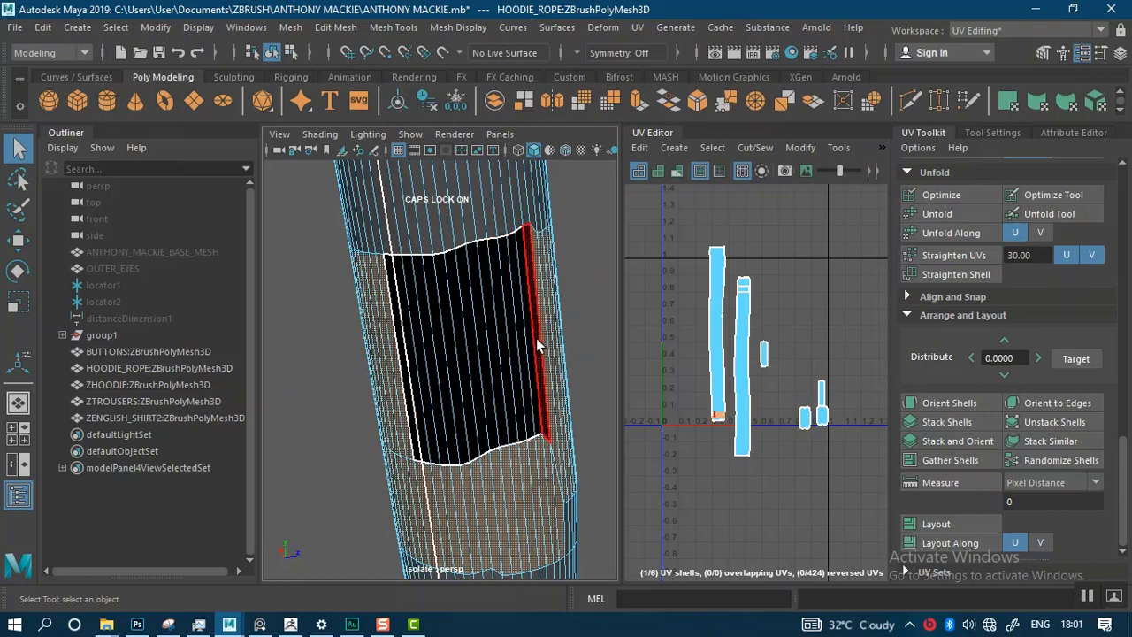
click(536, 338)
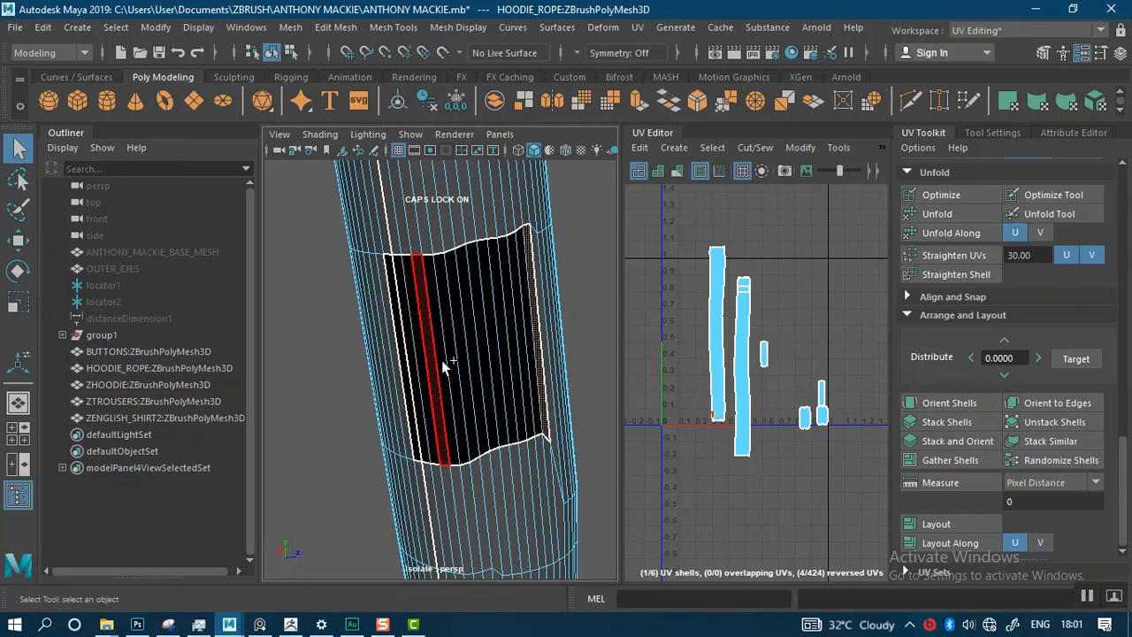
click(523, 336)
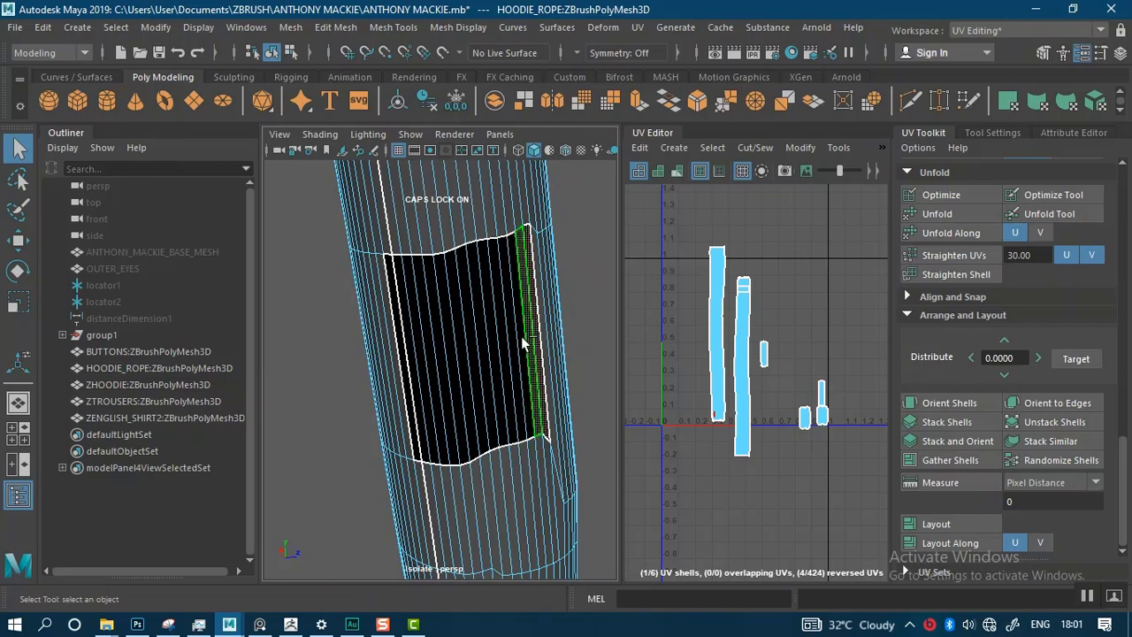
click(405, 362)
mouse_move(448, 246)
shift+right_down()
mouse_move(534, 281)
mouse_move(542, 270)
mouse_move(613, 277)
shift+right_up()
click(588, 261)
scroll(540, 279, down, 5)
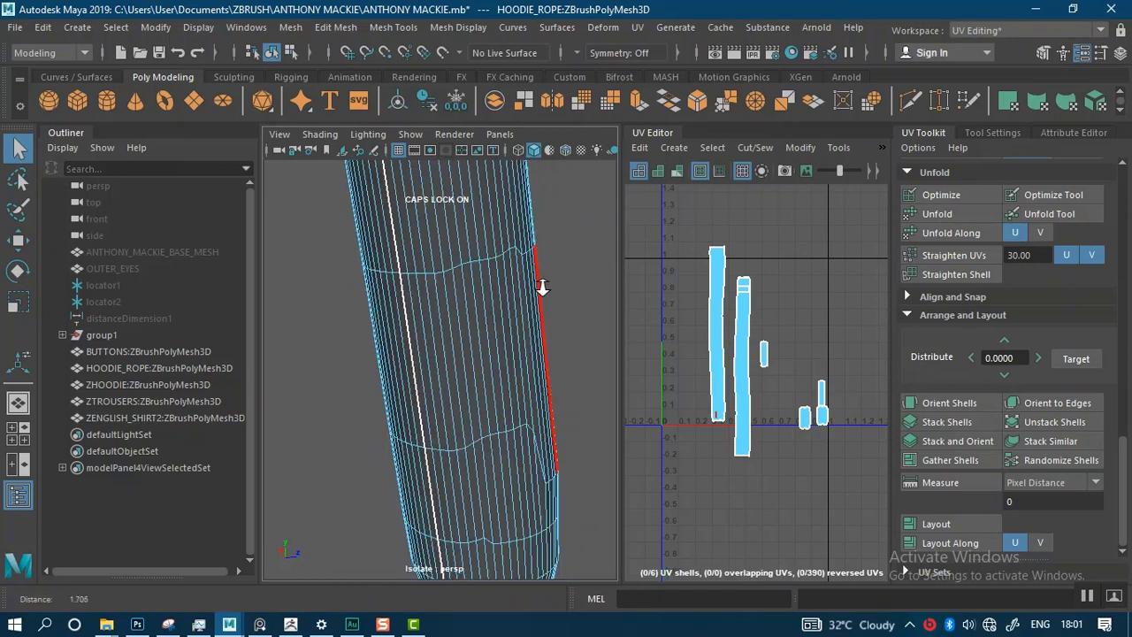
Examine the mesh edges and UV seam around the repaired patch of the rope from several sides.
alt+drag(397, 281, 457, 299)
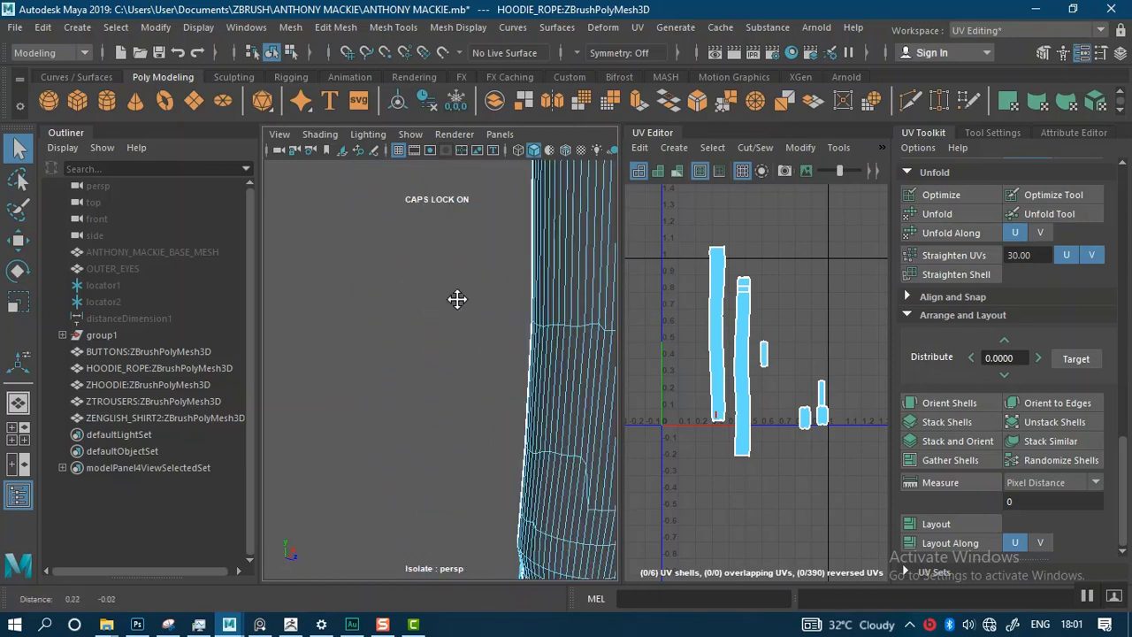
alt+middle_drag(457, 299, 349, 270)
alt+middle_drag(525, 309, 439, 269)
alt+right_drag(439, 269, 442, 309)
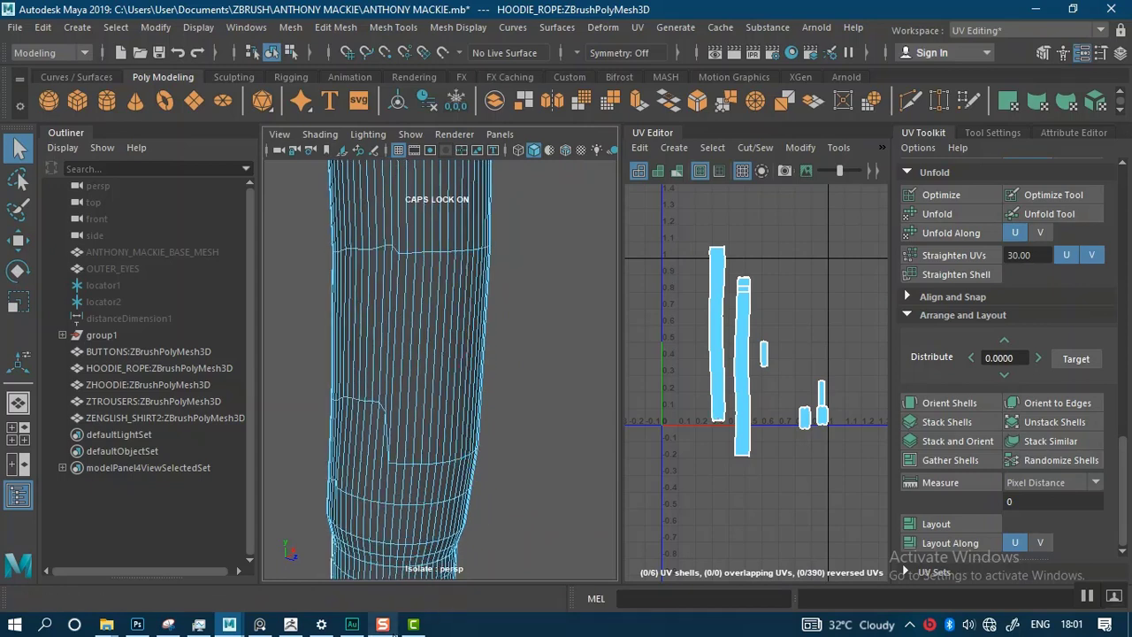
mouse_move(357, 622)
mouse_move(507, 316)
alt+right_down()
mouse_move(490, 333)
mouse_move(501, 336)
alt+right_up()
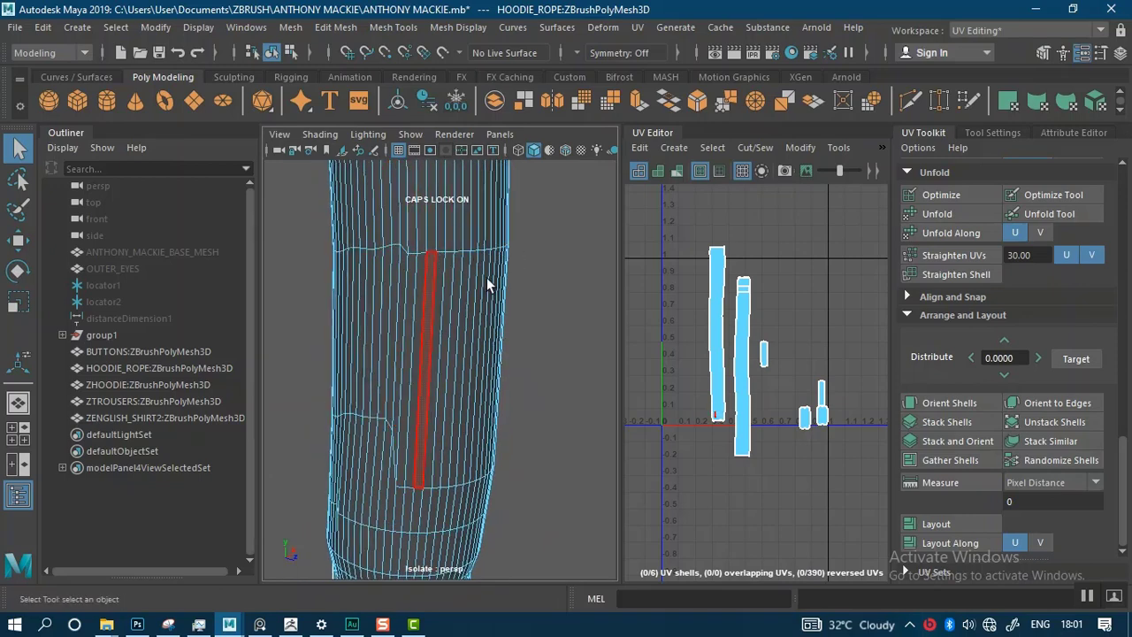
alt+drag(486, 277, 469, 292)
alt+middle_drag(453, 288, 596, 237)
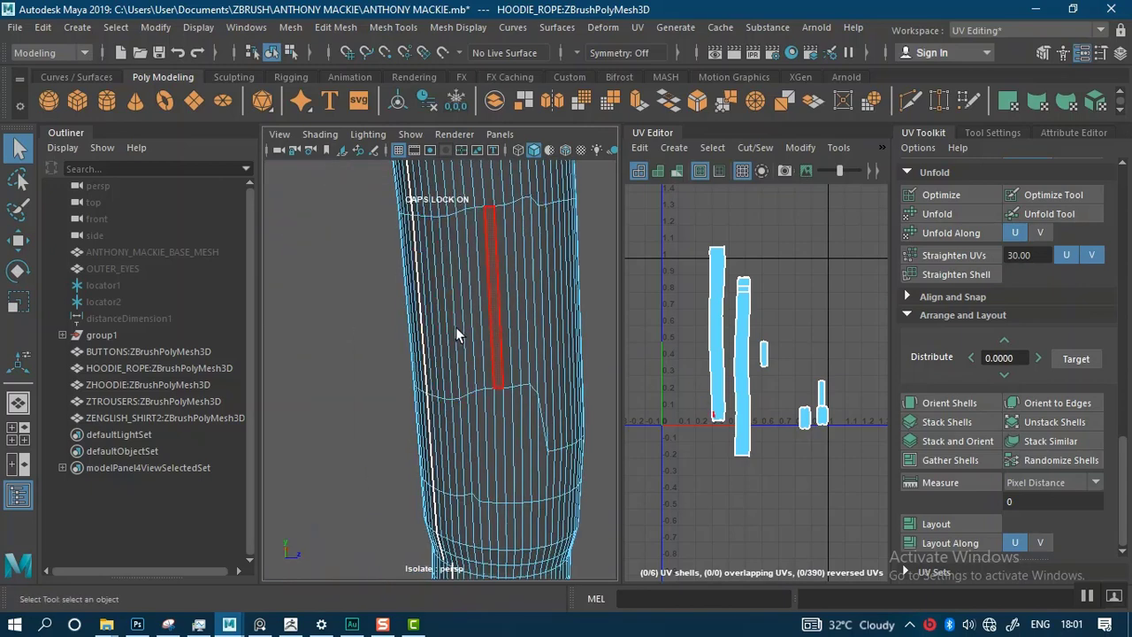
alt+right_drag(508, 398, 461, 265)
alt+drag(462, 271, 534, 412)
Select the long UV shell containing the seamed band near its end and try to pack it with Layout.
alt+right_drag(761, 324, 798, 478)
alt+middle_drag(781, 428, 799, 405)
alt+right_drag(800, 404, 740, 274)
alt+middle_drag(740, 274, 735, 311)
alt+right_drag(751, 322, 772, 441)
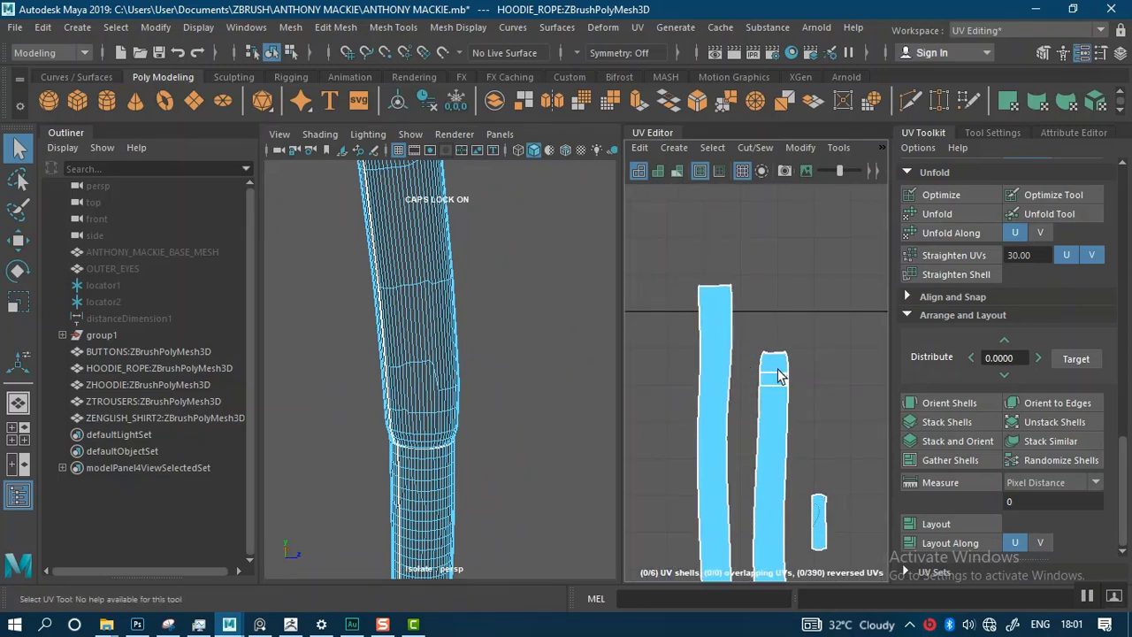
alt+right_drag(808, 378, 823, 493)
alt+right_drag(765, 355, 710, 382)
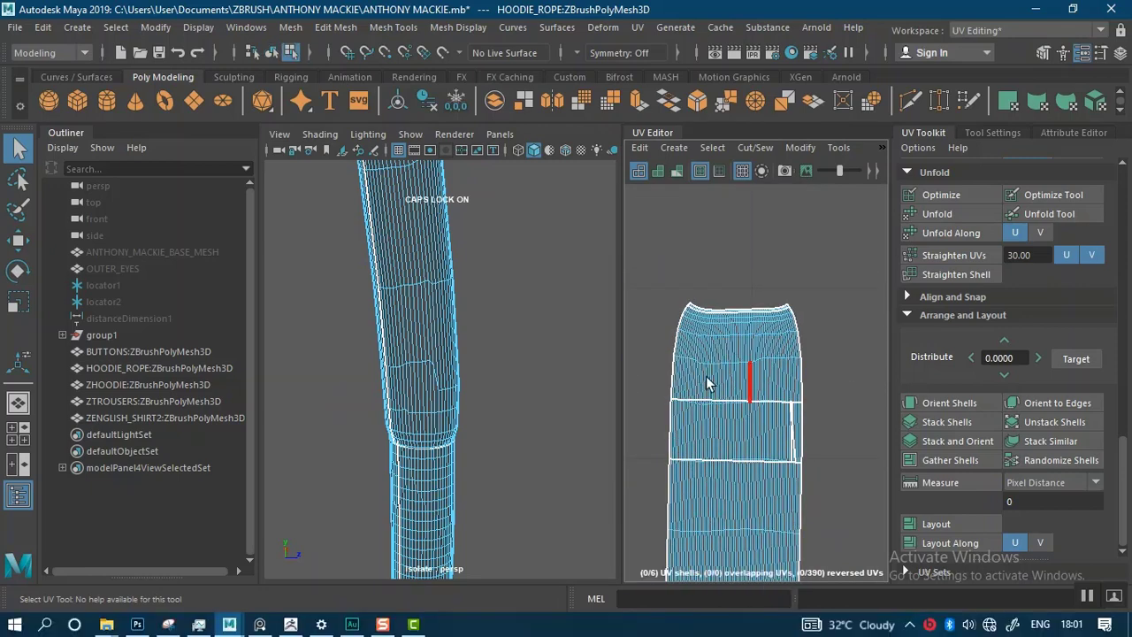
click(716, 389)
click(935, 524)
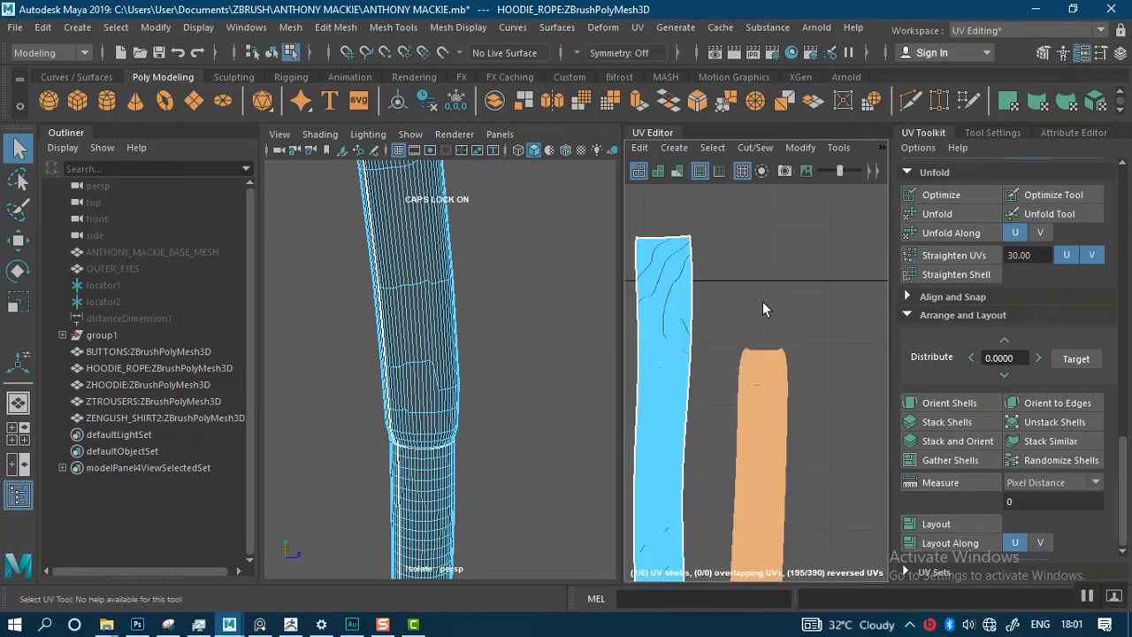
Select all the rope's UV shells and set the Layout UVs packing resolution and texture map size to 4096.
scroll(762, 302, down, 3)
scroll(783, 316, down, 5)
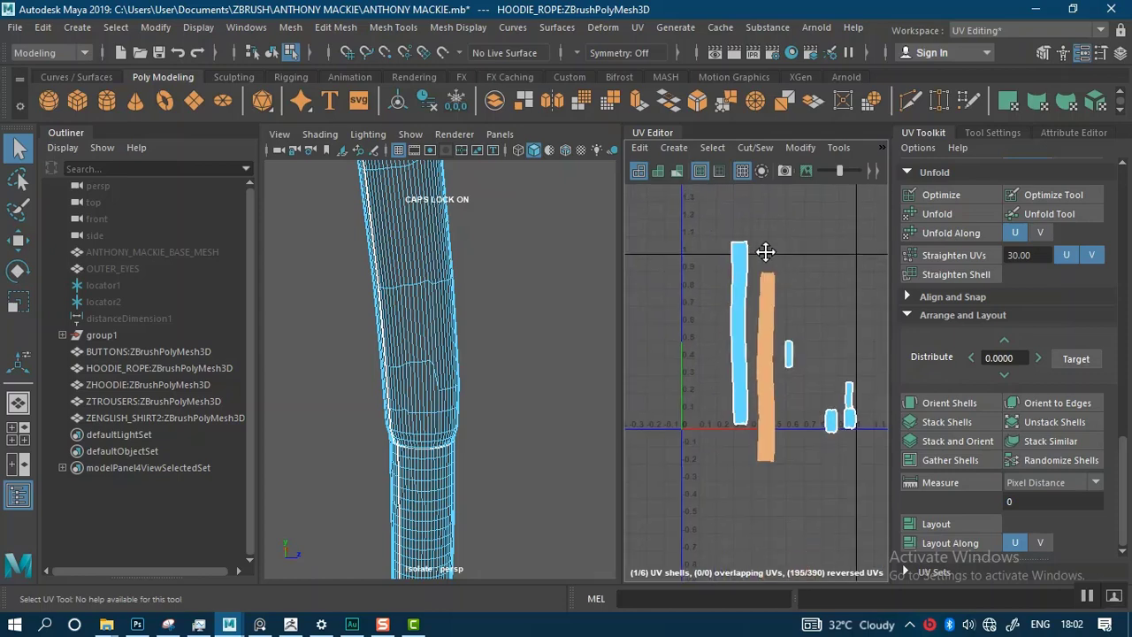
click(735, 241)
click(715, 228)
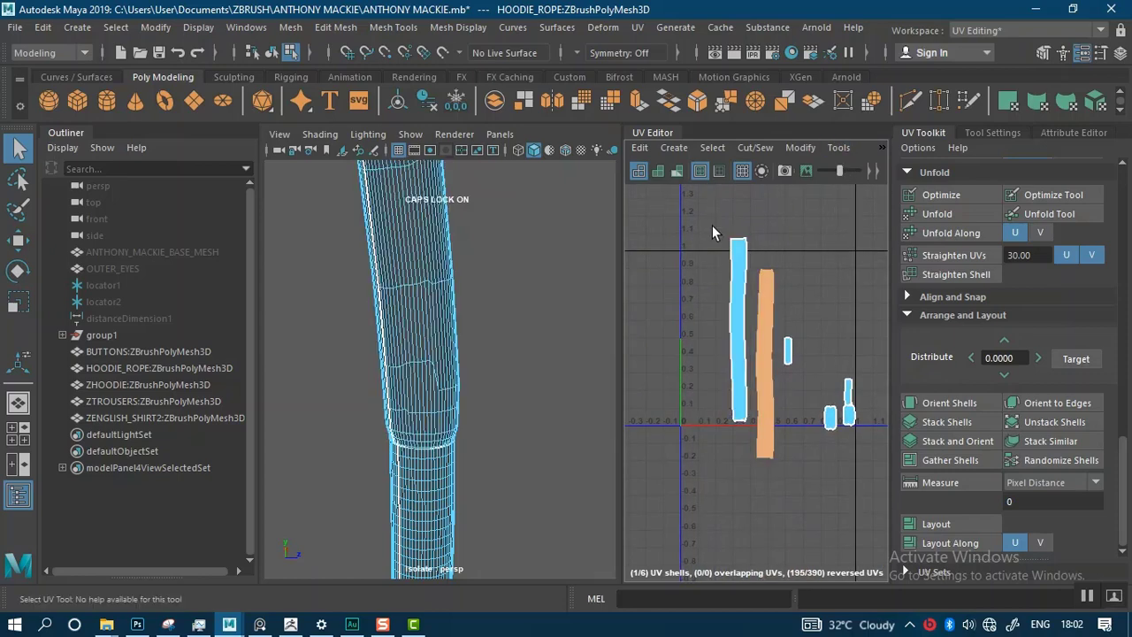
drag(712, 224, 855, 473)
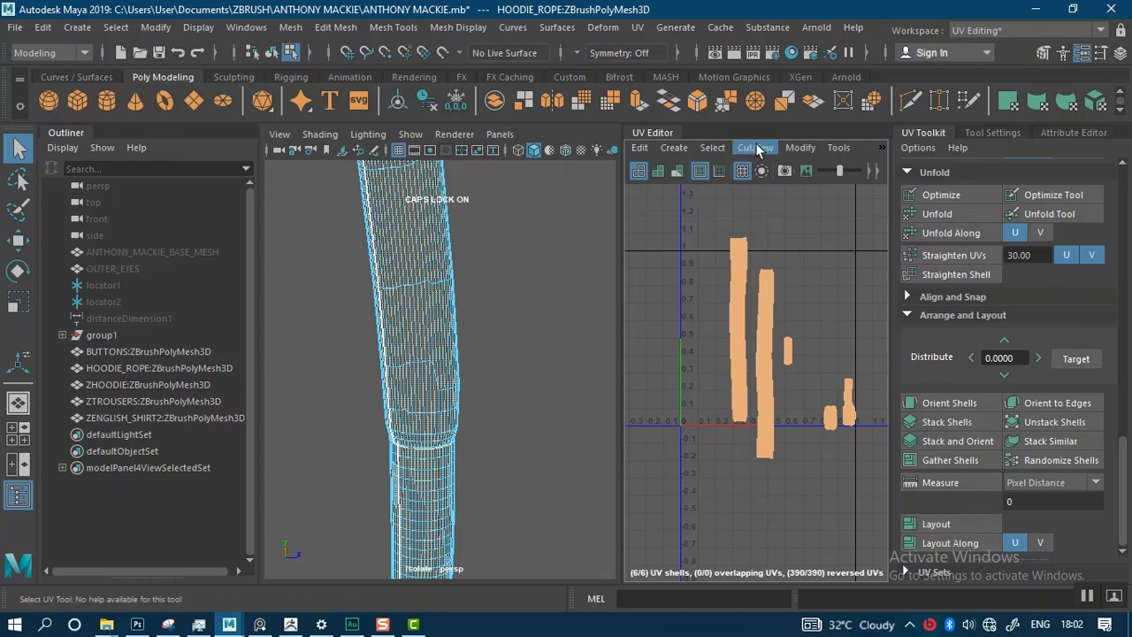
click(797, 147)
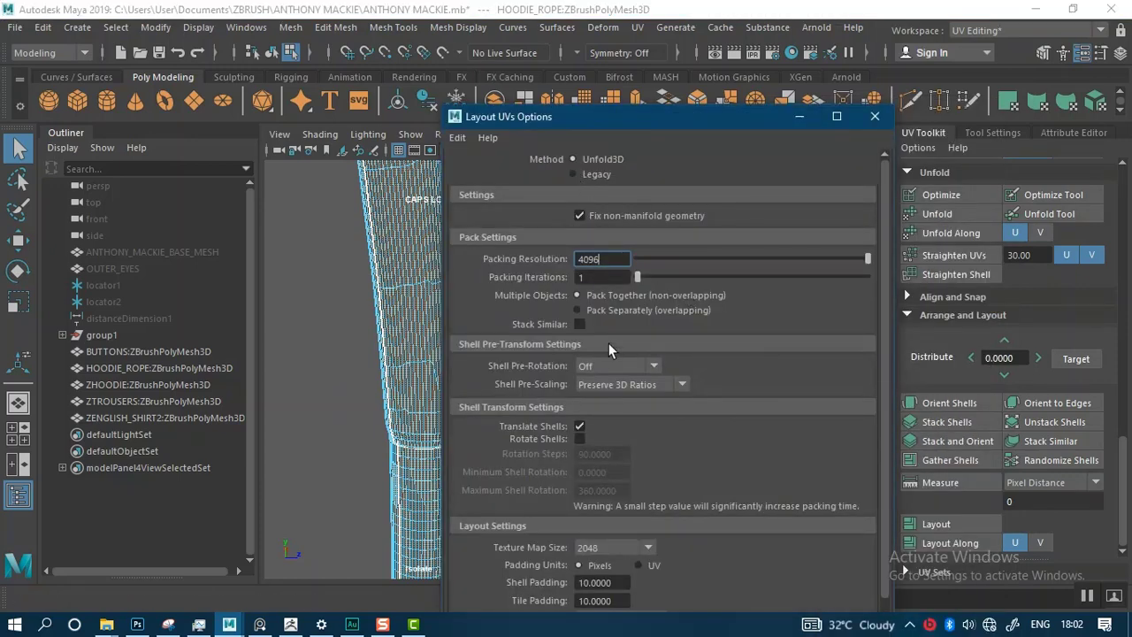
scroll(601, 437, down, 3)
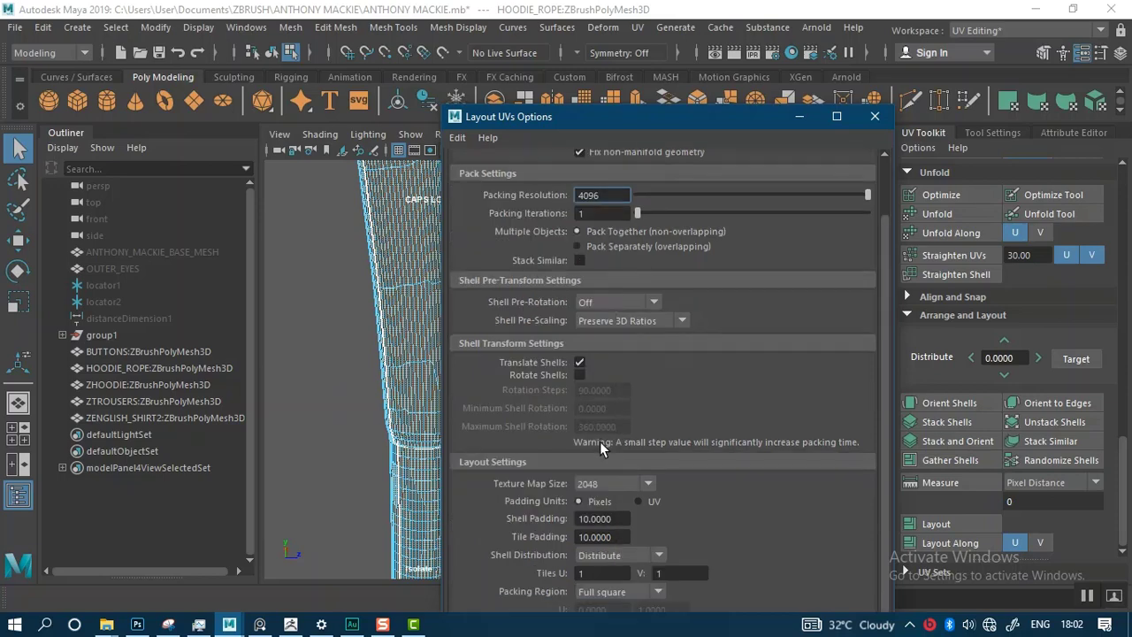
click(641, 488)
click(601, 334)
drag(637, 111, 603, 50)
scroll(570, 357, down, 3)
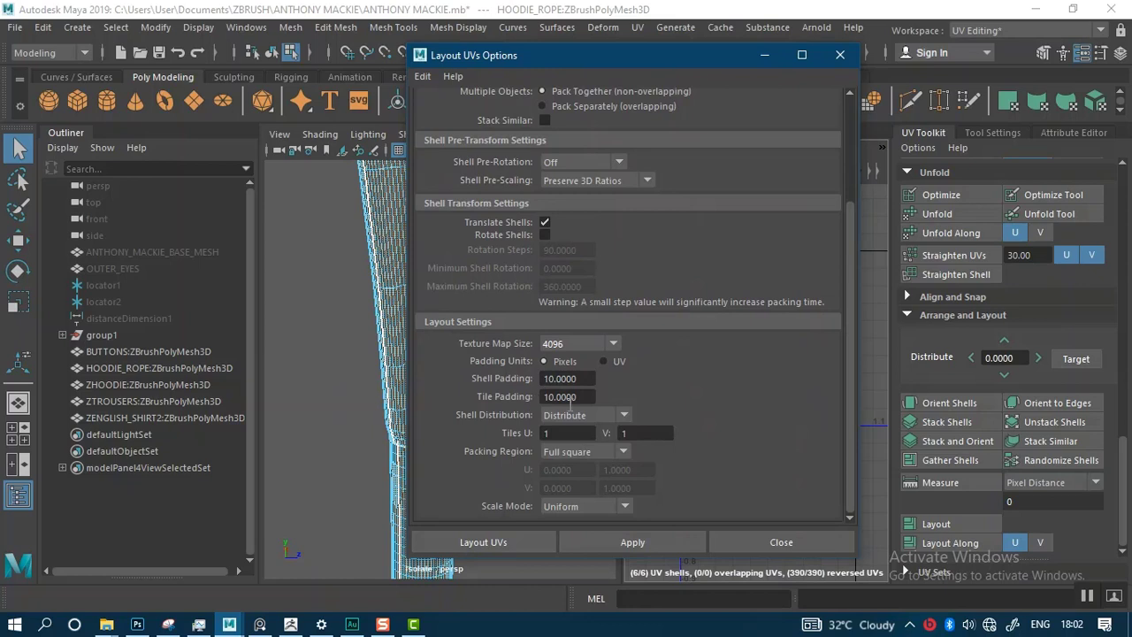
Set the shell padding to 20 pixels and try to lay out the selected UV shells.
click(582, 377)
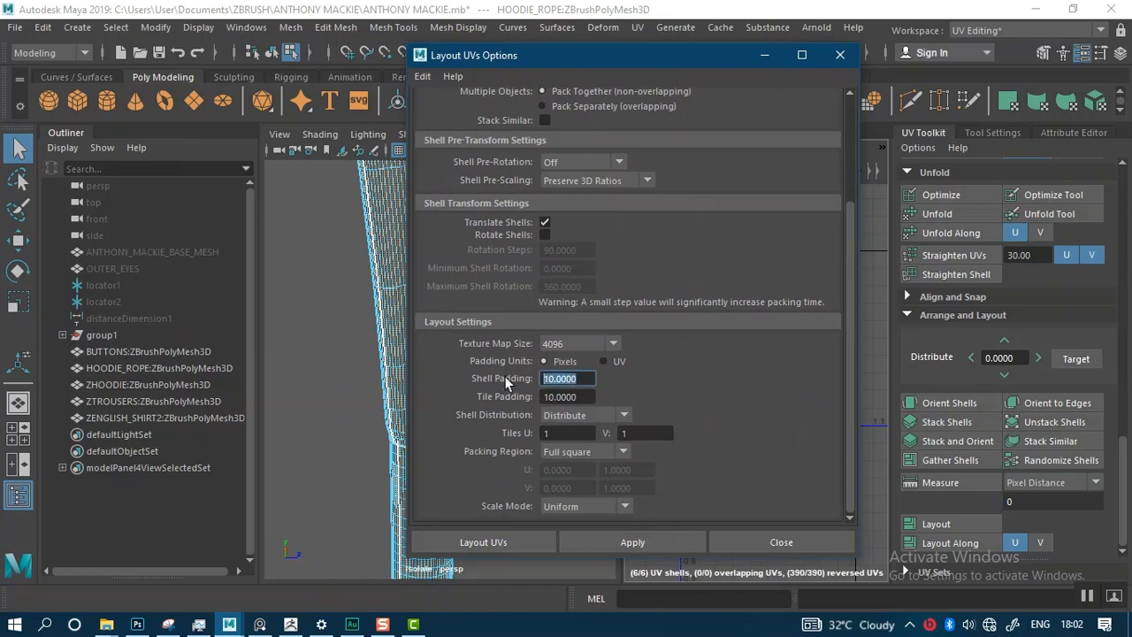
text(20)
drag(623, 60, 460, 69)
scroll(444, 226, up, 4)
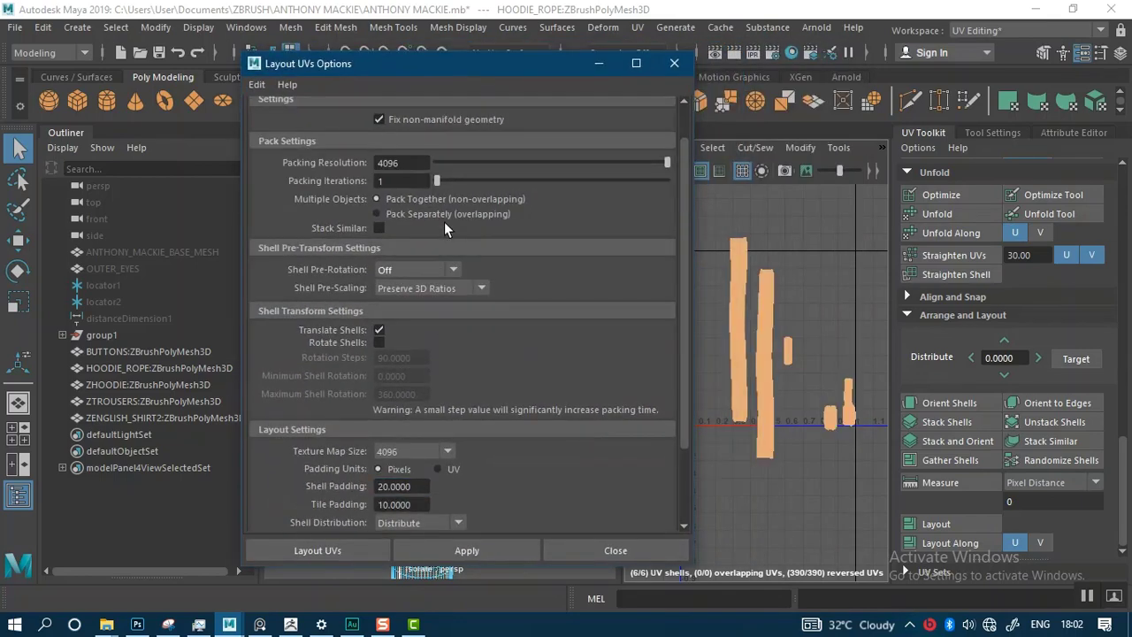
scroll(444, 233, down, 3)
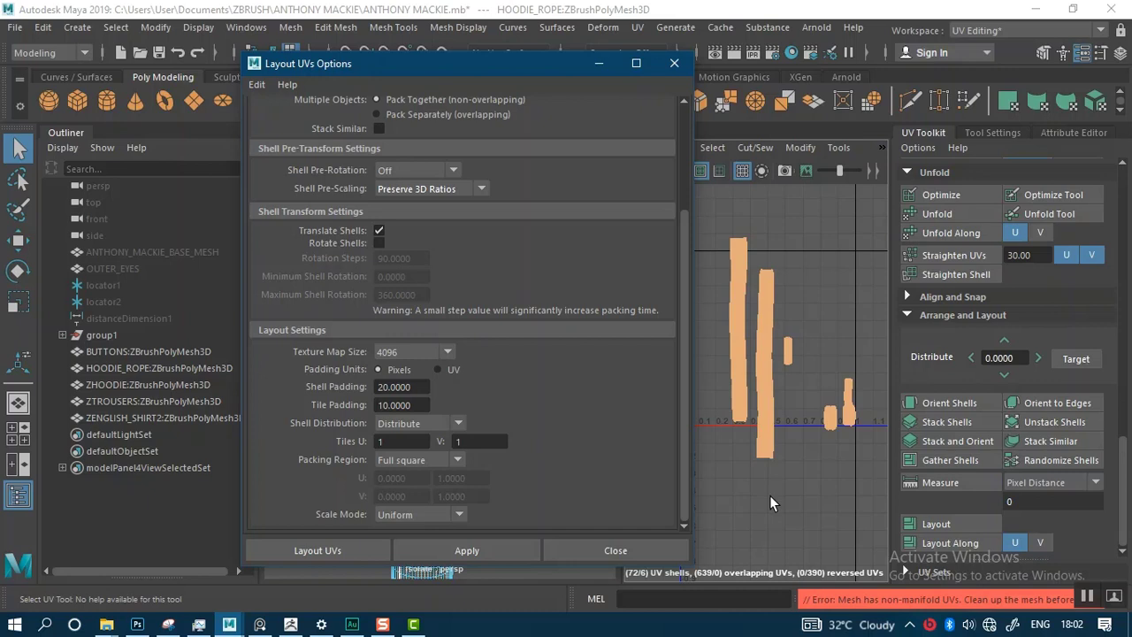
Check the layout's non-manifold geometry option, deselect the shells and examine the seams in the long shell's upper band.
scroll(455, 318, up, 5)
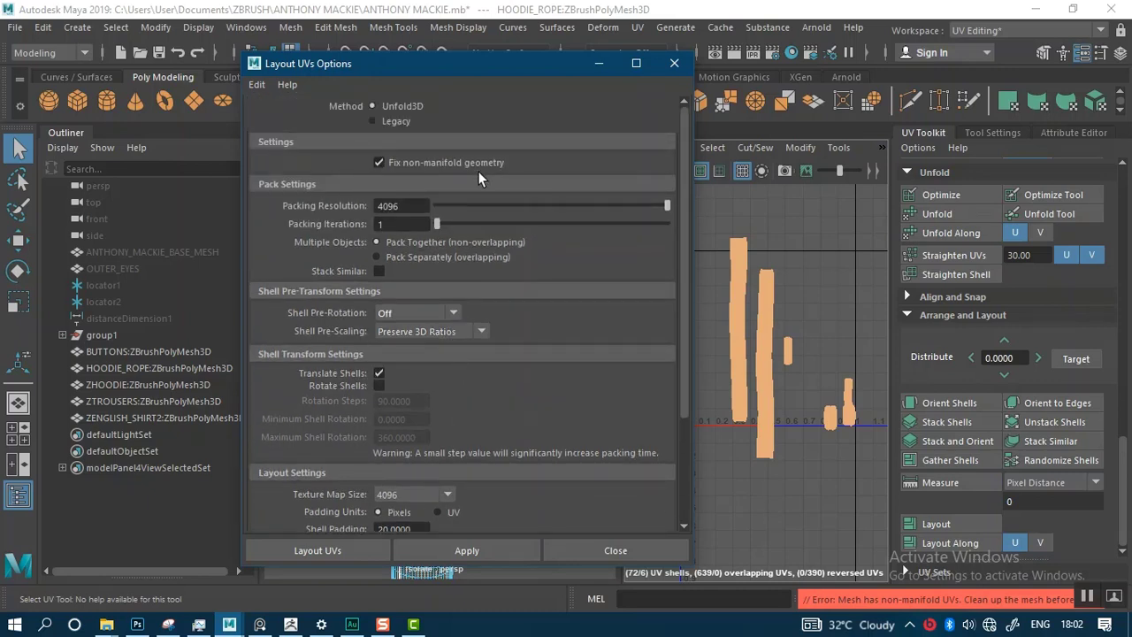
click(432, 162)
click(807, 277)
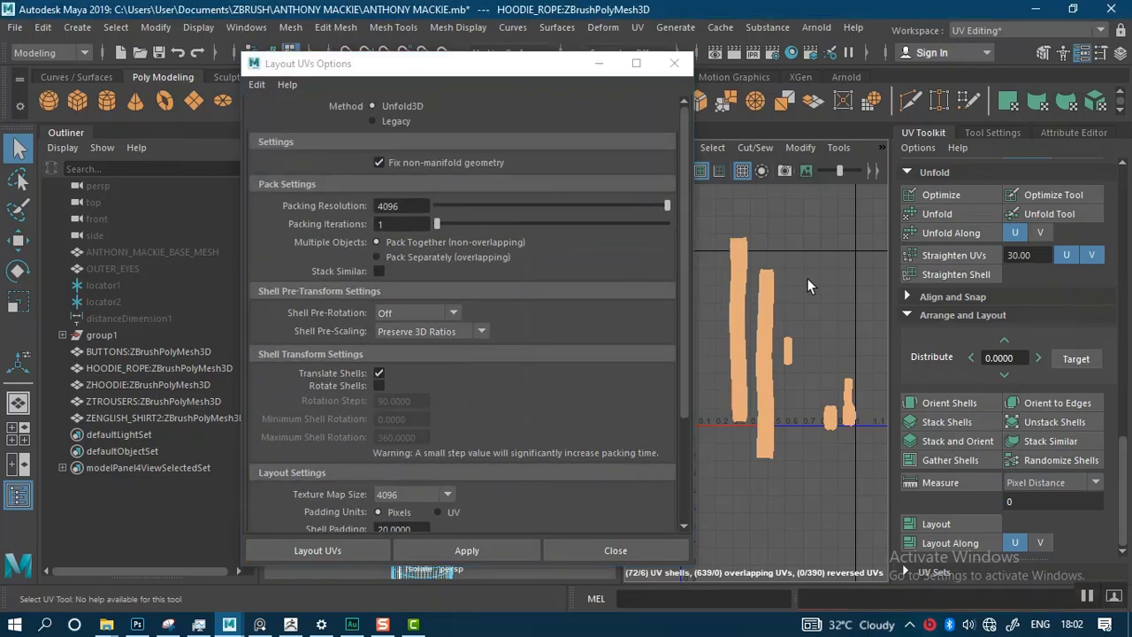
alt+right_drag(797, 300, 790, 407)
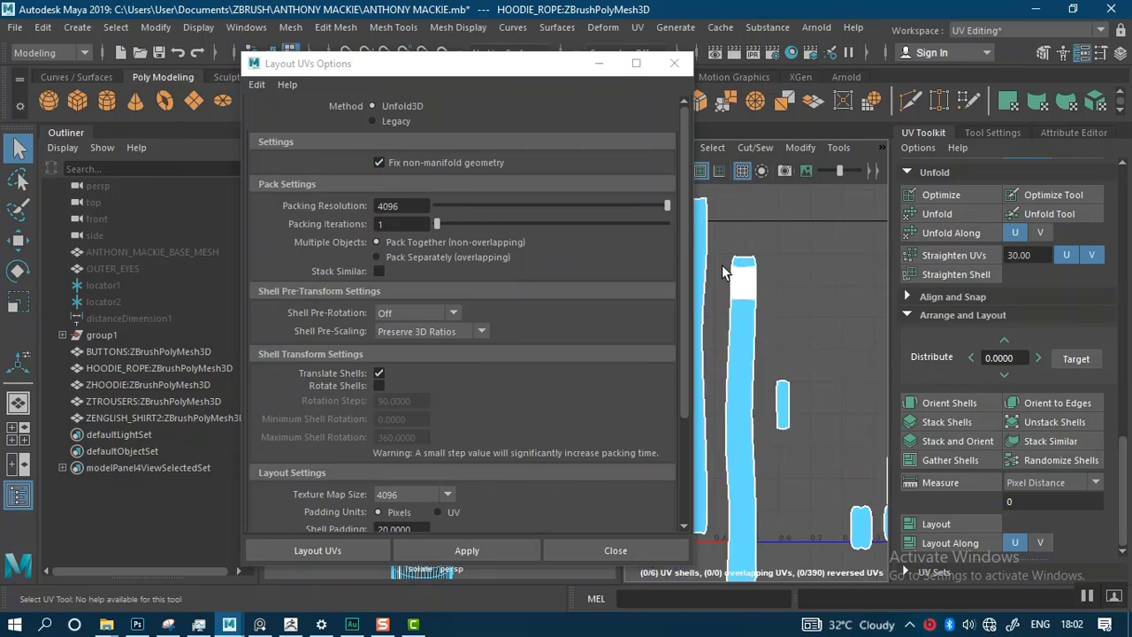
click(598, 63)
alt+right_drag(756, 256, 778, 547)
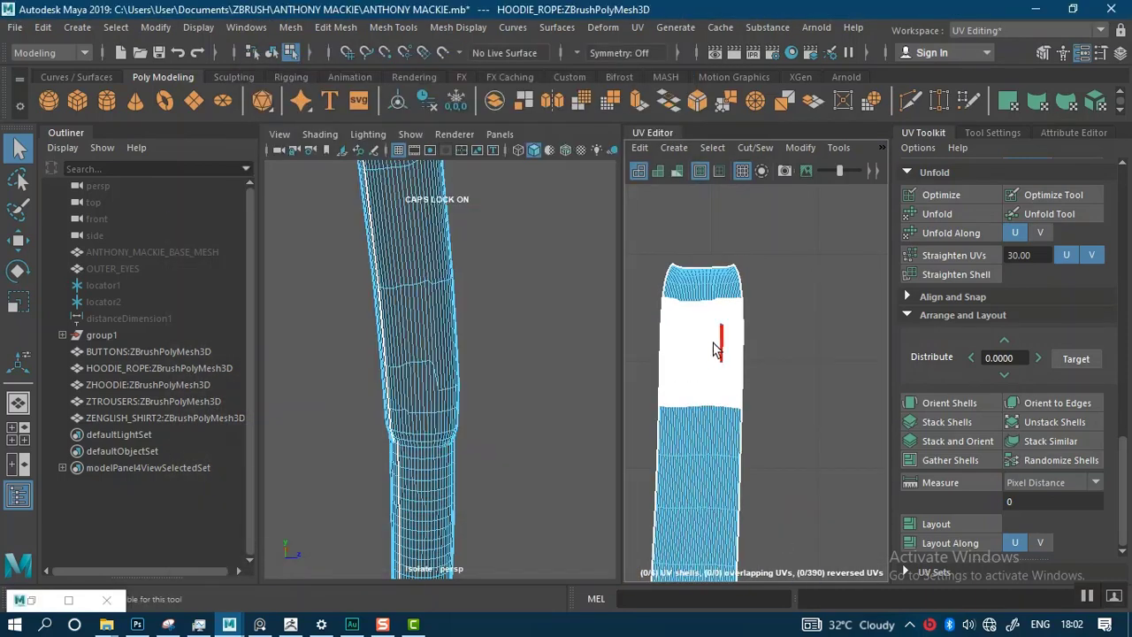
alt+right_drag(752, 329, 746, 383)
alt+middle_drag(686, 333, 800, 292)
alt+right_drag(800, 292, 680, 260)
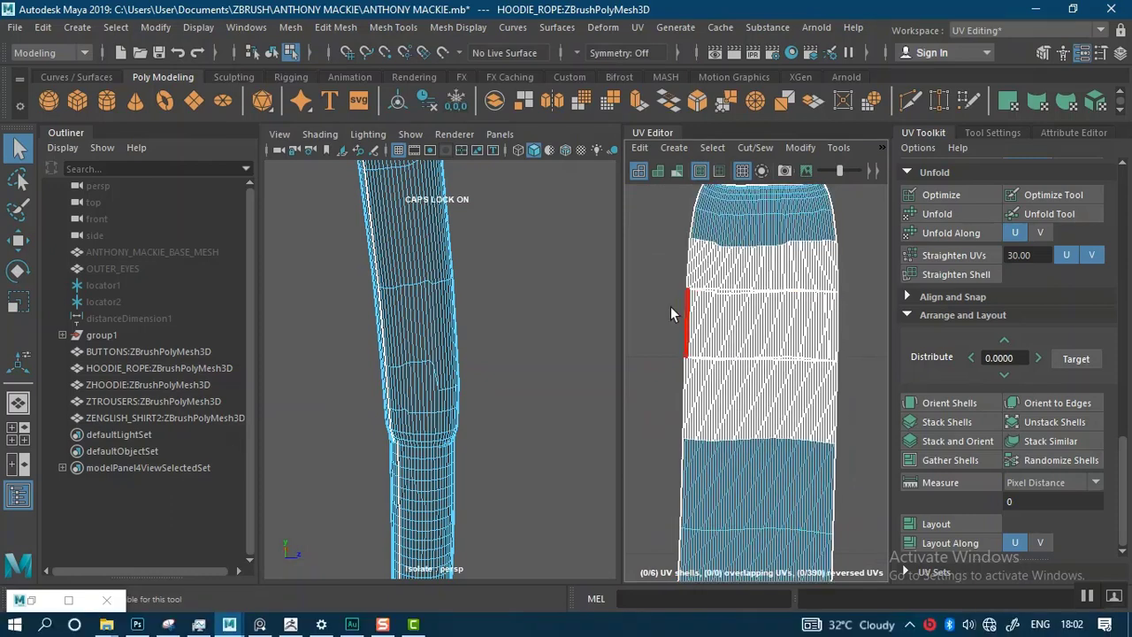
Select the long shell across its seamed band, inspect it and look through the Cut and Sew commands.
drag(654, 251, 863, 404)
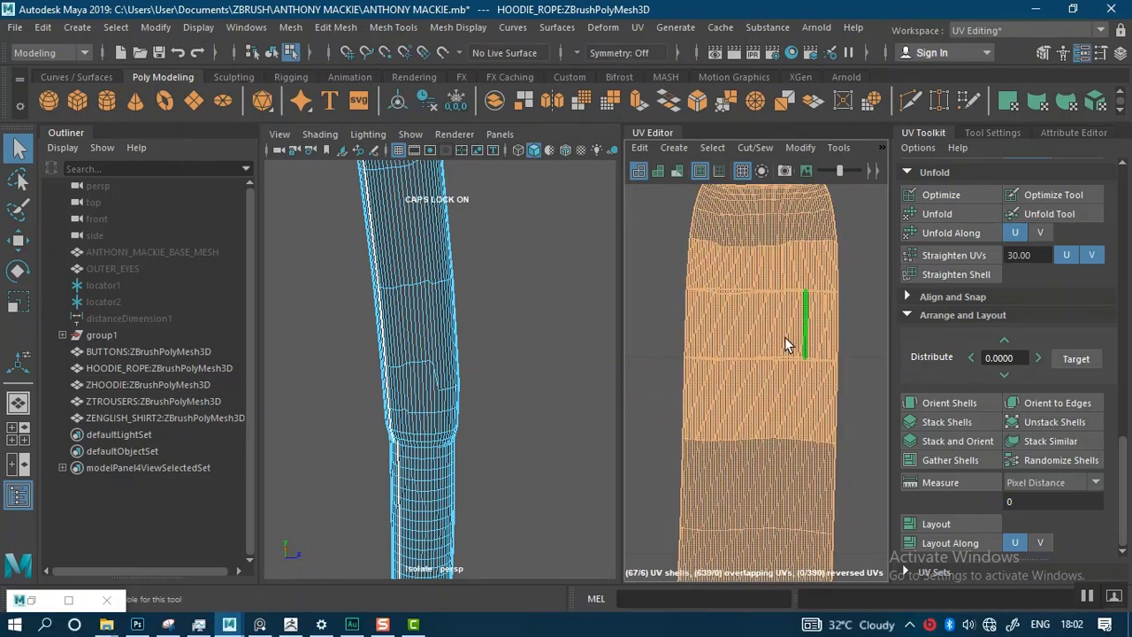
alt+right_drag(760, 338, 793, 444)
alt+middle_drag(795, 415, 631, 190)
alt+right_drag(680, 253, 663, 208)
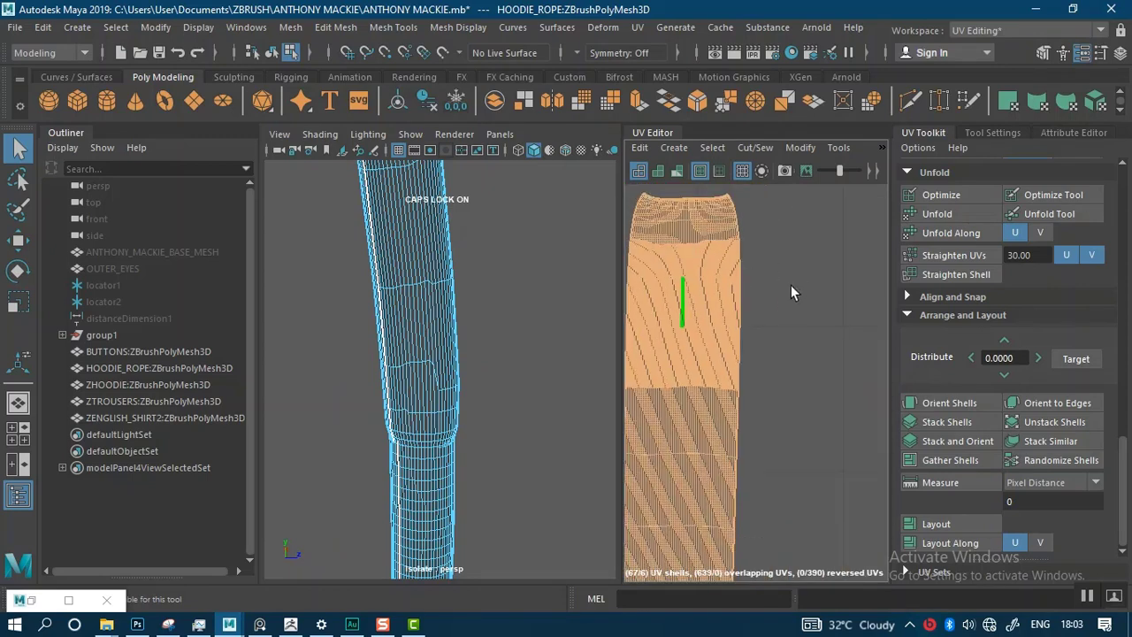
alt+middle_drag(770, 294, 829, 300)
click(828, 300)
drag(669, 257, 698, 295)
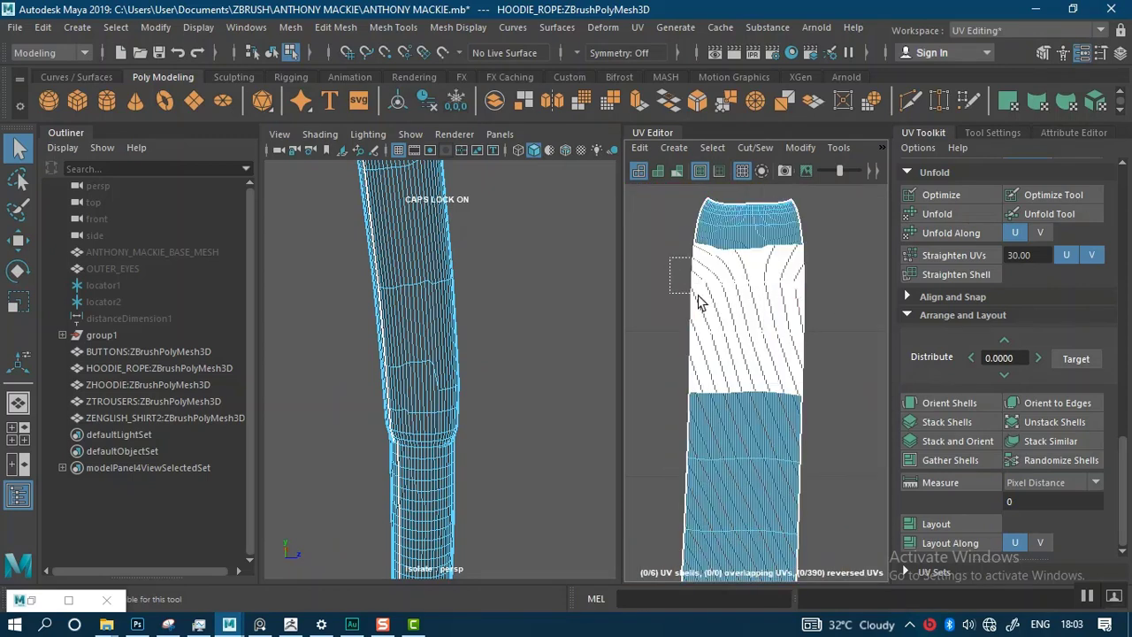
drag(831, 361, 837, 337)
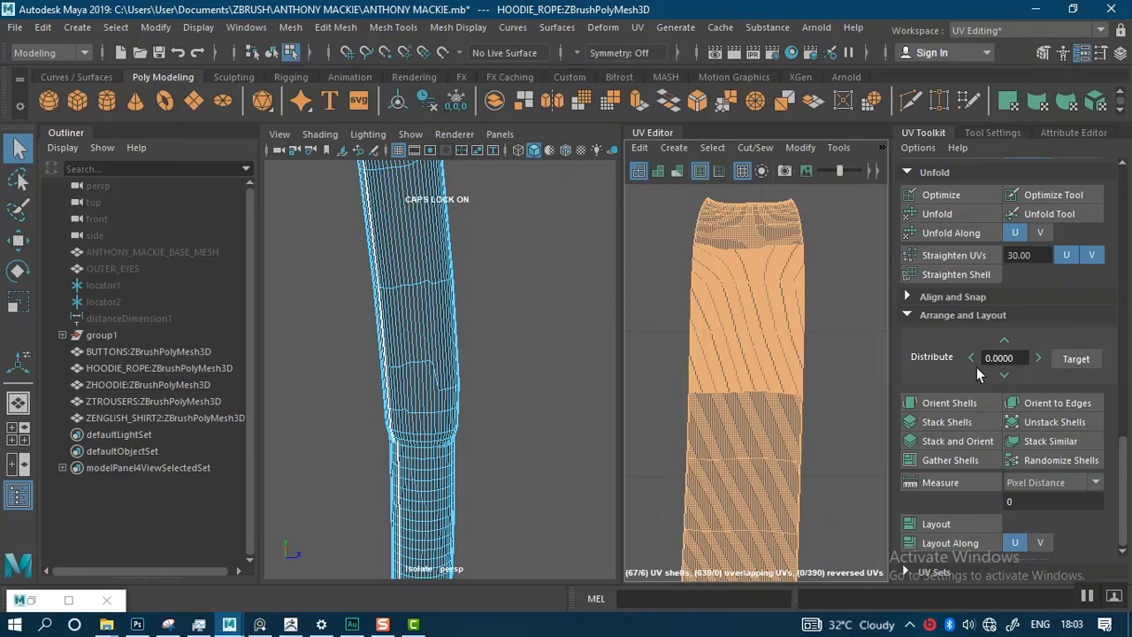
scroll(973, 303, up, 3)
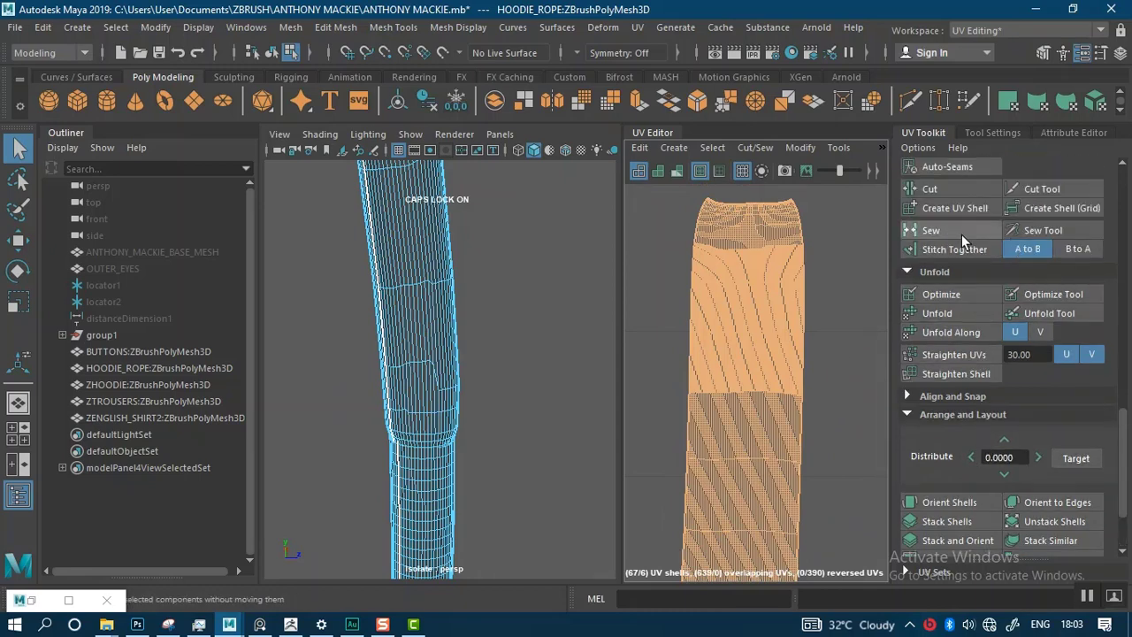
scroll(961, 234, up, 3)
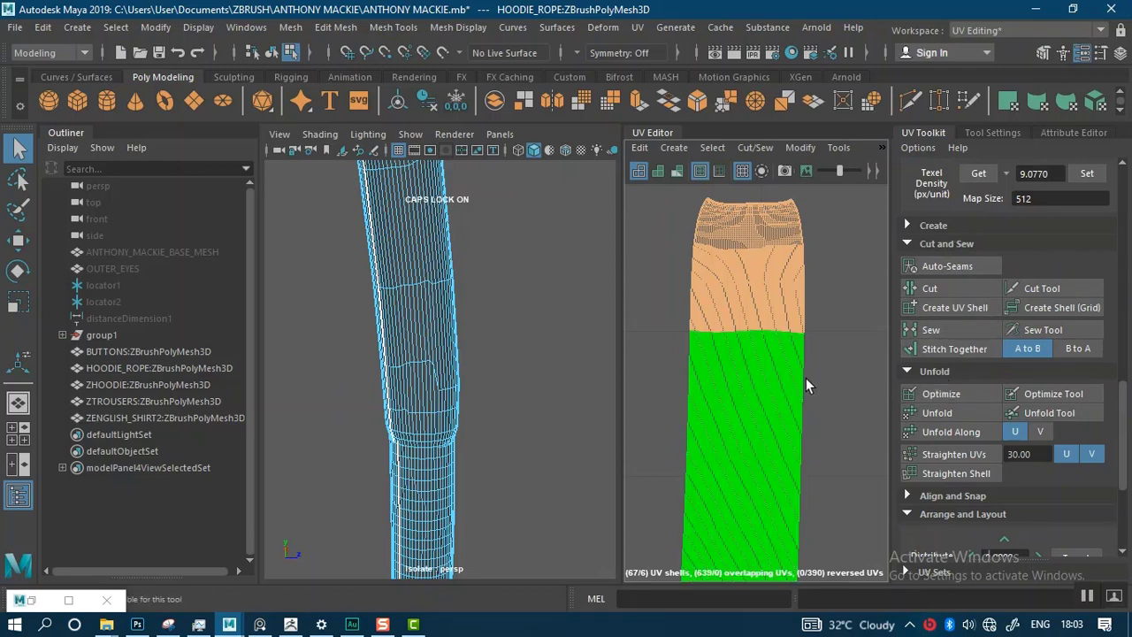
Select one edge inside the long shell's seamed band in edge mode, and return to UV shell selection.
right_drag(841, 345, 845, 324)
click(759, 318)
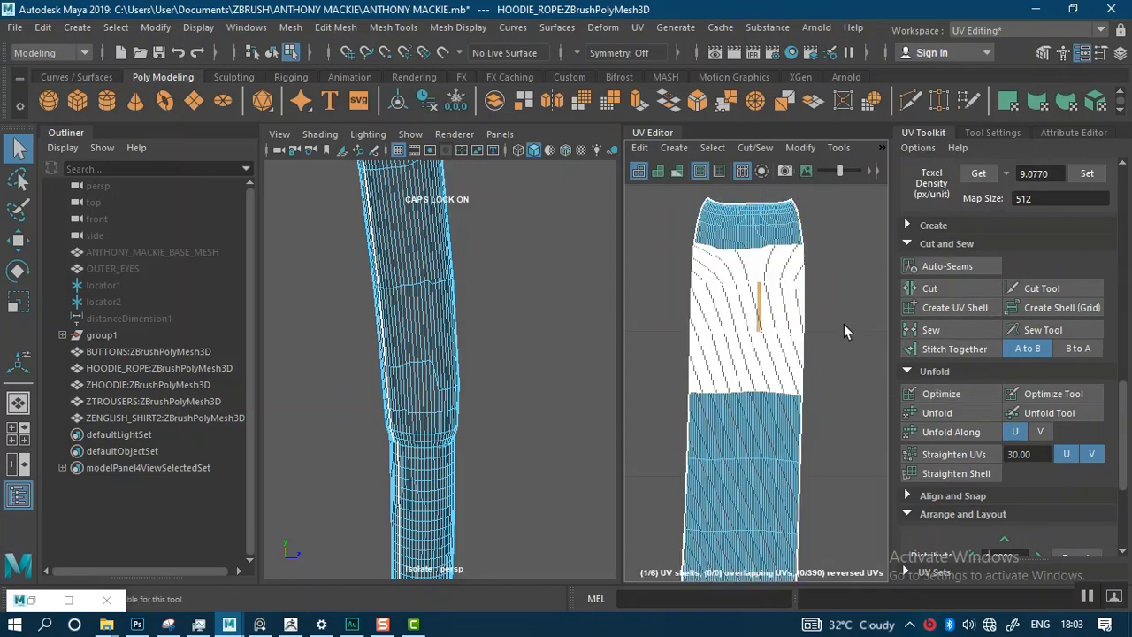
right_click(685, 301)
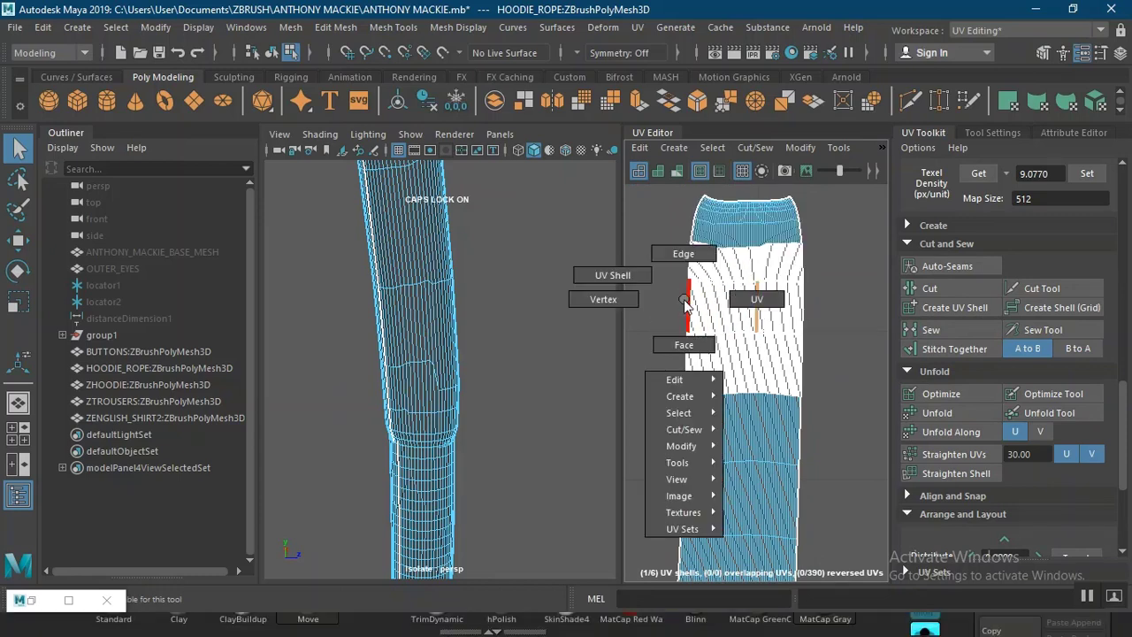
right_drag(609, 280, 609, 278)
alt+right_drag(743, 328, 704, 219)
alt+right_drag(746, 276, 796, 491)
alt+right_drag(734, 387, 754, 330)
scroll(787, 371, down, 2)
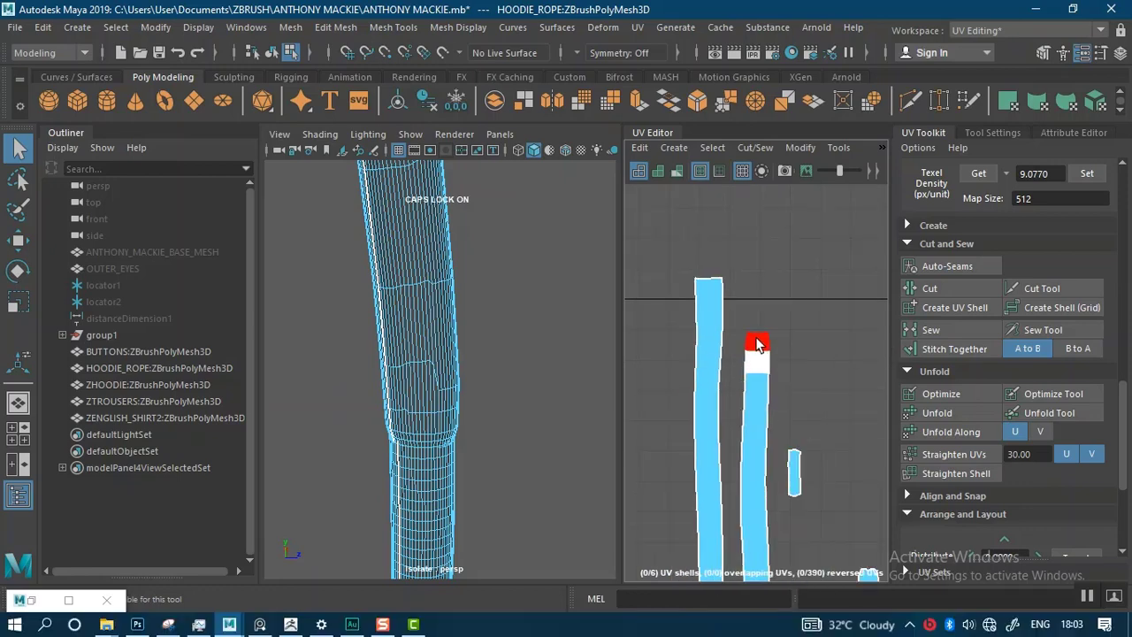
Select the long UV shell with the seamed upper band and delete its UVs.
drag(737, 316, 780, 404)
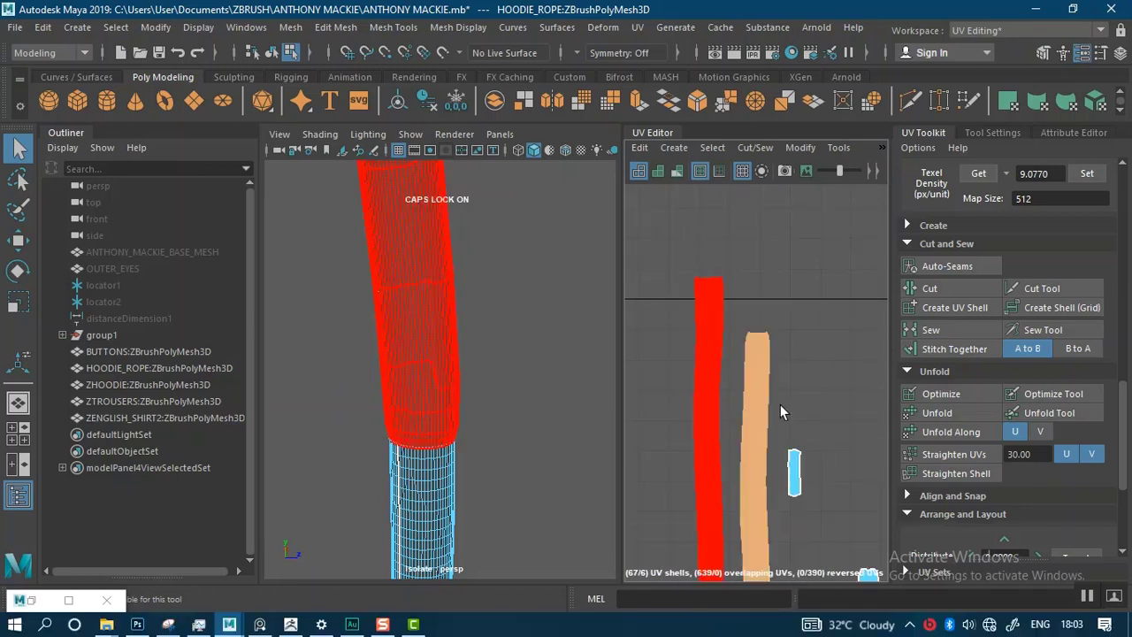
click(798, 354)
scroll(798, 354, up, 3)
scroll(751, 383, up, 2)
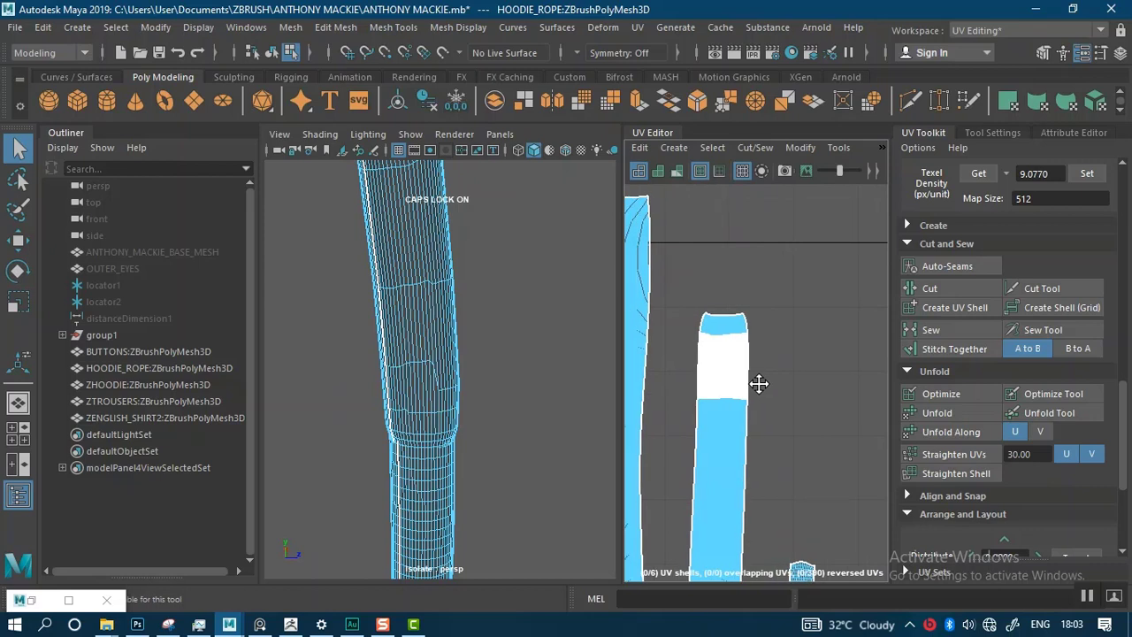
click(687, 341)
scroll(696, 381, down, 3)
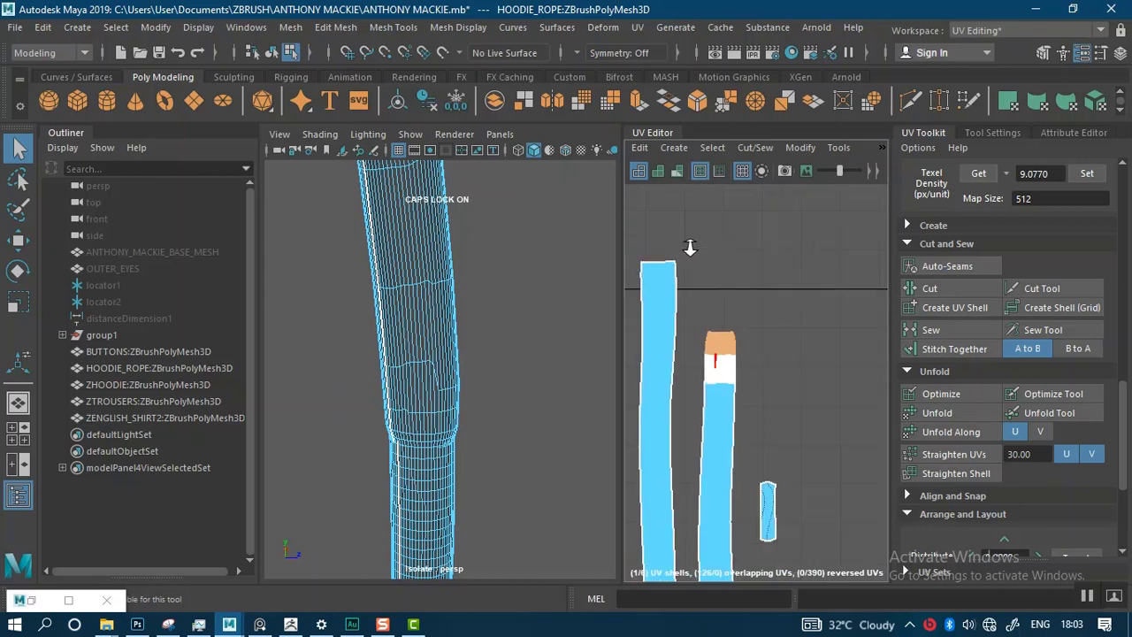
key(Delete)
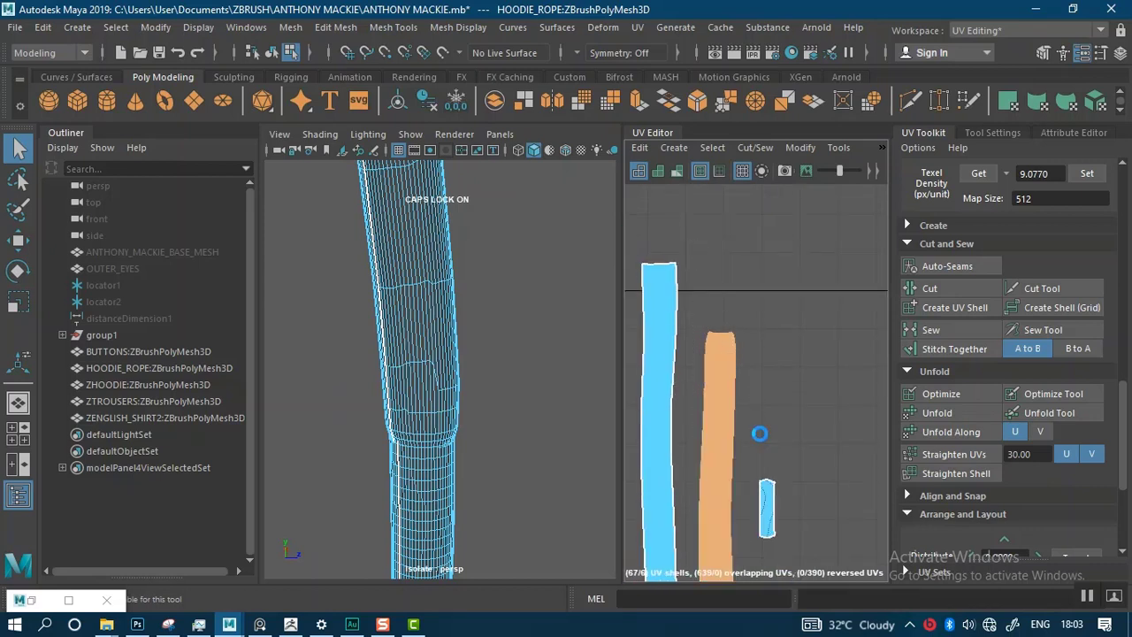
scroll(787, 426, down, 5)
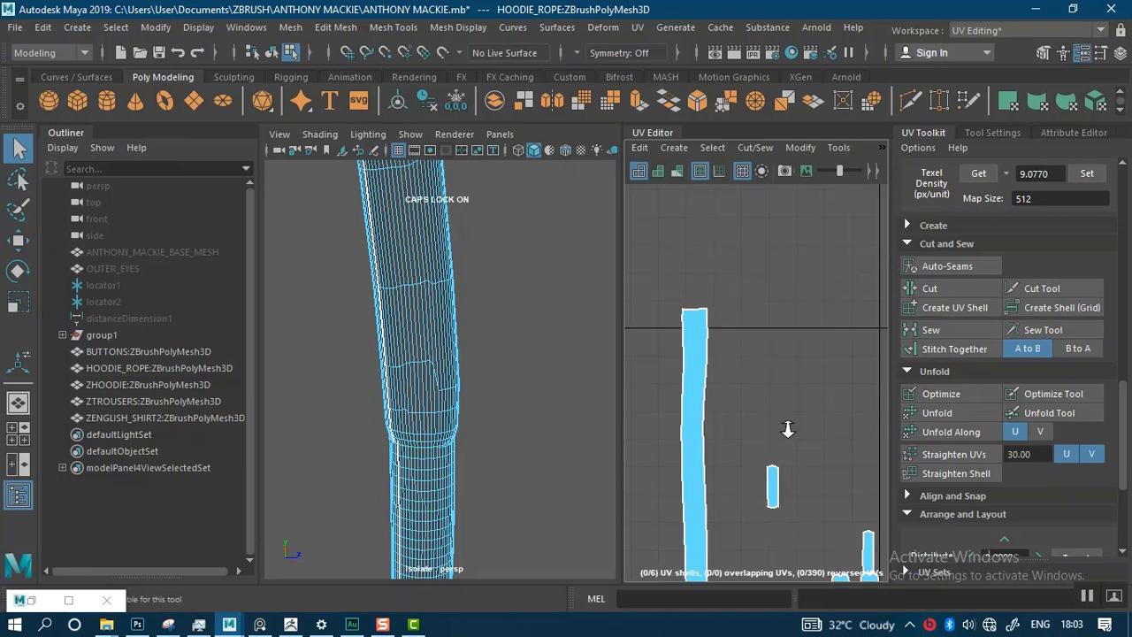
scroll(787, 426, up, 1)
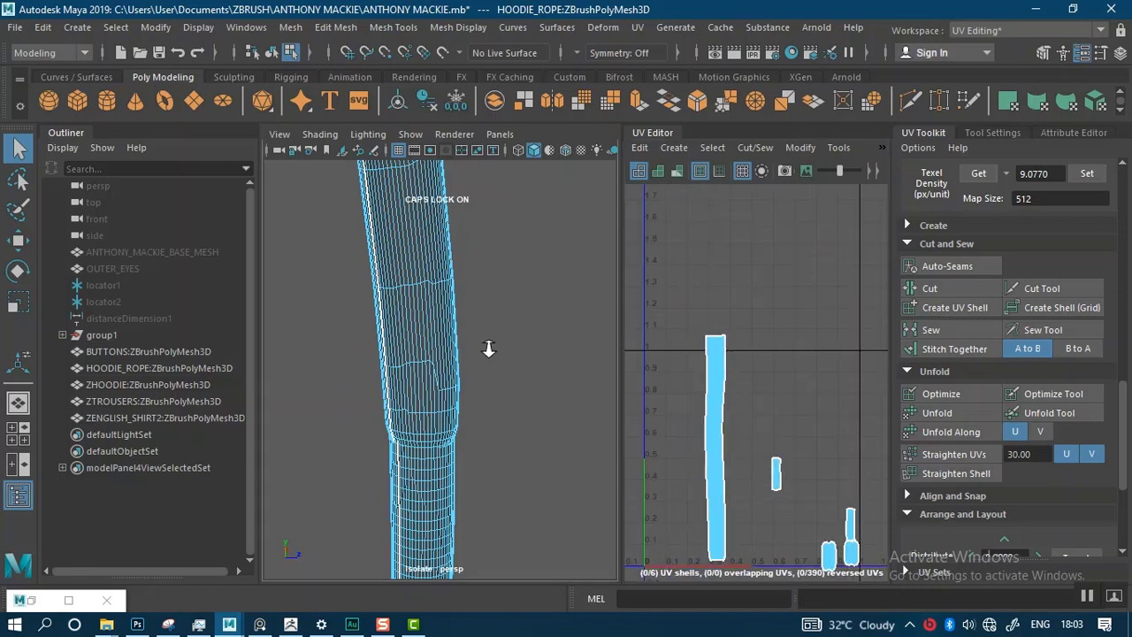
Switch the hoodie rope to object mode, clear the selection and reselect the rope.
scroll(548, 362, down, 5)
alt+drag(465, 331, 434, 361)
right_drag(457, 363, 462, 210)
alt+drag(535, 372, 546, 321)
alt+right_drag(546, 319, 557, 356)
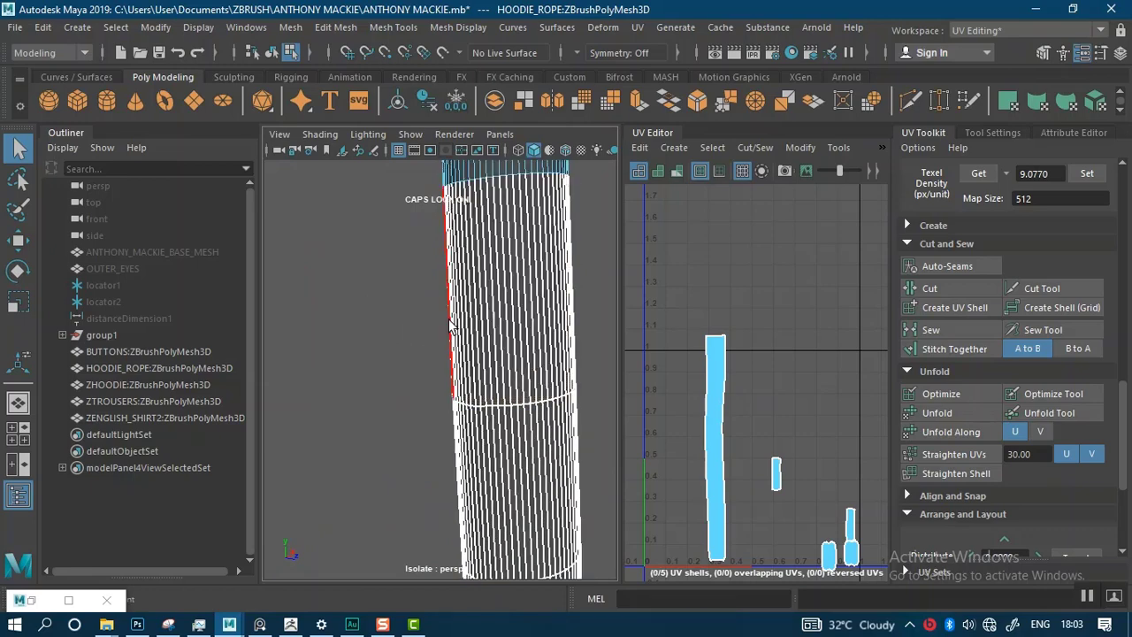
right_drag(453, 187, 530, 142)
click(302, 291)
click(493, 343)
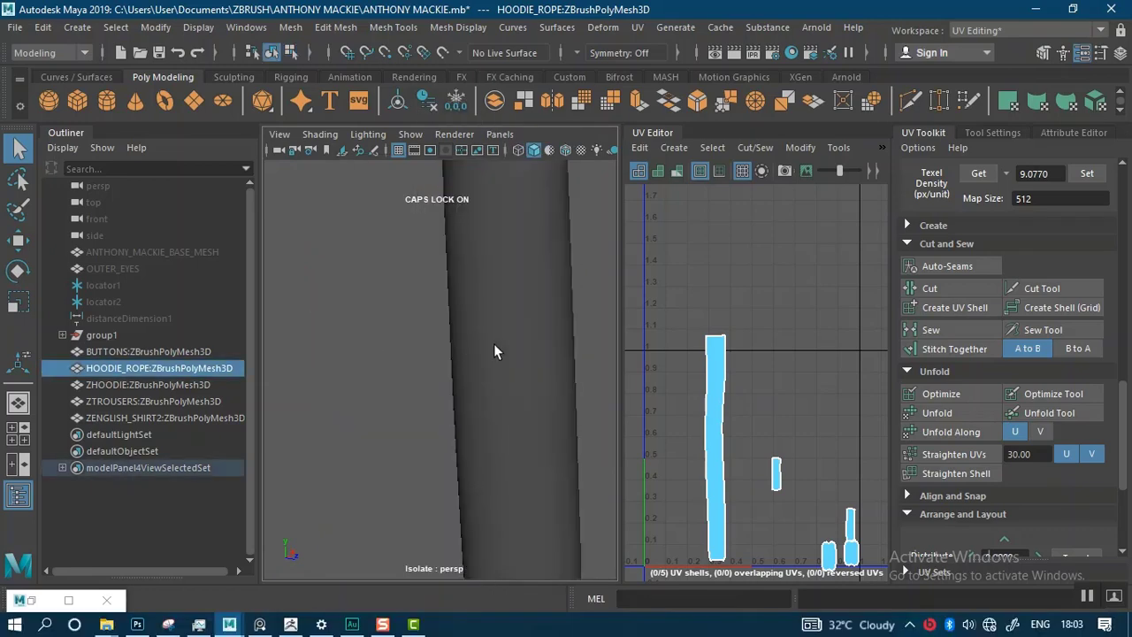
alt+right_drag(536, 410, 487, 338)
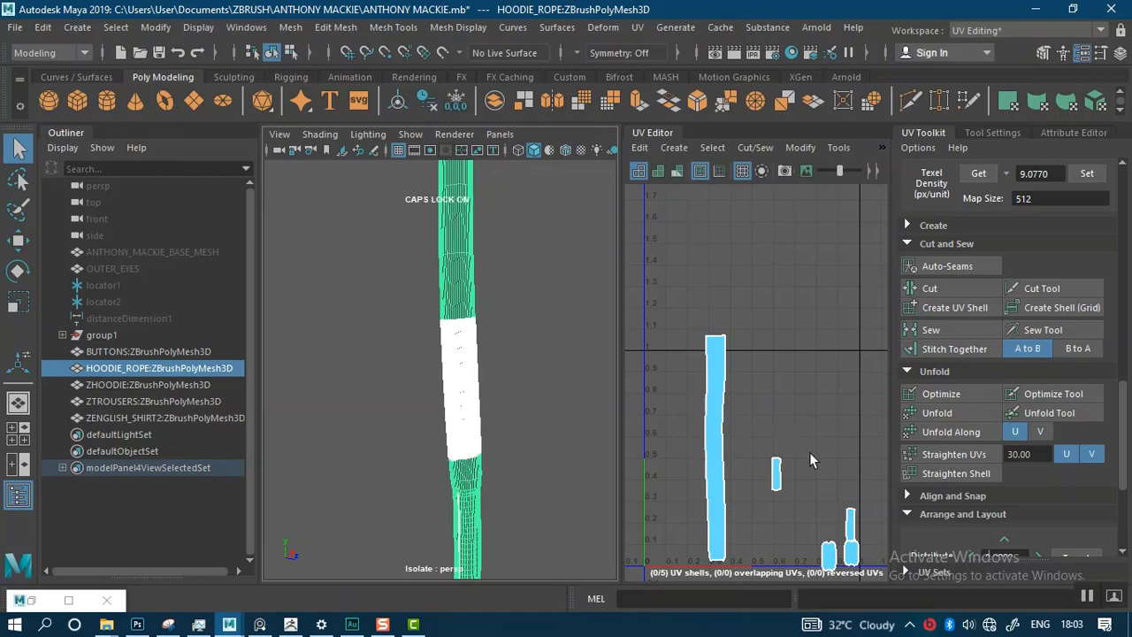
alt+right_drag(809, 451, 817, 479)
Examine the rope's white band up close, reselect the rope and switch to UV shell selection.
alt+right_drag(547, 331, 433, 282)
alt+middle_drag(463, 316, 430, 412)
alt+right_drag(430, 412, 546, 473)
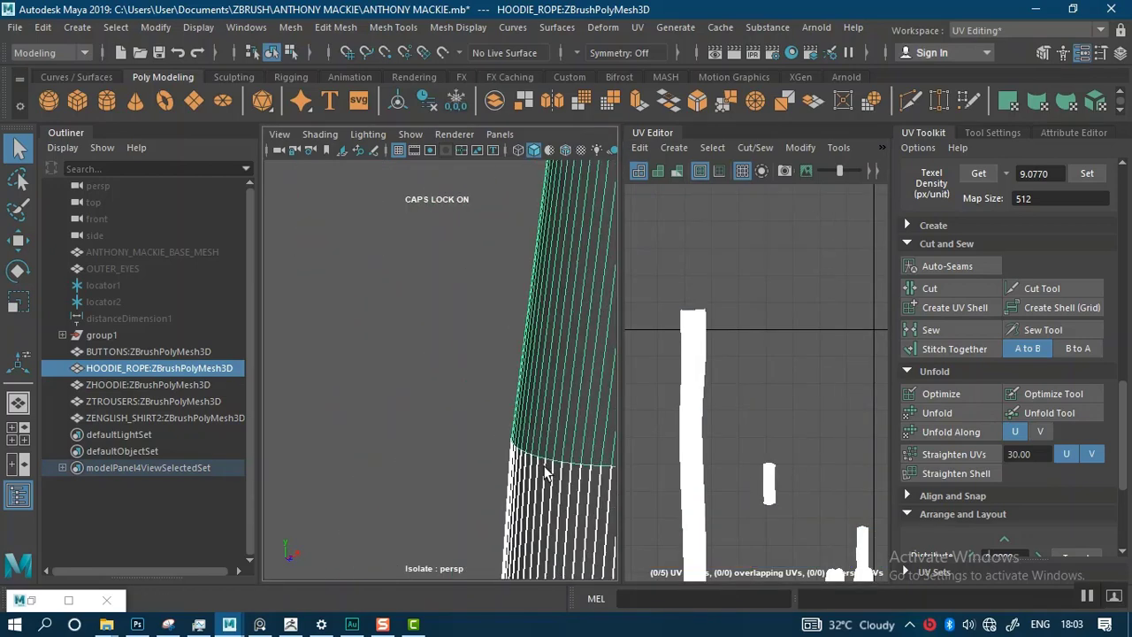
alt+middle_drag(545, 473, 454, 303)
alt+right_drag(455, 303, 424, 306)
click(476, 324)
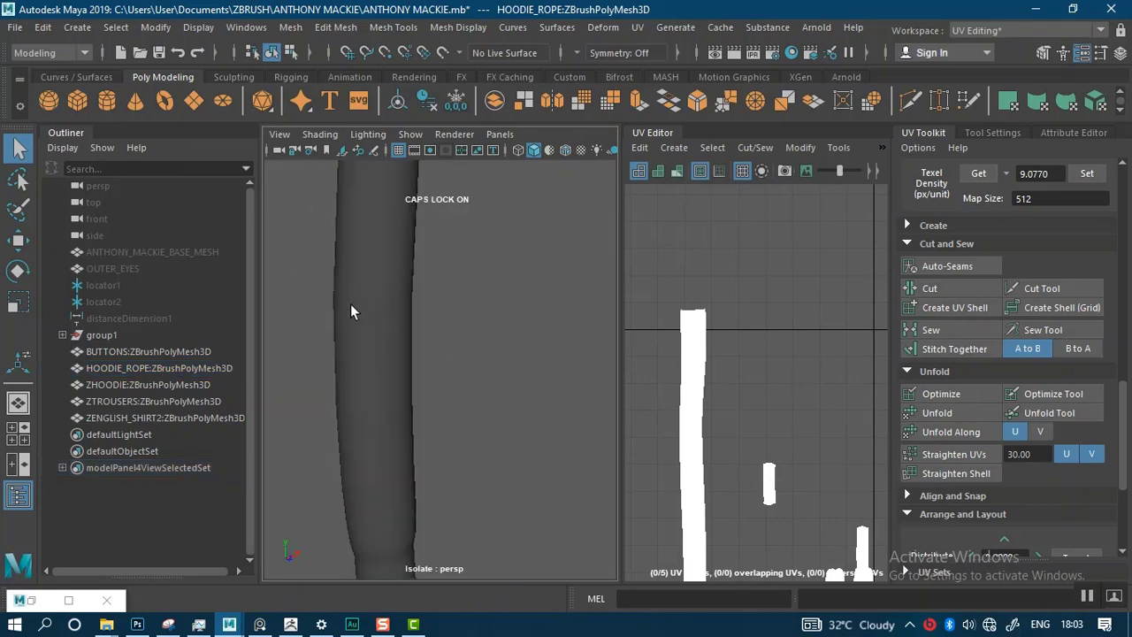
click(351, 305)
scroll(723, 407, down, 2)
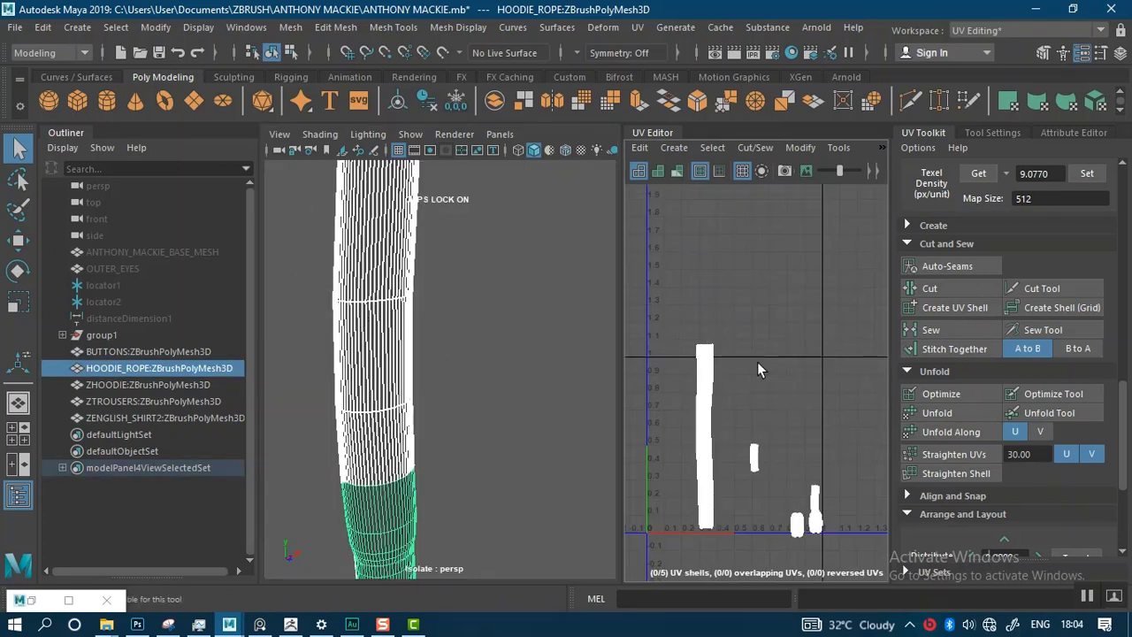
right_drag(766, 366, 698, 345)
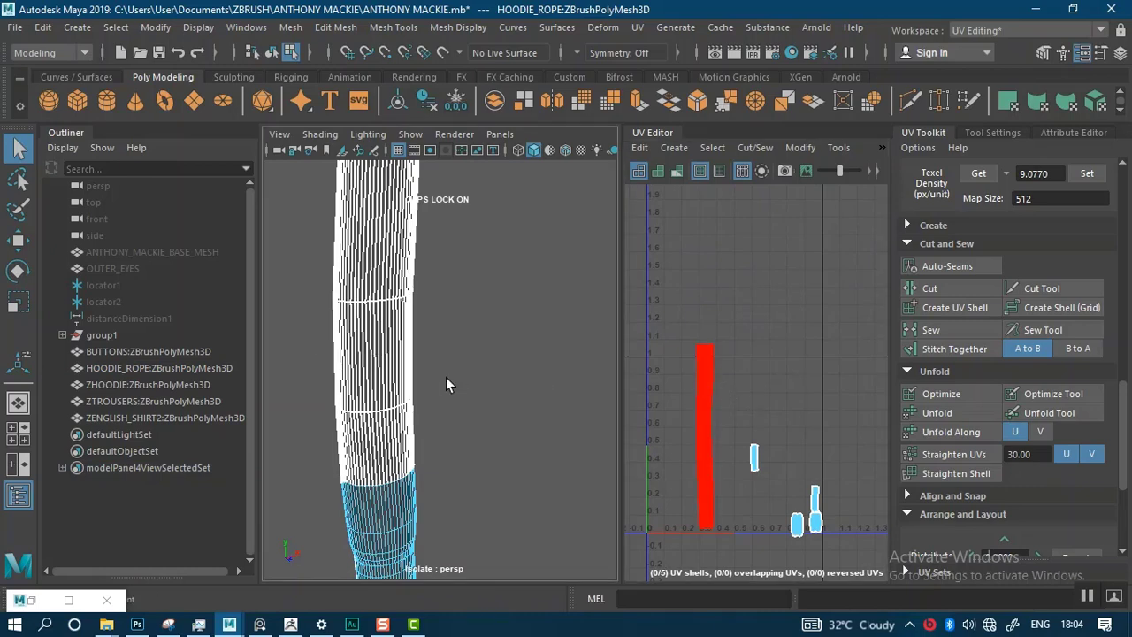
Check both rope strands and turn off the isolated view to show them on the hoodie.
mouse_move(446, 377)
alt+right_down()
mouse_move(424, 306)
mouse_move(463, 221)
alt+right_up()
alt+right_drag(488, 300, 461, 261)
alt+middle_drag(461, 261, 455, 335)
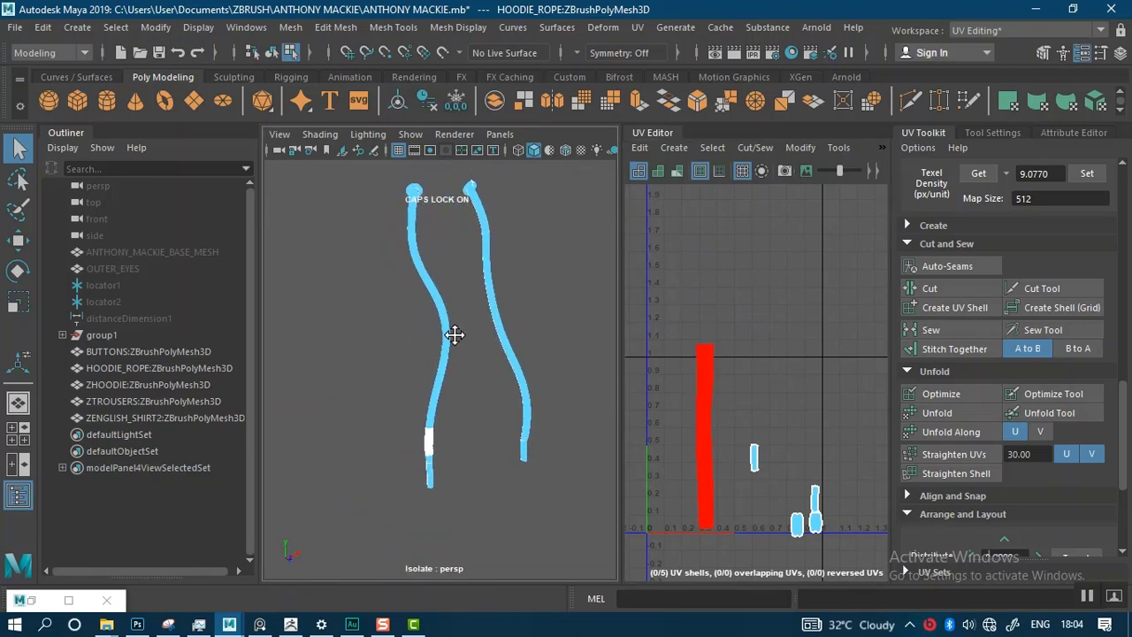
scroll(454, 334, up, 5)
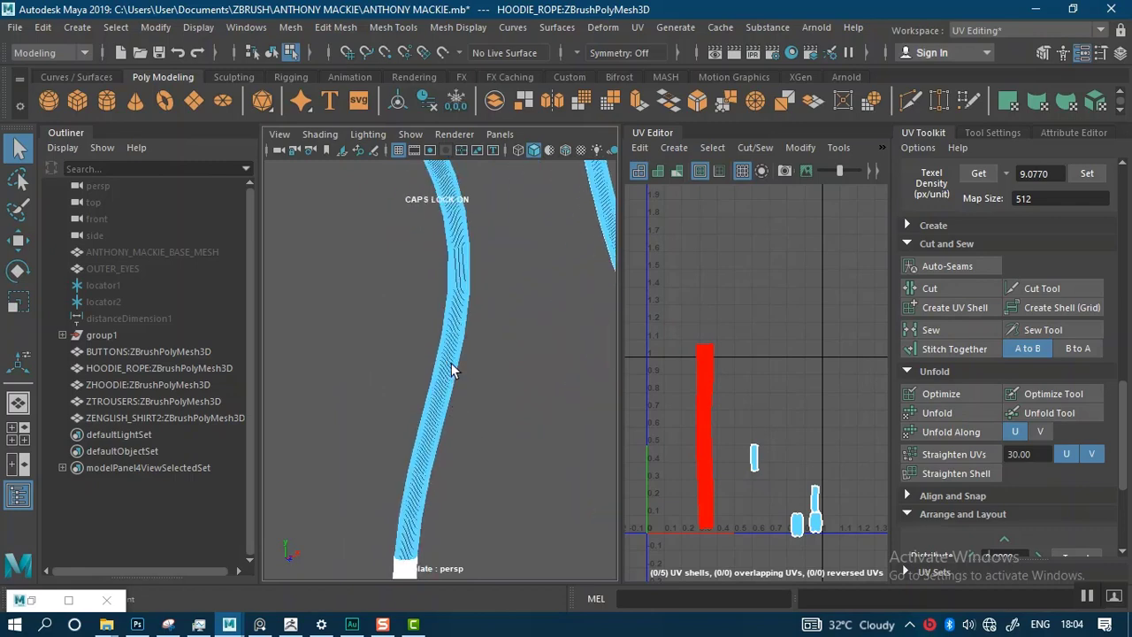
key(ctrl+1)
scroll(468, 362, down, 5)
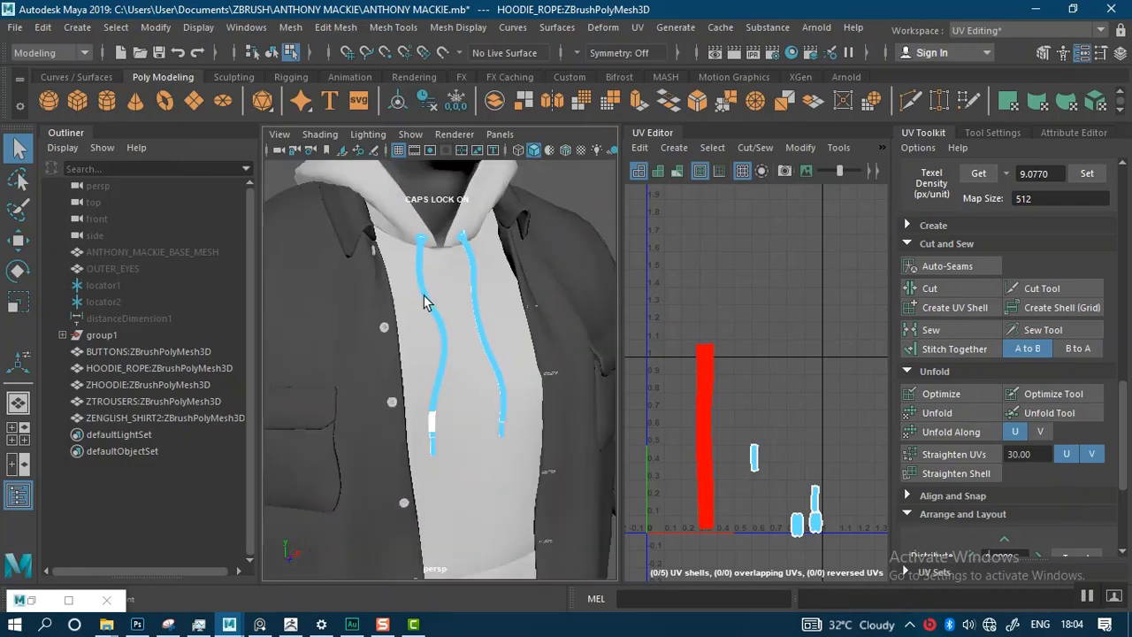
Select the shell of the rope strand that has the white band and isolate it in the viewport.
right_drag(425, 297, 438, 209)
alt+right_drag(449, 312, 494, 508)
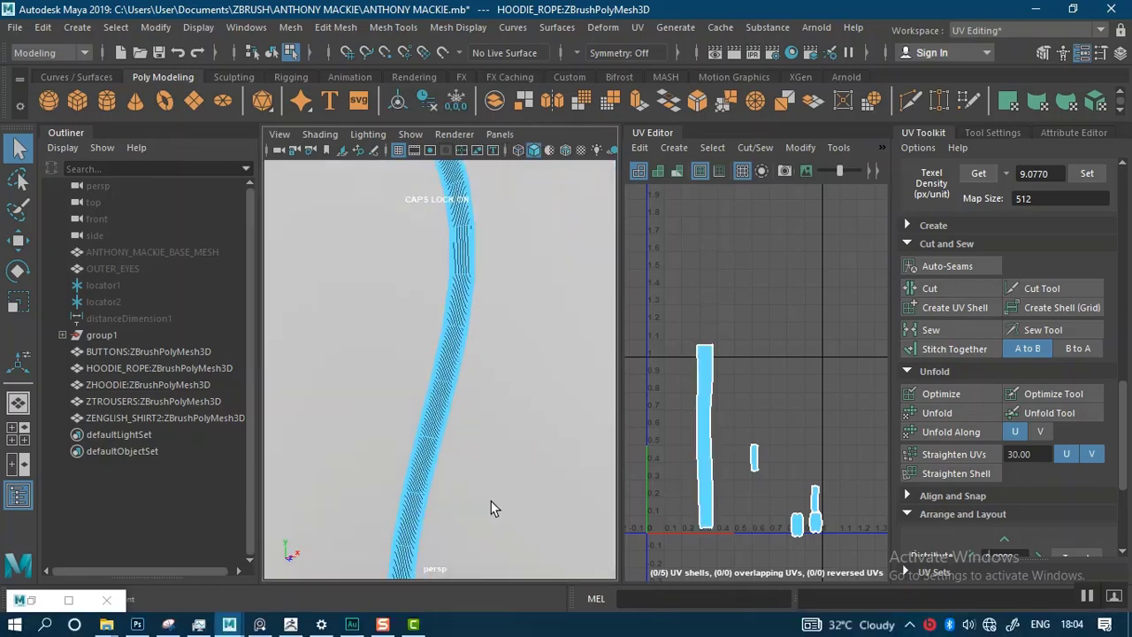
click(440, 395)
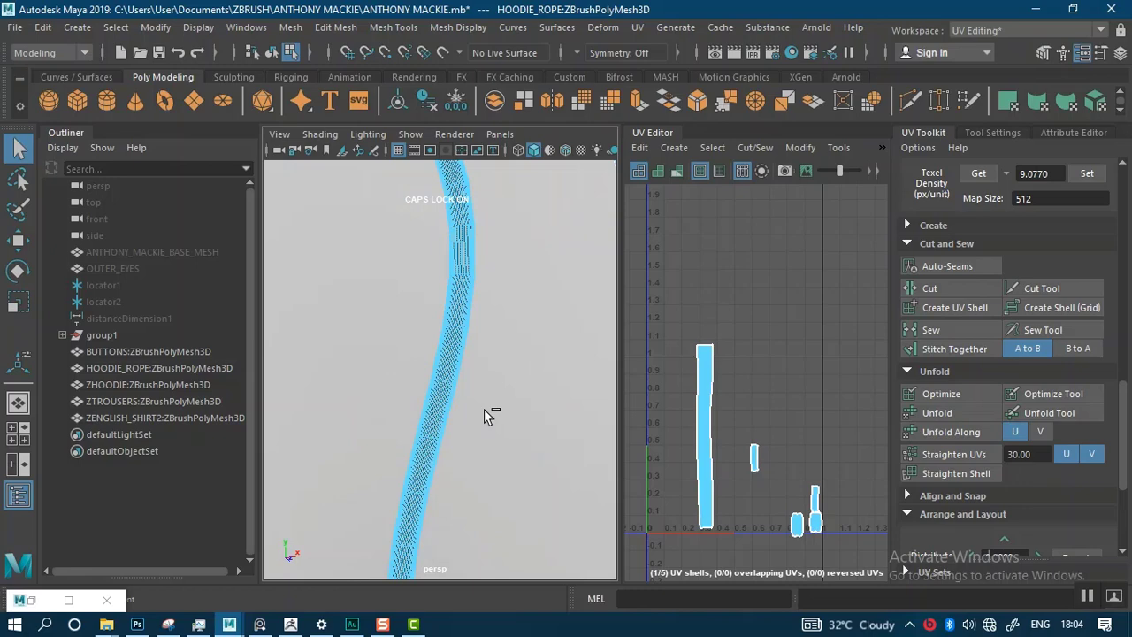
key(ctrl+1)
alt+right_drag(491, 393, 497, 321)
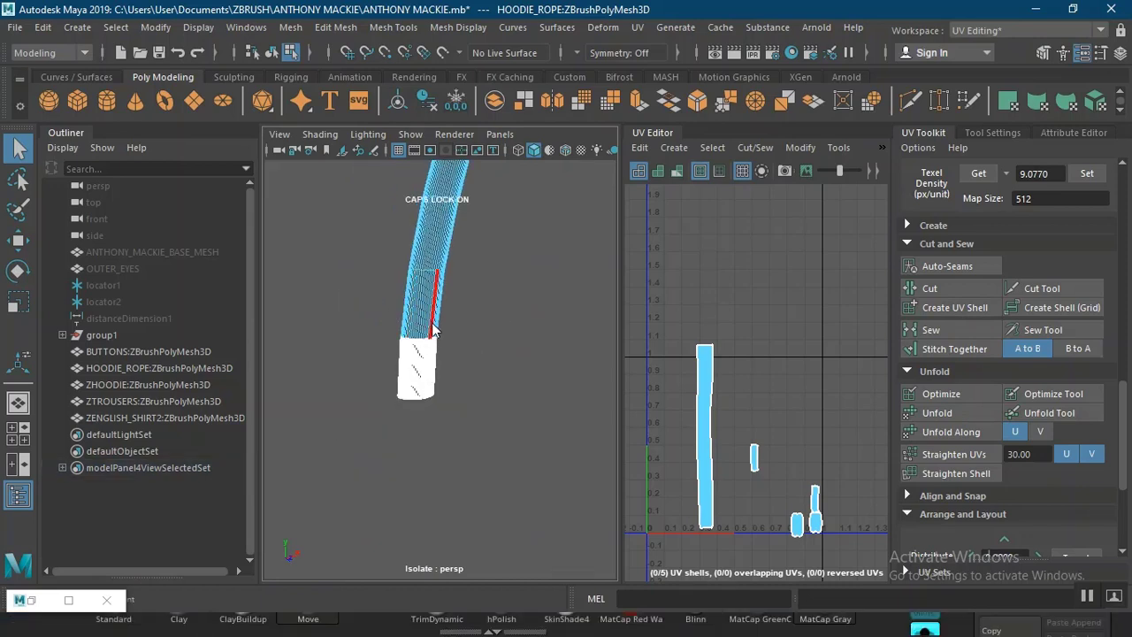
Select the whole isolated strand in UV shell mode and expand the UV creation options.
right_drag(425, 320, 427, 205)
alt+right_drag(475, 363, 416, 269)
alt+middle_drag(419, 265, 431, 394)
drag(347, 217, 532, 573)
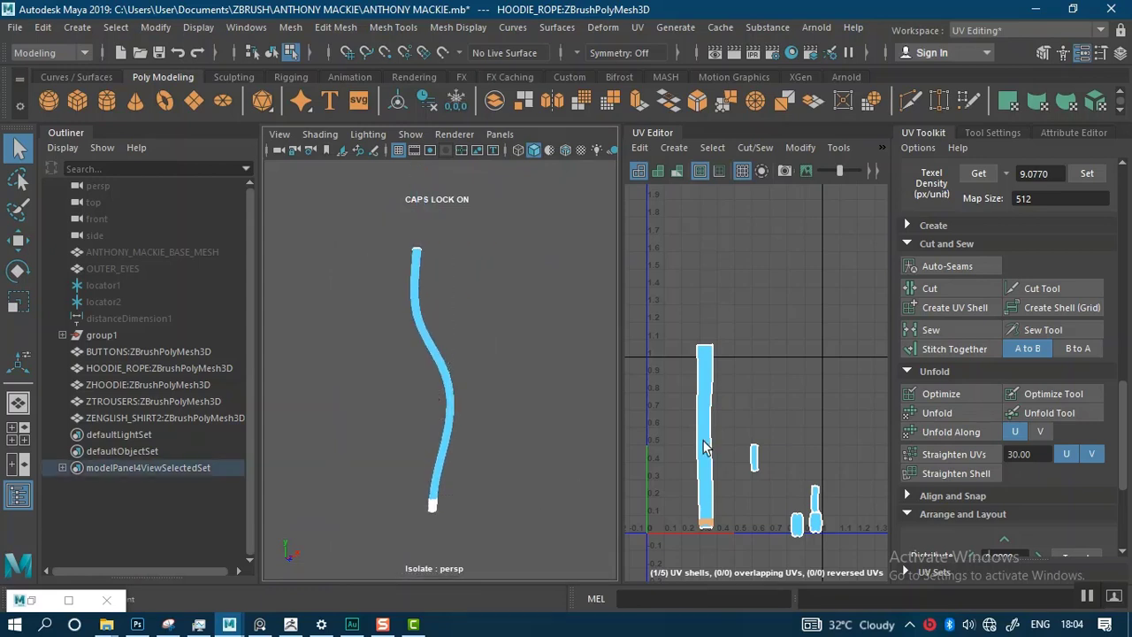
scroll(951, 314, up, 3)
click(920, 375)
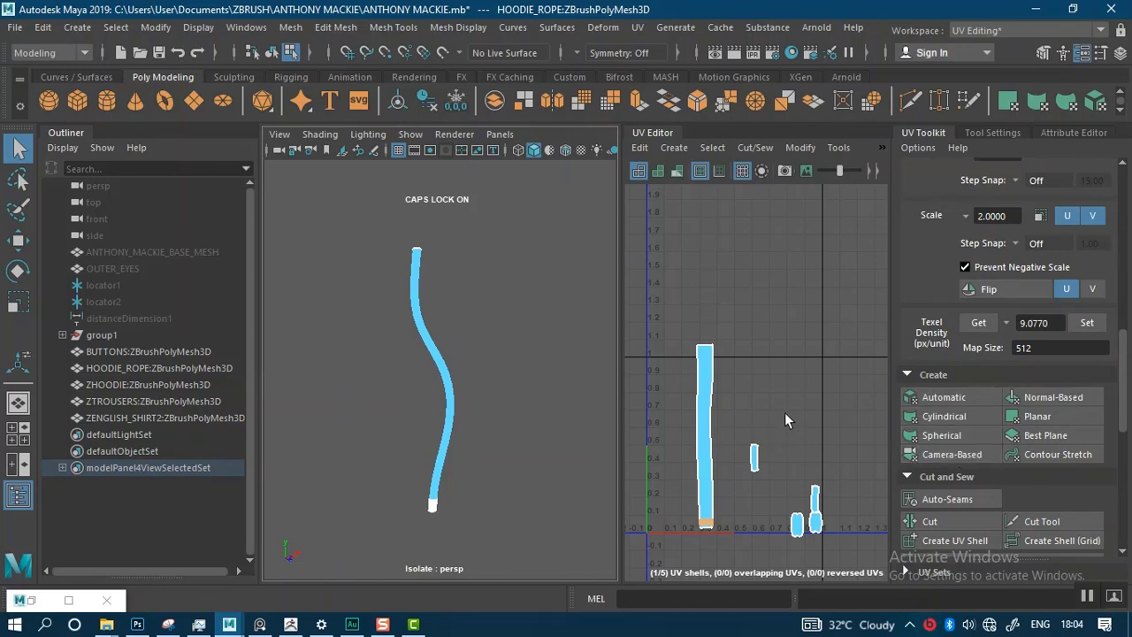
Examine the isolated strand along its length and compare it with its UV shells.
scroll(477, 385, down, 3)
scroll(476, 385, up, 6)
scroll(477, 385, down, 3)
scroll(741, 368, down, 4)
scroll(750, 377, up, 3)
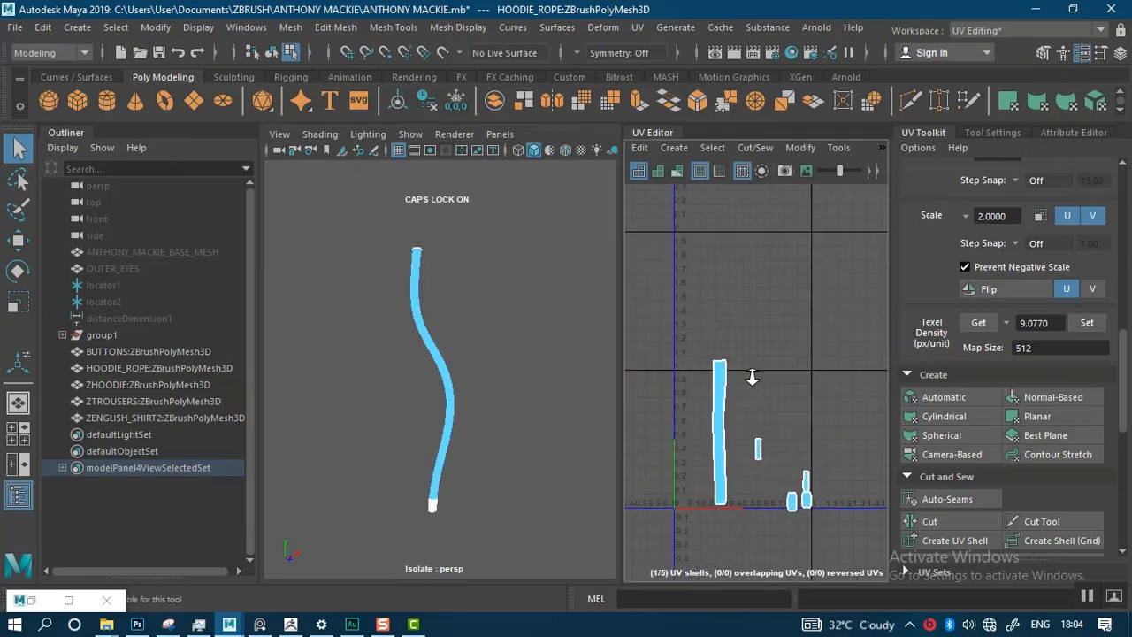
scroll(477, 335, up, 2)
alt+right_drag(477, 335, 452, 331)
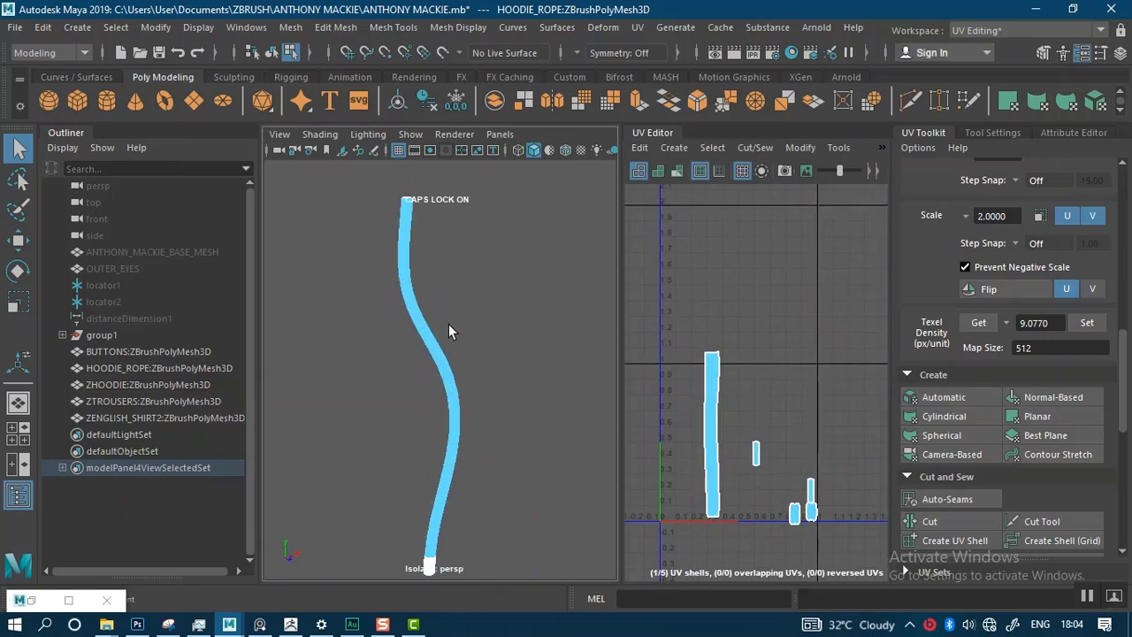
alt+middle_drag(452, 330, 439, 416)
alt+right_drag(446, 351, 495, 442)
mouse_move(446, 311)
alt+mouse_down()
mouse_move(460, 365)
mouse_move(452, 313)
alt+mouse_up()
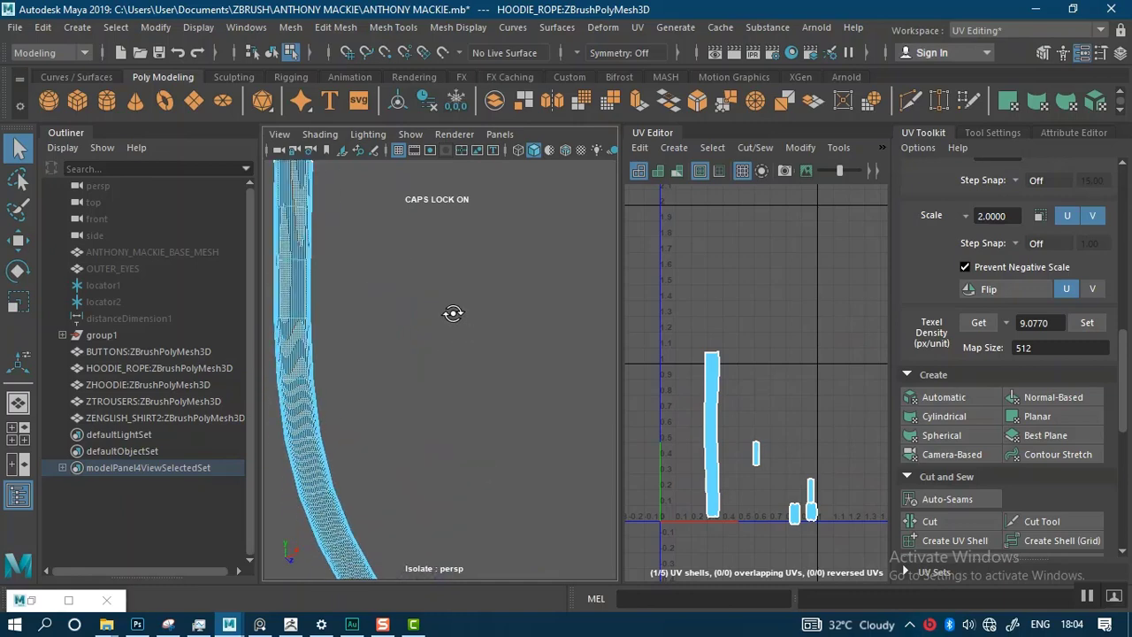
alt+right_drag(451, 313, 395, 305)
alt+middle_drag(397, 364, 397, 239)
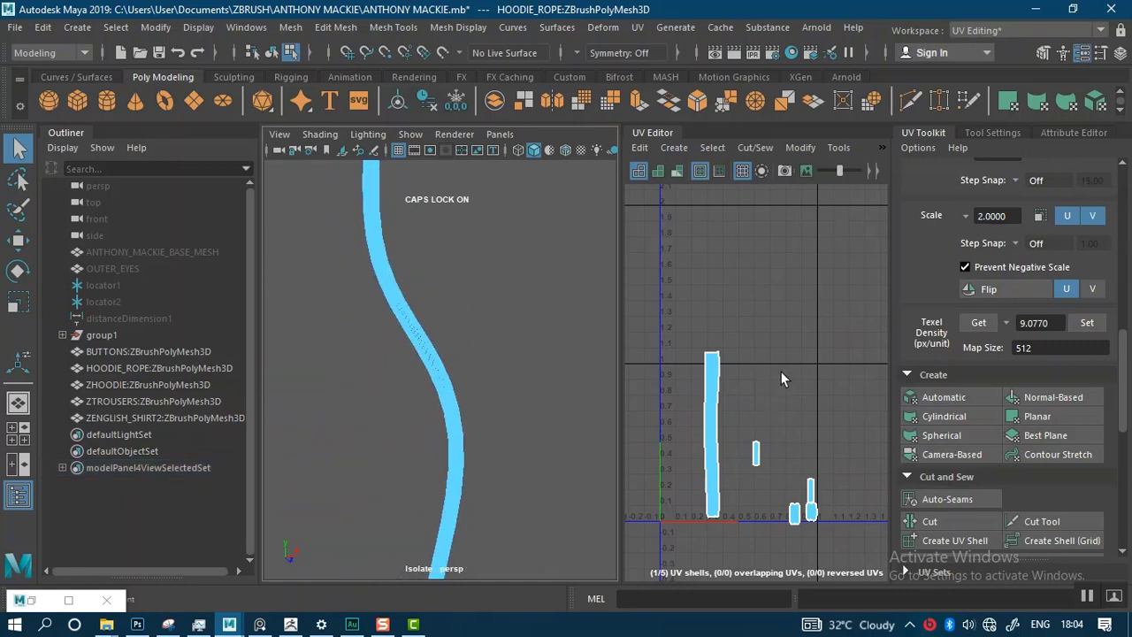
Try isolating the selection in the UV Editor, and turn the isolation back off.
scroll(780, 370, up, 3)
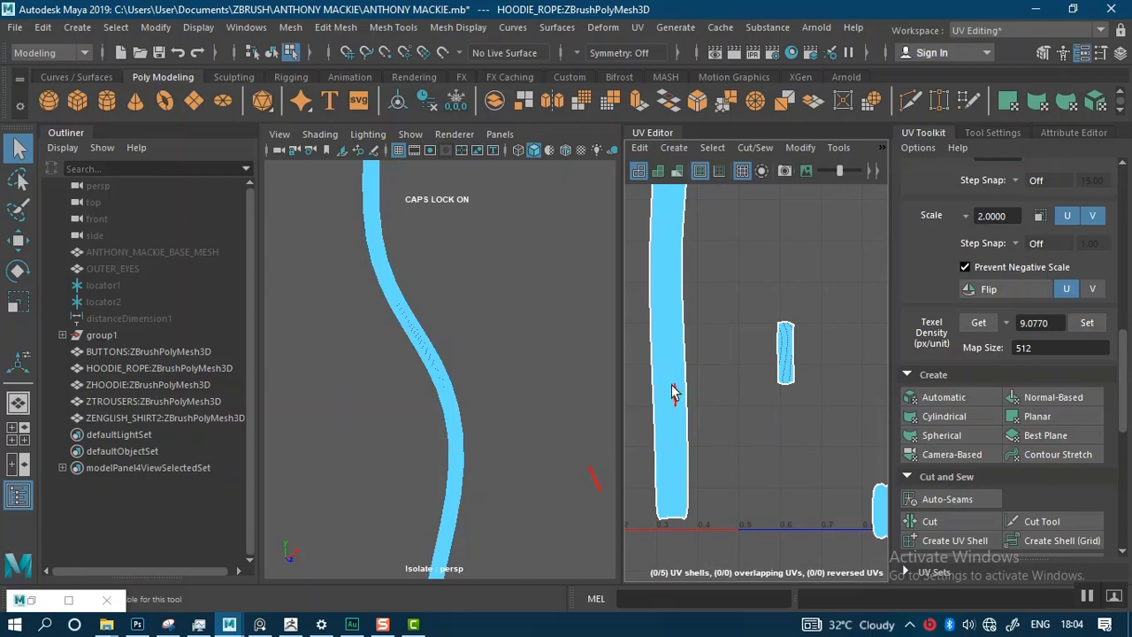
alt+middle_drag(705, 331, 742, 381)
right_drag(712, 354, 645, 326)
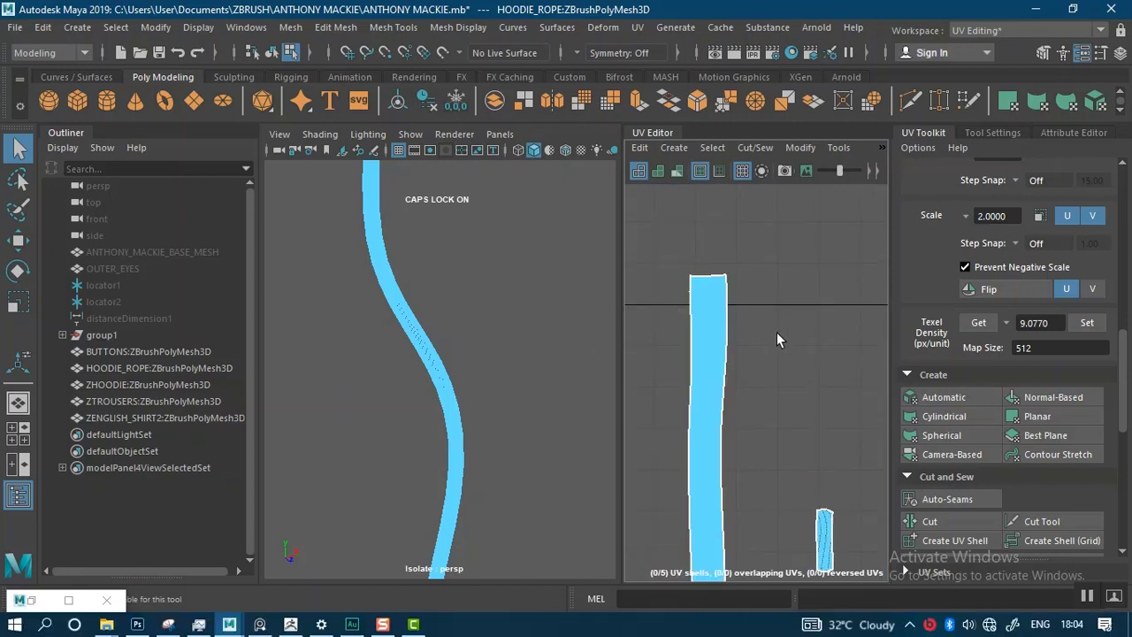
key(ctrl+1)
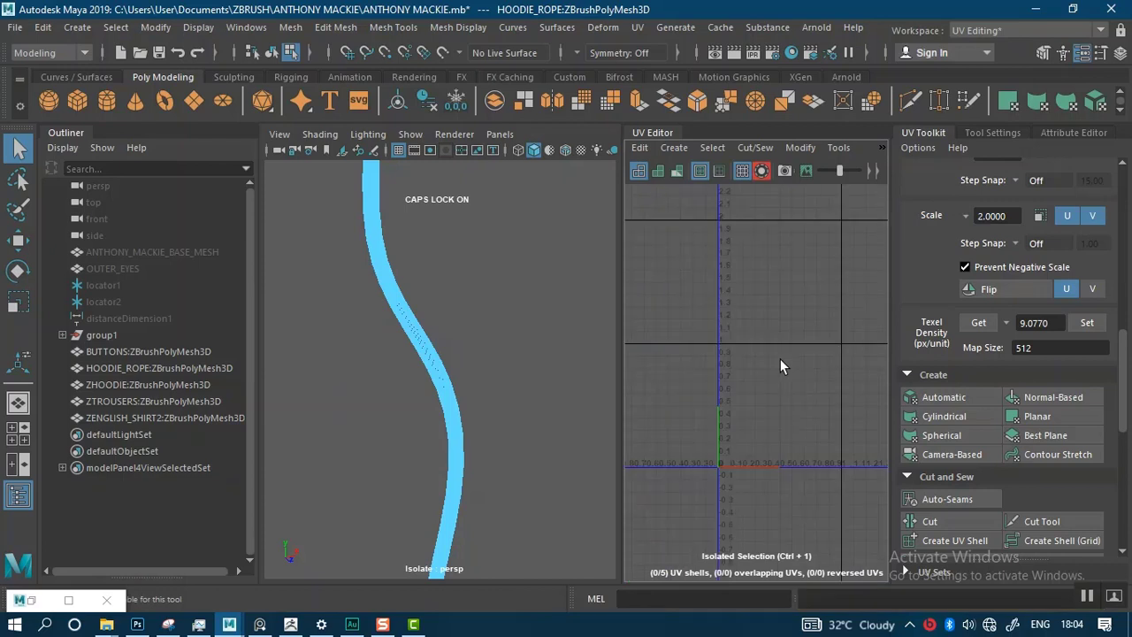
key(ctrl+1)
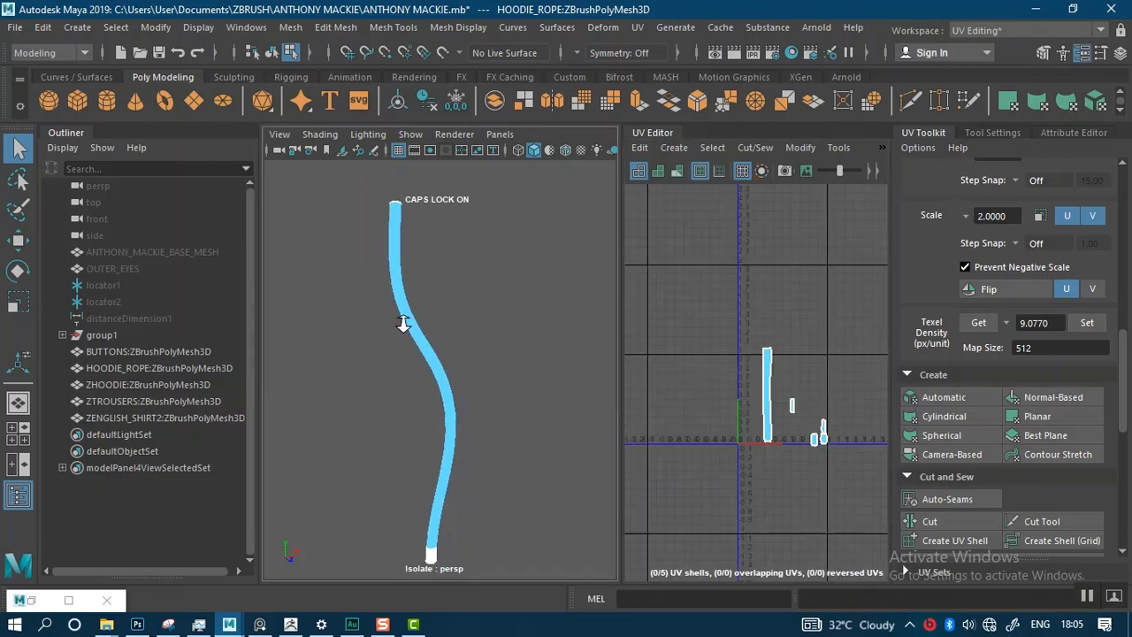
Reselect the whole isolated strand in UV shell mode.
scroll(404, 321, up, 6)
scroll(418, 409, down, 8)
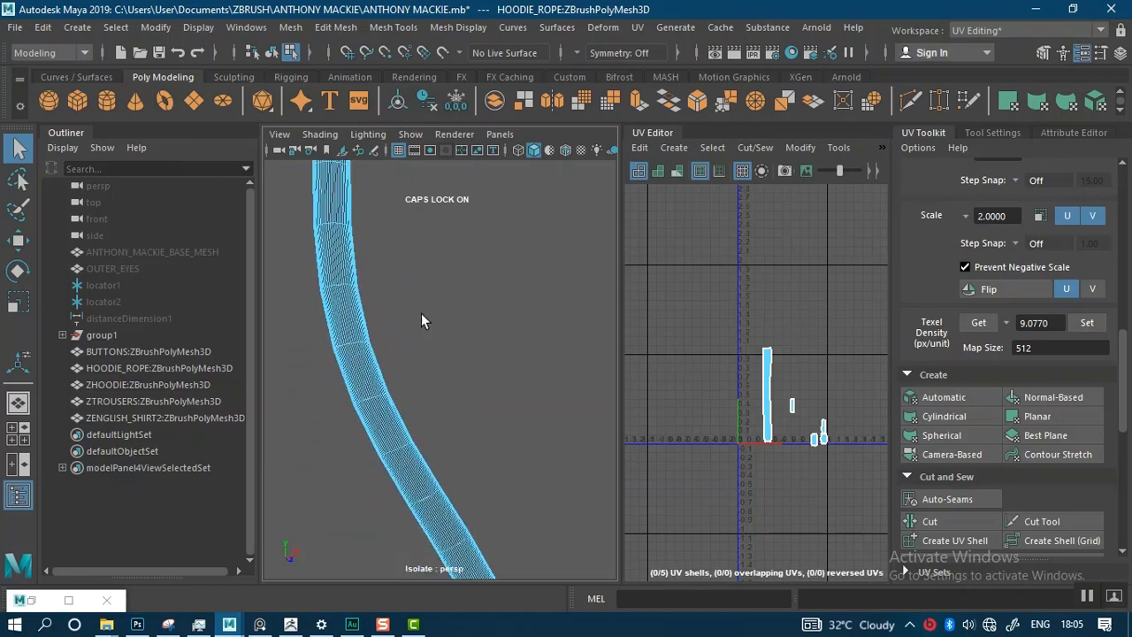
right_drag(376, 305, 391, 210)
scroll(403, 296, down, 4)
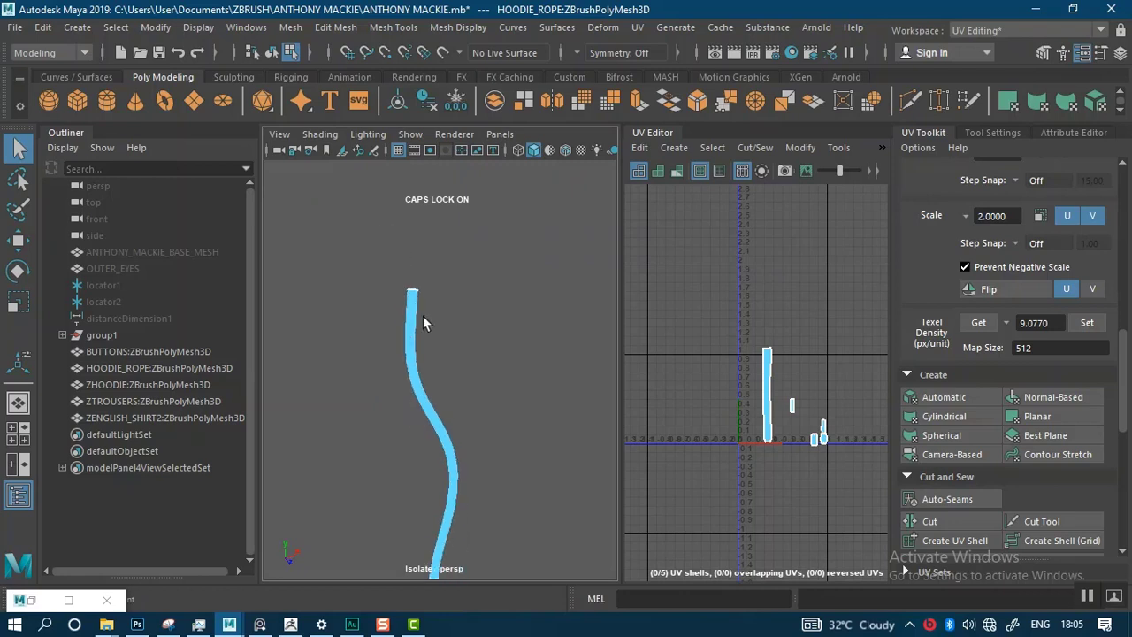
alt+middle_drag(423, 316, 403, 224)
drag(346, 174, 462, 528)
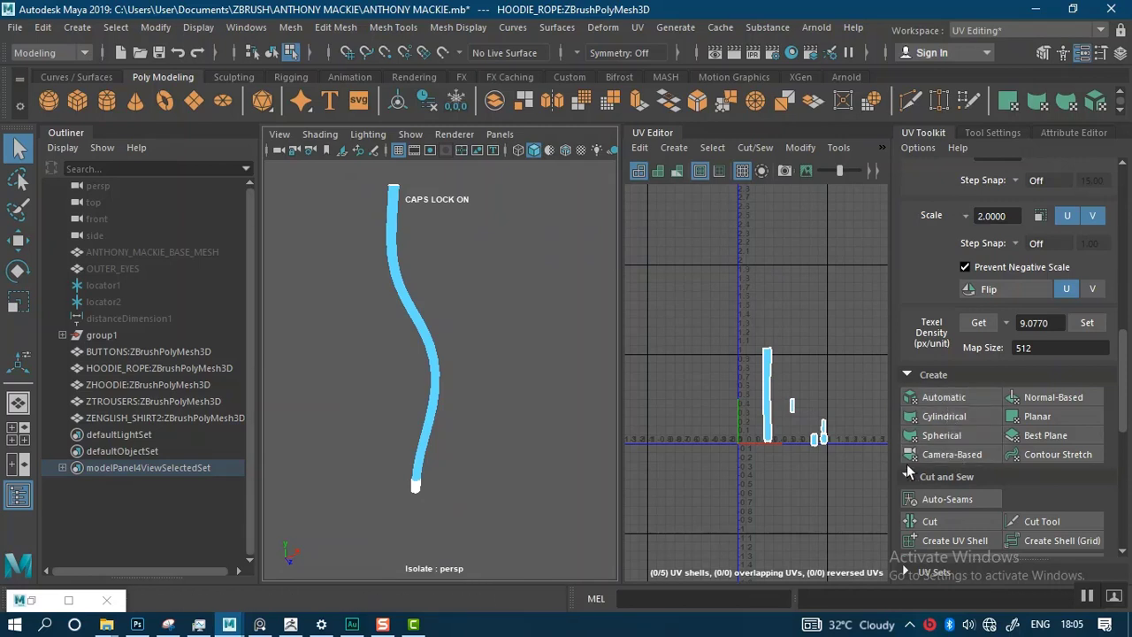
Select the strand's shell in the viewport and inspect the white segment at its lower end.
scroll(469, 352, up, 10)
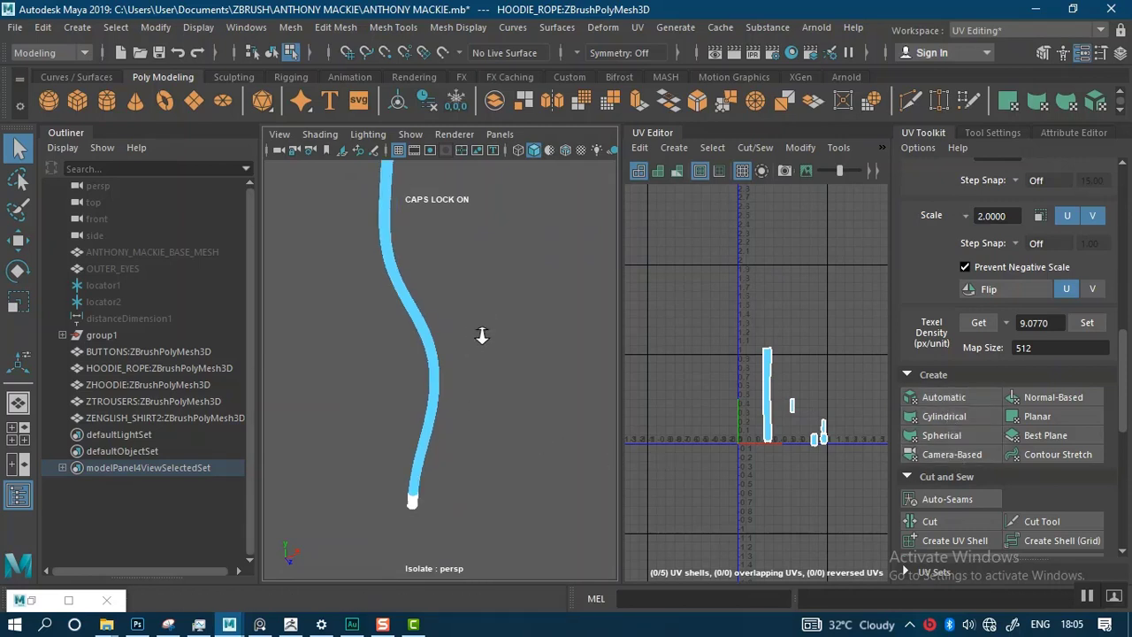
alt+right_drag(551, 228, 453, 264)
click(448, 363)
double_click(469, 365)
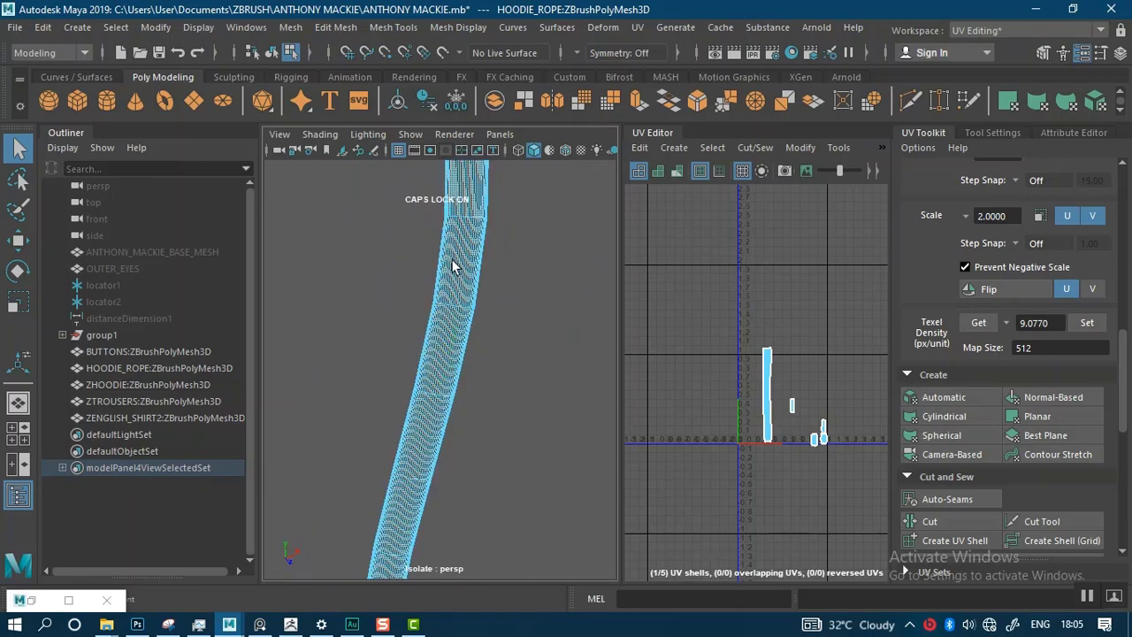
alt+middle_drag(467, 344, 507, 169)
alt+right_drag(477, 385, 483, 490)
alt+middle_drag(482, 490, 550, 236)
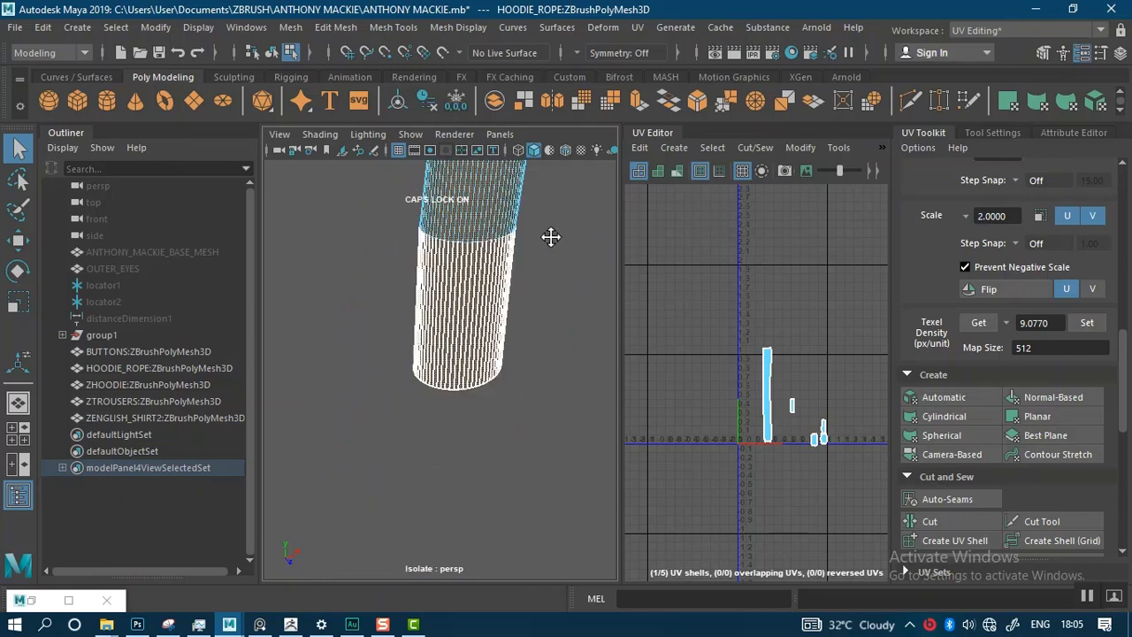
Select the faces of the white segment at the strand's lower end and activate the Move tool.
alt+right_drag(551, 237, 551, 392)
alt+middle_drag(525, 309, 467, 457)
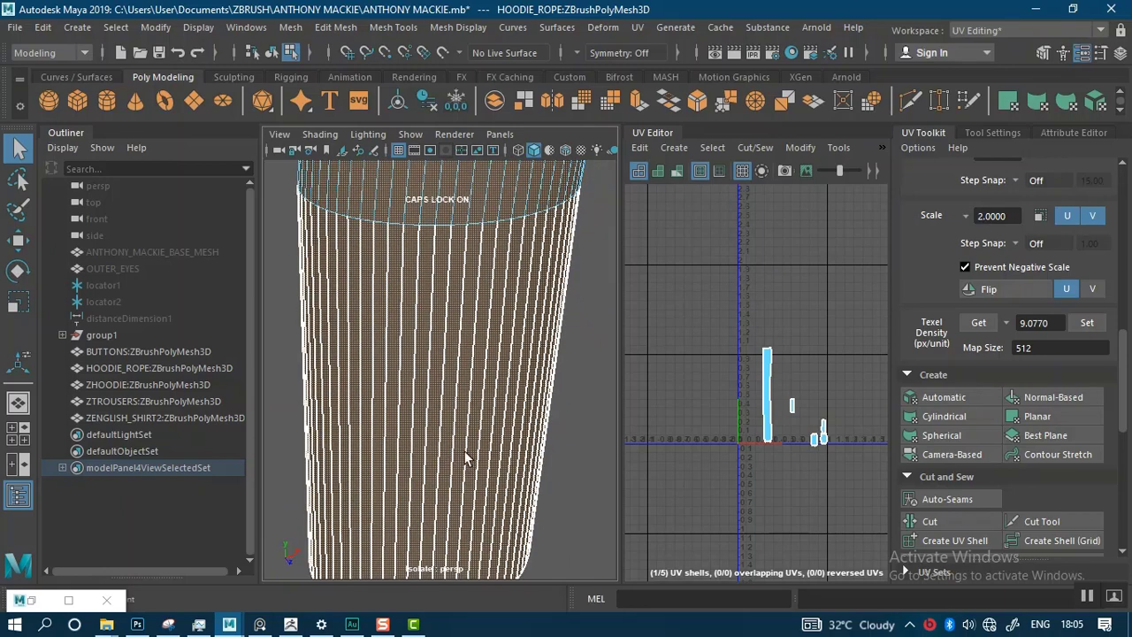
click(588, 331)
click(504, 340)
key(w)
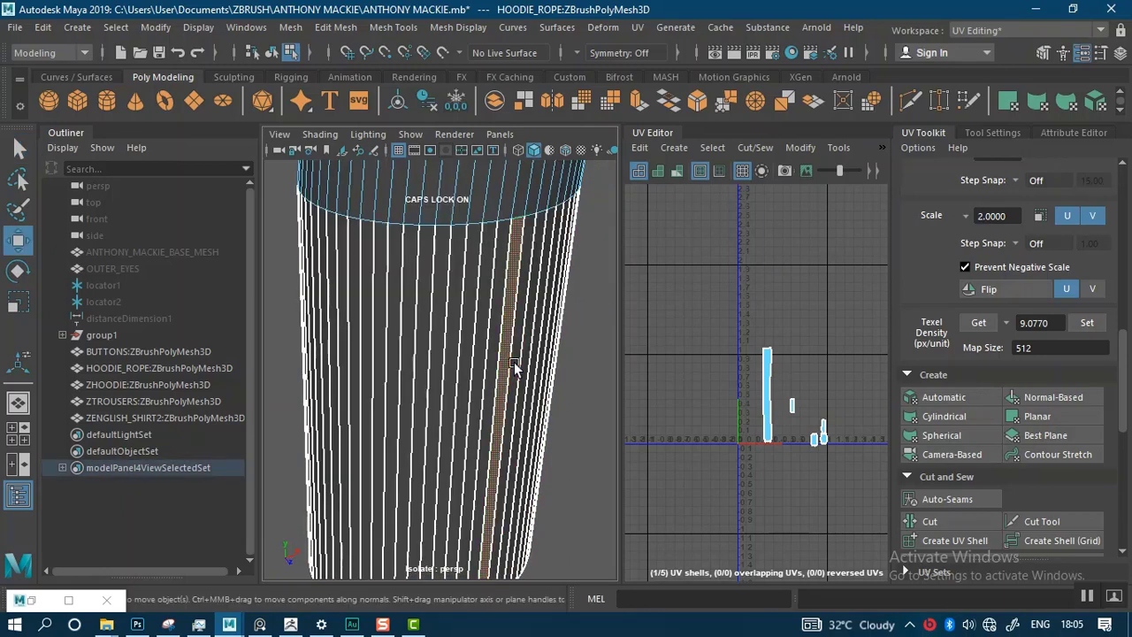
click(442, 199)
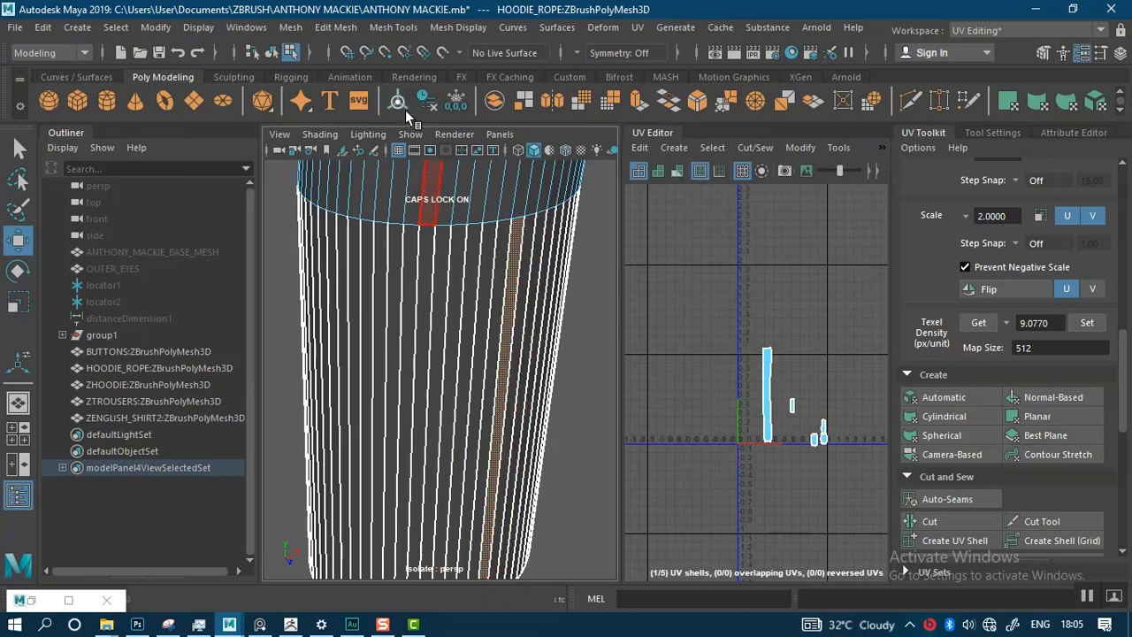
alt+right_drag(500, 379, 402, 397)
drag(328, 376, 529, 422)
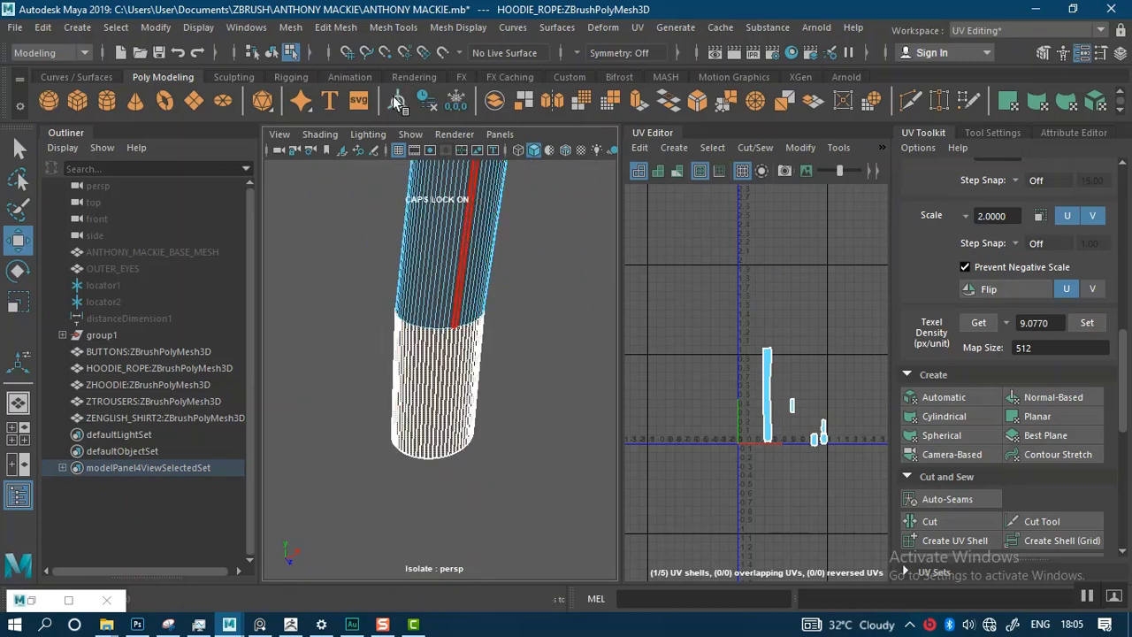
Examine the whole strand, and inspect the boundary between its blue section and the selected lower-end faces.
alt+right_drag(536, 427, 435, 179)
alt+right_drag(471, 319, 428, 217)
alt+middle_drag(476, 292, 469, 317)
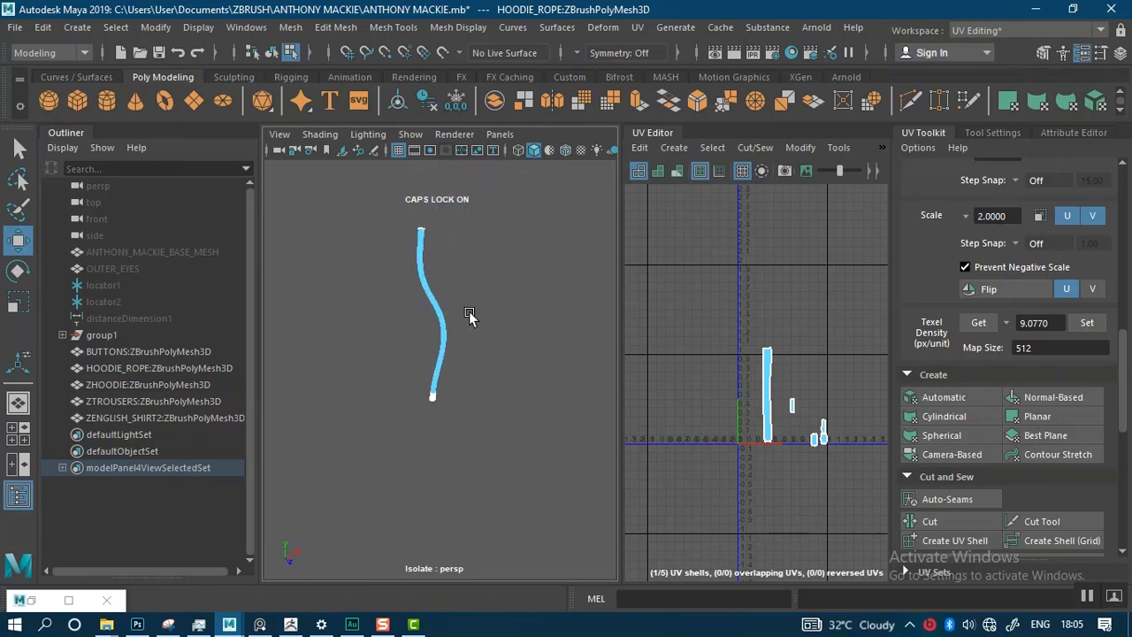
alt+right_drag(470, 316, 524, 457)
alt+middle_drag(490, 394, 532, 365)
alt+right_drag(505, 344, 541, 427)
alt+middle_drag(531, 361, 536, 200)
alt+right_drag(512, 243, 529, 336)
Expand group1 in the scene hierarchy, select the whole HOODIE_ROPE mesh as an object, and activate the Rotate tool.
click(62, 335)
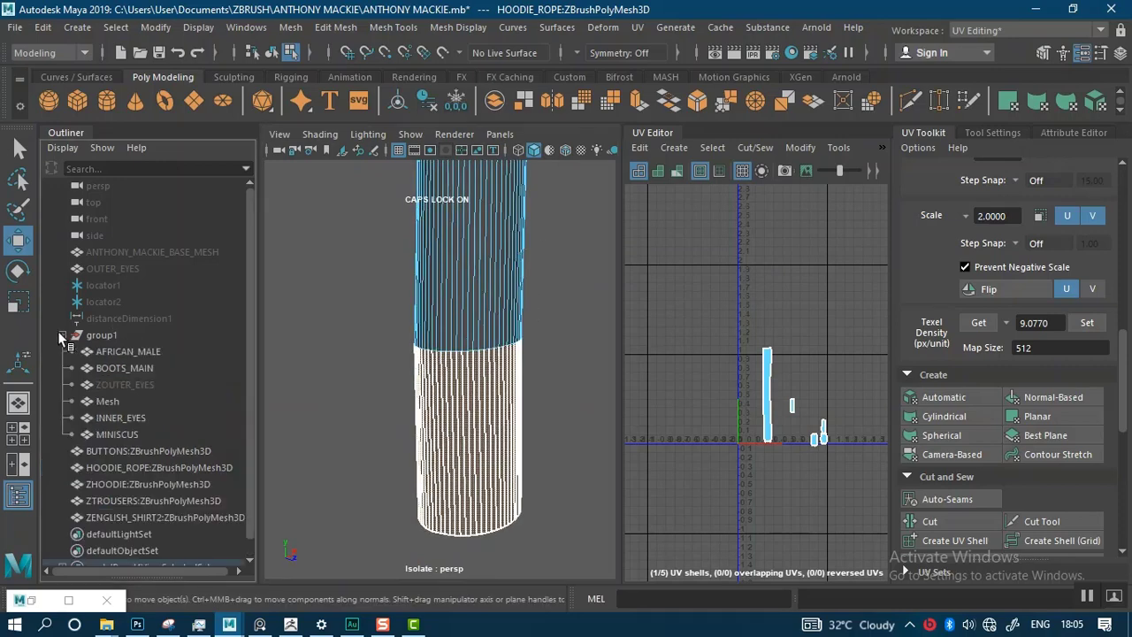
scroll(124, 411, down, 1)
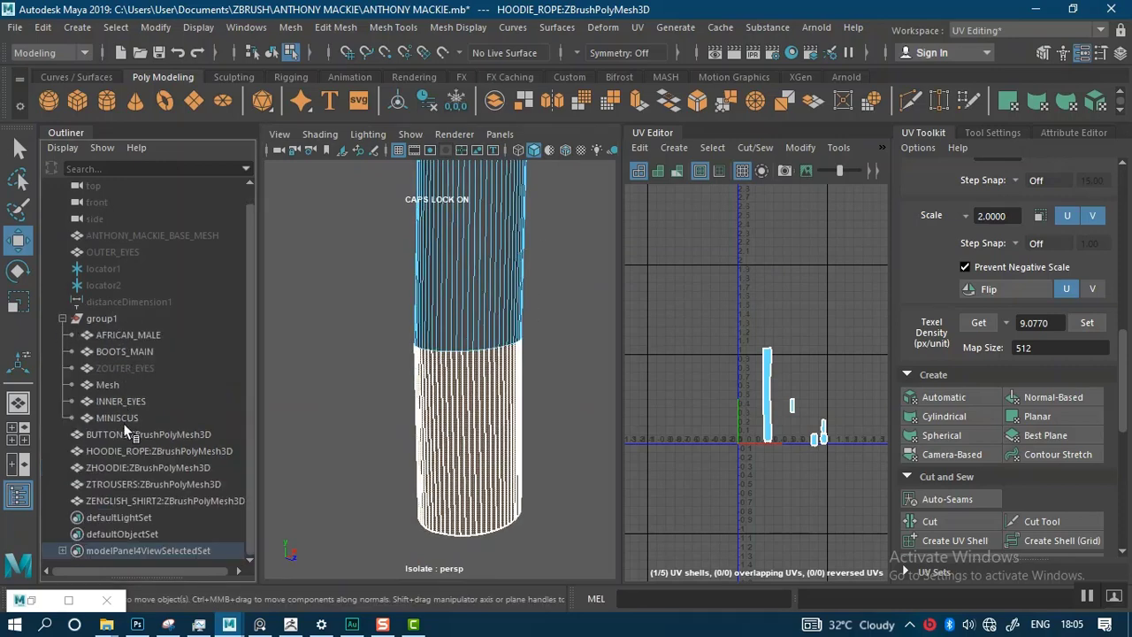
click(148, 451)
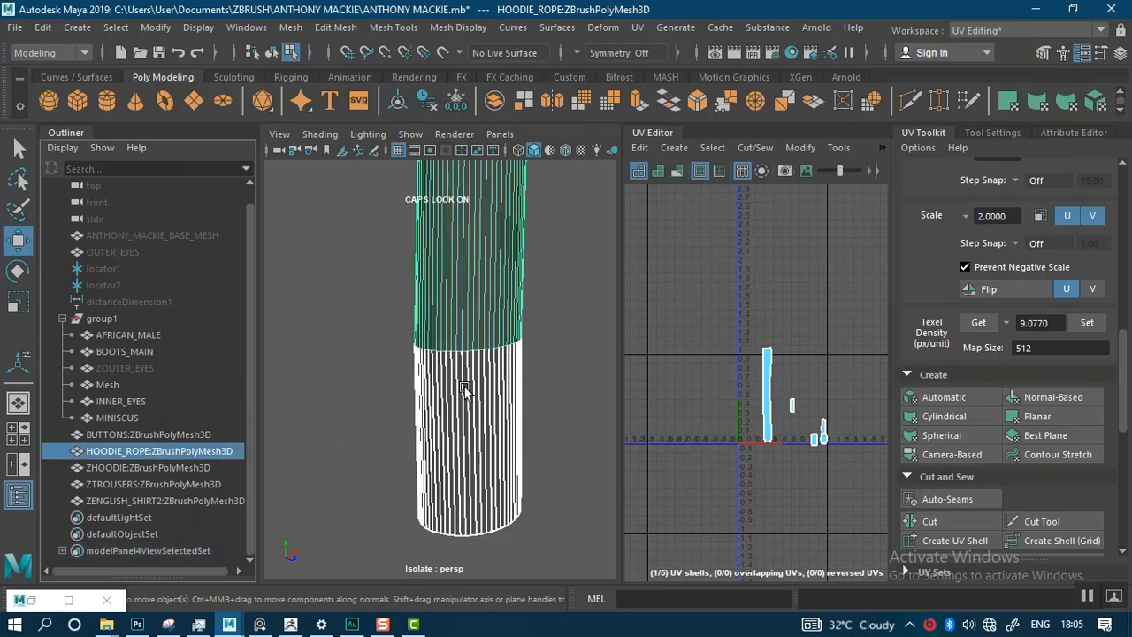
mouse_move(483, 345)
alt+right_down()
mouse_move(466, 307)
mouse_move(476, 329)
alt+right_up()
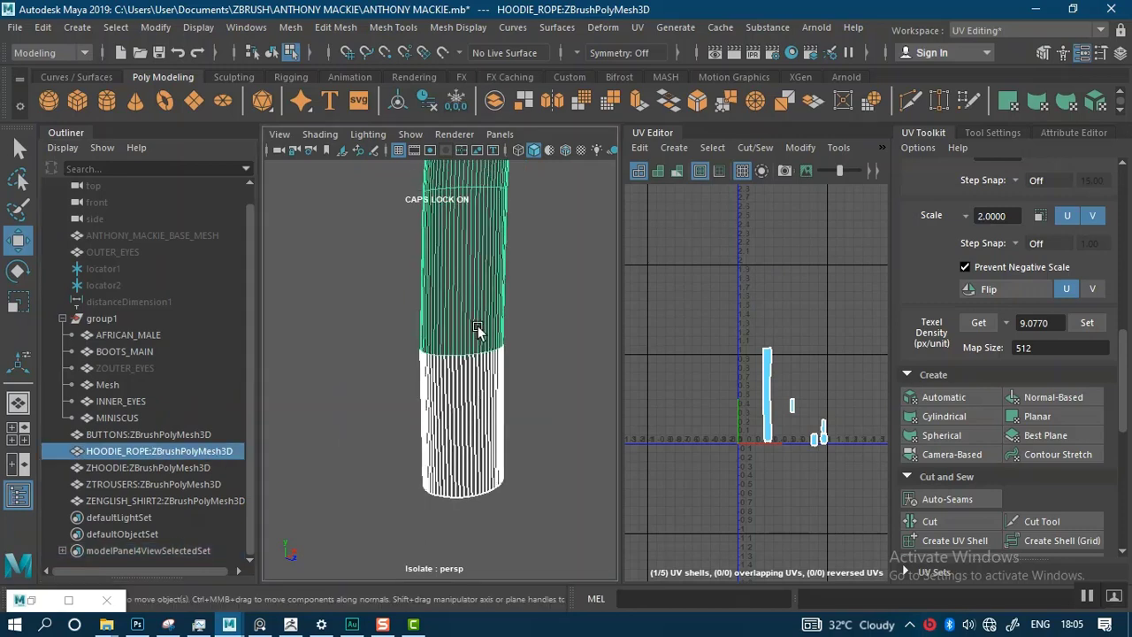
alt+right_drag(510, 382, 460, 269)
key(e)
key(r)
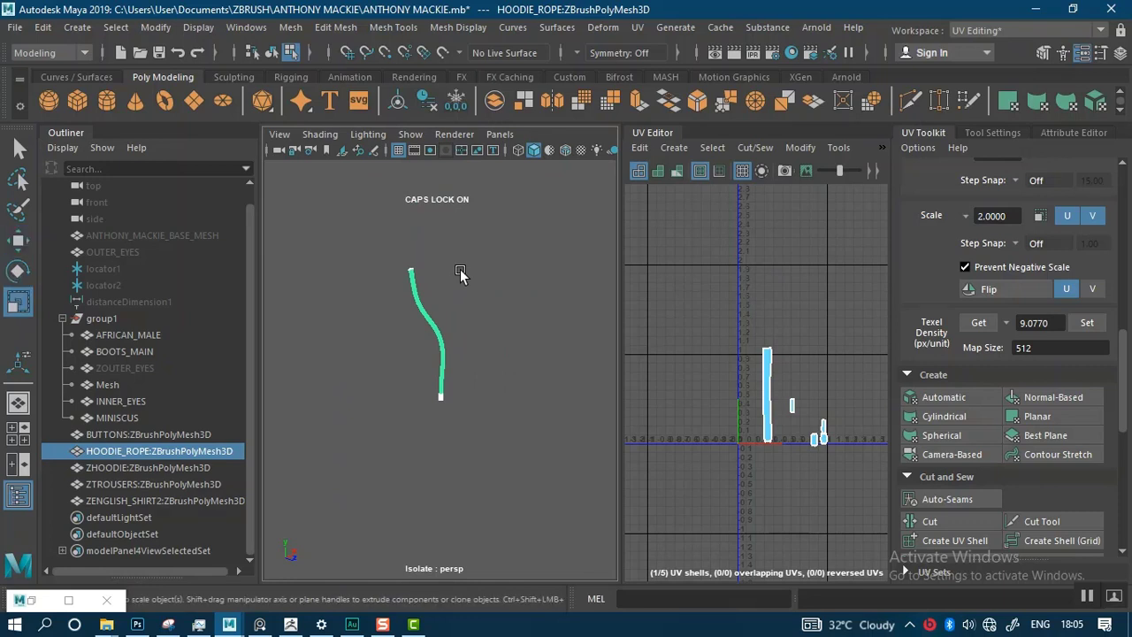
key(e)
alt+drag(501, 387, 453, 325)
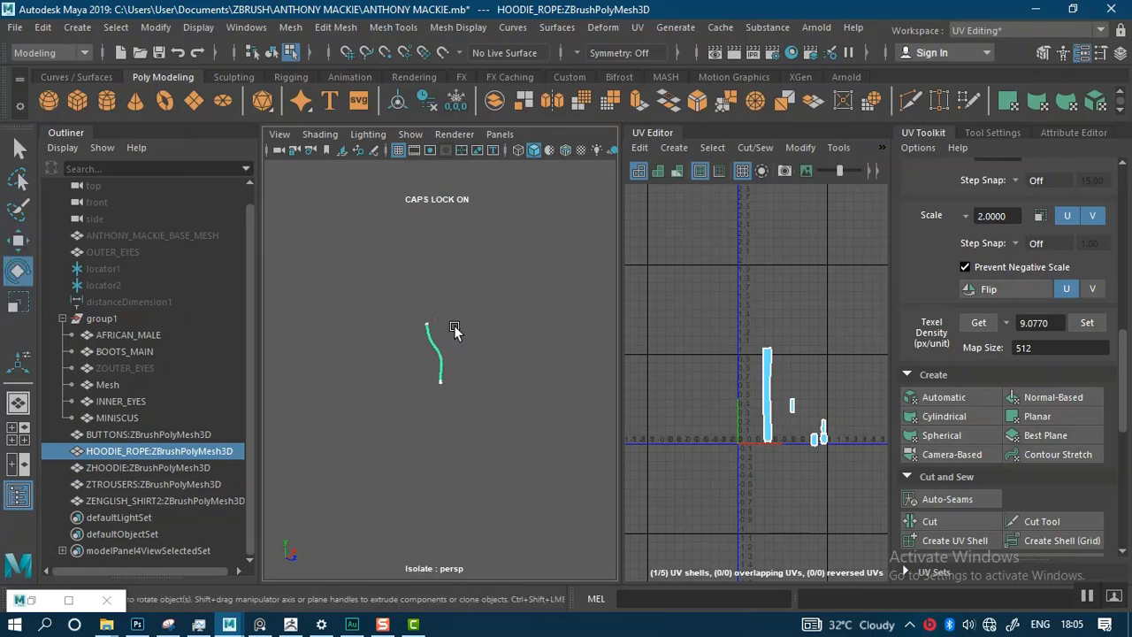
alt+right_drag(462, 320, 507, 483)
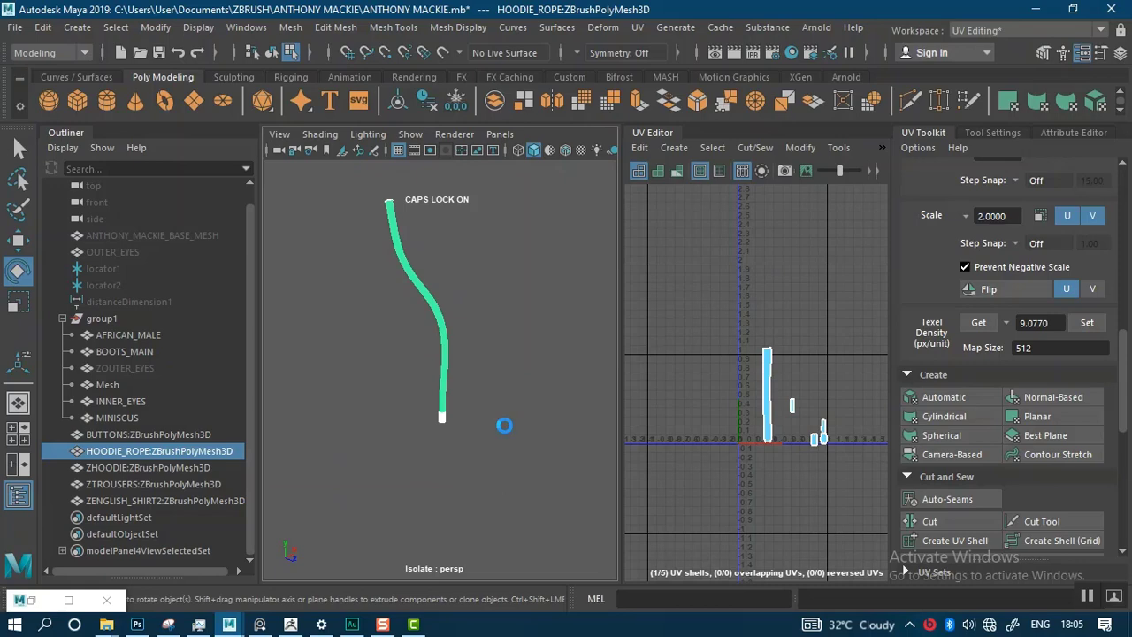